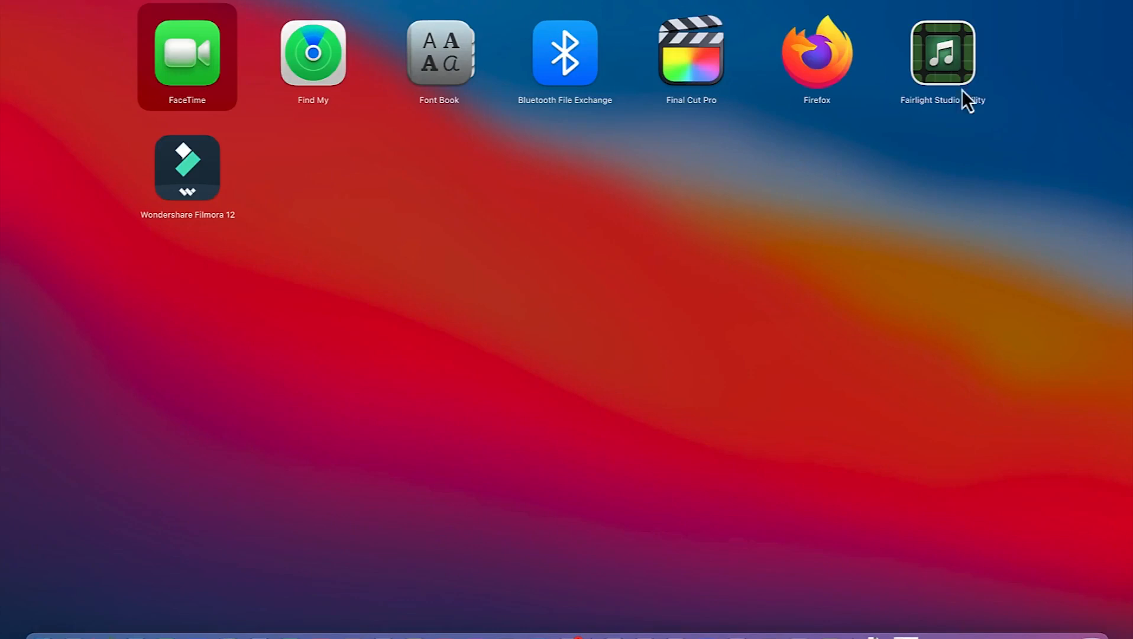
# Launch Wondershare Filmora 12 and review the start screen's extra tools and the aspect ratio choices for a new project.
pyautogui.click(191, 179)
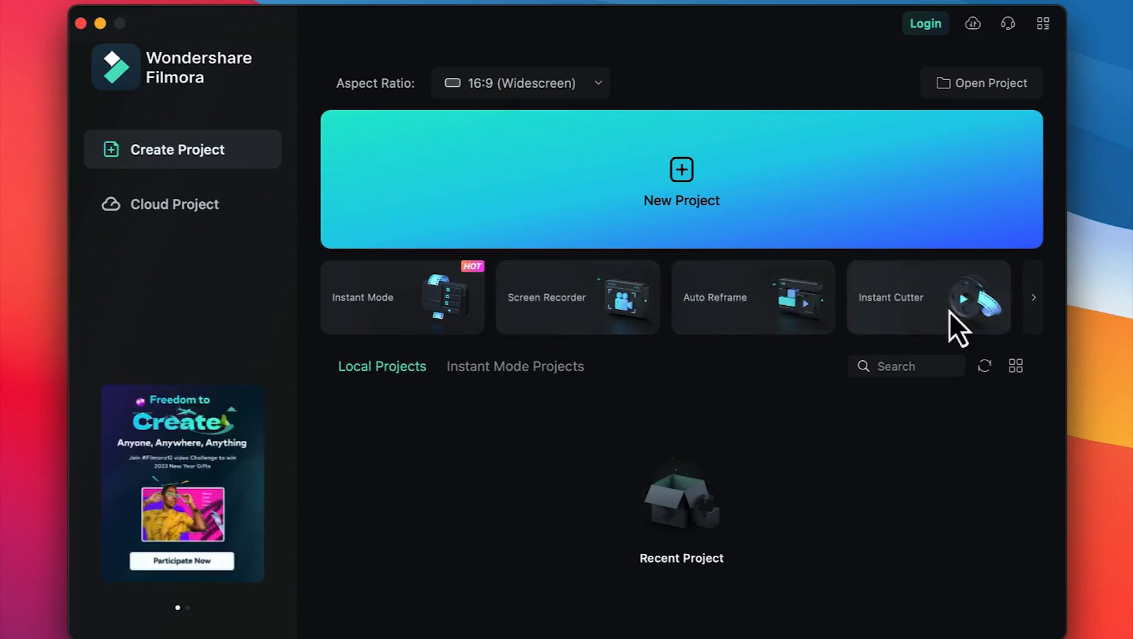
pyautogui.click(1031, 309)
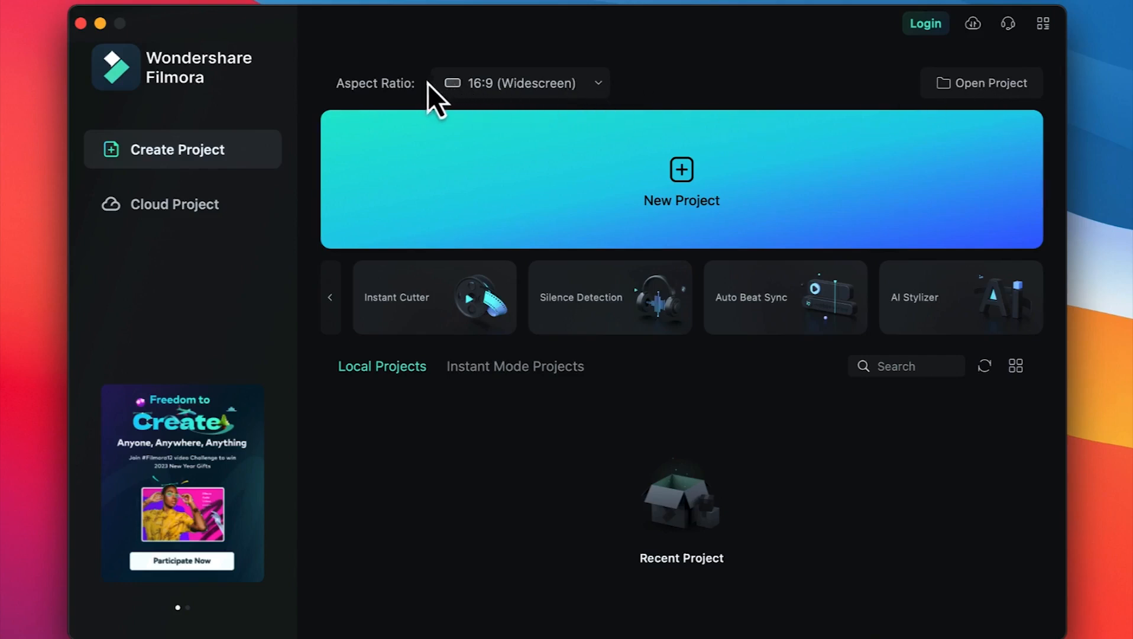
pyautogui.click(600, 84)
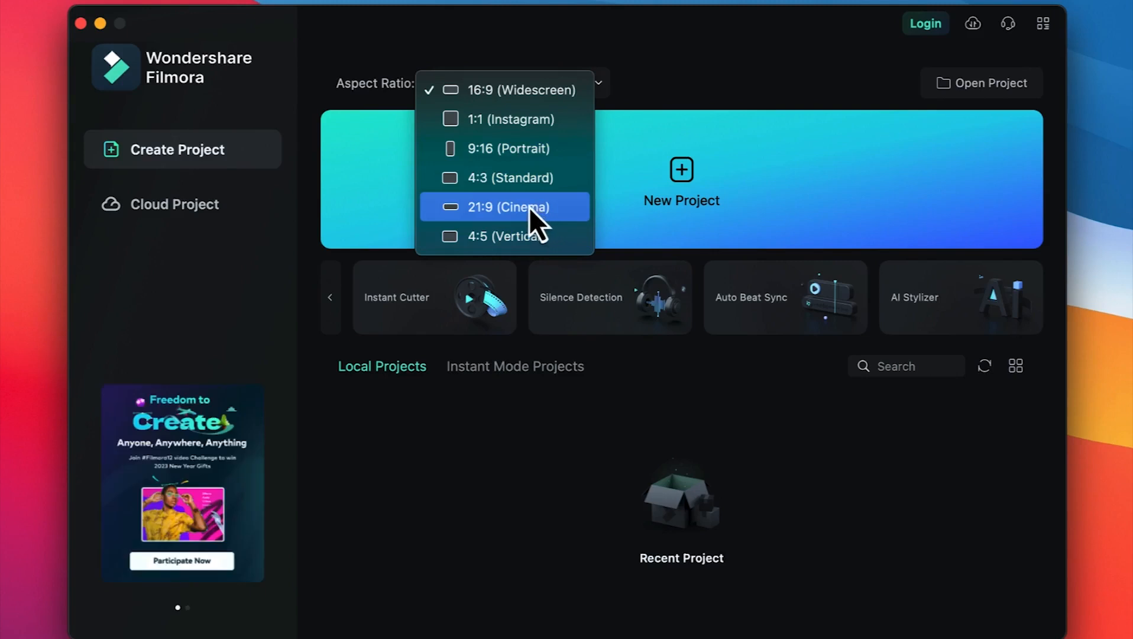
pyautogui.click(678, 64)
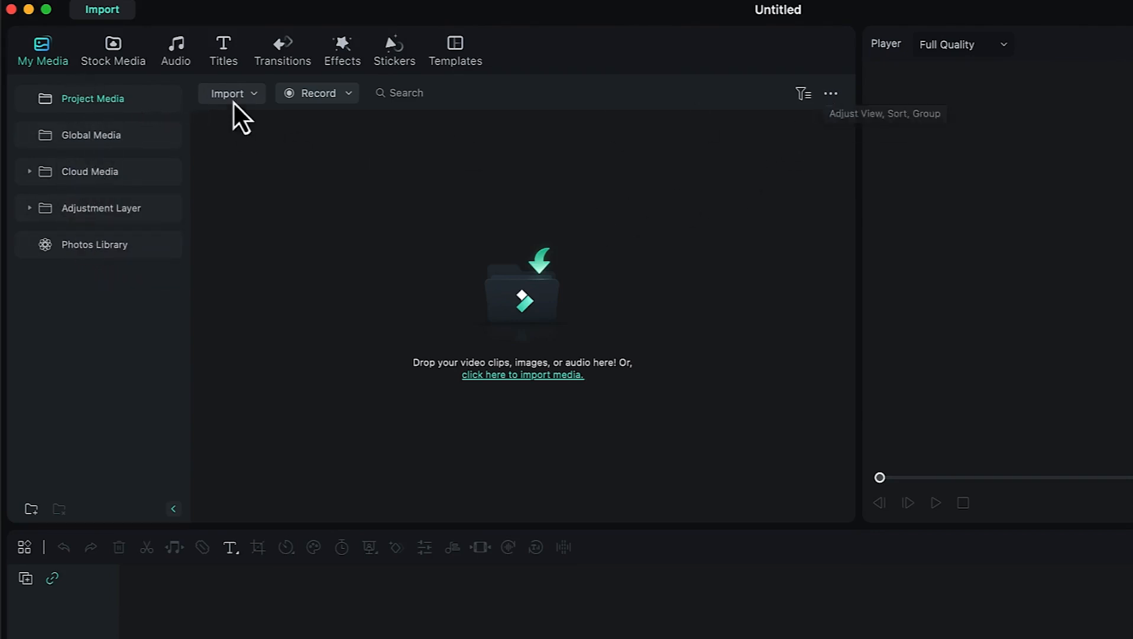
# Examine the project's media import options, including the cloud apps, and the available recording options.
pyautogui.click(255, 95)
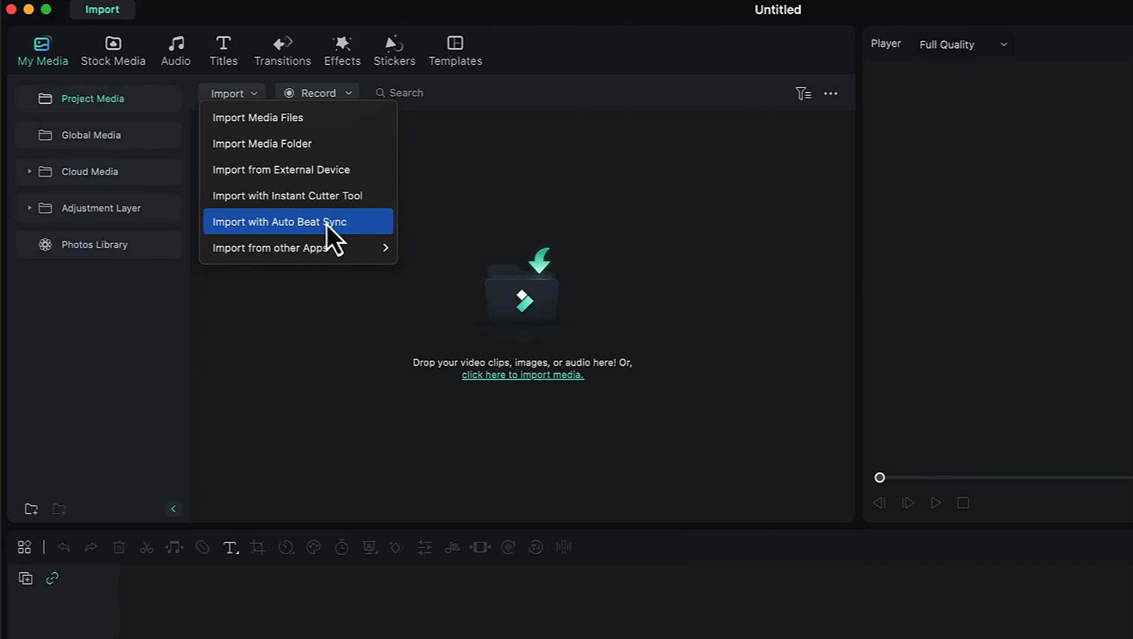
pyautogui.moveTo(340, 251)
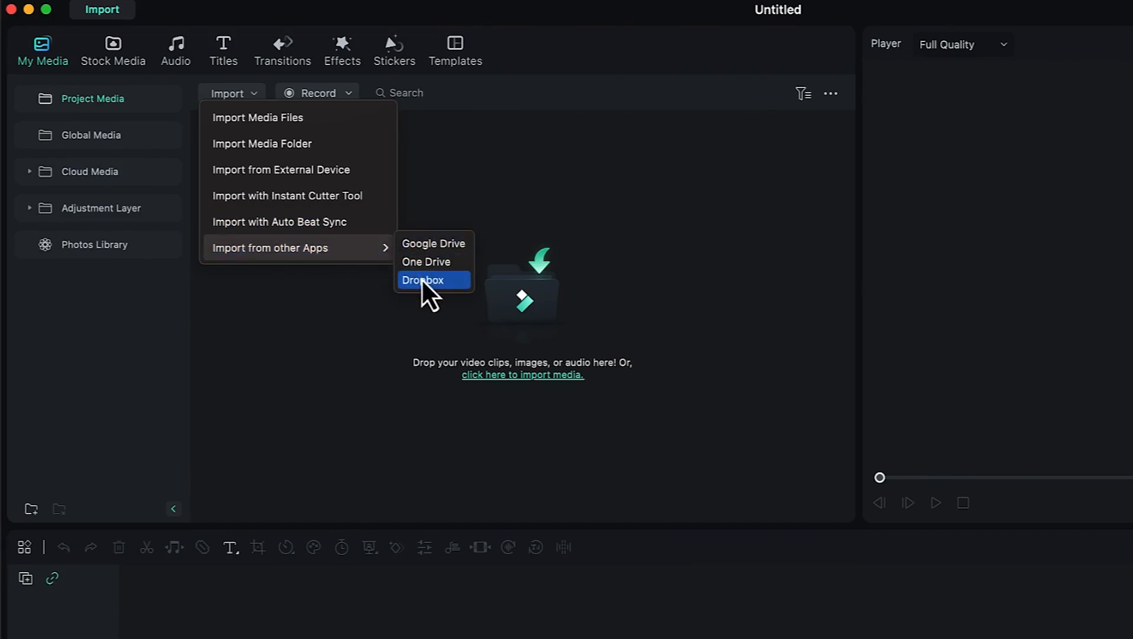
pyautogui.click(459, 197)
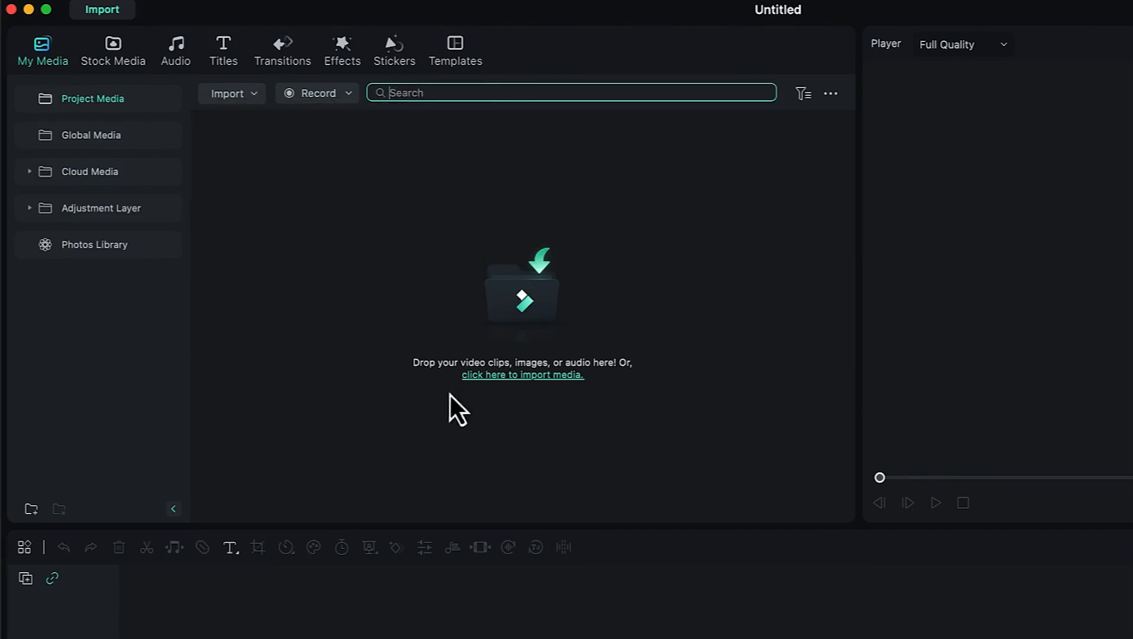
pyautogui.click(347, 94)
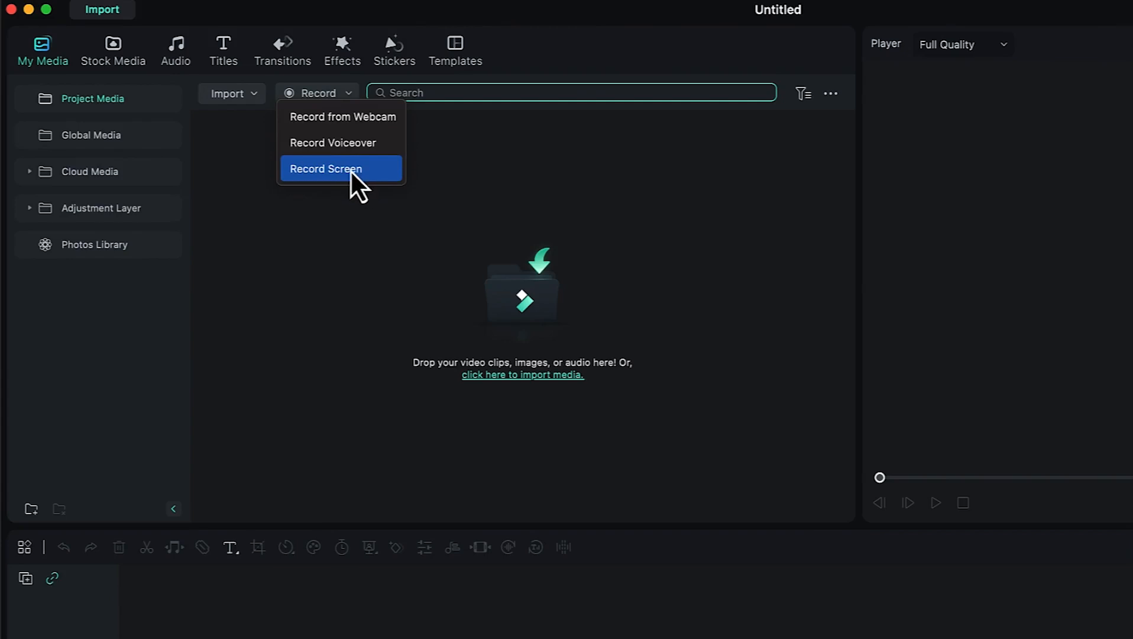
pyautogui.click(500, 144)
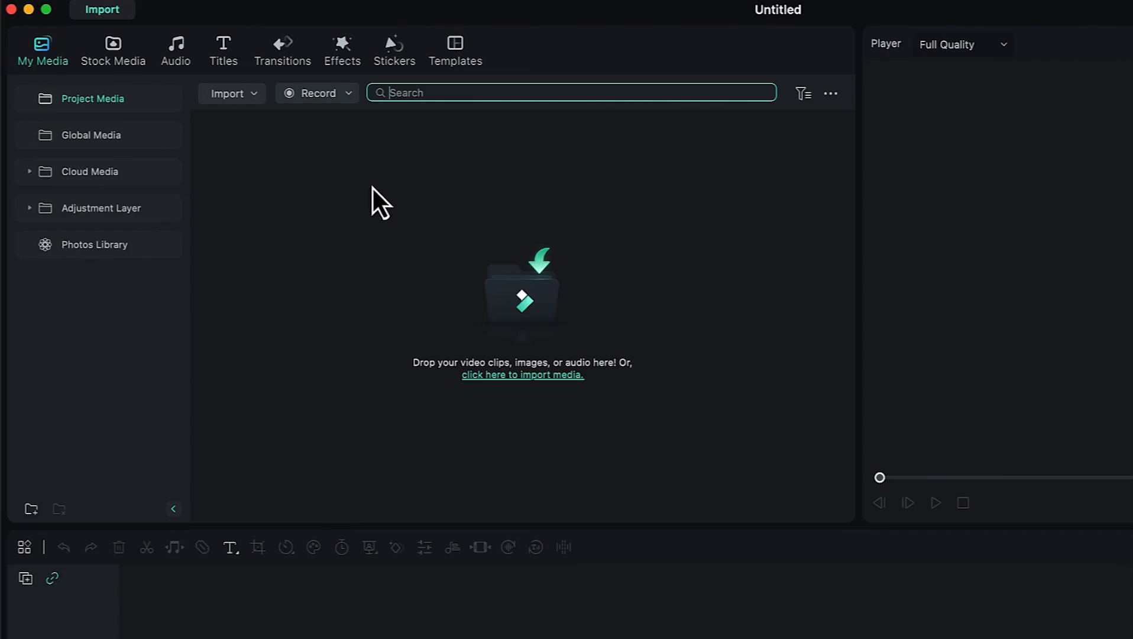
# Examine the project media's filter options and its view, sort and group choices.
pyautogui.click(805, 95)
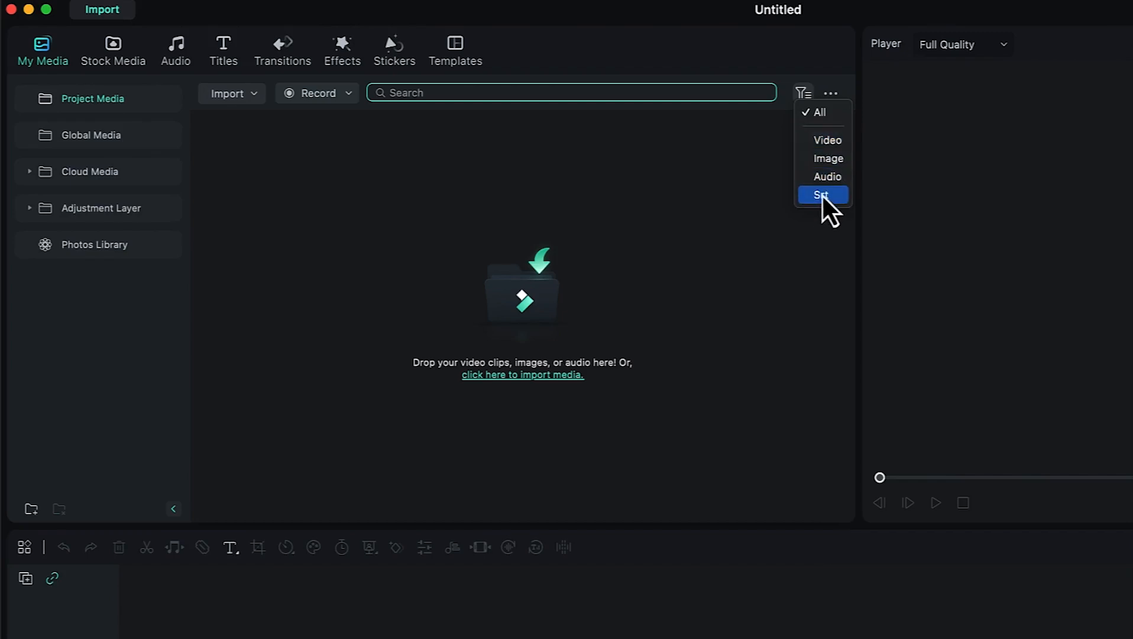
pyautogui.click(835, 94)
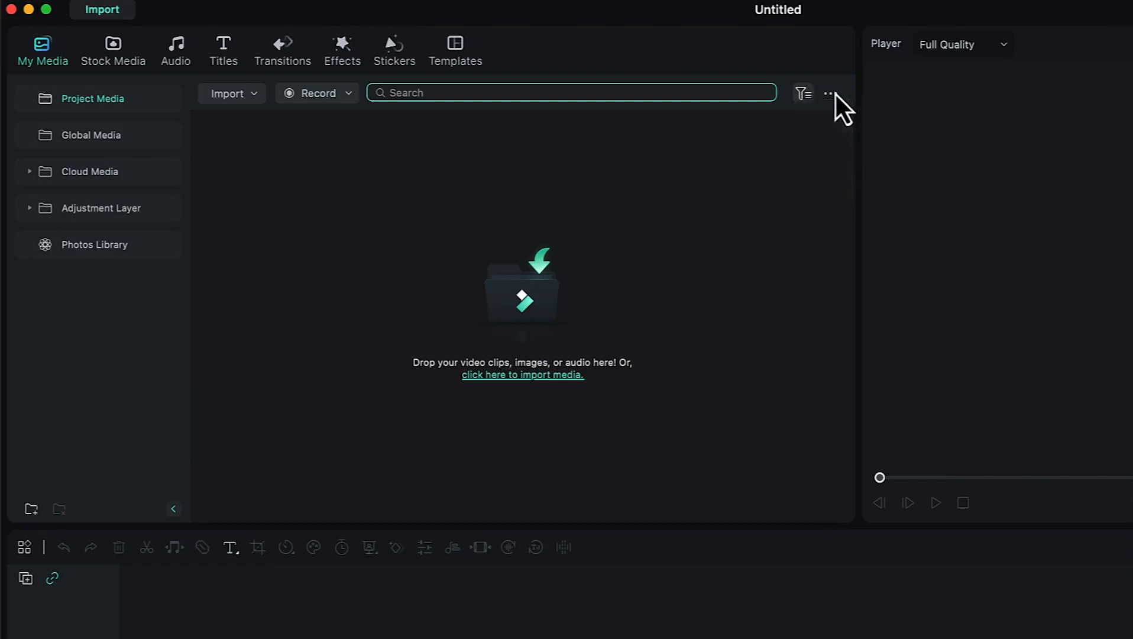
pyautogui.click(832, 94)
pyautogui.moveTo(846, 113)
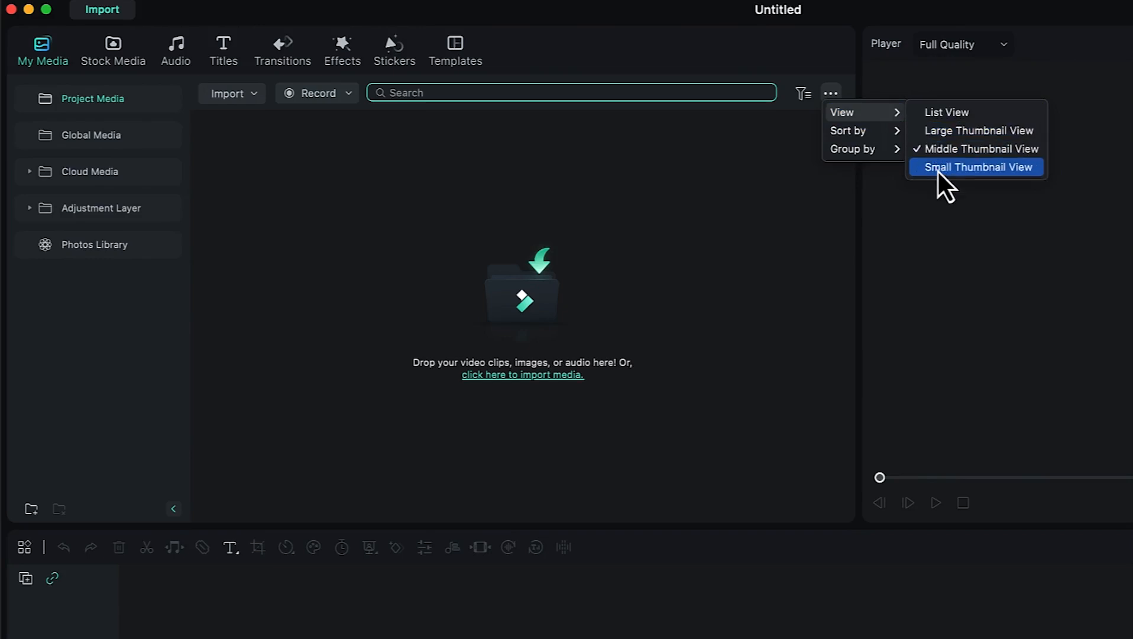
pyautogui.moveTo(892, 132)
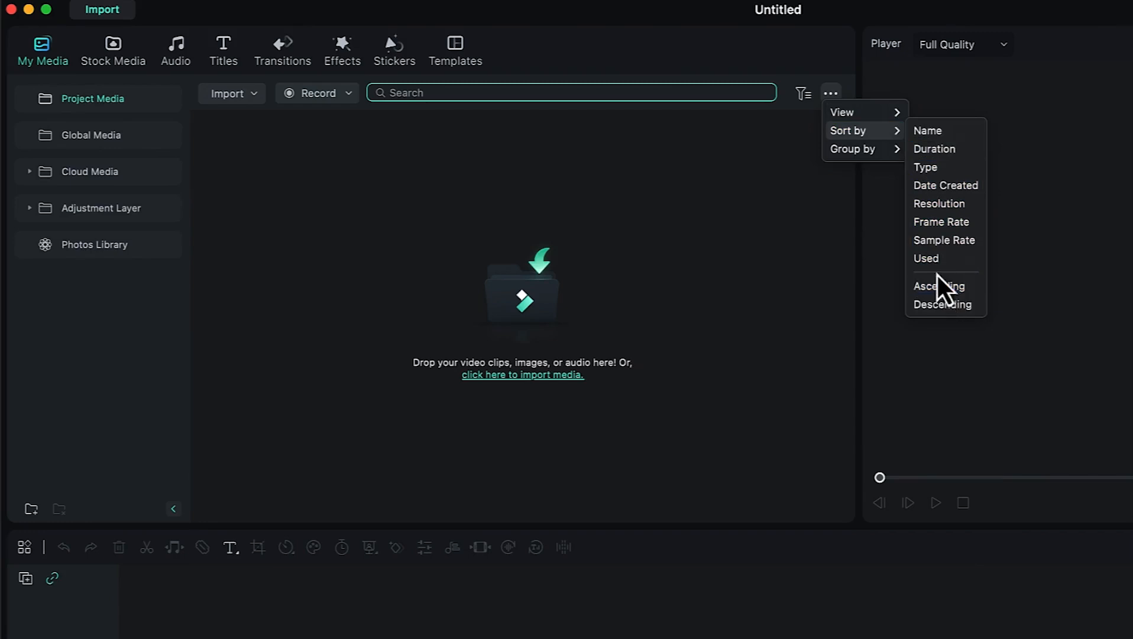
pyautogui.moveTo(896, 153)
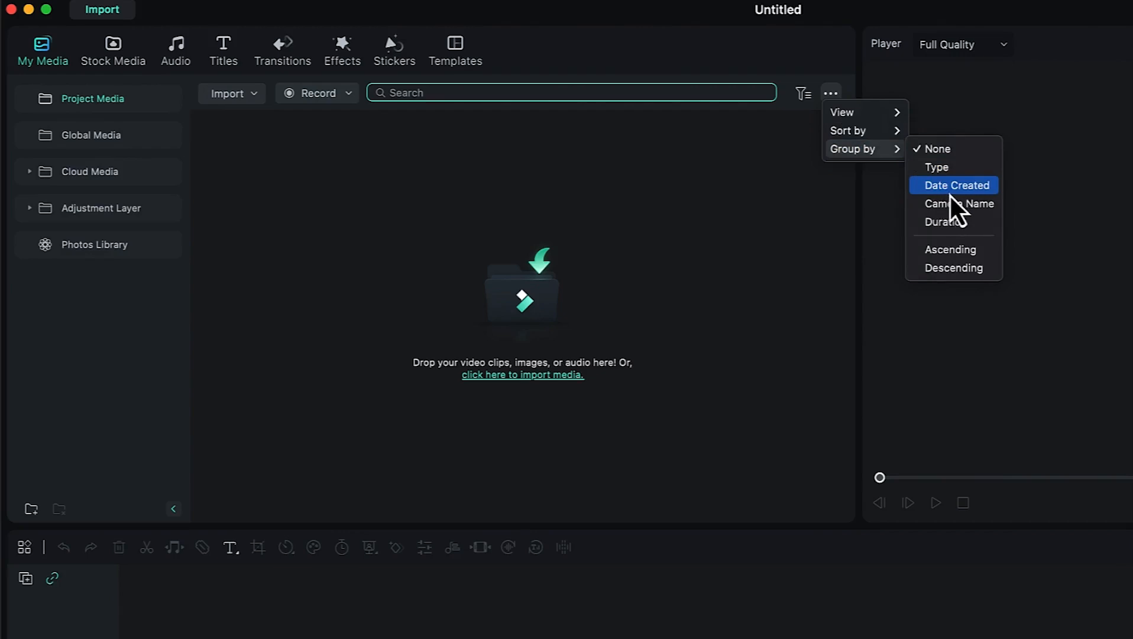
pyautogui.click(693, 248)
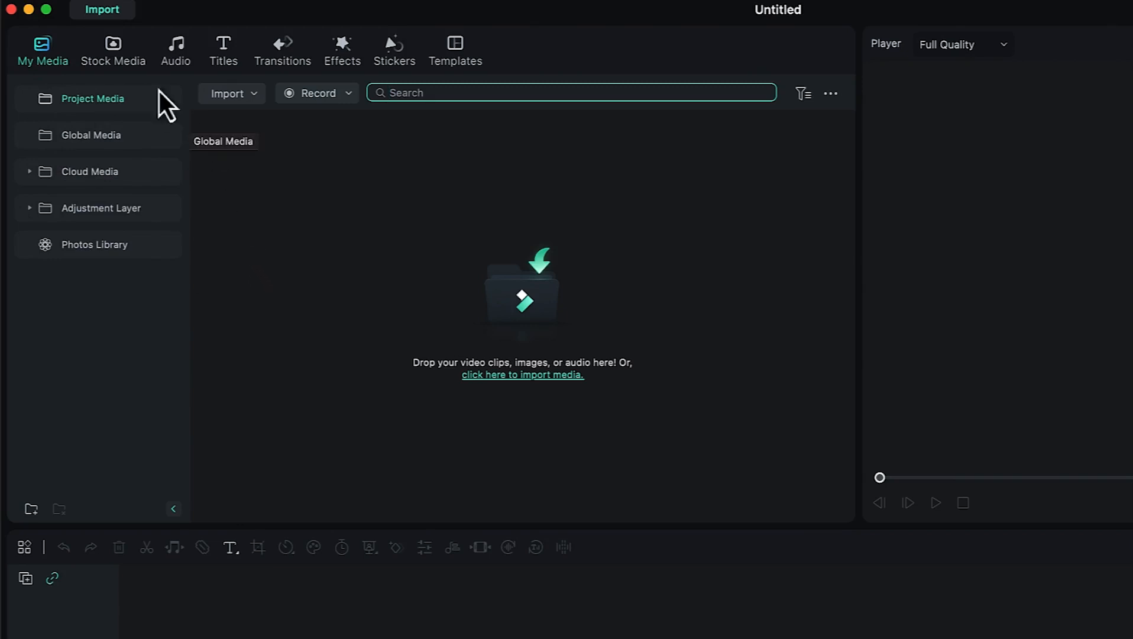
# Search the Pexels stock media for "cats" and view the matching videos and photos.
pyautogui.click(107, 48)
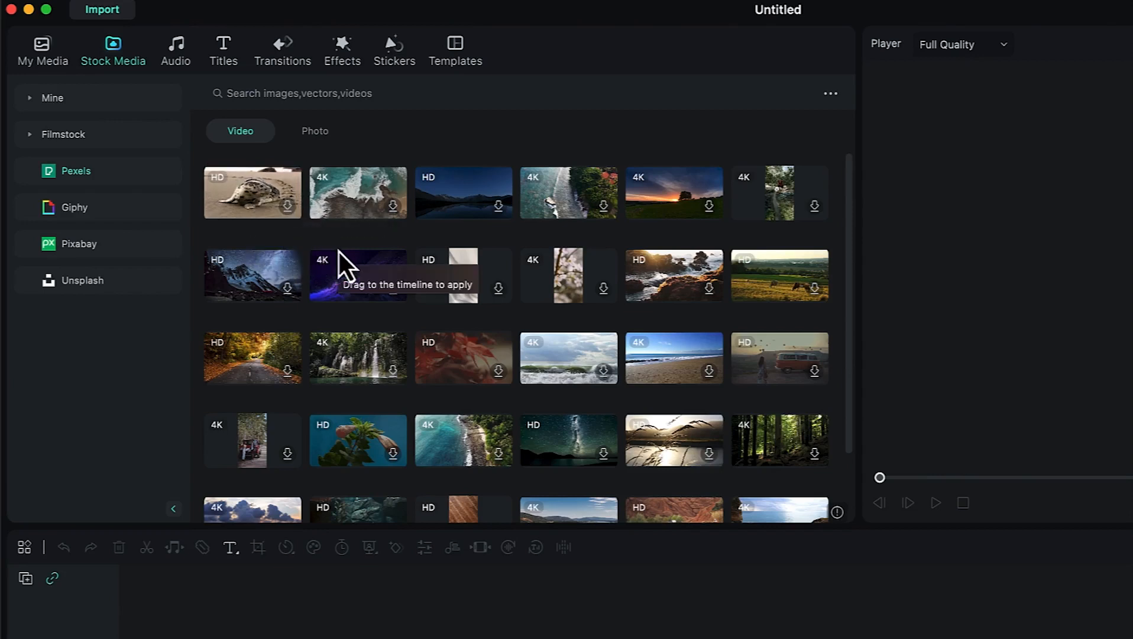
pyautogui.click(306, 94)
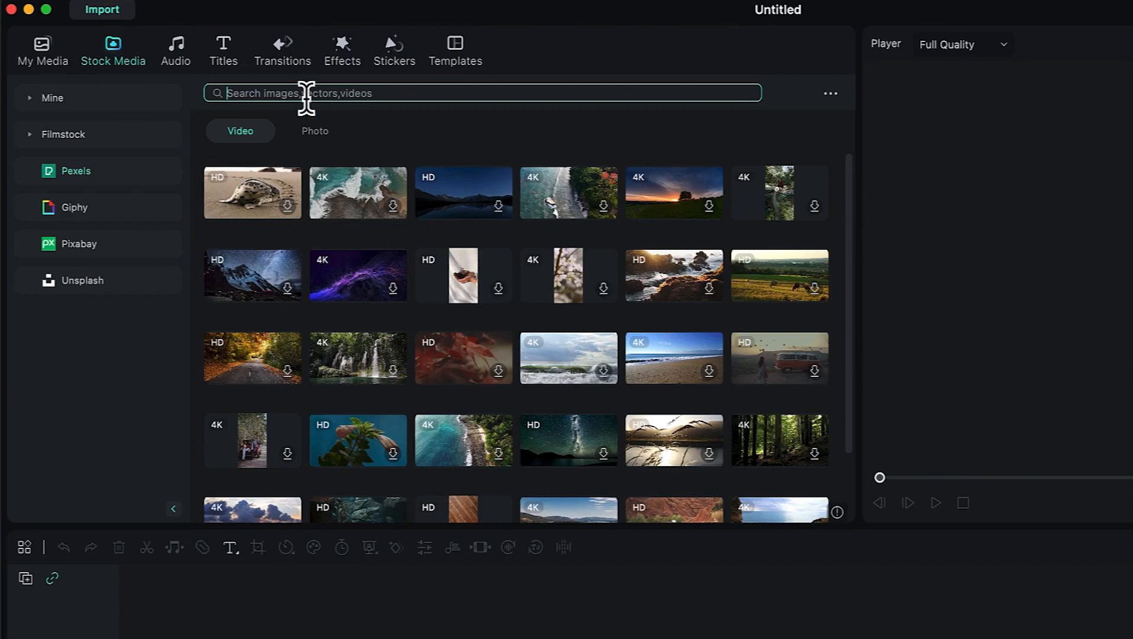
pyautogui.write('cats')
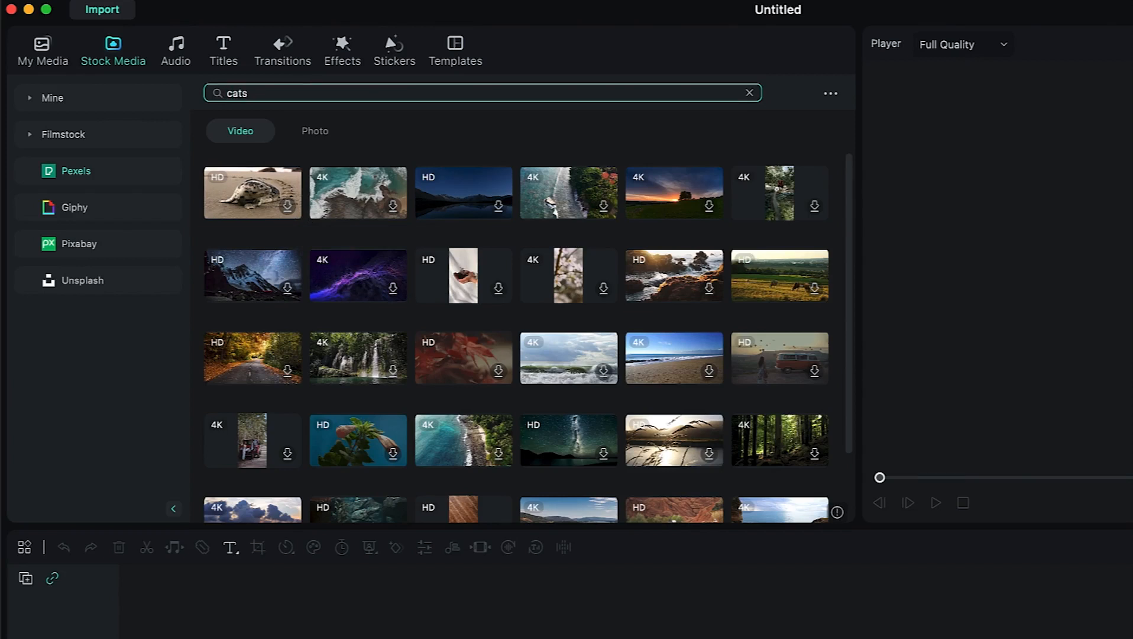
pyautogui.press('Return')
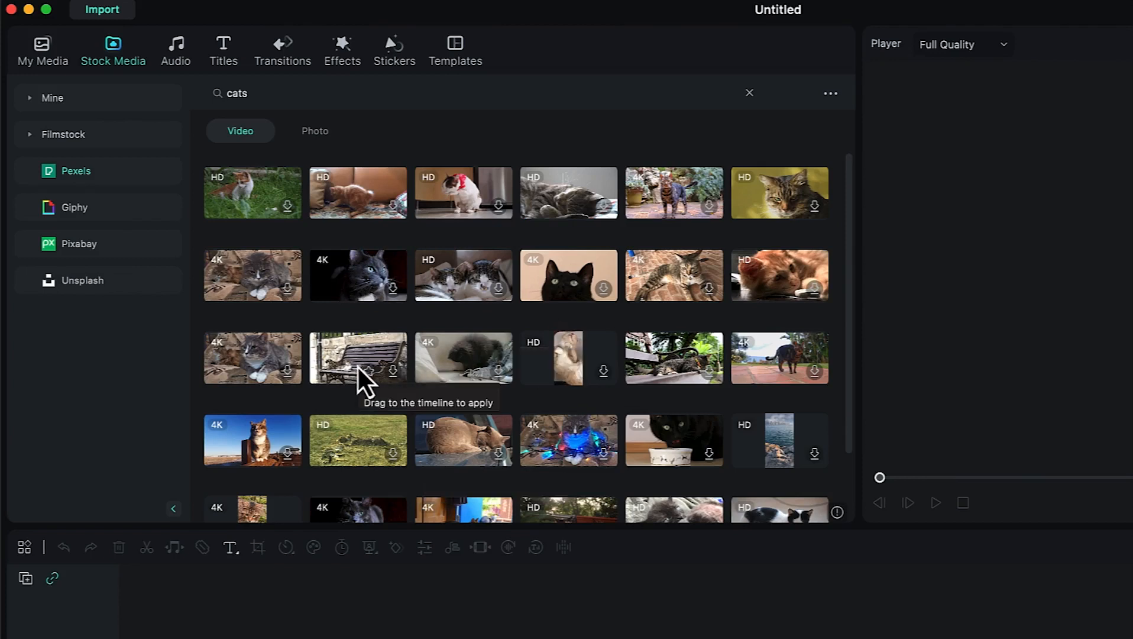
pyautogui.click(319, 132)
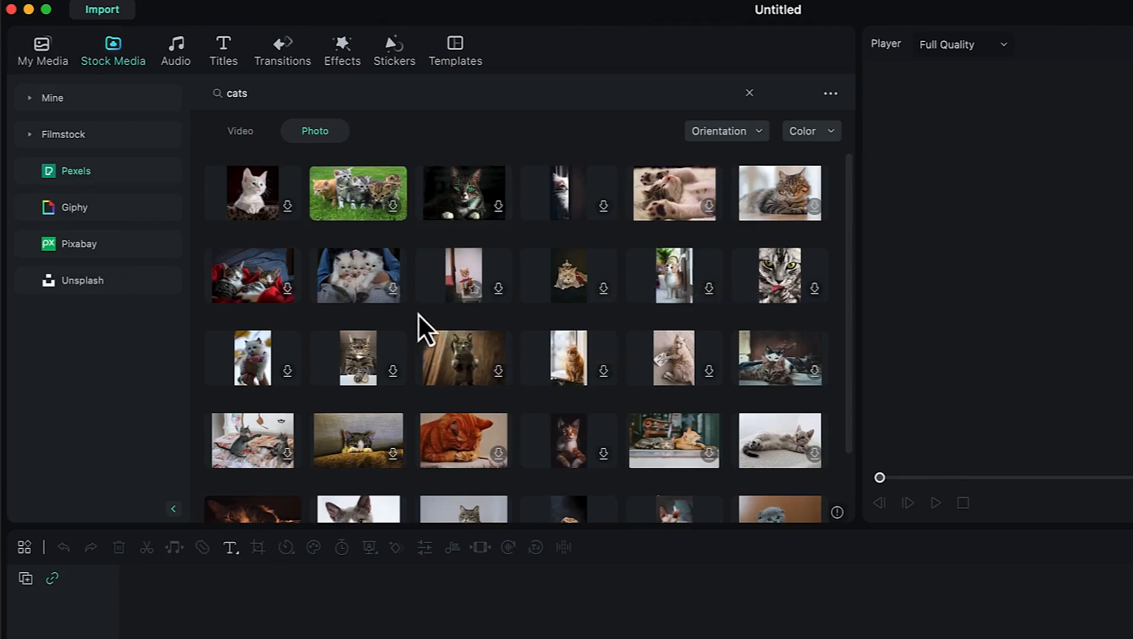
# Browse the other stock sources: Giphy stickers and GIFs, Pixabay videos and Unsplash photos.
pyautogui.click(31, 101)
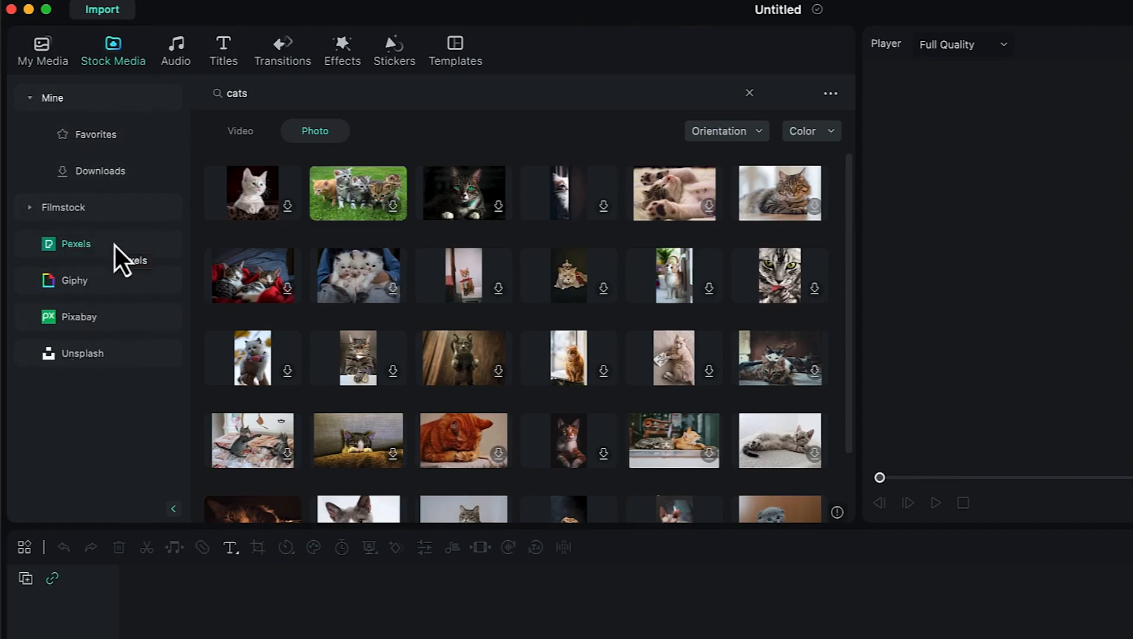
pyautogui.click(114, 286)
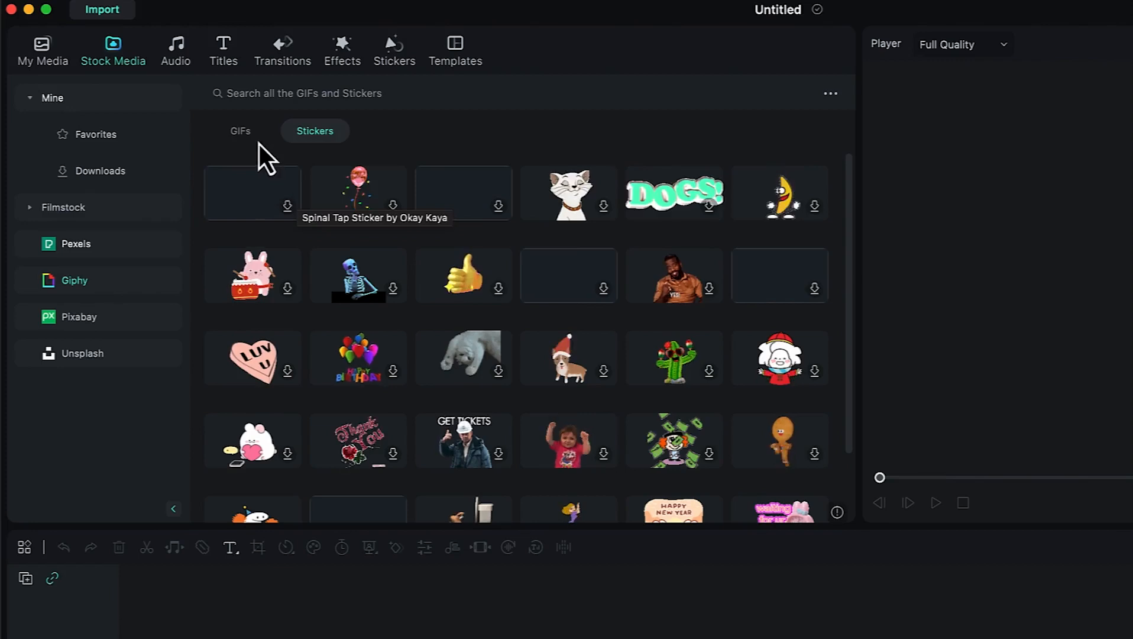
pyautogui.click(241, 131)
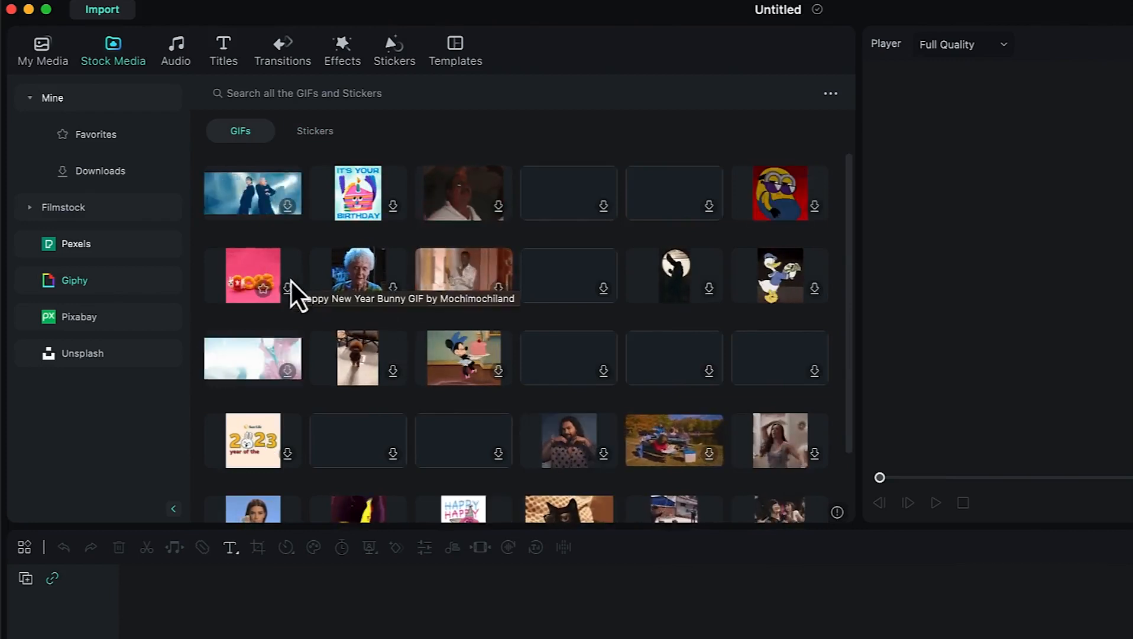
pyautogui.click(90, 323)
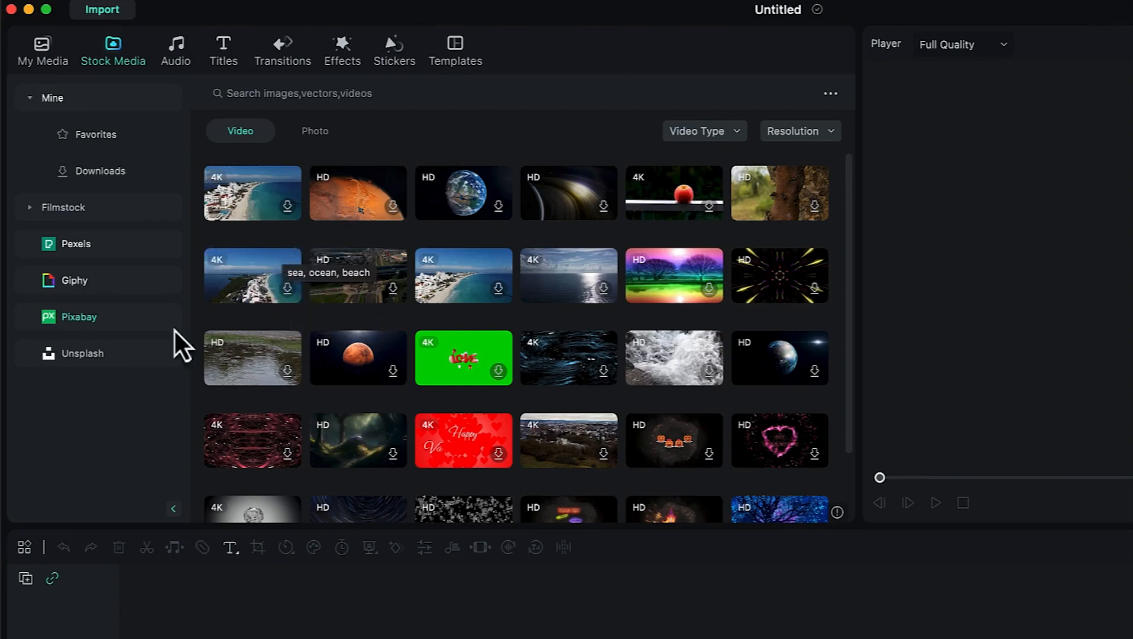
pyautogui.click(103, 358)
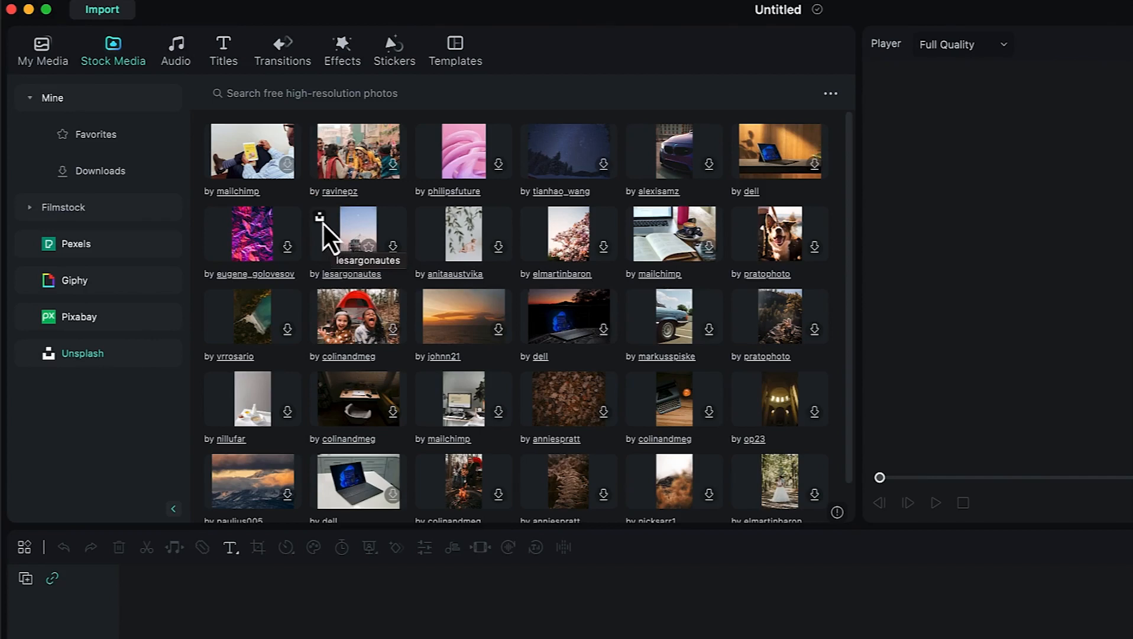
pyautogui.scroll(-2, 408, 314)
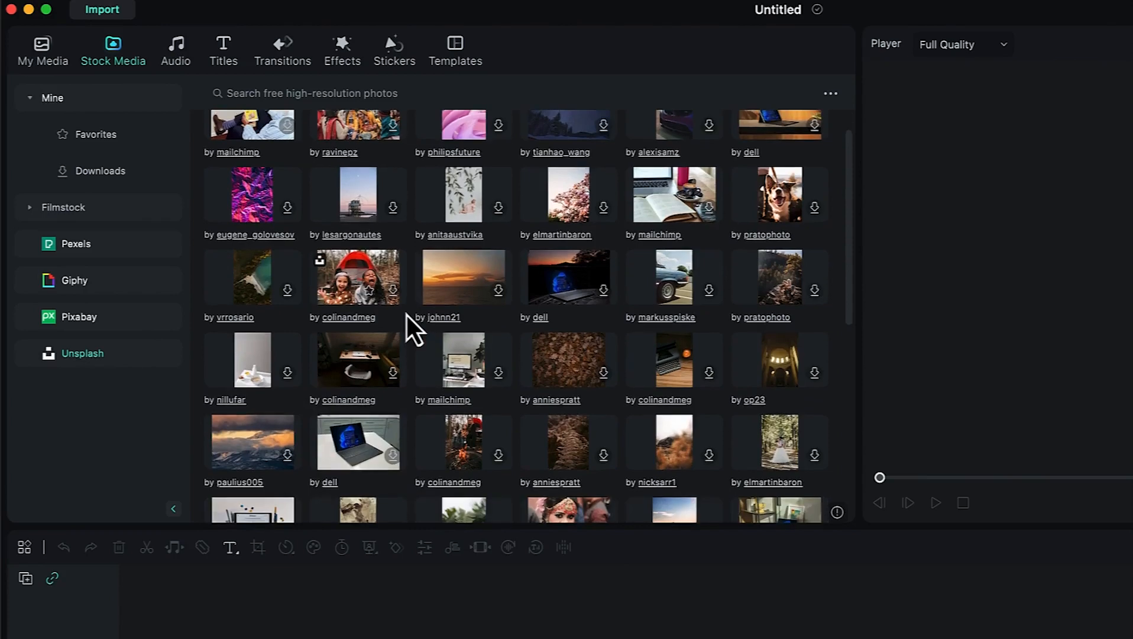
pyautogui.scroll(-4, 406, 316)
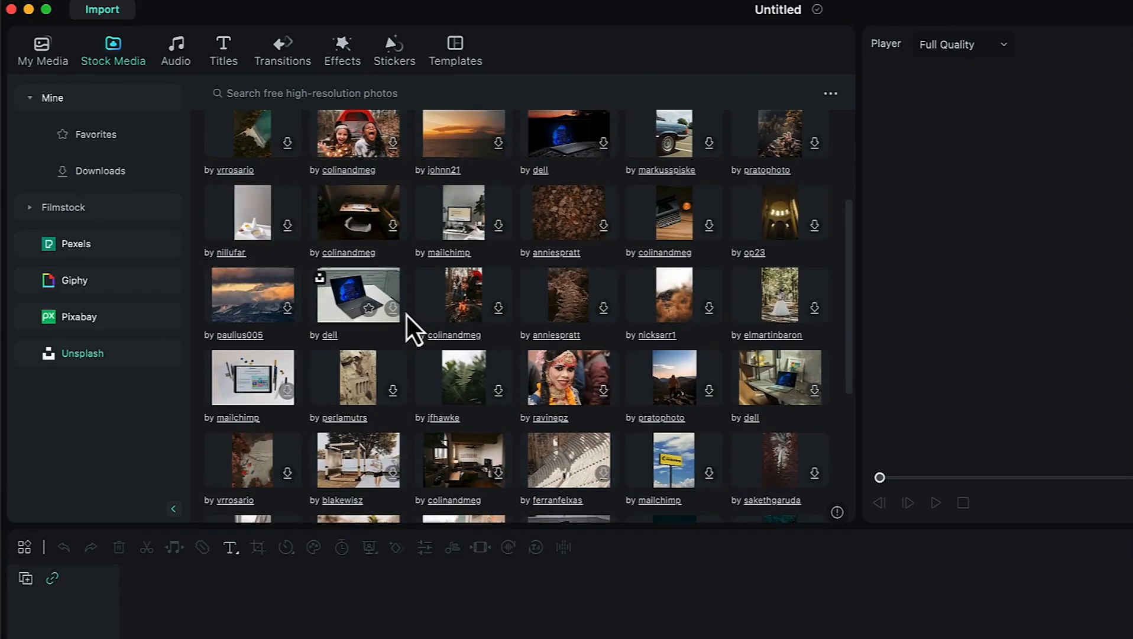
pyautogui.scroll(2, 407, 315)
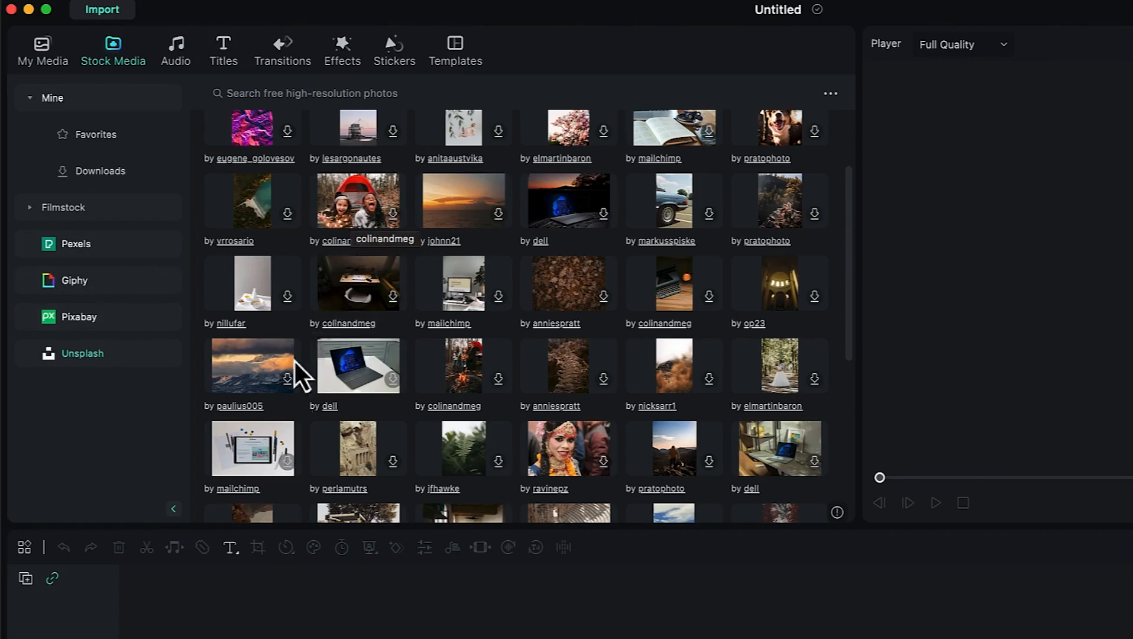
# Look through the audio, titles, transitions, effects, stickers and templates libraries, ending with the Game template category.
pyautogui.click(182, 52)
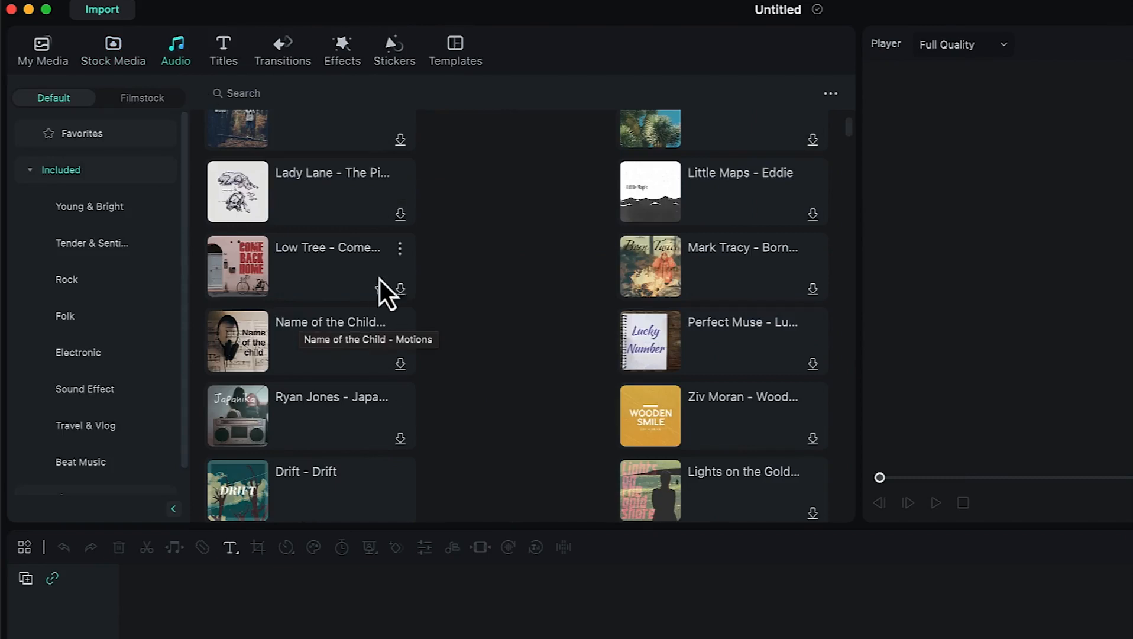
pyautogui.click(225, 54)
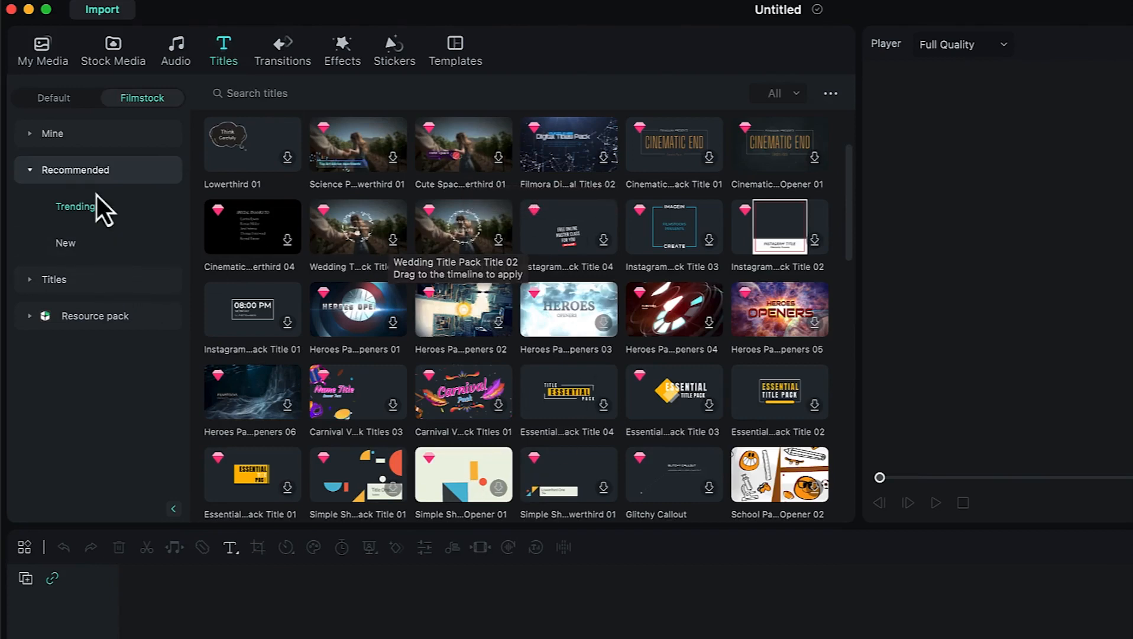
pyautogui.click(267, 64)
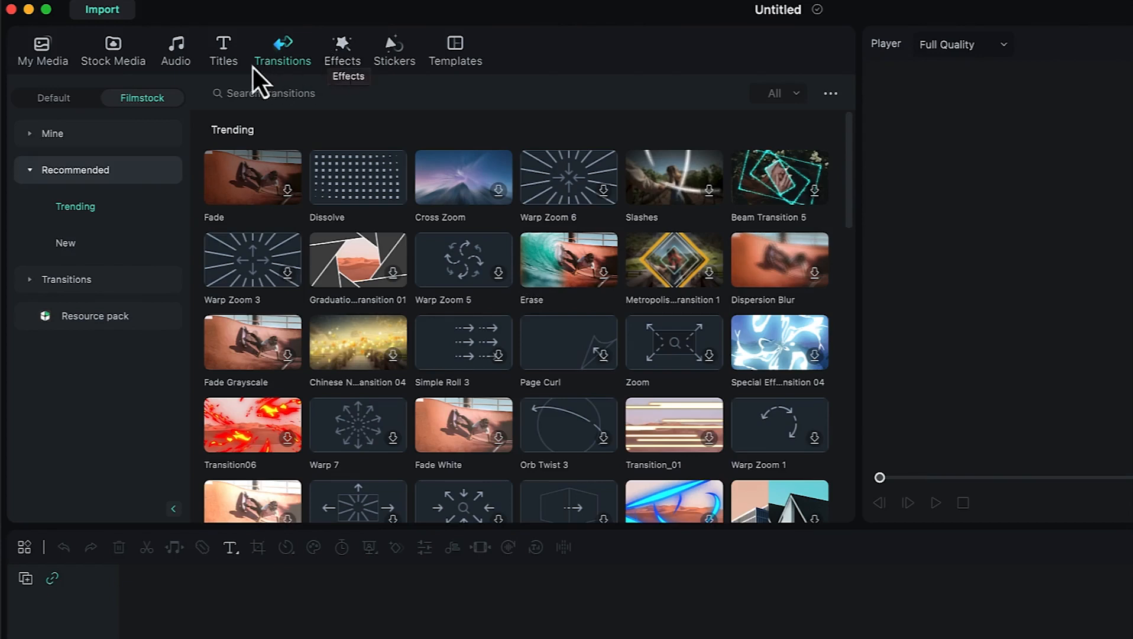
pyautogui.click(345, 63)
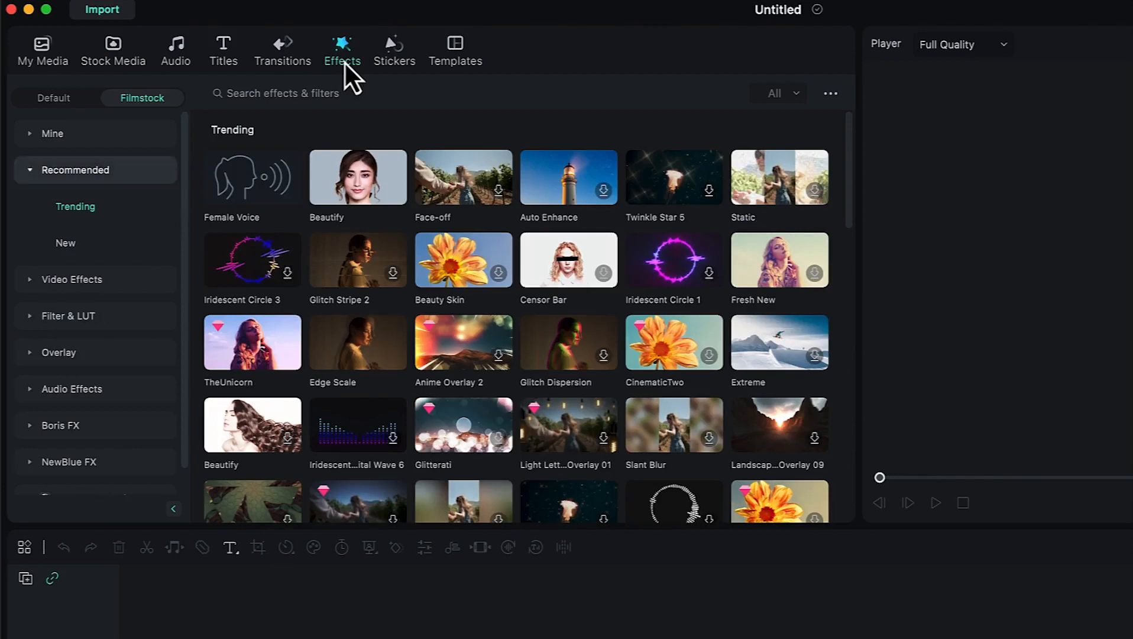
pyautogui.click(387, 57)
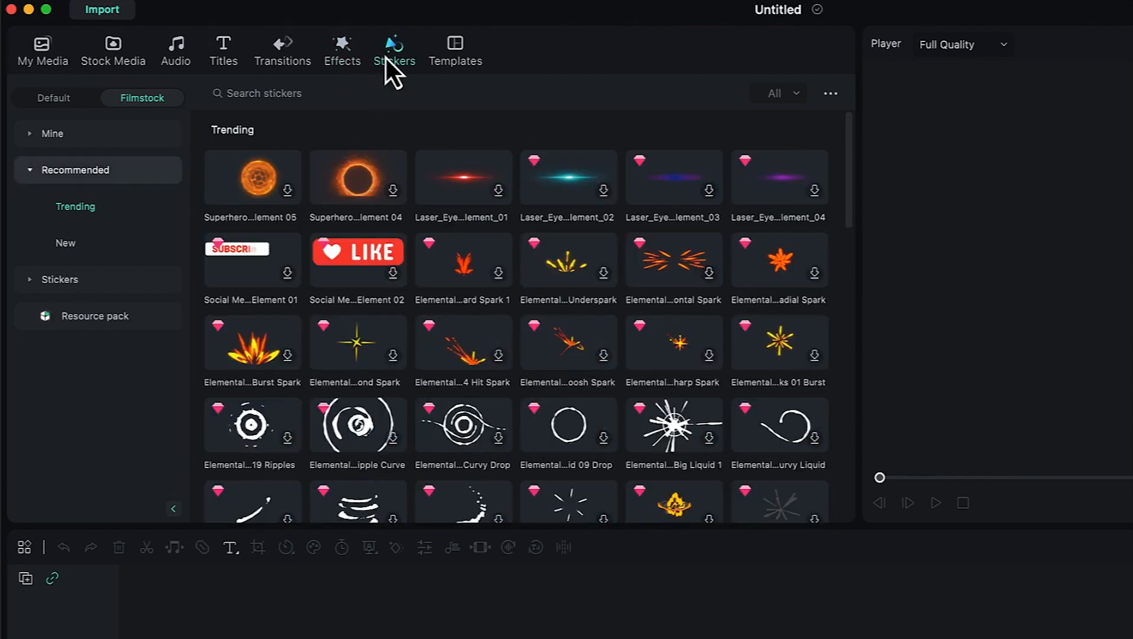
pyautogui.click(456, 58)
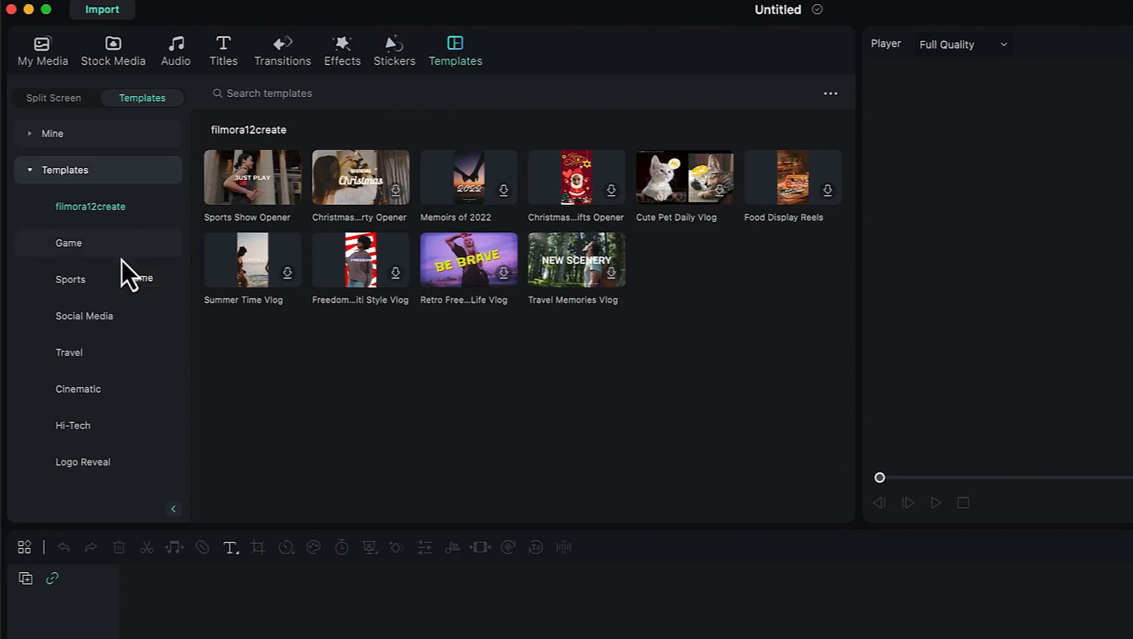
pyautogui.click(89, 251)
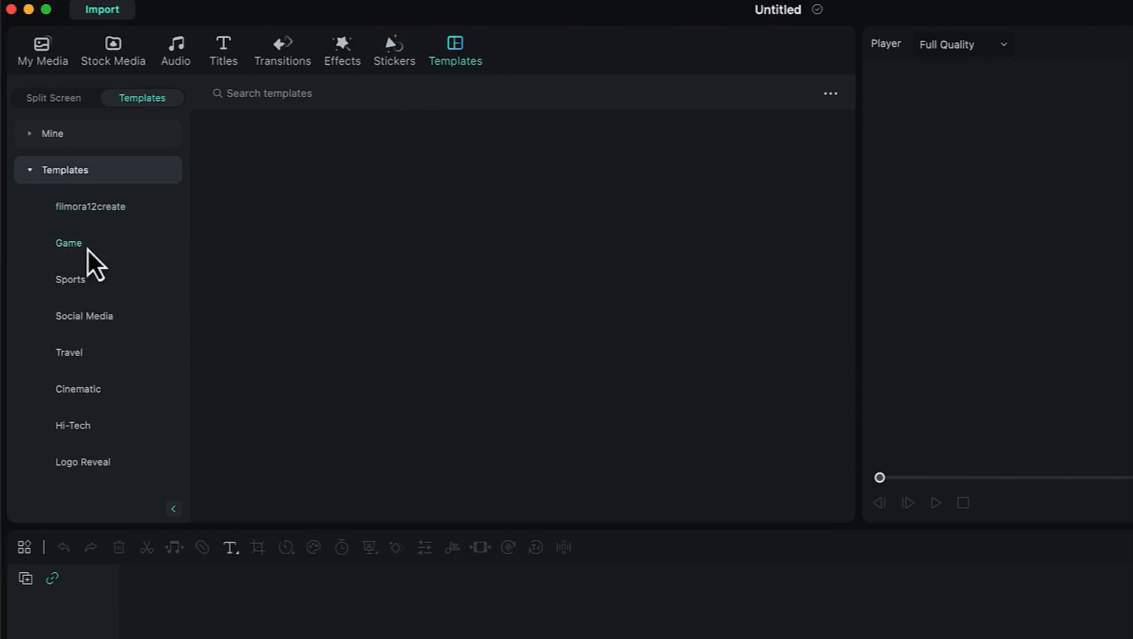
# Browse the Sports, Social Media and Travel template categories.
pyautogui.click(85, 285)
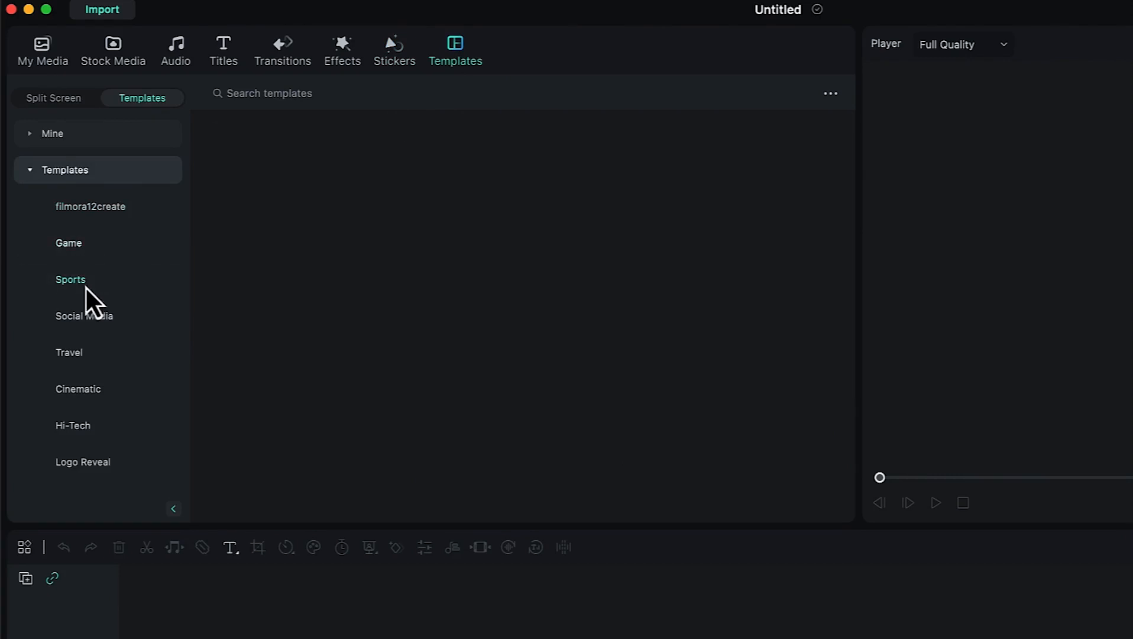
pyautogui.click(83, 324)
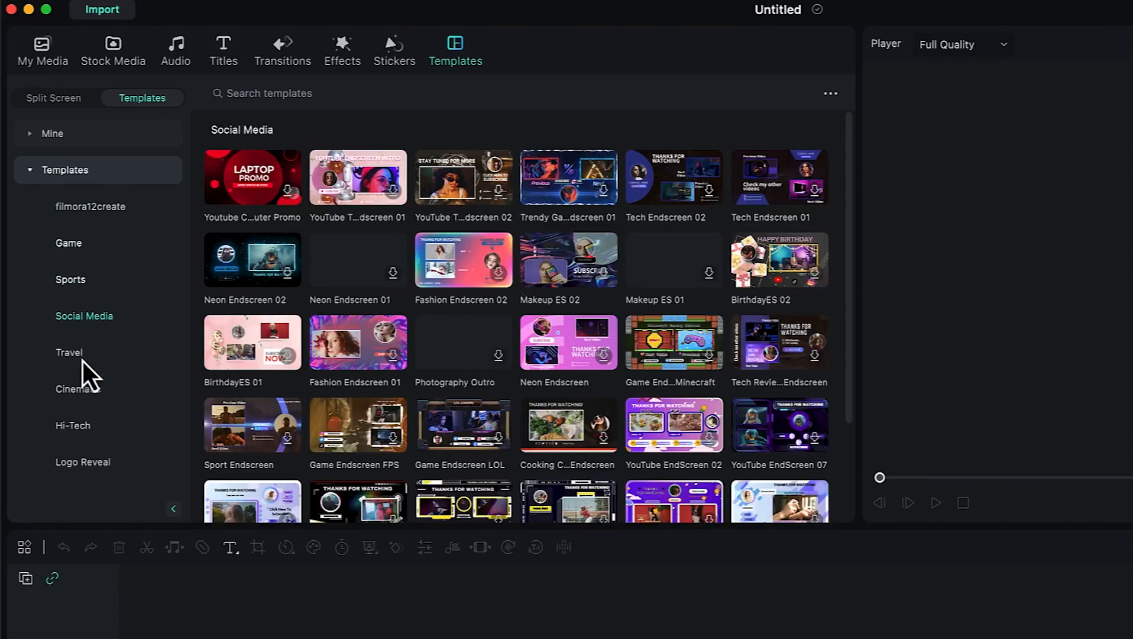
pyautogui.click(84, 360)
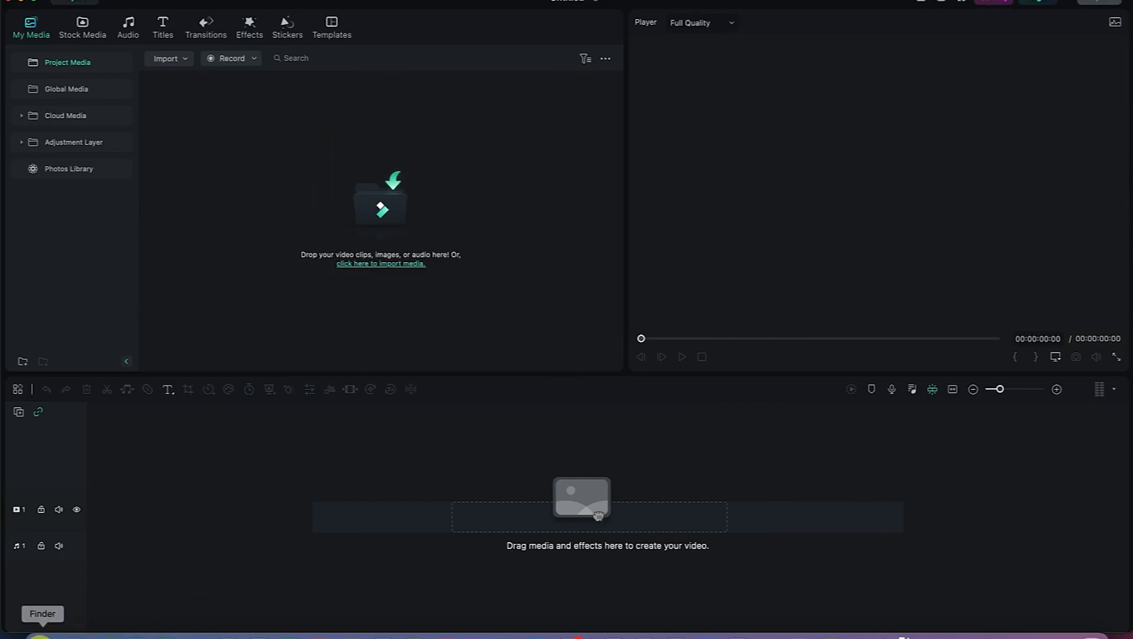
# Switch to Finder and look through the Filmora 12 folder's B Rolls images, B Rolls videos and Music subfolders.
pyautogui.click(43, 635)
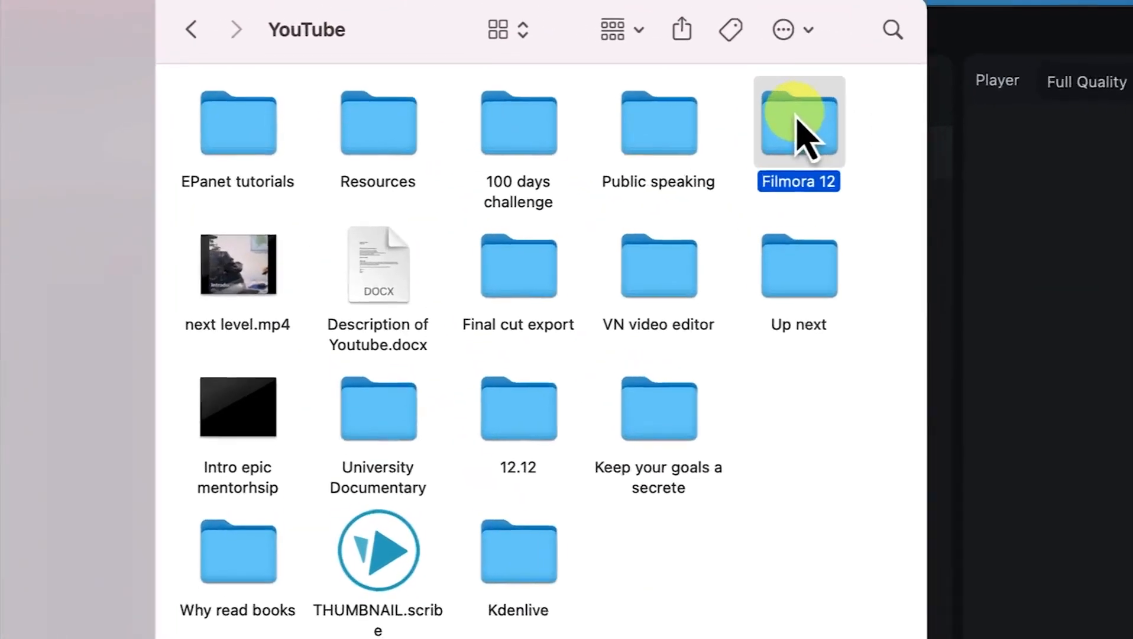
pyautogui.doubleClick(821, 151)
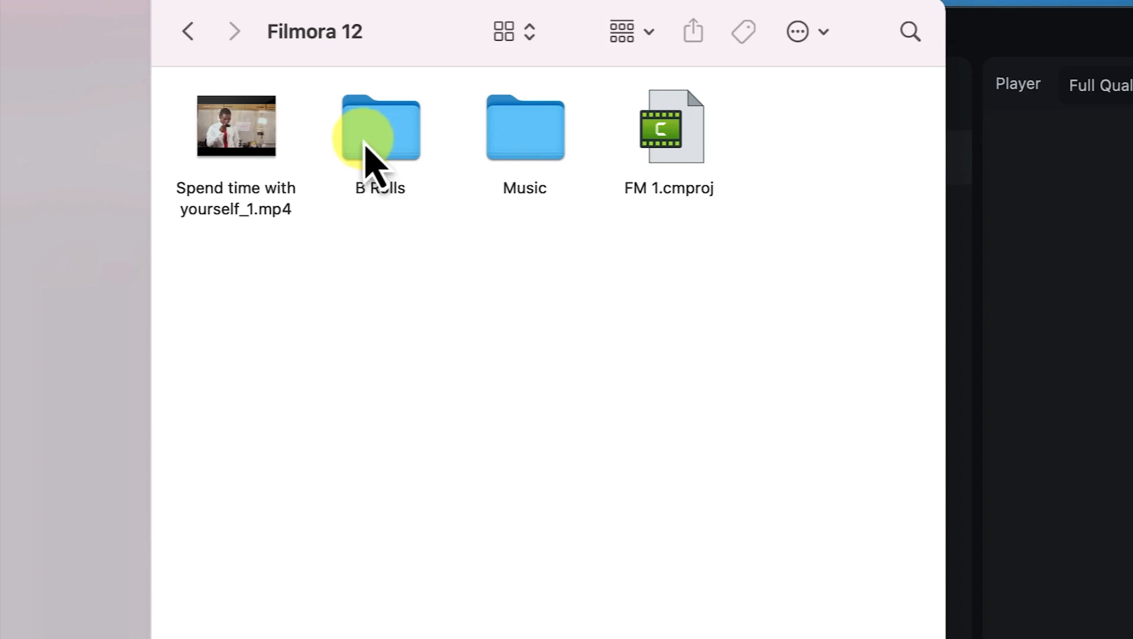
pyautogui.doubleClick(366, 155)
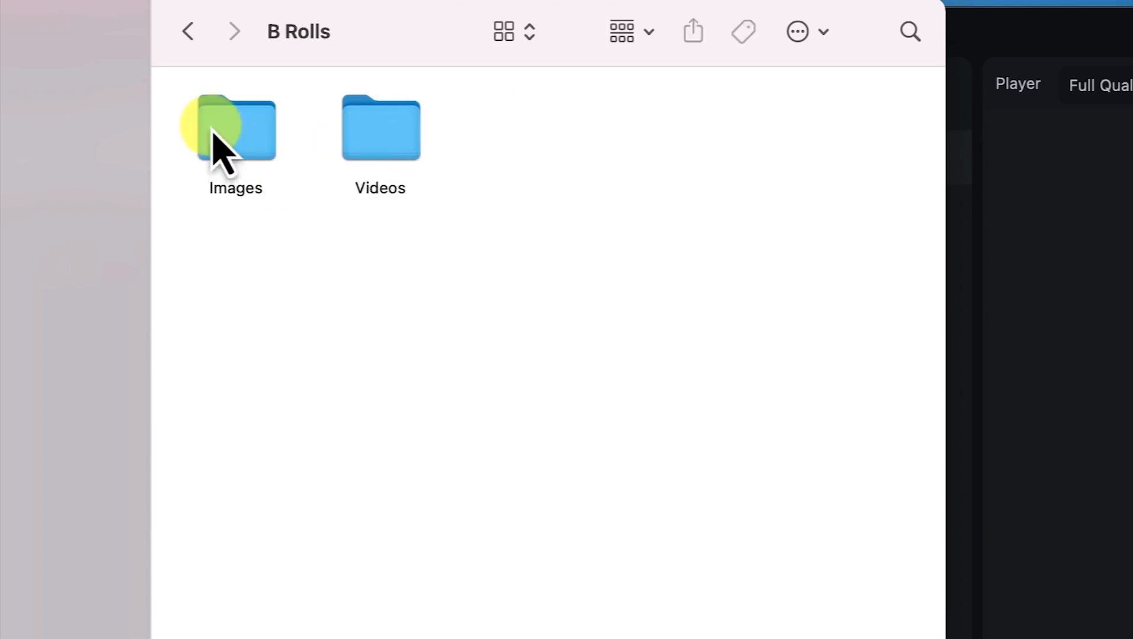
pyautogui.doubleClick(214, 137)
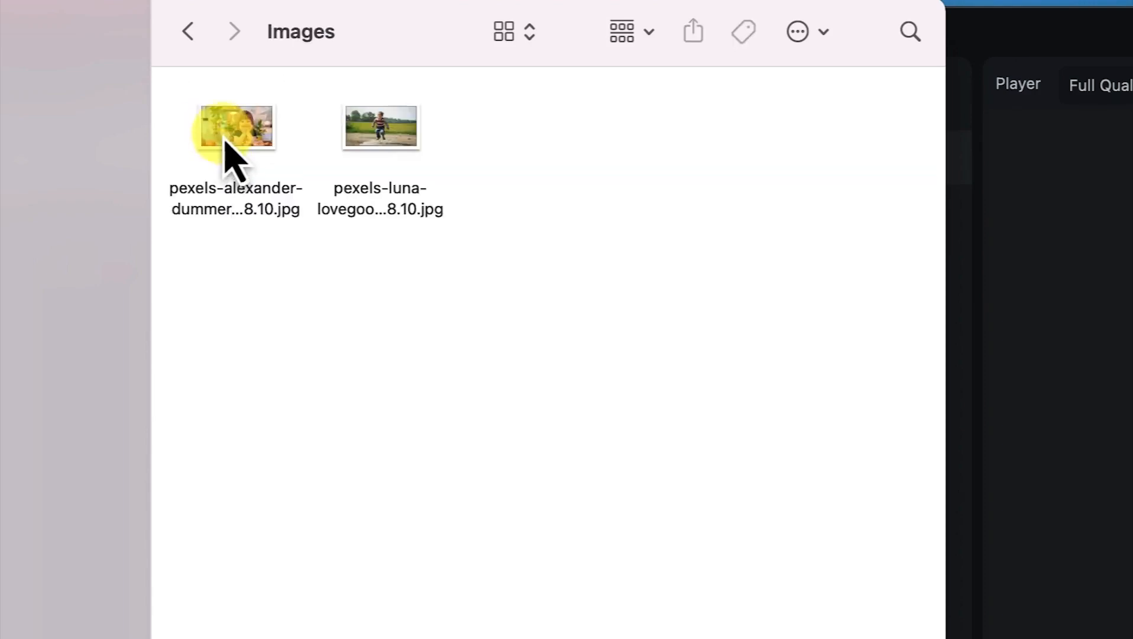
pyautogui.click(188, 33)
pyautogui.doubleClick(384, 155)
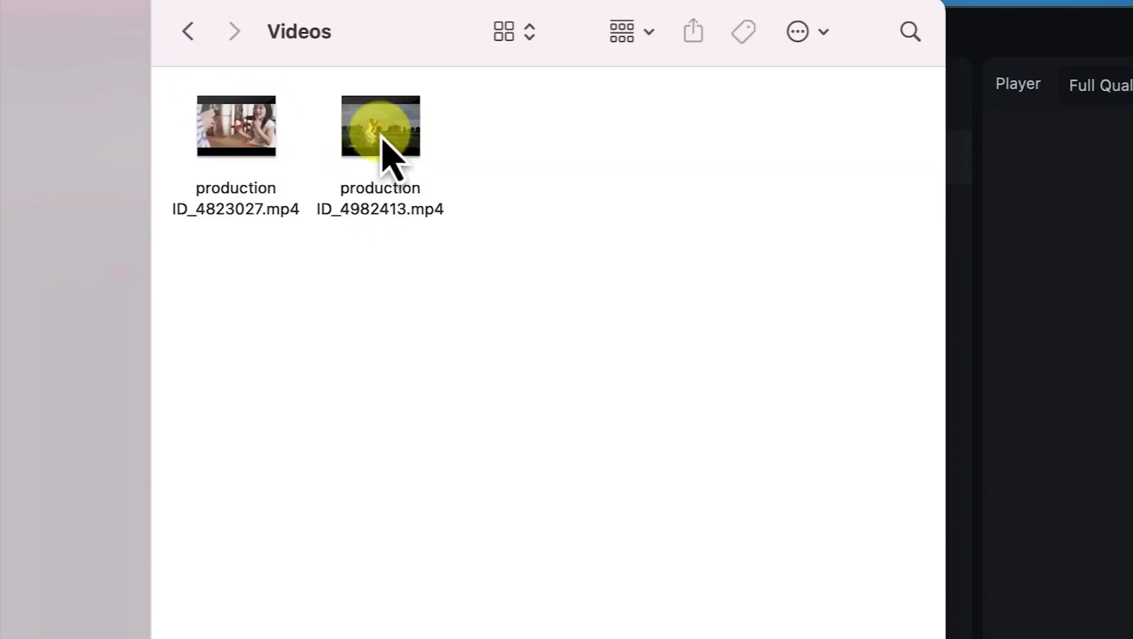
pyautogui.click(188, 33)
pyautogui.click(189, 32)
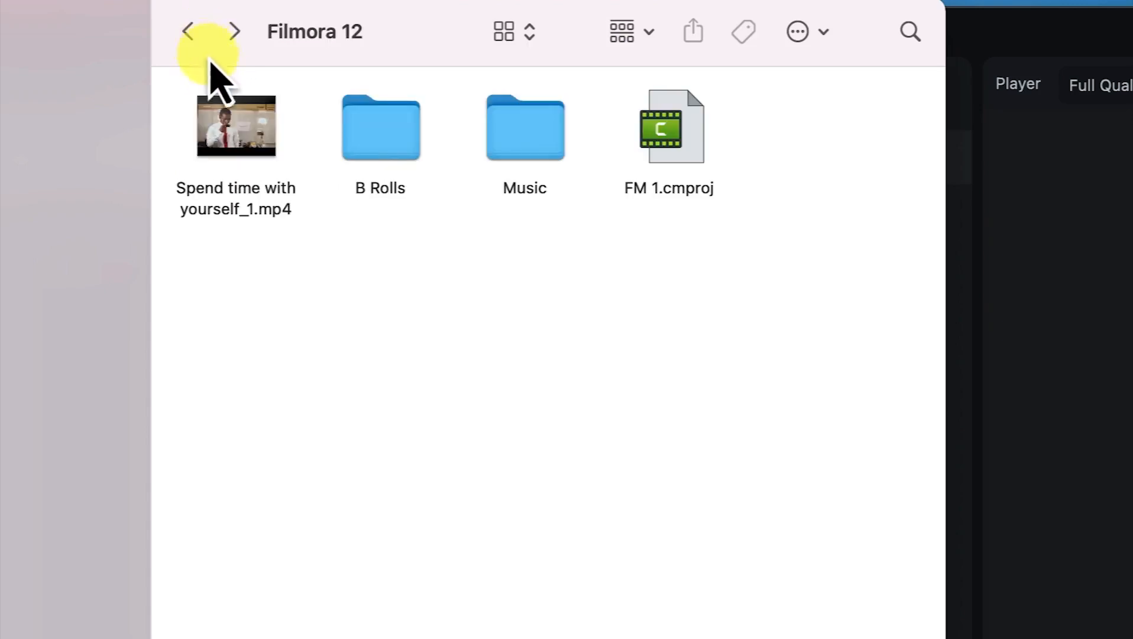
pyautogui.doubleClick(554, 148)
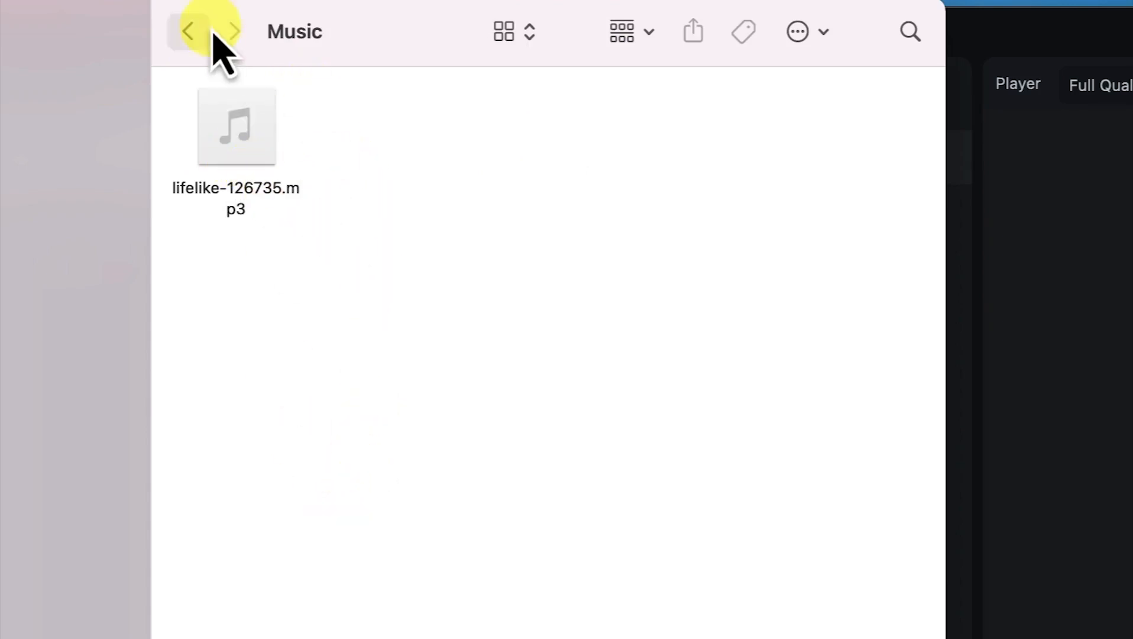
pyautogui.click(188, 32)
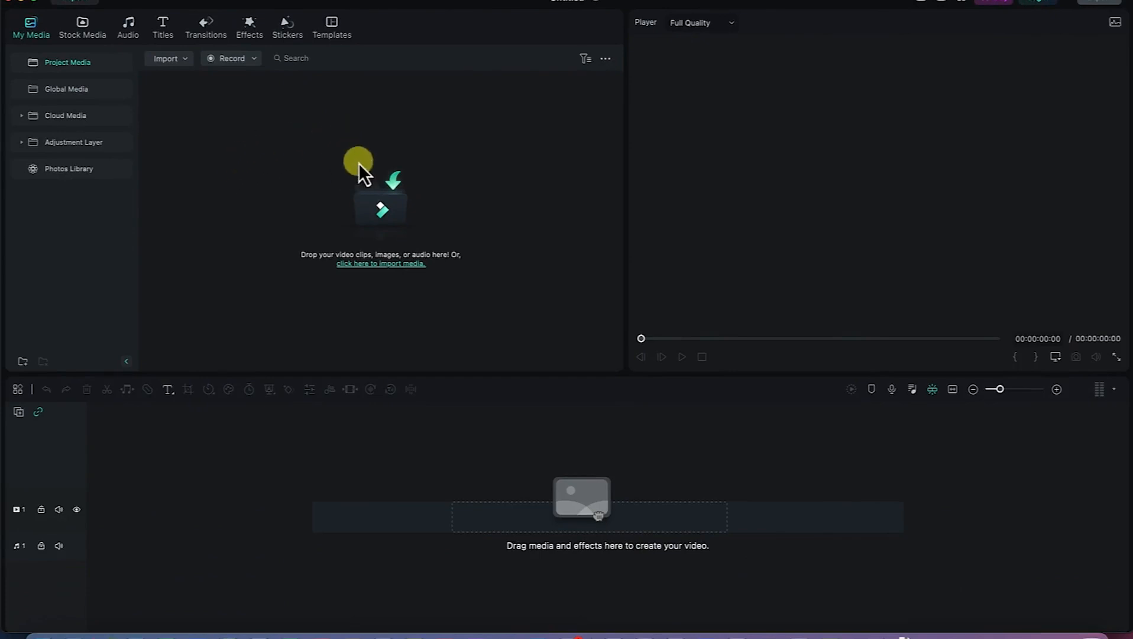
pyautogui.click(368, 264)
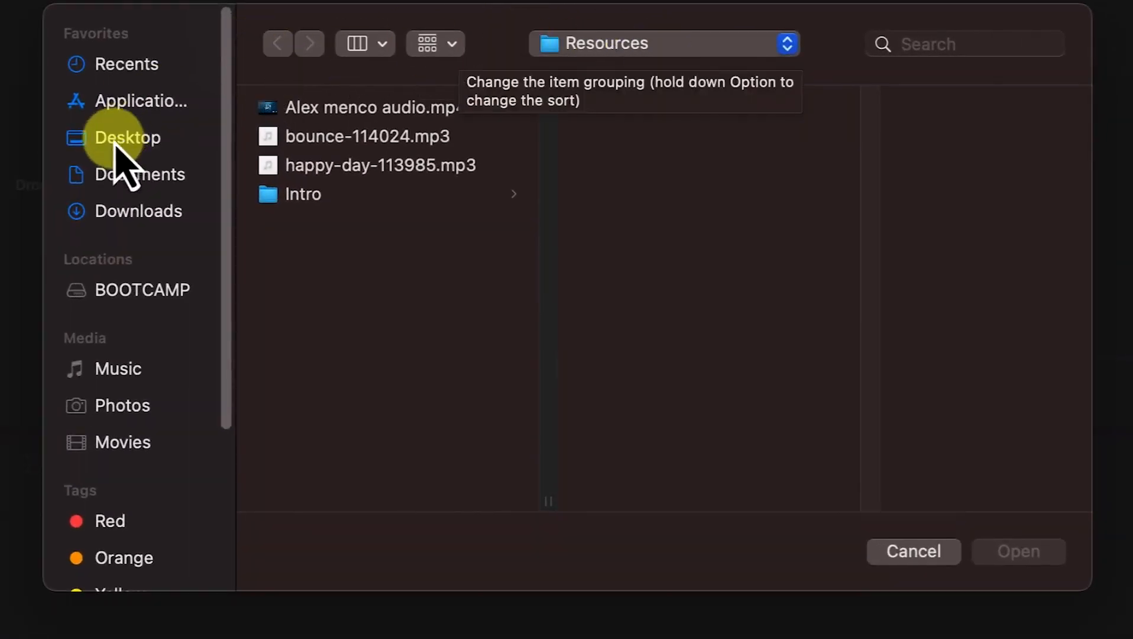
pyautogui.click(145, 181)
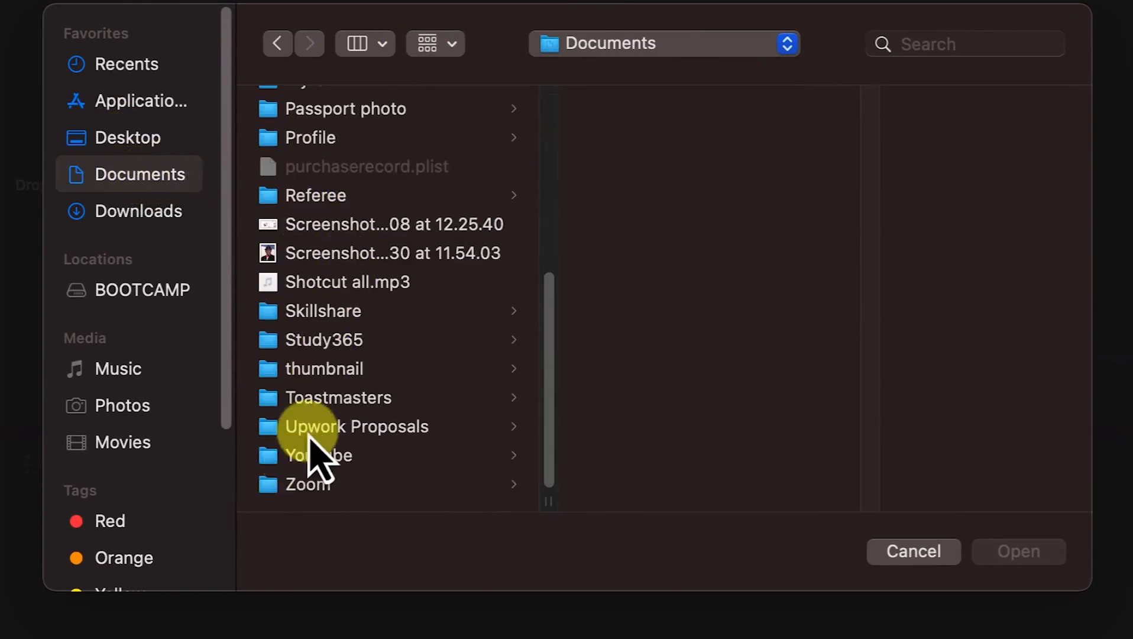
pyautogui.click(300, 476)
pyautogui.click(298, 461)
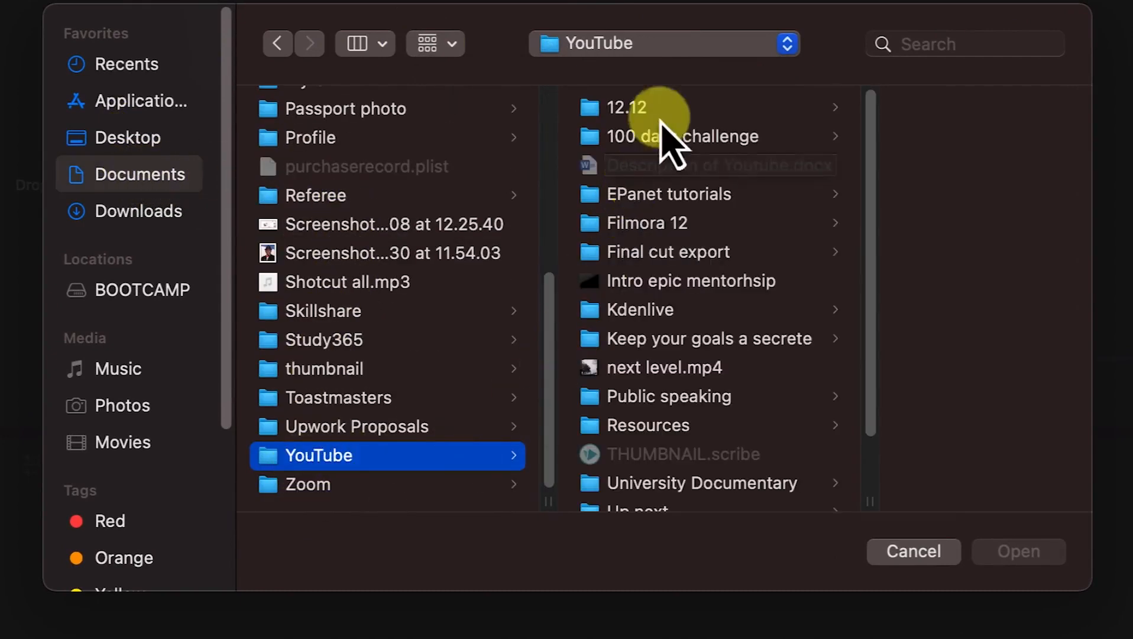
pyautogui.click(679, 233)
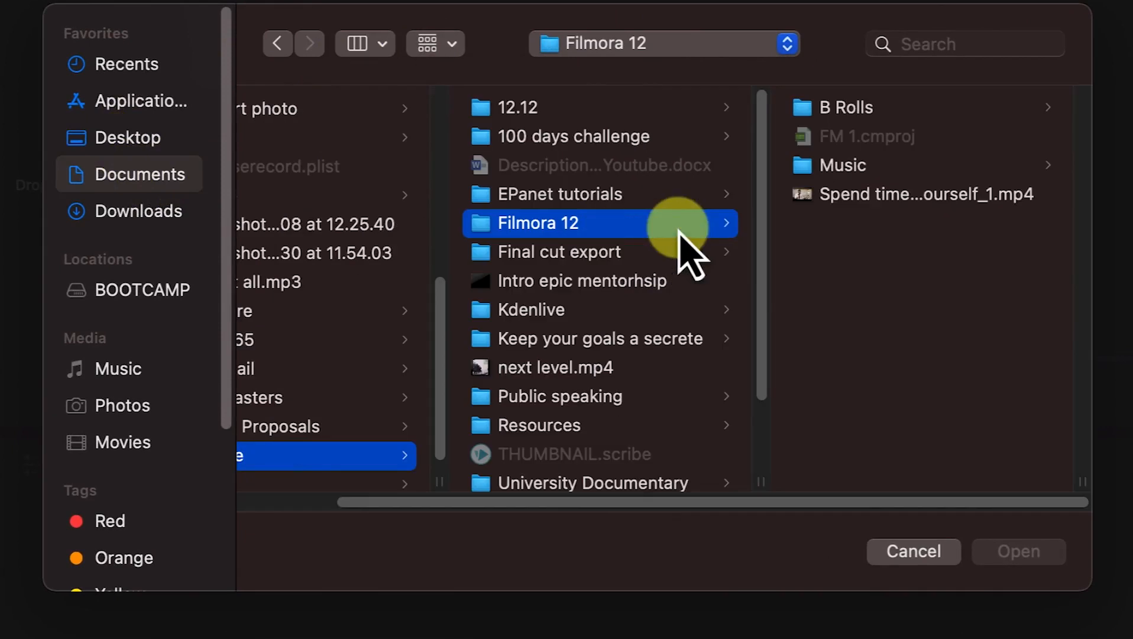
pyautogui.click(884, 195)
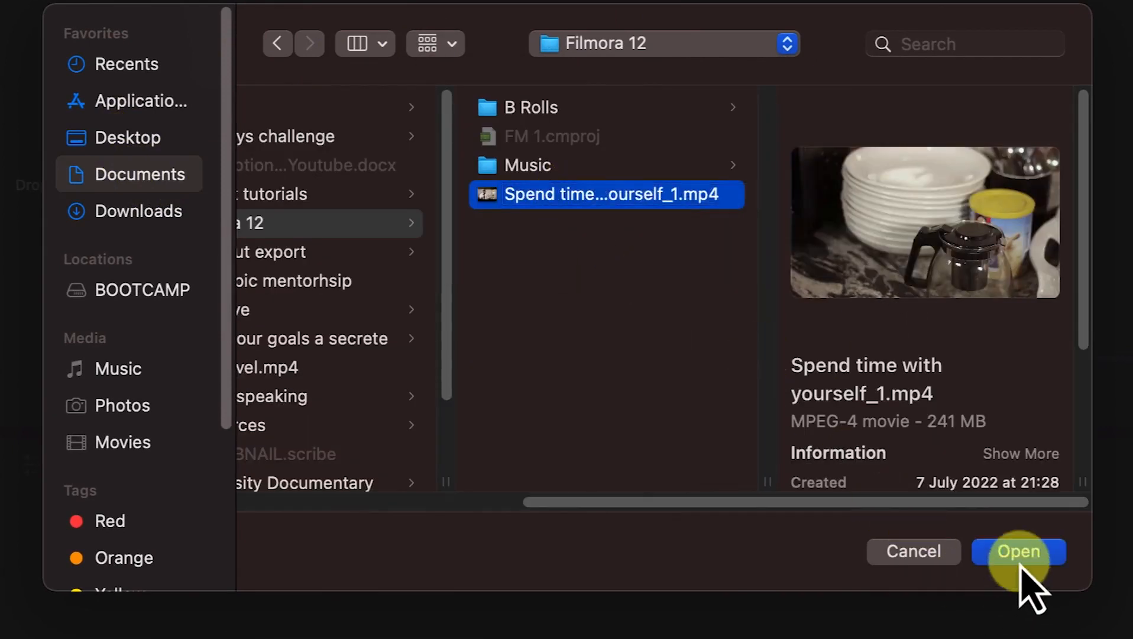
pyautogui.click(935, 555)
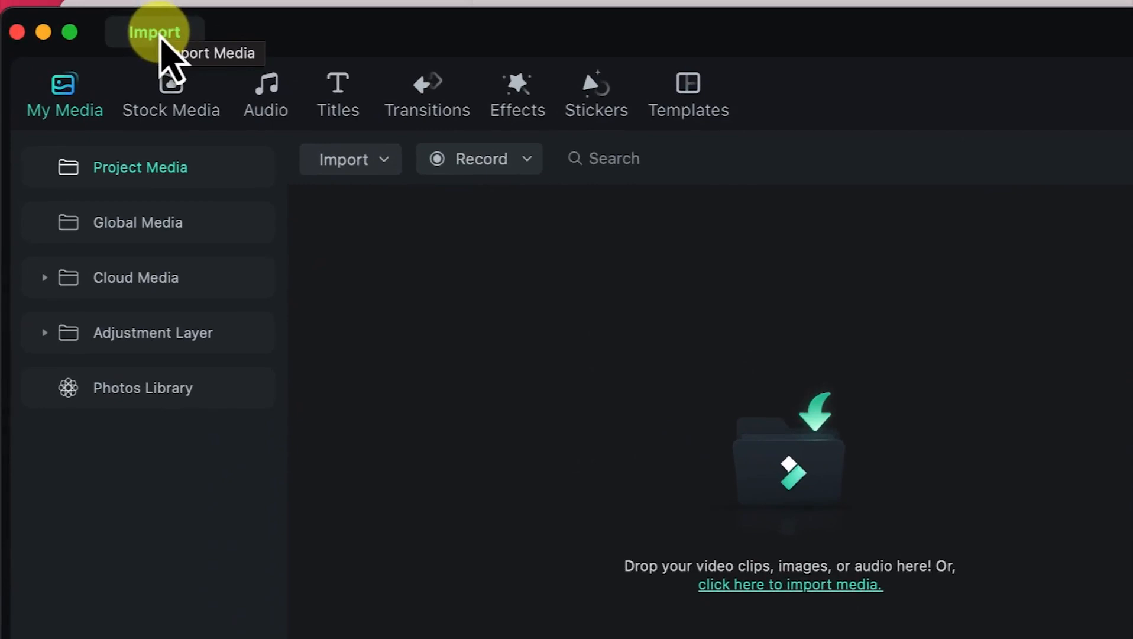
pyautogui.click(155, 33)
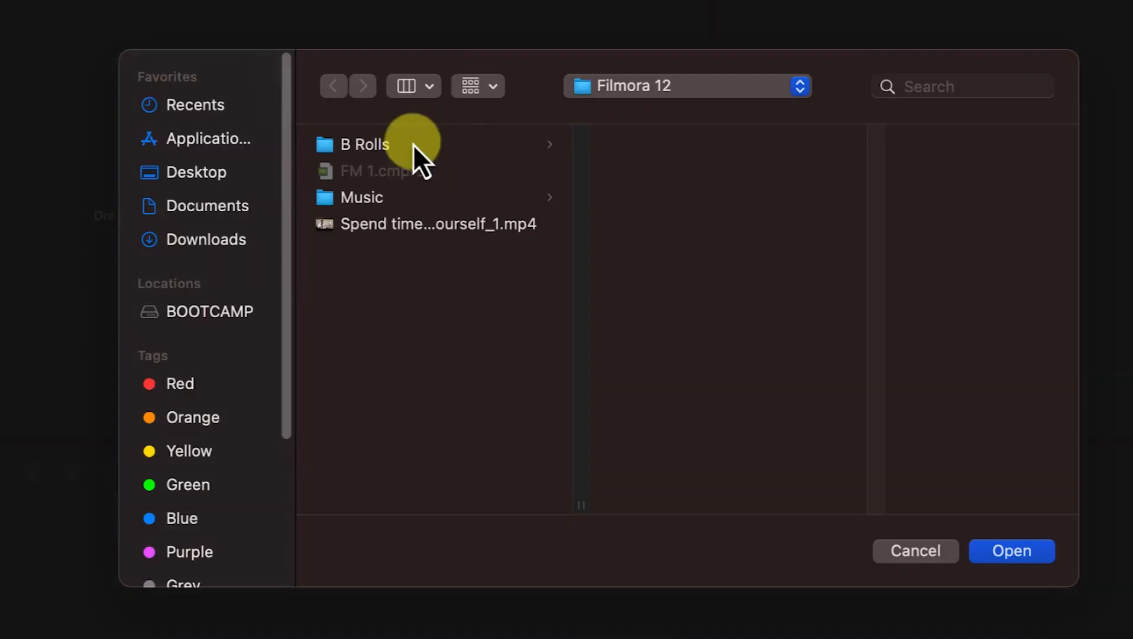
pyautogui.click(443, 229)
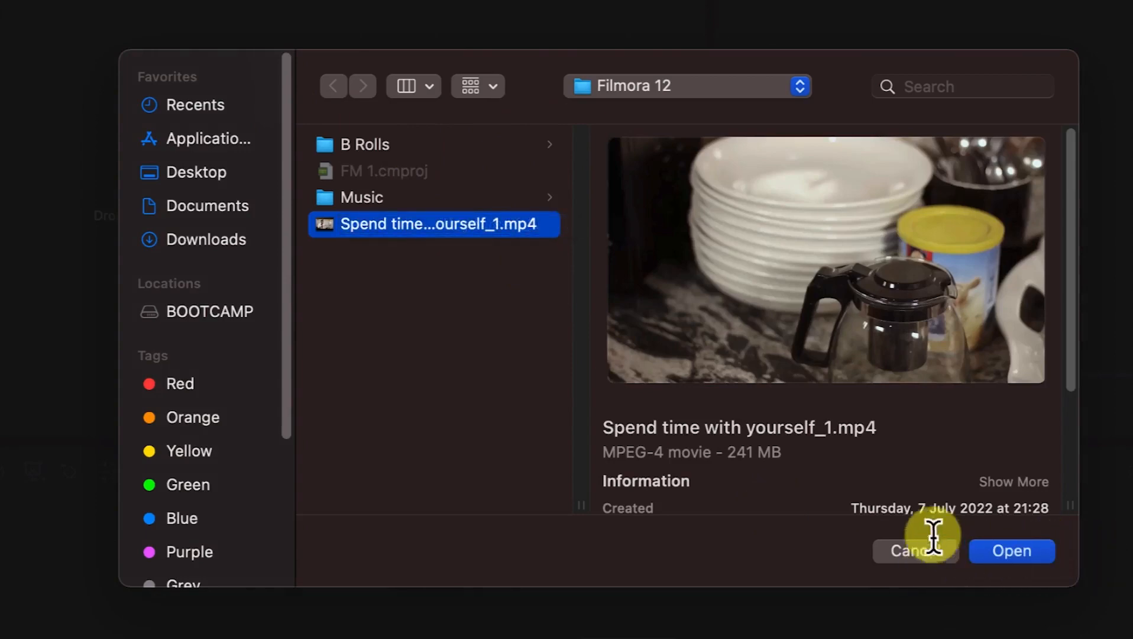
pyautogui.click(906, 552)
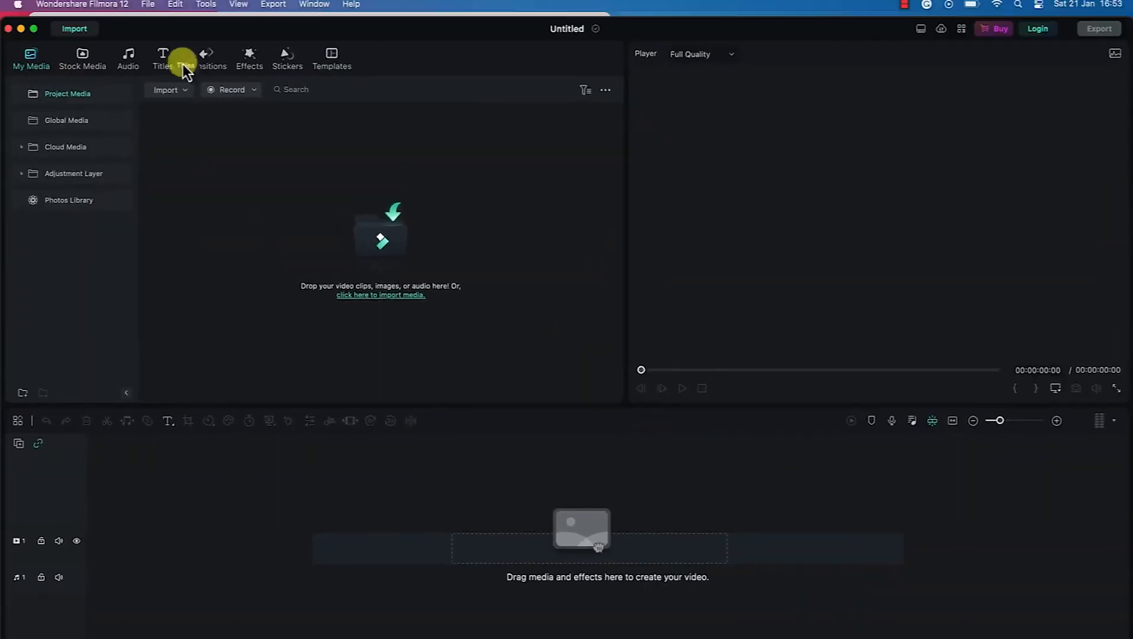
# Import the media file "Spend time with yourself_1.mp4" from the Filmora 12 folder into the project media.
pyautogui.click(152, 5)
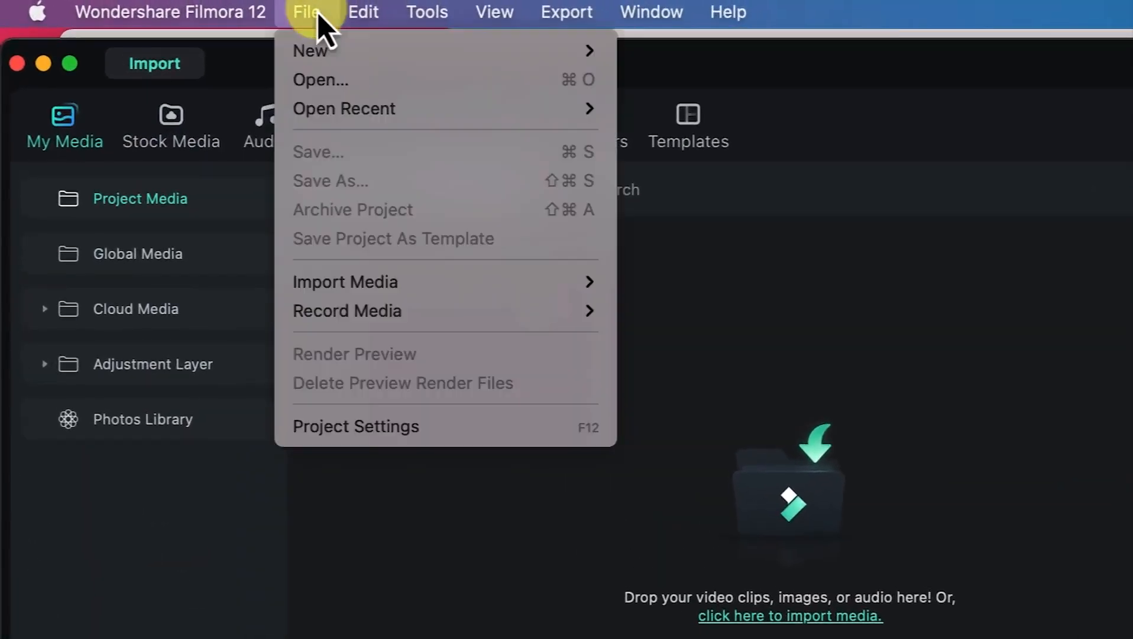
pyautogui.moveTo(346, 284)
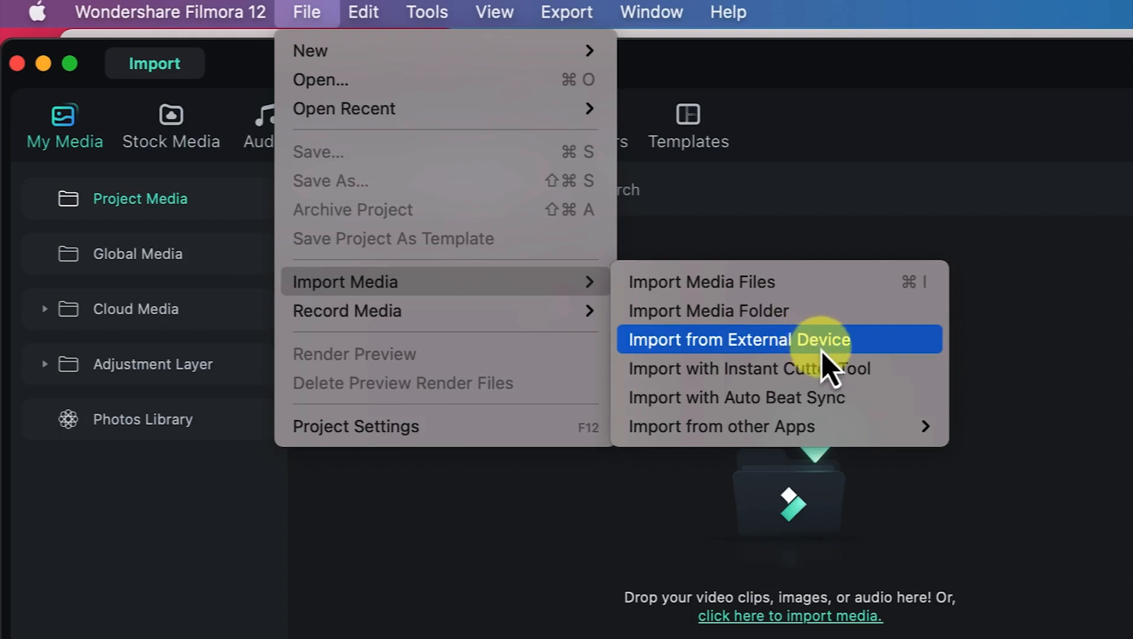
pyautogui.moveTo(846, 422)
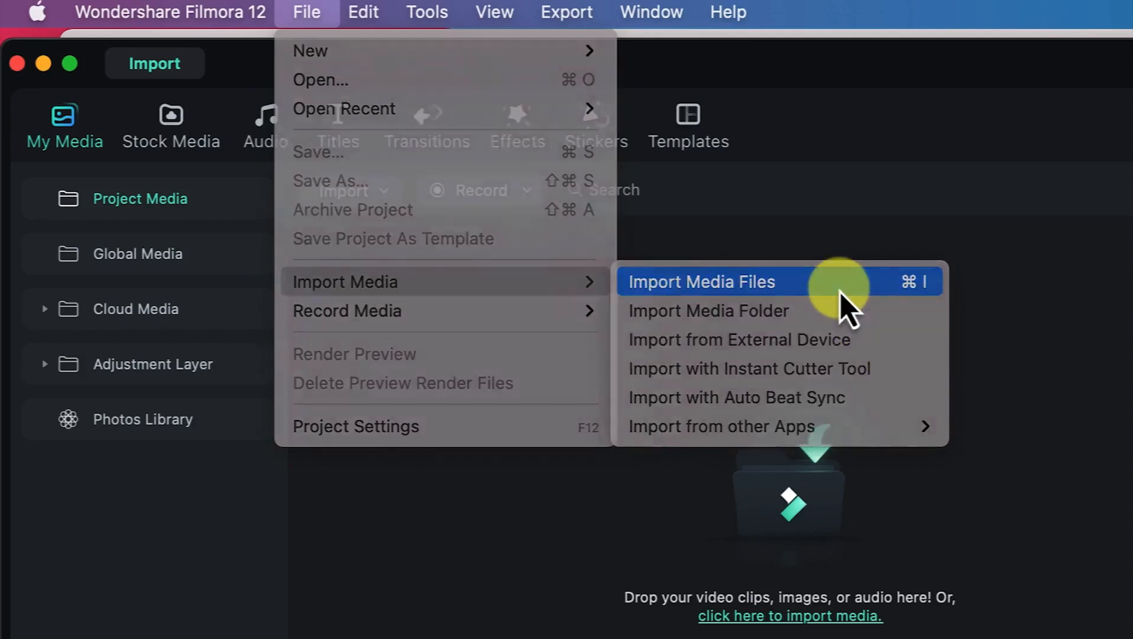
pyautogui.click(841, 289)
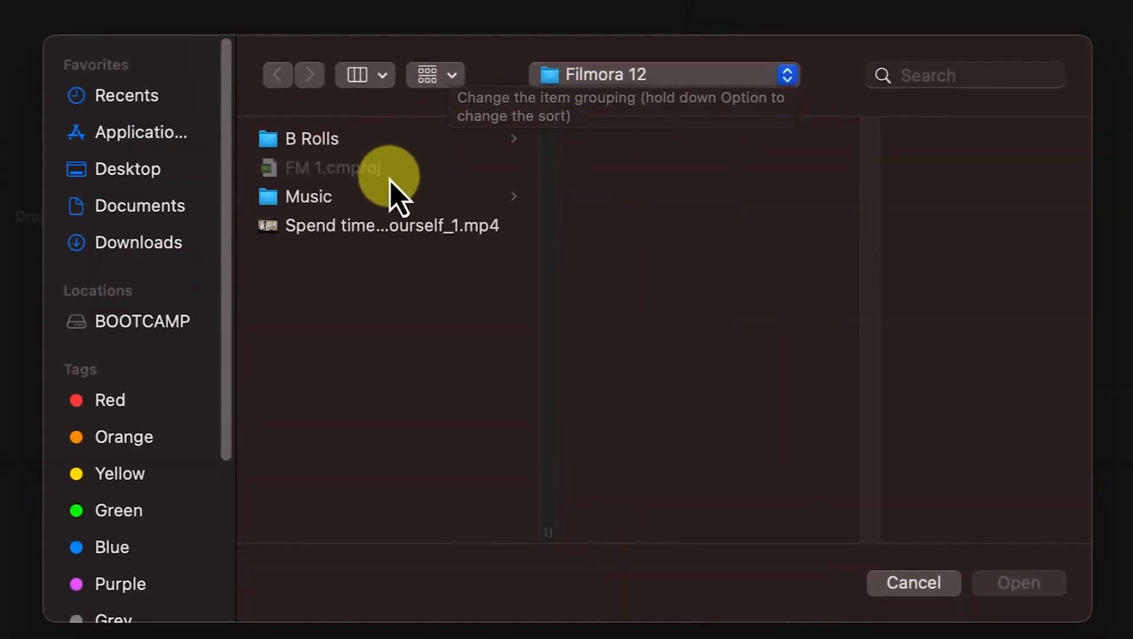
pyautogui.click(371, 229)
pyautogui.click(1019, 582)
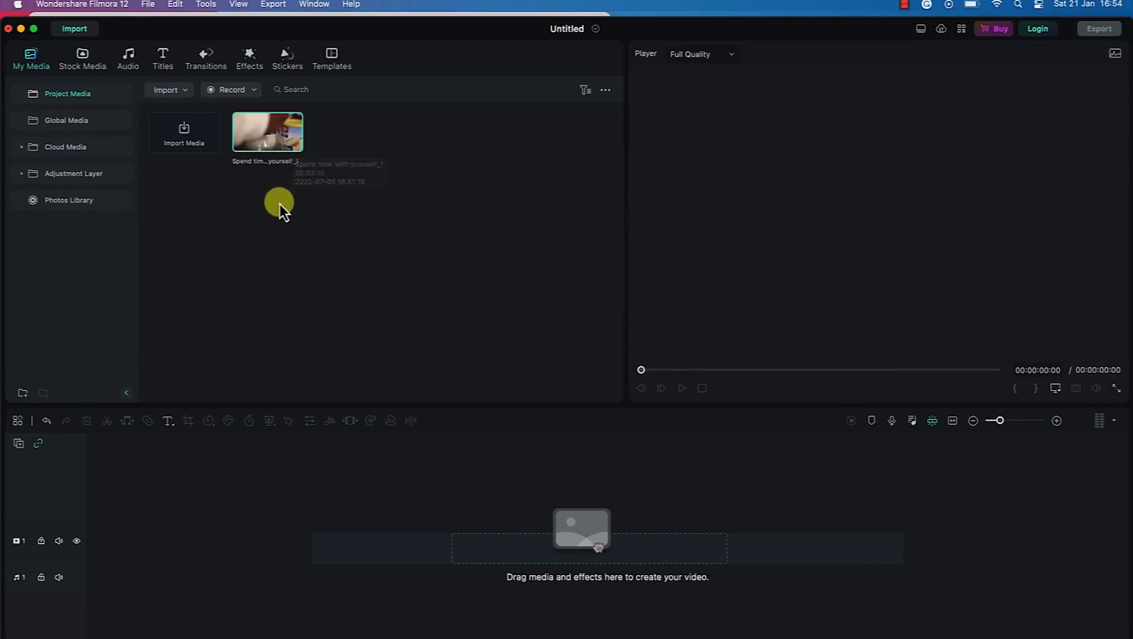
# Import the whole B Rolls folder into the project media.
pyautogui.click(165, 114)
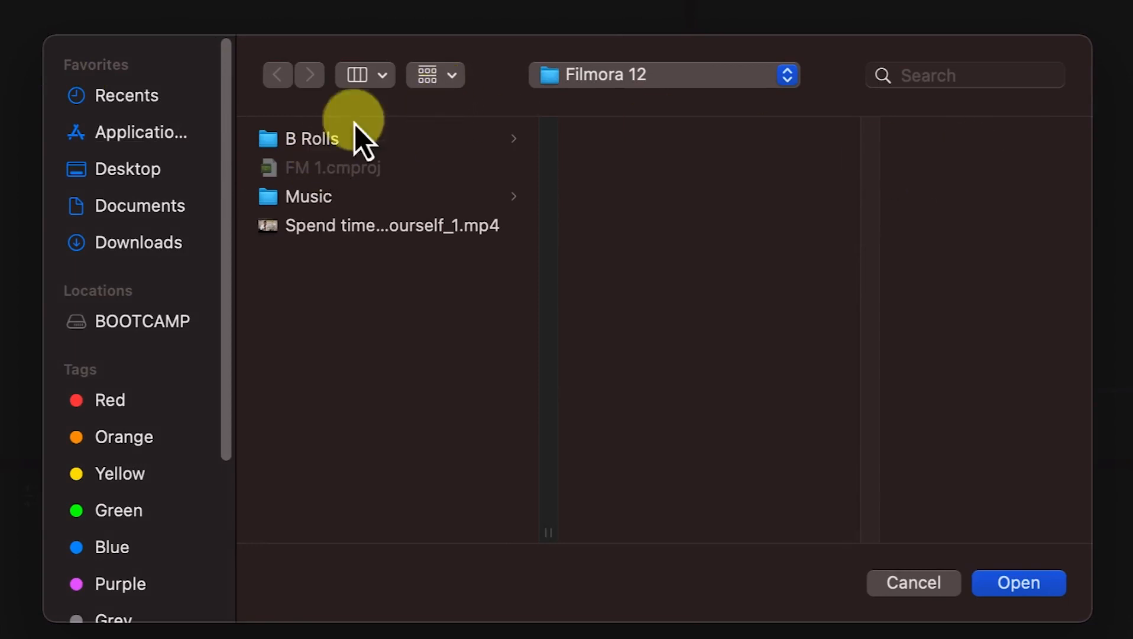
pyautogui.click(286, 139)
pyautogui.click(1003, 585)
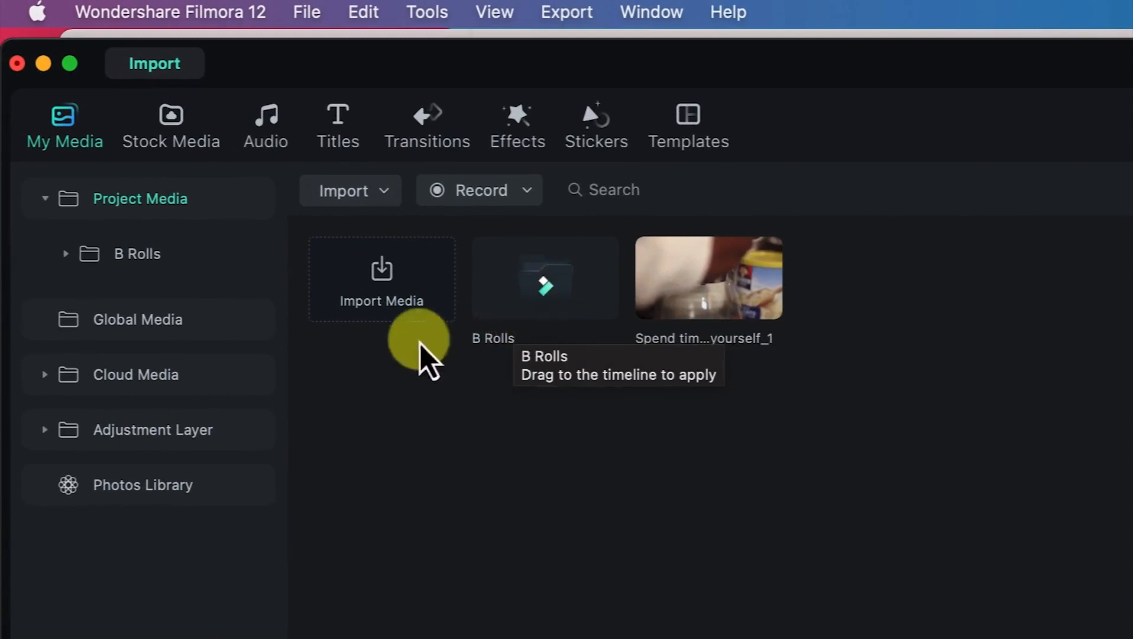
# Import the Music folder from the Filmora 12 folder into the project media.
pyautogui.click(164, 78)
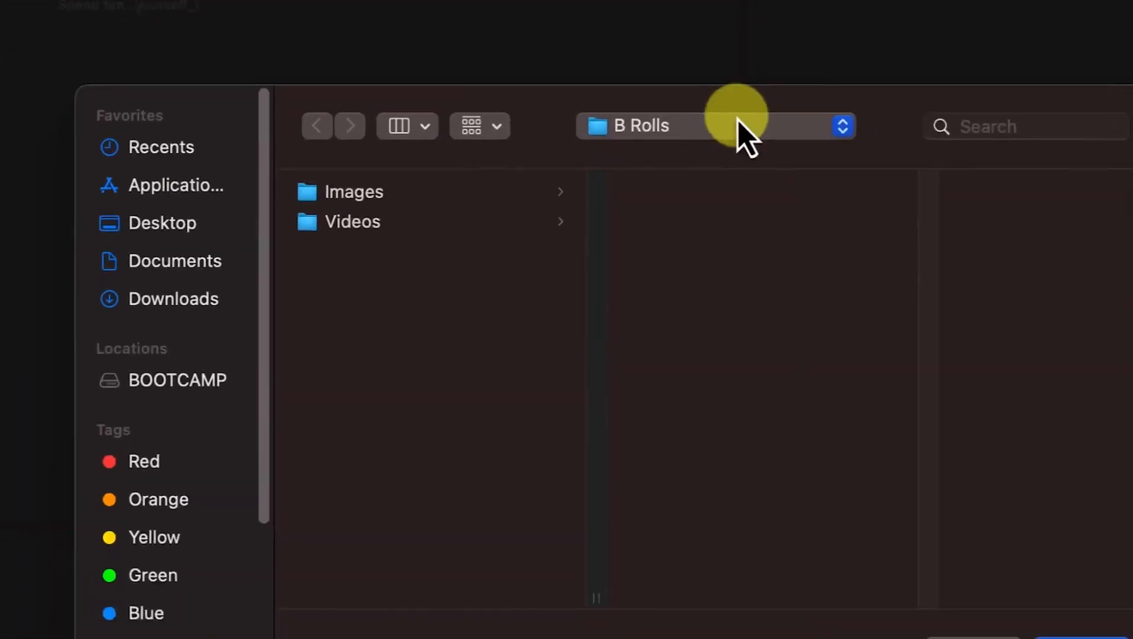
pyautogui.click(739, 124)
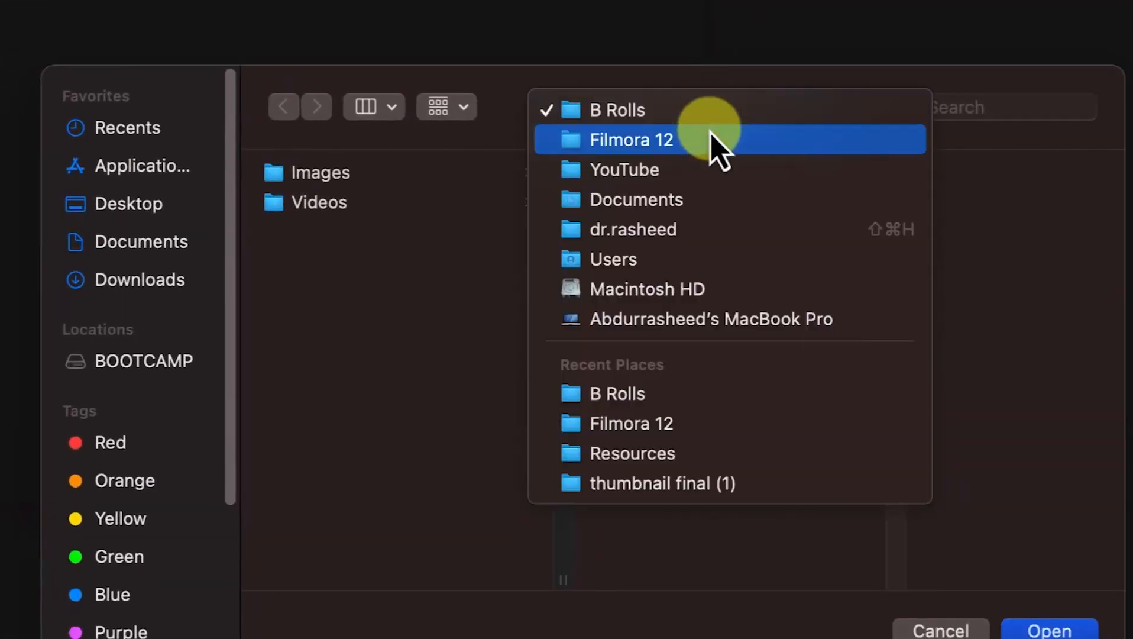
pyautogui.click(744, 158)
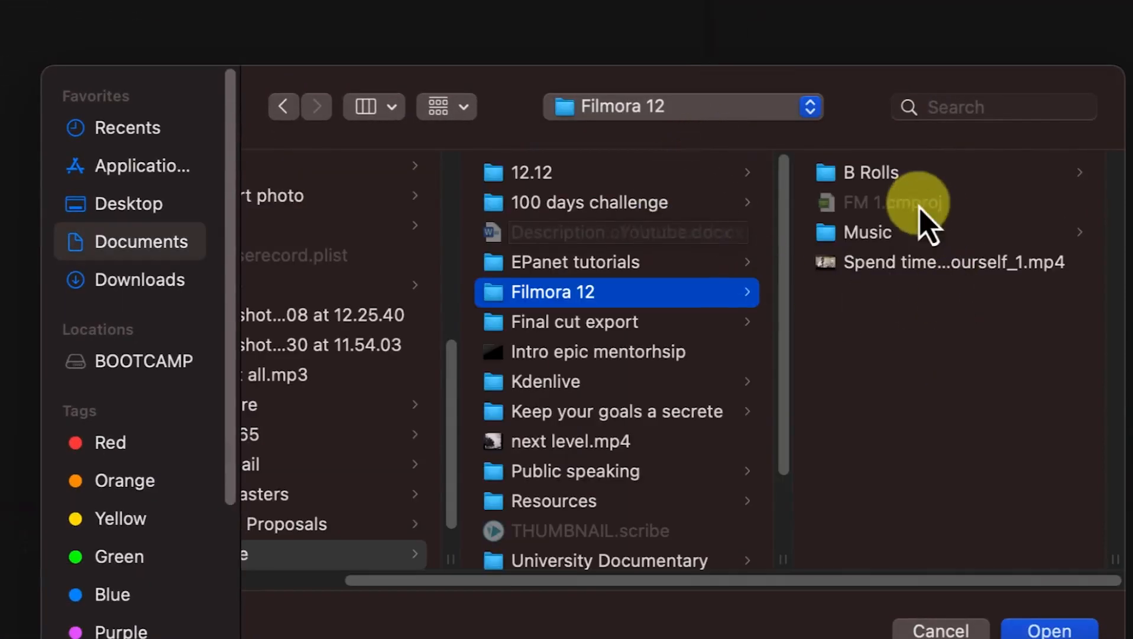
pyautogui.click(883, 231)
pyautogui.click(1065, 628)
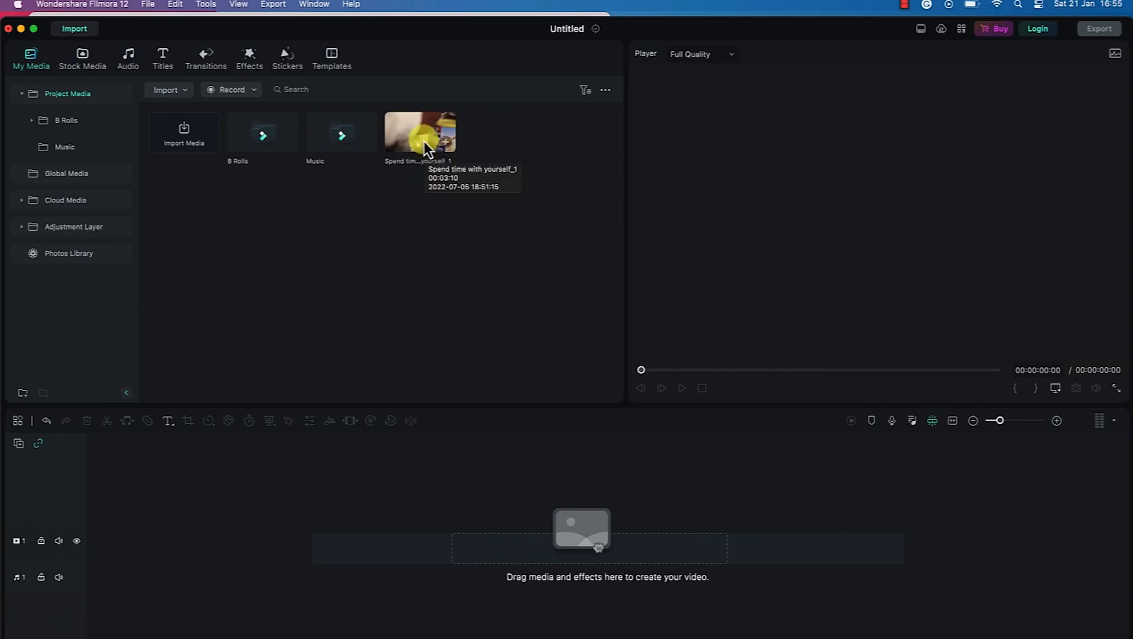
# Try placing "Spend time with yourself_1" at the start of video track 1, matching the project to the media at 1920X1080 30.00fps, and scrub through it.
pyautogui.moveTo(424, 136); pyautogui.dragTo(95, 540)
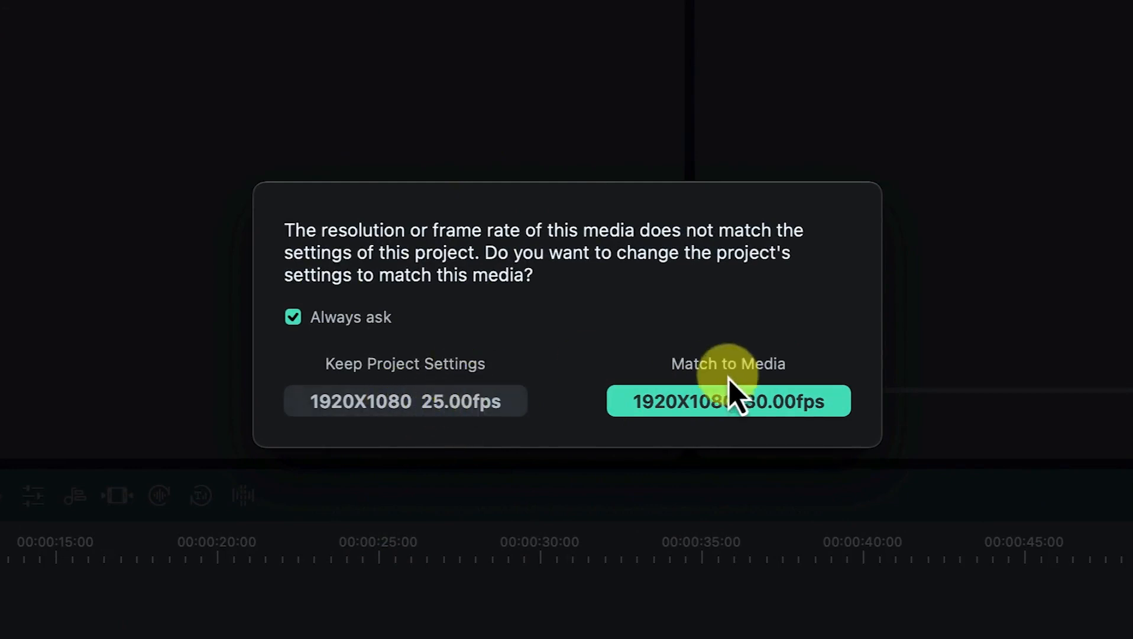
pyautogui.click(732, 395)
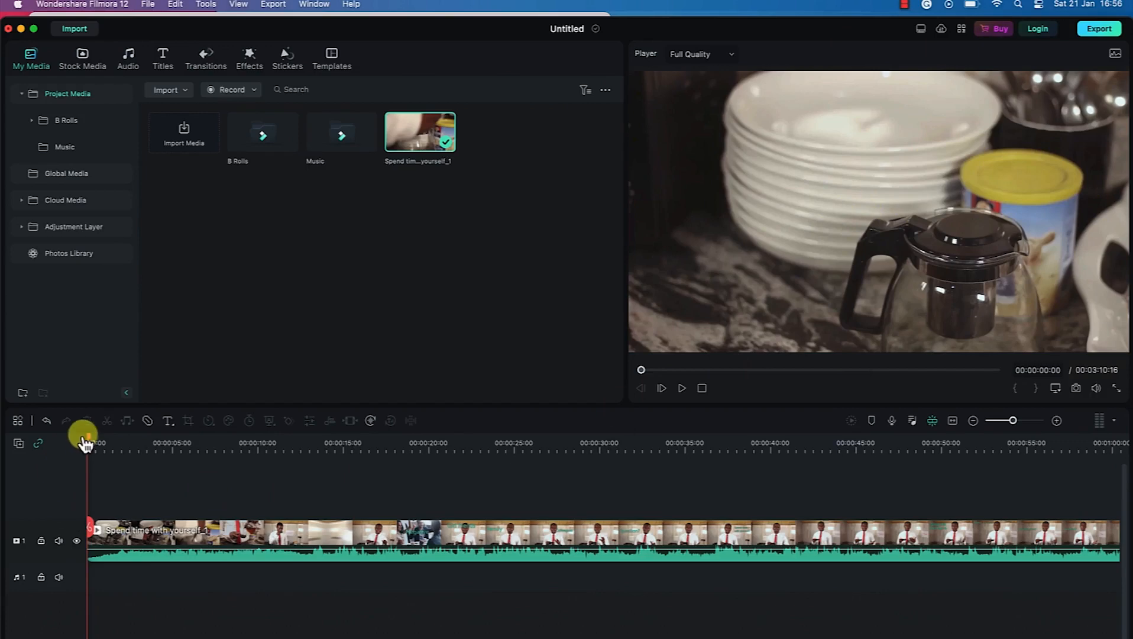
pyautogui.moveTo(88, 444); pyautogui.dragTo(462, 469)
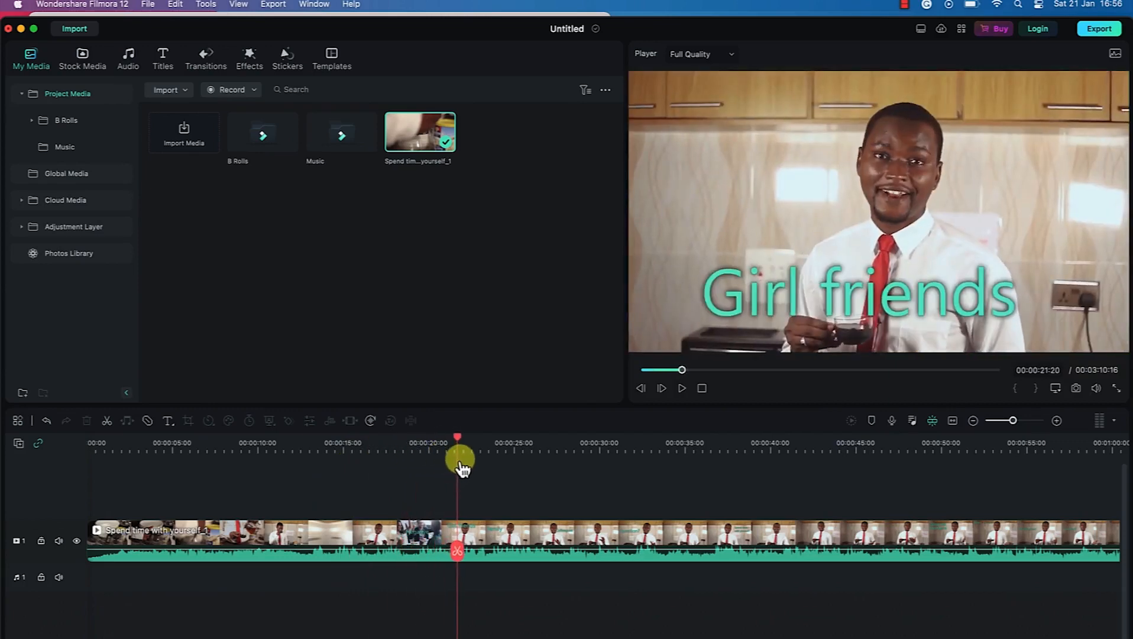
pyautogui.press('super+z')
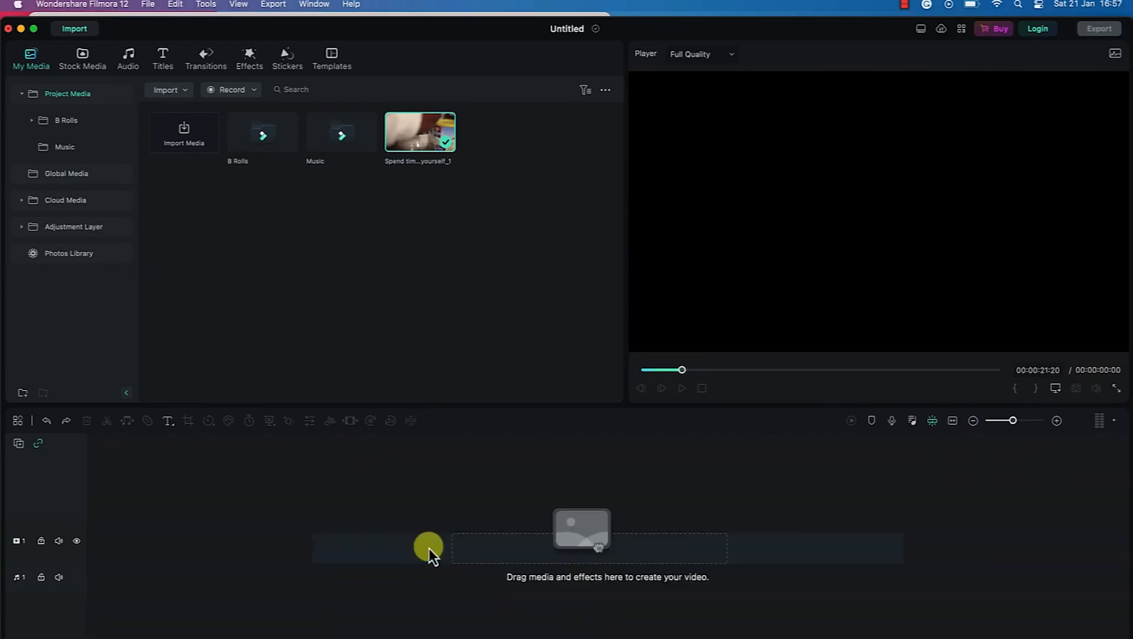
# Preview "Spend time with yourself_1" from the project media and mark its in point at 00:00:30:08 and out point at 00:01:46:09.
pyautogui.doubleClick(426, 133)
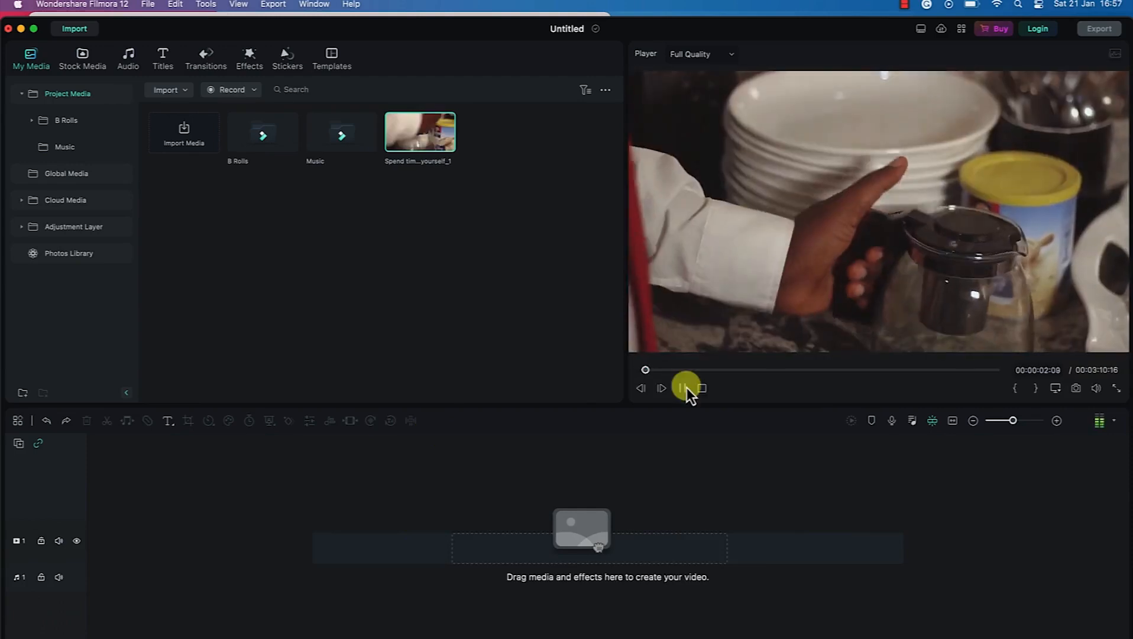
pyautogui.click(686, 388)
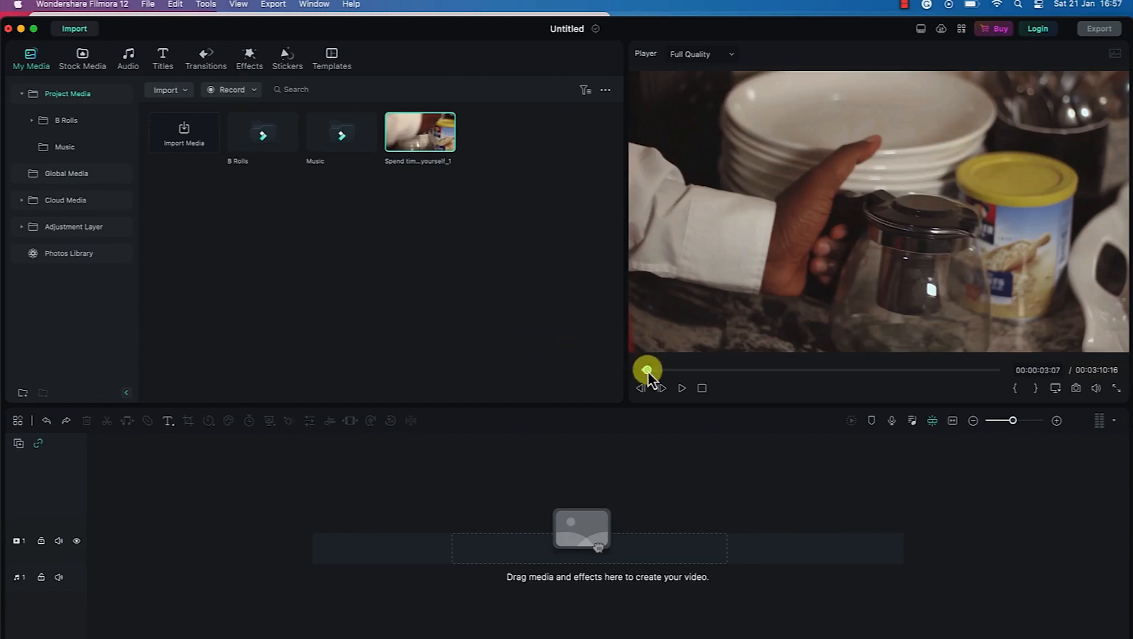
pyautogui.moveTo(646, 371); pyautogui.dragTo(696, 374)
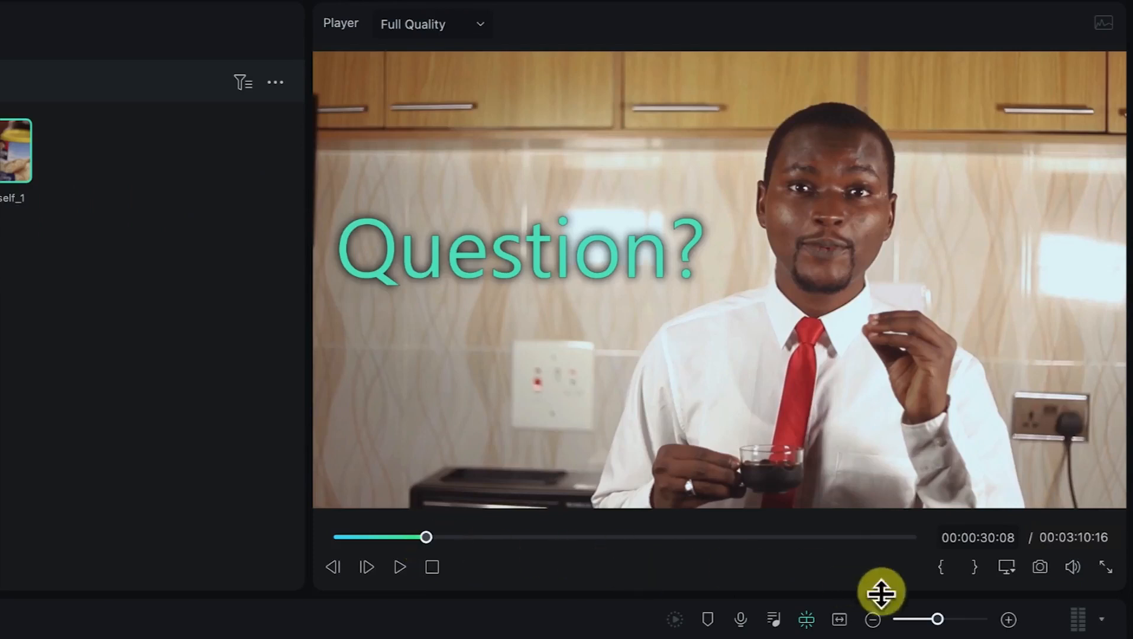
pyautogui.click(942, 575)
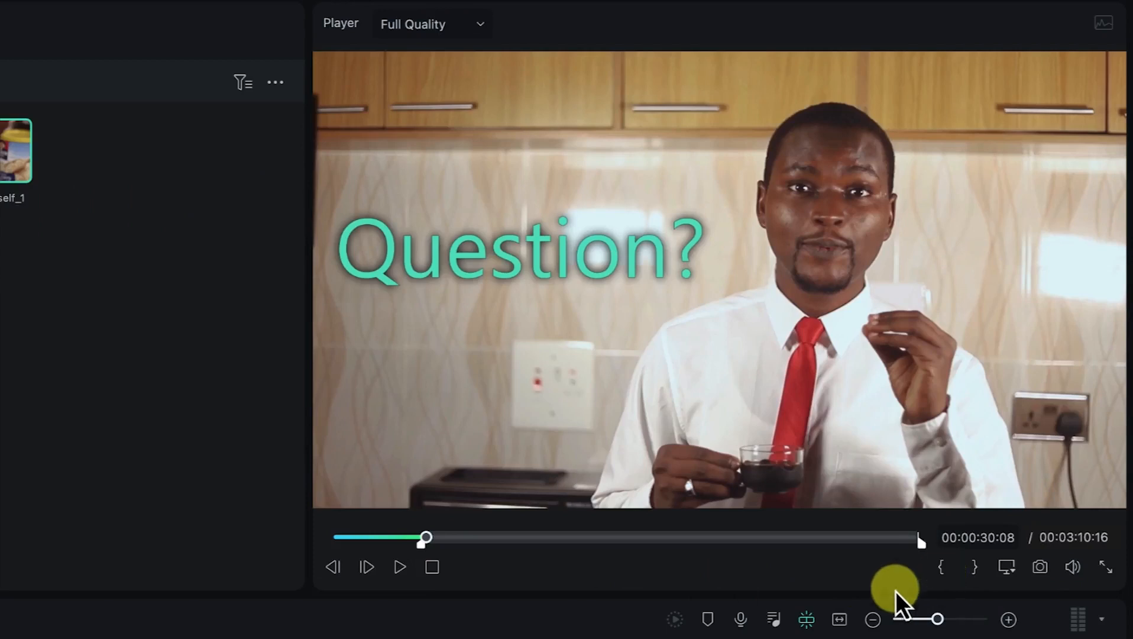
pyautogui.moveTo(431, 557); pyautogui.dragTo(660, 547)
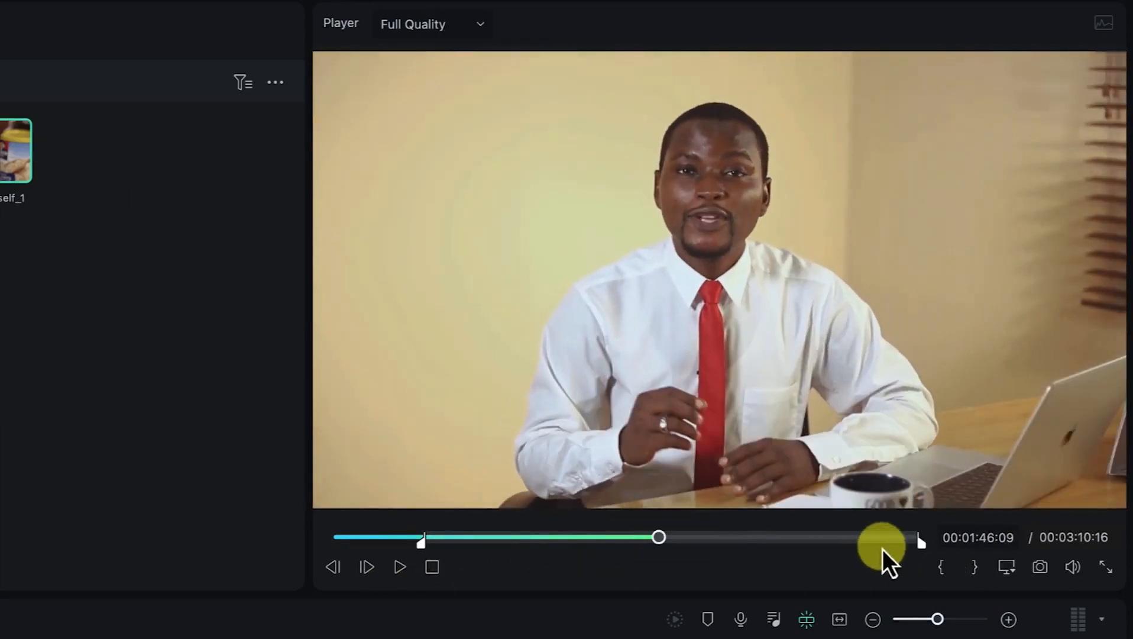
pyautogui.click(974, 569)
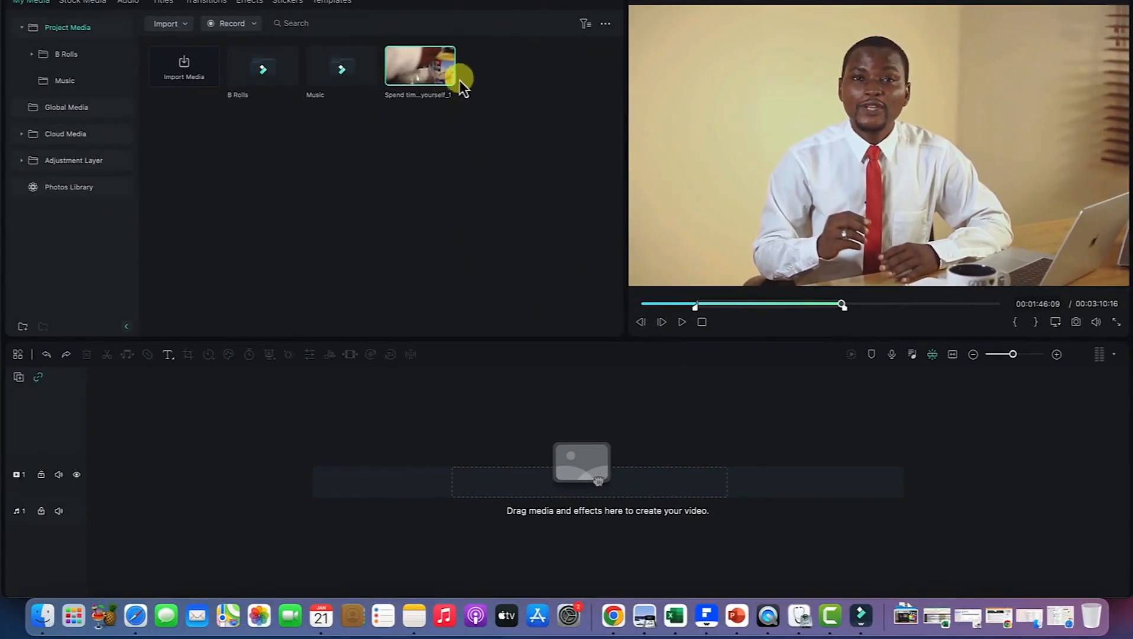
# Place the marked section of "Spend time with yourself_1" at the start of video track 1.
pyautogui.moveTo(426, 74); pyautogui.dragTo(108, 470)
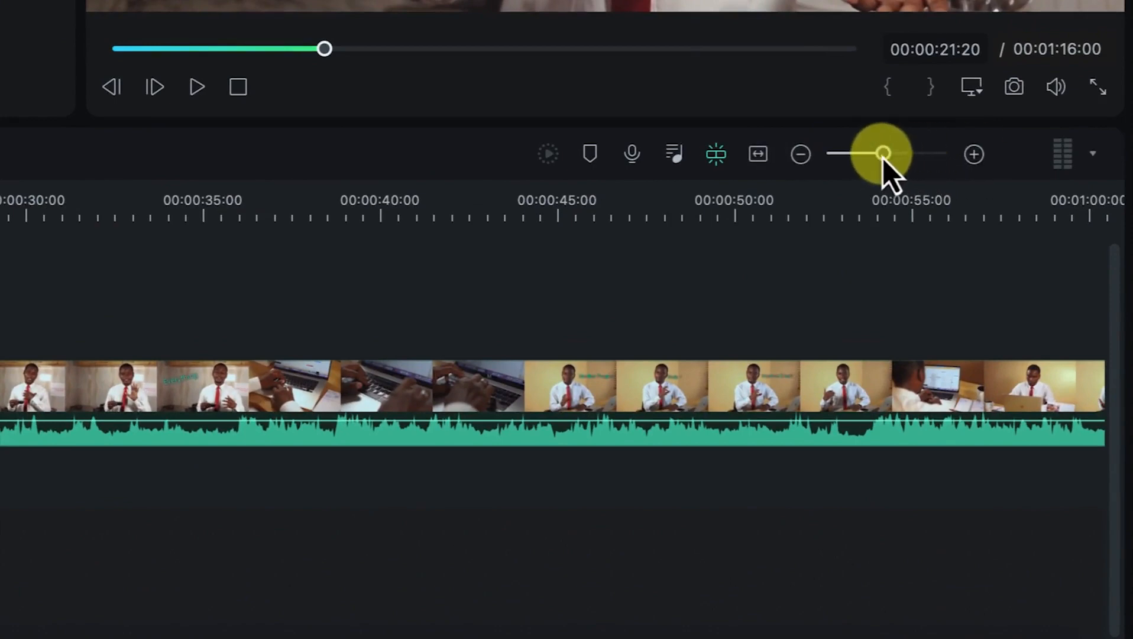
pyautogui.moveTo(884, 155)
pyautogui.mouseDown()
pyautogui.moveTo(899, 166)
pyautogui.moveTo(885, 162)
pyautogui.mouseUp()
pyautogui.moveTo(1013, 358); pyautogui.dragTo(1011, 357)
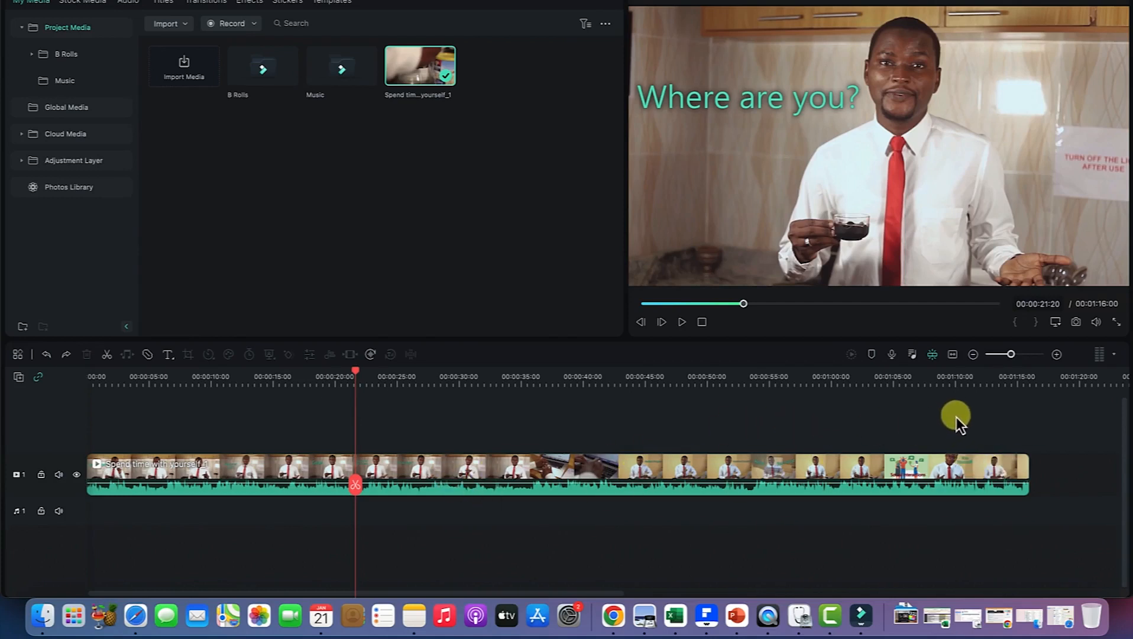
pyautogui.click(954, 355)
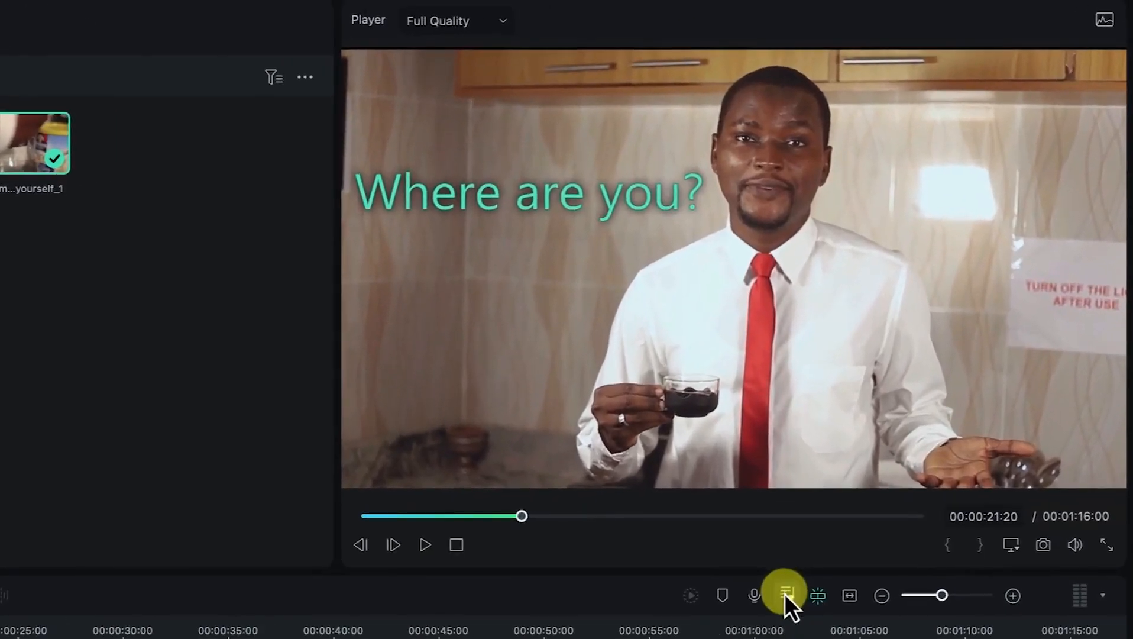
# Play the project in the Audio Mixer to check track levels and try raising Video 1 to 1.6 dB.
pyautogui.click(892, 394)
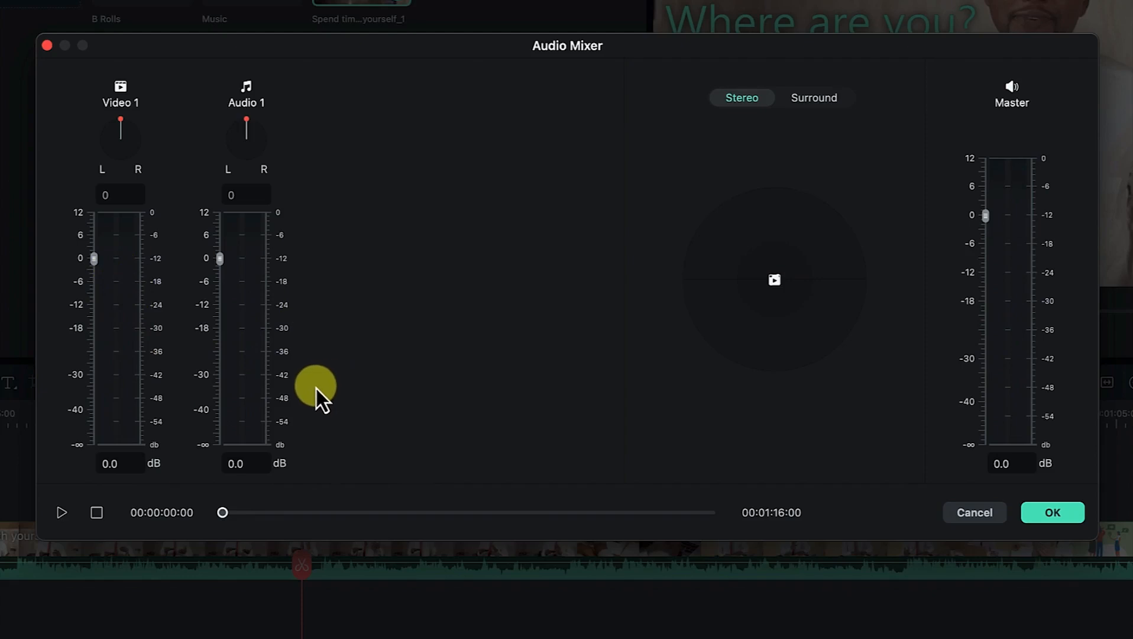
pyautogui.click(61, 519)
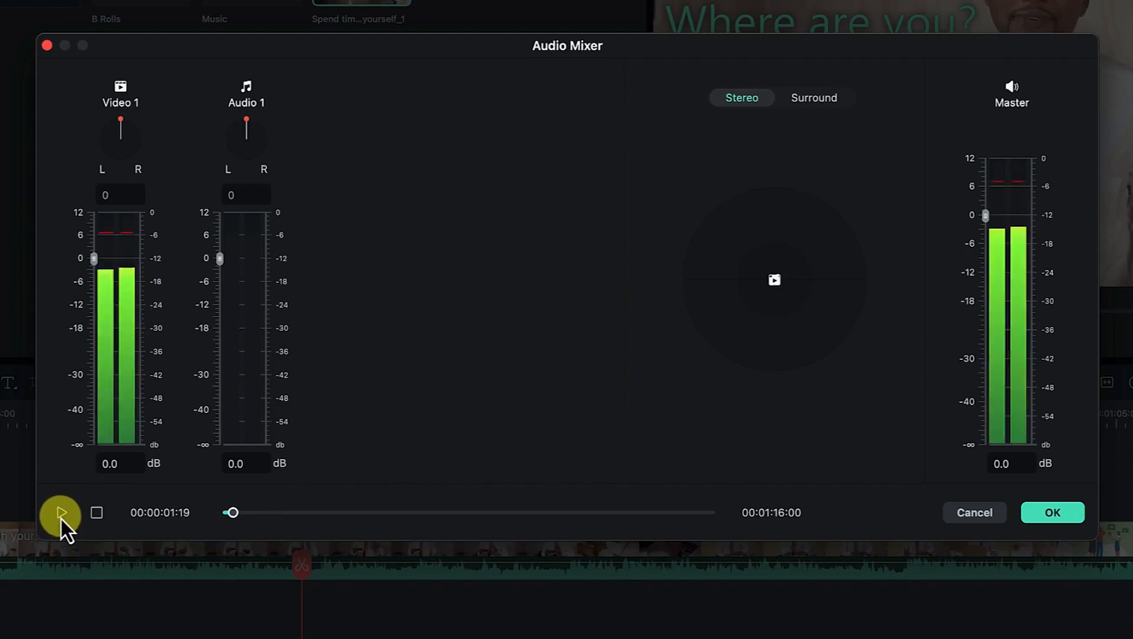
pyautogui.click(61, 519)
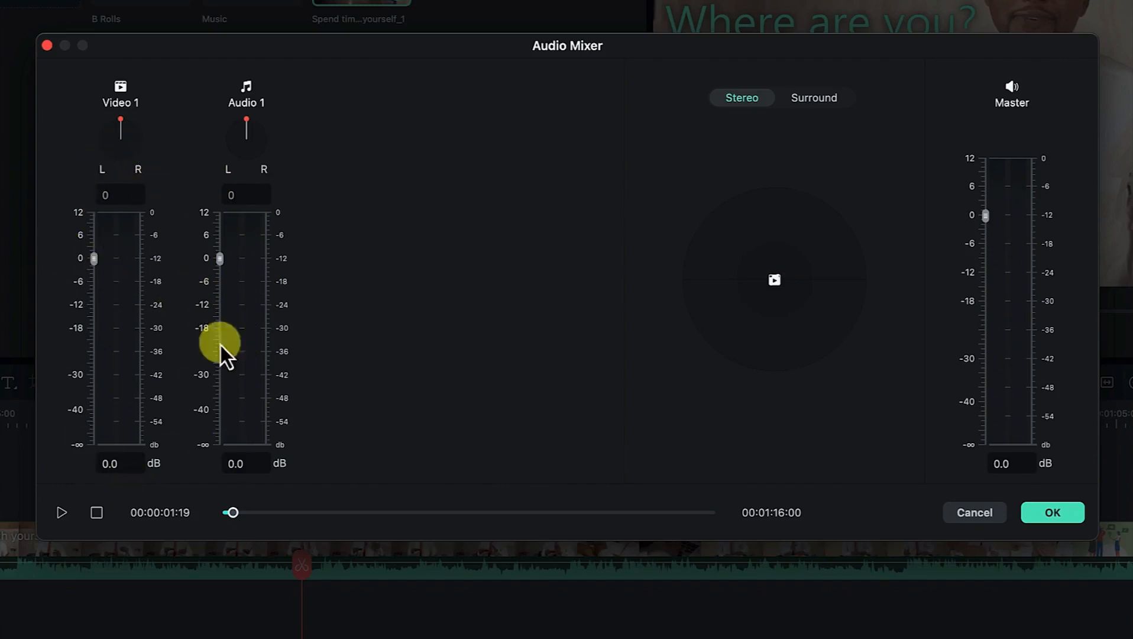
pyautogui.click(62, 512)
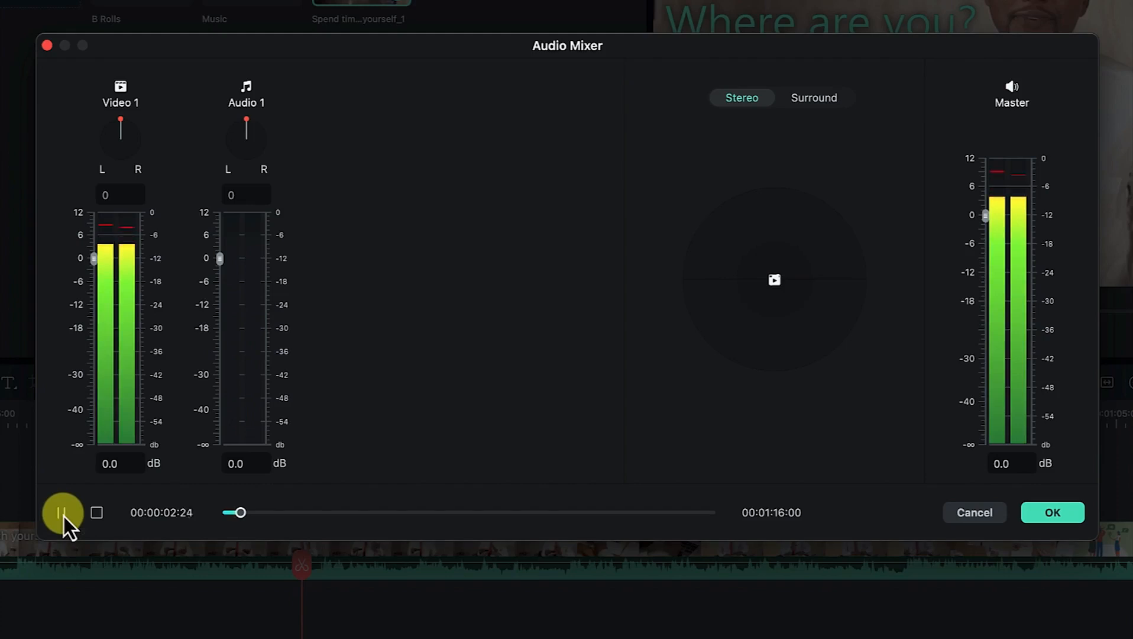
pyautogui.click(63, 513)
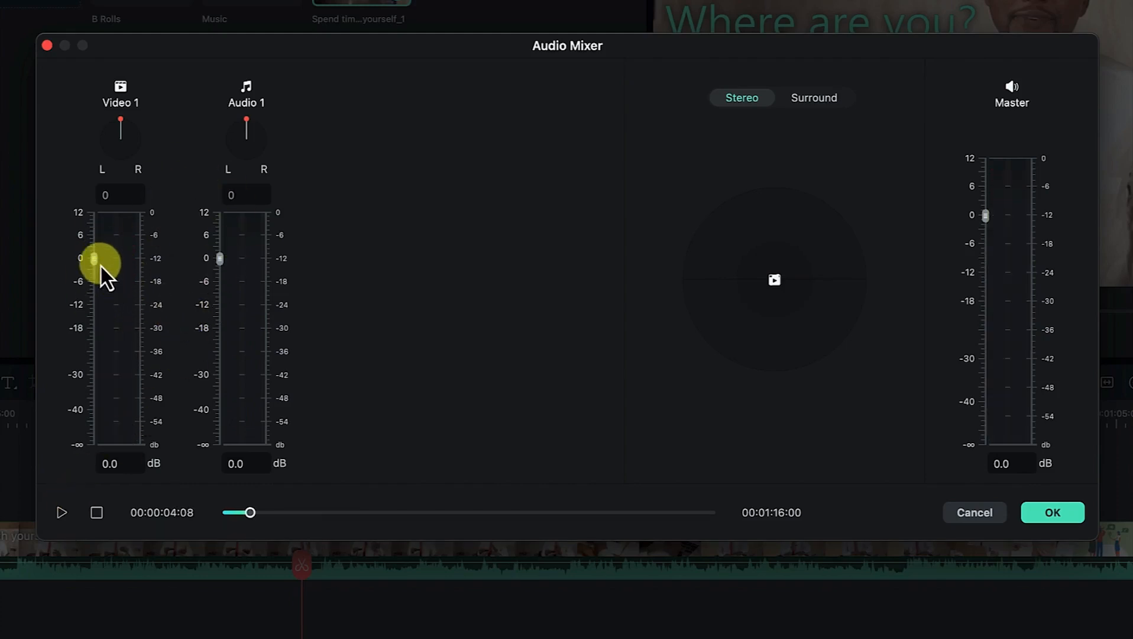
pyautogui.moveTo(97, 261)
pyautogui.mouseDown()
pyautogui.moveTo(91, 324)
pyautogui.moveTo(97, 254)
pyautogui.mouseUp()
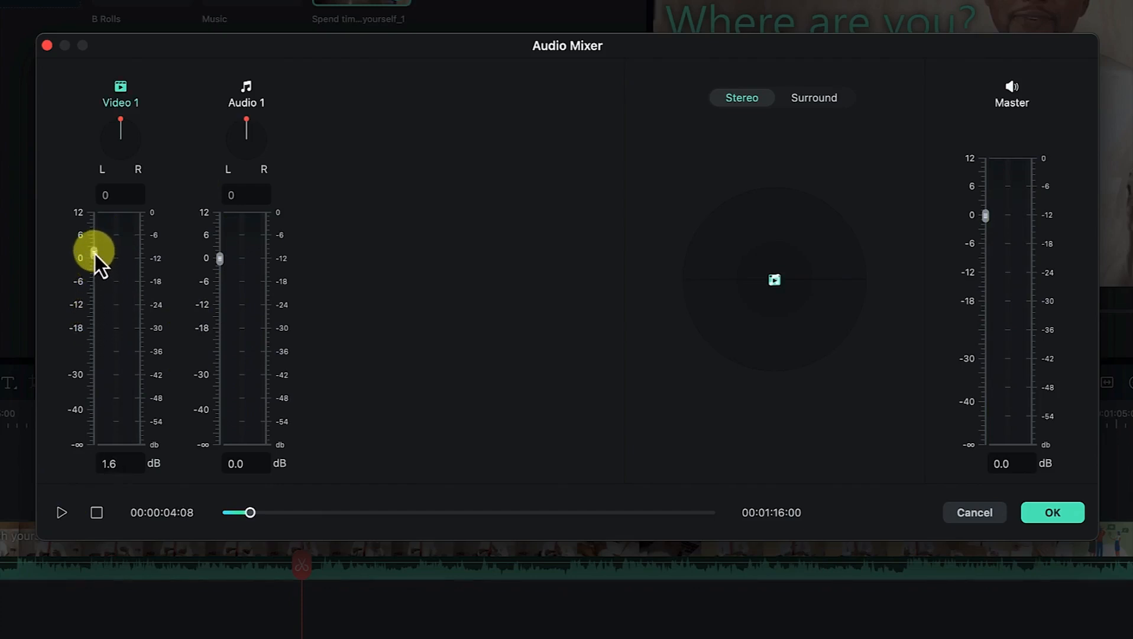
pyautogui.click(953, 519)
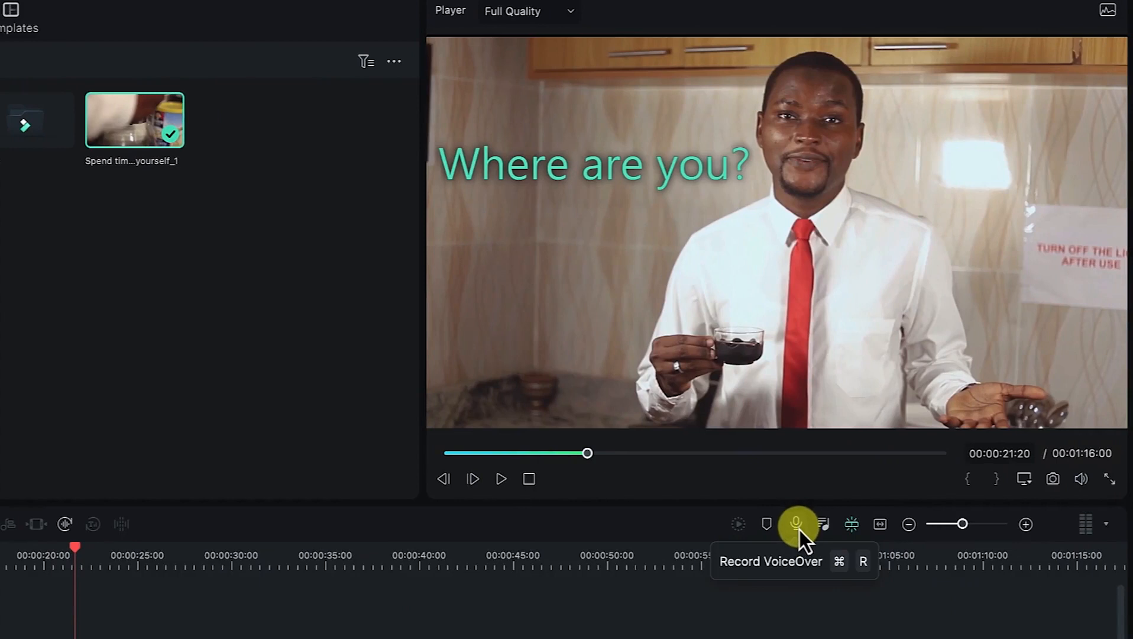
# Add a timeline marker at about 00:00:22:15.
pyautogui.click(769, 529)
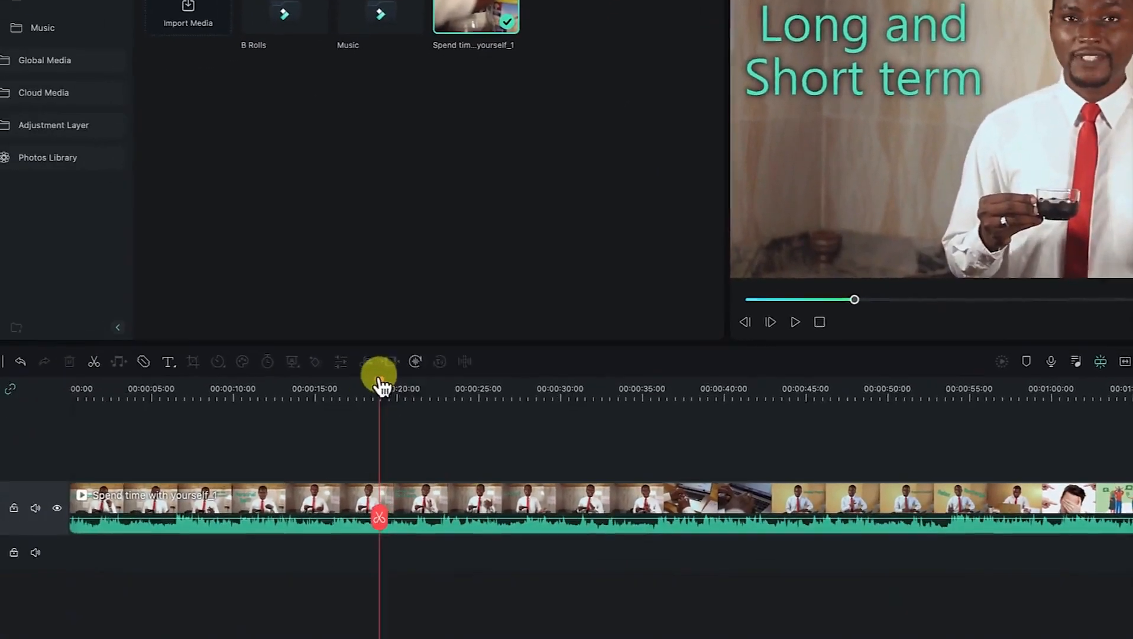
pyautogui.moveTo(381, 382); pyautogui.dragTo(468, 369)
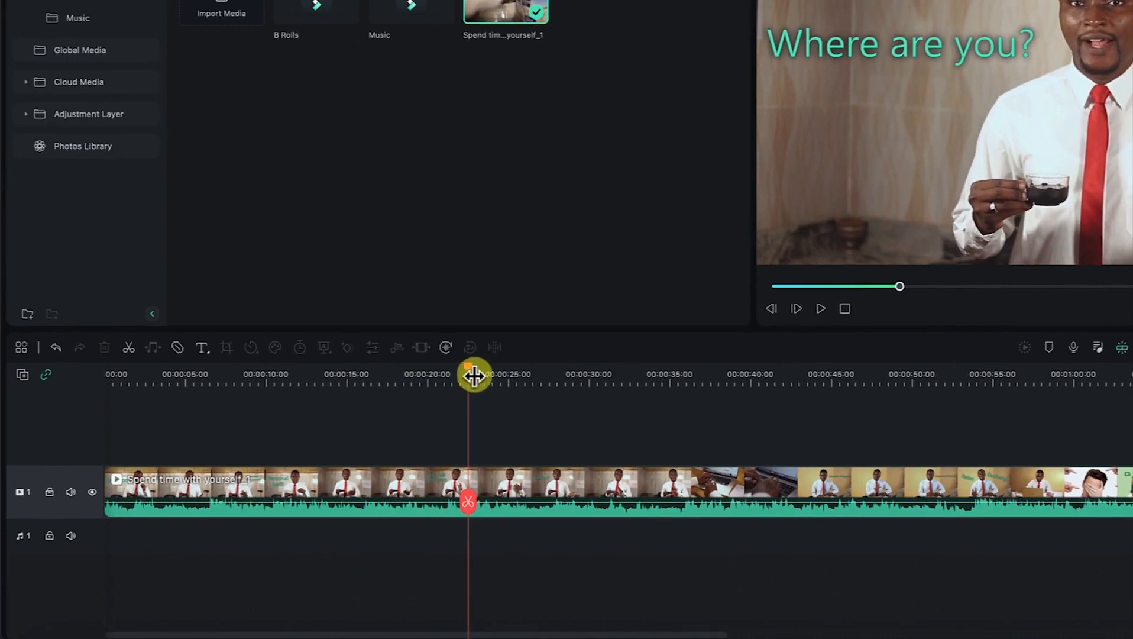
pyautogui.click(1048, 348)
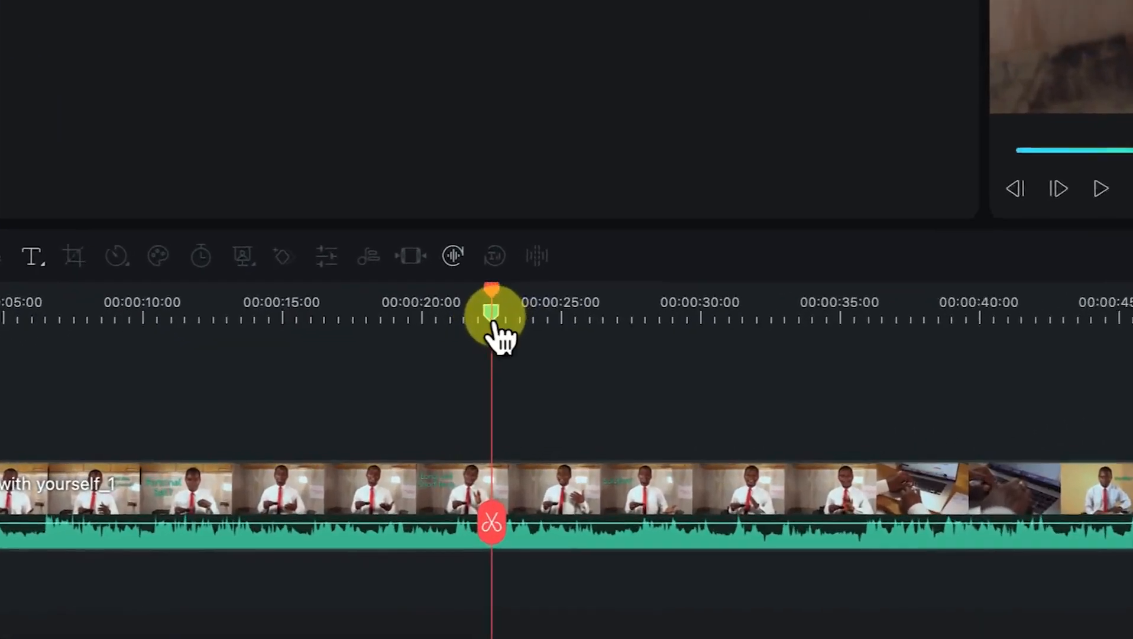
# Rename the new timeline marker "Add text" and set its color to the last light-red swatch.
pyautogui.doubleClick(496, 302)
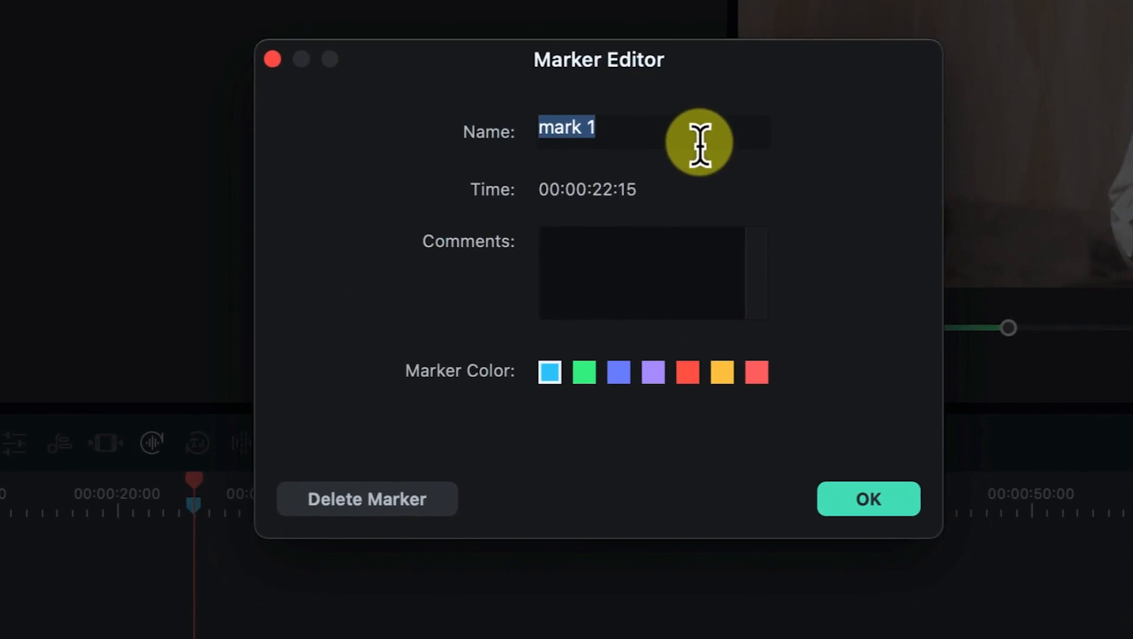
pyautogui.write('Add text')
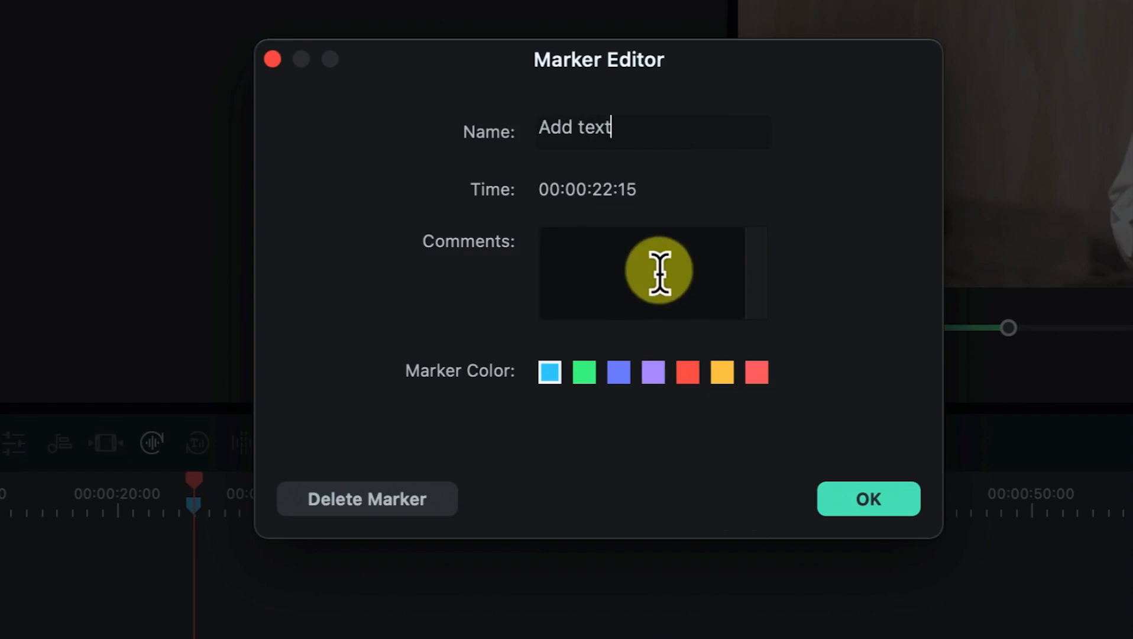
pyautogui.click(757, 372)
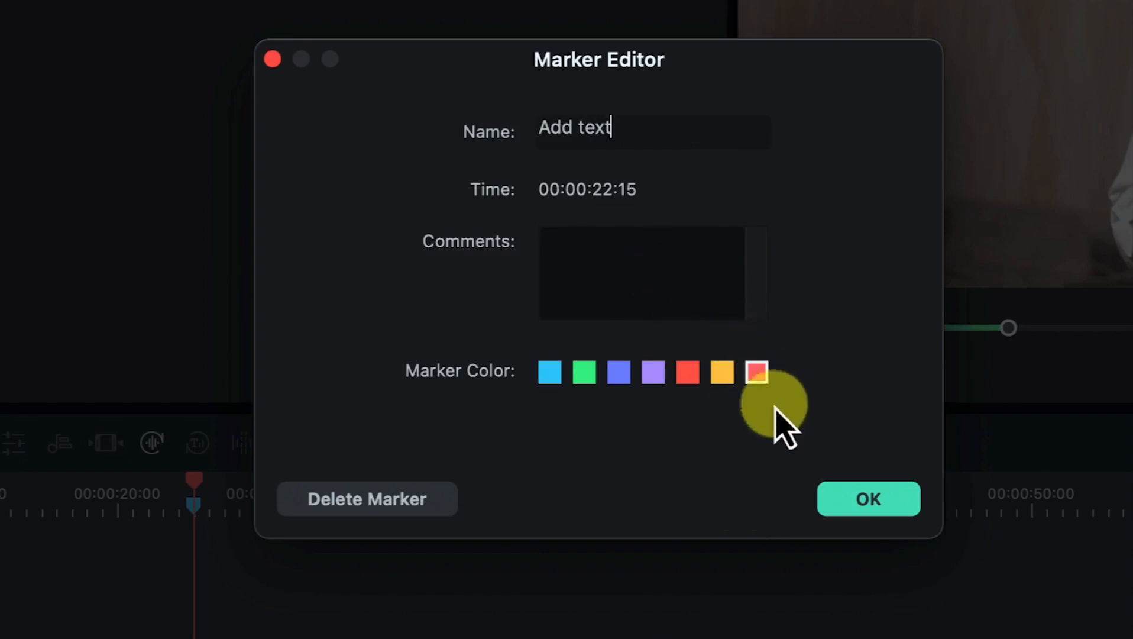
pyautogui.click(847, 499)
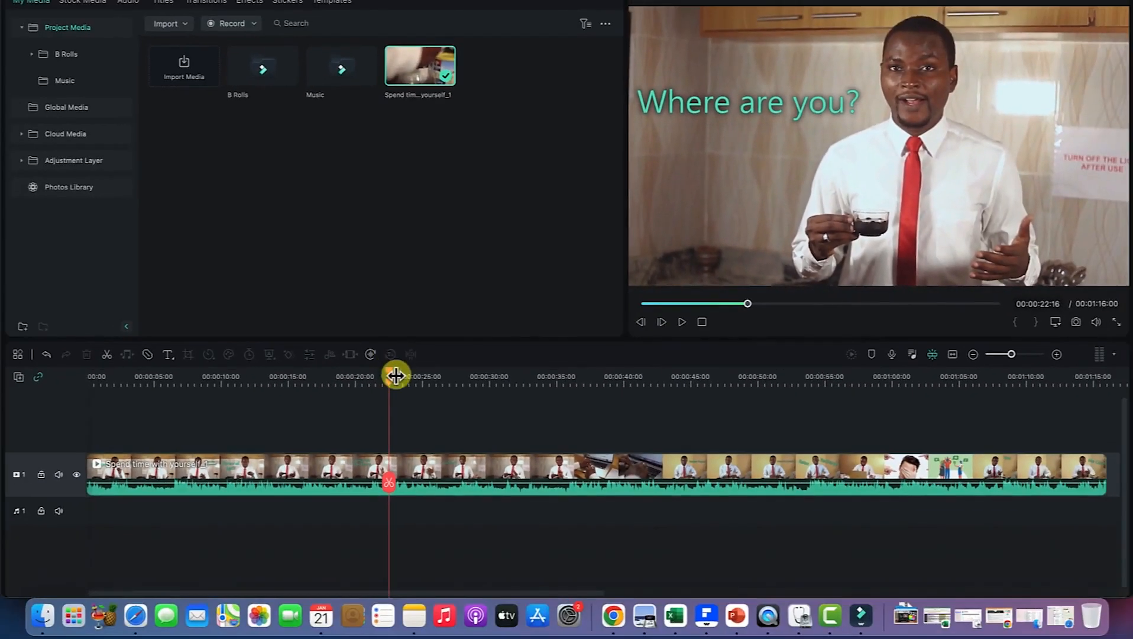
# Move the playhead to 00:00:28:00 and review the "Add text" marker's settings in the Marker Editor.
pyautogui.moveTo(392, 378); pyautogui.dragTo(461, 383)
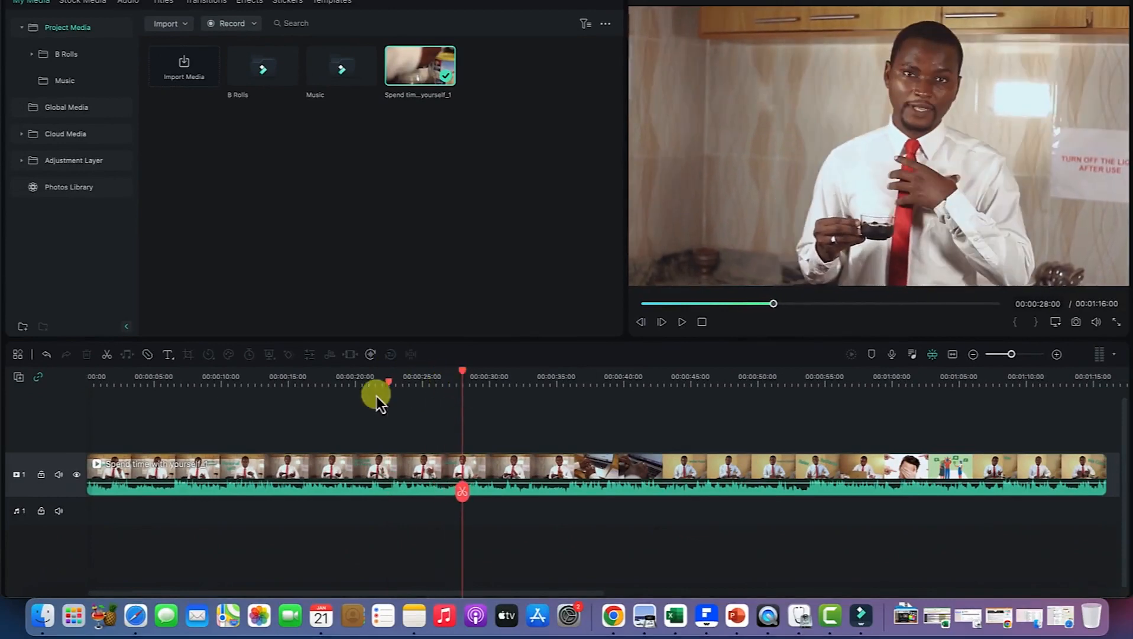
pyautogui.doubleClick(388, 382)
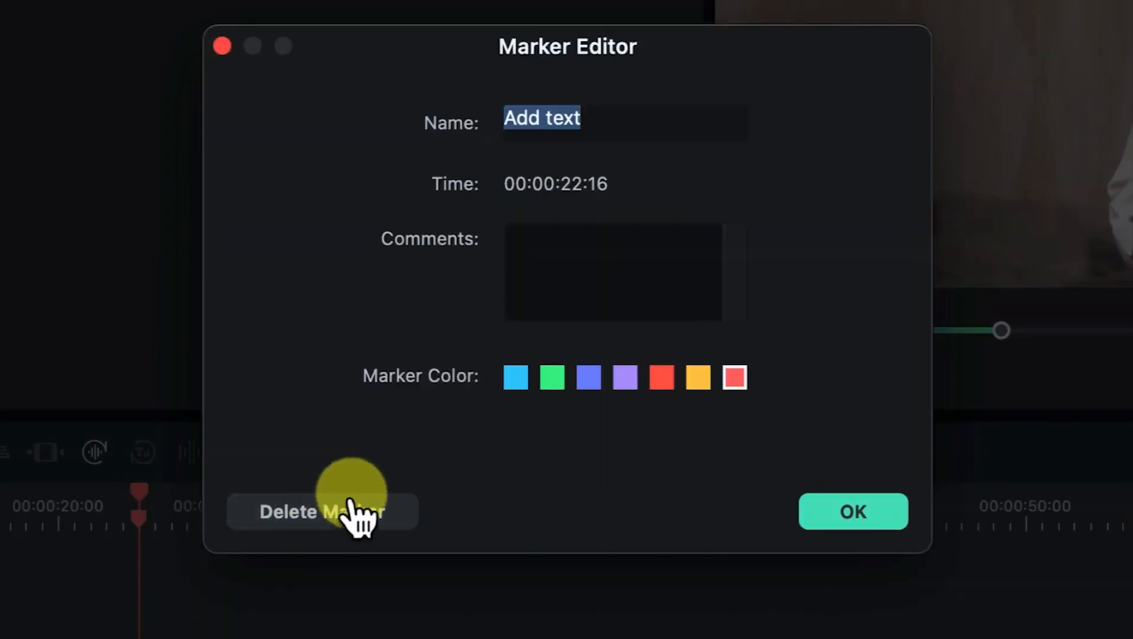
pyautogui.click(850, 530)
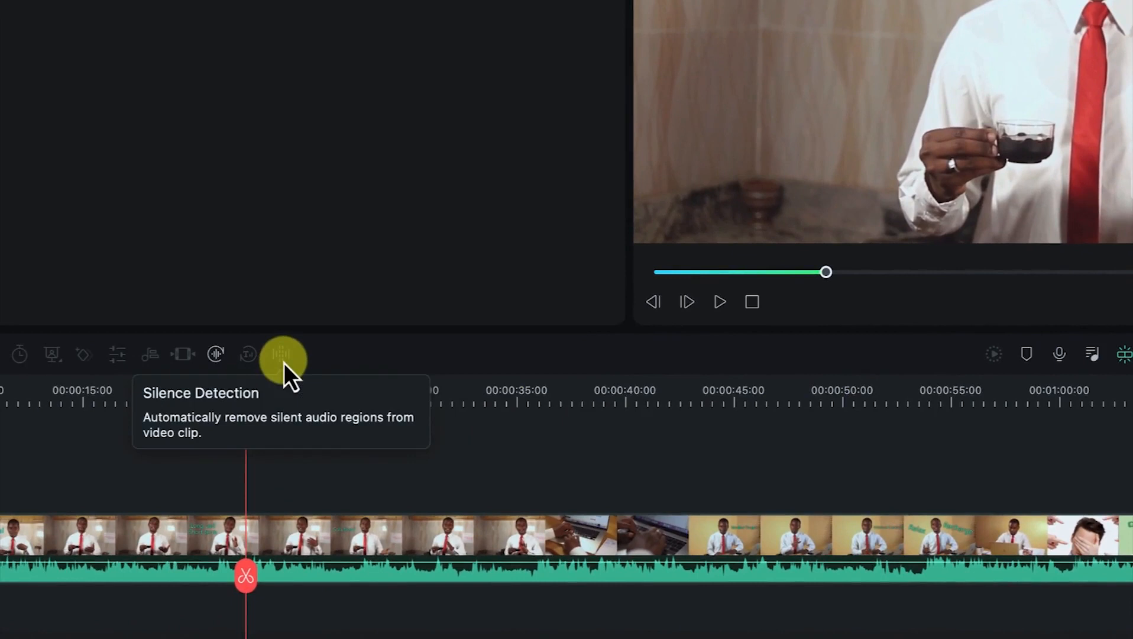
# Slip the clip on video track 1 to a later part of its source, starting around the "Monitor Progress" shot.
pyautogui.click(285, 575)
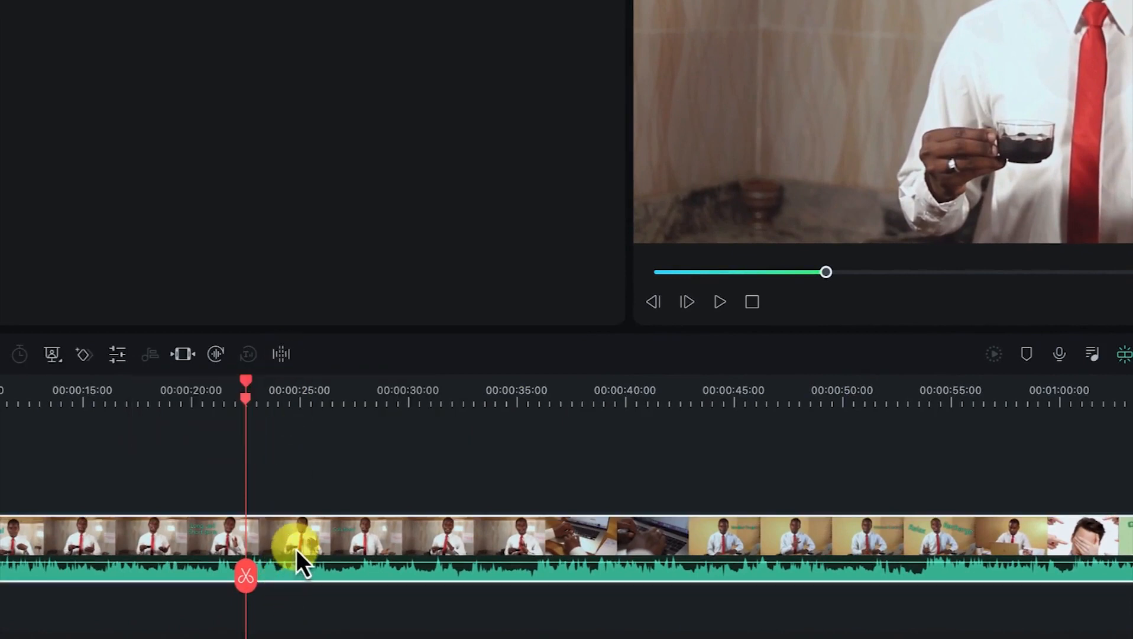
pyautogui.click(189, 352)
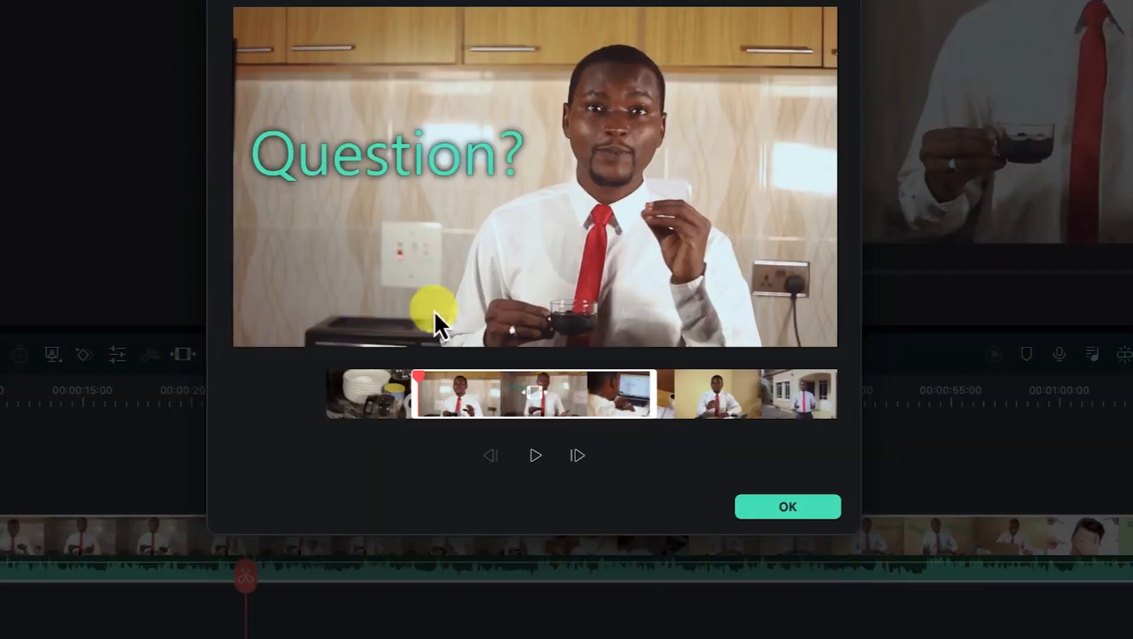
pyautogui.moveTo(548, 398); pyautogui.dragTo(416, 424)
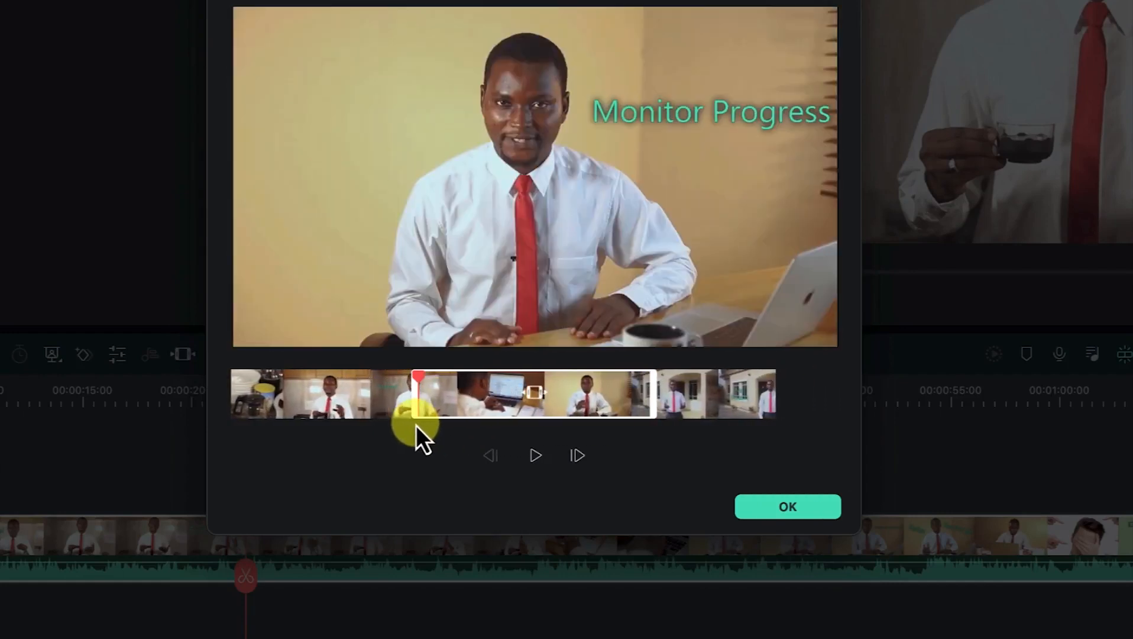
pyautogui.click(760, 510)
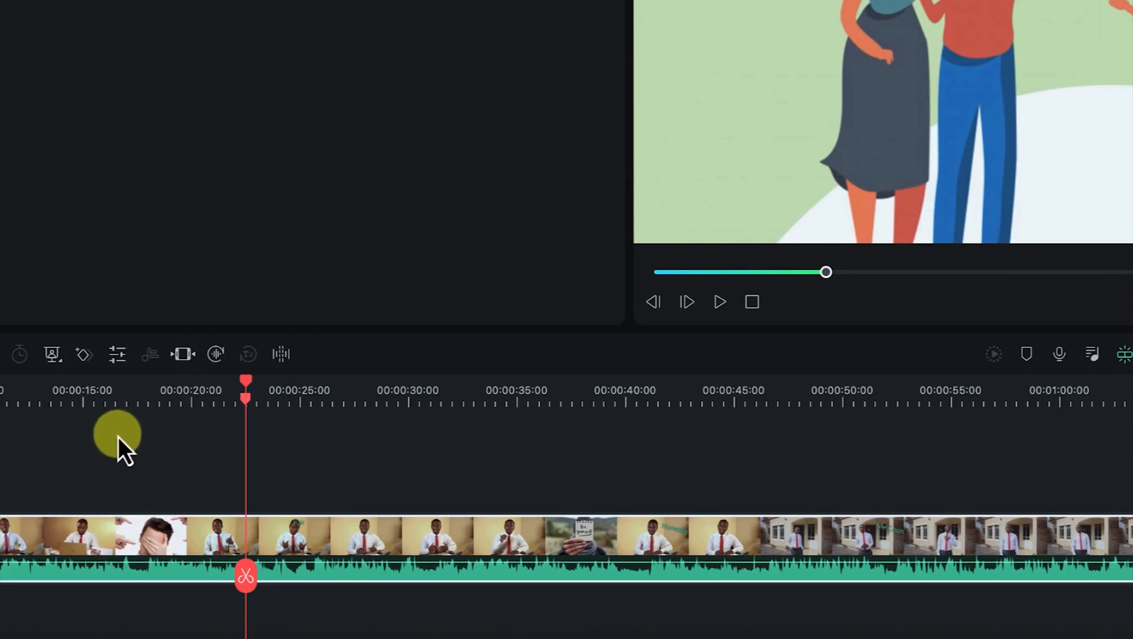
# Examine the selected clip's Audio, Color and Speed properties and its basic Video transform and compositing settings.
pyautogui.click(121, 356)
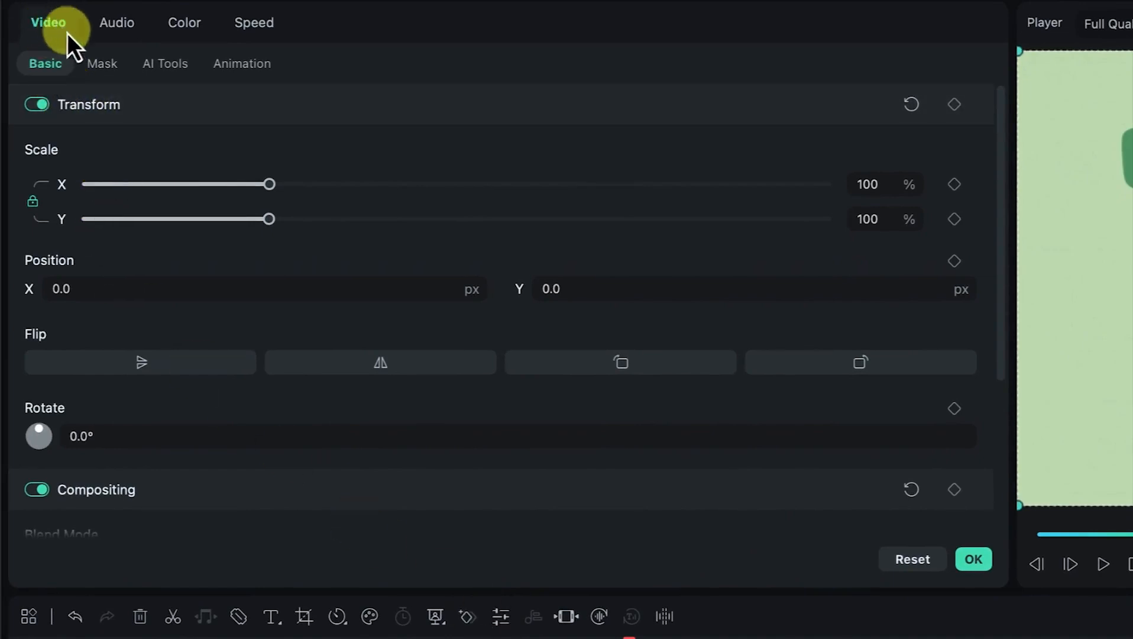
pyautogui.click(121, 22)
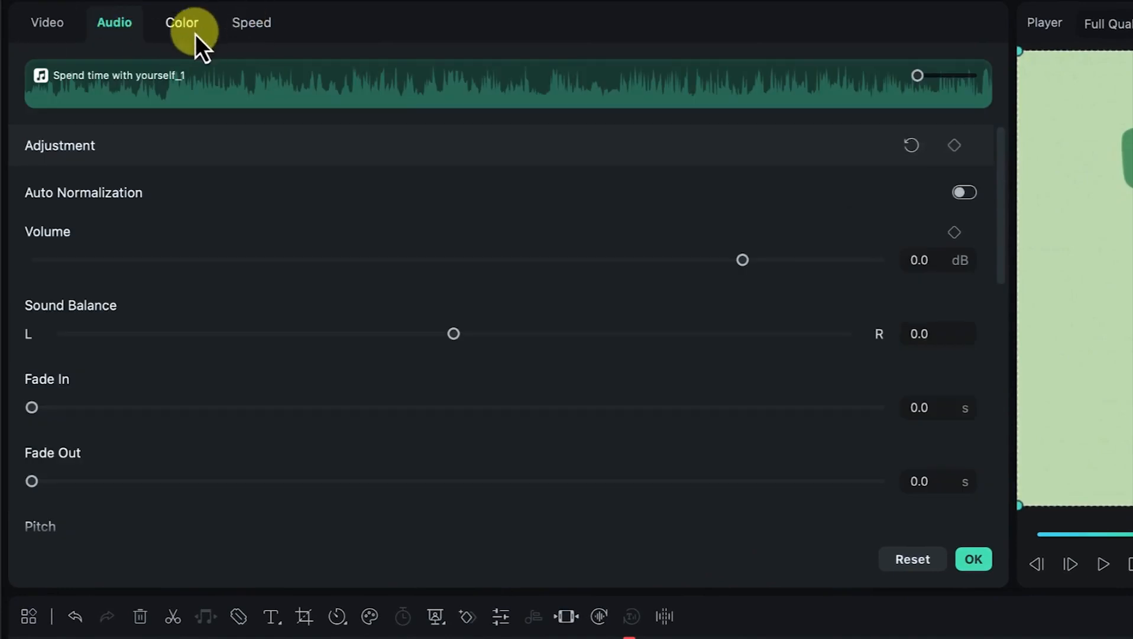
pyautogui.click(186, 25)
pyautogui.click(251, 31)
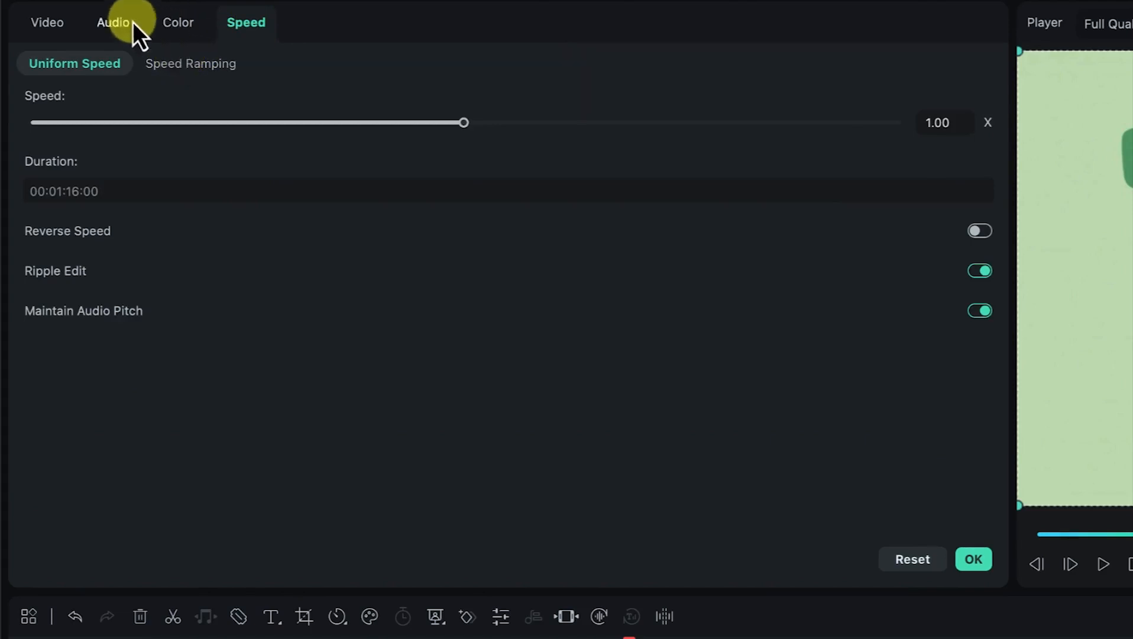
pyautogui.click(48, 25)
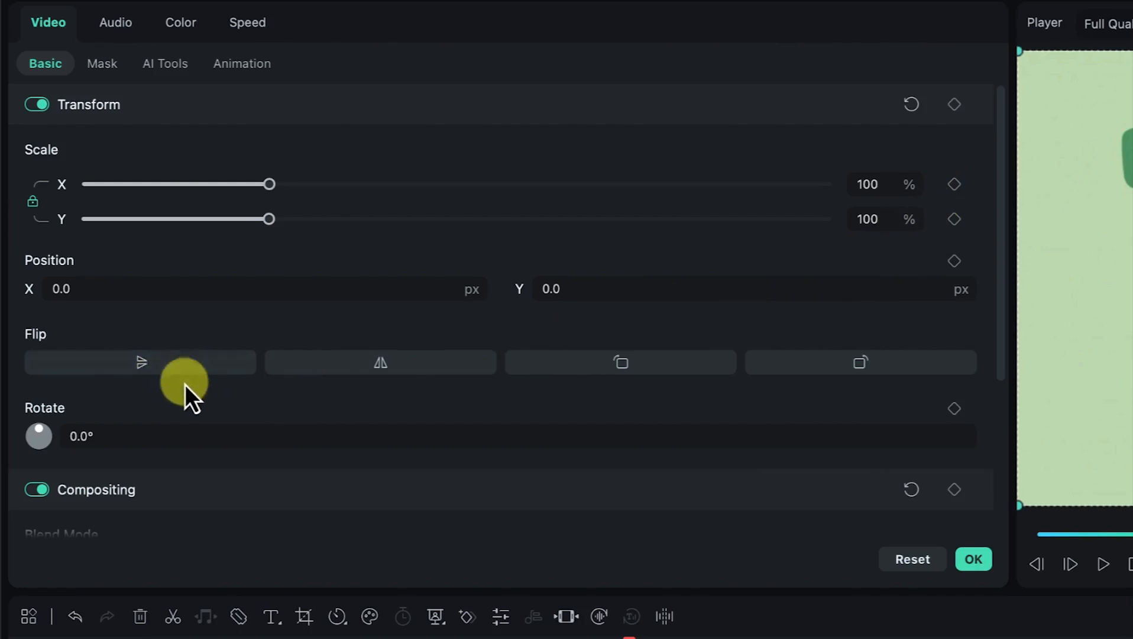
pyautogui.scroll(-1, 178, 396)
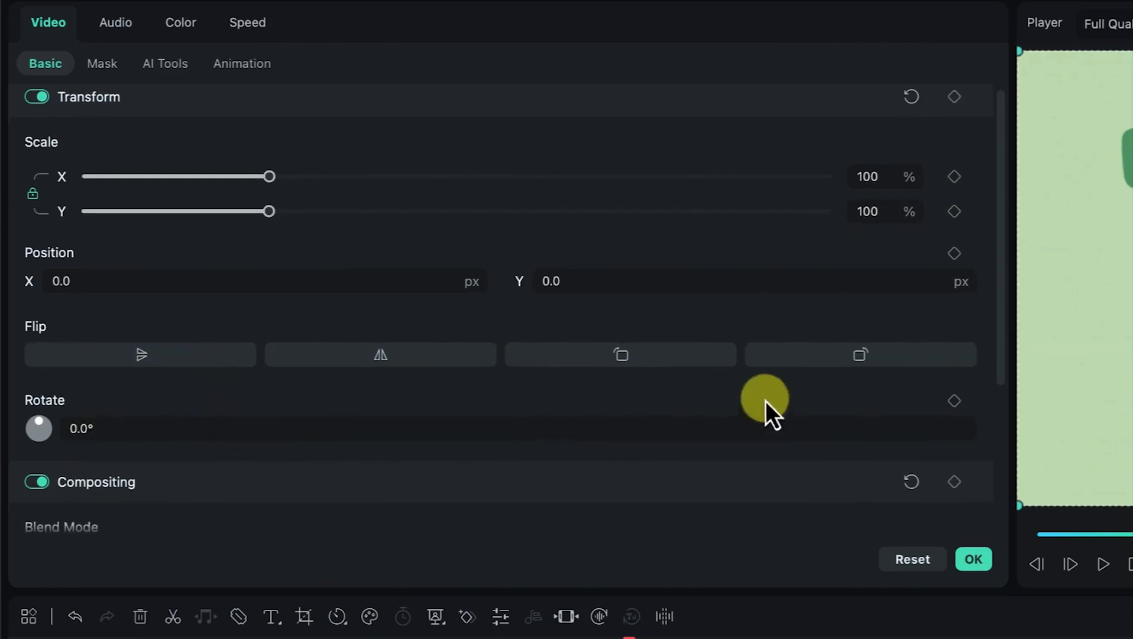
# Examine the clip's Compositing settings, mask shapes, AI Tools and preset animations.
pyautogui.moveTo(1006, 266); pyautogui.dragTo(984, 418)
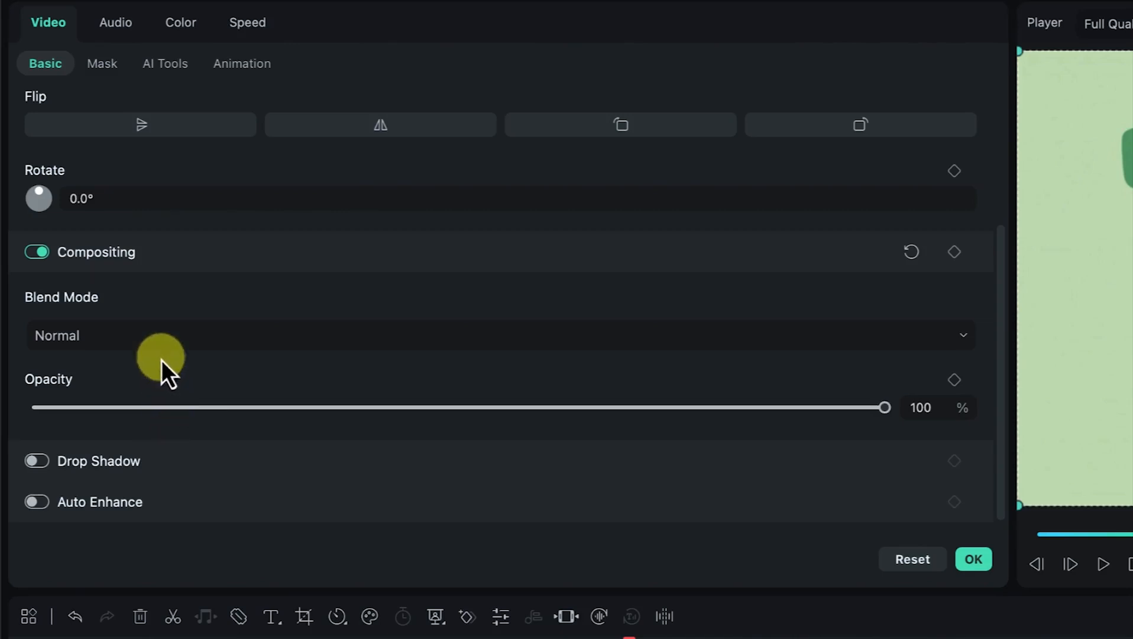
pyautogui.scroll(5, 169, 312)
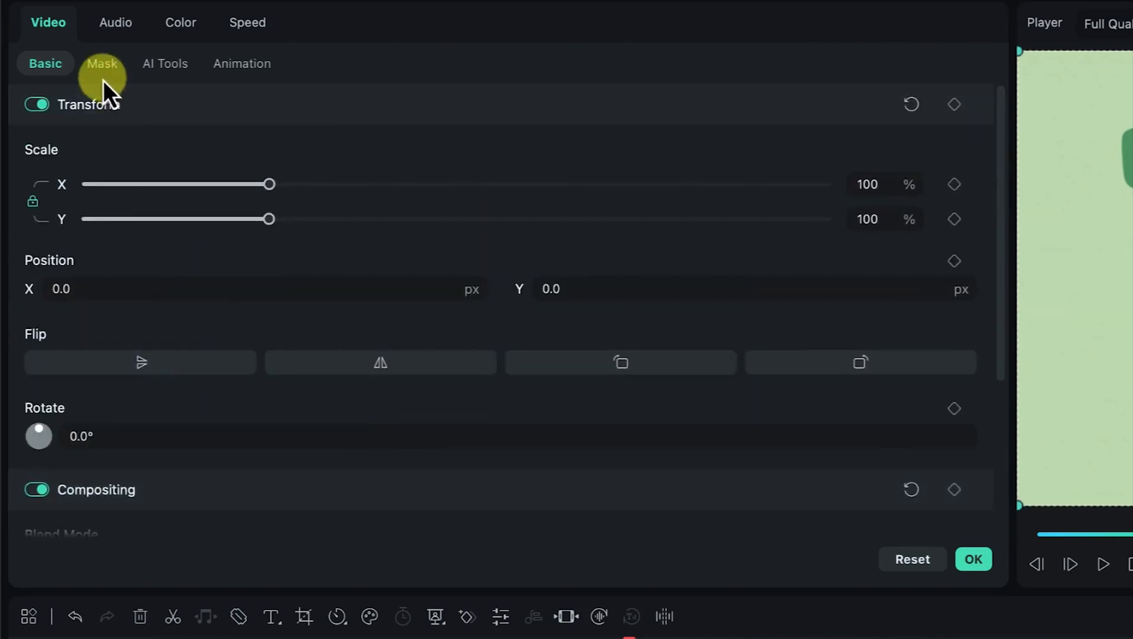
pyautogui.click(105, 66)
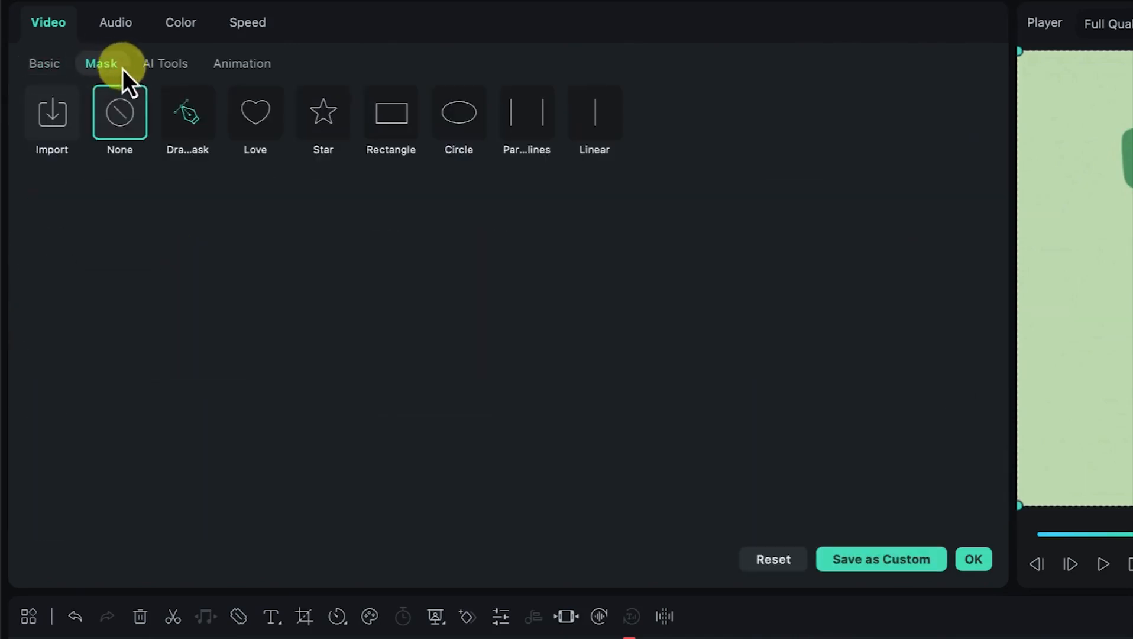
pyautogui.click(164, 65)
pyautogui.click(259, 68)
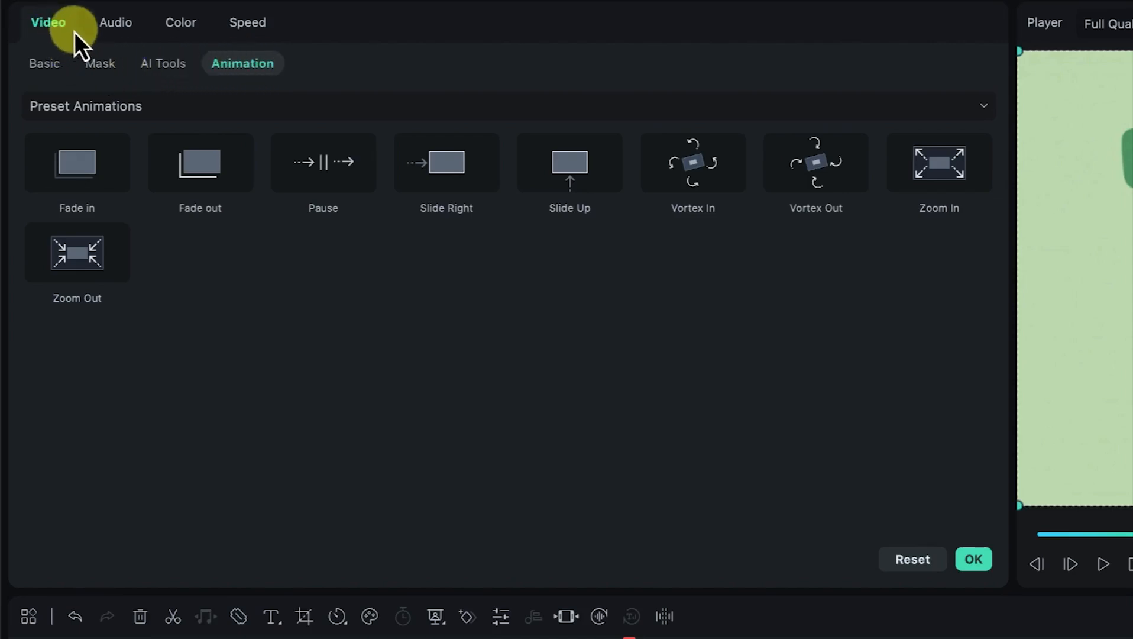
# Examine the clip's audio adjustment and denoise settings, color presets with white balance, and Speed properties.
pyautogui.click(118, 23)
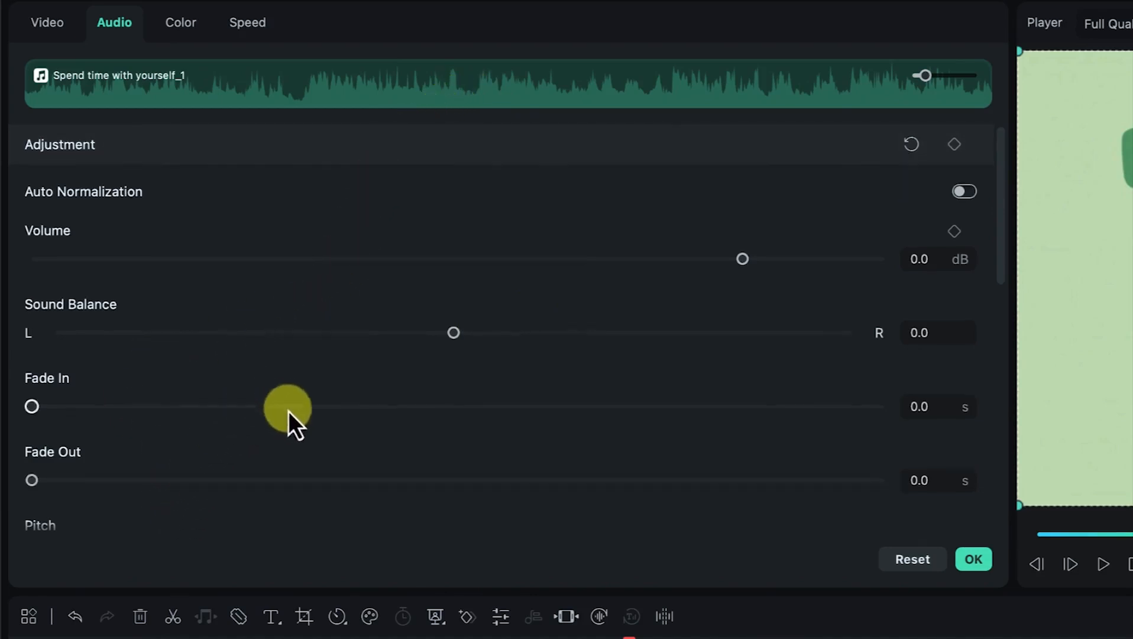
pyautogui.scroll(-5, 289, 411)
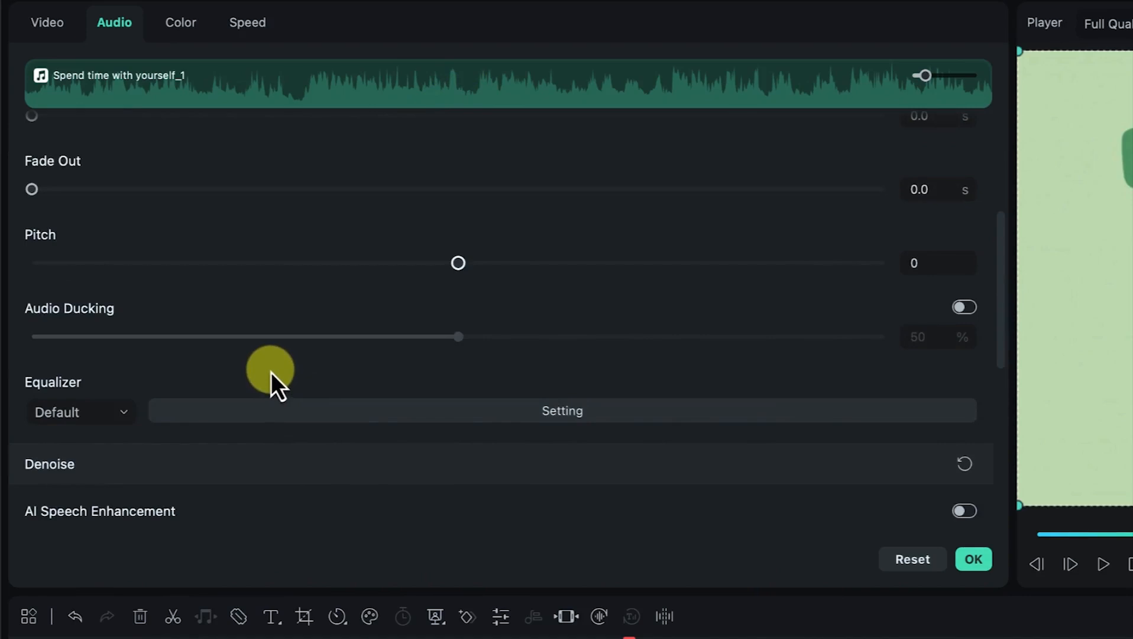
pyautogui.scroll(-1, 254, 407)
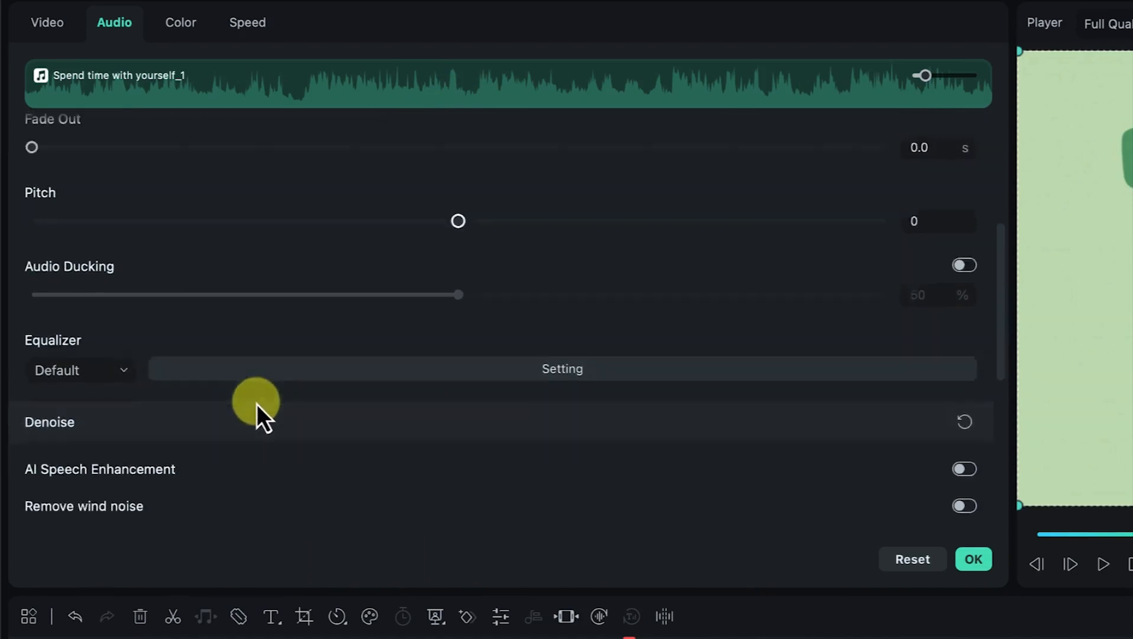
pyautogui.scroll(-1, 257, 404)
pyautogui.scroll(-4, 173, 453)
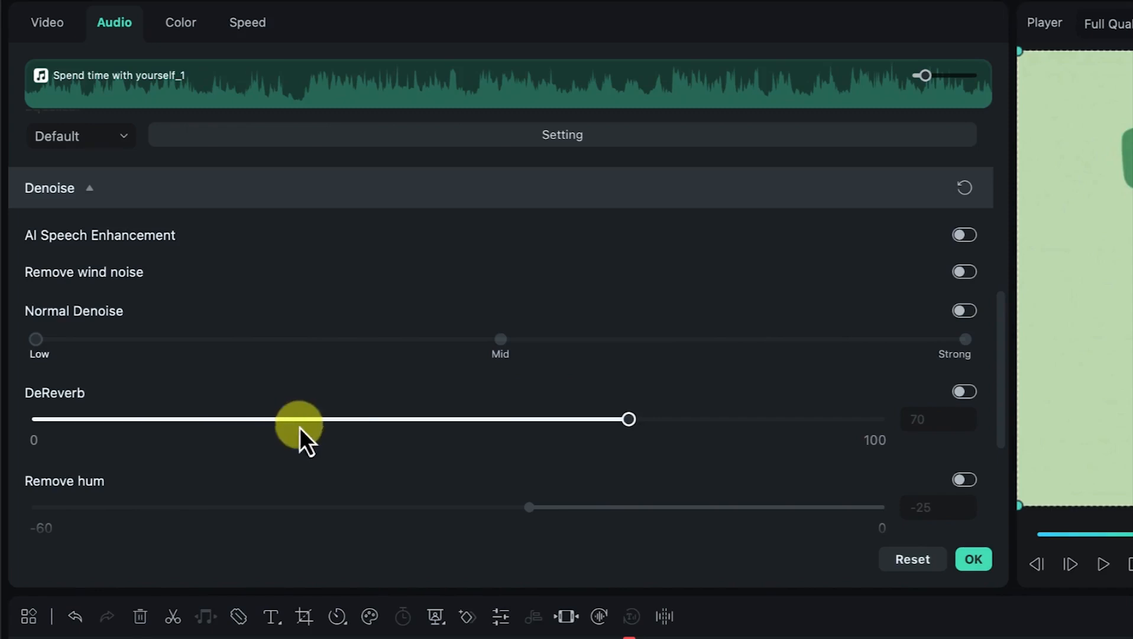
pyautogui.click(195, 25)
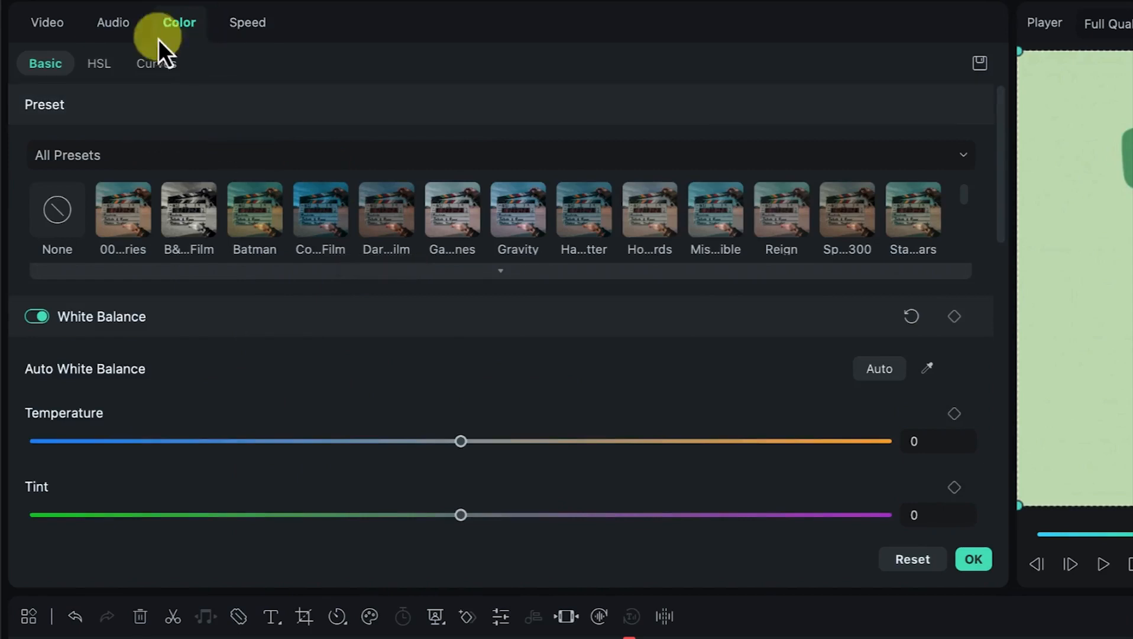
pyautogui.click(257, 18)
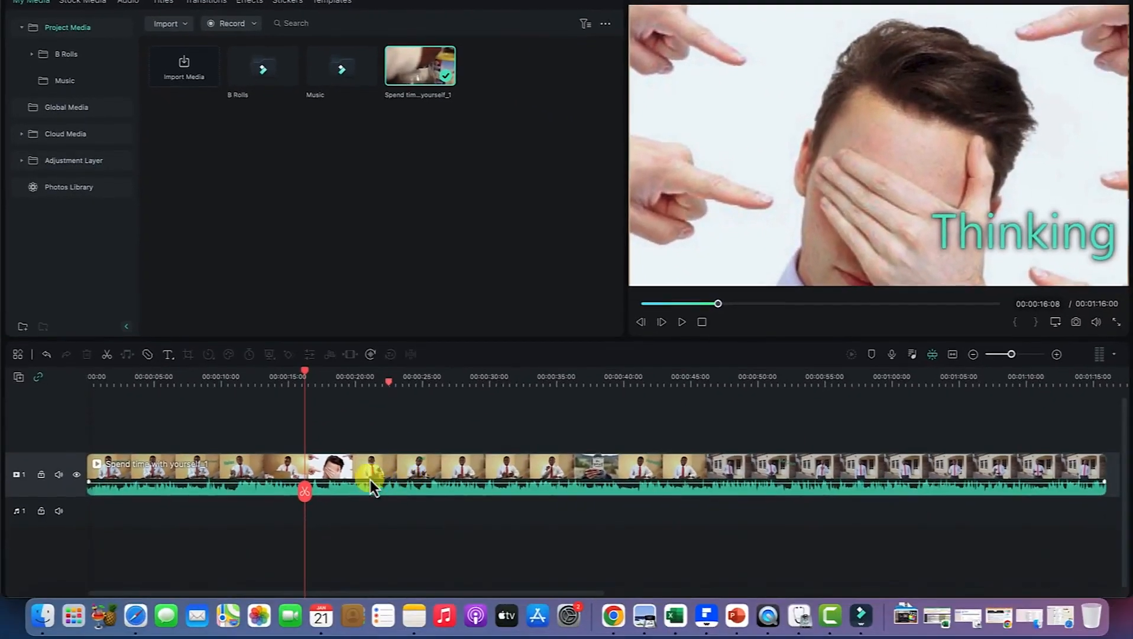
# Select the clip on video track 1 and review the speed options, including Slow, Fast, Freeze Frame and Reverse.
pyautogui.click(362, 466)
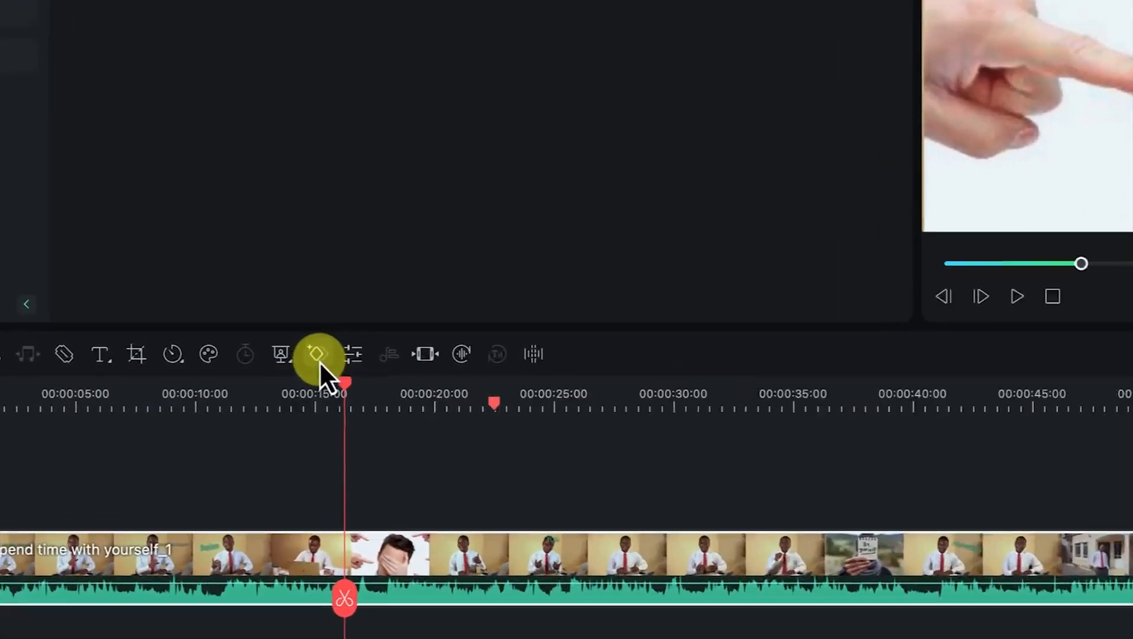
pyautogui.click(289, 353)
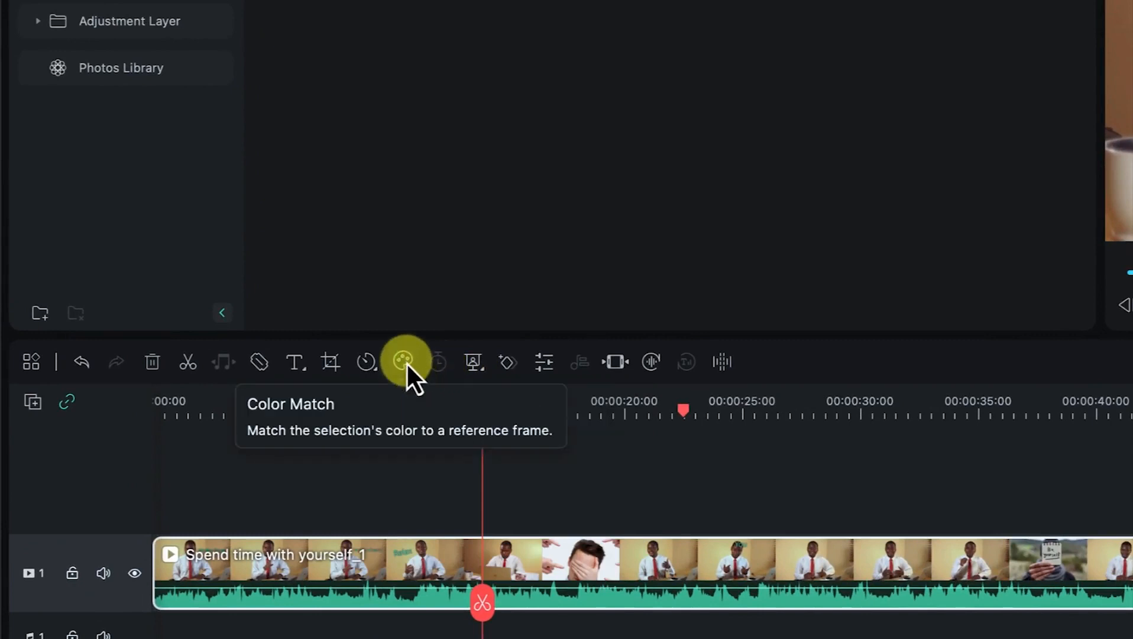
pyautogui.click(367, 362)
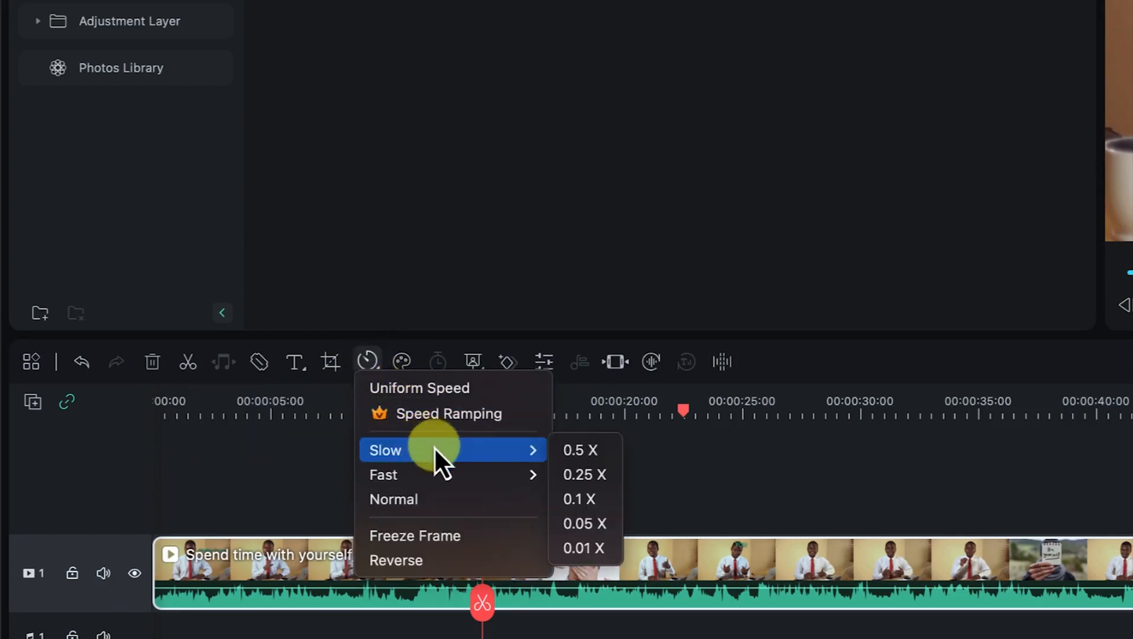
pyautogui.moveTo(433, 474)
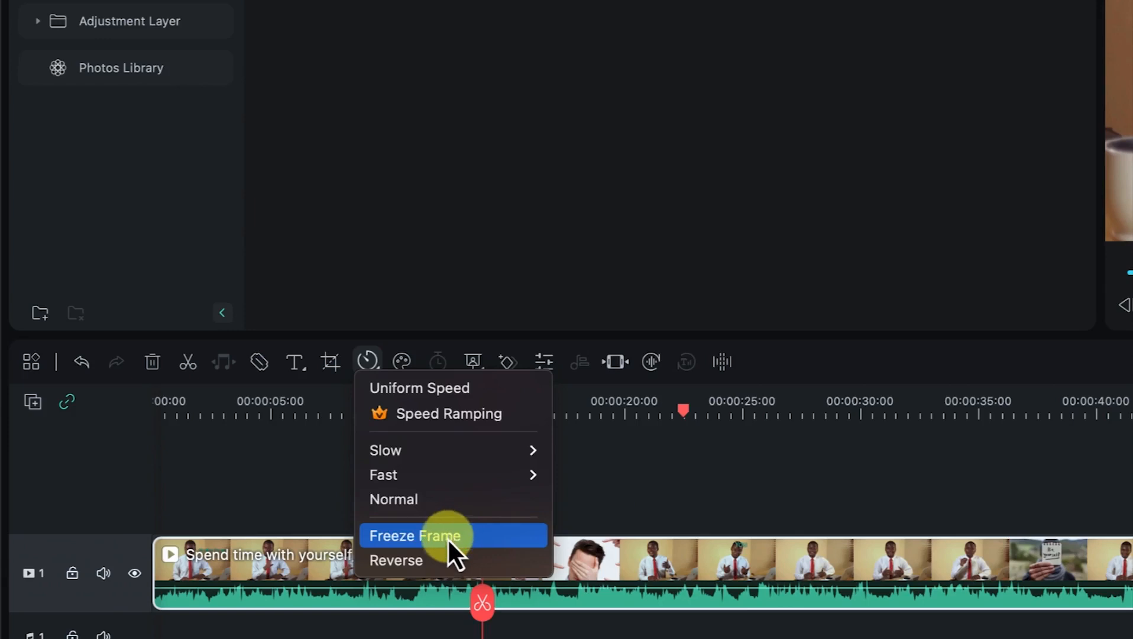
pyautogui.click(454, 556)
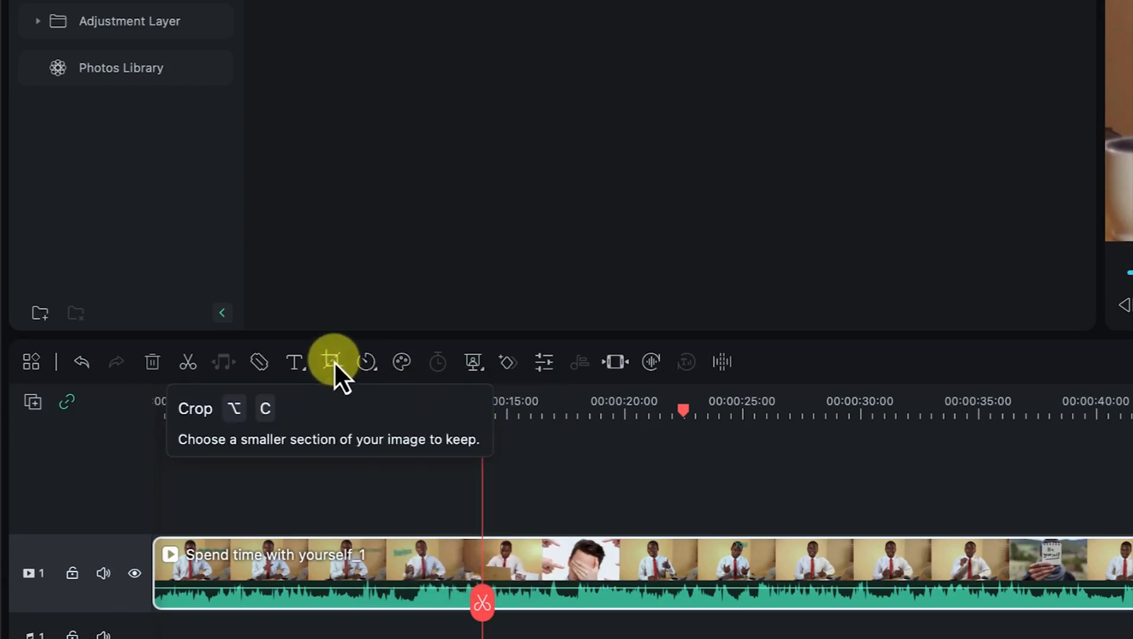
# Open the clip for cropping and review the available aspect ratios.
pyautogui.click(332, 360)
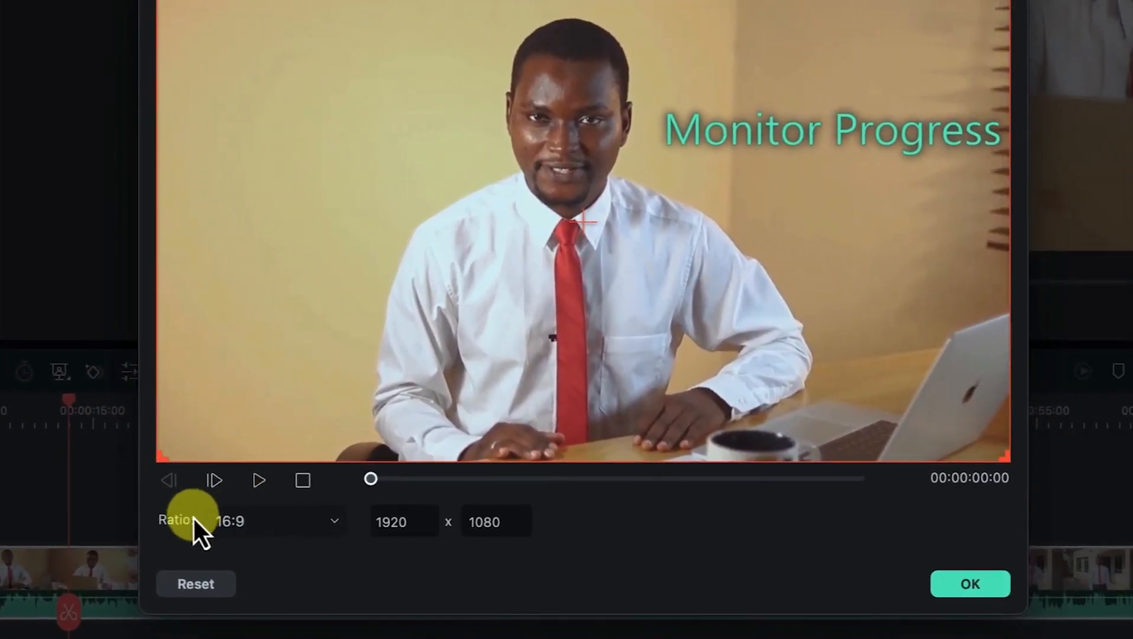
pyautogui.click(334, 522)
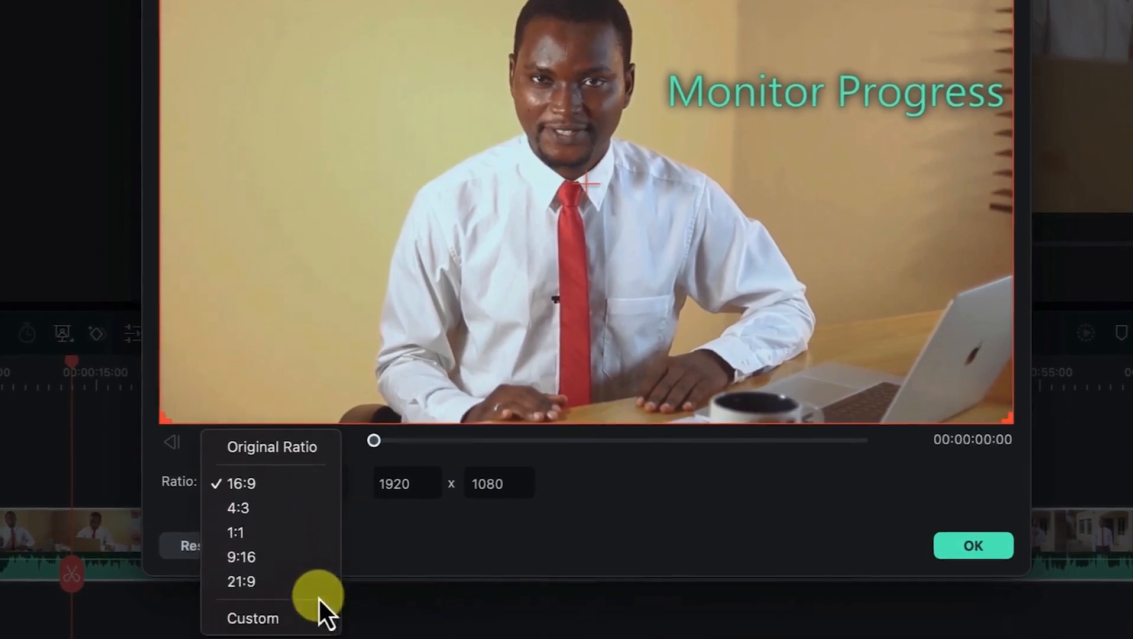
pyautogui.click(494, 531)
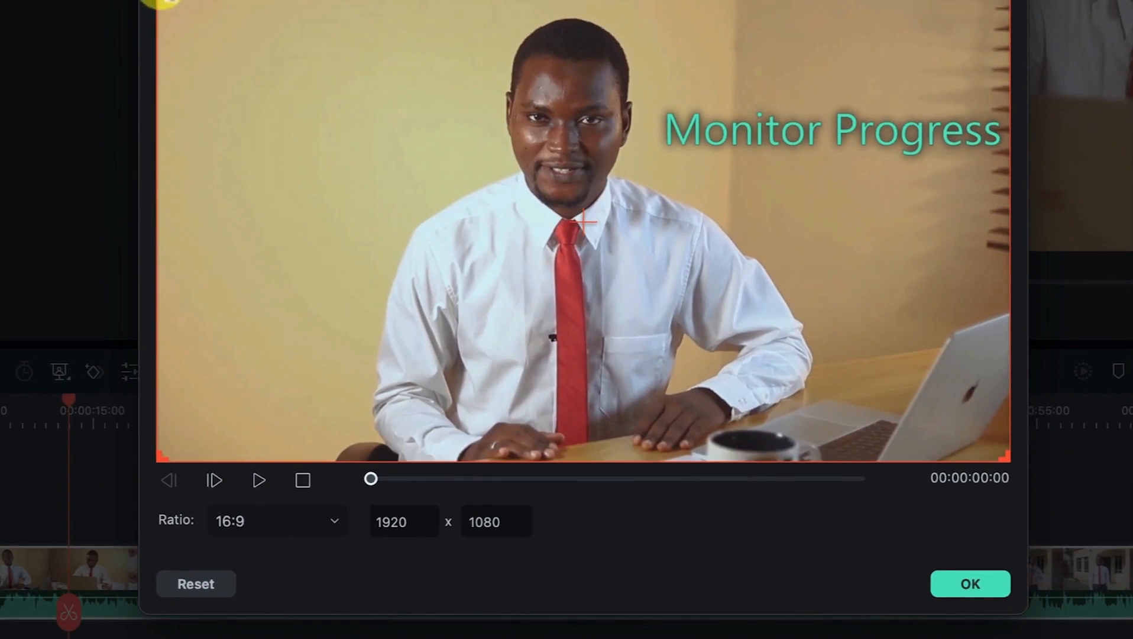
# Crop the clip to its lower-right area at 16:9, about 1227 x 690, and preview the cropped footage briefly.
pyautogui.moveTo(161, 1); pyautogui.dragTo(474, 157)
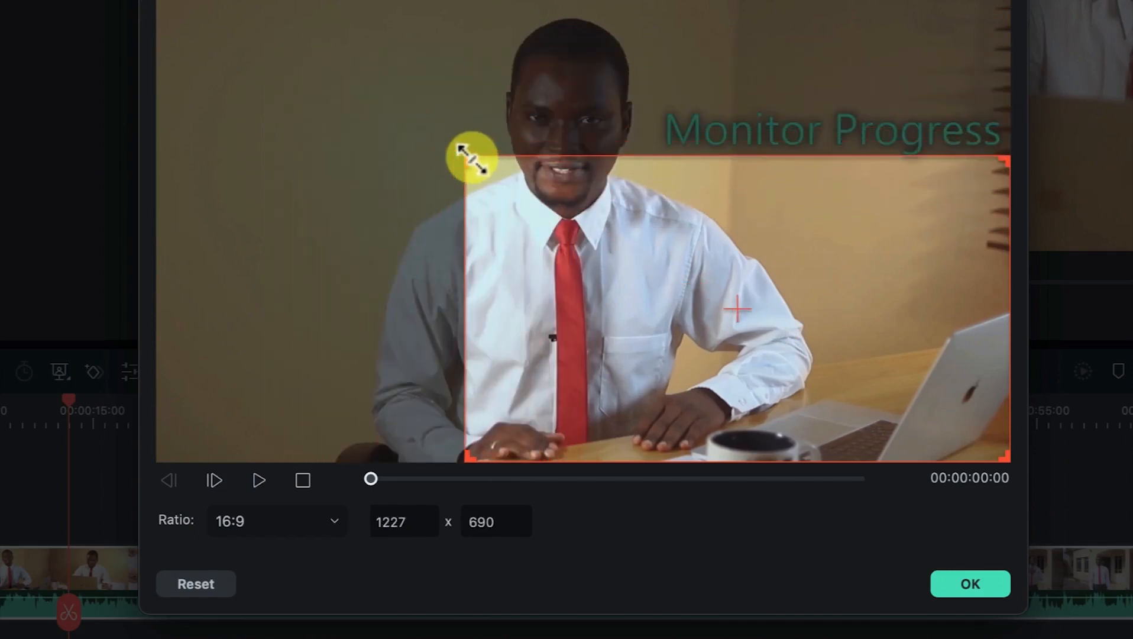
pyautogui.click(261, 481)
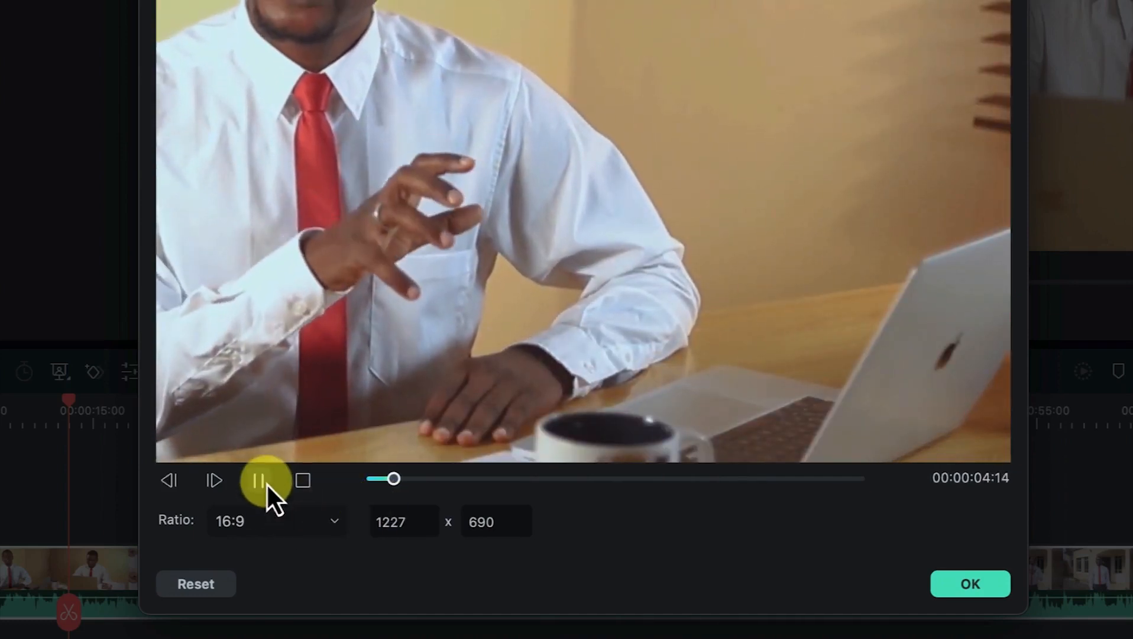
pyautogui.click(265, 482)
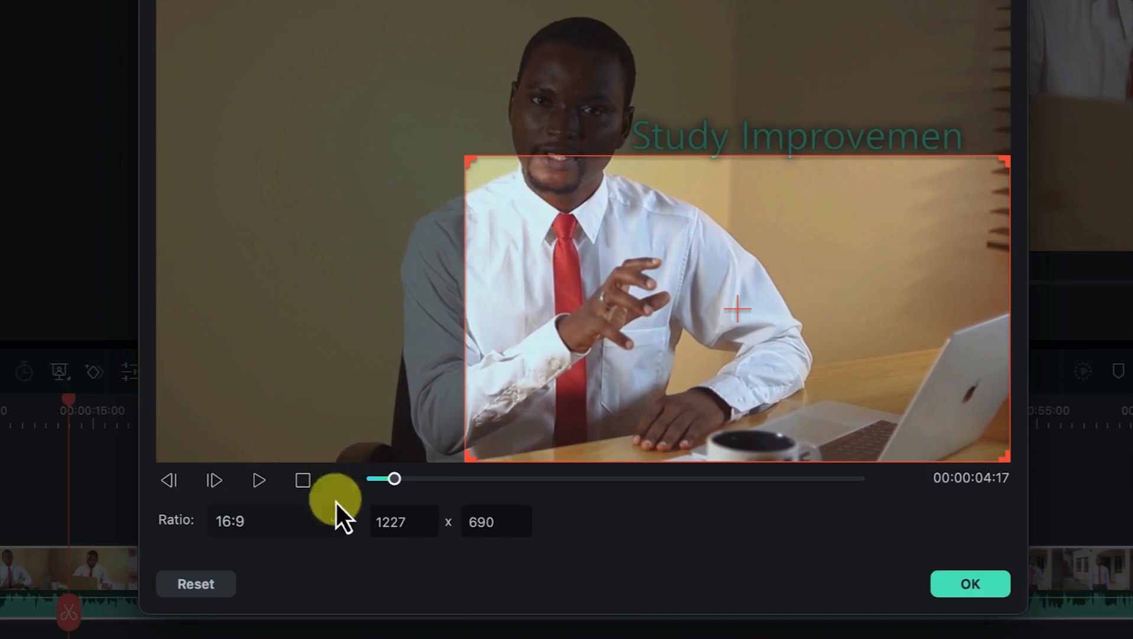
# Reset the crop to the original ratio, close the crop window and view the Quick Text options.
pyautogui.click(400, 521)
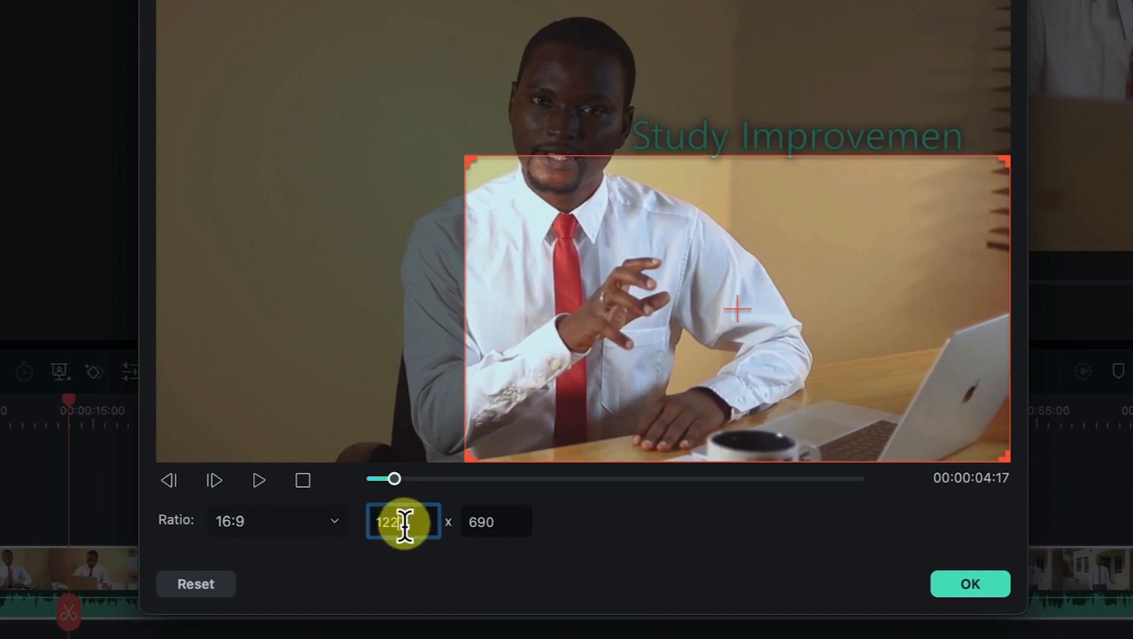
pyautogui.click(499, 525)
pyautogui.click(176, 585)
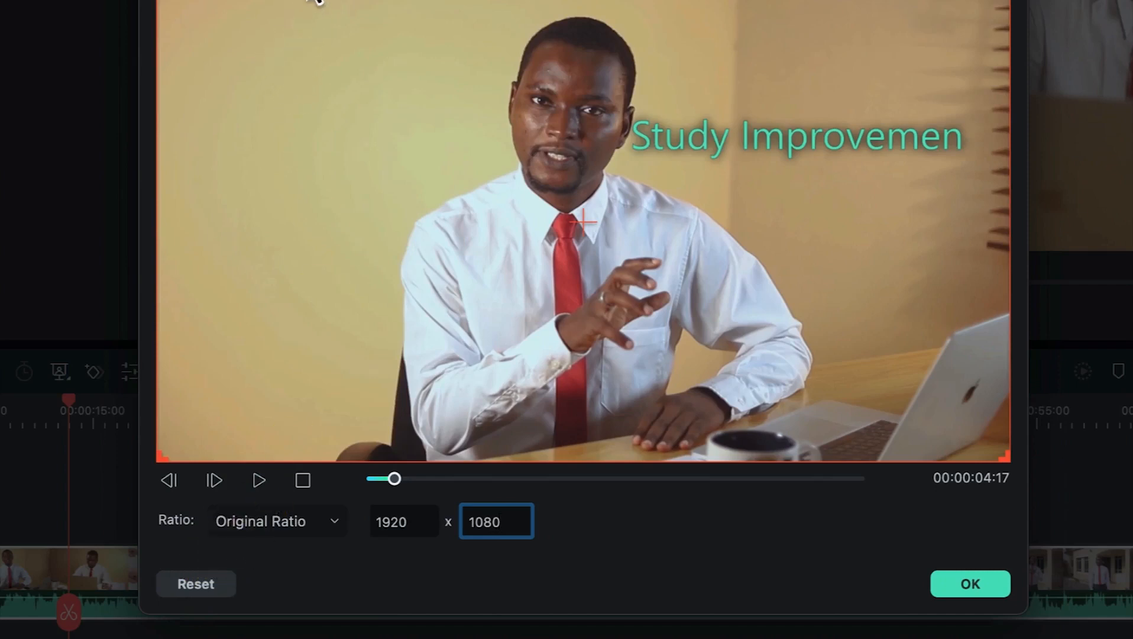
pyautogui.click(619, 1)
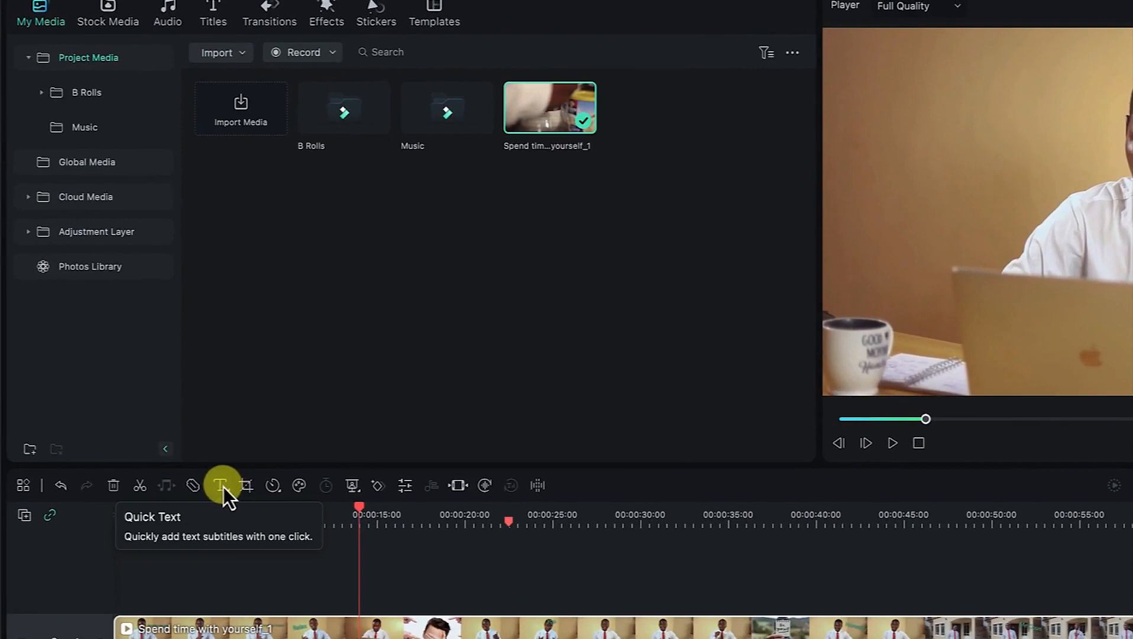
pyautogui.click(226, 488)
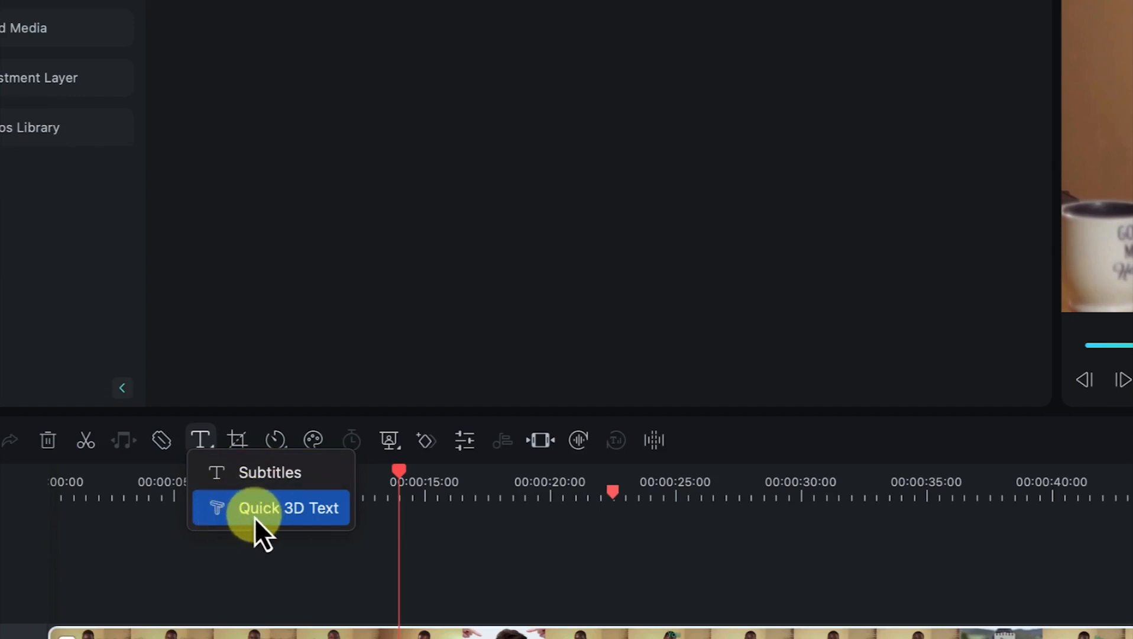
# Cut the clip with Quick Split at about 11, 25, 36, 50 and 62 seconds, and return to the Selection tool.
pyautogui.click(166, 443)
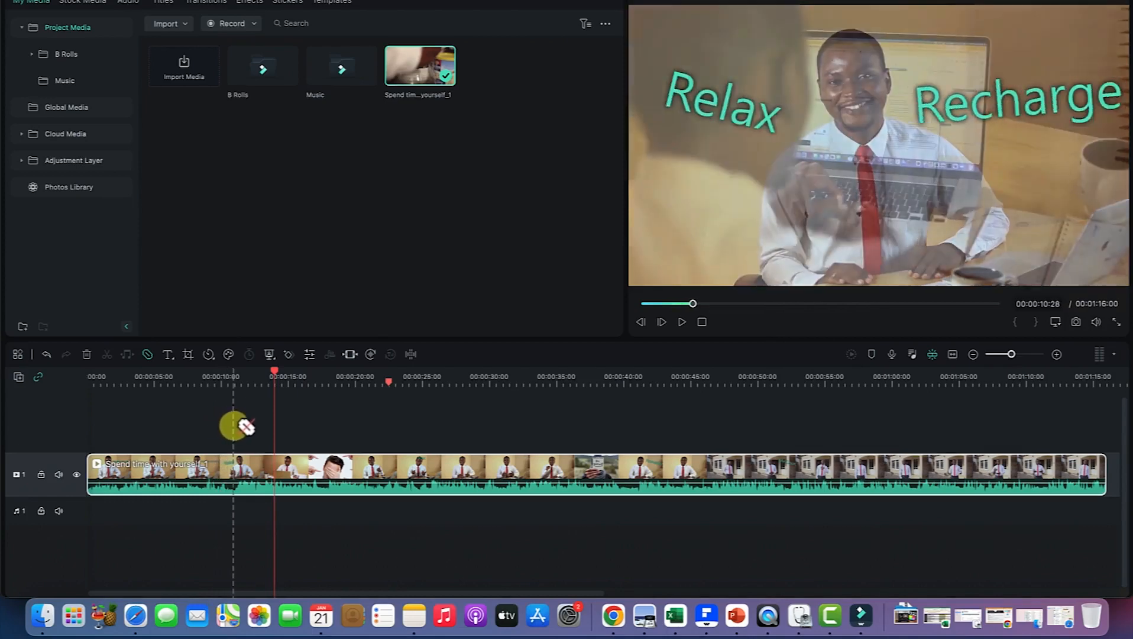
pyautogui.click(232, 426)
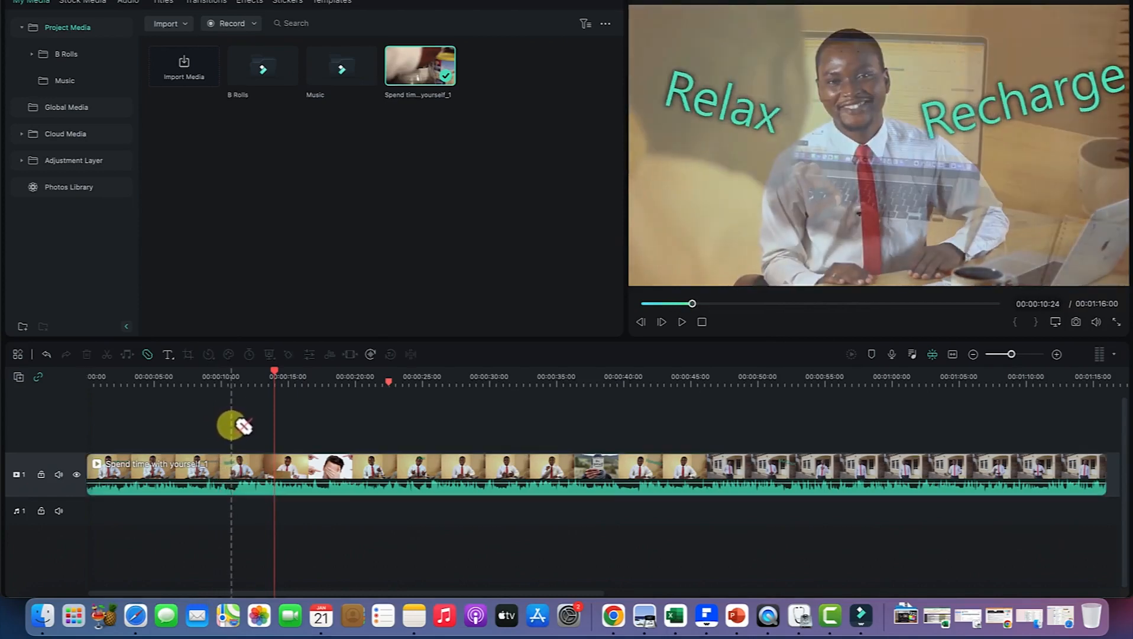
pyautogui.click(230, 468)
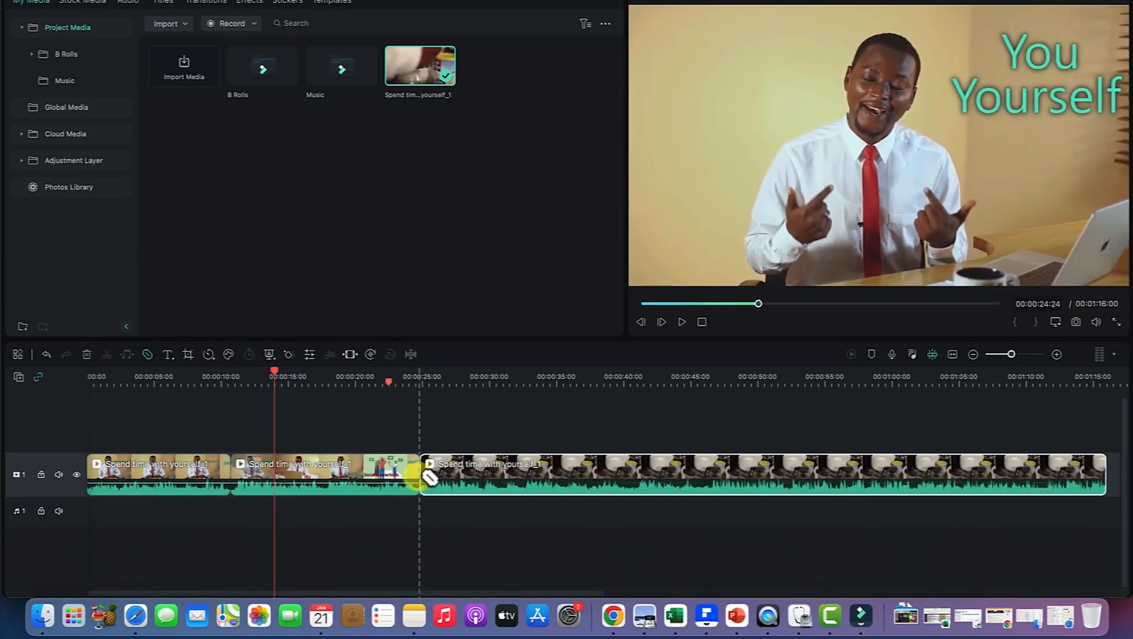
pyautogui.click(420, 476)
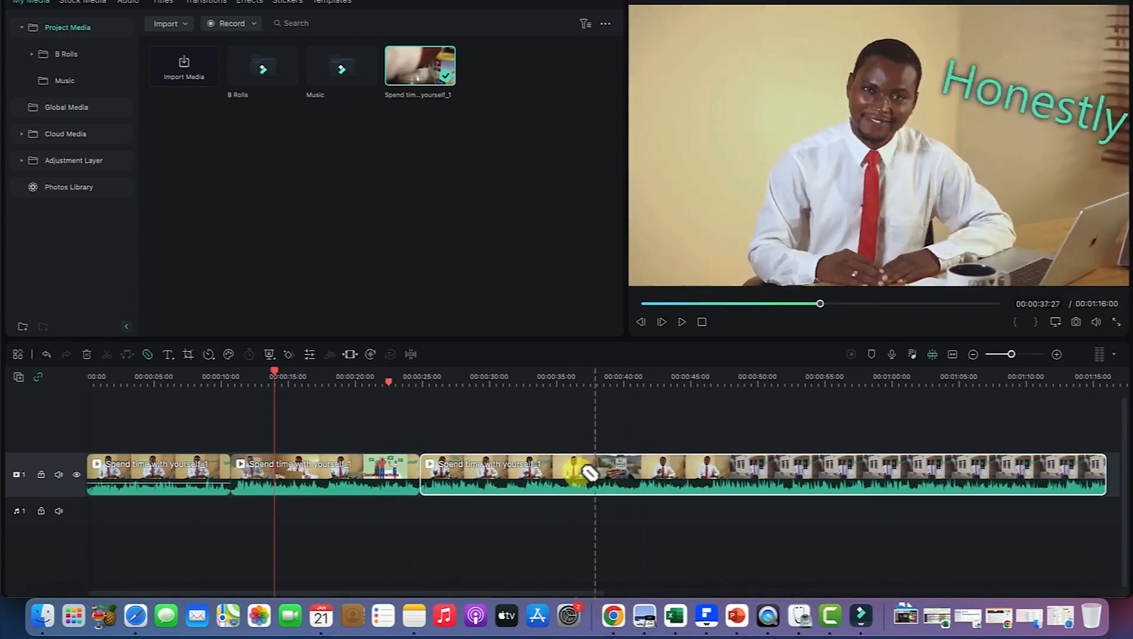
pyautogui.click(577, 473)
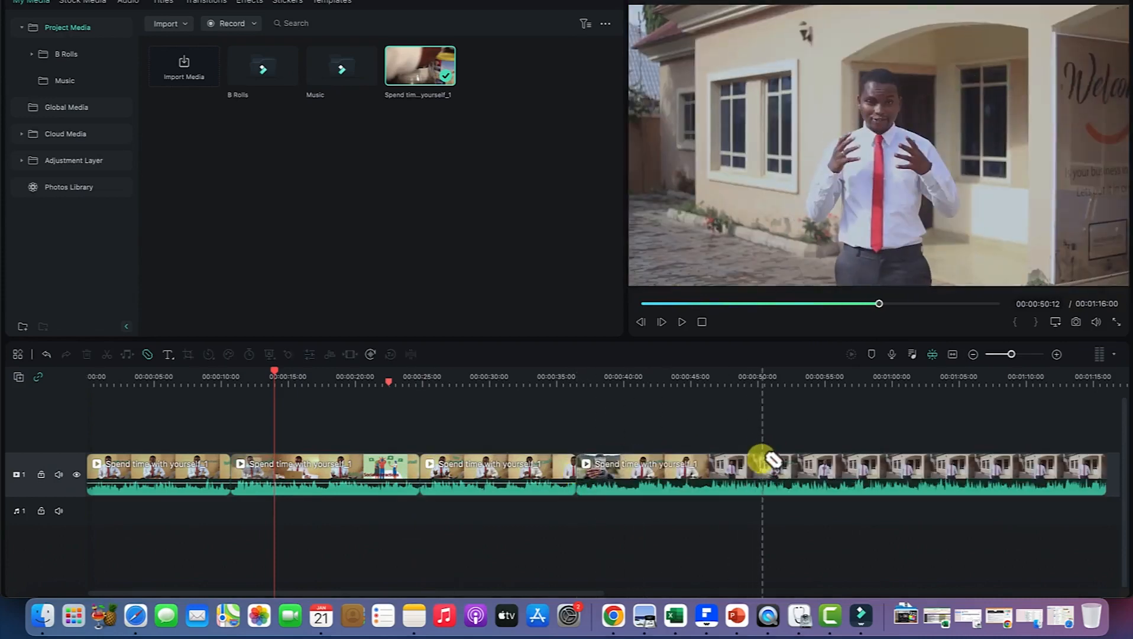
pyautogui.click(759, 470)
pyautogui.click(915, 467)
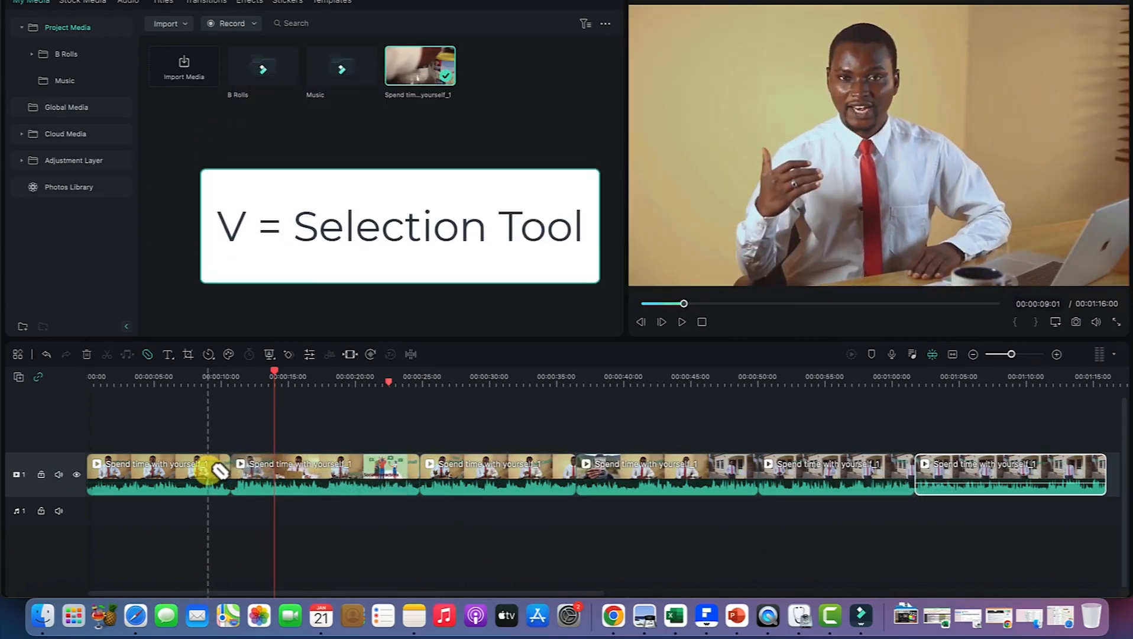
pyautogui.press('v')
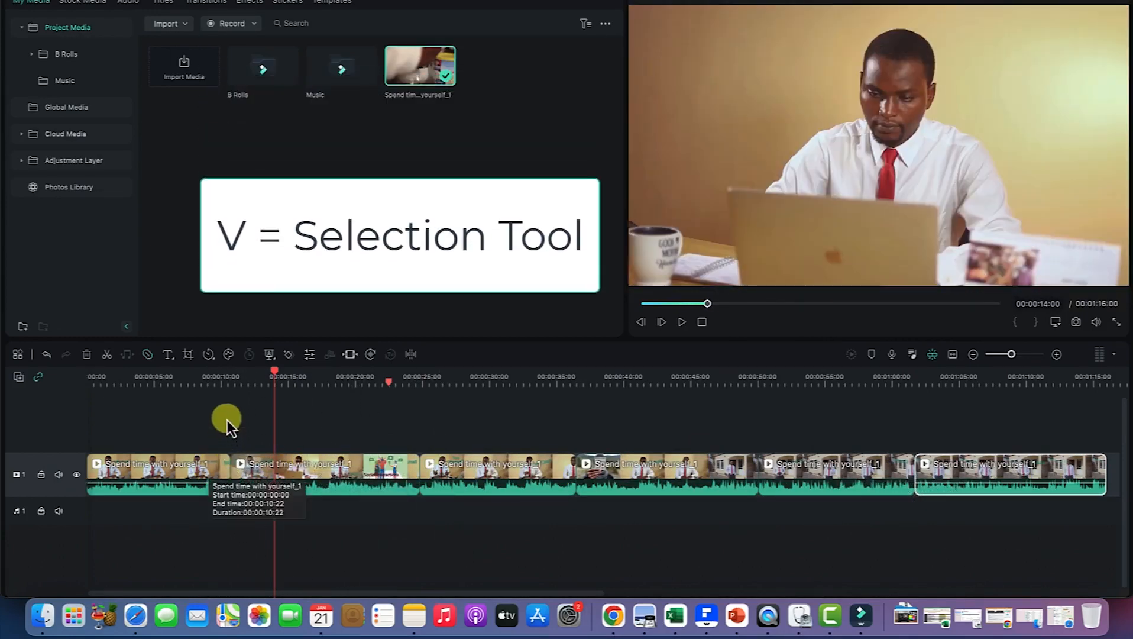
# Split the second clip segment on video track 1 at 00:00:17:10.
pyautogui.click(166, 489)
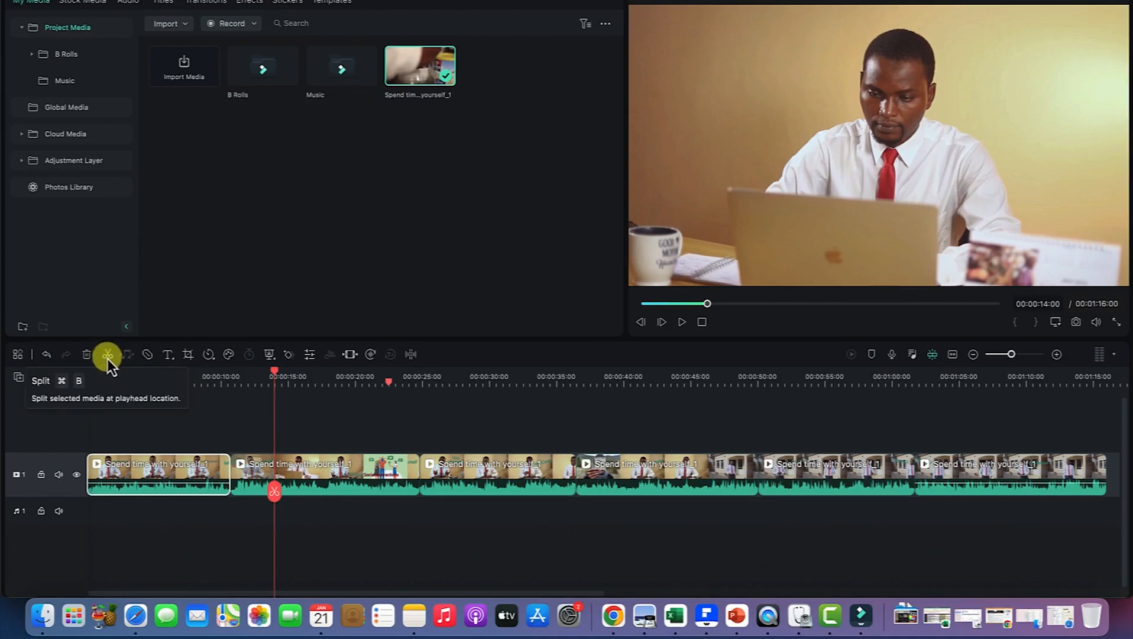
pyautogui.click(320, 466)
pyautogui.moveTo(267, 374); pyautogui.dragTo(318, 380)
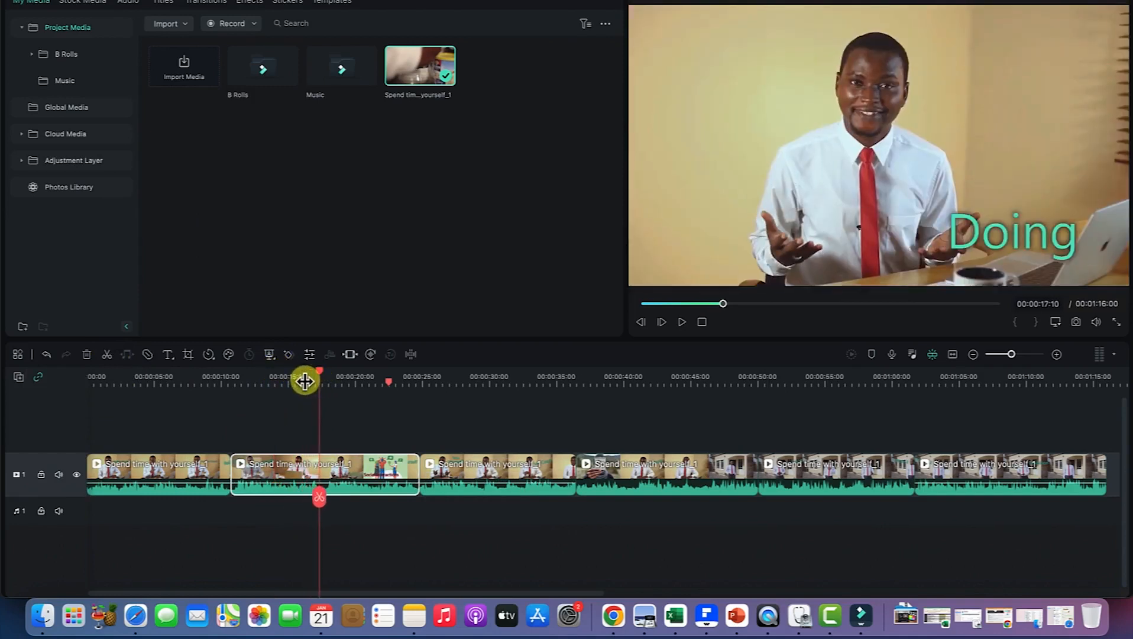
pyautogui.press('super+b')
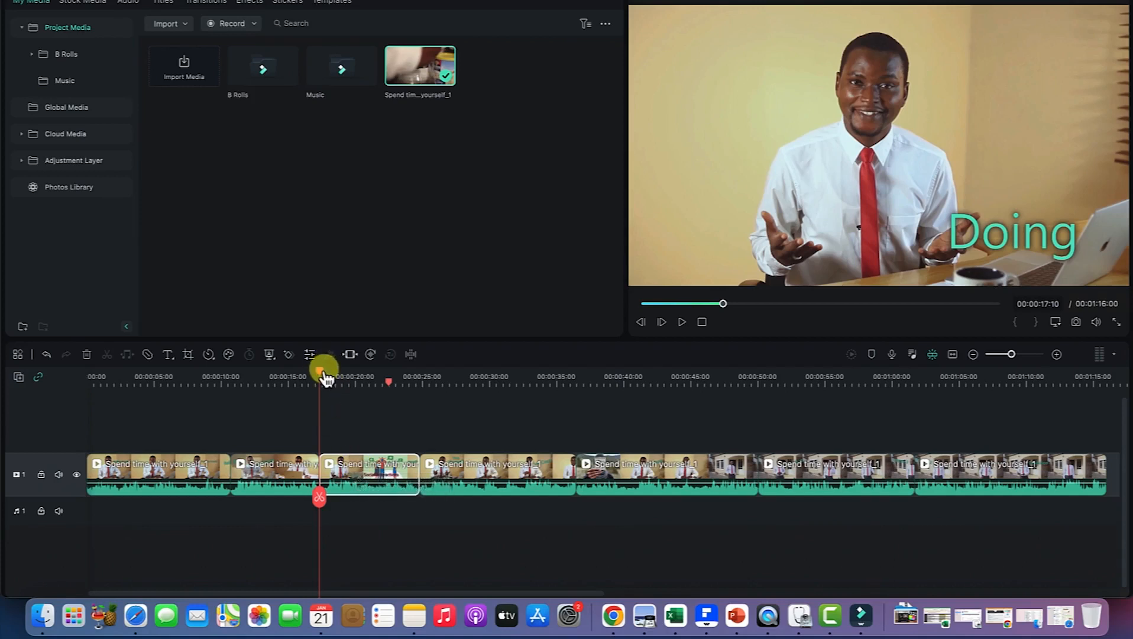
# Undo the last split, split the second clip segment again at 00:00:17:10, and select its first part.
pyautogui.press('super+z')
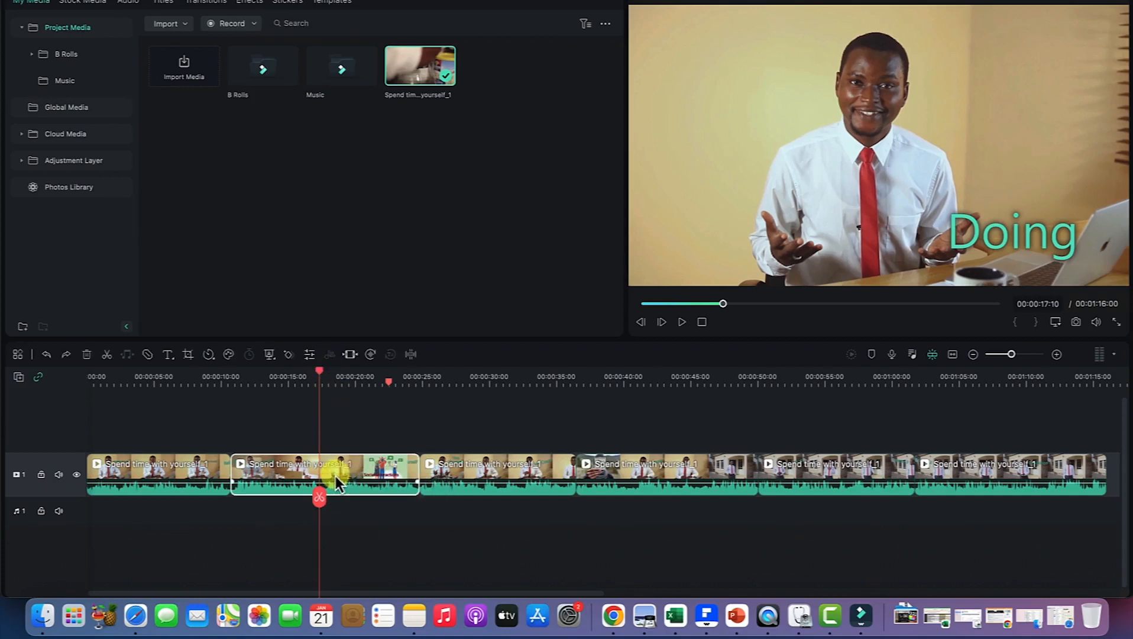
pyautogui.click(107, 354)
pyautogui.click(278, 465)
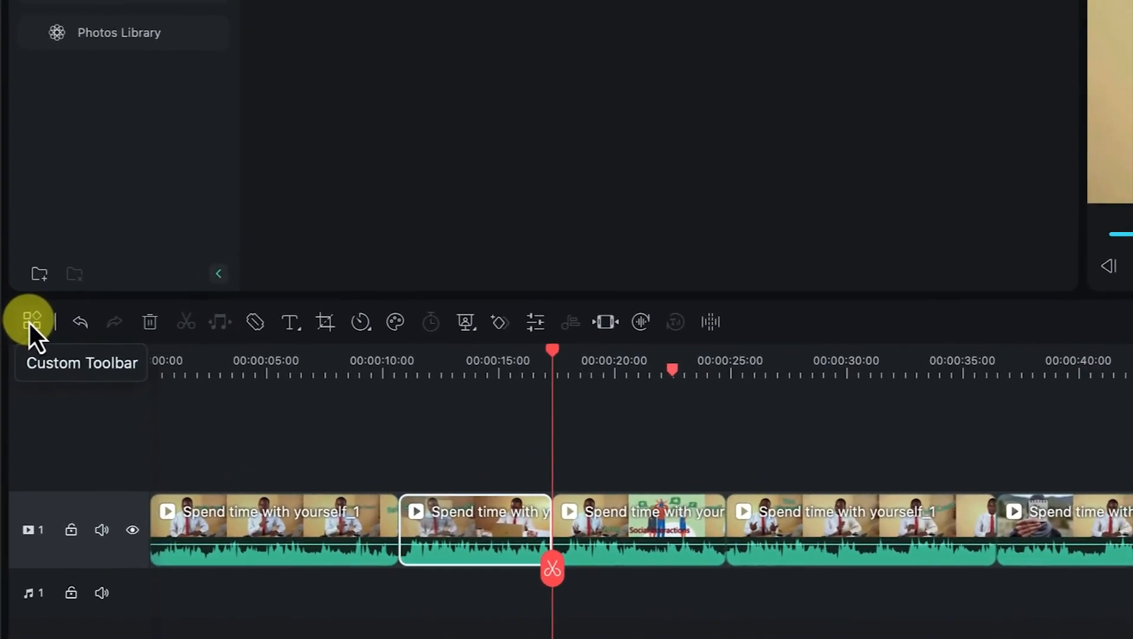
# Review the items available for customizing the timeline toolbar and close the options without saving.
pyautogui.click(30, 321)
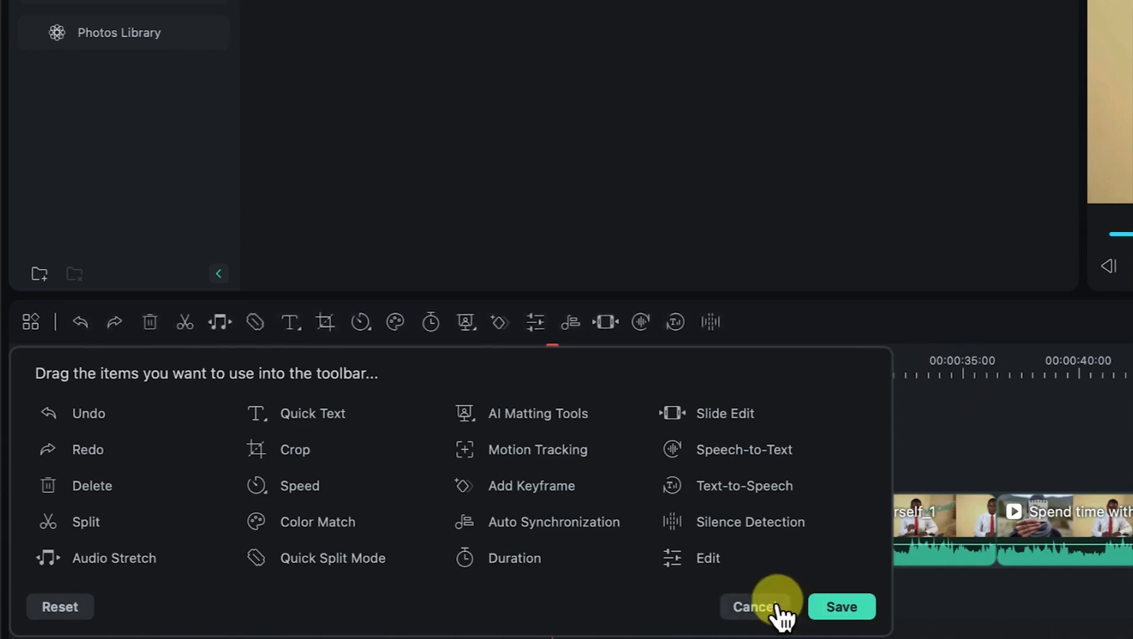
pyautogui.click(754, 606)
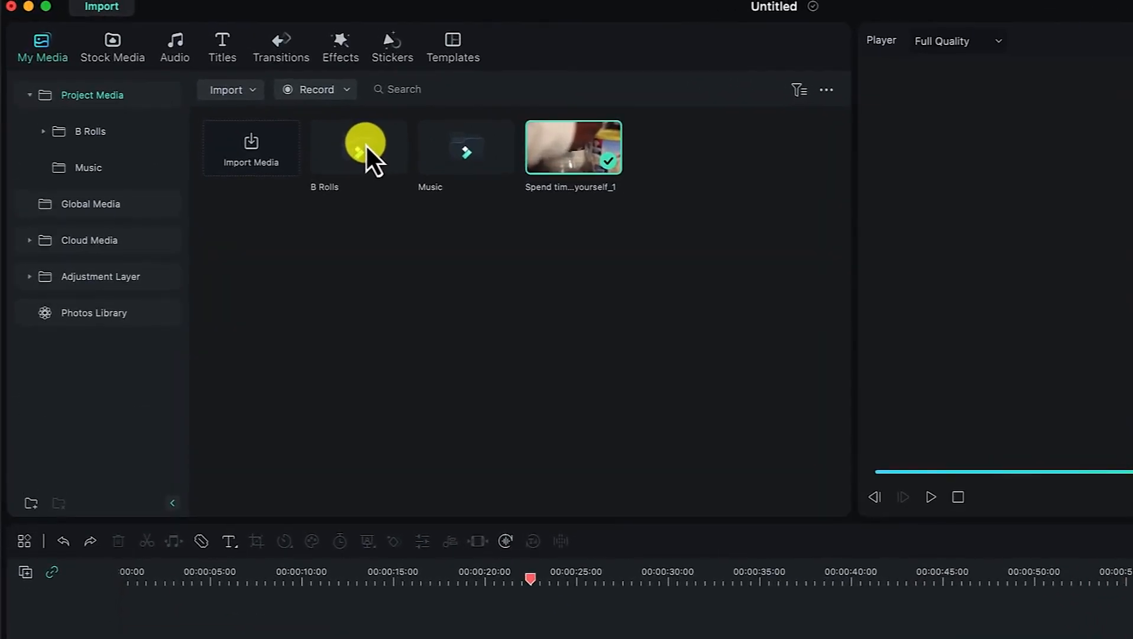
# Open the Images folder in B Rolls, preview the pexels-luna-lovegood picture and place it on video track 2 at about 7 seconds.
pyautogui.moveTo(365, 143); pyautogui.dragTo(374, 146)
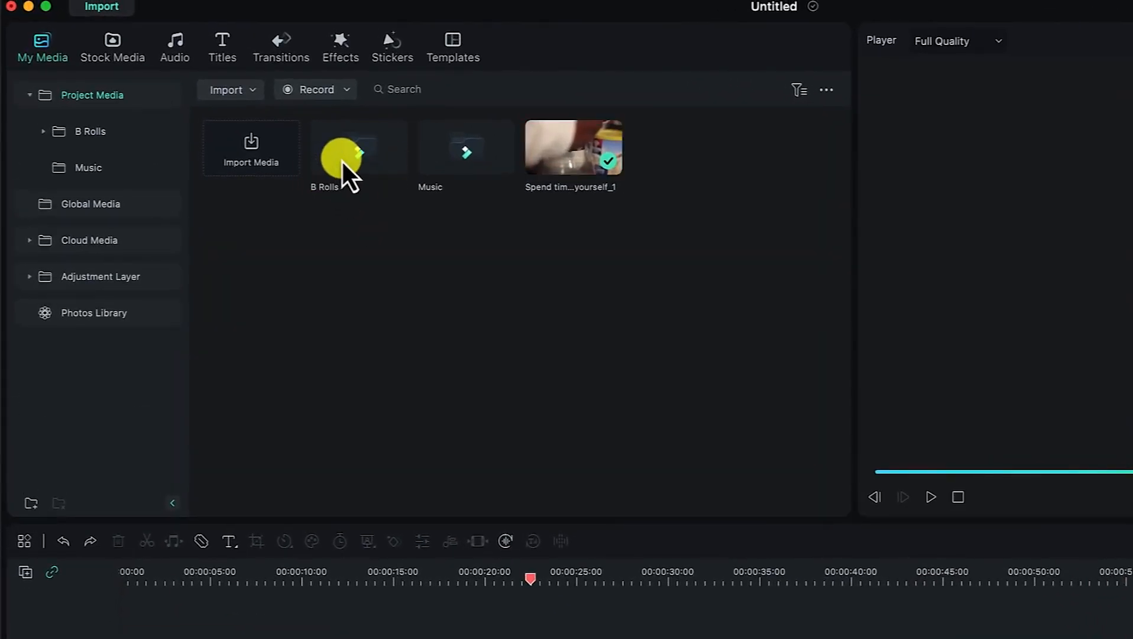
pyautogui.doubleClick(349, 143)
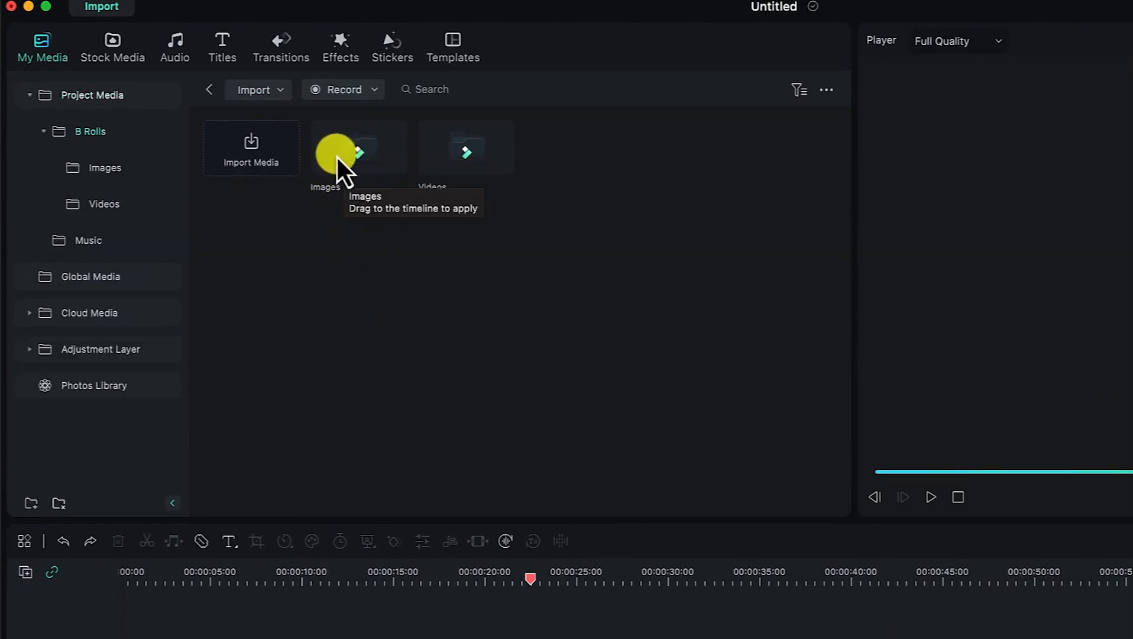
pyautogui.doubleClick(345, 157)
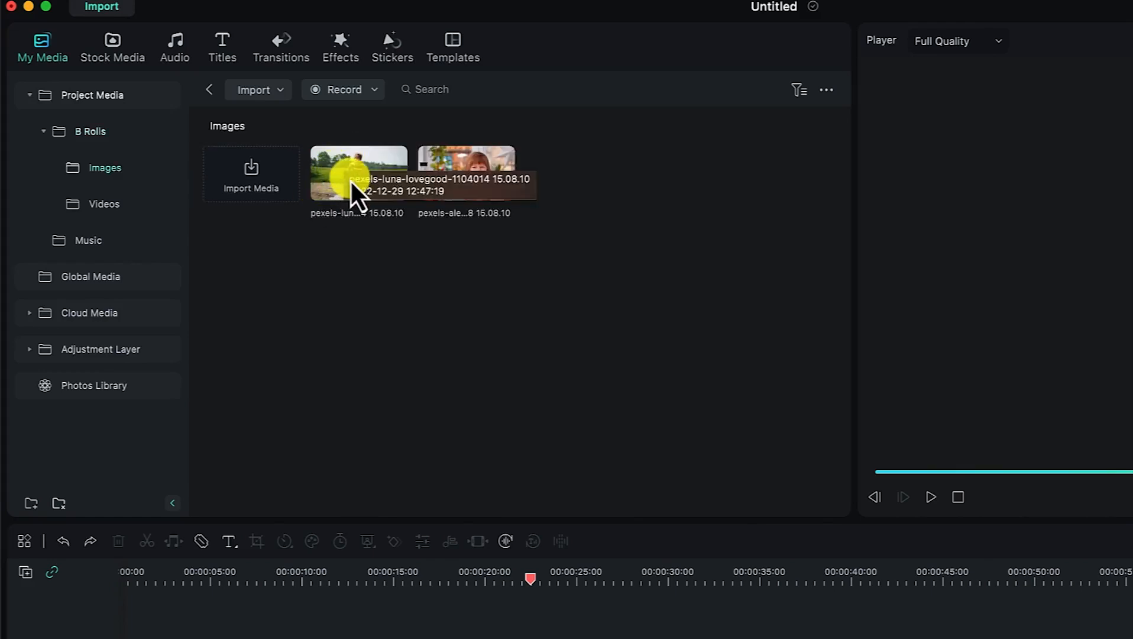
pyautogui.click(349, 178)
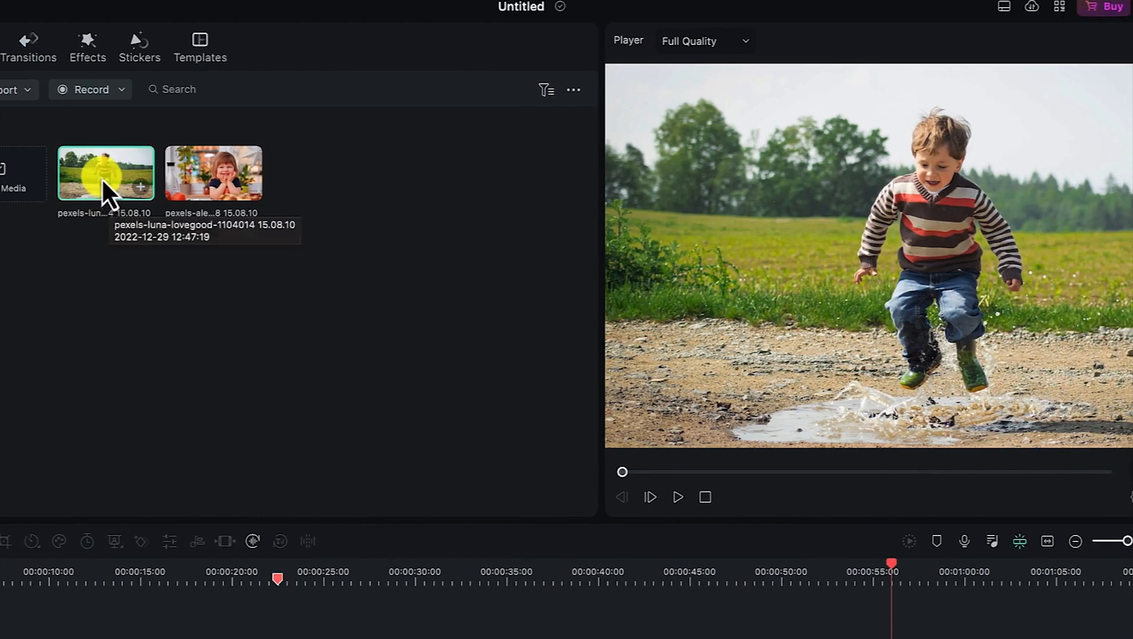
pyautogui.moveTo(111, 183); pyautogui.dragTo(42, 610)
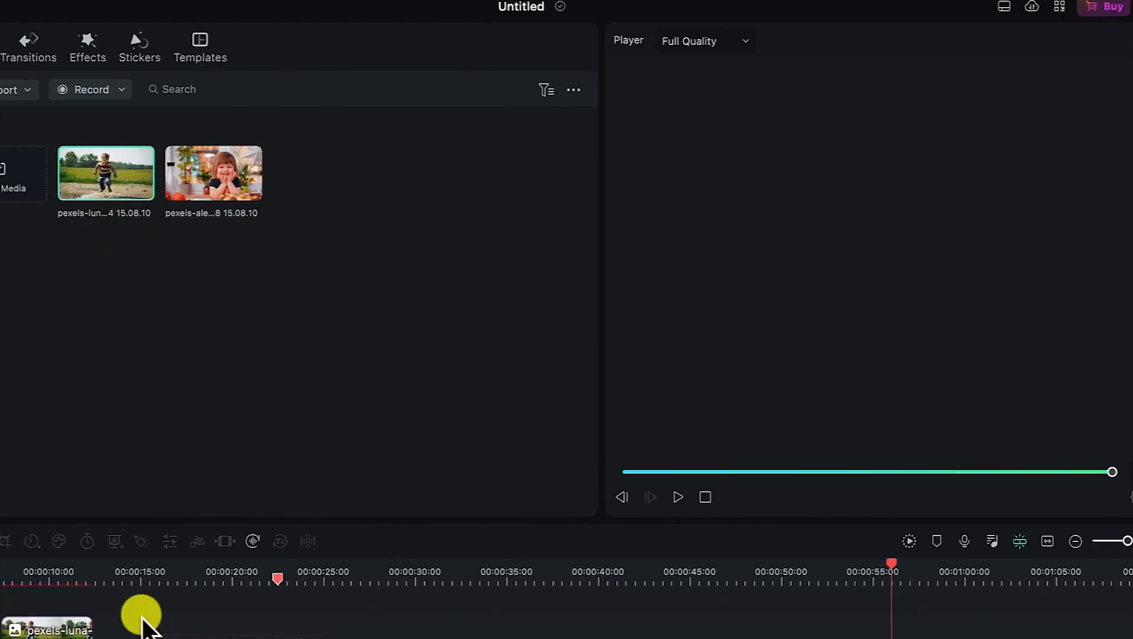
# Move the jumping boy picture on video track 2 to start at 00:00:13:15 and extend its end to 00:00:25:19.
pyautogui.click(46, 573)
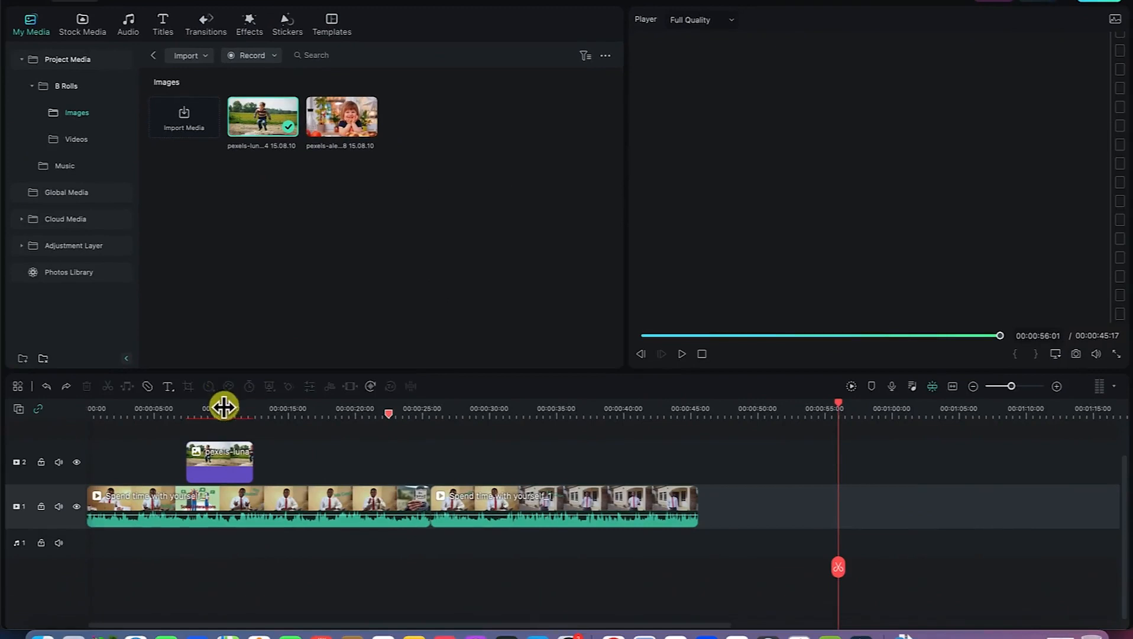
pyautogui.moveTo(224, 416); pyautogui.dragTo(263, 421)
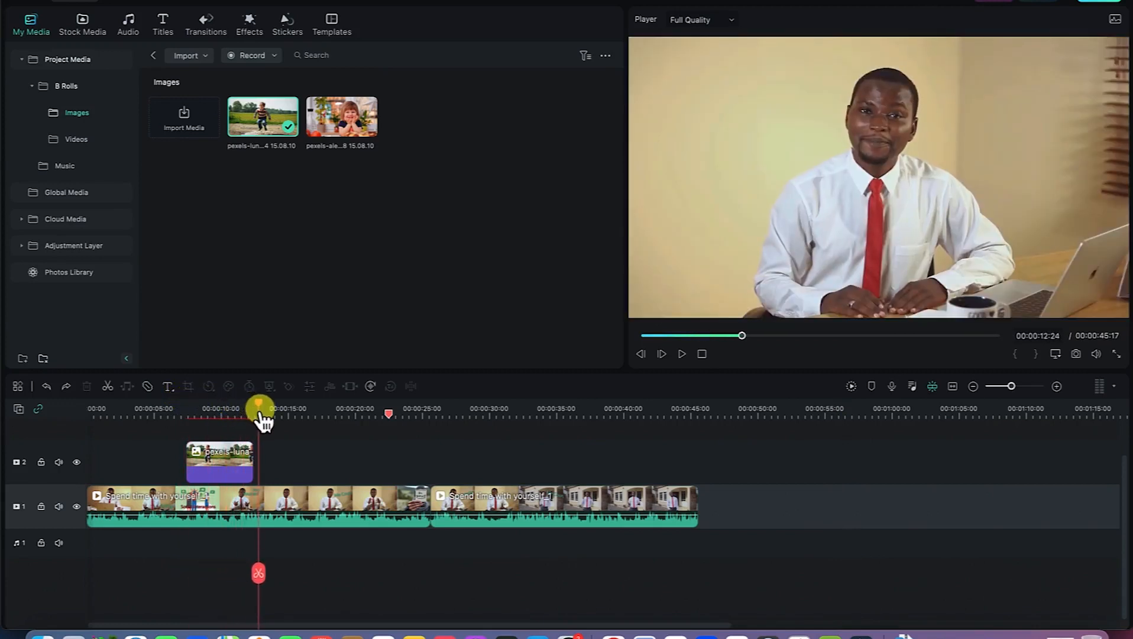
pyautogui.click(222, 462)
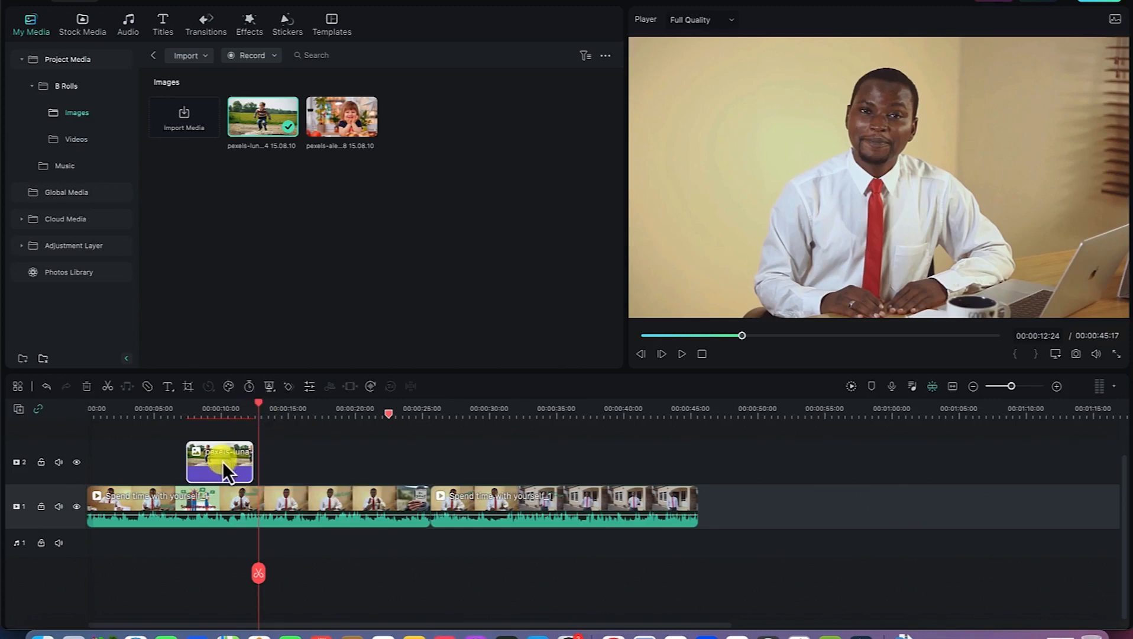
pyautogui.click(953, 387)
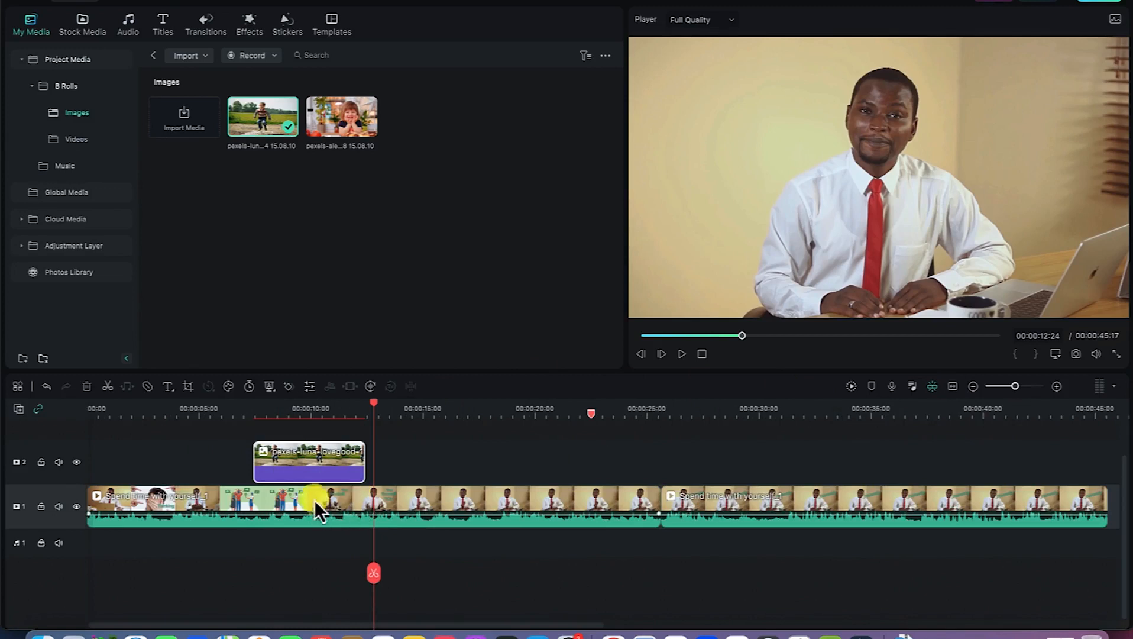
pyautogui.moveTo(313, 464); pyautogui.dragTo(451, 472)
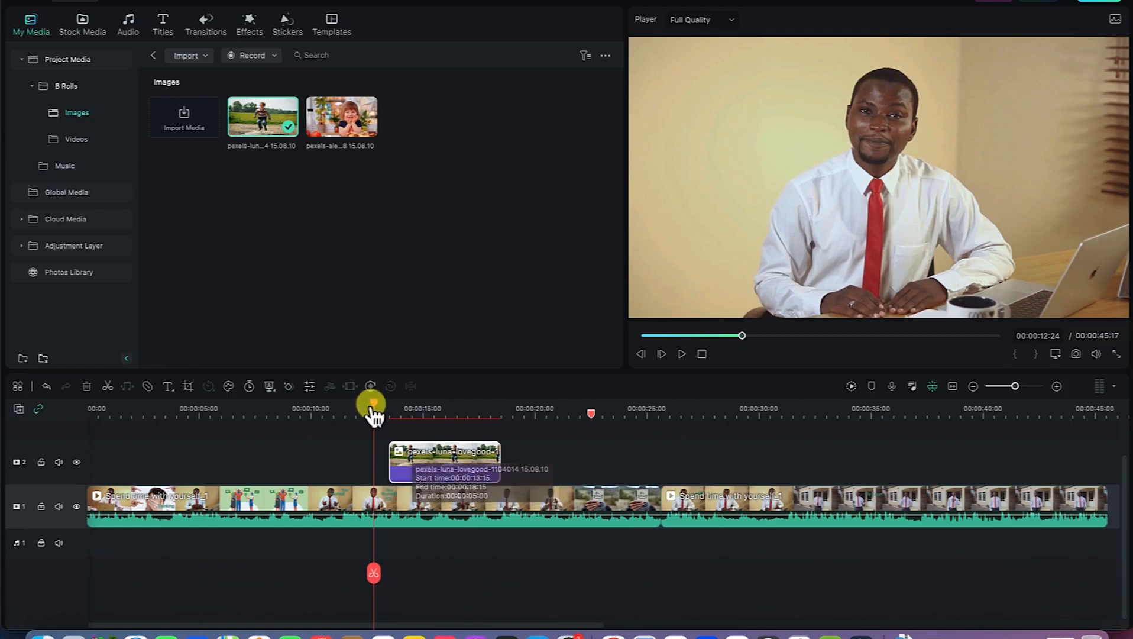
pyautogui.moveTo(500, 460); pyautogui.dragTo(660, 466)
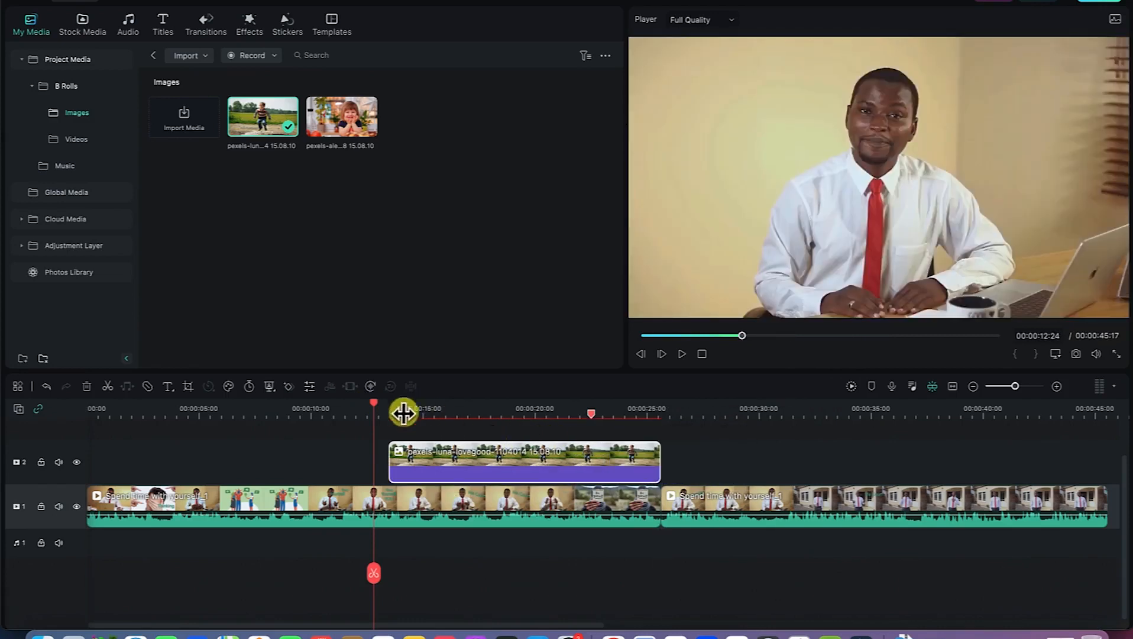
# With the playhead at 00:00:19:00, scale the jumping boy picture to 150% in both X and Y.
pyautogui.moveTo(374, 404); pyautogui.dragTo(513, 407)
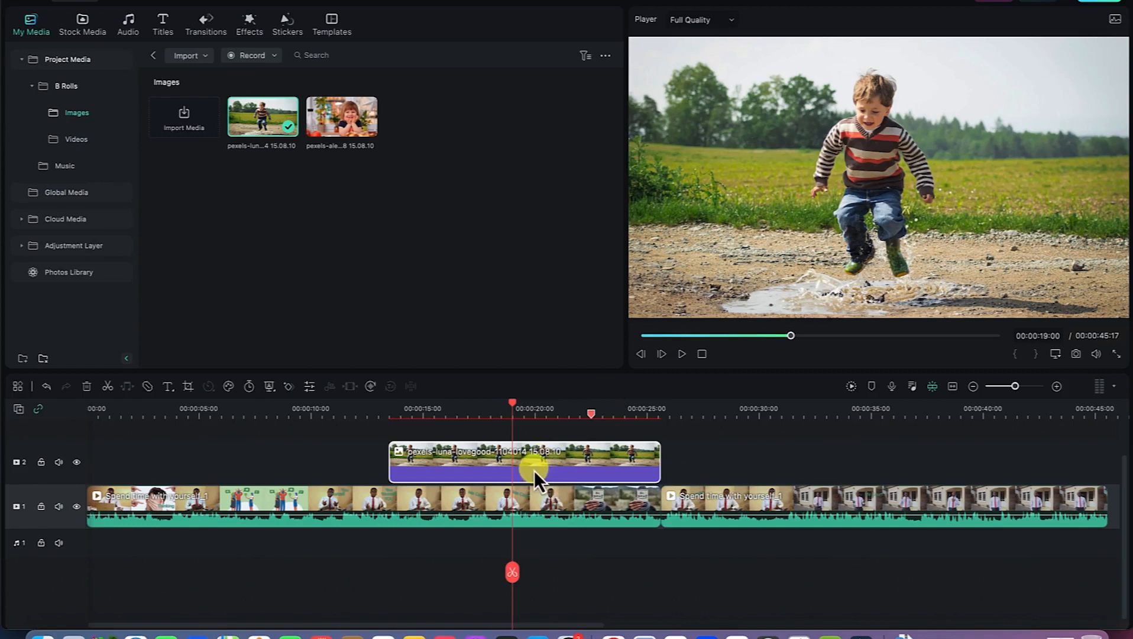
pyautogui.click(305, 388)
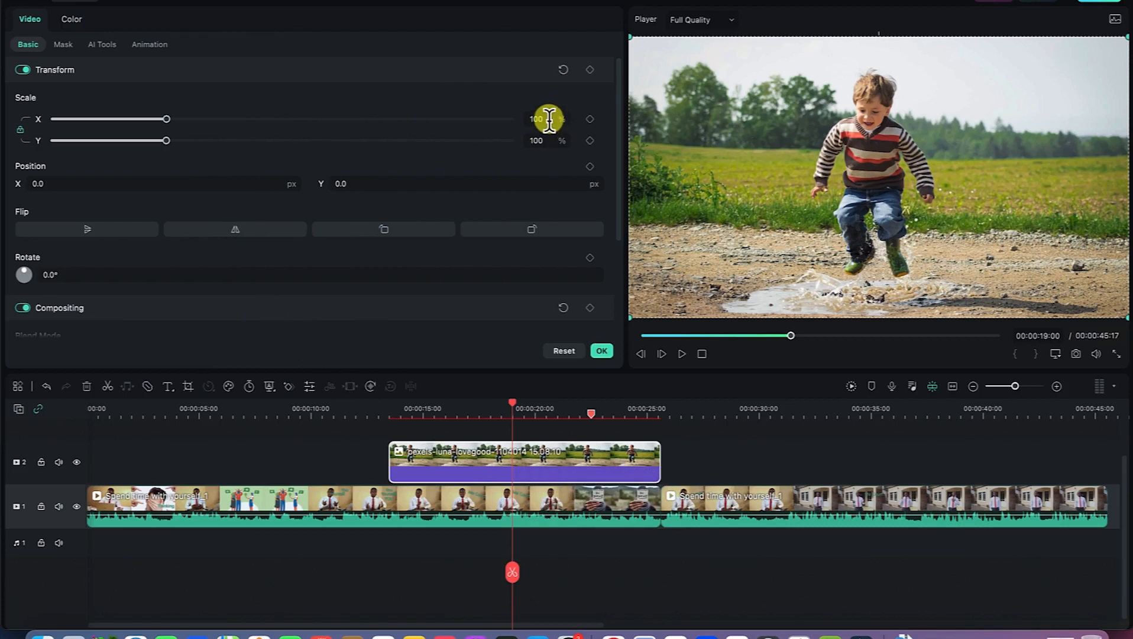
pyautogui.moveTo(539, 116); pyautogui.dragTo(557, 121)
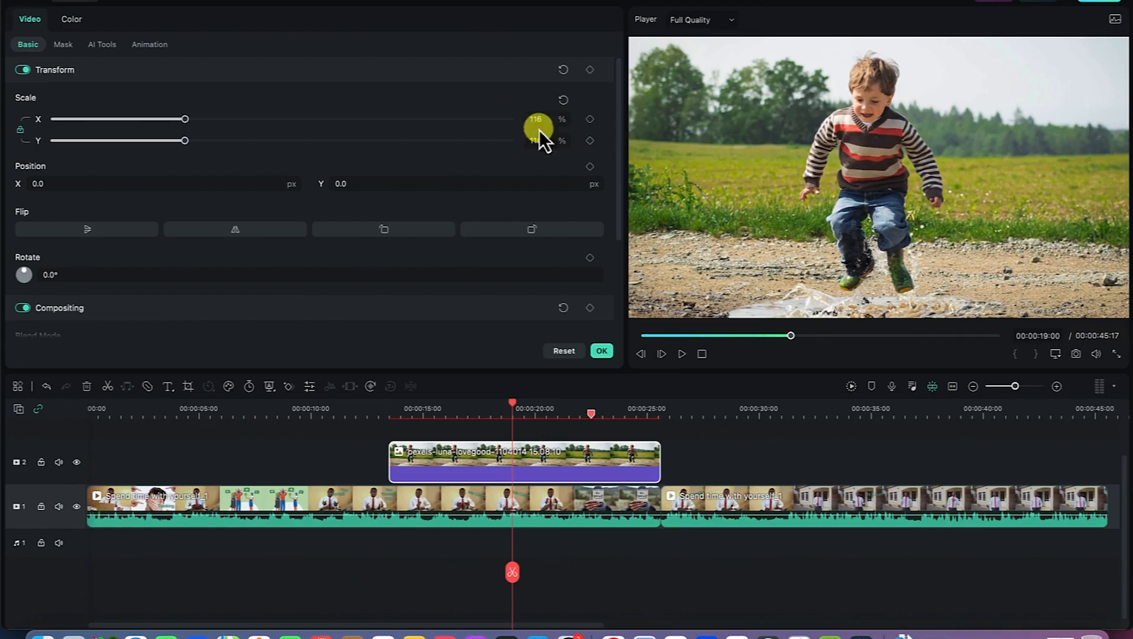
pyautogui.moveTo(546, 117); pyautogui.dragTo(571, 120)
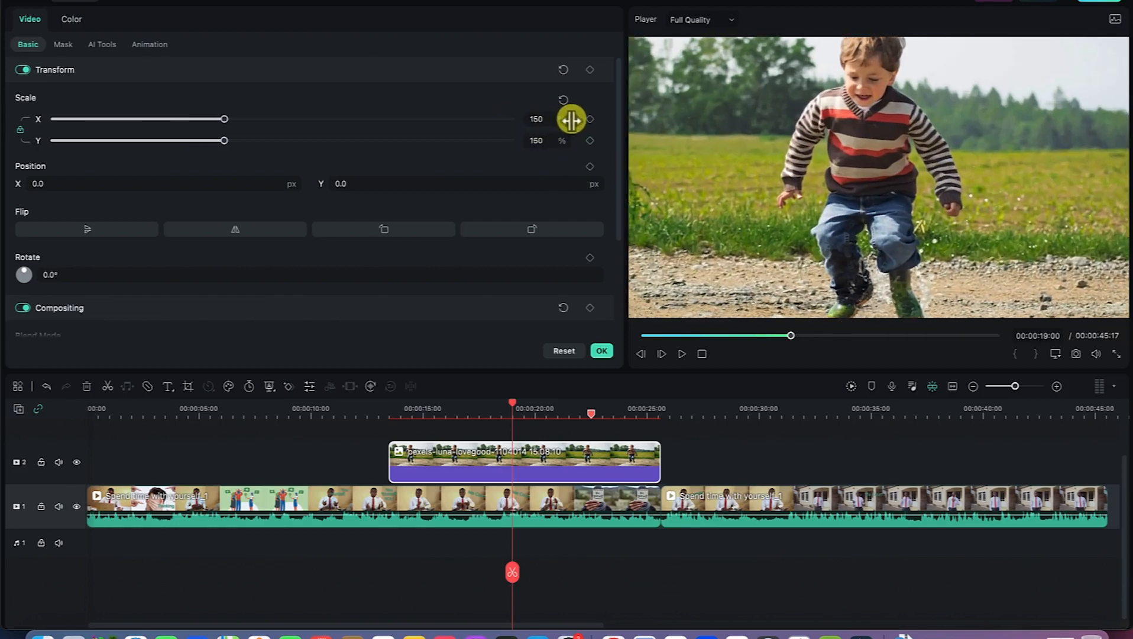
# Set the jumping boy picture's position to X -22 px and Y -125 px, and apply the properties.
pyautogui.moveTo(128, 191)
pyautogui.mouseDown()
pyautogui.moveTo(268, 189)
pyautogui.moveTo(117, 192)
pyautogui.mouseUp()
pyautogui.moveTo(375, 180); pyautogui.dragTo(293, 172)
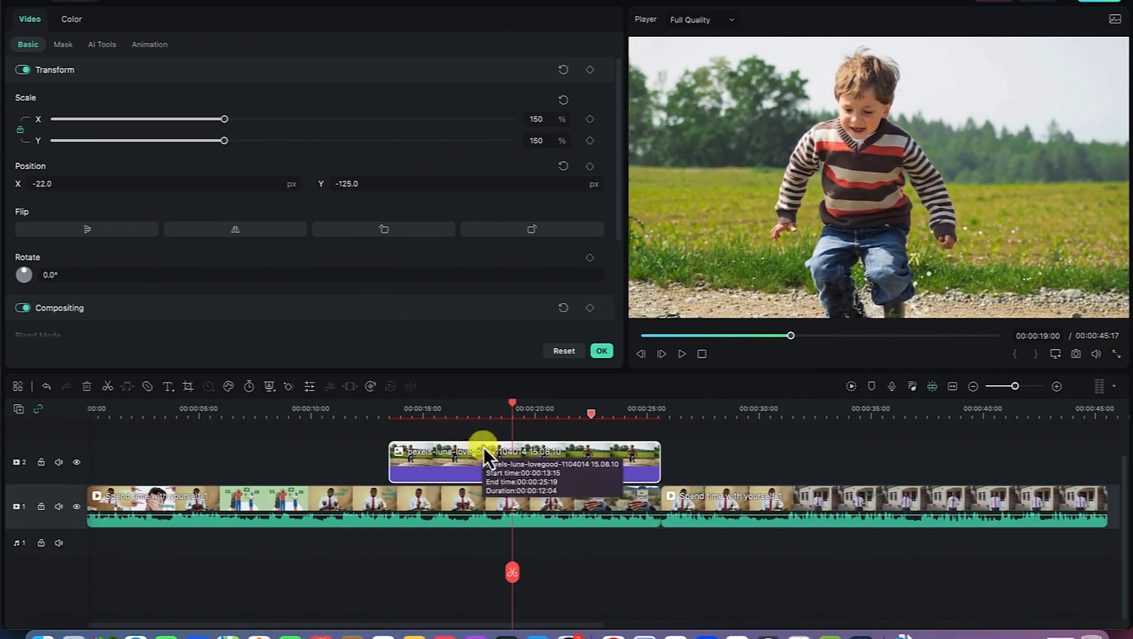
pyautogui.click(602, 351)
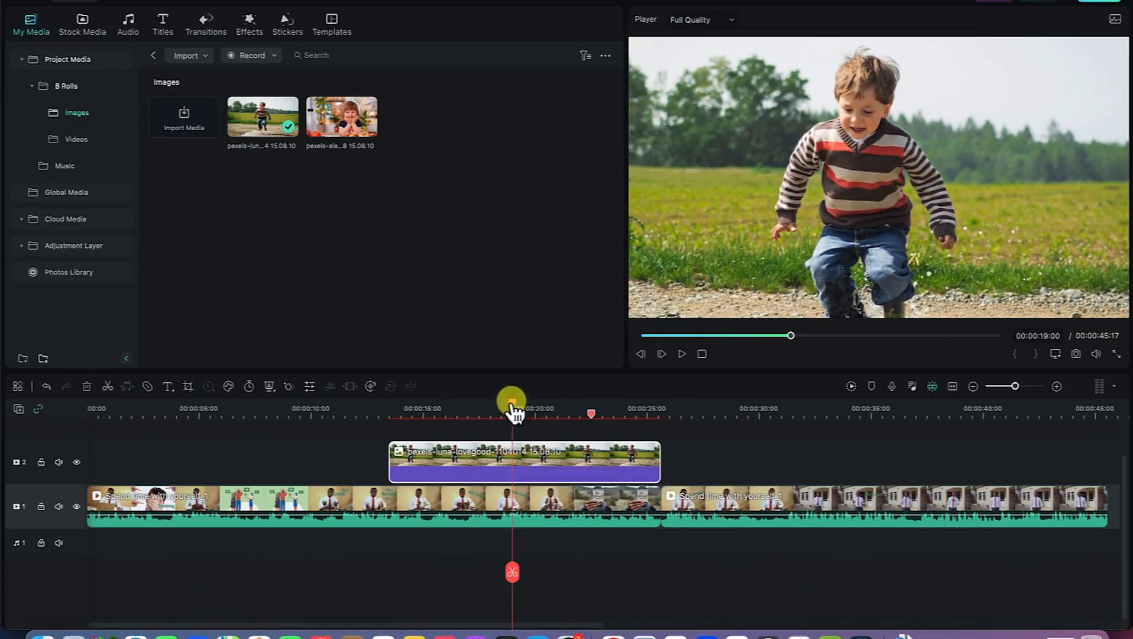
# Place the second picture from Images on video track 2, spanning about 33 to 37 seconds, and scrub through it to 00:00:38:01.
pyautogui.moveTo(348, 127); pyautogui.dragTo(825, 460)
pyautogui.click(868, 455)
pyautogui.moveTo(826, 465); pyautogui.dragTo(855, 462)
pyautogui.moveTo(513, 403); pyautogui.dragTo(942, 432)
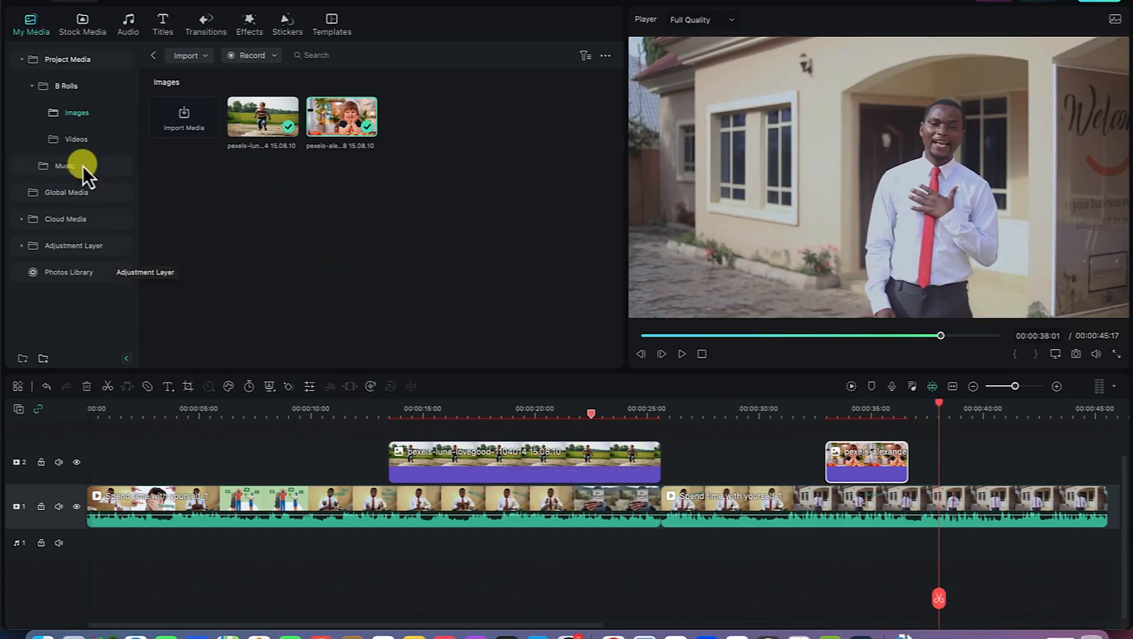
# Open the Videos folder in B Rolls and place production ID_4982413 on video track 2, starting at 00:00:02:16.
pyautogui.click(153, 57)
pyautogui.click(331, 122)
pyautogui.doubleClick(330, 121)
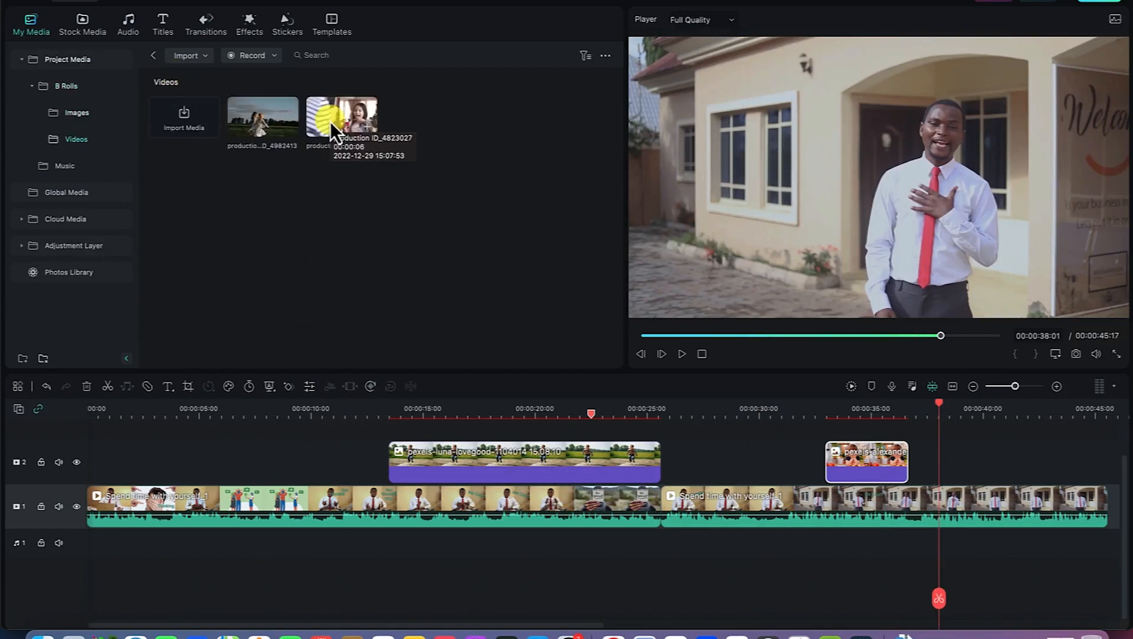
pyautogui.moveTo(263, 126); pyautogui.dragTo(145, 449)
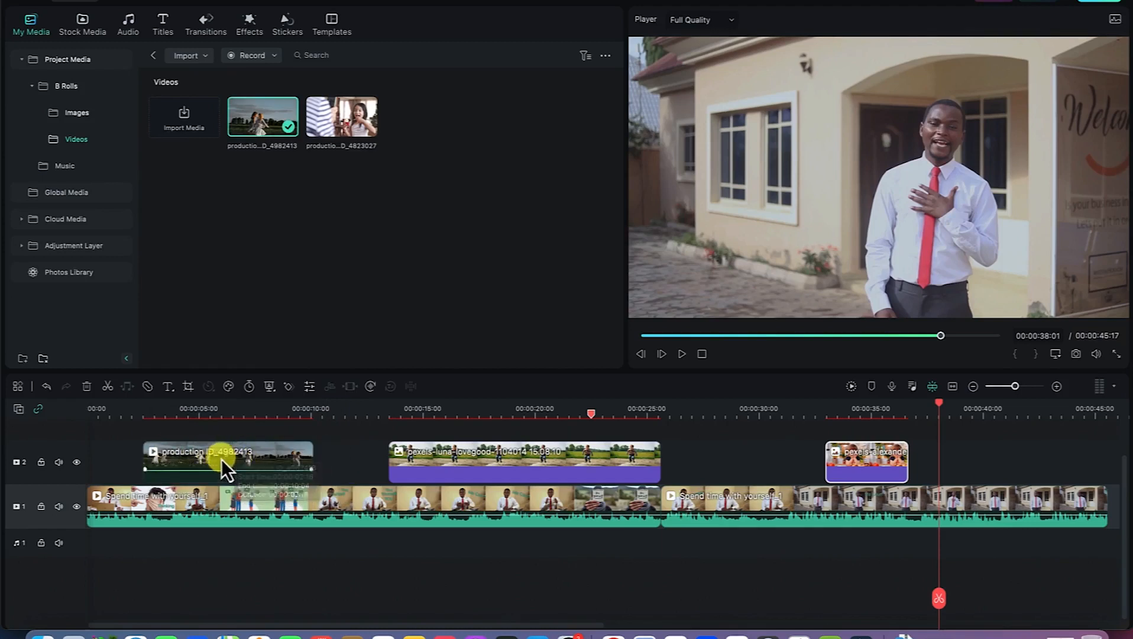
# Cut the production ID_4982413 clip with Quick Split at 00:00:05:10 and 00:00:08:15, and return to the Selection tool.
pyautogui.moveTo(216, 412)
pyautogui.mouseDown()
pyautogui.moveTo(215, 400)
pyautogui.moveTo(170, 412)
pyautogui.moveTo(147, 404)
pyautogui.moveTo(208, 420)
pyautogui.mouseUp()
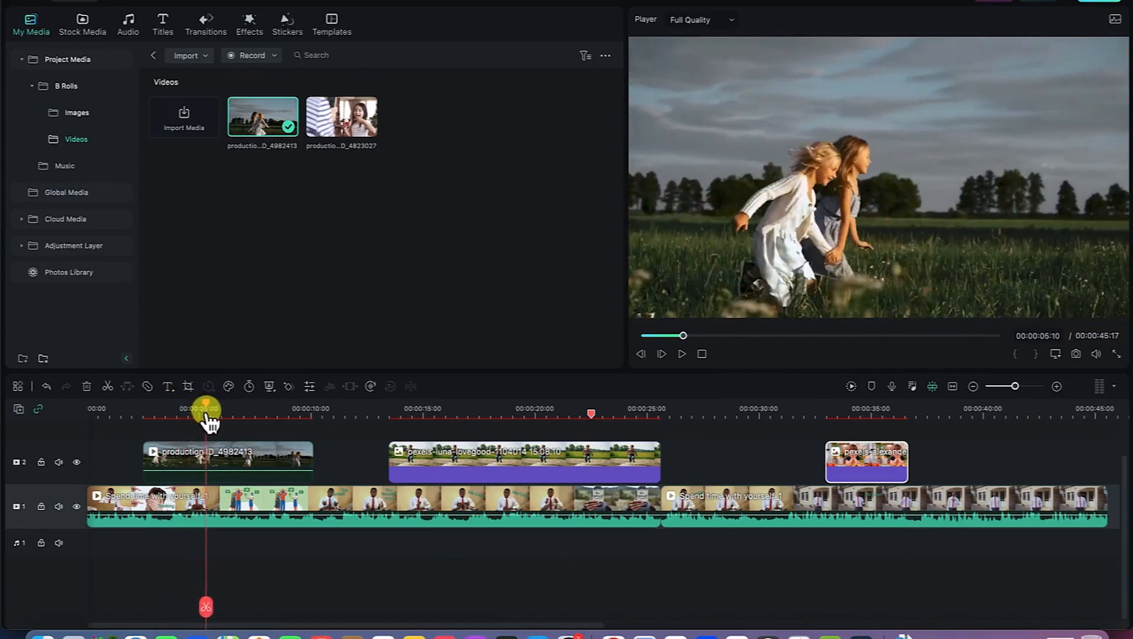
pyautogui.click(202, 459)
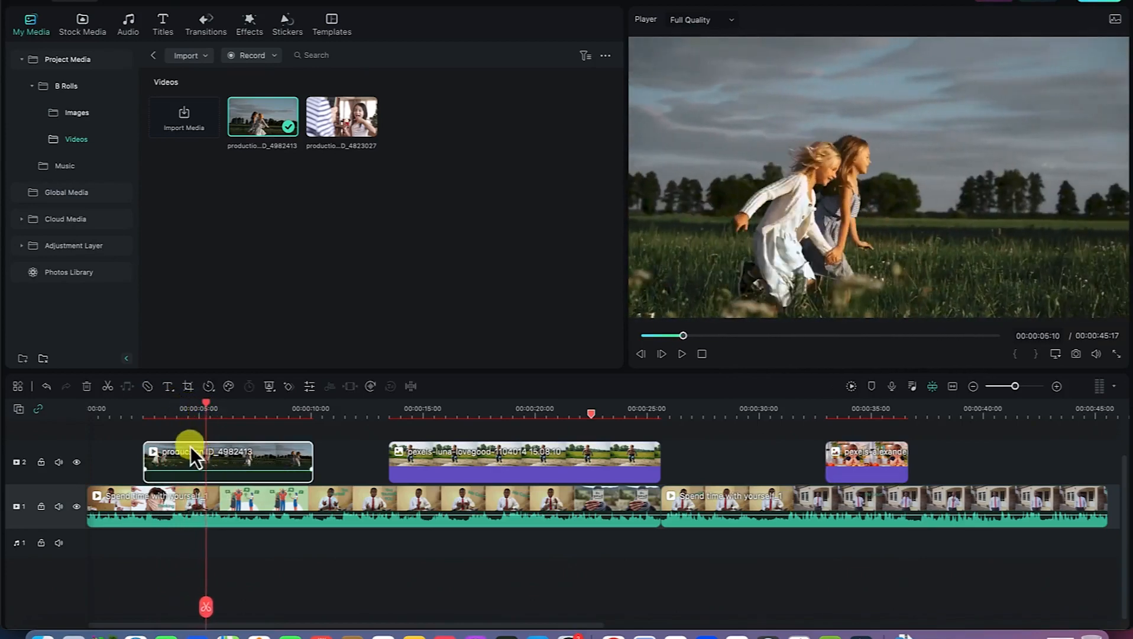
pyautogui.press('c')
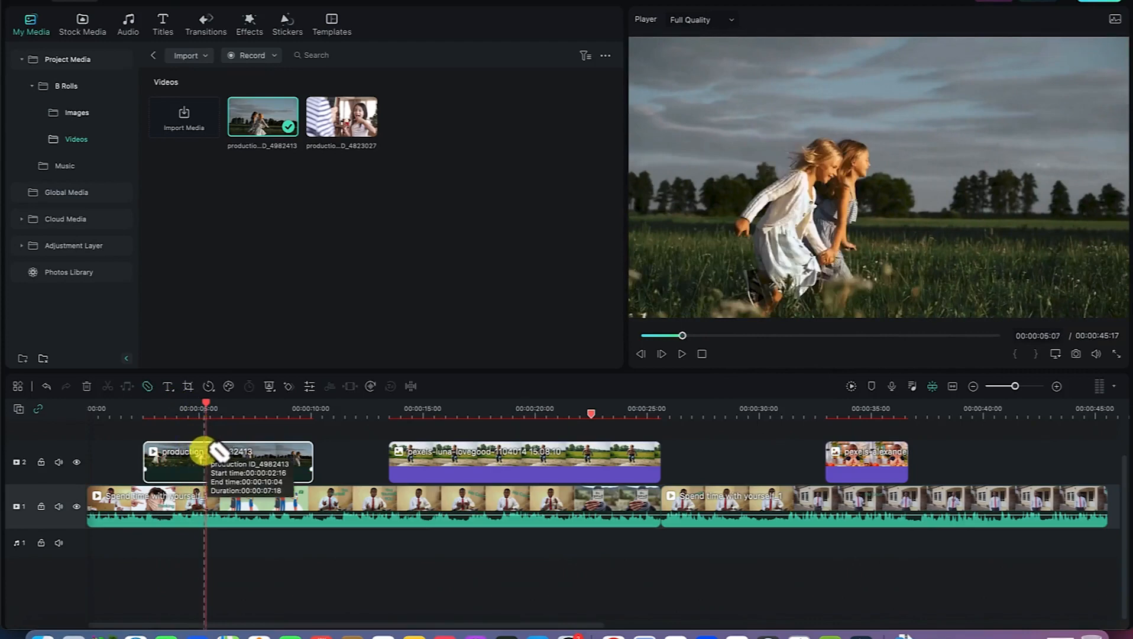
pyautogui.click(204, 454)
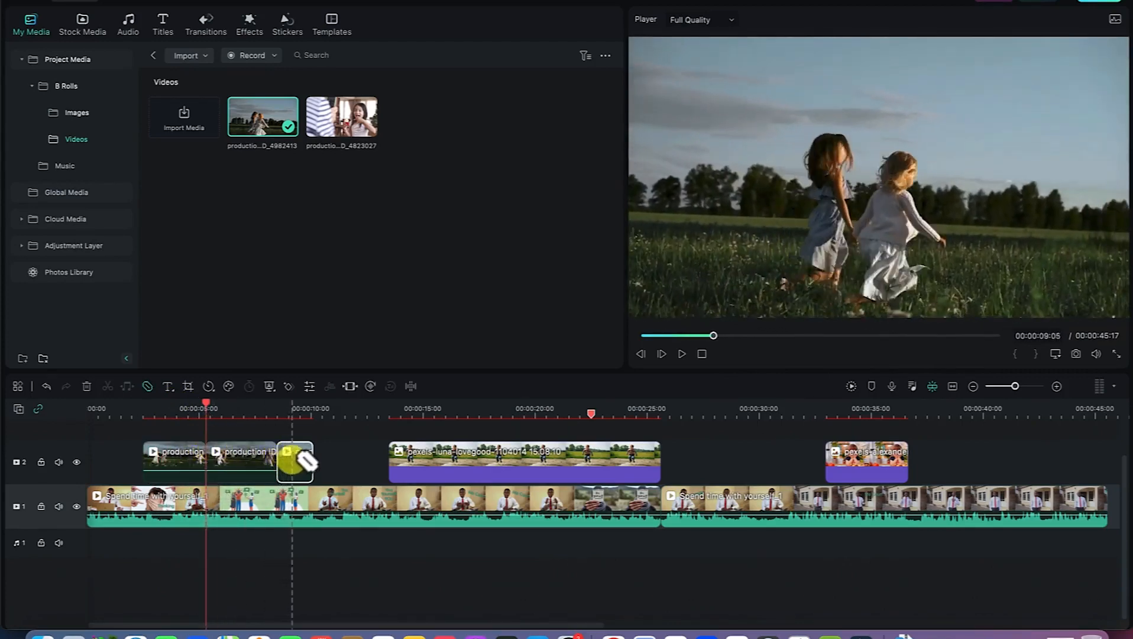
pyautogui.click(281, 454)
pyautogui.press('v')
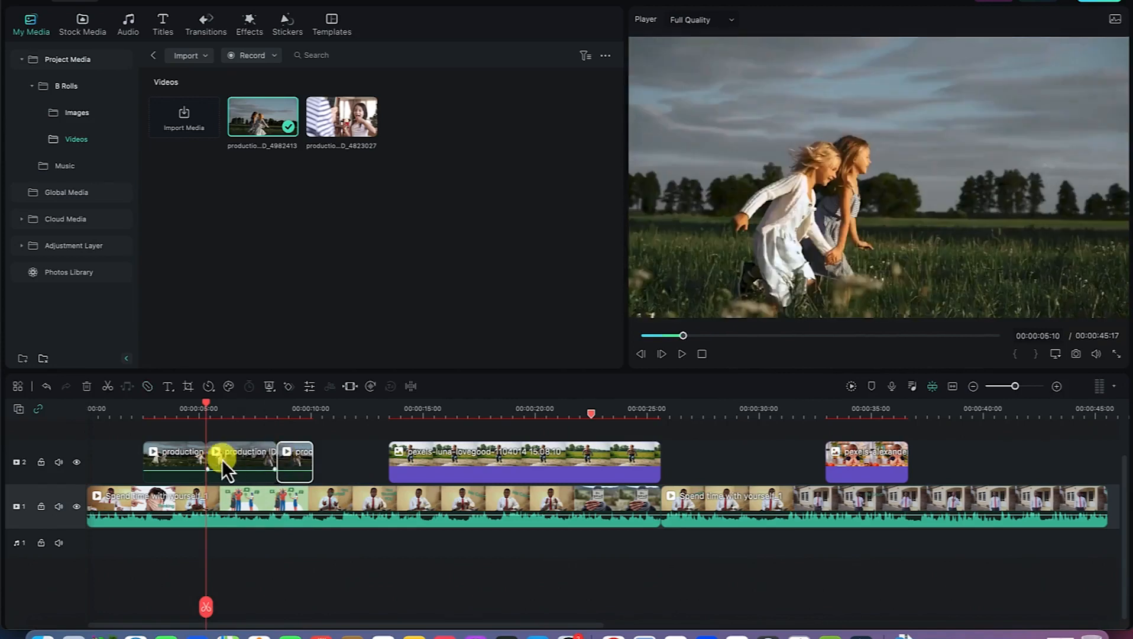
# Delete the first and last segments of the production ID_4982413 clip, keeping its middle segment.
pyautogui.click(191, 456)
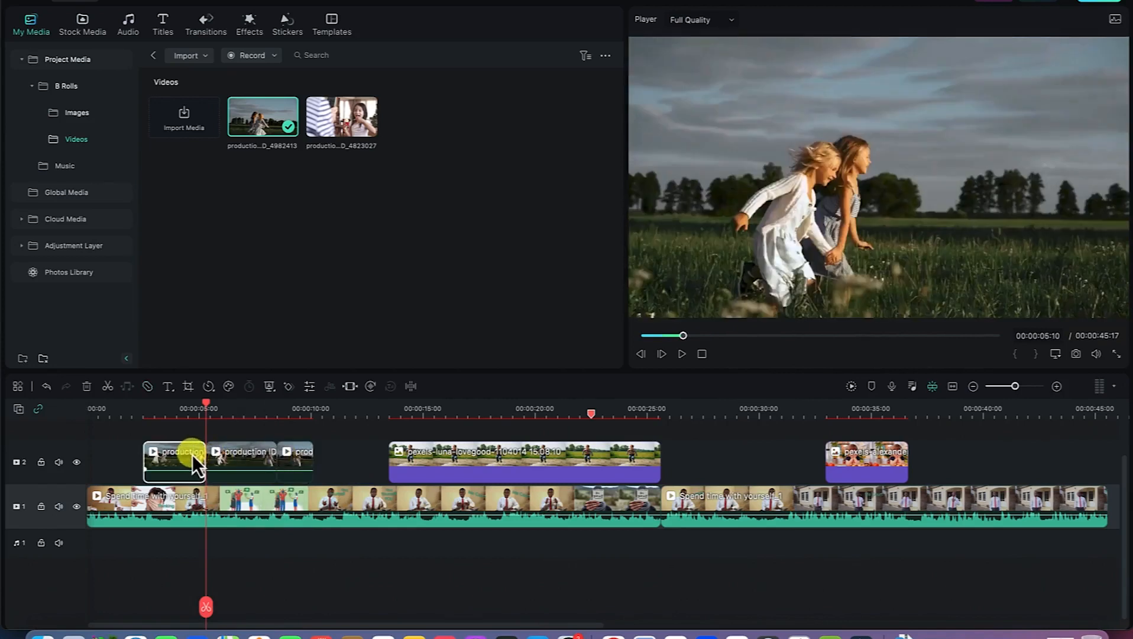
pyautogui.press('Delete')
pyautogui.click(302, 453)
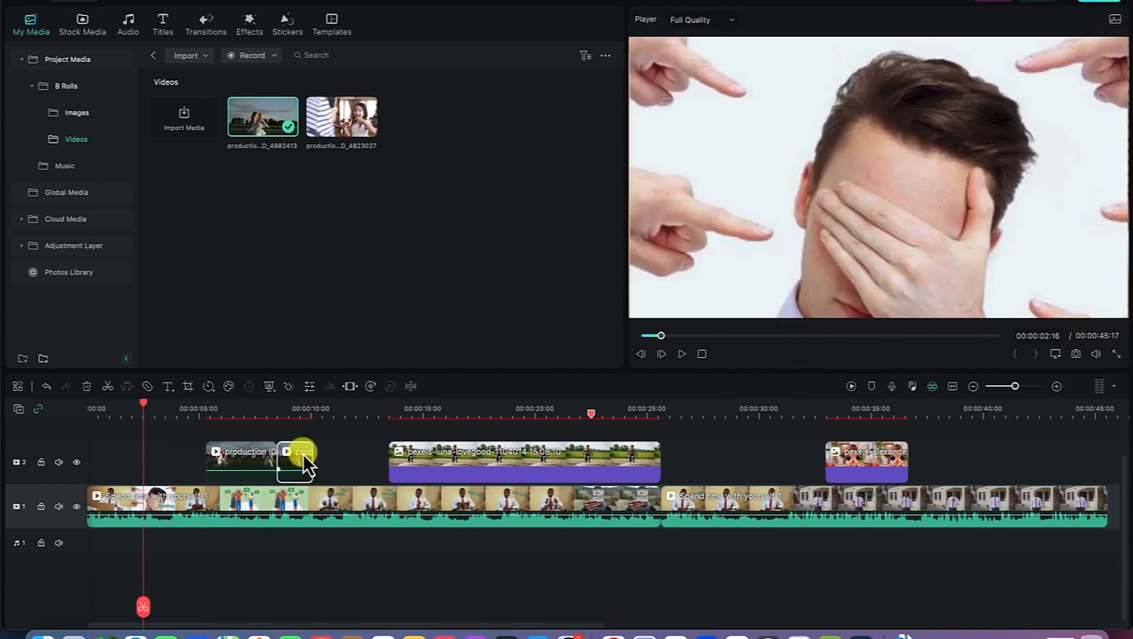
pyautogui.press('Delete')
# Scrub to 00:00:07:17, open the trimmed production ID_4982413 clip's properties, review its Basic Transform and Compositing settings, and close them.
pyautogui.moveTo(270, 401); pyautogui.dragTo(235, 412)
pyautogui.moveTo(252, 408)
pyautogui.mouseDown()
pyautogui.moveTo(294, 414)
pyautogui.moveTo(255, 406)
pyautogui.mouseUp()
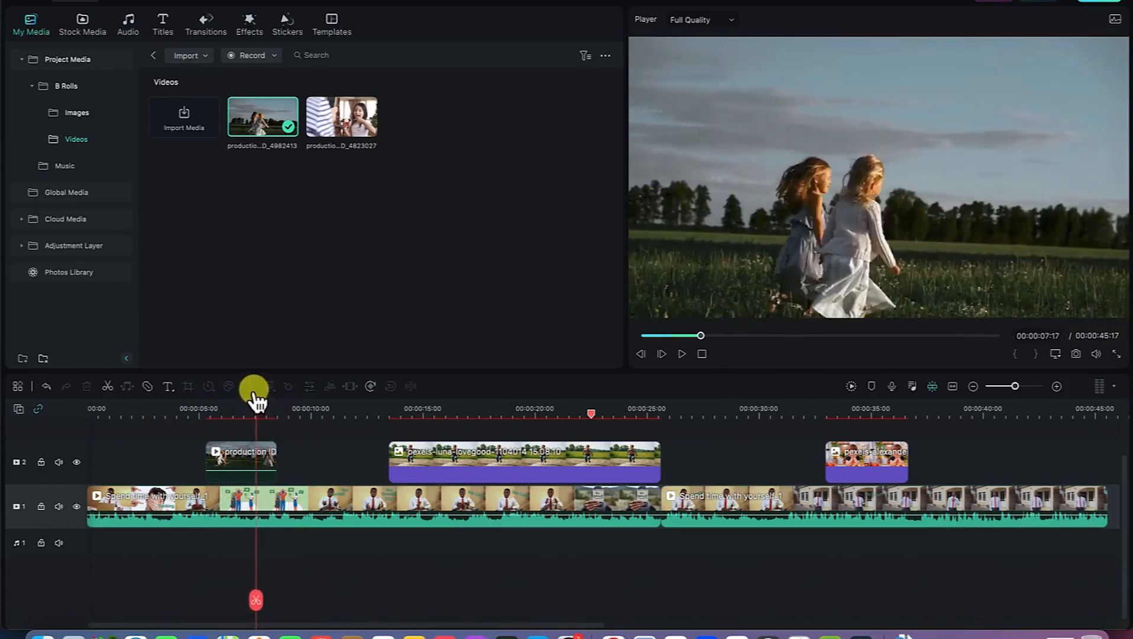
pyautogui.click(242, 467)
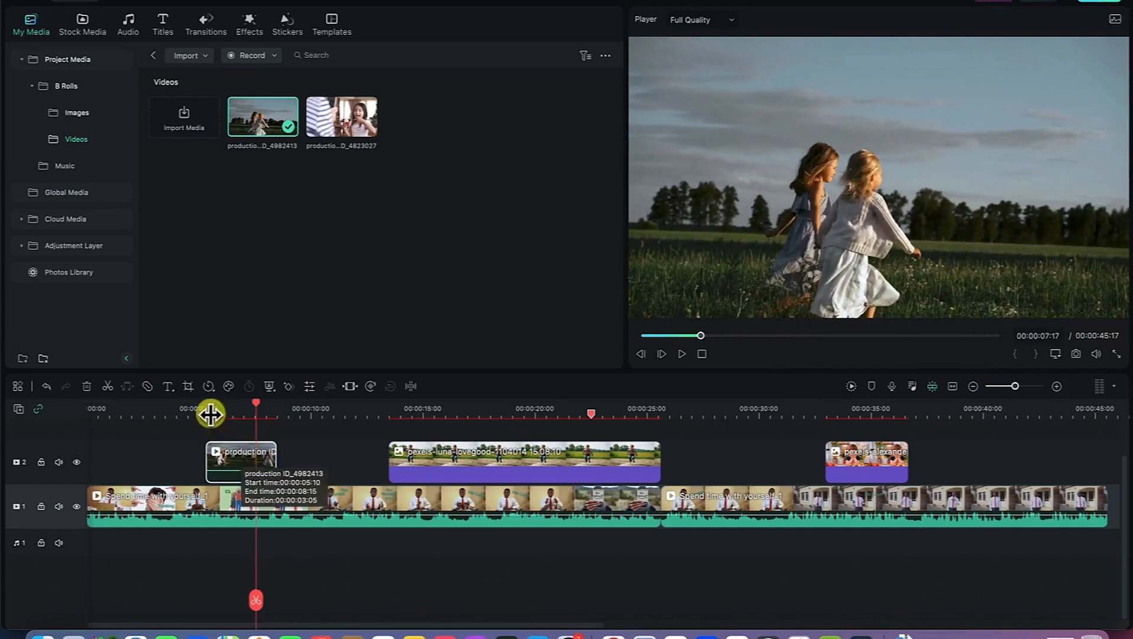
pyautogui.click(313, 391)
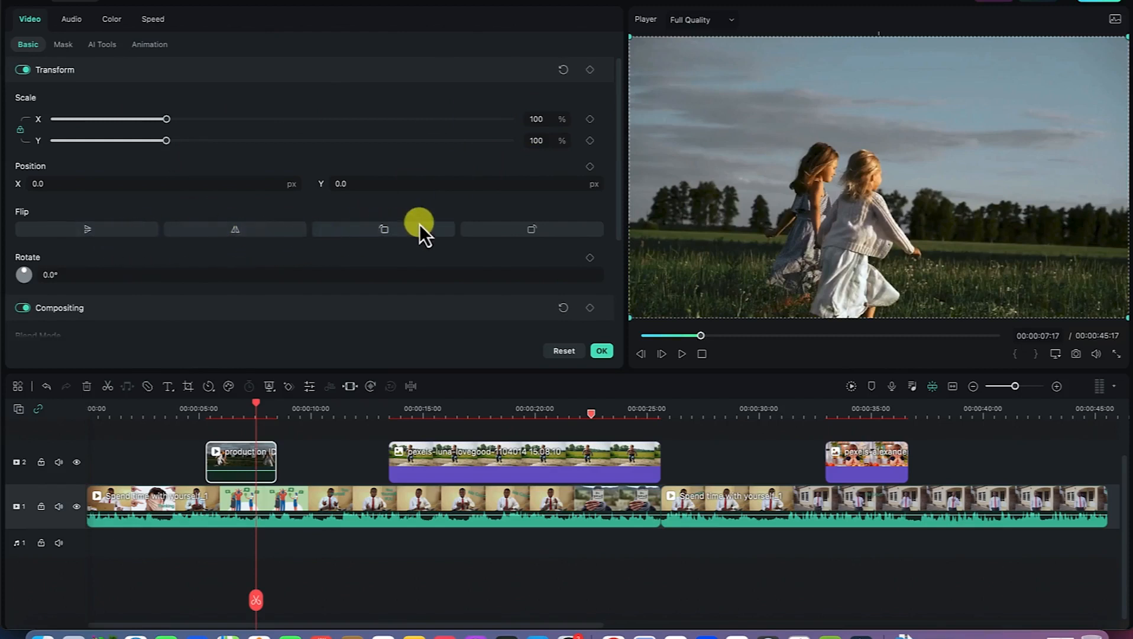
pyautogui.scroll(-1, 439, 269)
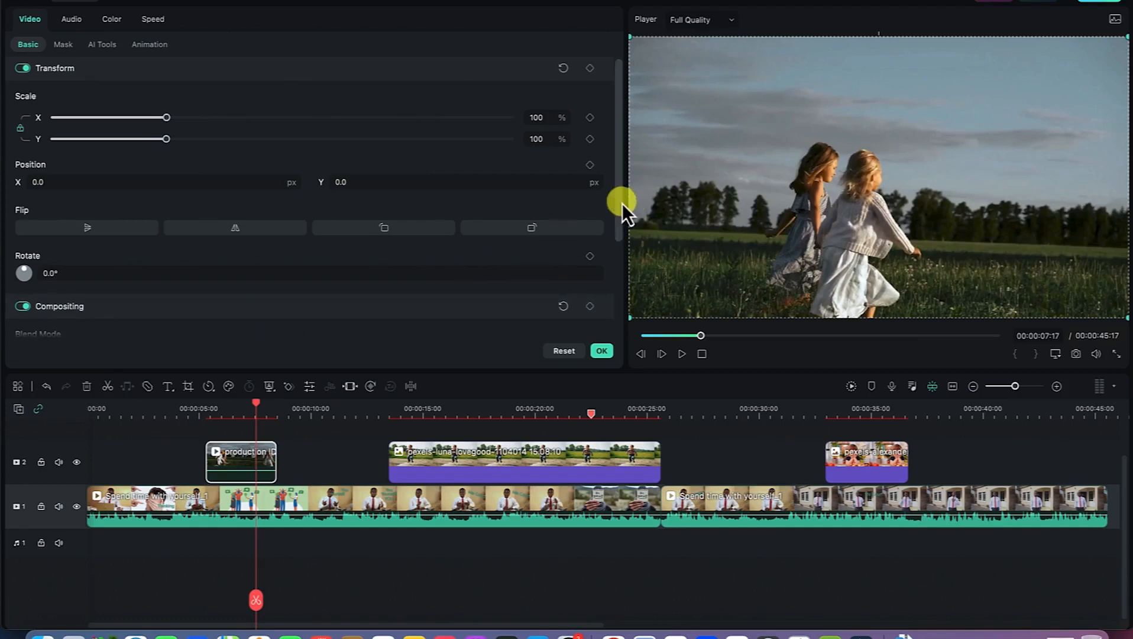
pyautogui.moveTo(620, 203); pyautogui.dragTo(618, 288)
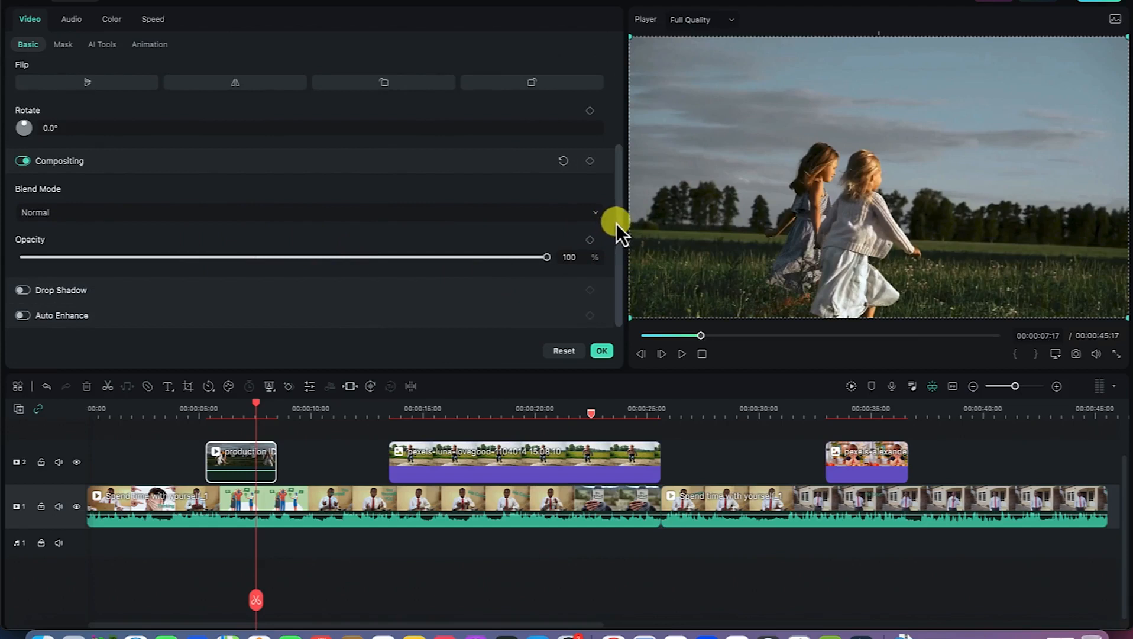
pyautogui.moveTo(616, 223); pyautogui.dragTo(656, 123)
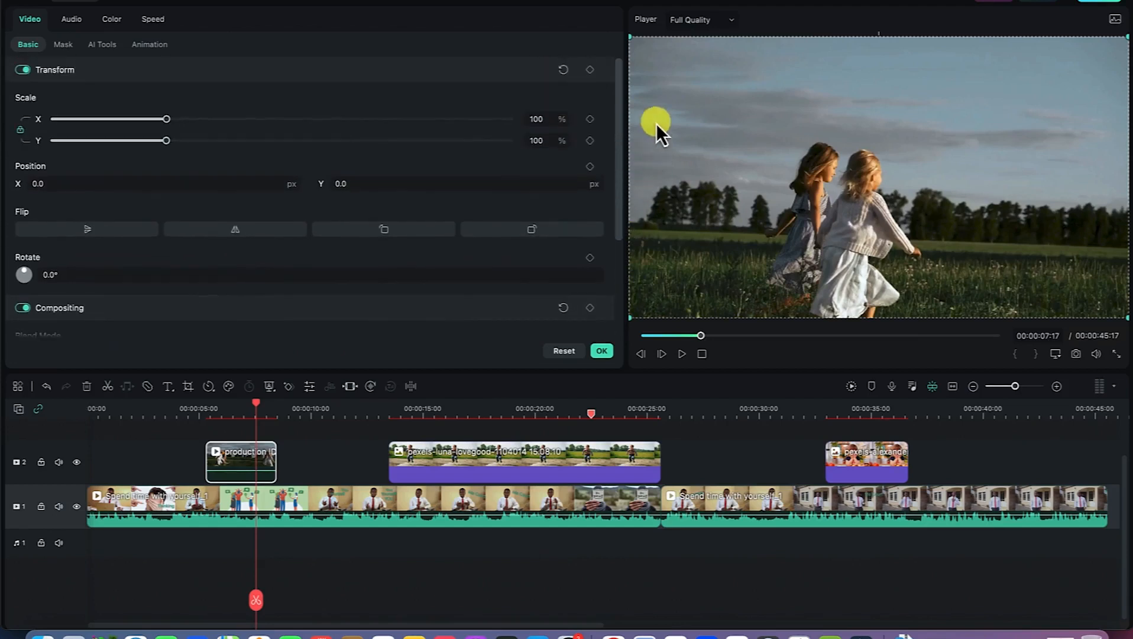
pyautogui.click(328, 456)
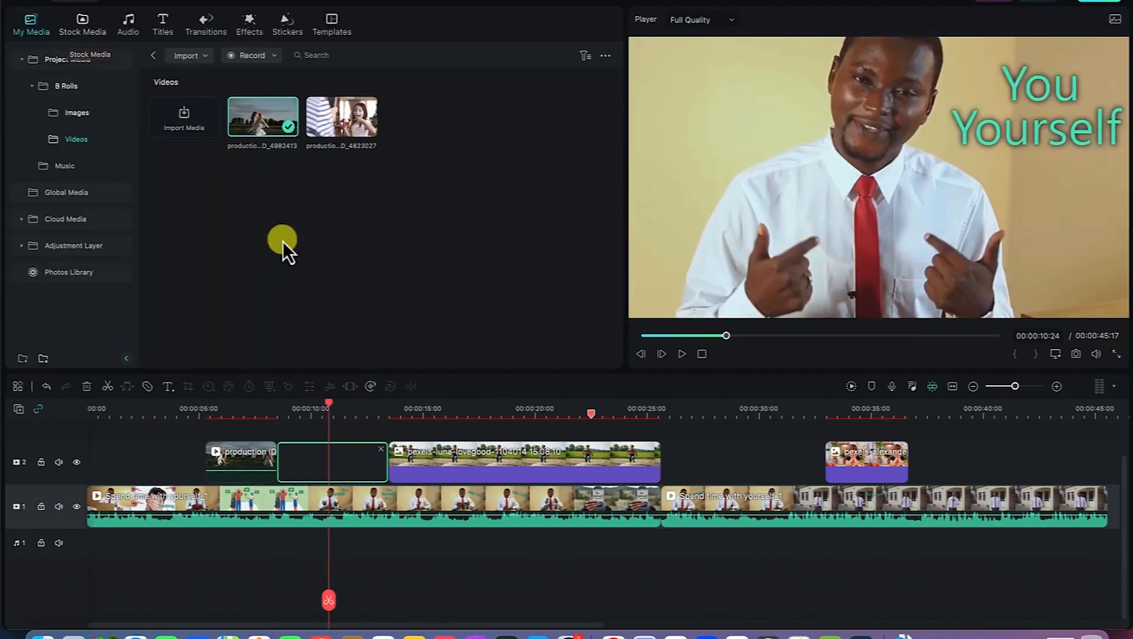
# Place production ID_4823027 on video track 2 starting at 00:00:38:27, and move the playhead to 00:00:42:00.
pyautogui.moveTo(346, 122); pyautogui.dragTo(980, 456)
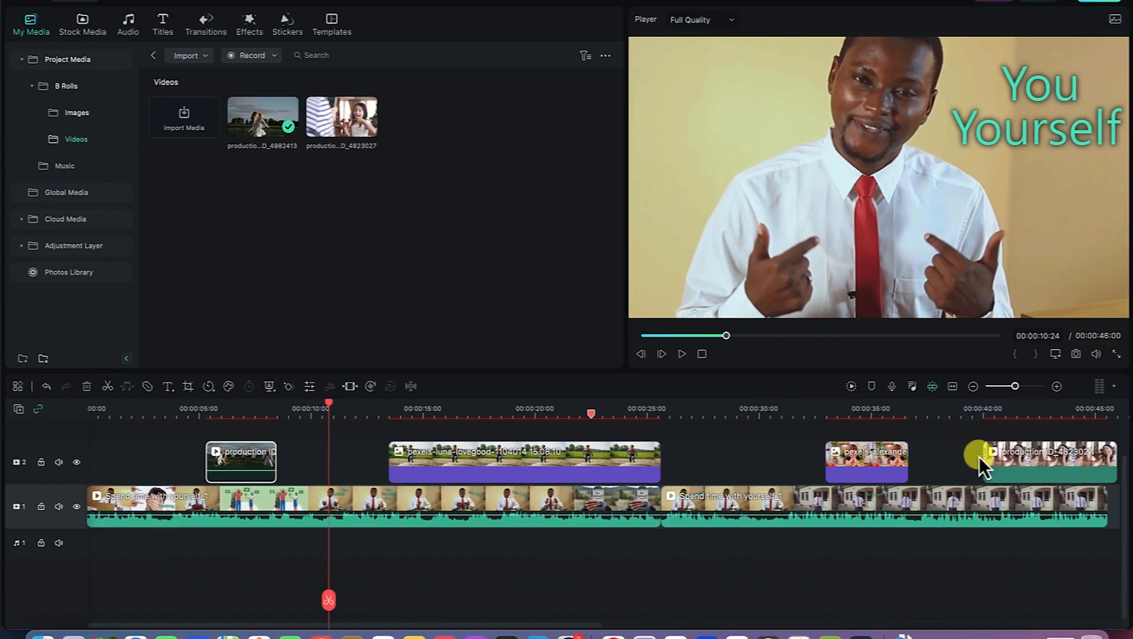
pyautogui.moveTo(1068, 461); pyautogui.dragTo(1041, 468)
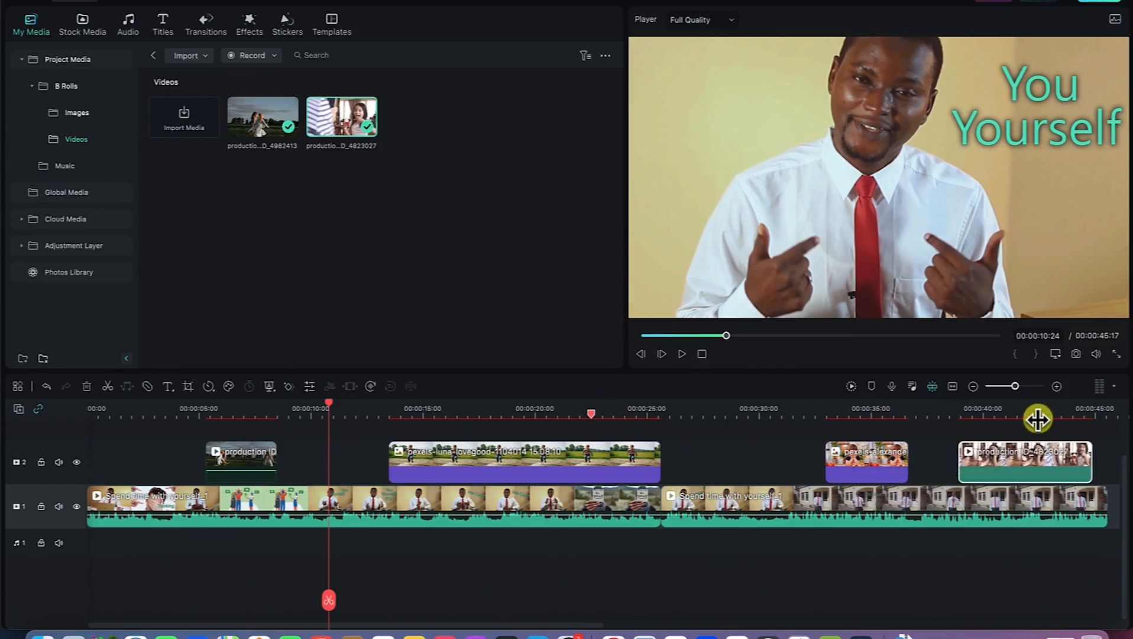
pyautogui.click(1038, 415)
pyautogui.moveTo(1038, 419)
pyautogui.mouseDown()
pyautogui.moveTo(1038, 399)
pyautogui.moveTo(1009, 407)
pyautogui.moveTo(1028, 409)
pyautogui.mouseUp()
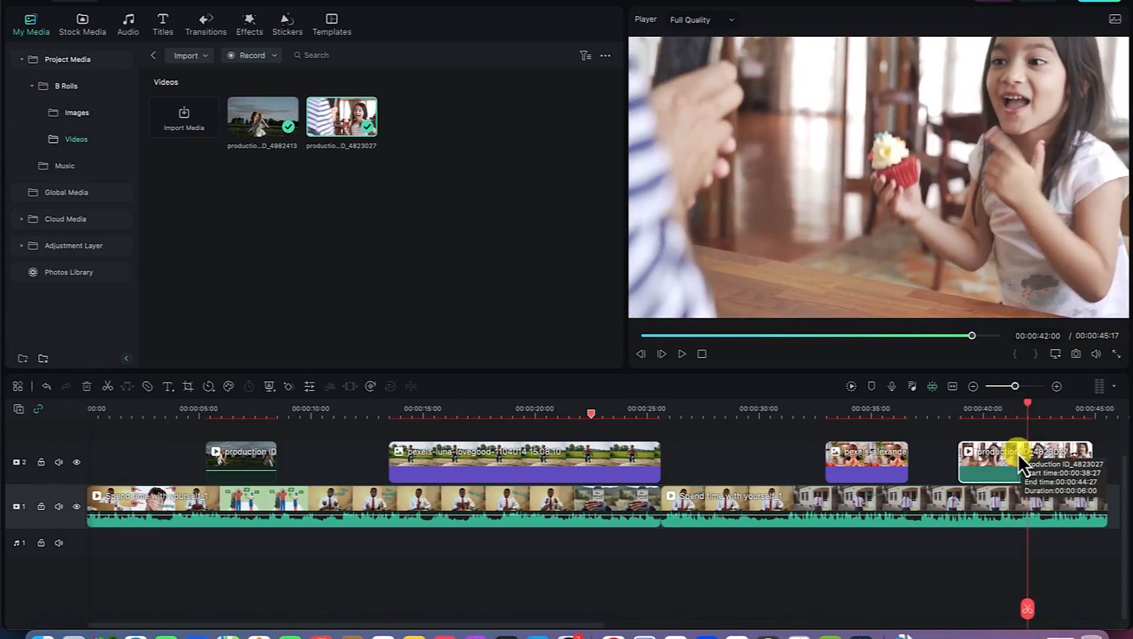
# Cut the production ID_4823027 clip with Quick Split at 00:00:41:29 and again about two seconds further on.
pyautogui.press('c')
pyautogui.click(1026, 463)
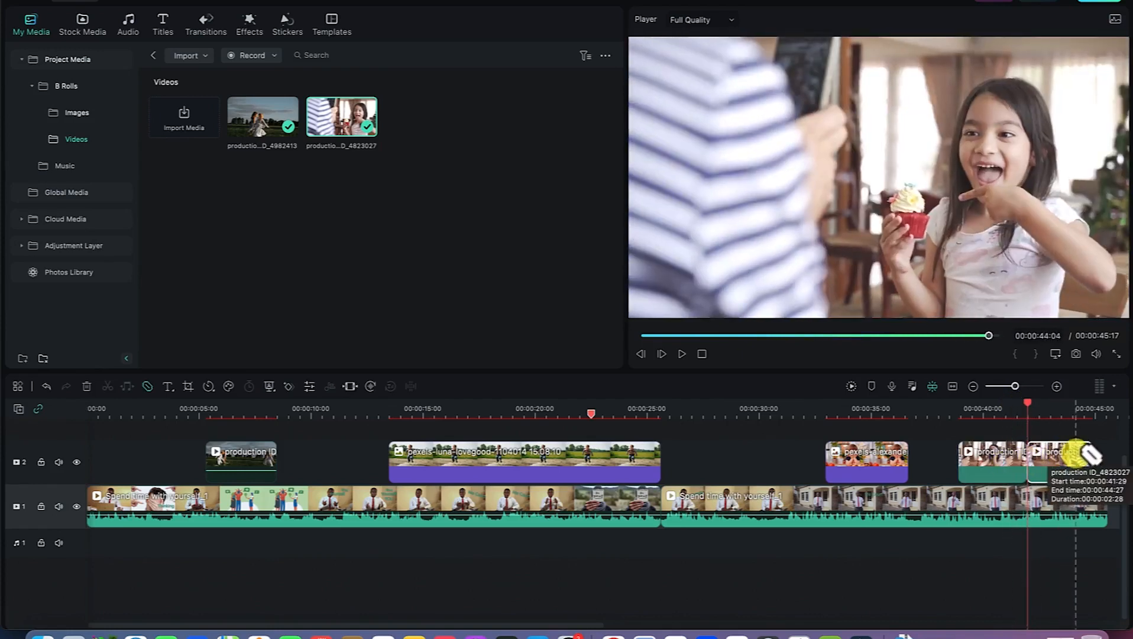
pyautogui.click(1070, 454)
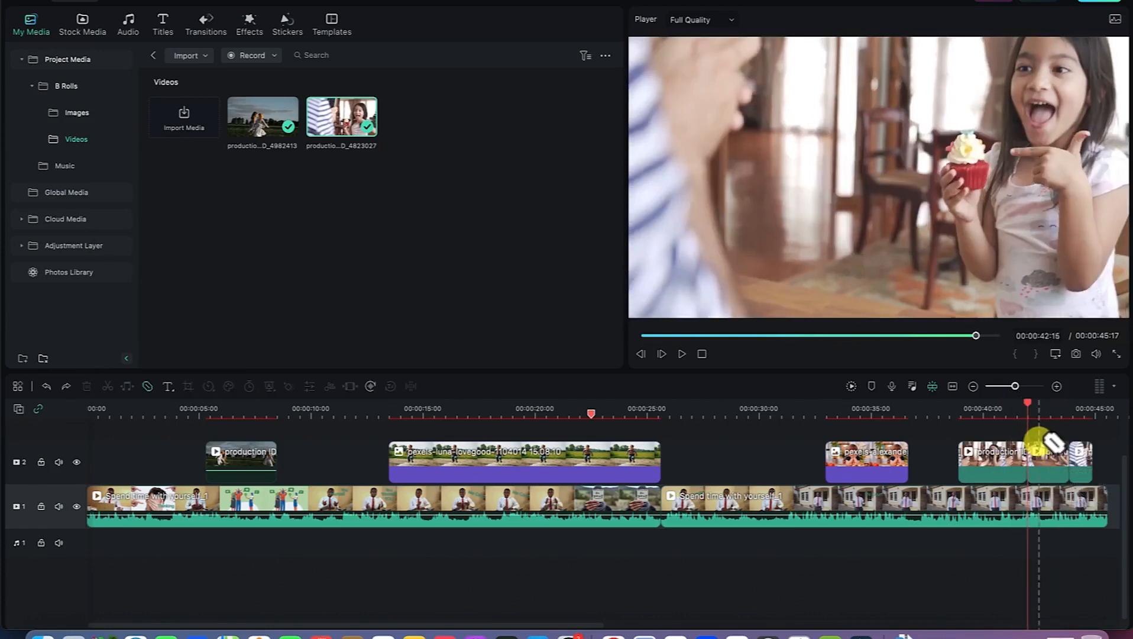
# Return to the Selection tool and delete the first and last segments of the production ID_4823027 clip, keeping its middle segment.
pyautogui.press('v')
pyautogui.click(1080, 458)
pyautogui.press('Delete')
pyautogui.click(998, 469)
pyautogui.press('Delete')
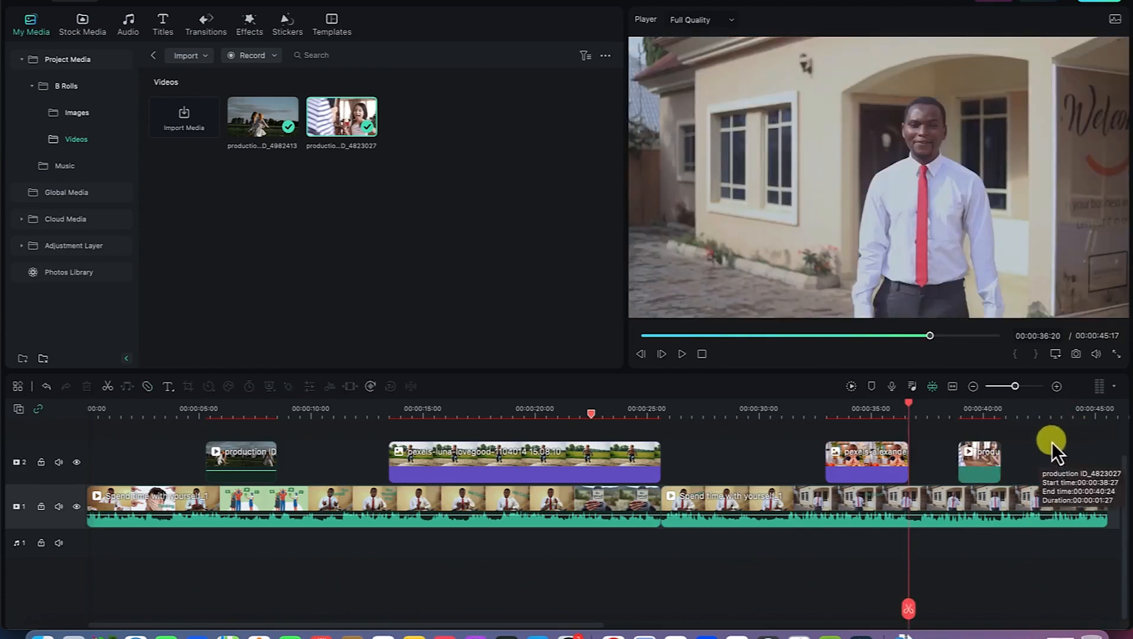
# Play the trimmed production ID_4823027 clip from 00:00:38:21 to 00:00:40:00, and scrub back to 00:00:15:05.
pyautogui.click(927, 408)
pyautogui.click(953, 411)
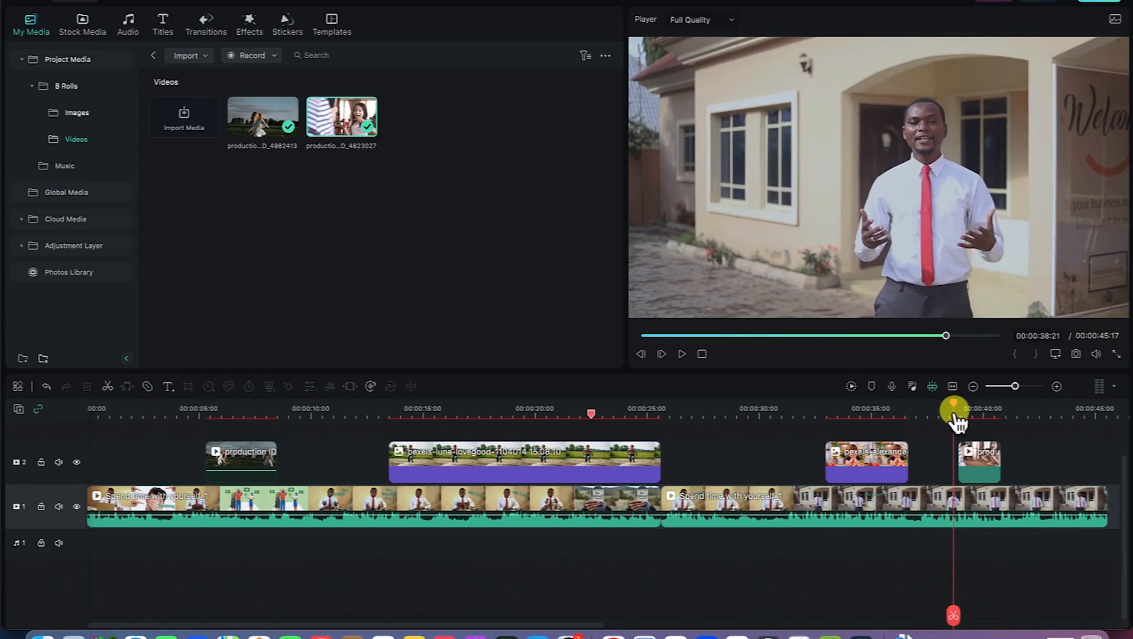
pyautogui.press('space')
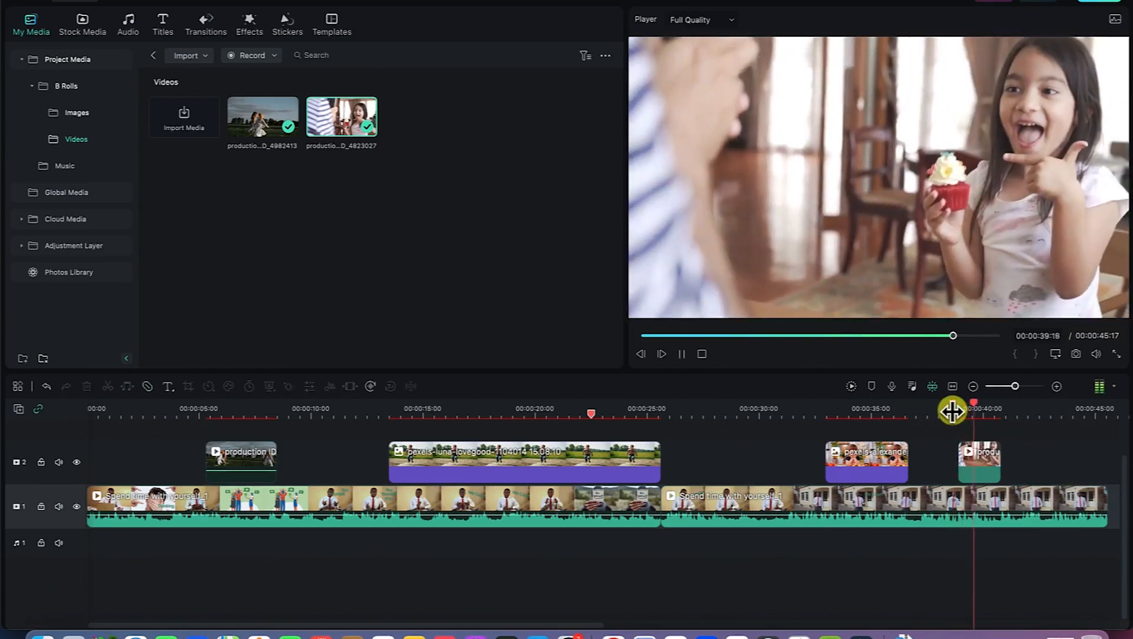
pyautogui.press('space')
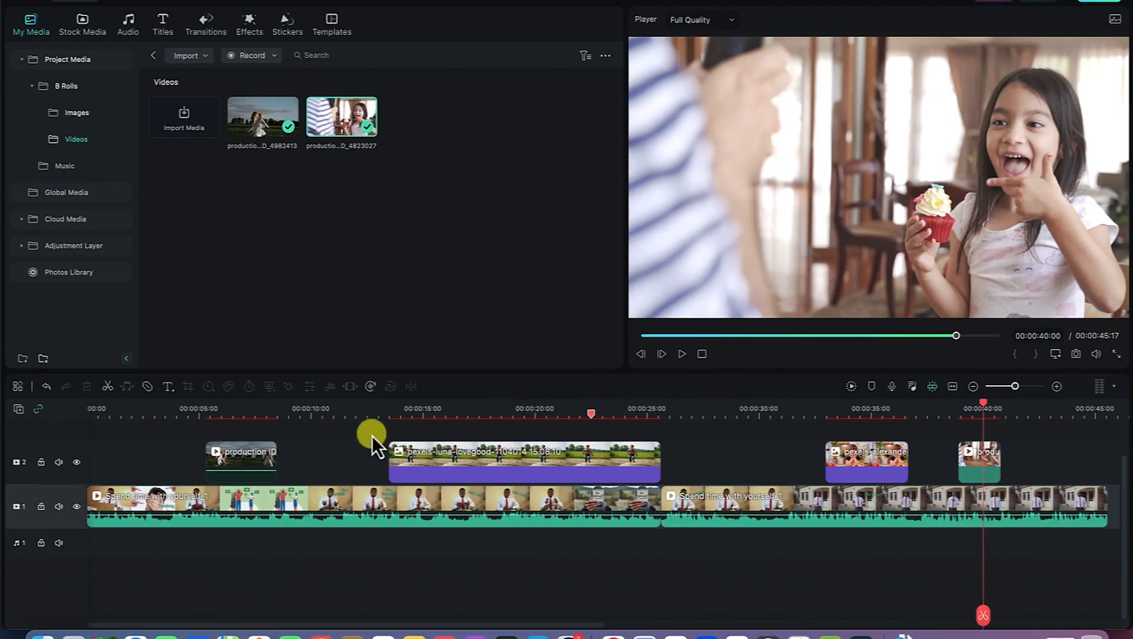
pyautogui.moveTo(984, 409); pyautogui.dragTo(411, 481)
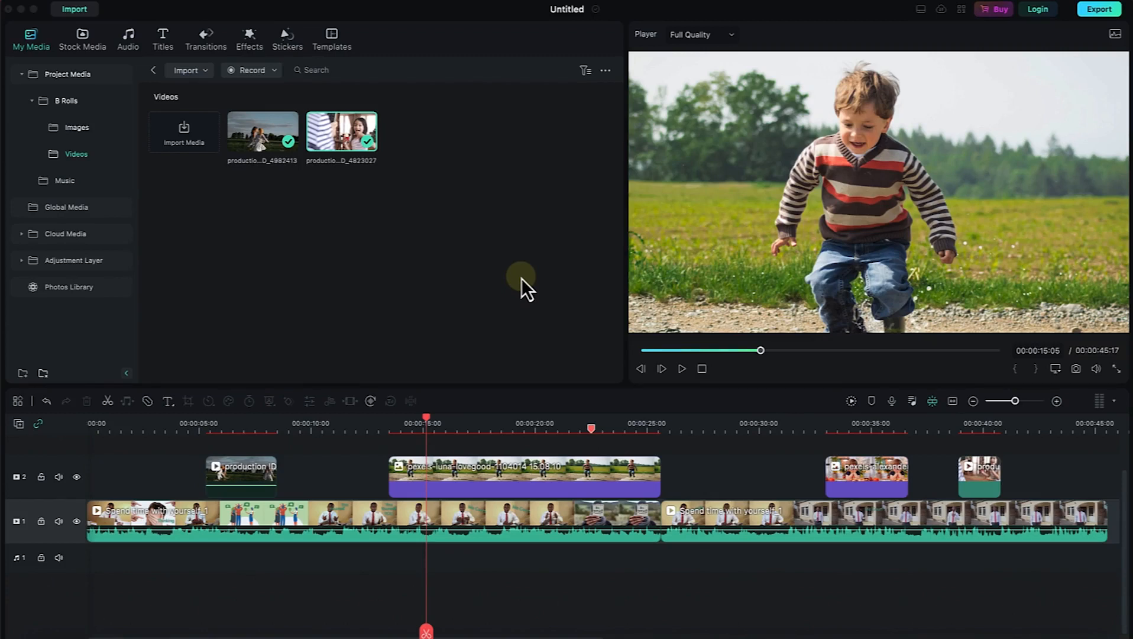
# Open the Music folder in Project Media and place lifelike-126735 at the start of audio track 1.
pyautogui.click(153, 70)
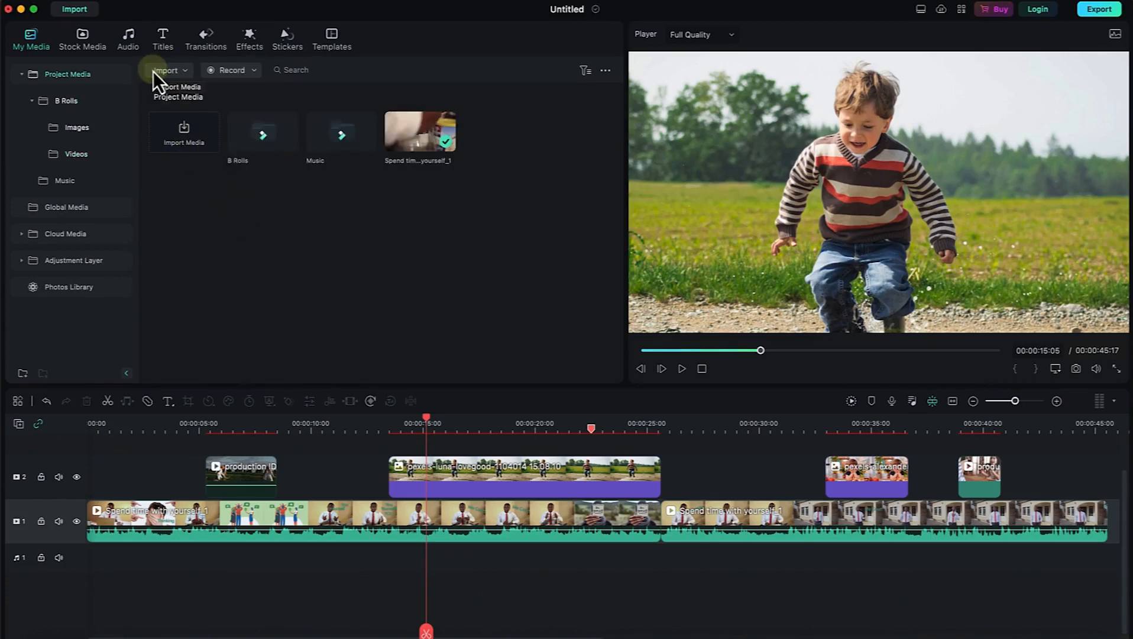
pyautogui.doubleClick(320, 139)
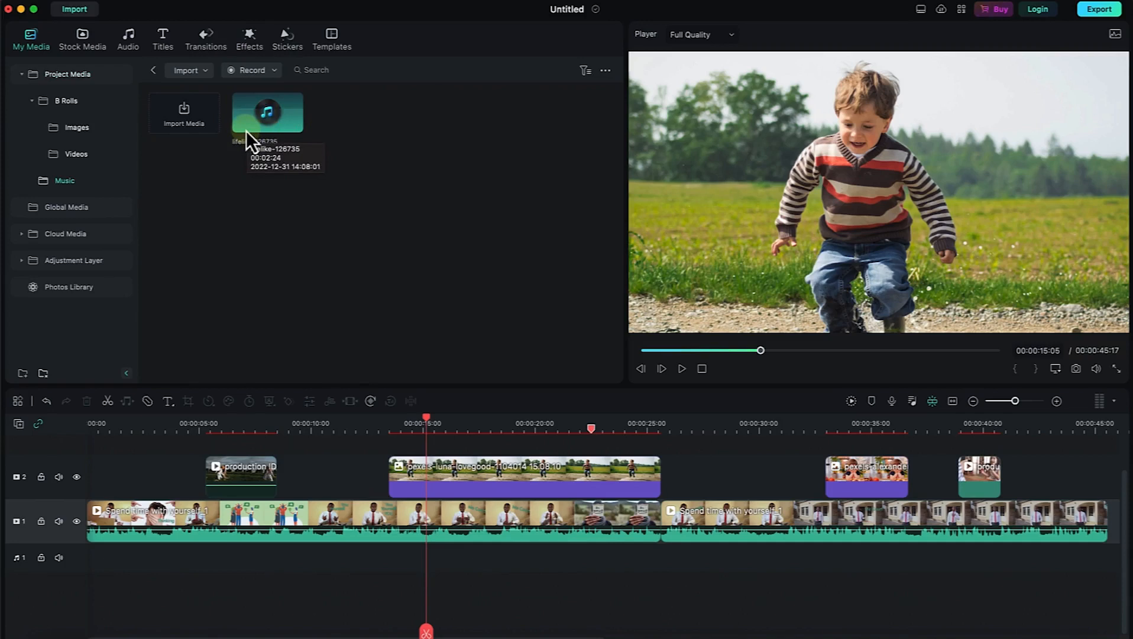
pyautogui.moveTo(246, 130); pyautogui.dragTo(86, 556)
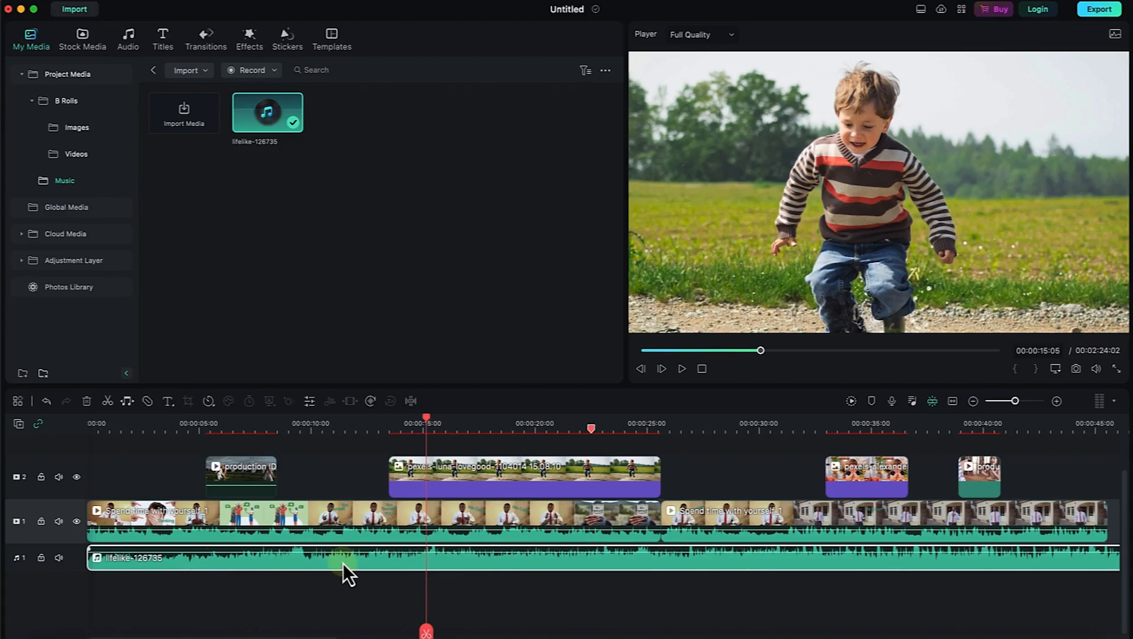
# Try trimming the end of the lifelike-126735 music clip back to the end of the main footage, and undo the trim.
pyautogui.moveTo(1015, 402); pyautogui.dragTo(1010, 403)
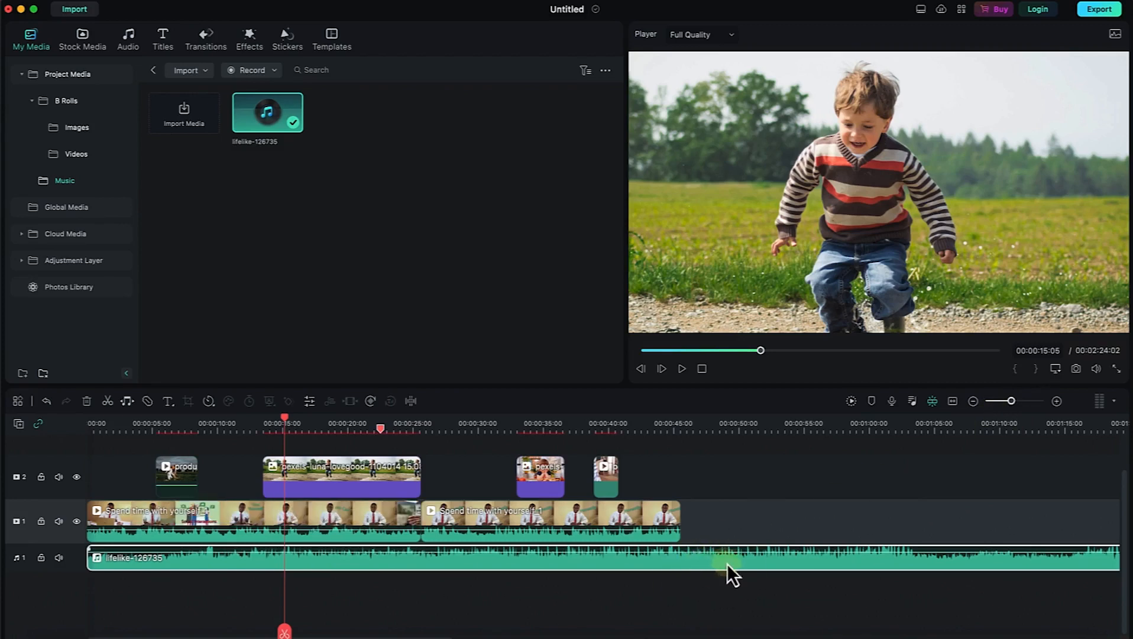
pyautogui.click(953, 405)
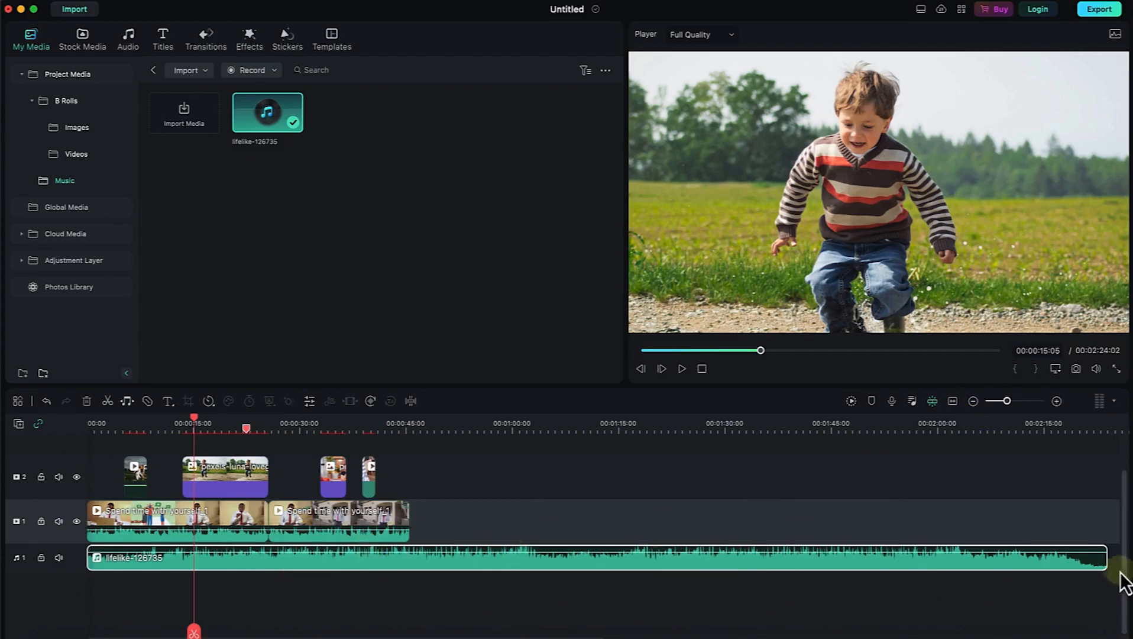
pyautogui.moveTo(1105, 557); pyautogui.dragTo(410, 580)
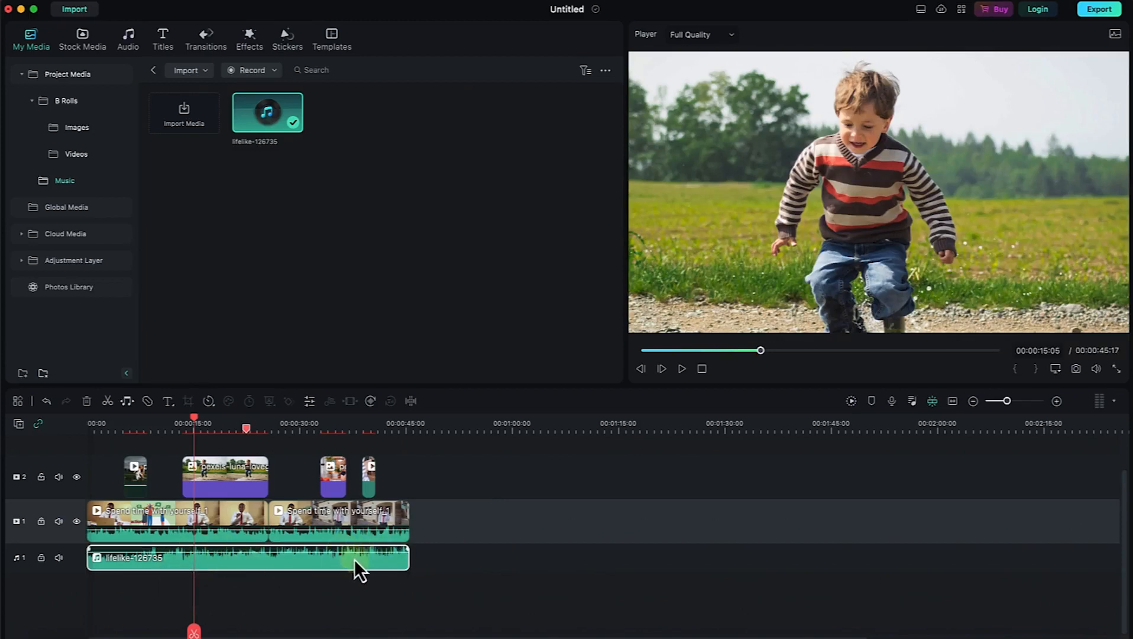
pyautogui.press('super+z')
# Cut the lifelike-126735 music with Quick Split at 00:00:45:16, where the main footage ends, and delete the excess segment.
pyautogui.press('c')
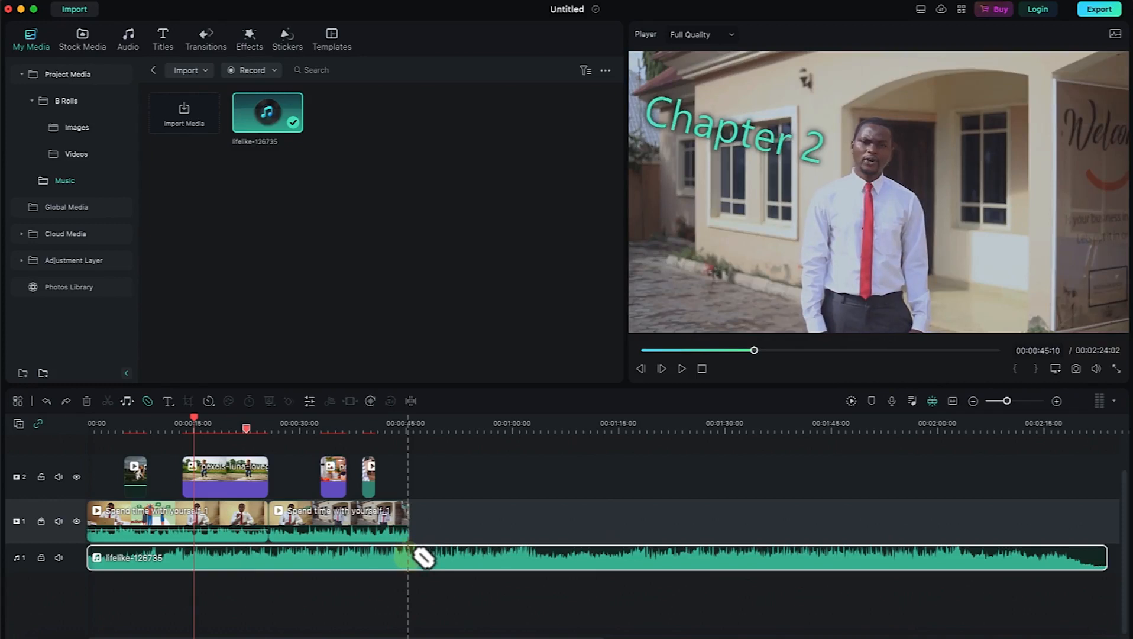
pyautogui.click(411, 557)
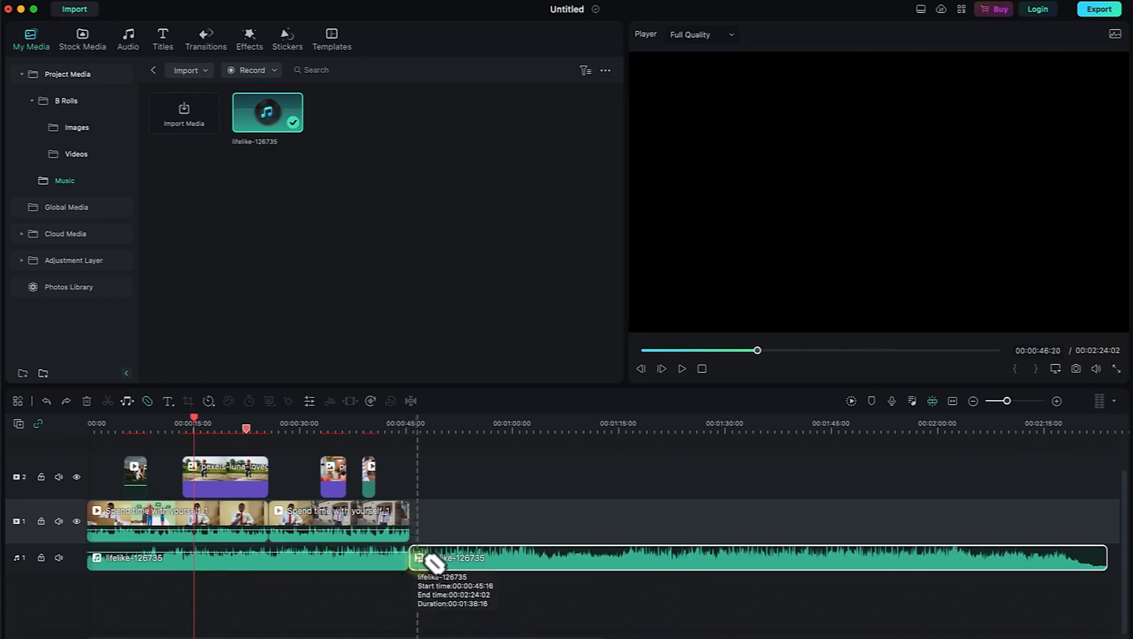
pyautogui.press('Escape')
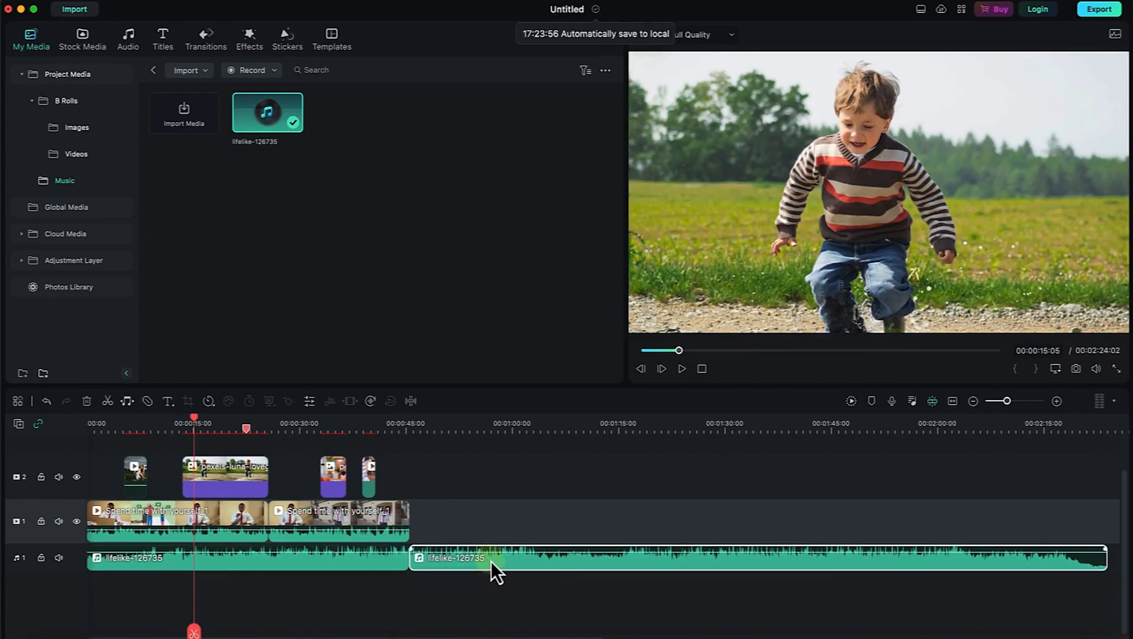
pyautogui.press('Delete')
pyautogui.click(331, 560)
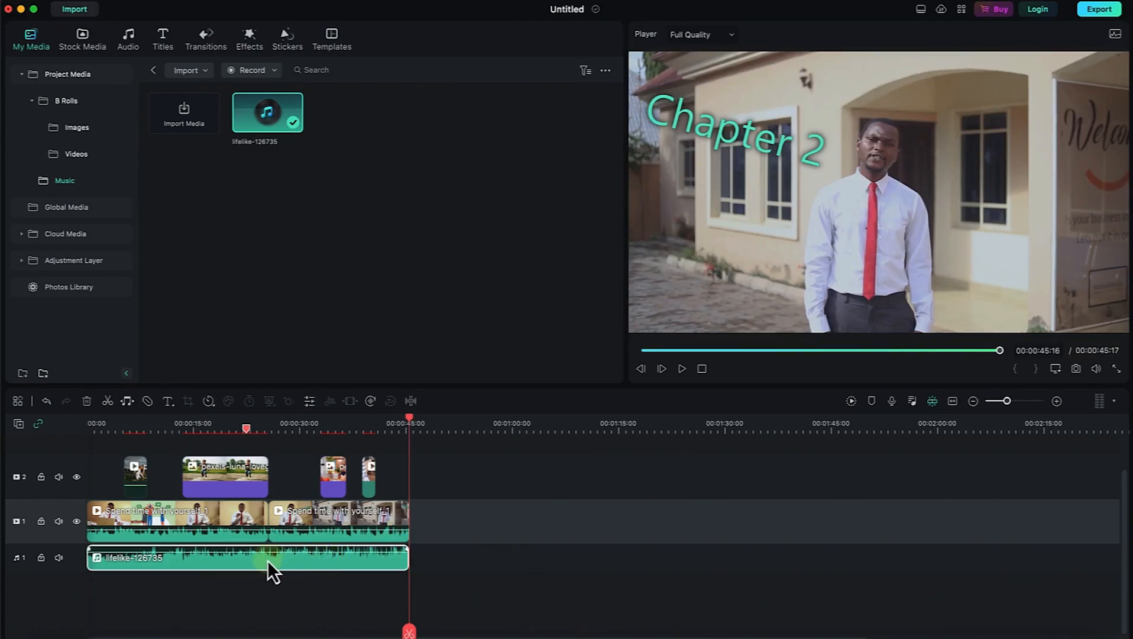
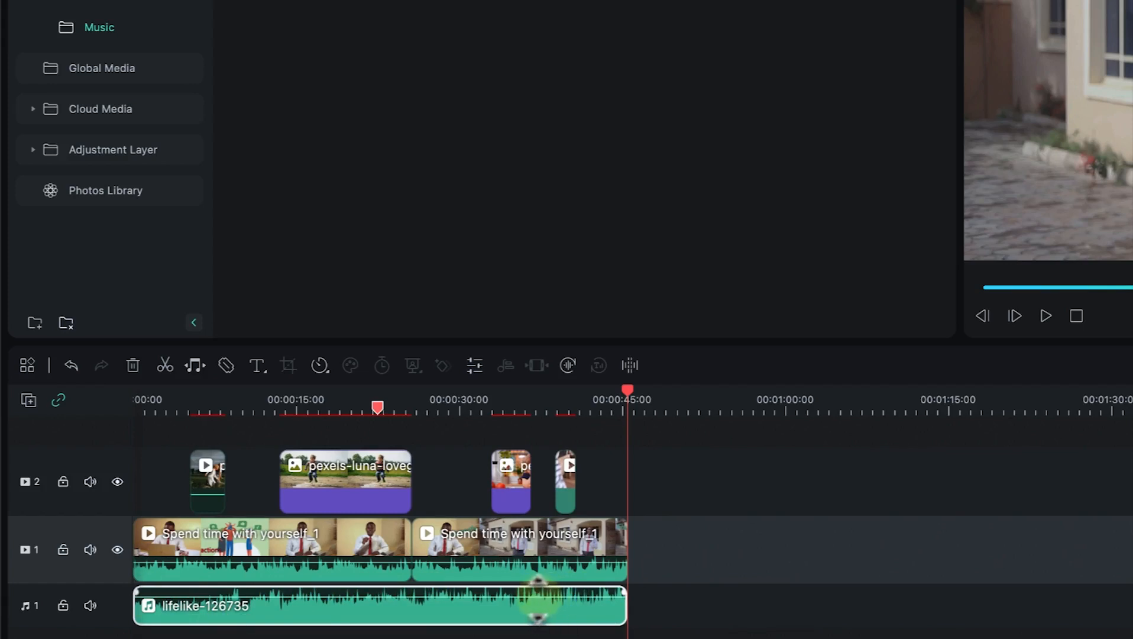
# Lower the lifelike-126735 clip's volume on its timeline volume line, first down to -59.97 dB and partway back up.
pyautogui.moveTo(537, 598)
pyautogui.mouseDown()
pyautogui.moveTo(536, 621)
pyautogui.moveTo(536, 598)
pyautogui.mouseUp()
pyautogui.moveTo(536, 604); pyautogui.dragTo(530, 620)
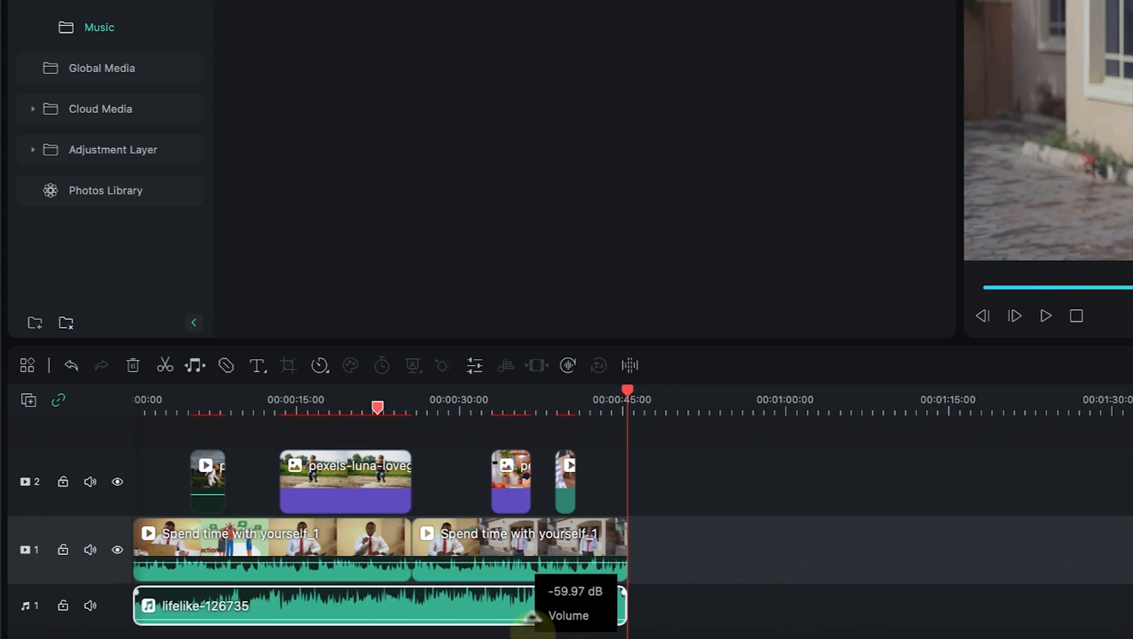
pyautogui.moveTo(532, 618)
pyautogui.mouseDown()
pyautogui.moveTo(526, 586)
pyautogui.moveTo(529, 606)
pyautogui.mouseUp()
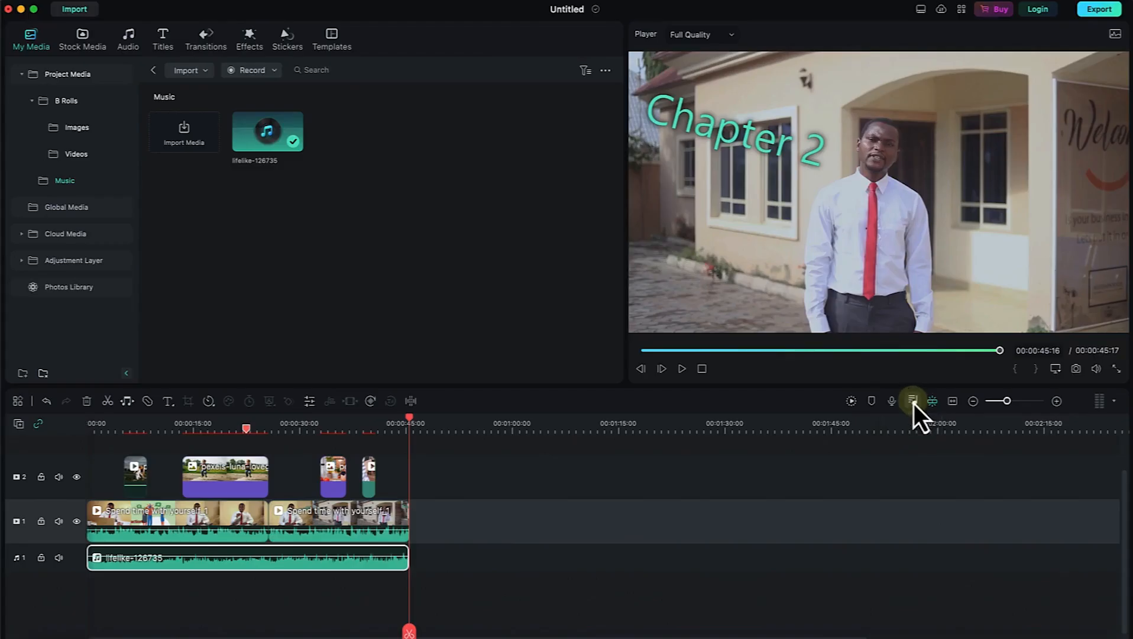
# Lower the Audio 1 track to about -41.9 dB in the Audio Mixer and accept the change.
pyautogui.click(912, 402)
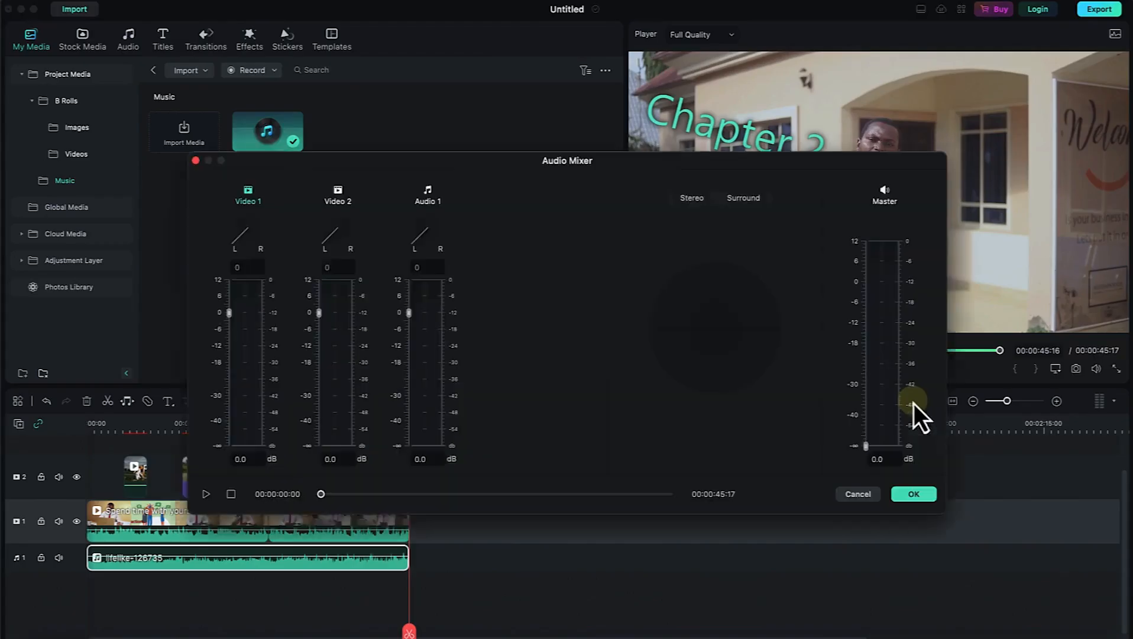
pyautogui.moveTo(492, 159); pyautogui.dragTo(640, 96)
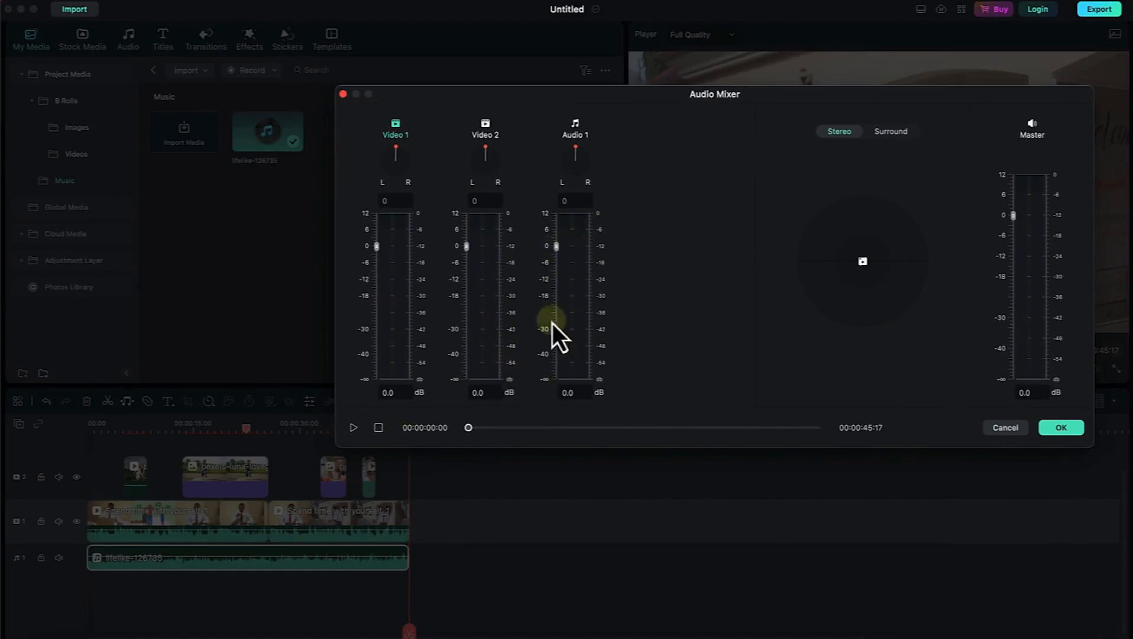
pyautogui.moveTo(558, 251); pyautogui.dragTo(553, 289)
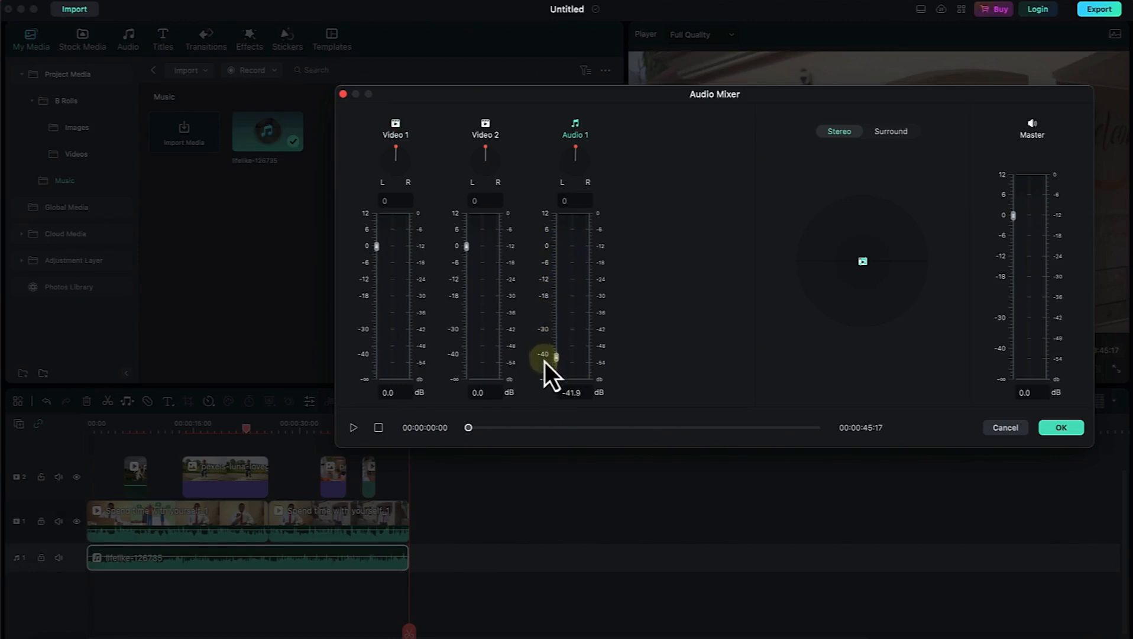
pyautogui.click(1062, 427)
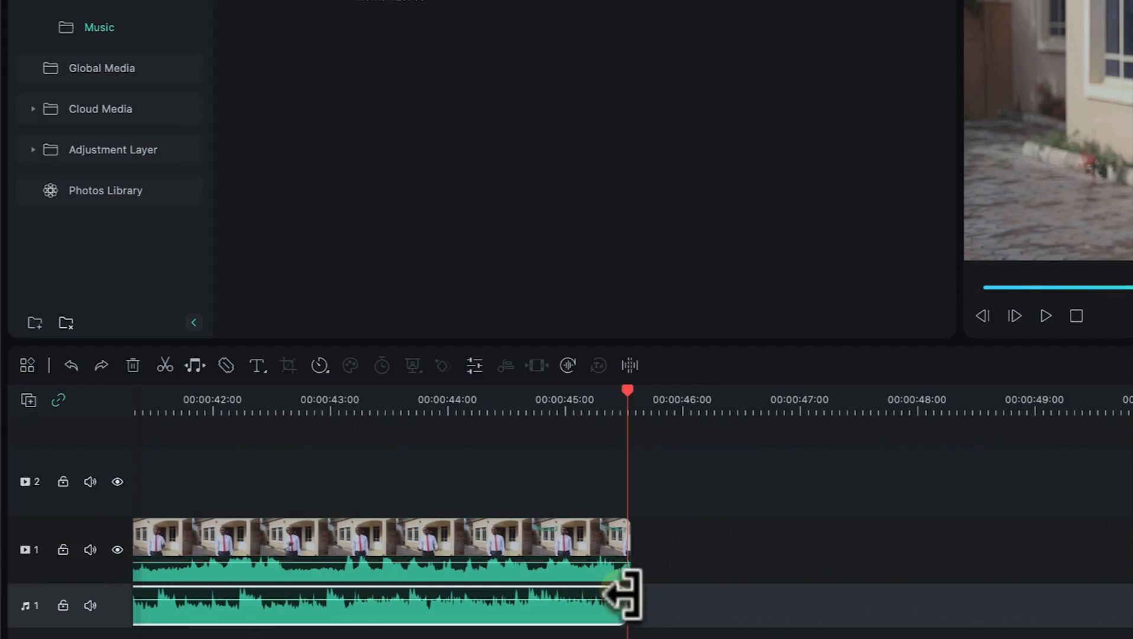
# Add a short fade-out to the end of the lifelike-126735 music clip on audio track 1.
pyautogui.moveTo(622, 592); pyautogui.dragTo(527, 592)
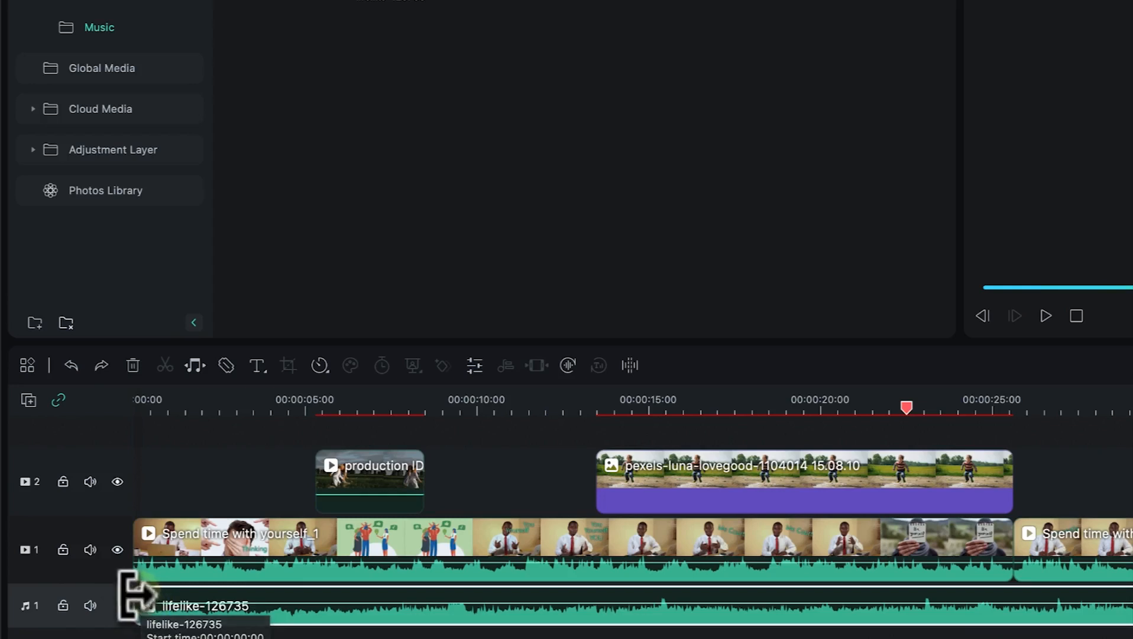
# Set the lifelike-126735 music clip's fade-in to 2.5 s and its fade-out to 3.0 s.
pyautogui.moveTo(134, 588); pyautogui.dragTo(198, 618)
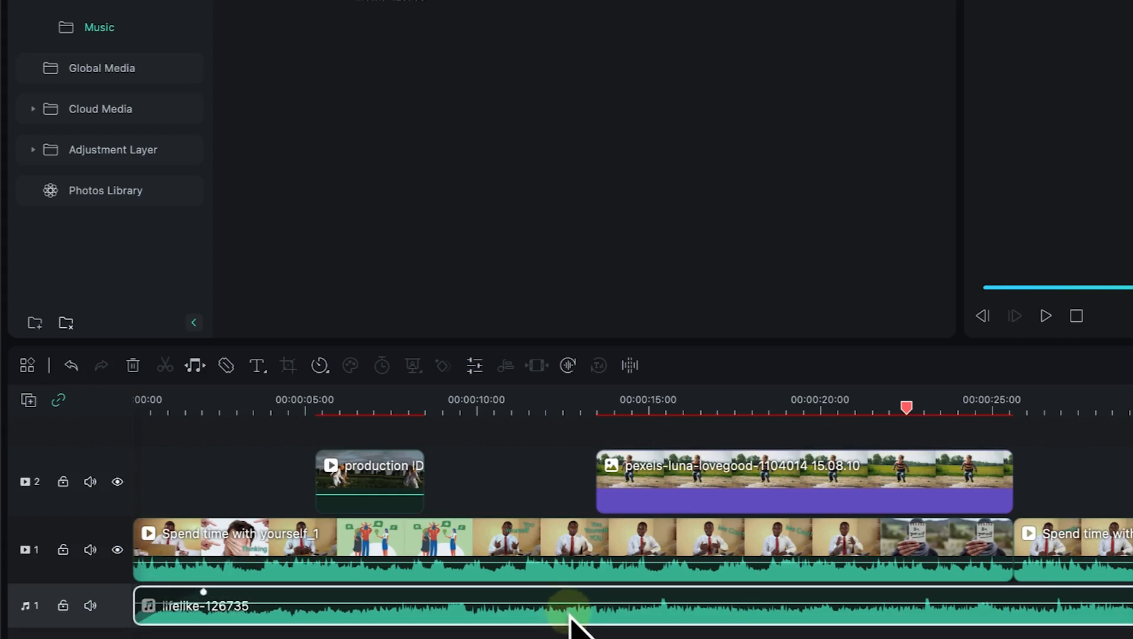
pyautogui.click(475, 367)
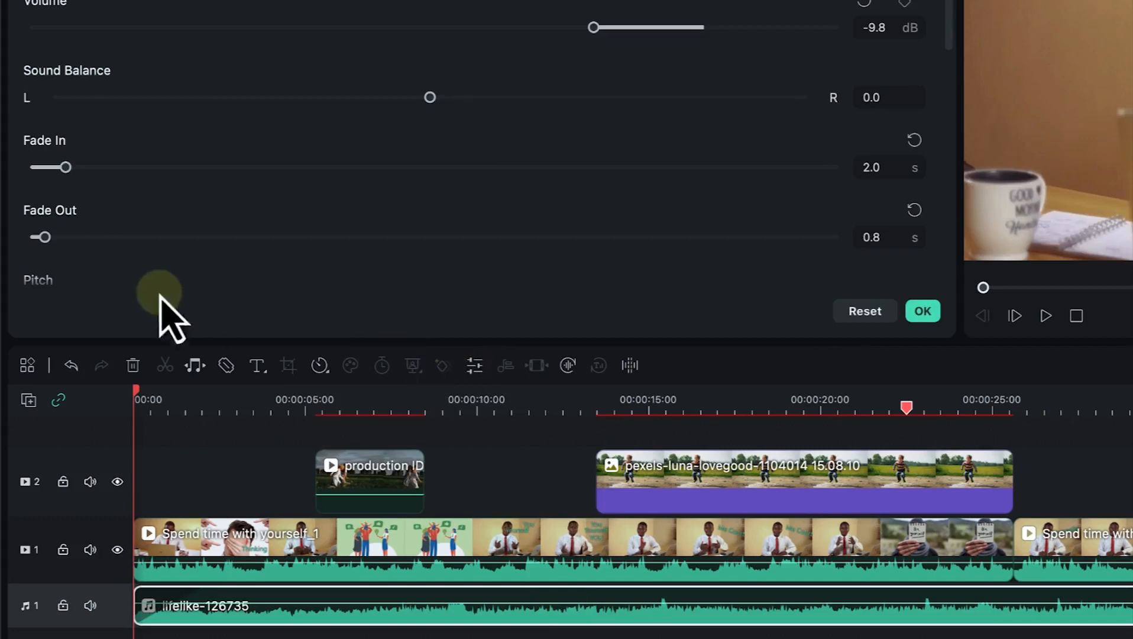
pyautogui.moveTo(67, 171); pyautogui.dragTo(101, 245)
pyautogui.click(153, 618)
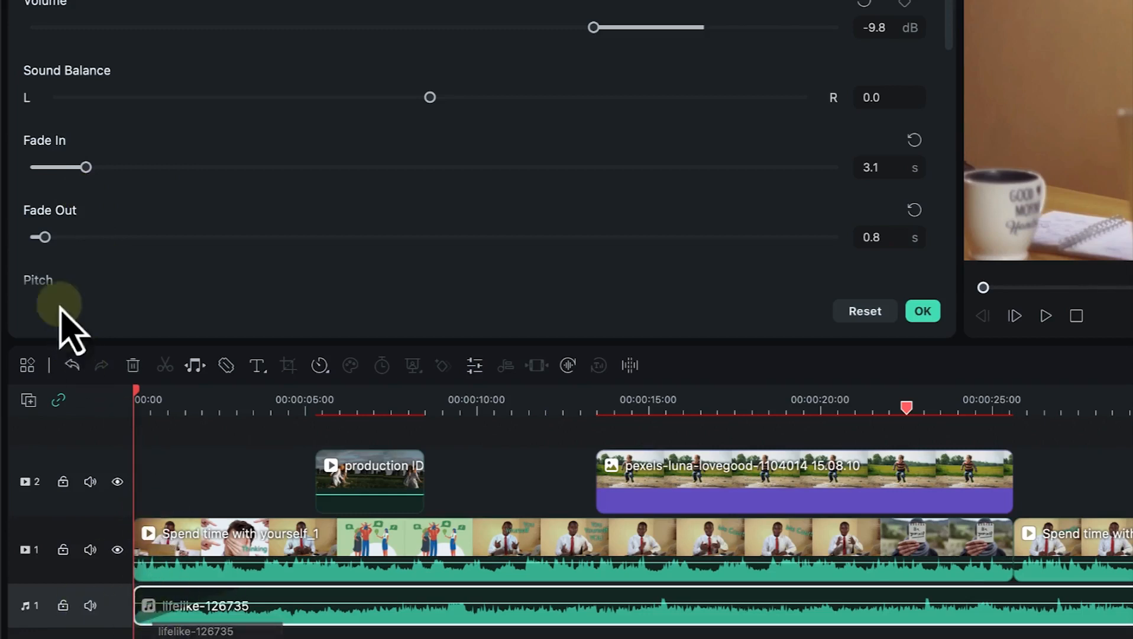
pyautogui.moveTo(84, 172); pyautogui.dragTo(59, 181)
pyautogui.moveTo(44, 237); pyautogui.dragTo(126, 259)
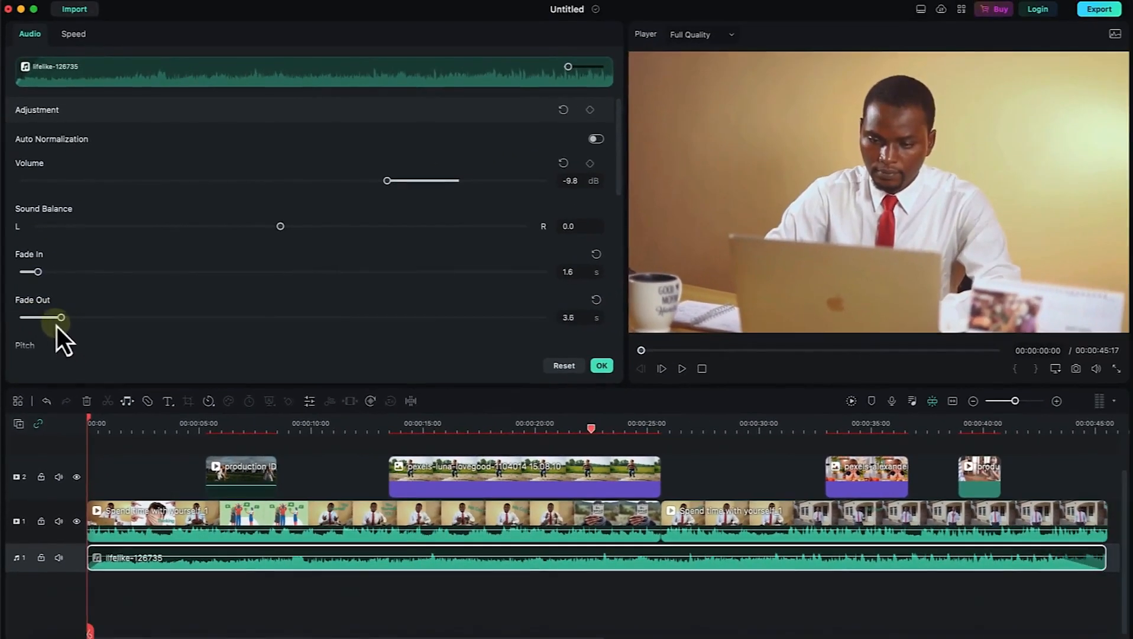
pyautogui.moveTo(57, 326); pyautogui.dragTo(48, 326)
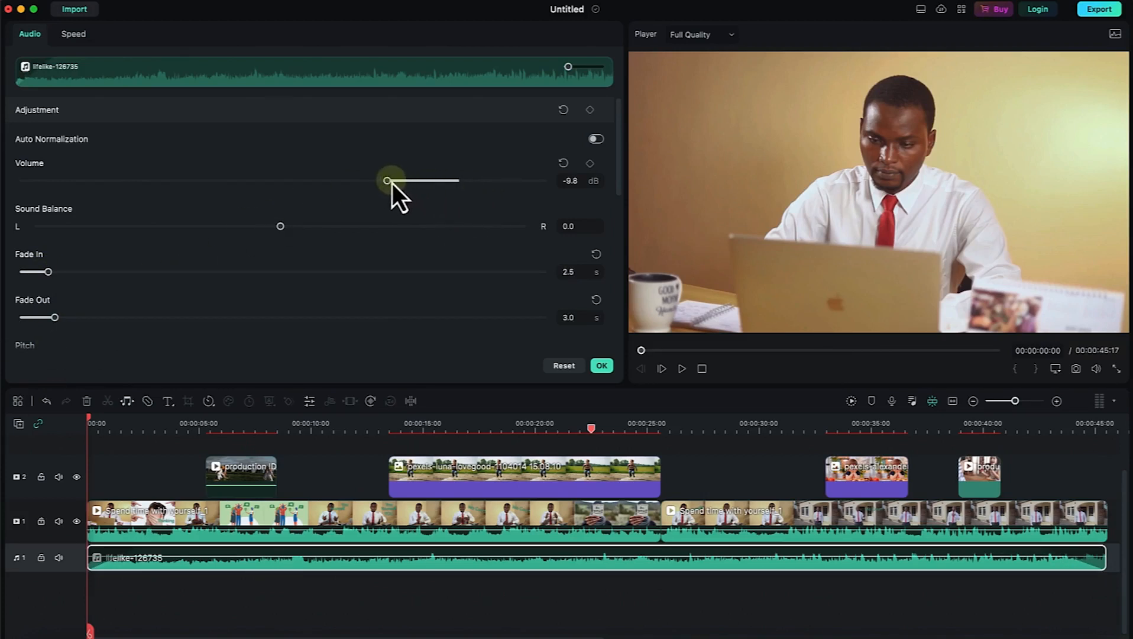
# Enable DeReverb for the lifelike-126735 music clip and lower its amount to about 57.
pyautogui.scroll(-3, 281, 281)
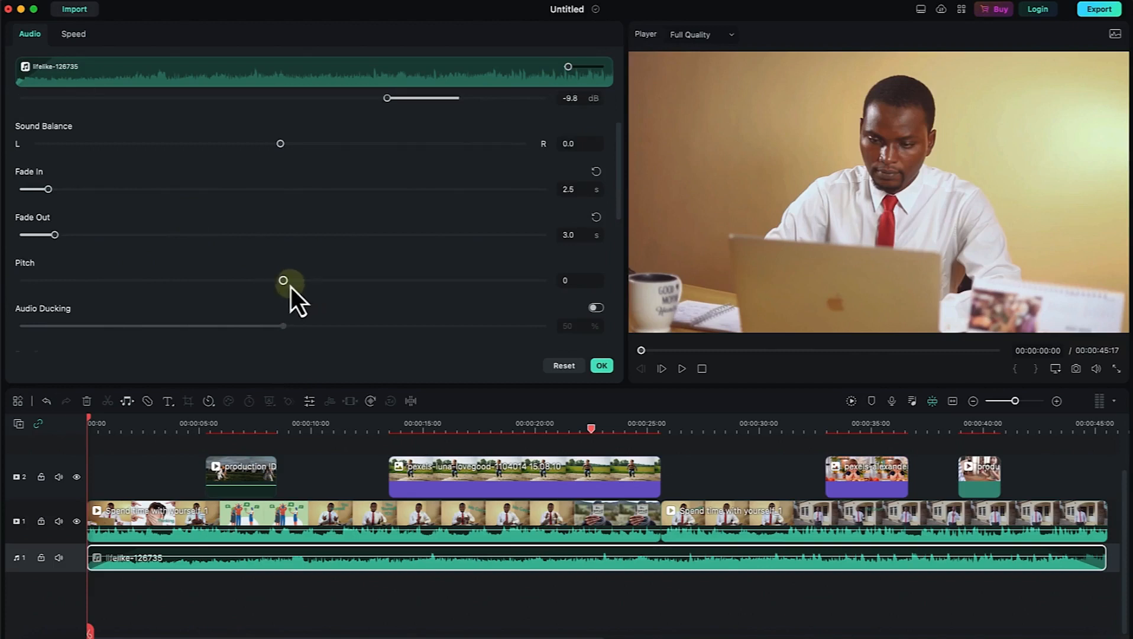
pyautogui.scroll(-4, 298, 304)
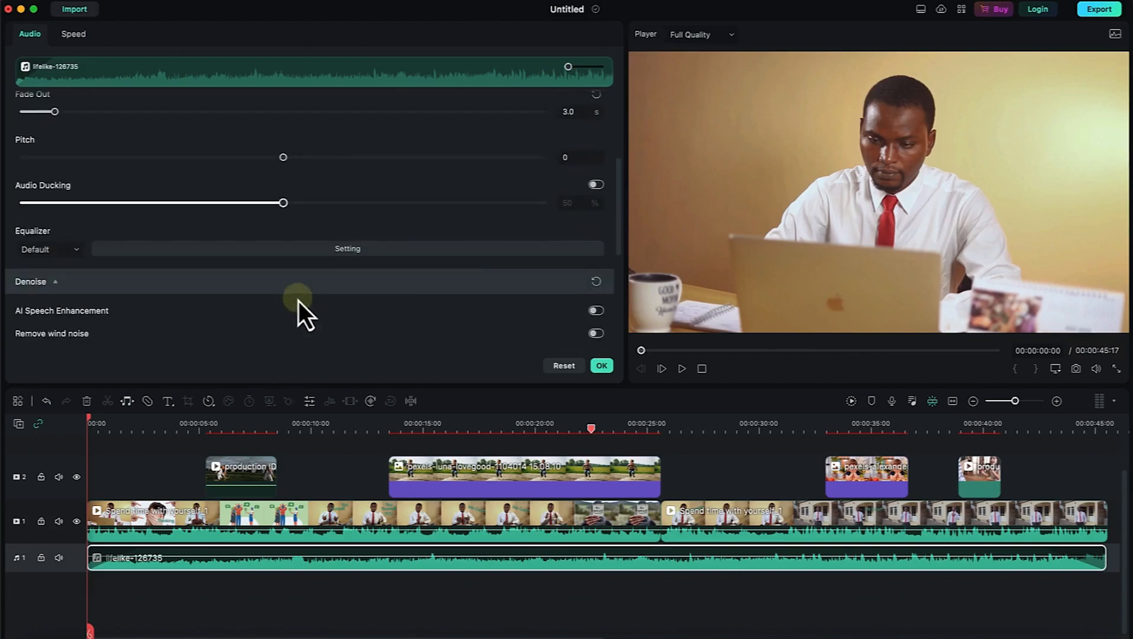
pyautogui.scroll(-1, 298, 301)
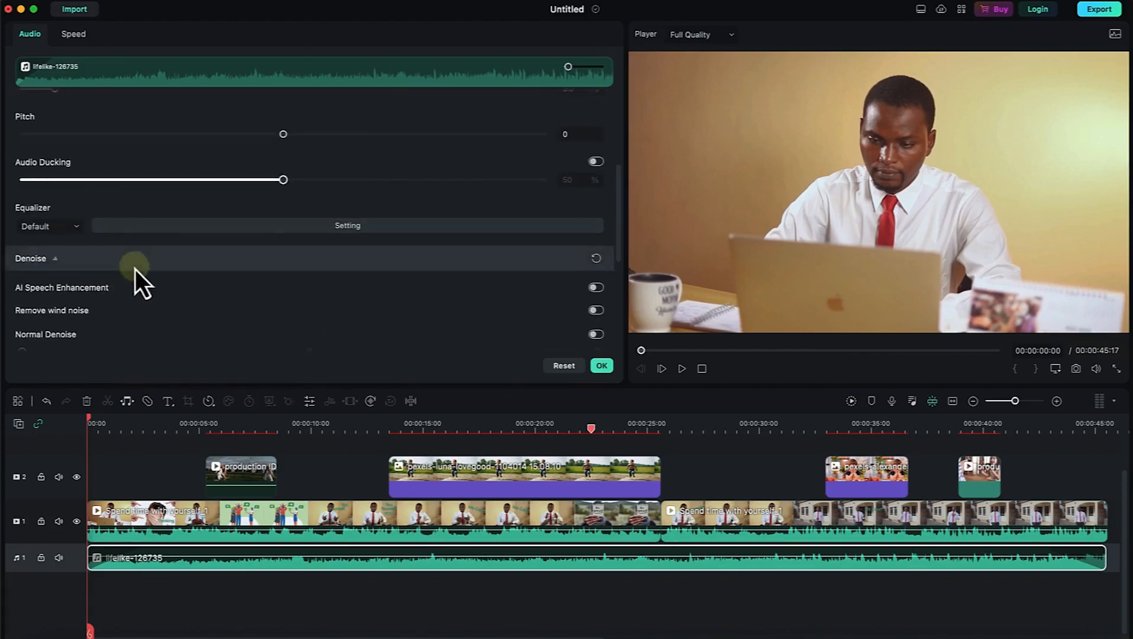
pyautogui.scroll(-4, 195, 323)
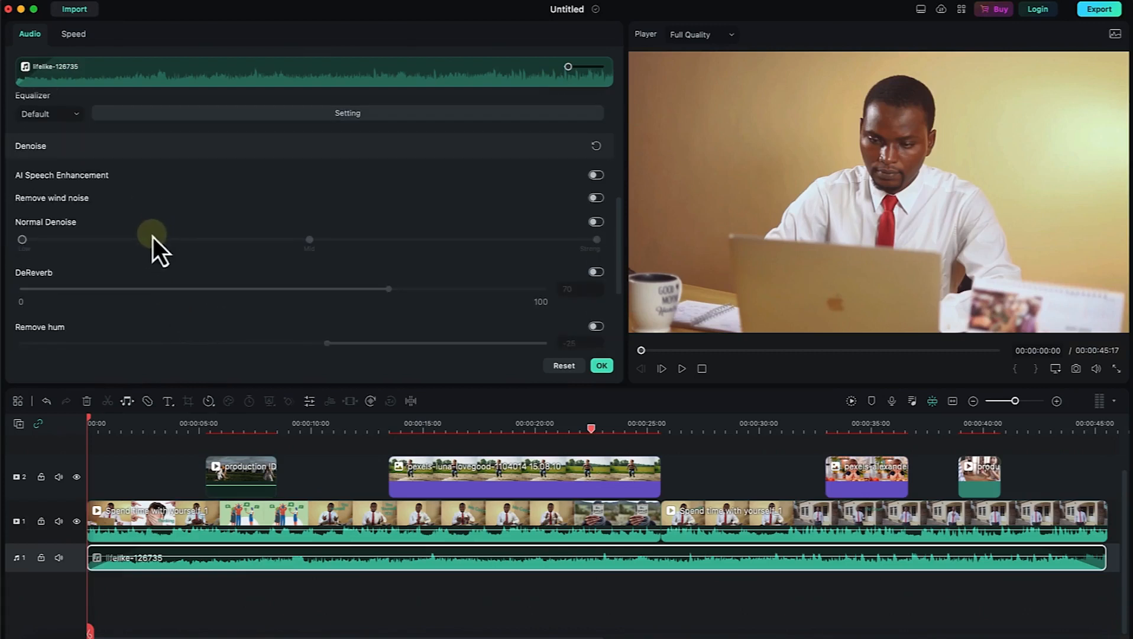
pyautogui.scroll(-2, 152, 242)
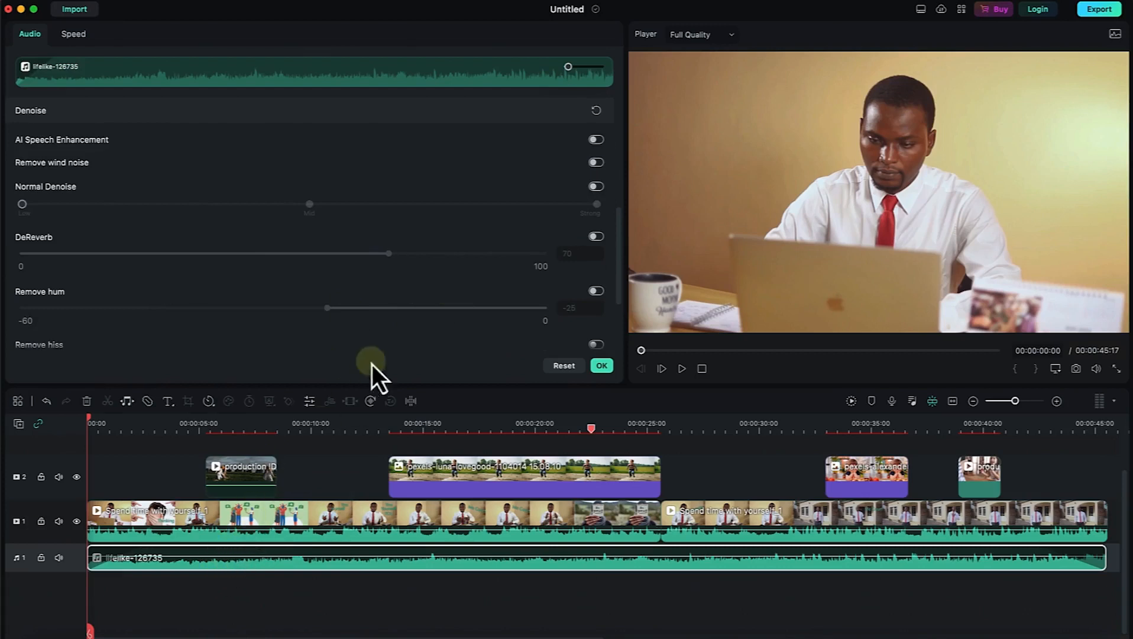
pyautogui.moveTo(391, 254); pyautogui.dragTo(232, 261)
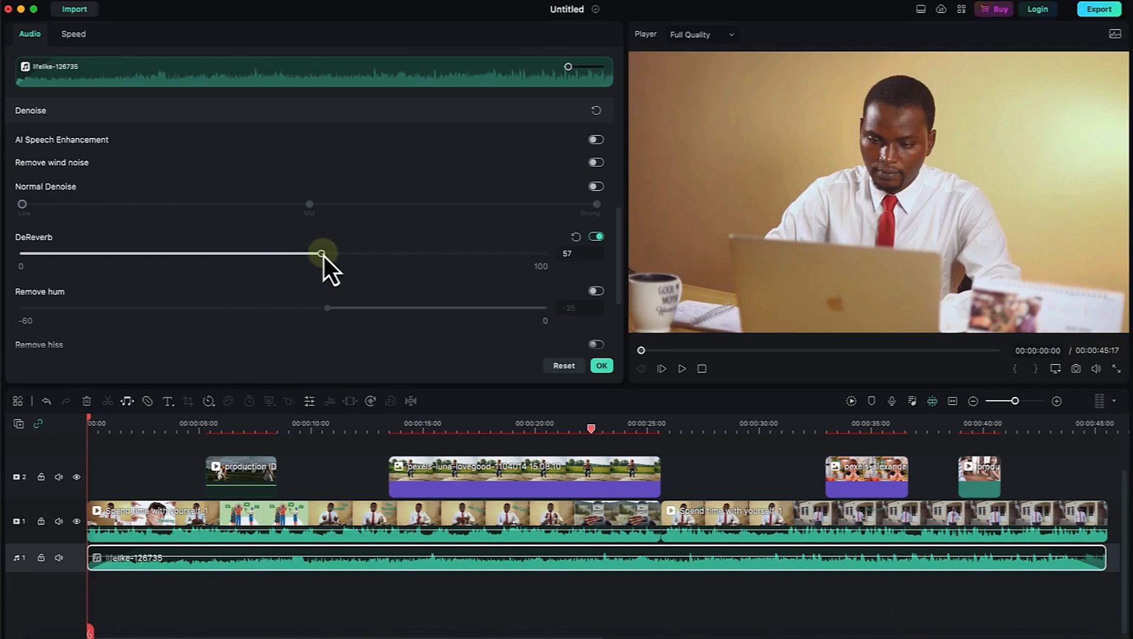
pyautogui.moveTo(323, 257); pyautogui.dragTo(312, 262)
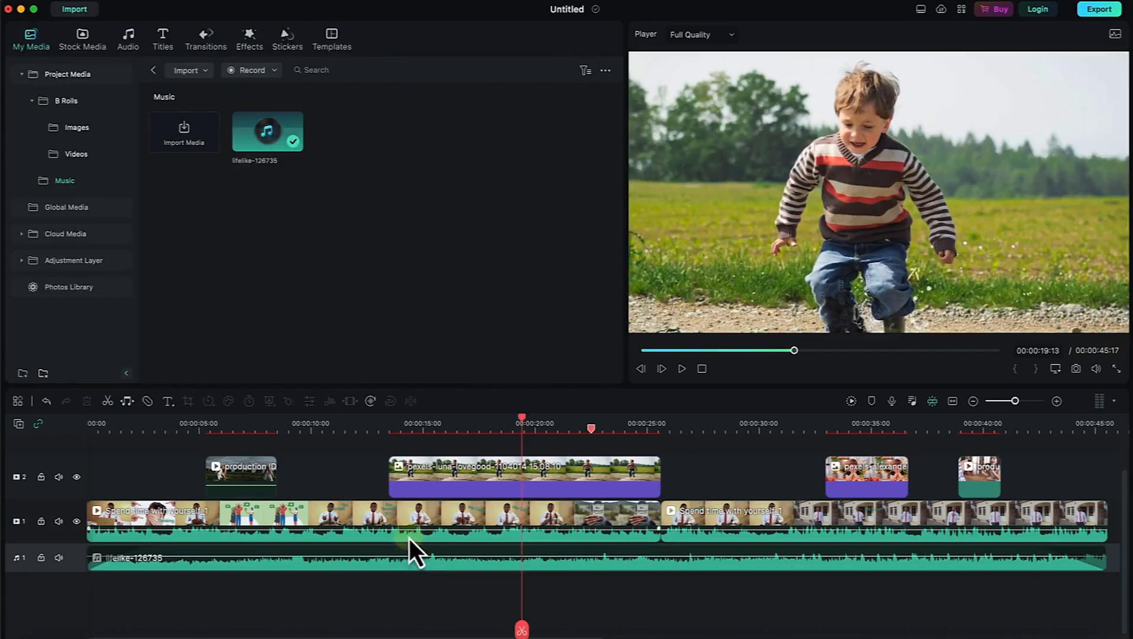
# Add two closely spaced volume keyframes to the first Spend time with yourself_1 clip just after 00:00:10:00.
pyautogui.click(409, 540)
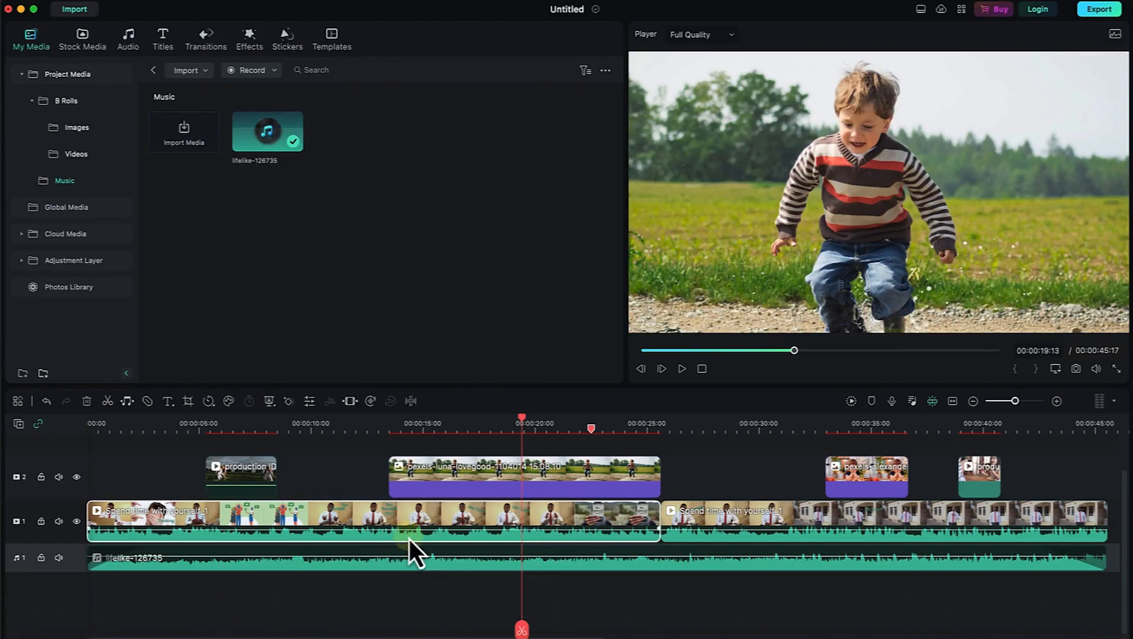
pyautogui.moveTo(526, 430); pyautogui.dragTo(318, 438)
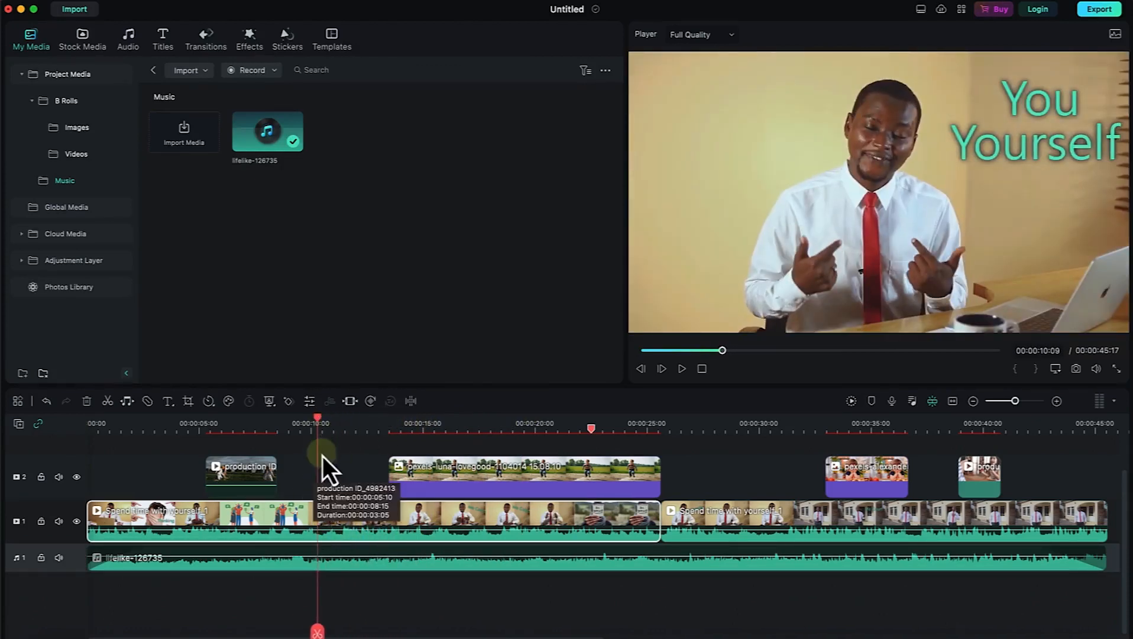
pyautogui.moveTo(318, 422)
pyautogui.mouseDown()
pyautogui.moveTo(388, 439)
pyautogui.moveTo(323, 434)
pyautogui.mouseUp()
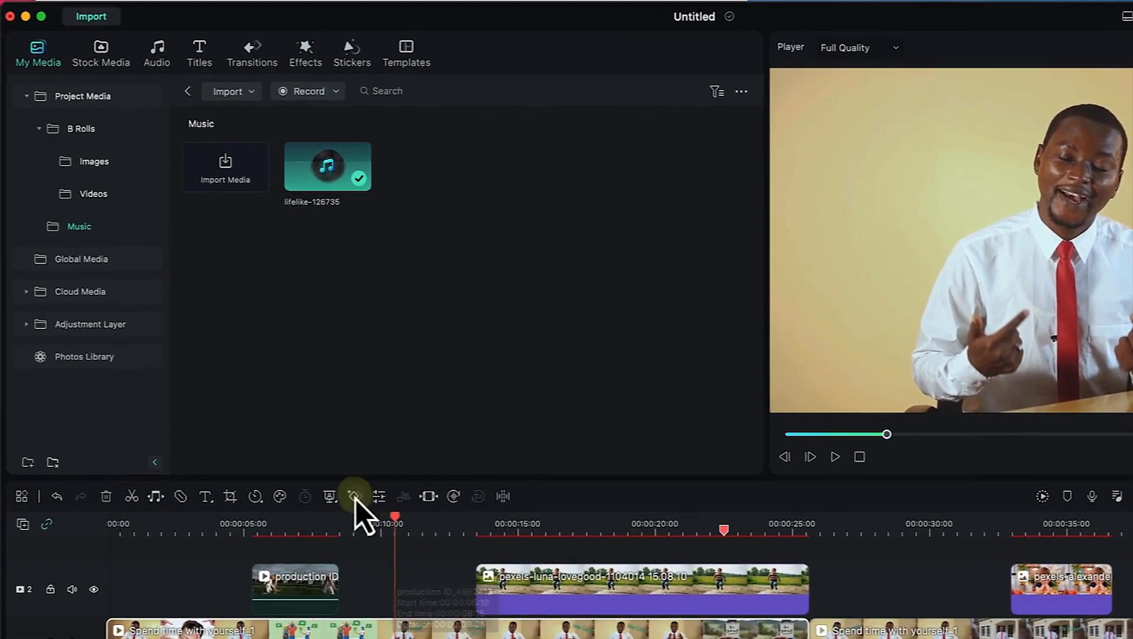
pyautogui.click(355, 497)
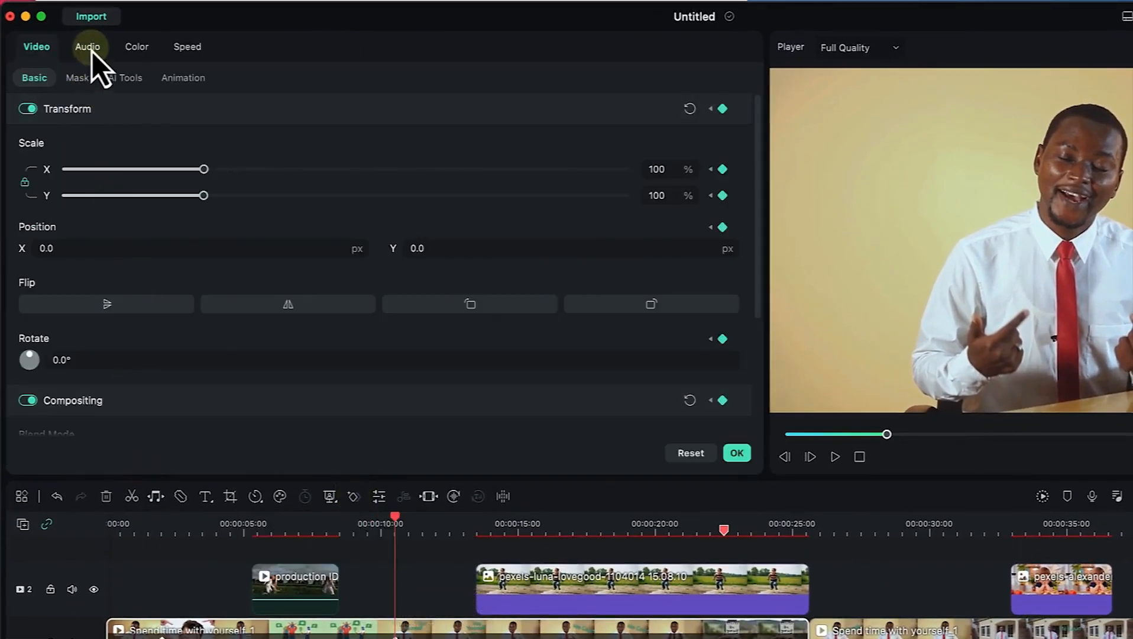
pyautogui.click(88, 47)
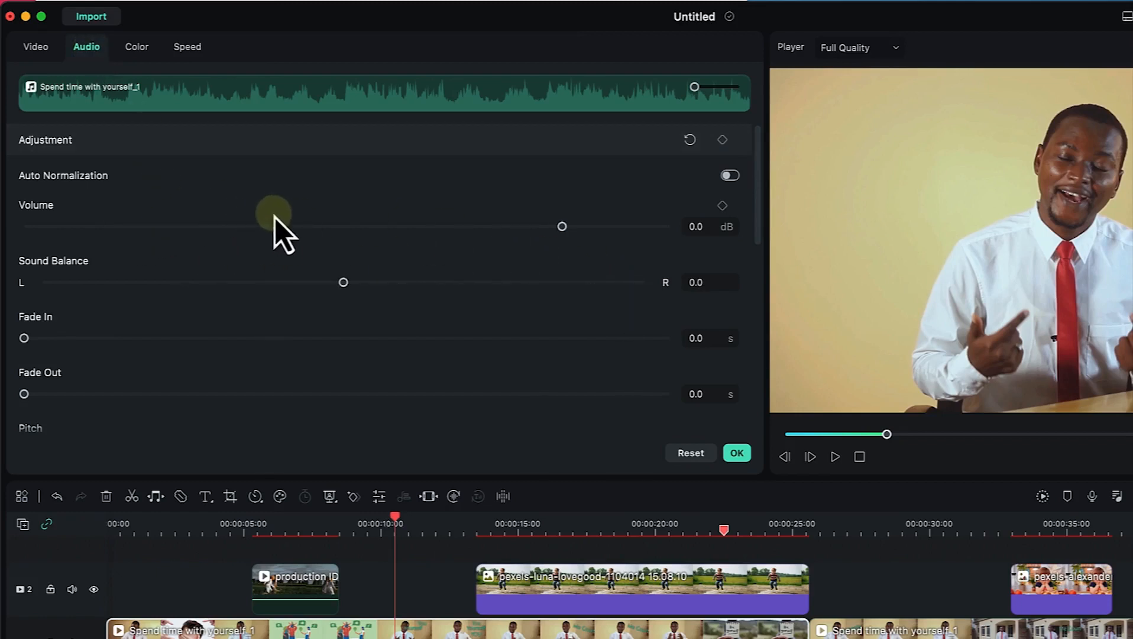
pyautogui.click(723, 206)
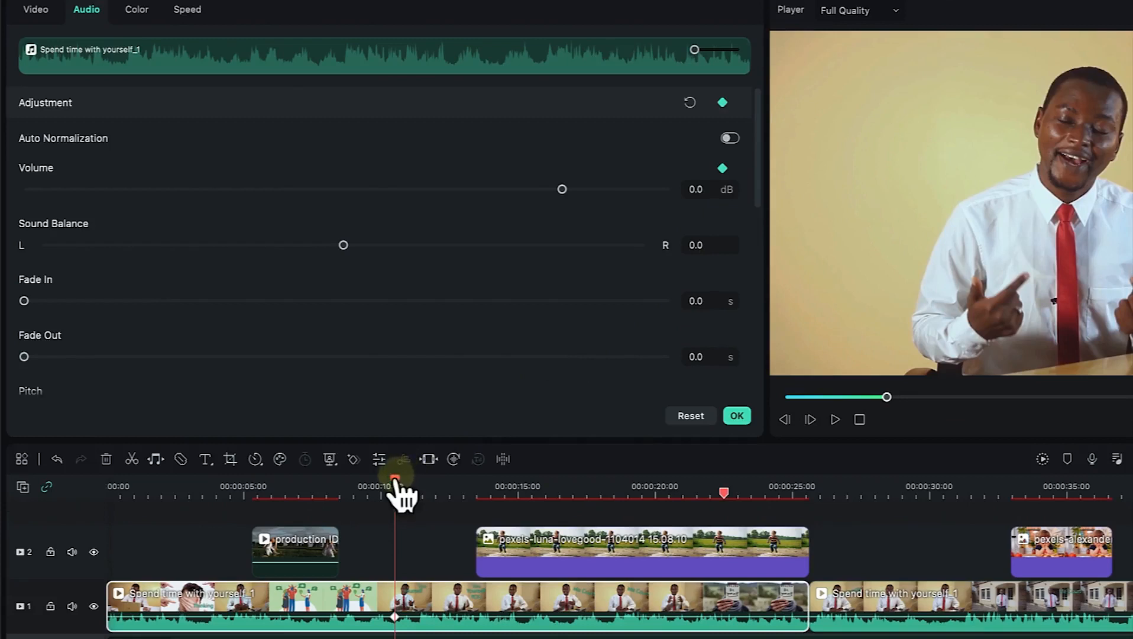
pyautogui.moveTo(402, 497); pyautogui.dragTo(407, 500)
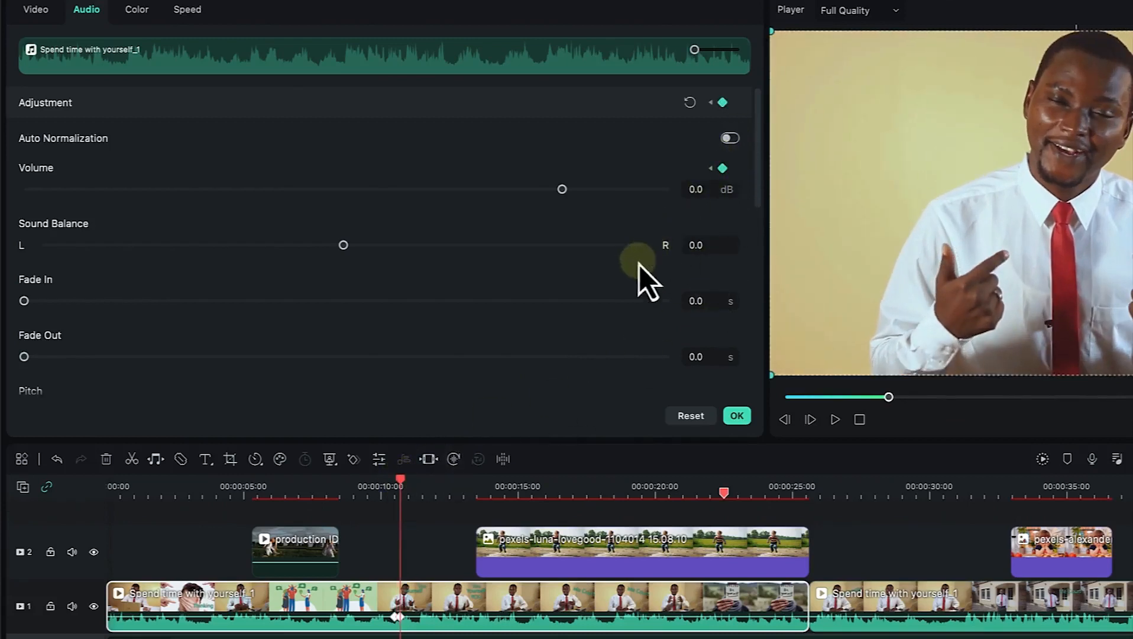
# Add a second pair of volume keyframes to the main clip where the pexels-luna-lovegood image begins.
pyautogui.moveTo(407, 490); pyautogui.dragTo(478, 498)
pyautogui.click(735, 140)
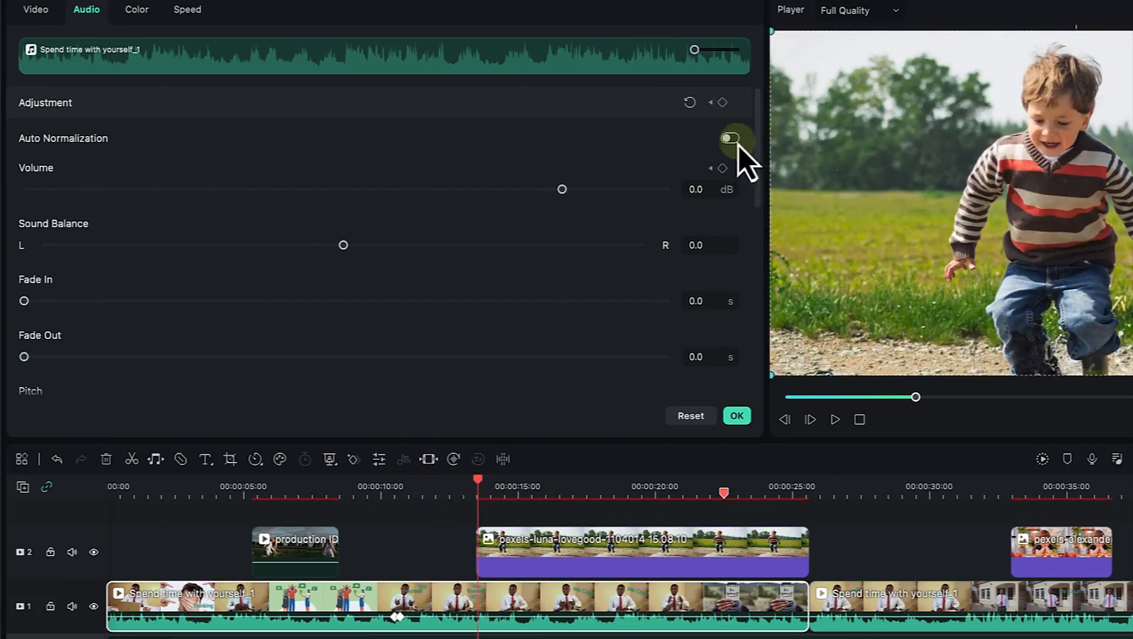
pyautogui.click(722, 169)
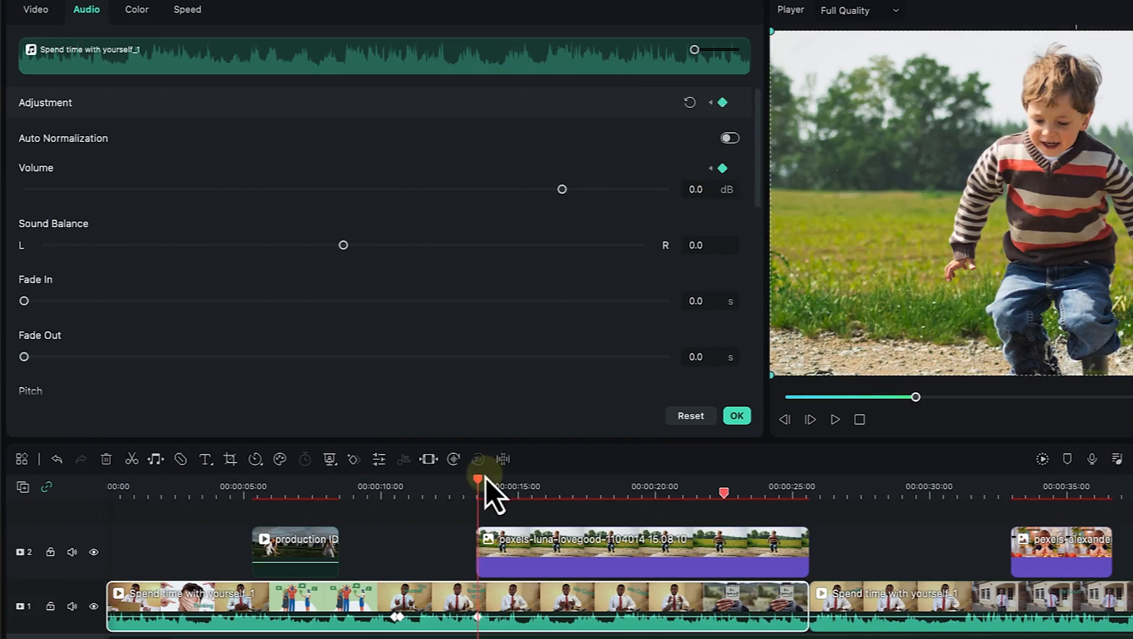
pyautogui.moveTo(479, 479); pyautogui.dragTo(481, 480)
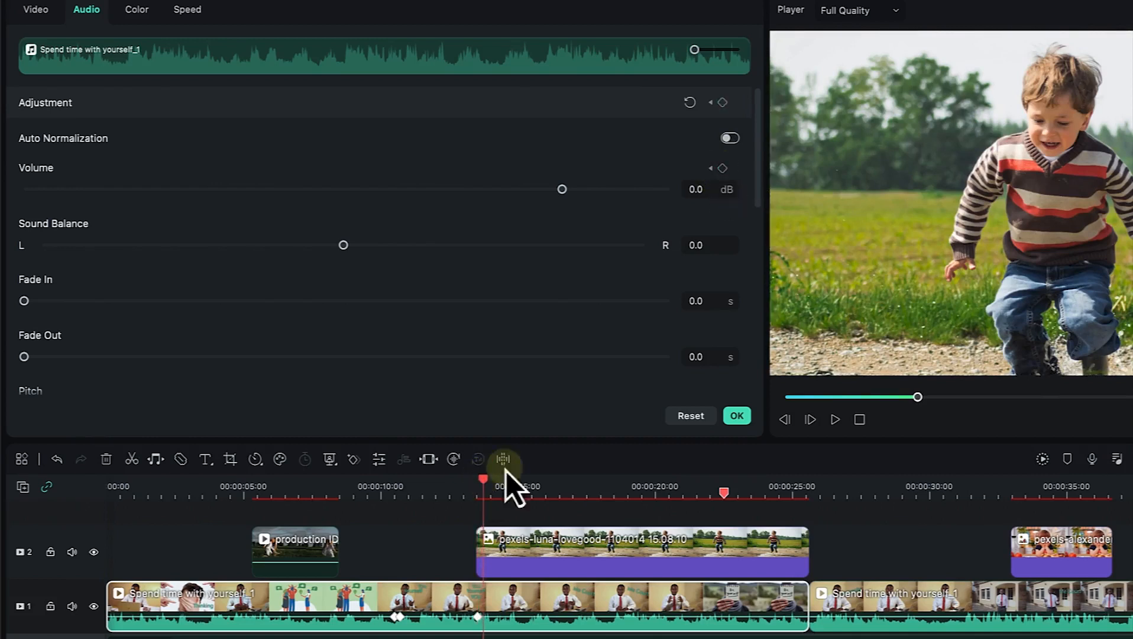
pyautogui.click(722, 168)
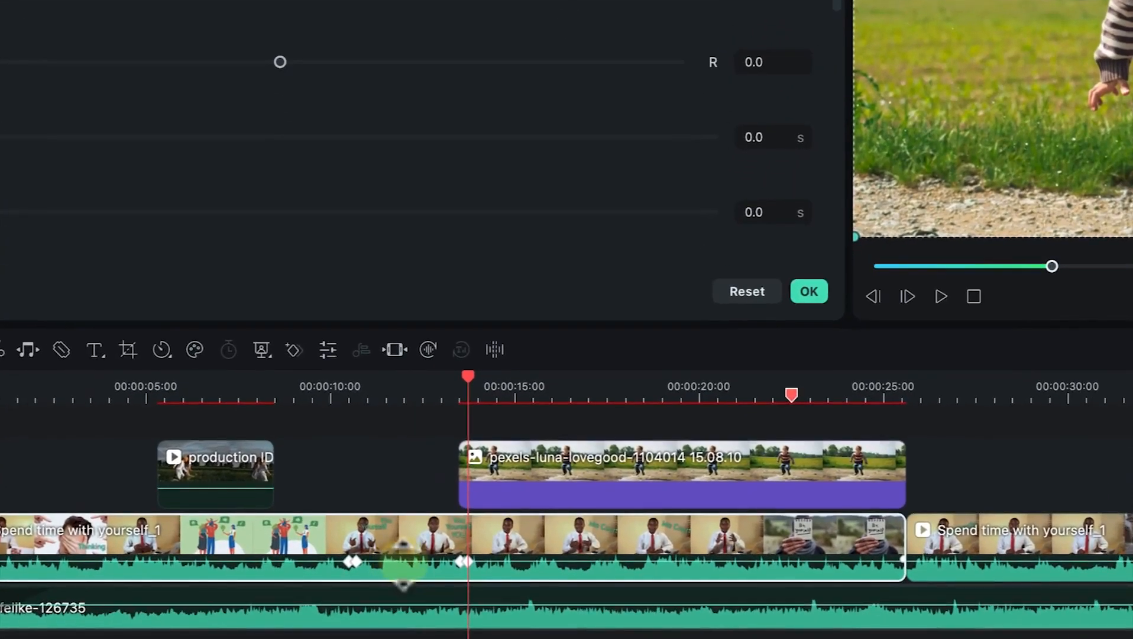
# Dip the volume between the two keyframe pairs and restore it to about 0 dB, and lower the volume on both outer sides.
pyautogui.moveTo(403, 567); pyautogui.dragTo(401, 587)
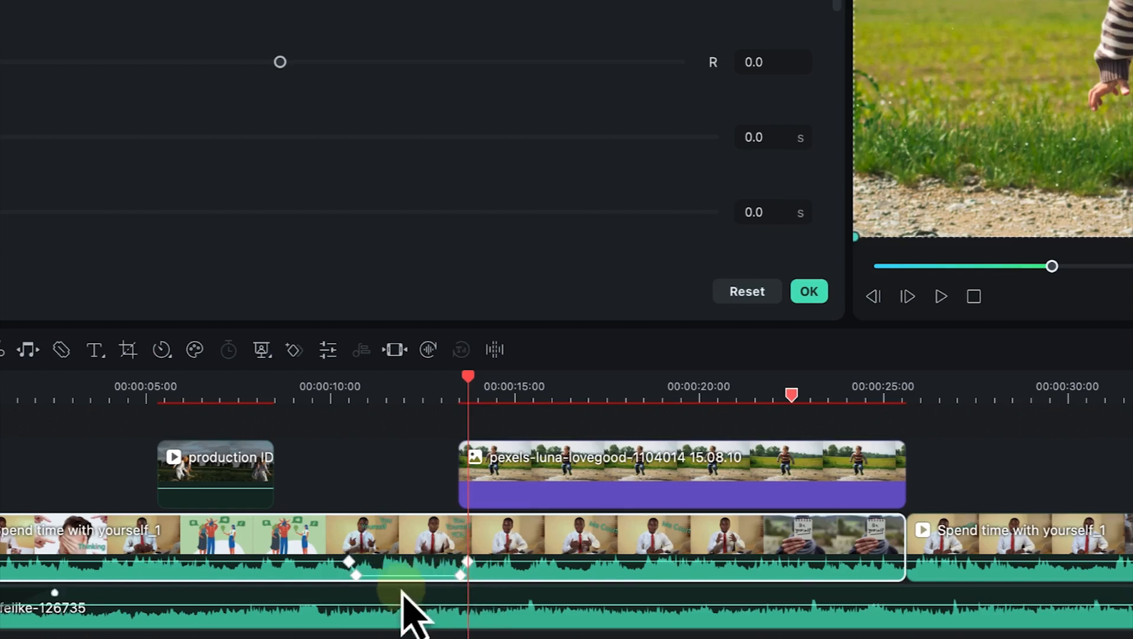
pyautogui.moveTo(403, 580); pyautogui.dragTo(412, 551)
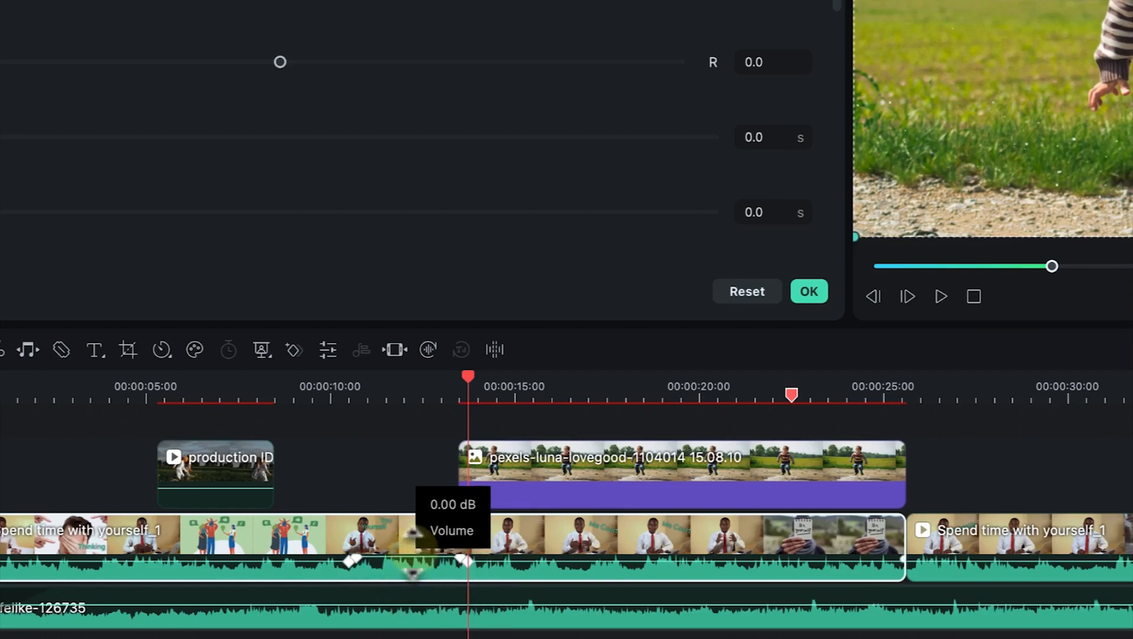
pyautogui.moveTo(284, 566); pyautogui.dragTo(283, 577)
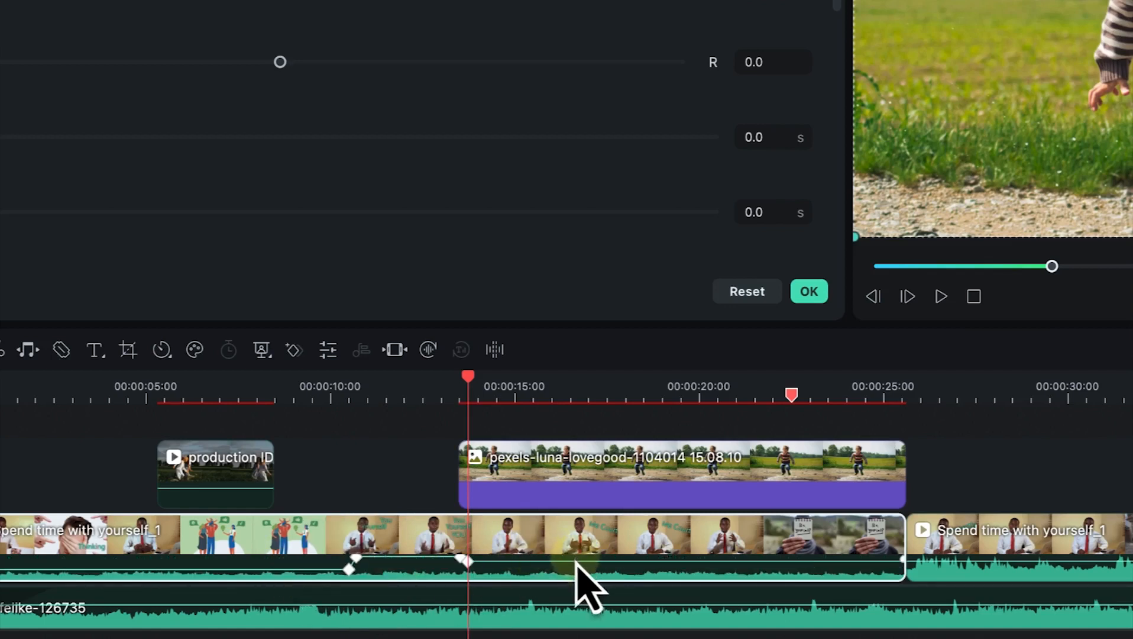
pyautogui.moveTo(575, 562); pyautogui.dragTo(581, 577)
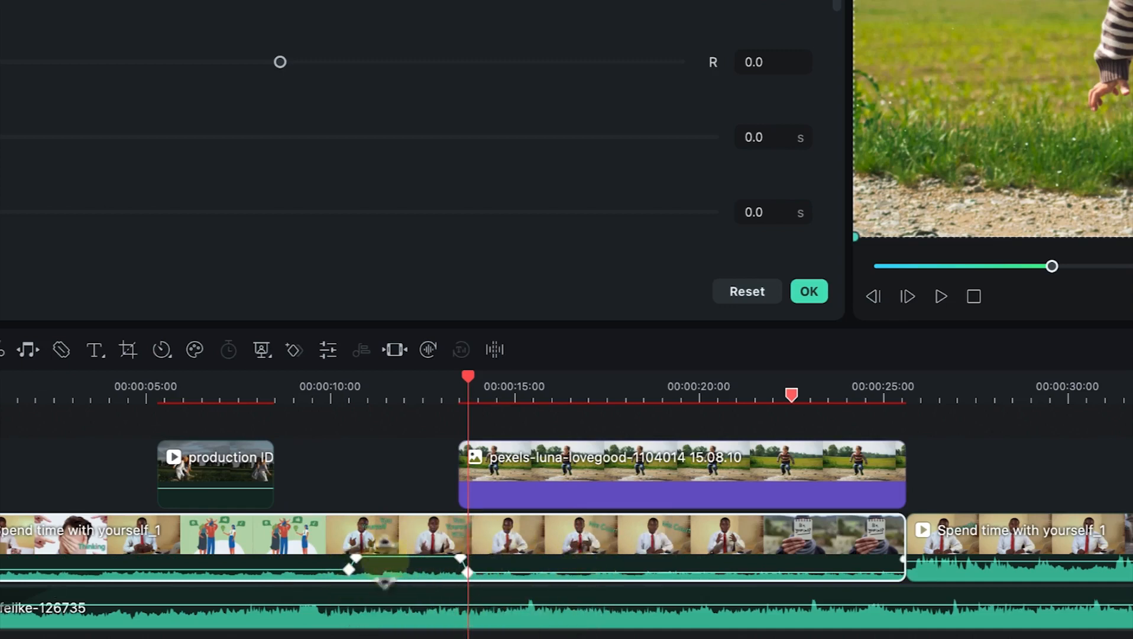
# Shift the two inner volume keyframes on the main clip slightly inward to lengthen the volume ramps.
pyautogui.click(359, 562)
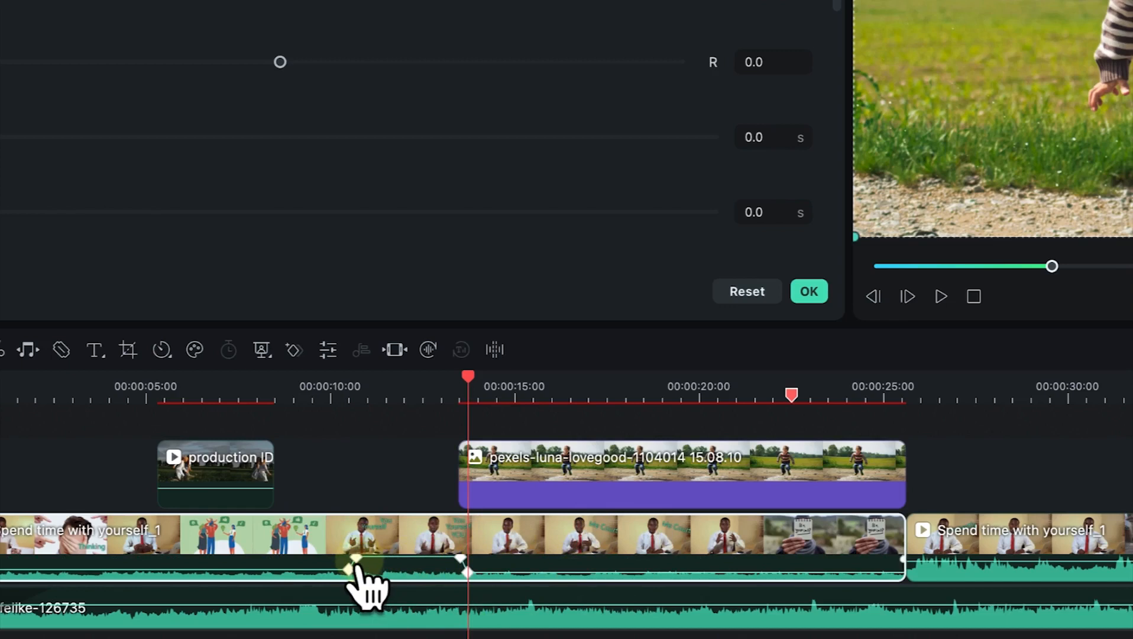
pyautogui.moveTo(355, 566)
pyautogui.mouseDown()
pyautogui.moveTo(400, 562)
pyautogui.moveTo(368, 562)
pyautogui.mouseUp()
pyautogui.moveTo(460, 559); pyautogui.dragTo(457, 560)
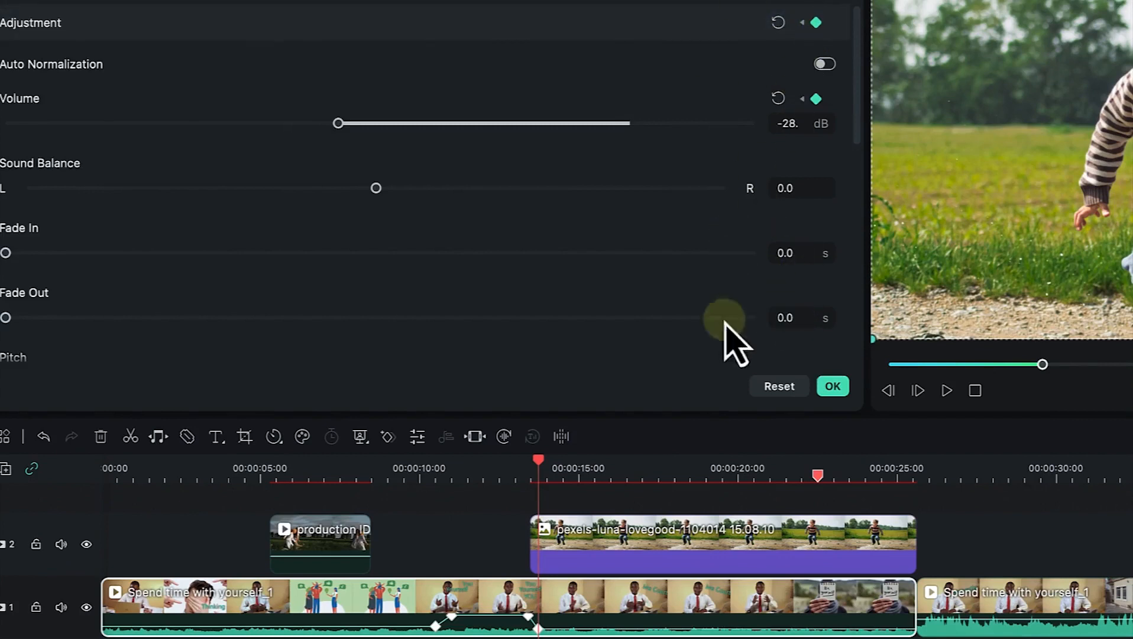
# Reset the main clip's audio adjustments, including all volume keyframes, and accept the change.
pyautogui.click(777, 387)
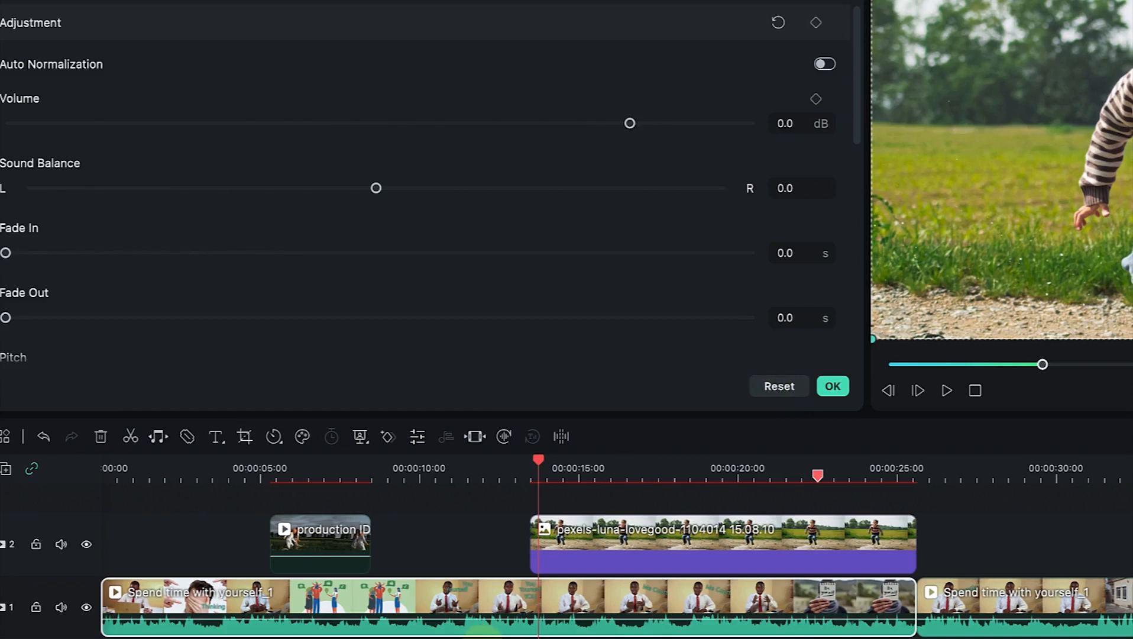
pyautogui.click(831, 390)
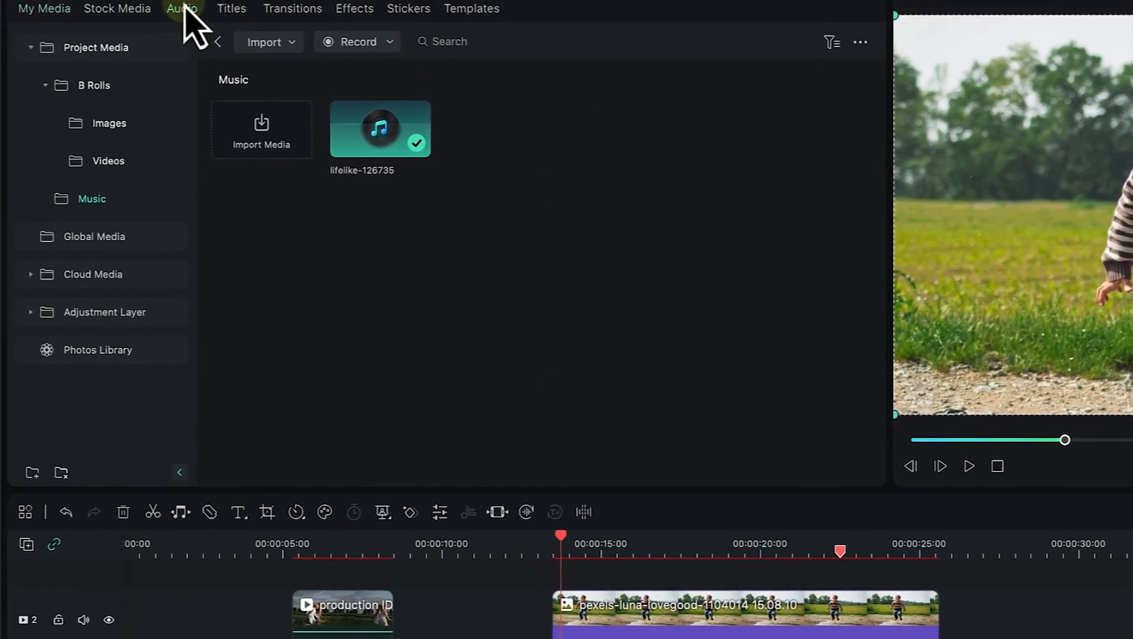
# Browse the included Sound Effect category of the audio library and preview Camera Snaps and Car Horn.
pyautogui.click(182, 8)
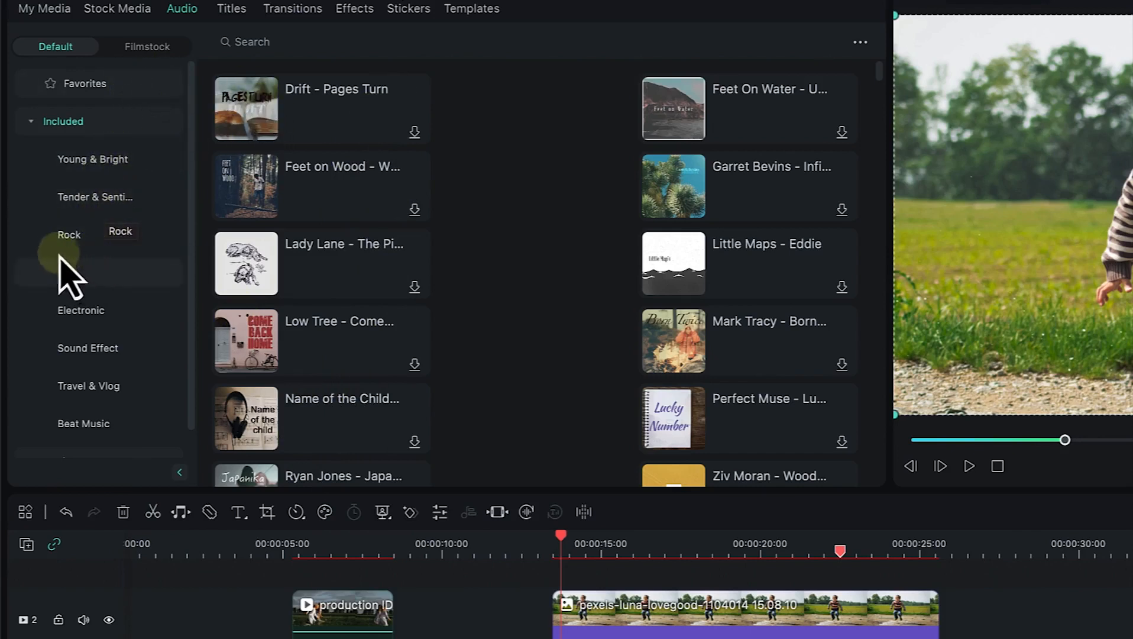
pyautogui.click(101, 354)
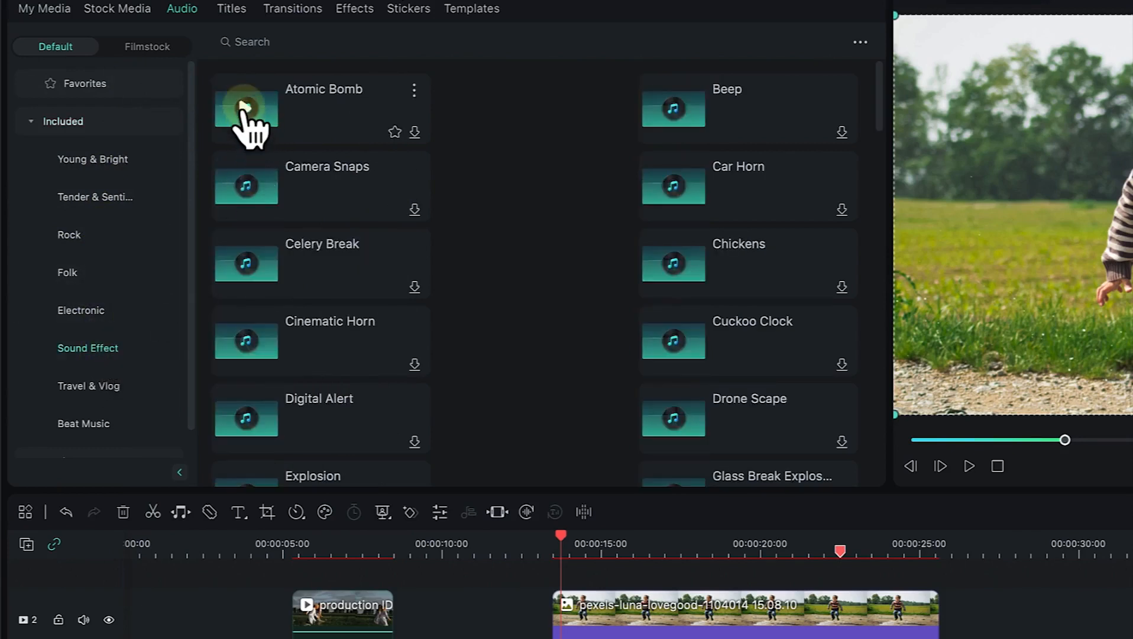
pyautogui.click(246, 186)
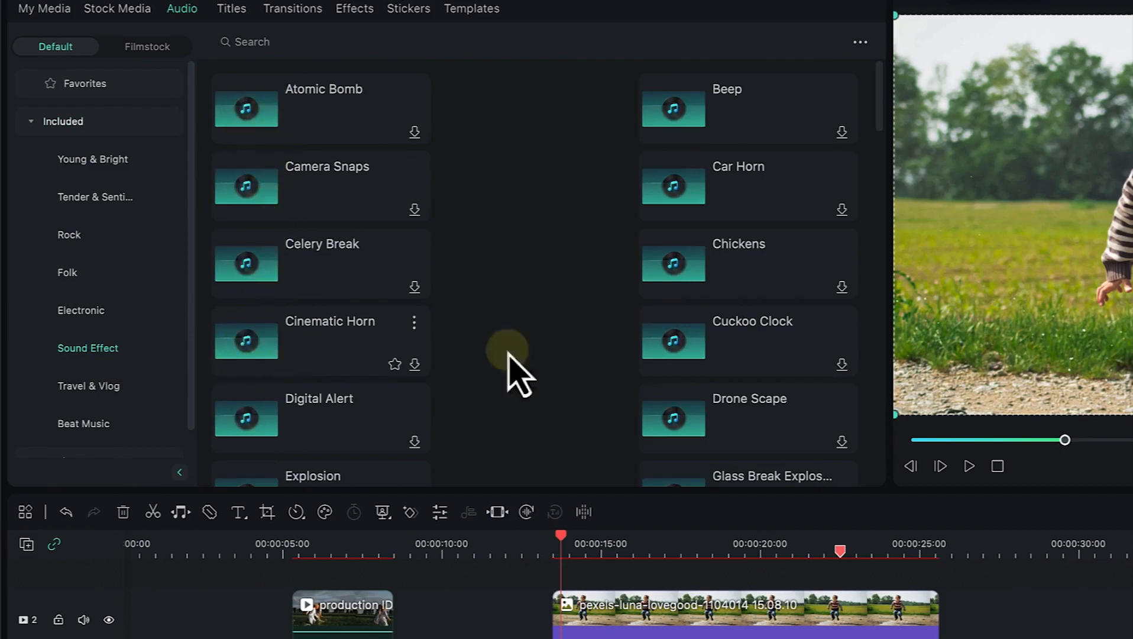
pyautogui.click(673, 186)
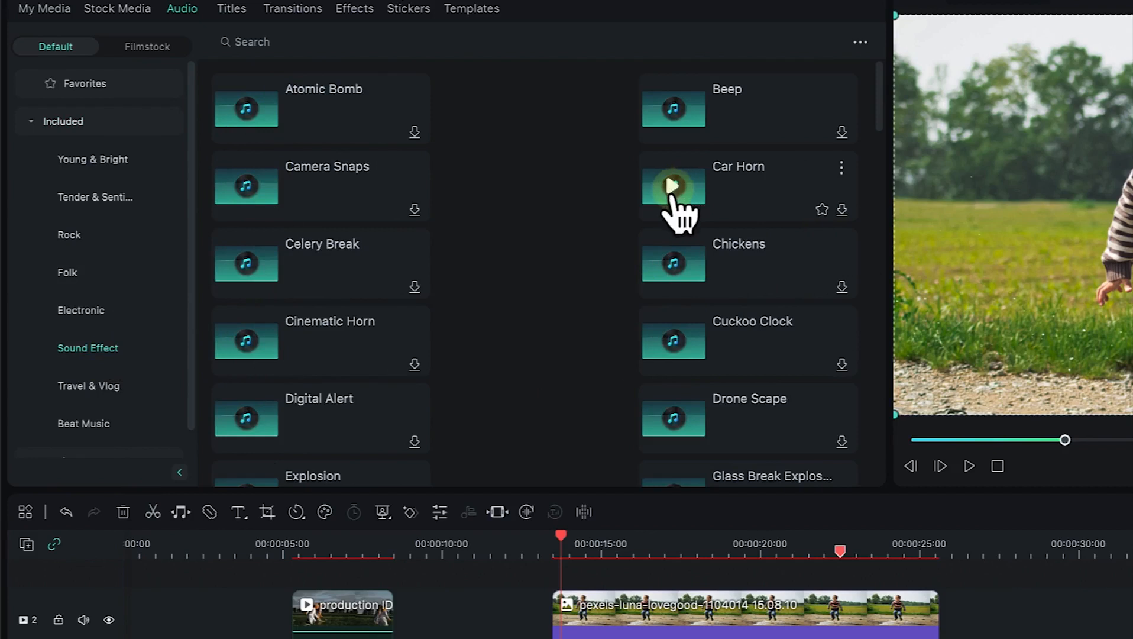
# Preview the Beep and Cinematic Horn sound effects, and browse the included Travel & Vlog and Young & Bright audio categories.
pyautogui.click(677, 111)
pyautogui.click(231, 346)
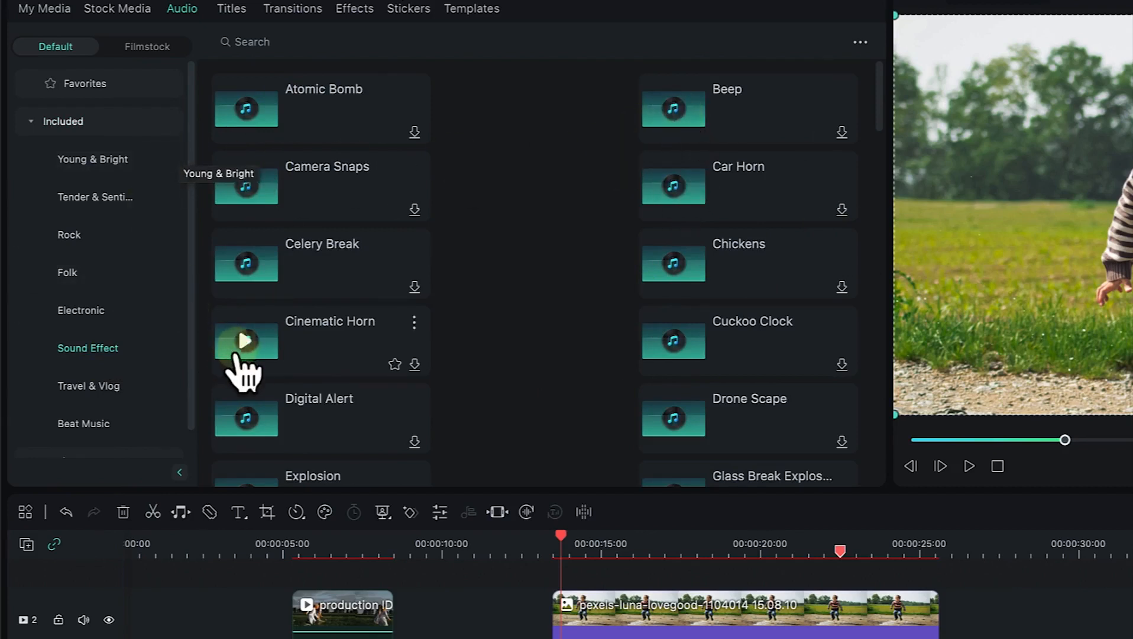
pyautogui.click(70, 396)
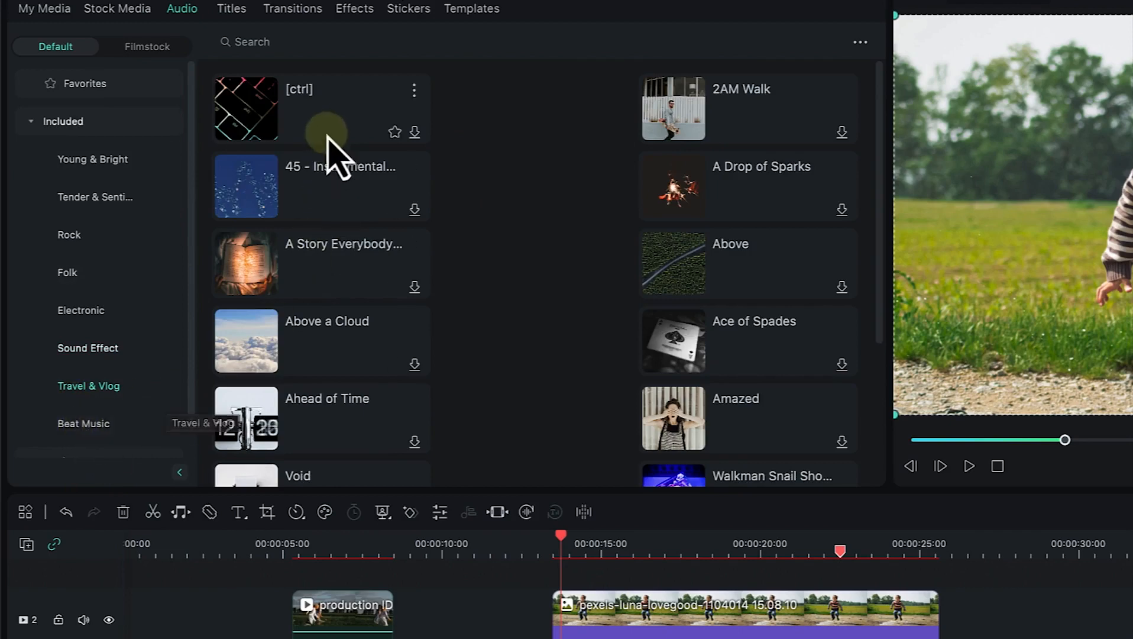
pyautogui.scroll(-4, 303, 325)
pyautogui.scroll(2, 223, 308)
pyautogui.scroll(2, 225, 311)
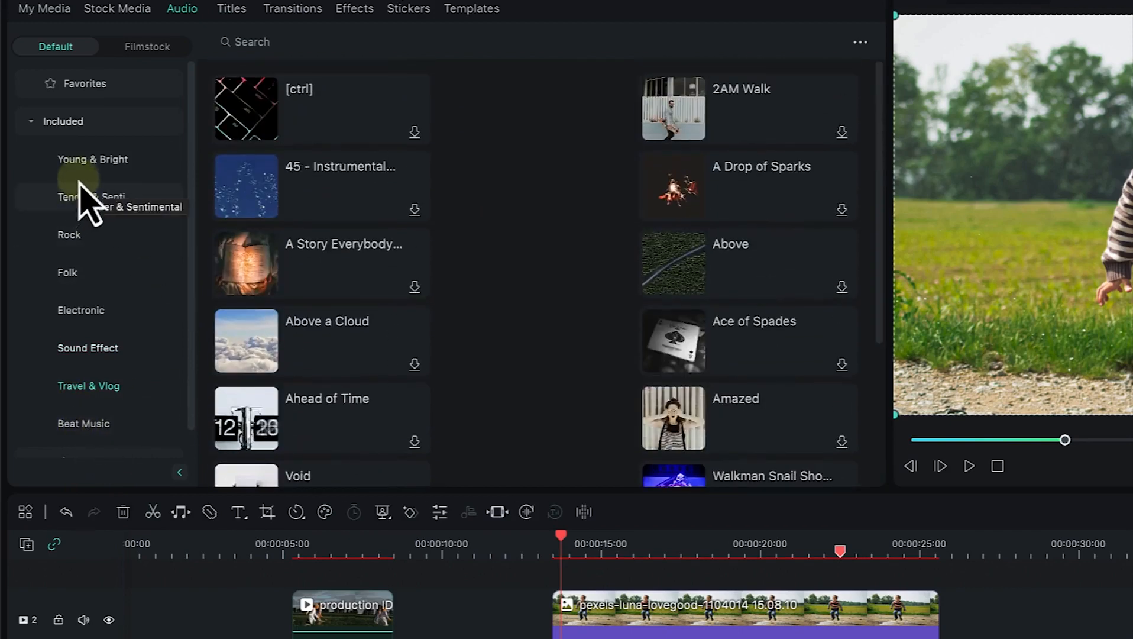
pyautogui.click(82, 178)
pyautogui.scroll(-1, 115, 391)
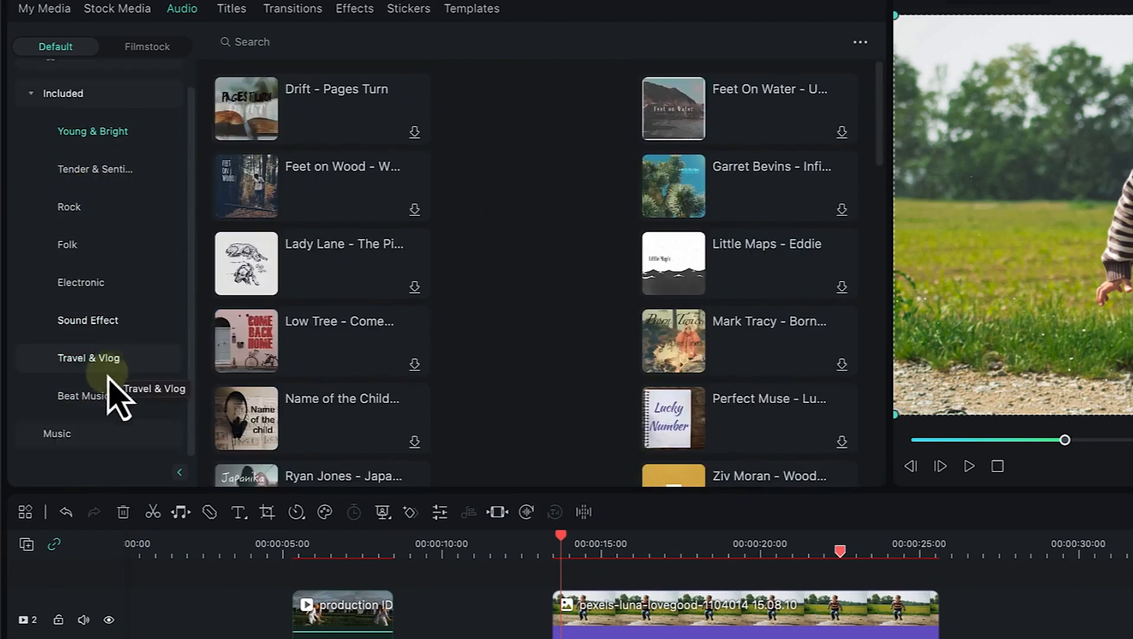
# Browse the audio library's Music collection and the included Electronic category.
pyautogui.click(58, 439)
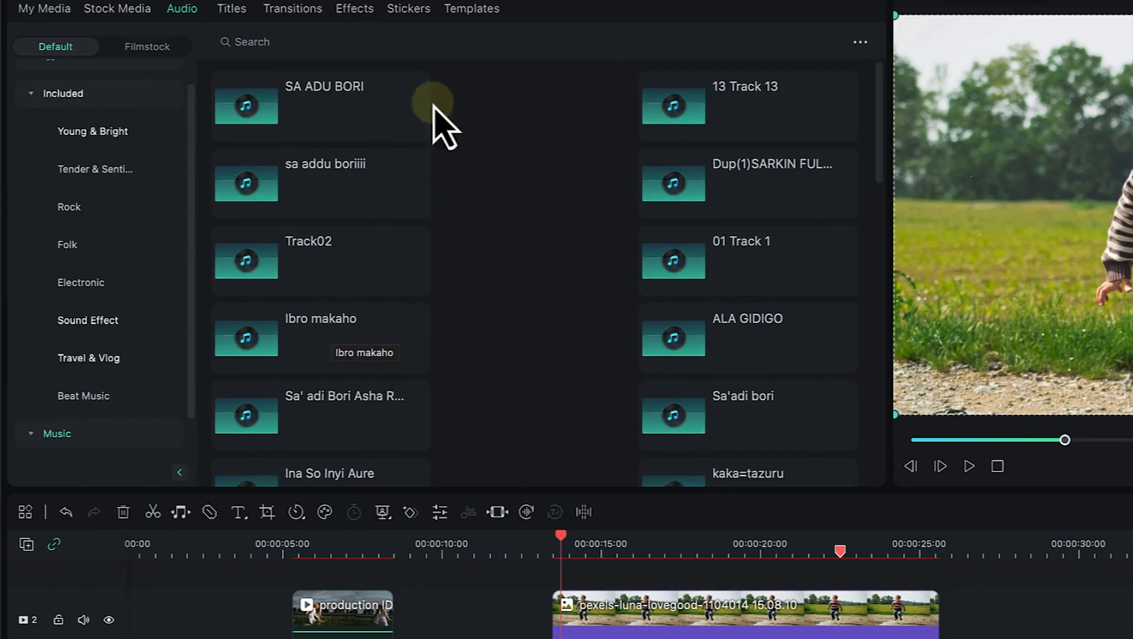
pyautogui.scroll(-1, 521, 323)
pyautogui.scroll(-5, 521, 324)
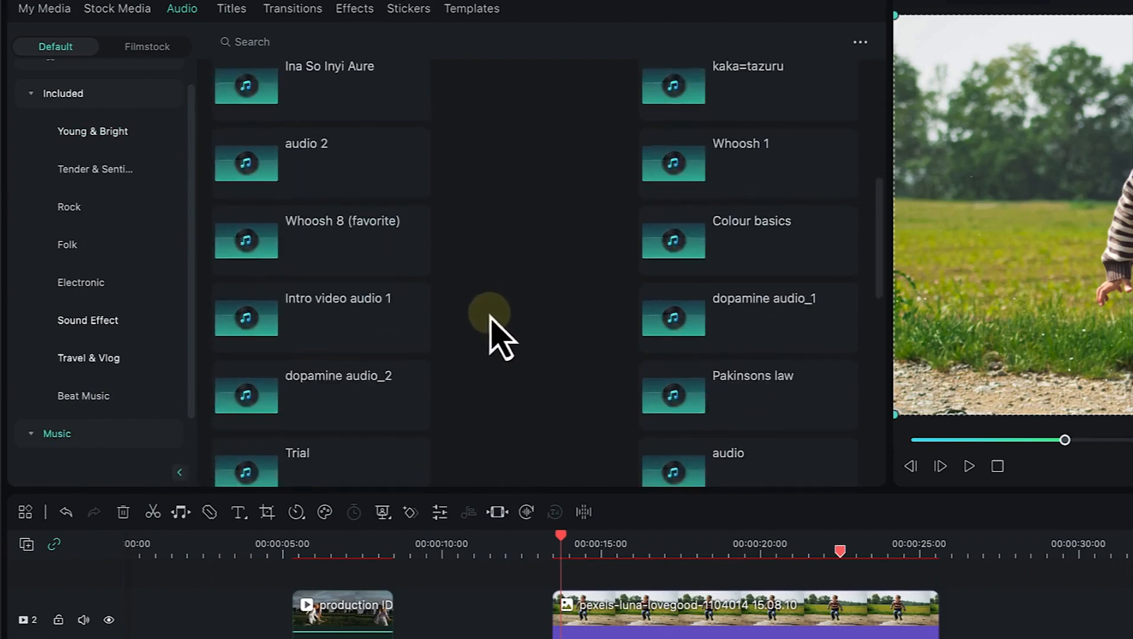
pyautogui.scroll(-3, 359, 274)
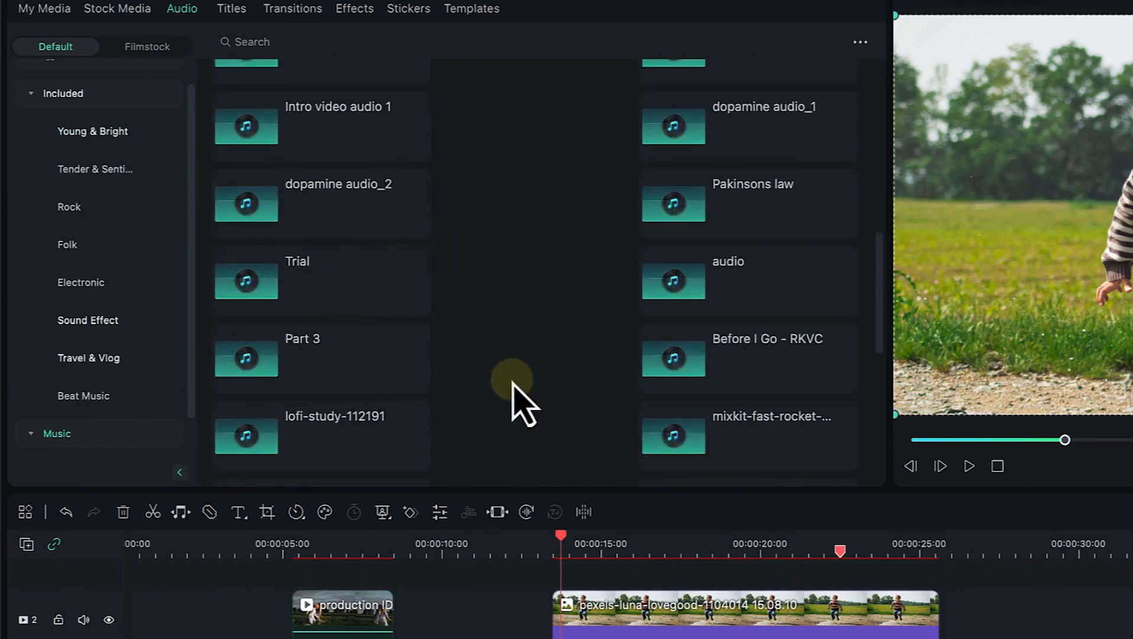
pyautogui.scroll(5, 237, 320)
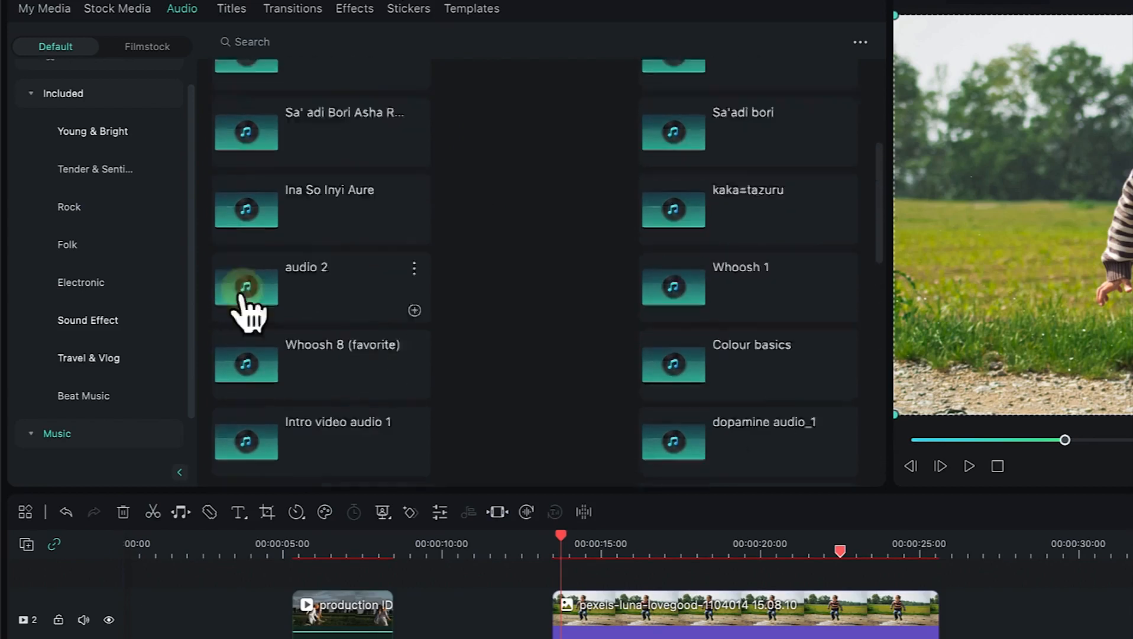
pyautogui.click(83, 283)
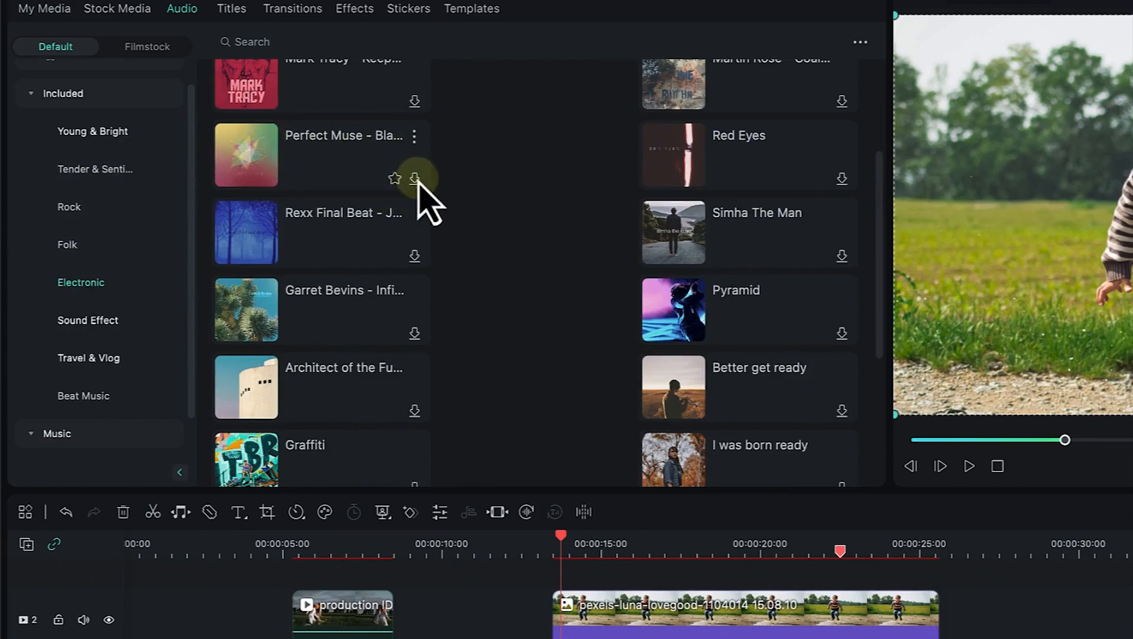
pyautogui.scroll(3, 392, 196)
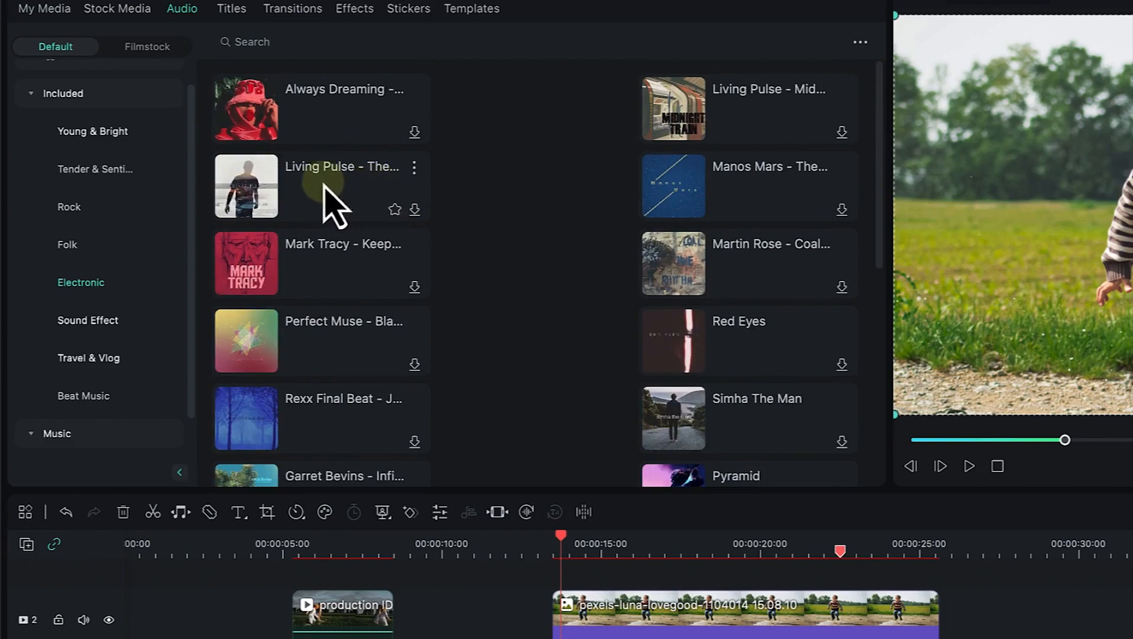
# Download Drift - Pages Turn from the Young & Bright category and add it to the timeline.
pyautogui.click(118, 131)
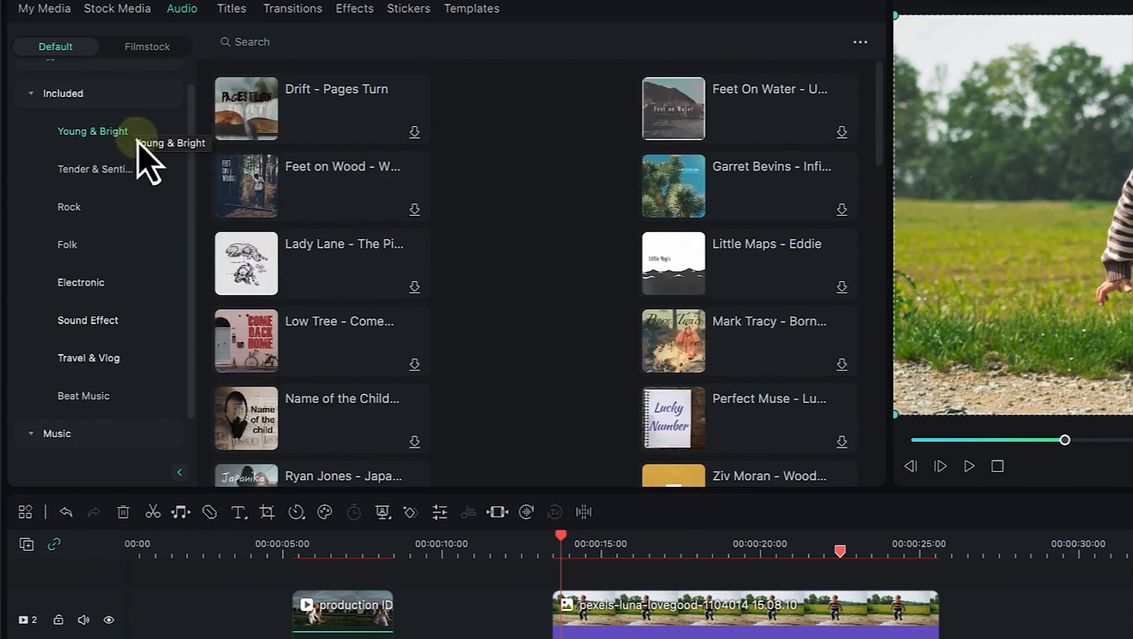
pyautogui.moveTo(246, 118)
pyautogui.click(413, 127)
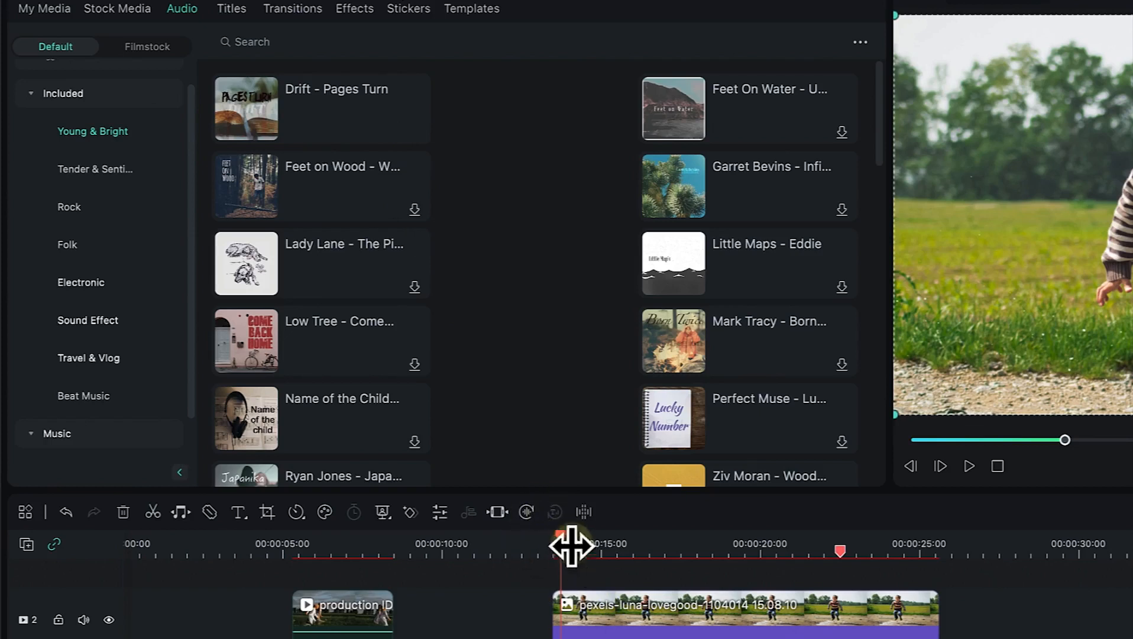
pyautogui.moveTo(415, 131)
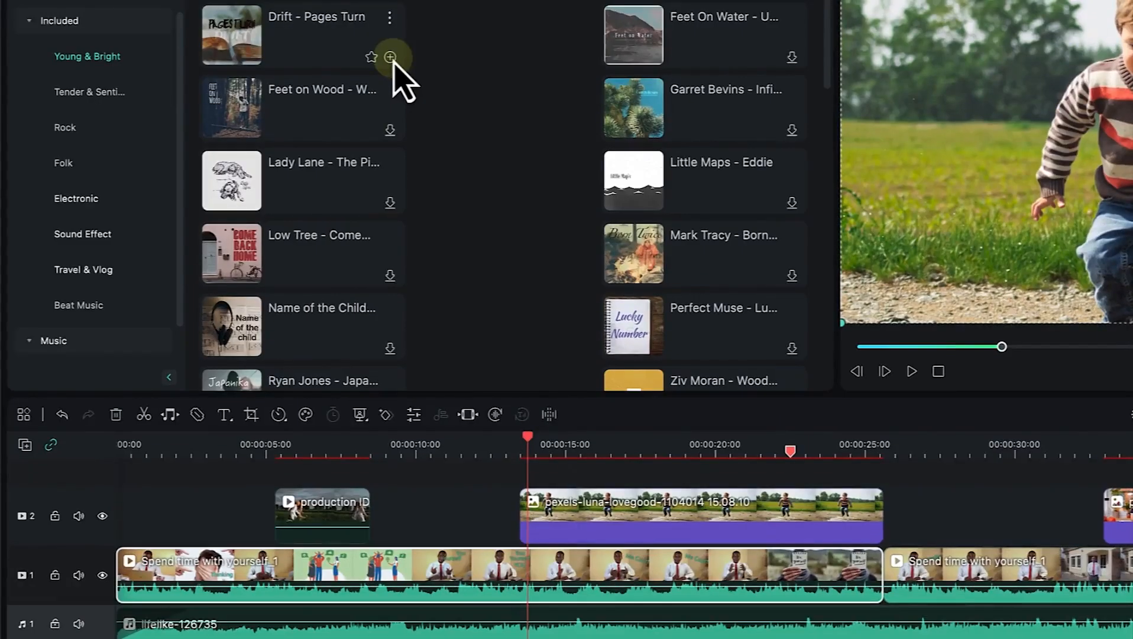
pyautogui.click(390, 56)
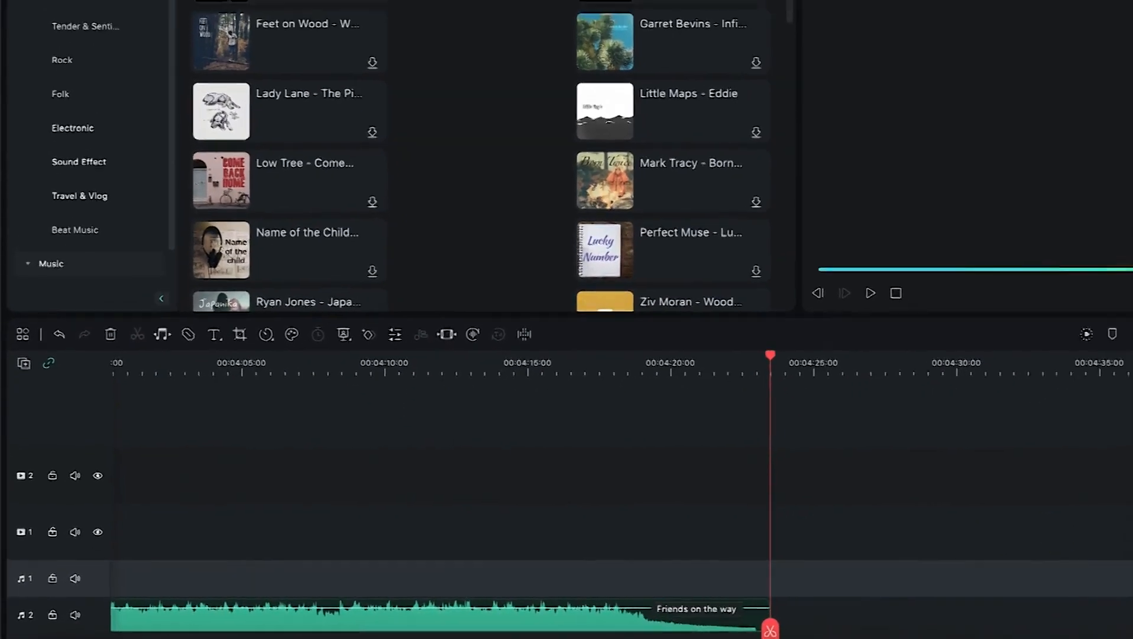
# Move the Drift - Pages Turn clip to the start of its audio track and trim its end to match the main video's end.
pyautogui.click(952, 391)
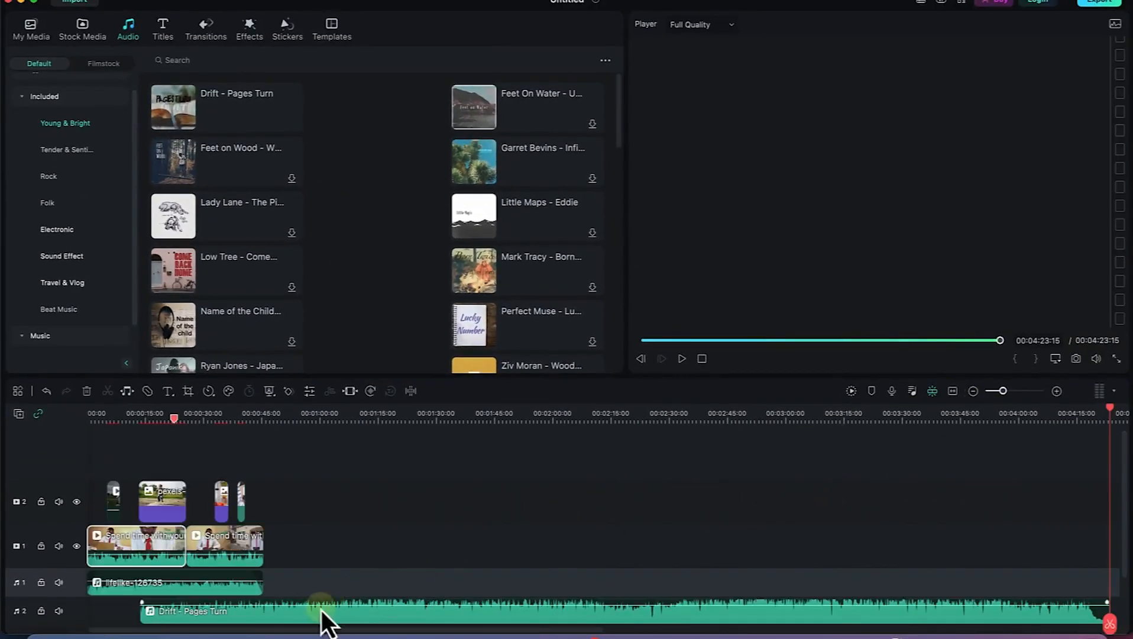
pyautogui.moveTo(447, 622); pyautogui.dragTo(244, 583)
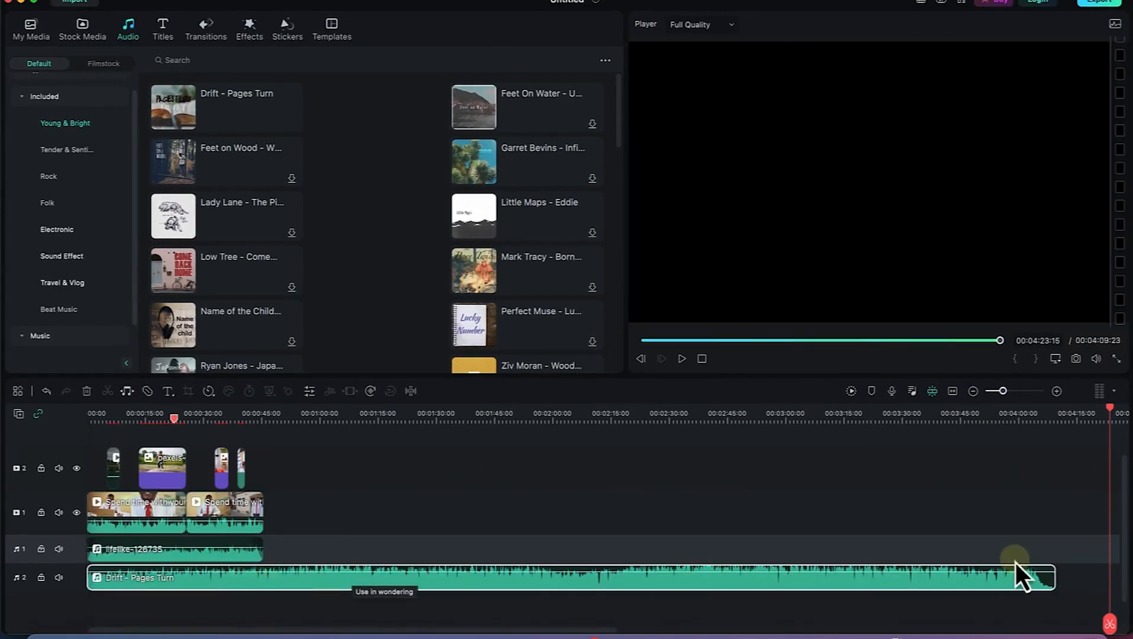
pyautogui.moveTo(1054, 578); pyautogui.dragTo(264, 562)
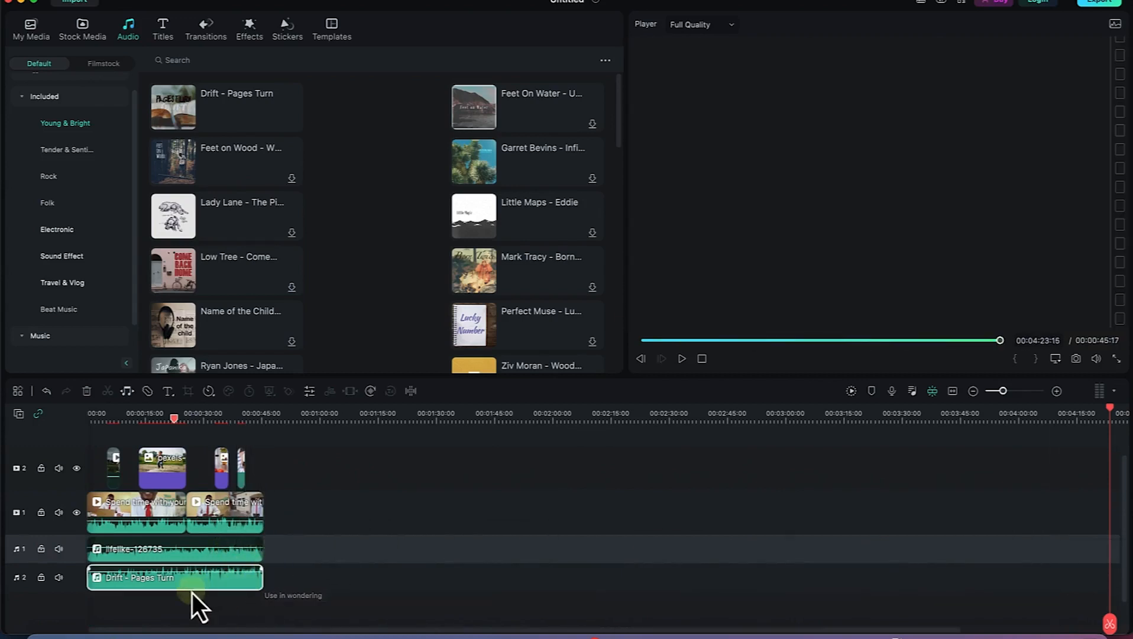
pyautogui.click(955, 392)
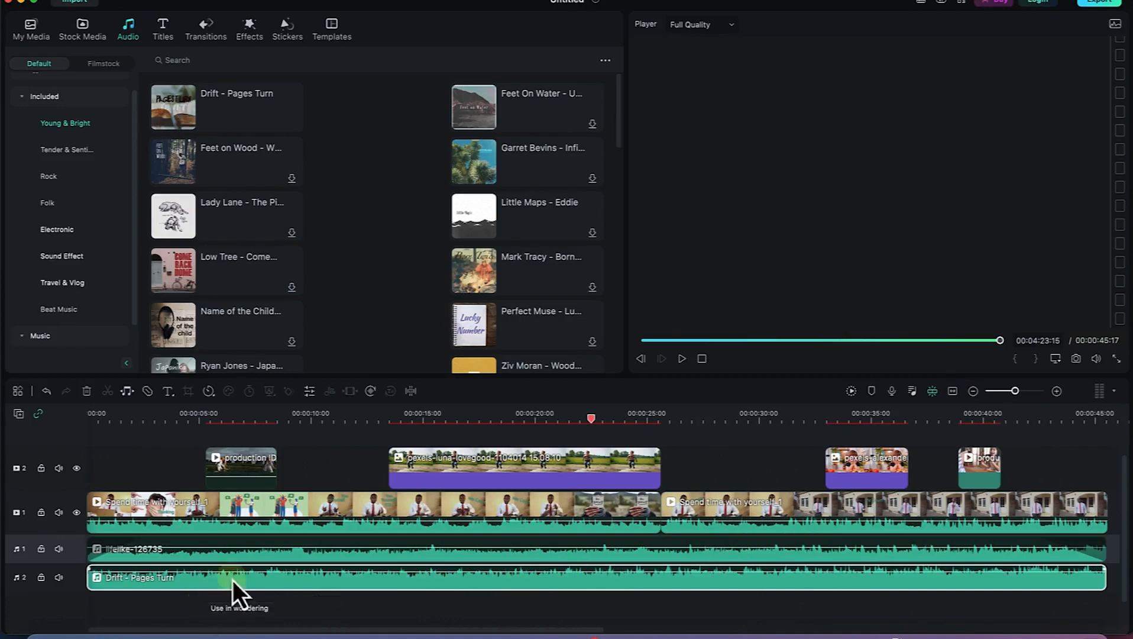
# Browse the recommended Trending tracks in the Filmstock audio library.
pyautogui.click(106, 72)
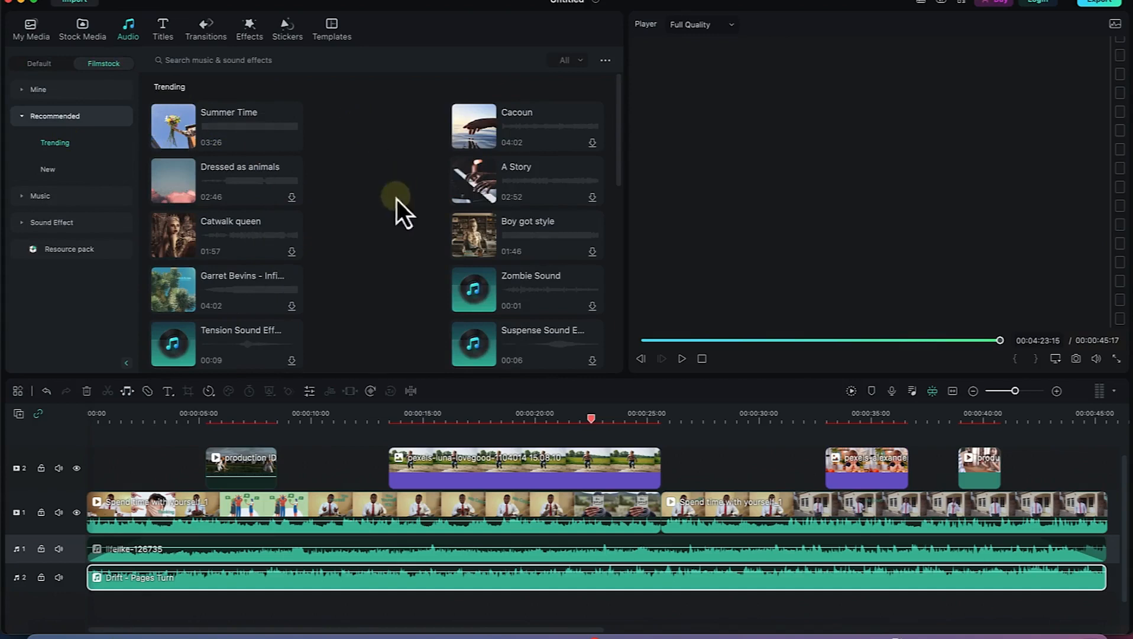
pyautogui.scroll(-2, 377, 238)
pyautogui.scroll(2, 374, 238)
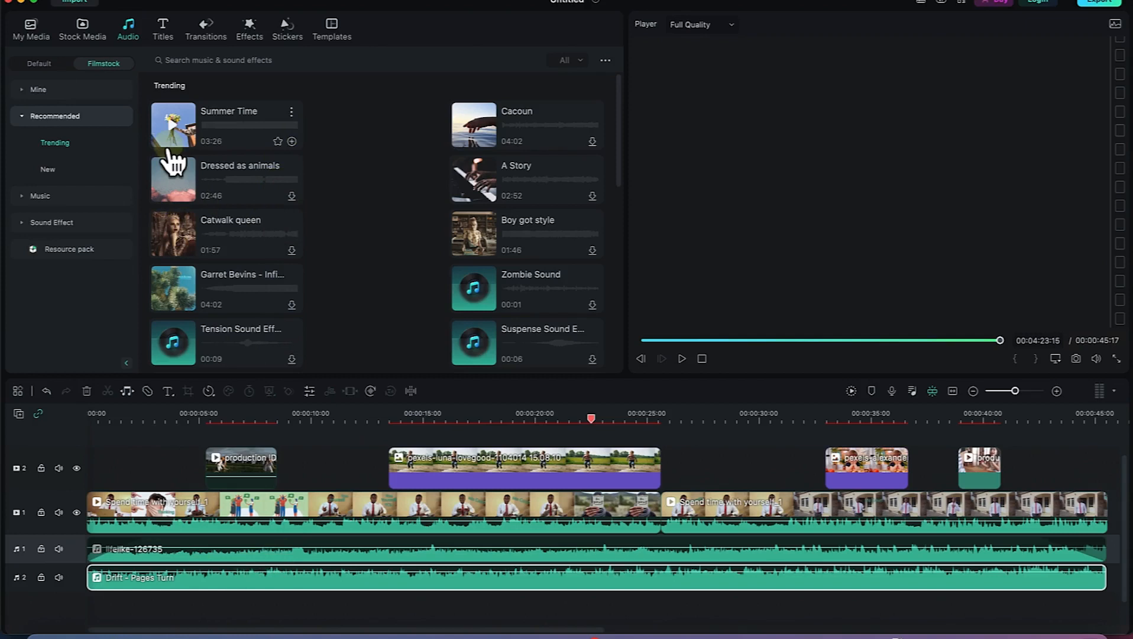
# Move the playhead to about 00:00:00:09 near the timeline's start and show the default included titles.
pyautogui.click(36, 29)
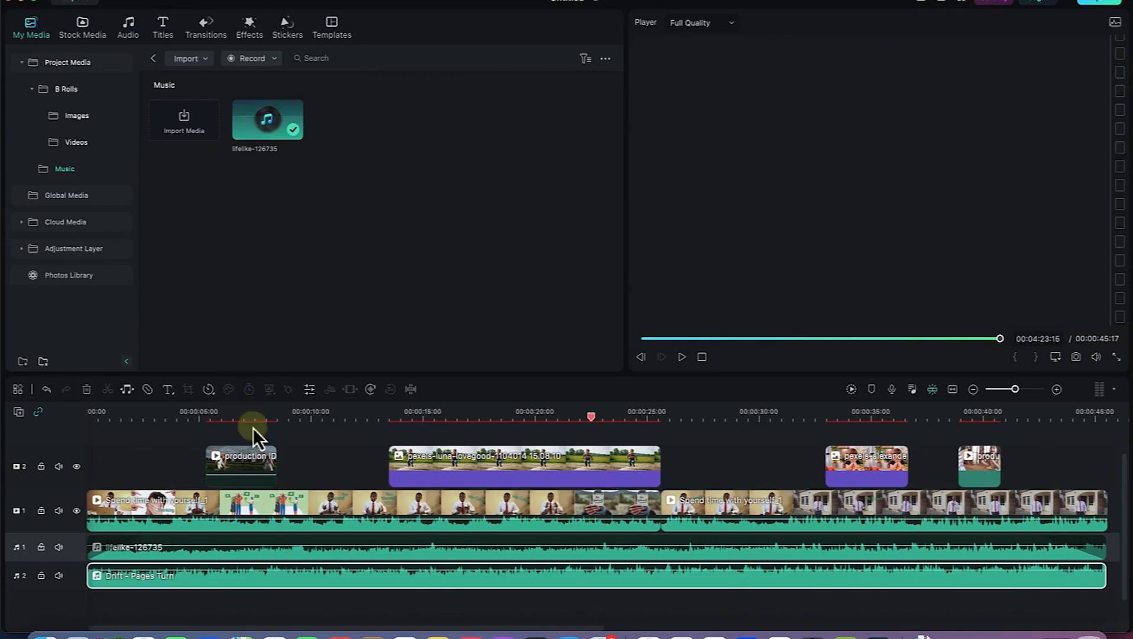
pyautogui.click(331, 422)
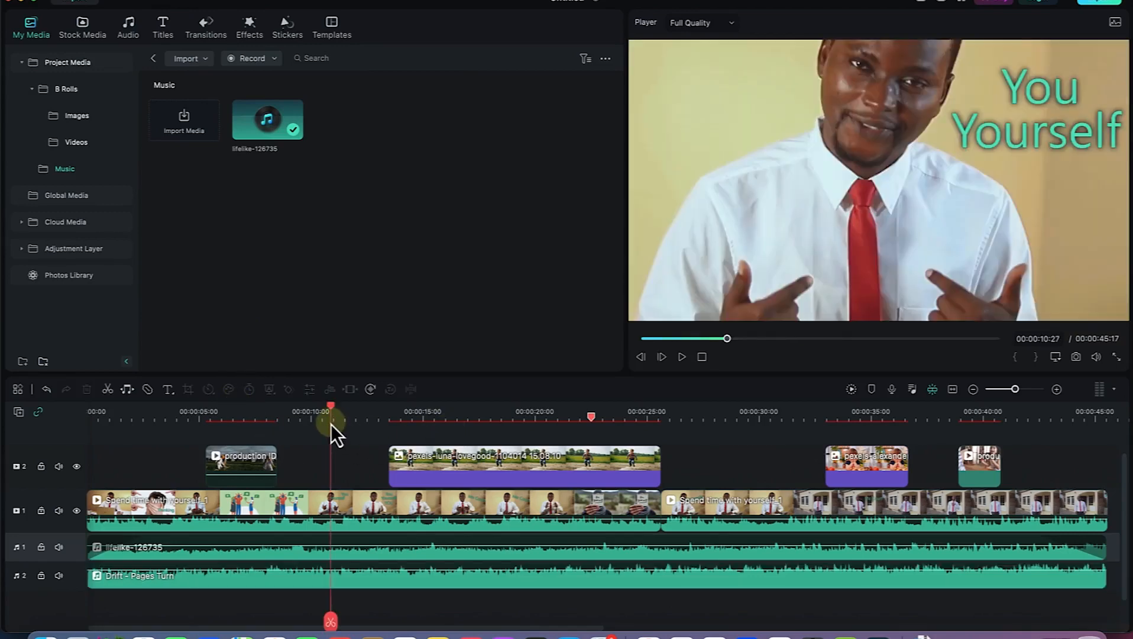
pyautogui.moveTo(329, 409); pyautogui.dragTo(97, 421)
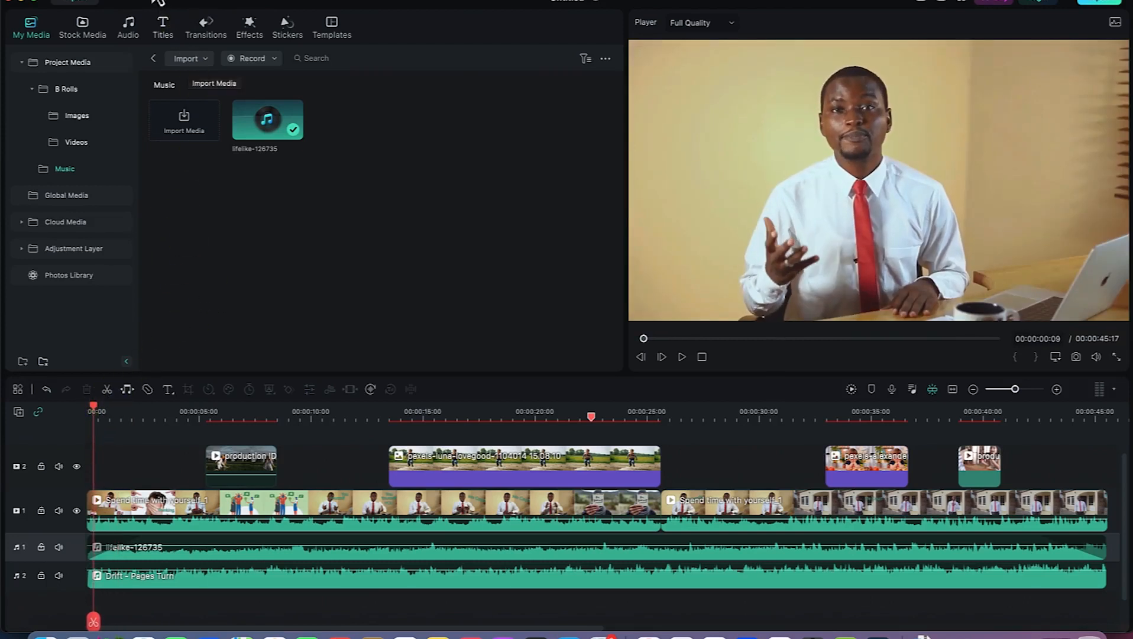
pyautogui.click(163, 28)
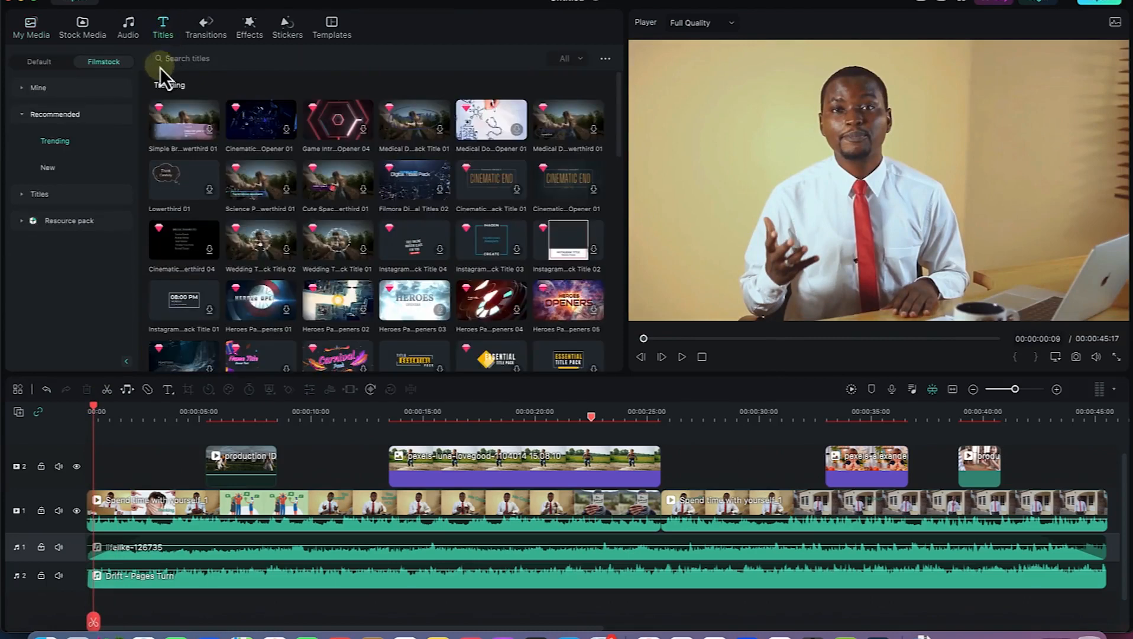
pyautogui.click(42, 64)
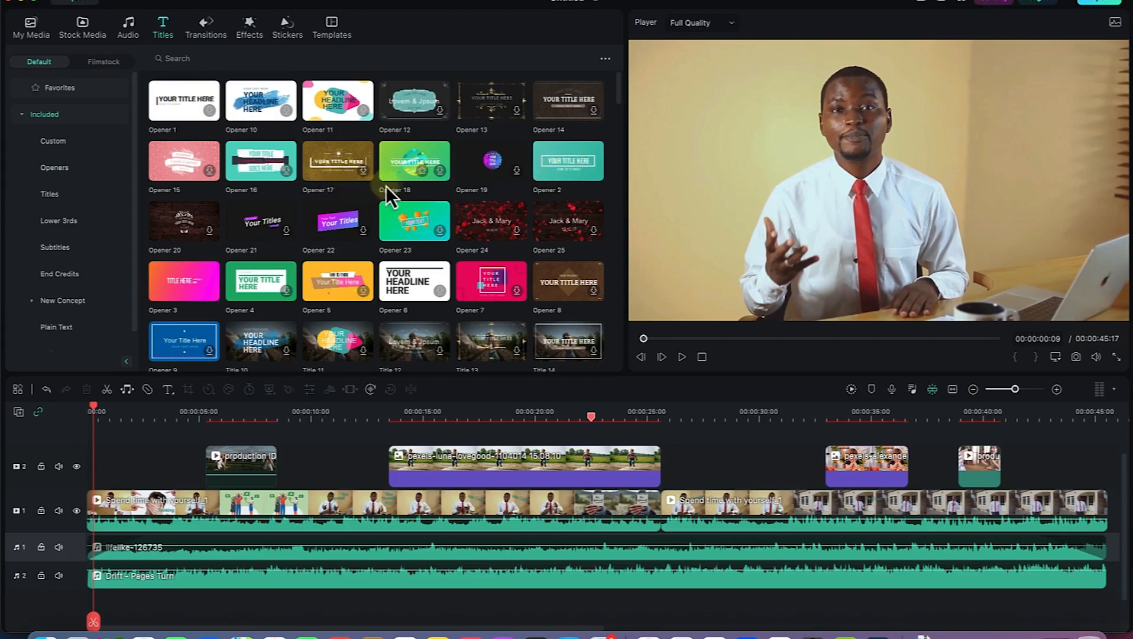
# Browse the included title templates and add Opener 2 at the very start of the upper video track.
pyautogui.scroll(-3, 384, 316)
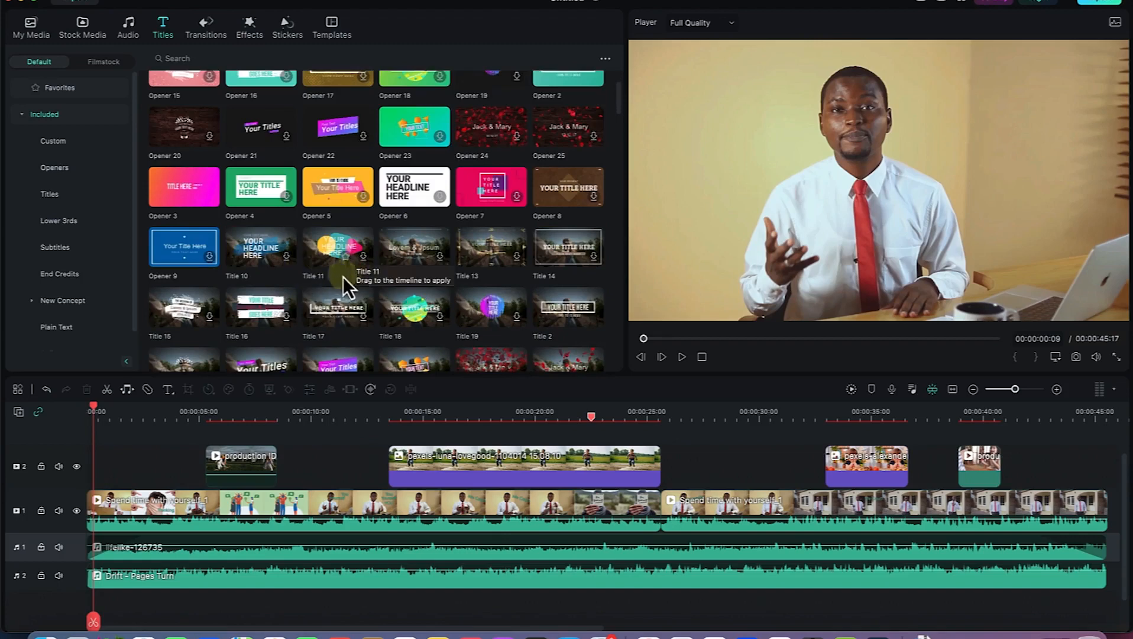
pyautogui.scroll(-2, 238, 284)
pyautogui.scroll(-1, 281, 294)
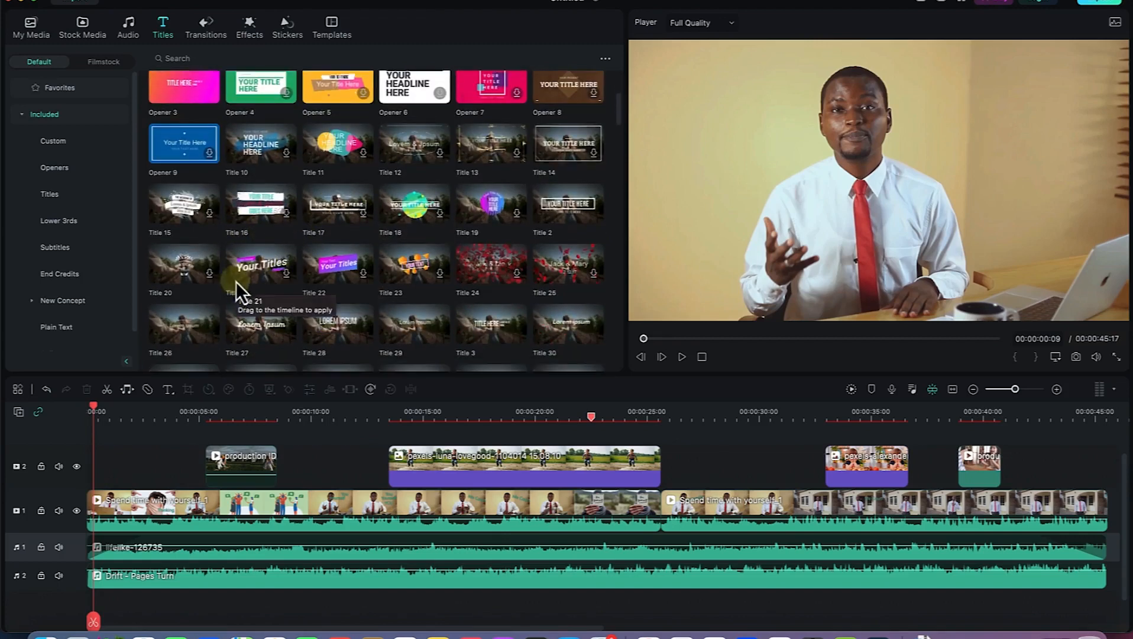
pyautogui.scroll(-3, 401, 284)
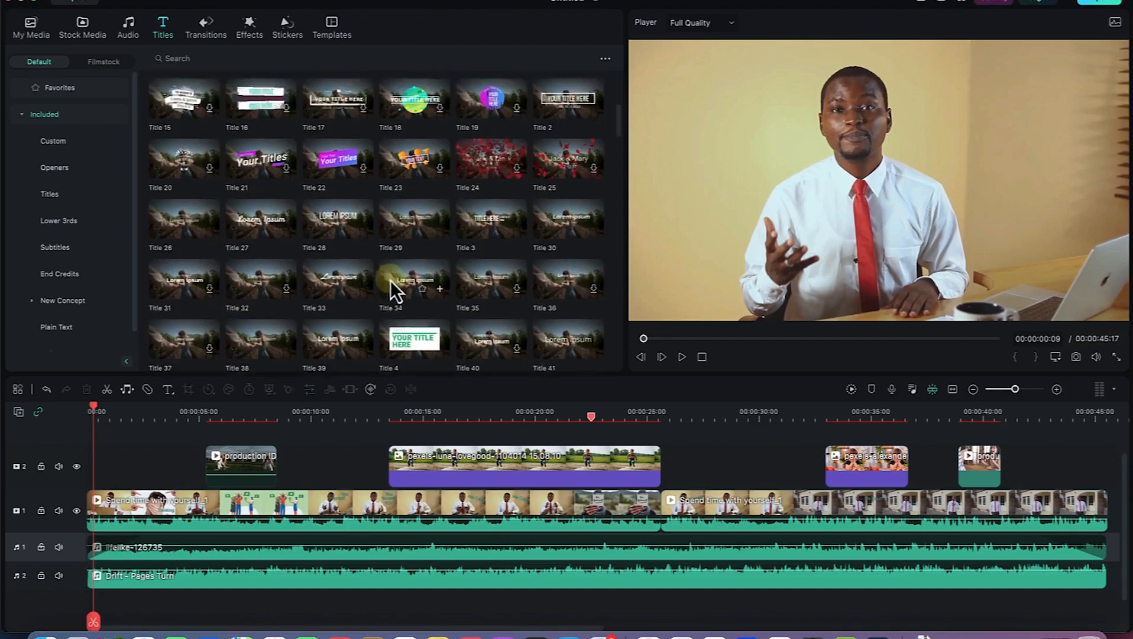
pyautogui.scroll(-1, 364, 285)
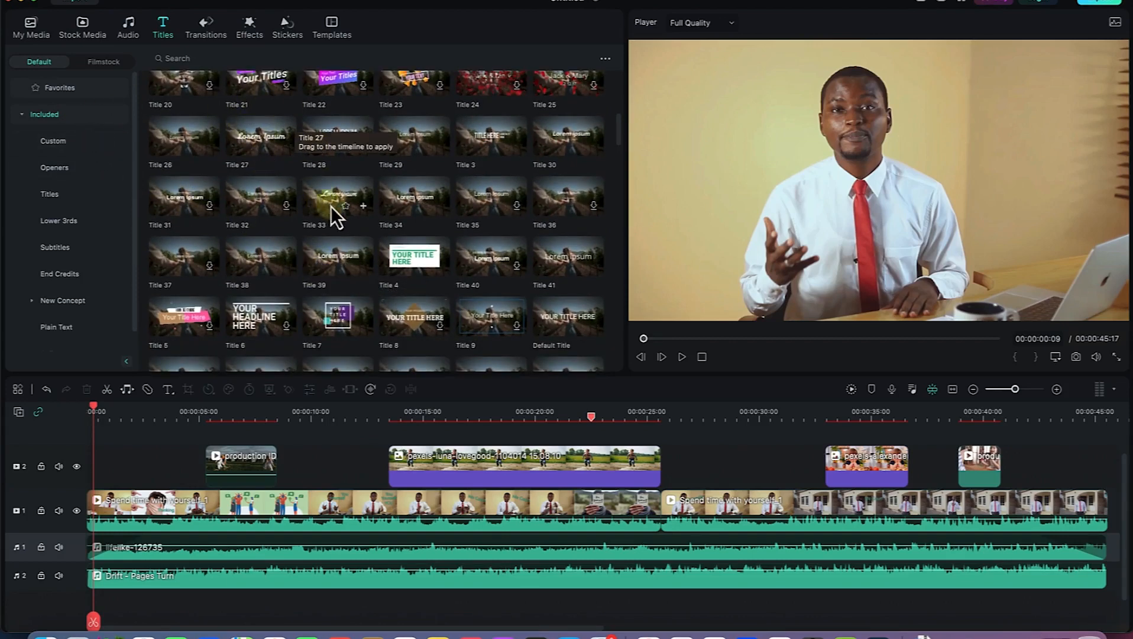
pyautogui.scroll(5, 352, 211)
pyautogui.scroll(3, 352, 211)
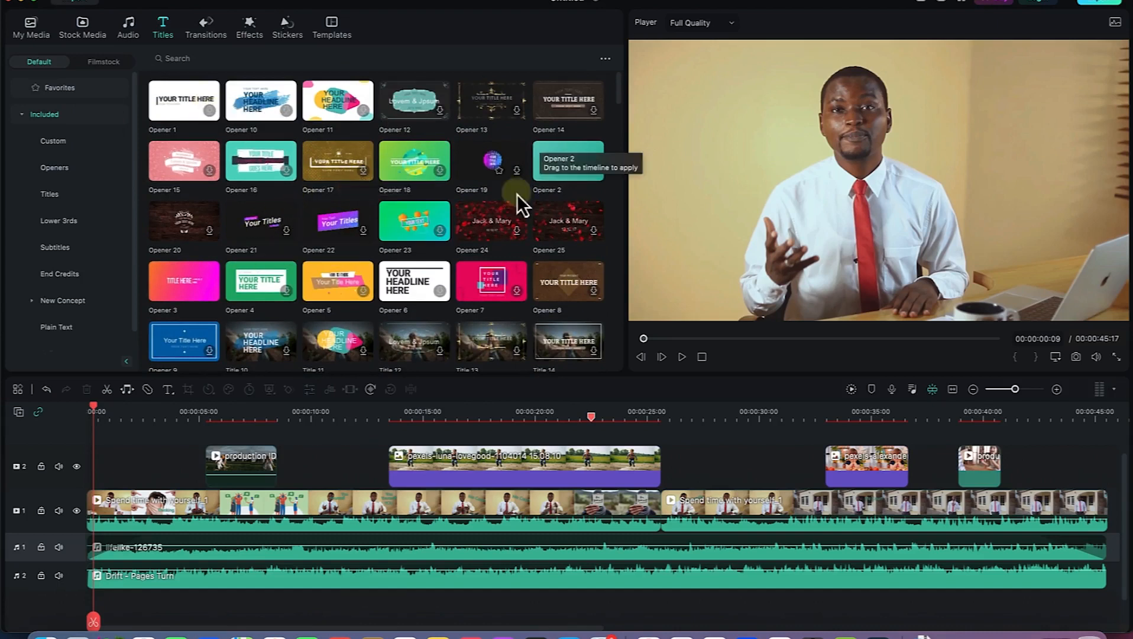
pyautogui.moveTo(560, 166); pyautogui.dragTo(86, 473)
# Shift all the other video and audio clips together along the timeline so they start after the opener ends.
pyautogui.moveTo(322, 611); pyautogui.dragTo(249, 464)
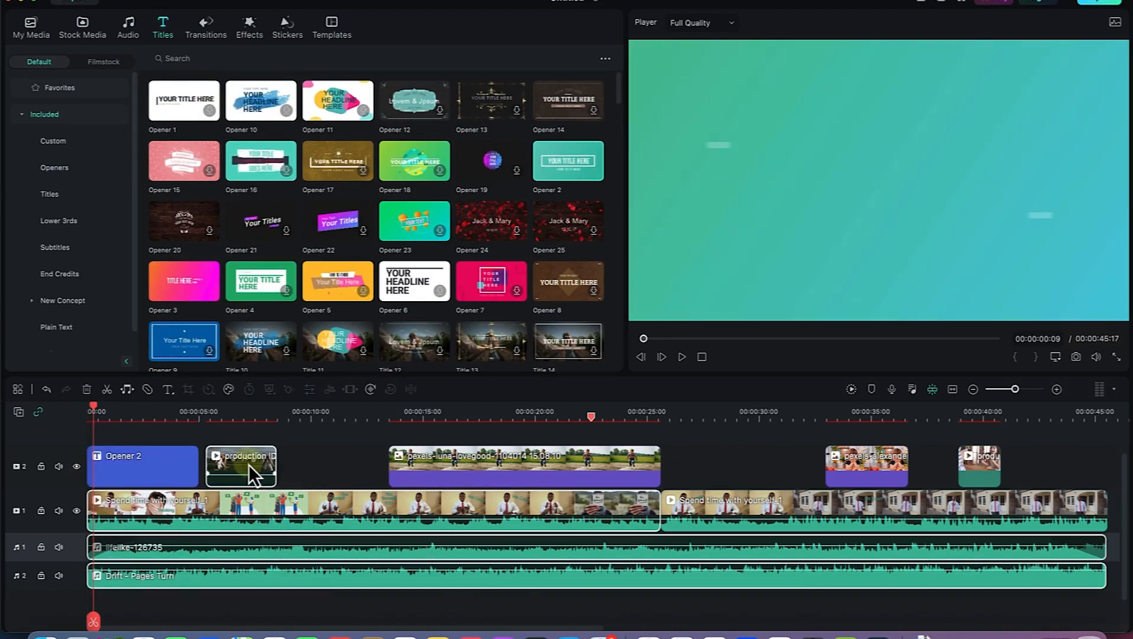
pyautogui.click(157, 476)
pyautogui.moveTo(262, 515); pyautogui.dragTo(373, 493)
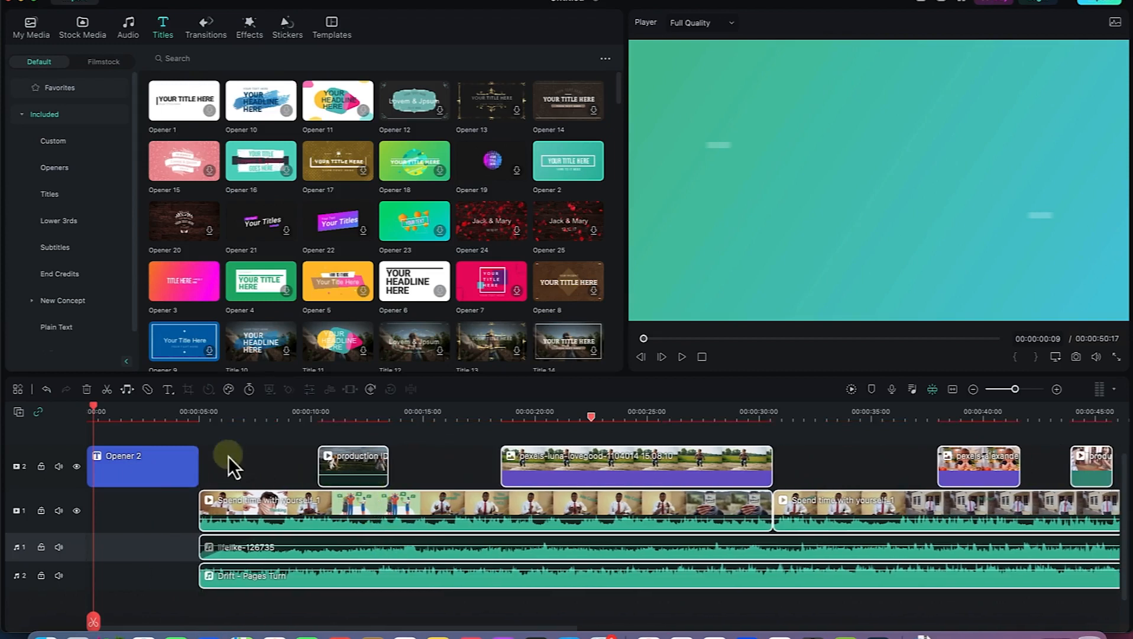
# Move the playhead to 00:00:02:25 and replace the opener's main title text with "Welcome to my channel".
pyautogui.moveTo(94, 409); pyautogui.dragTo(152, 410)
pyautogui.click(165, 500)
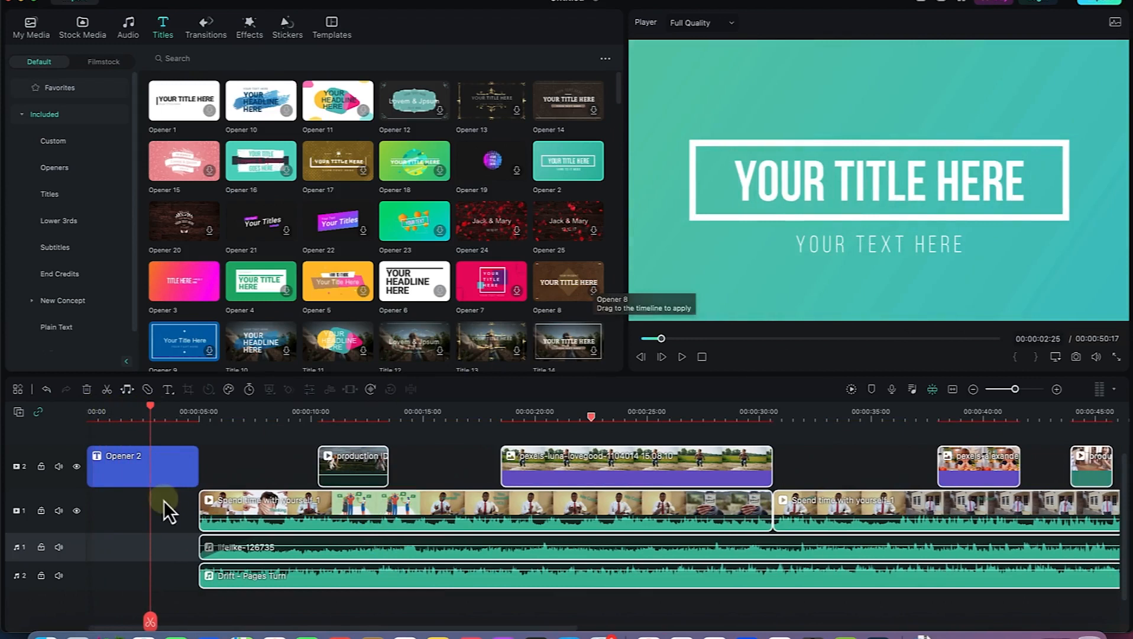
pyautogui.click(159, 465)
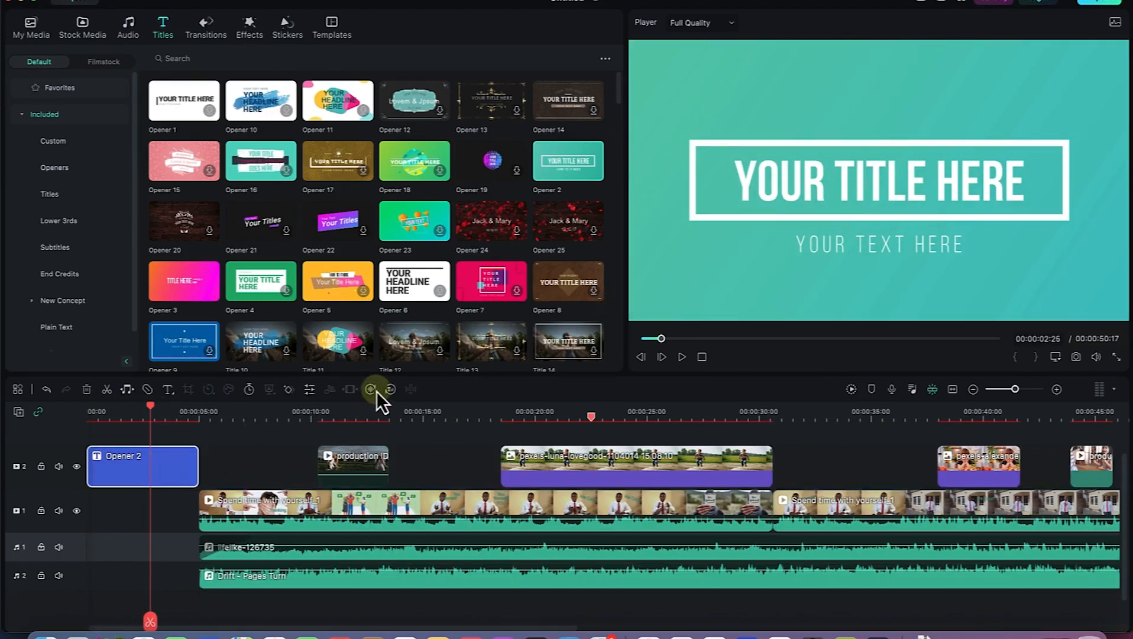
pyautogui.click(124, 69)
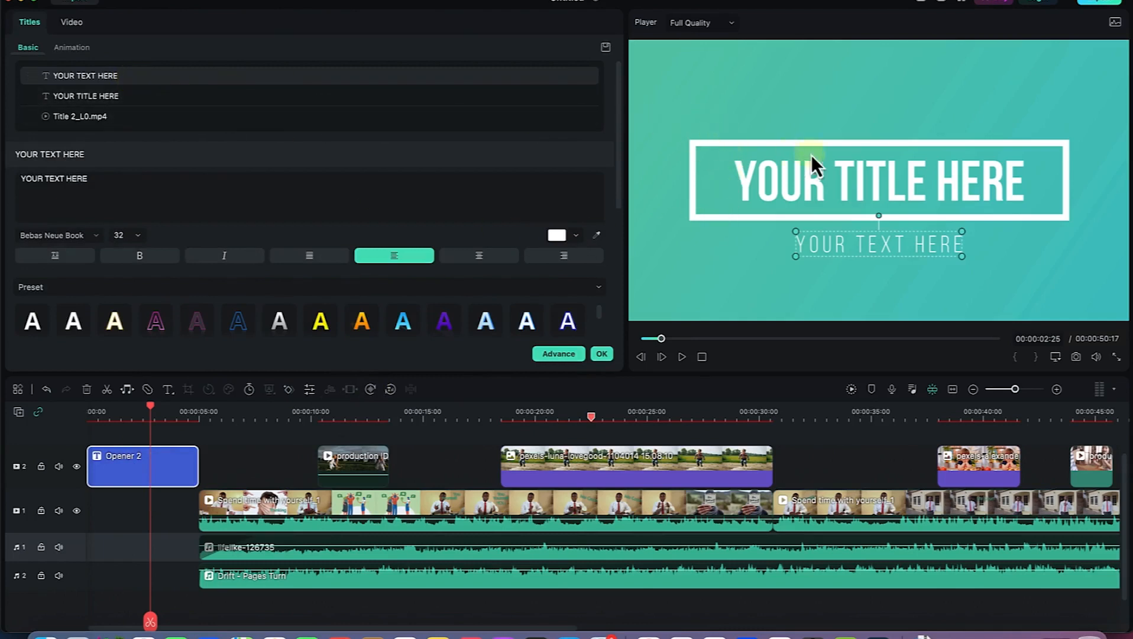
pyautogui.click(823, 177)
pyautogui.doubleClick(823, 177)
pyautogui.click(824, 175)
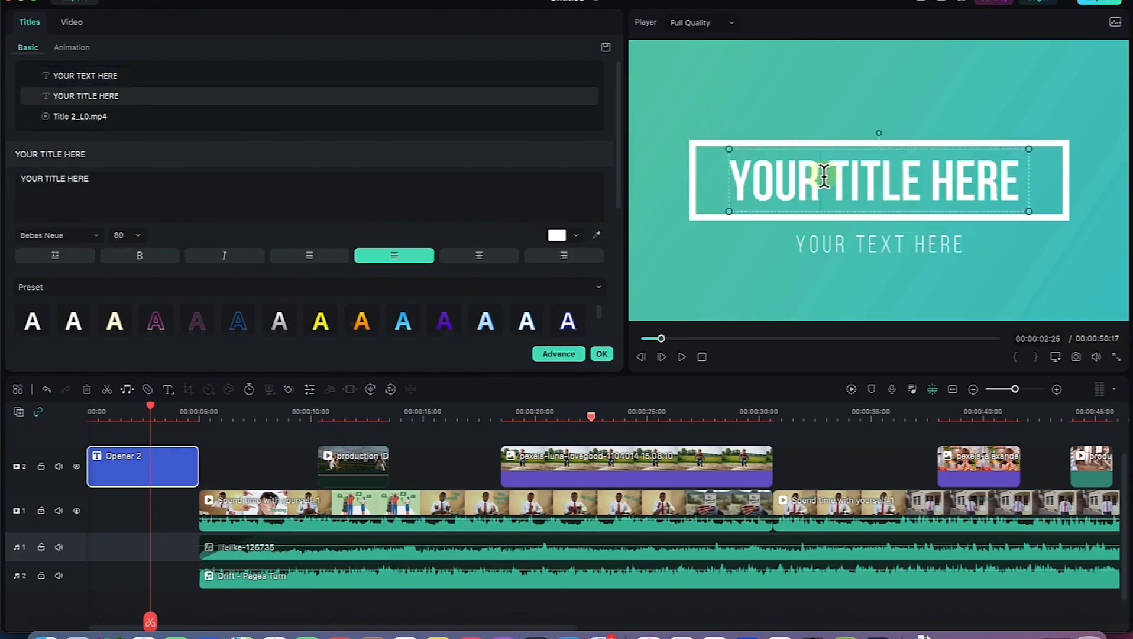
pyautogui.tripleClick(824, 176)
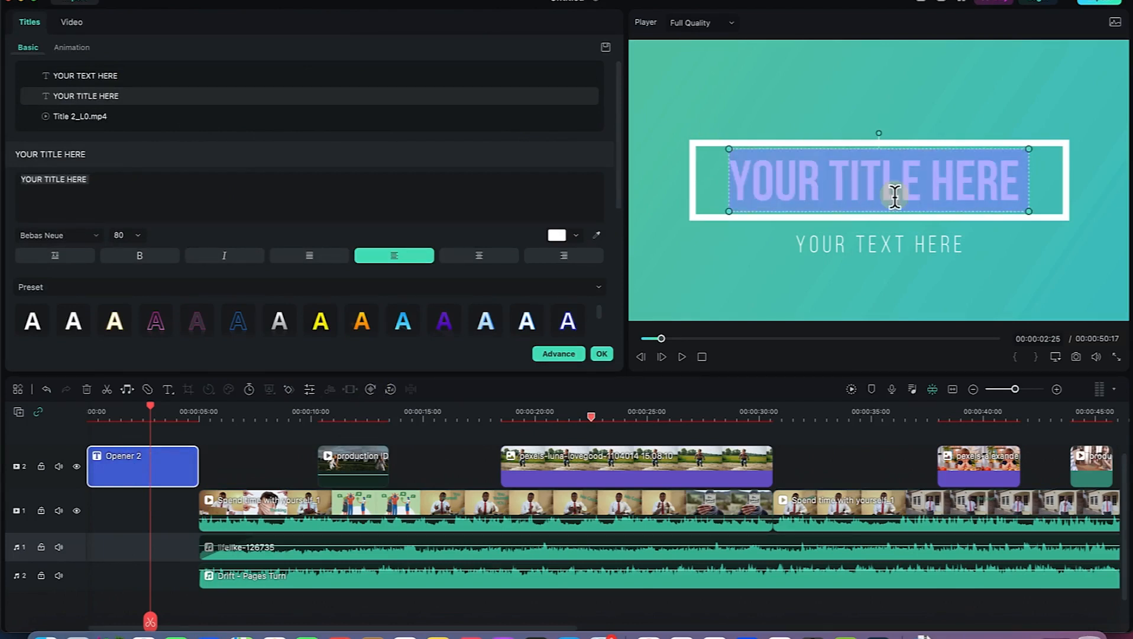
pyautogui.write('We')
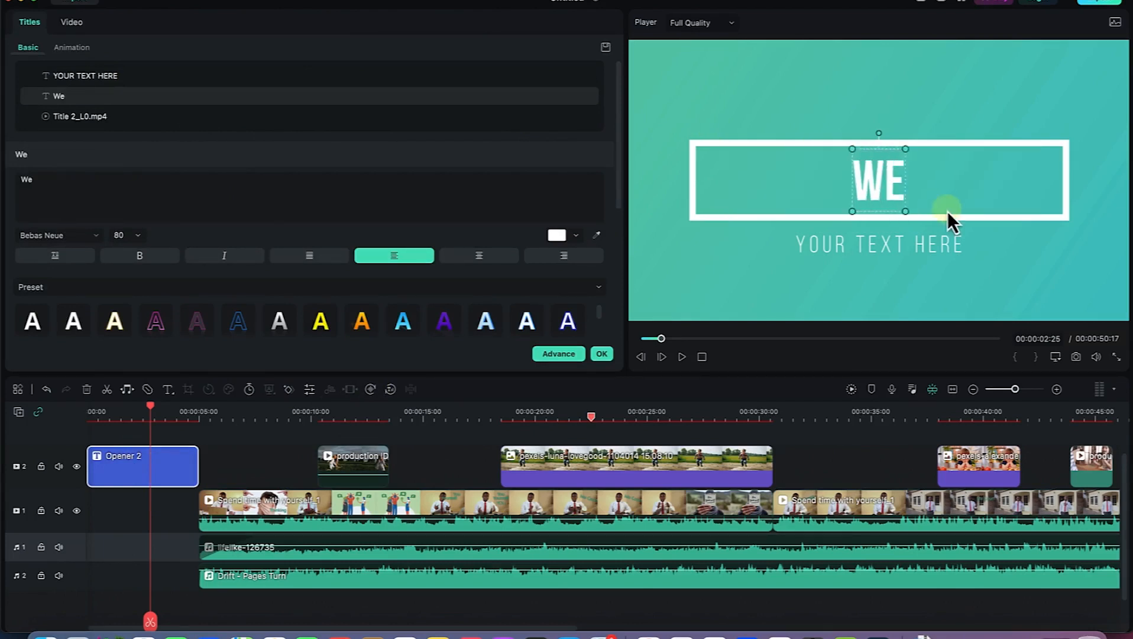
pyautogui.write('lcome to my c')
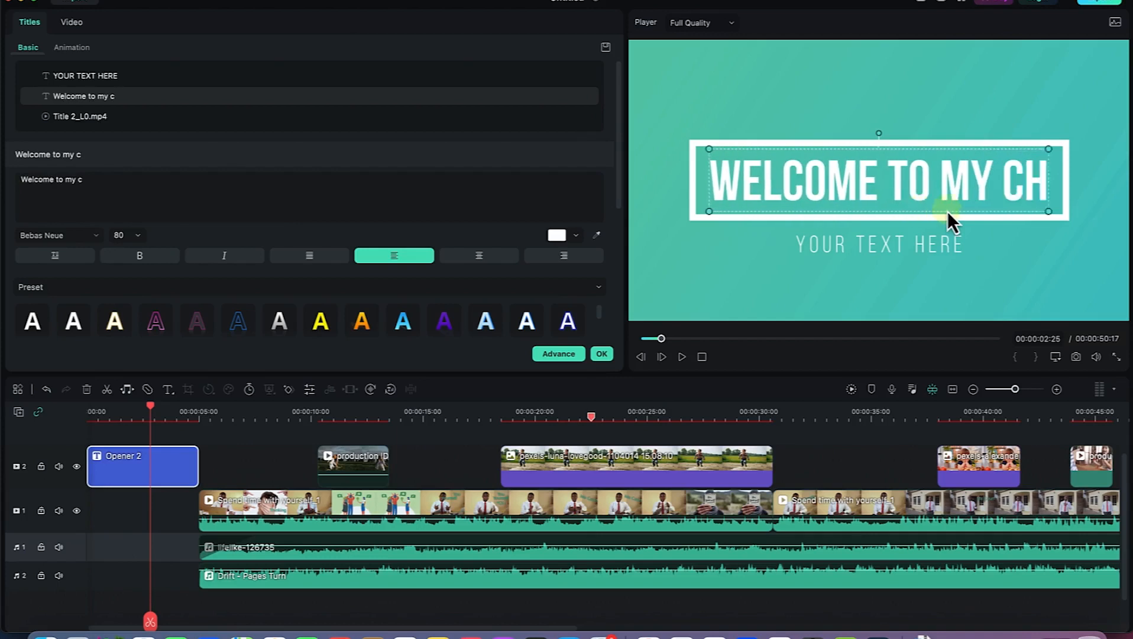
pyautogui.write('hannel')
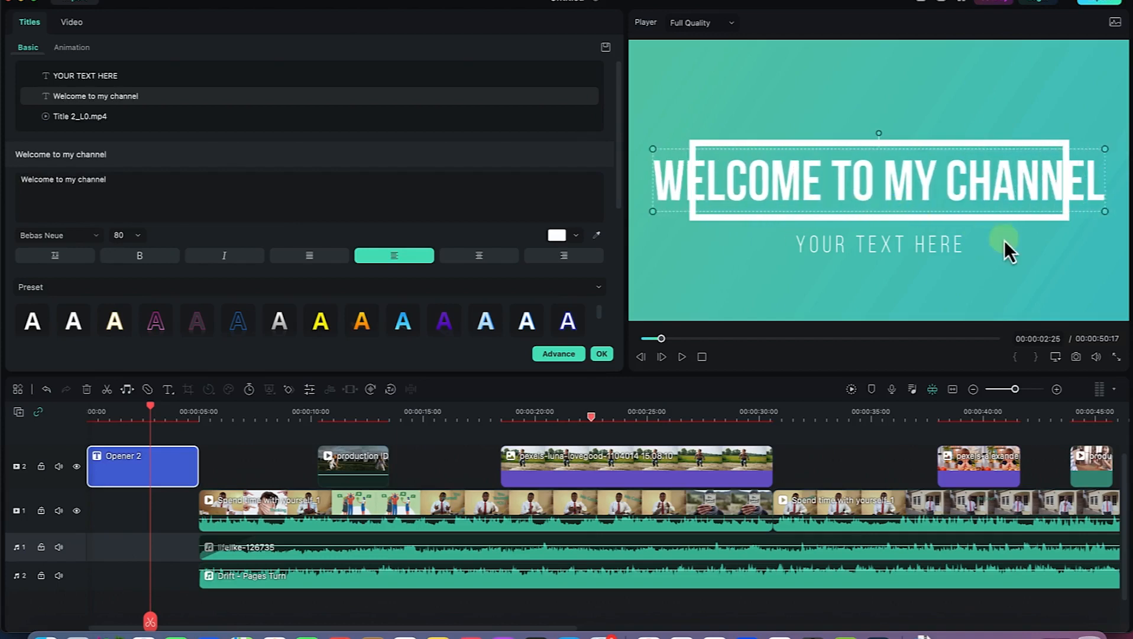
# Set the font size of the "Welcome to my channel" text to 60 so it fits inside the white frame.
pyautogui.press('super+a')
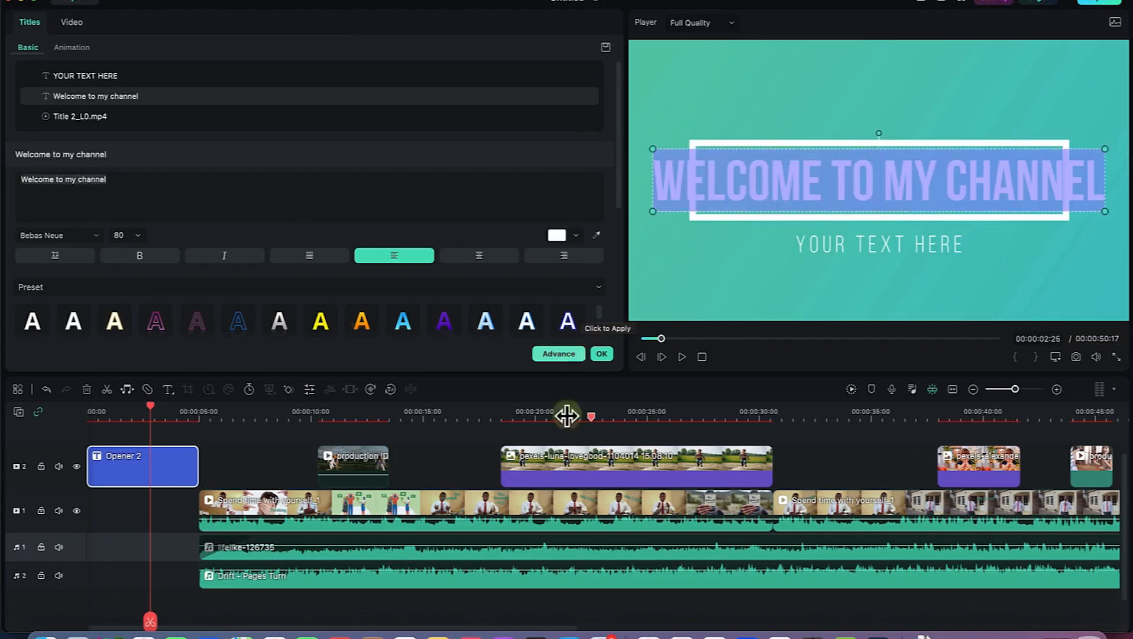
pyautogui.click(138, 235)
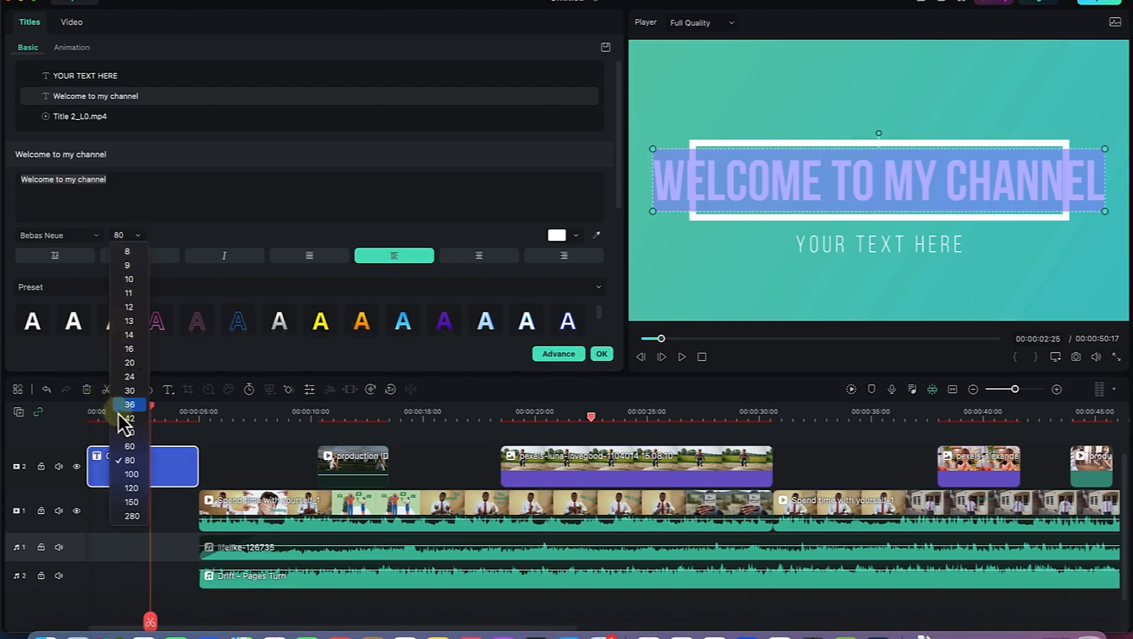
pyautogui.click(123, 430)
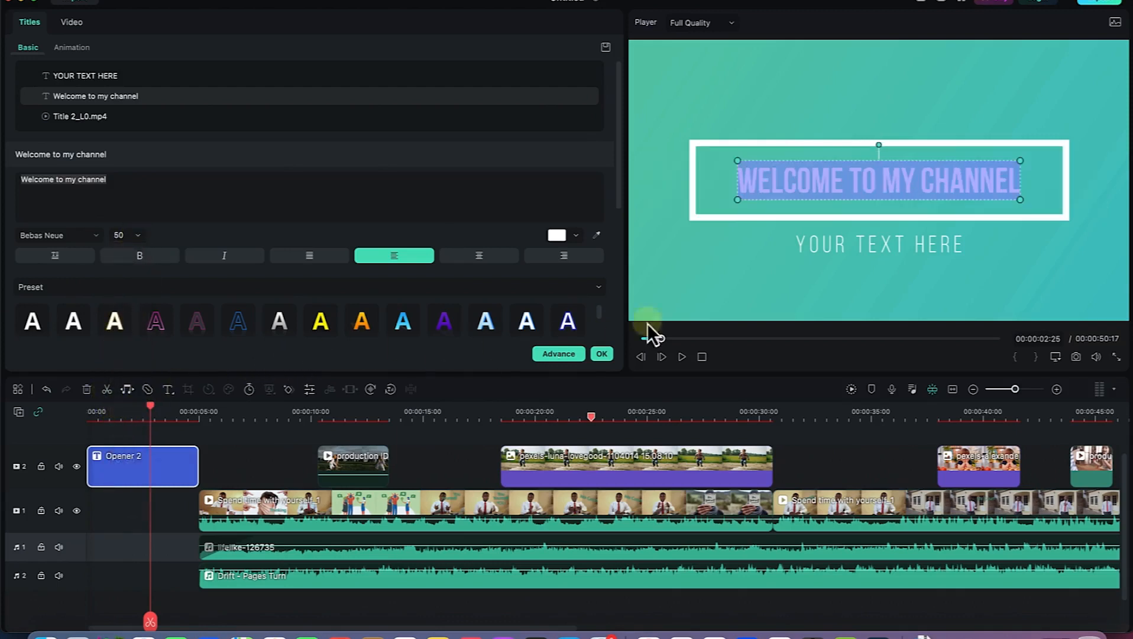
pyautogui.click(137, 235)
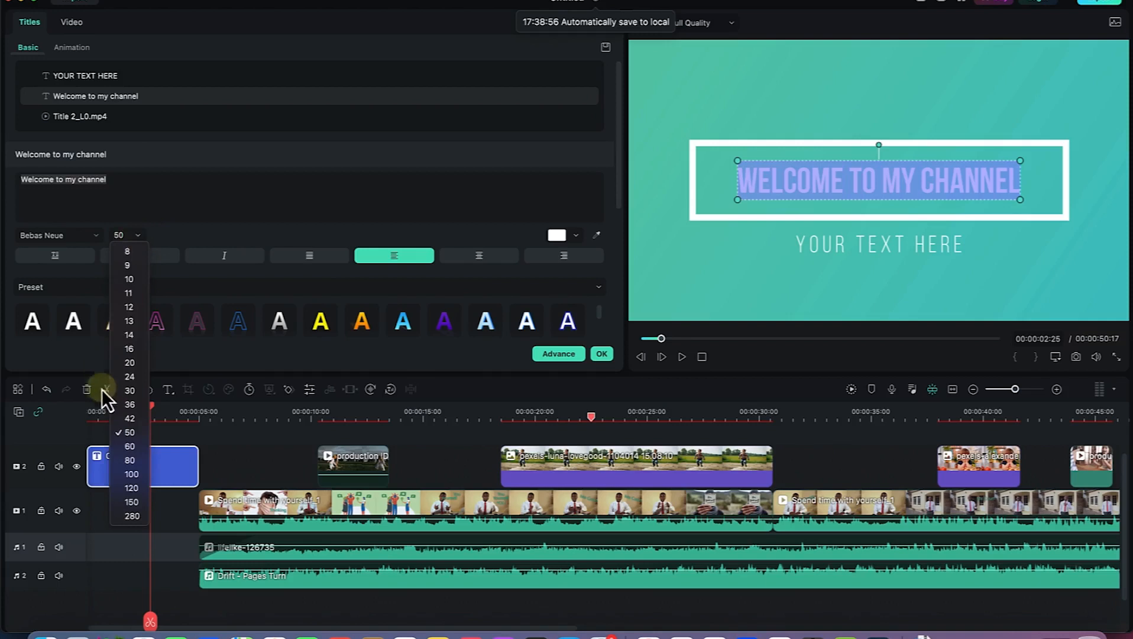
pyautogui.click(123, 446)
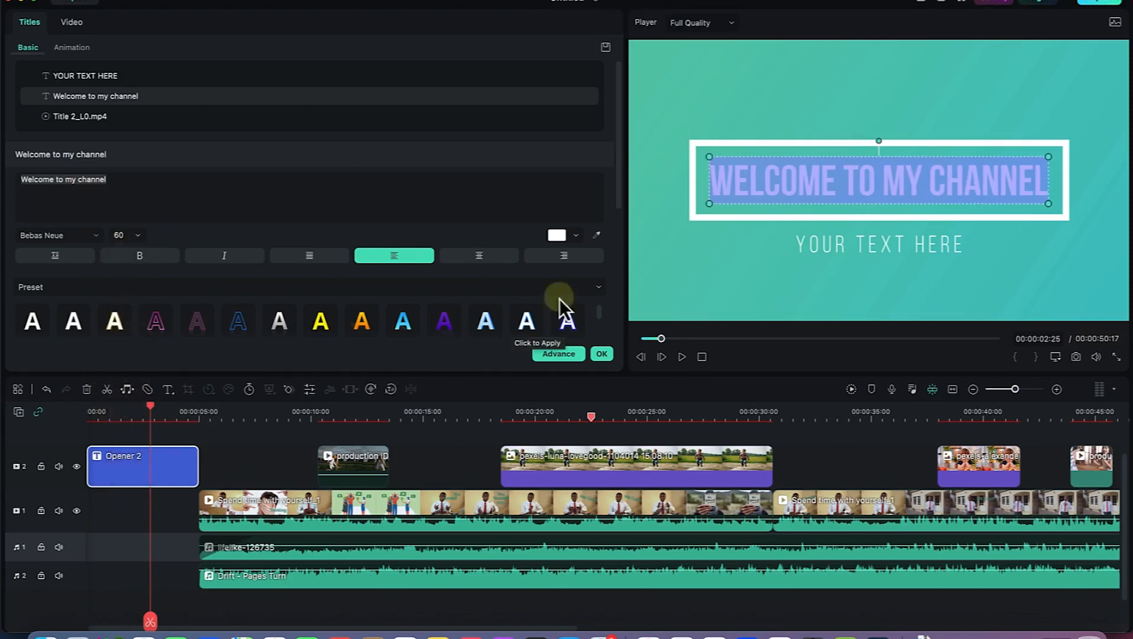
# Replace the opener's placeholder text below the frame with "EpIC Mentorship".
pyautogui.click(818, 241)
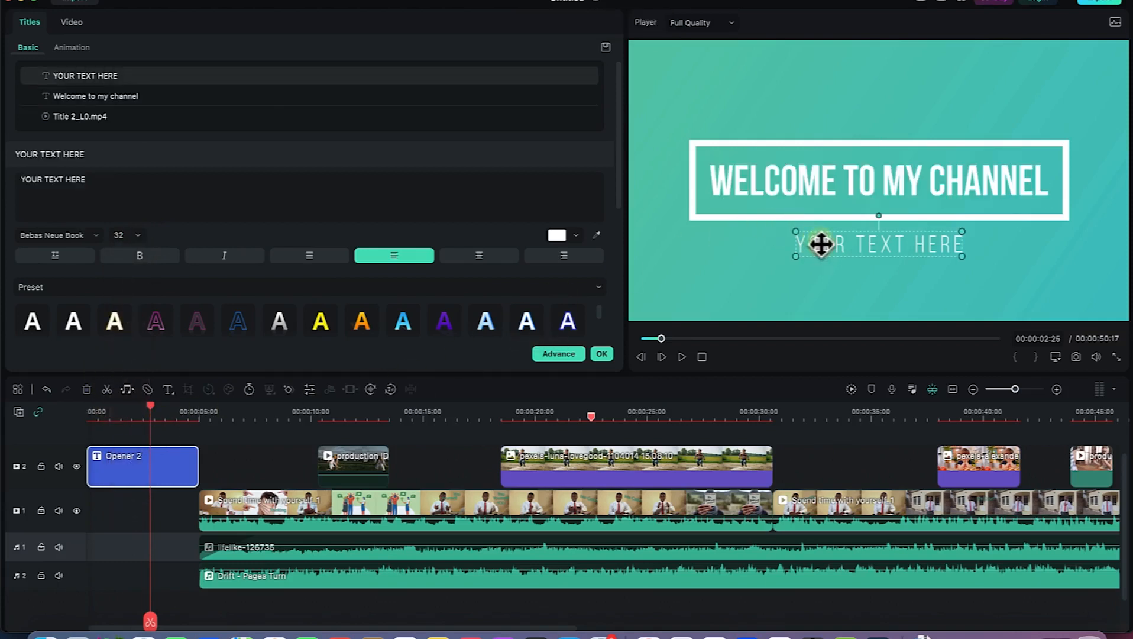
pyautogui.doubleClick(821, 244)
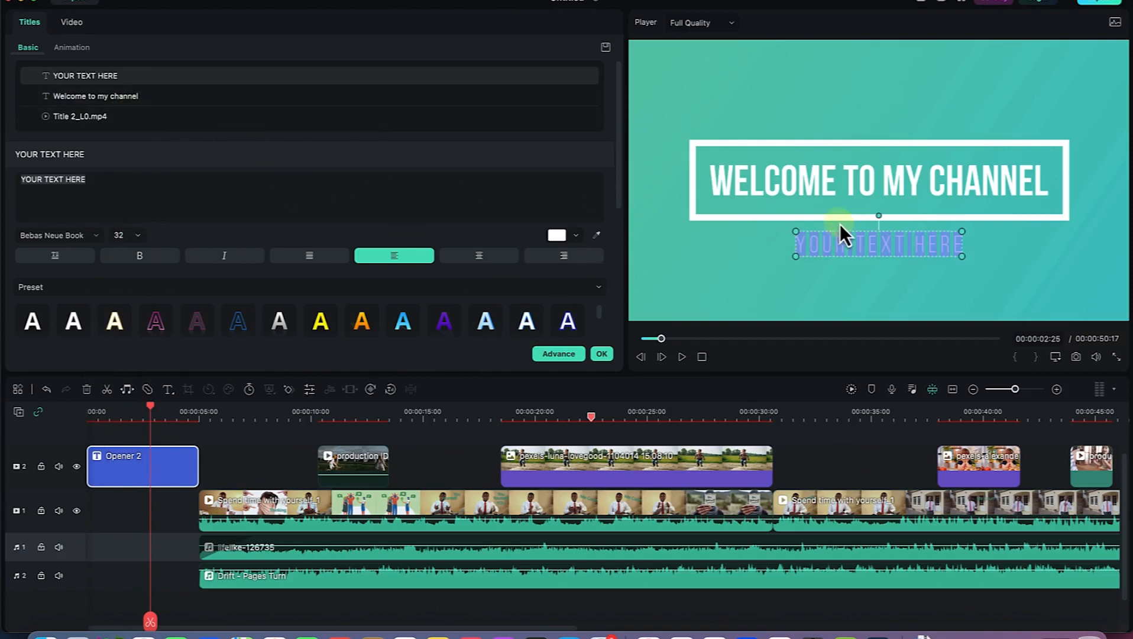
pyautogui.write('EpIC Mentorship')
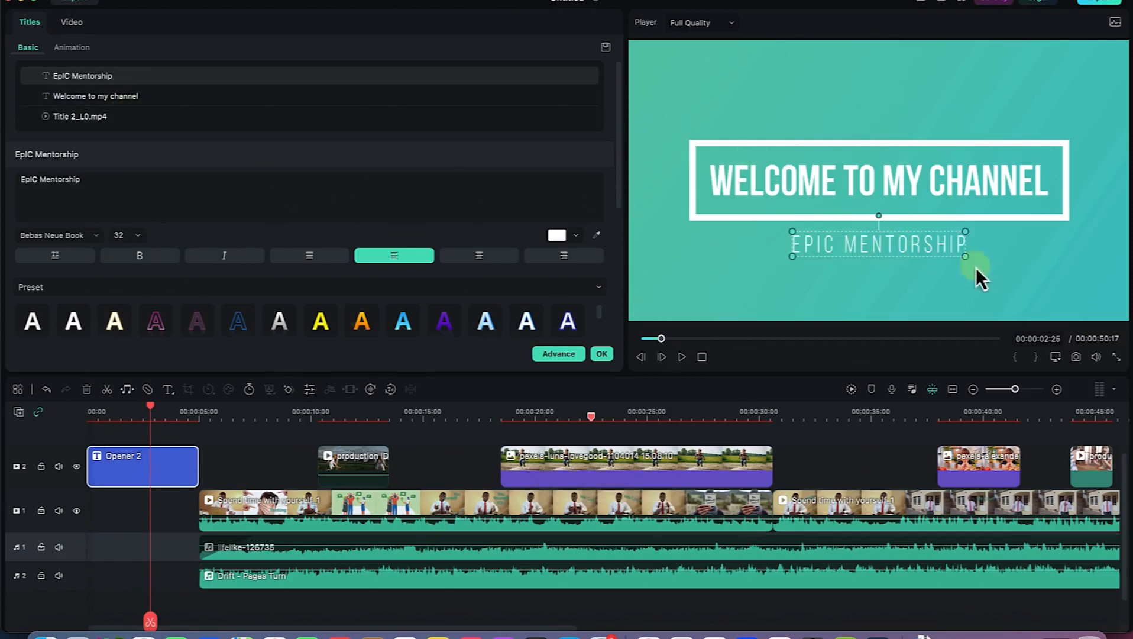
# Preview fonts such as Alfa Slab One Regular and AbrilFatface-Regular on the main title and check the available font sizes.
pyautogui.click(835, 184)
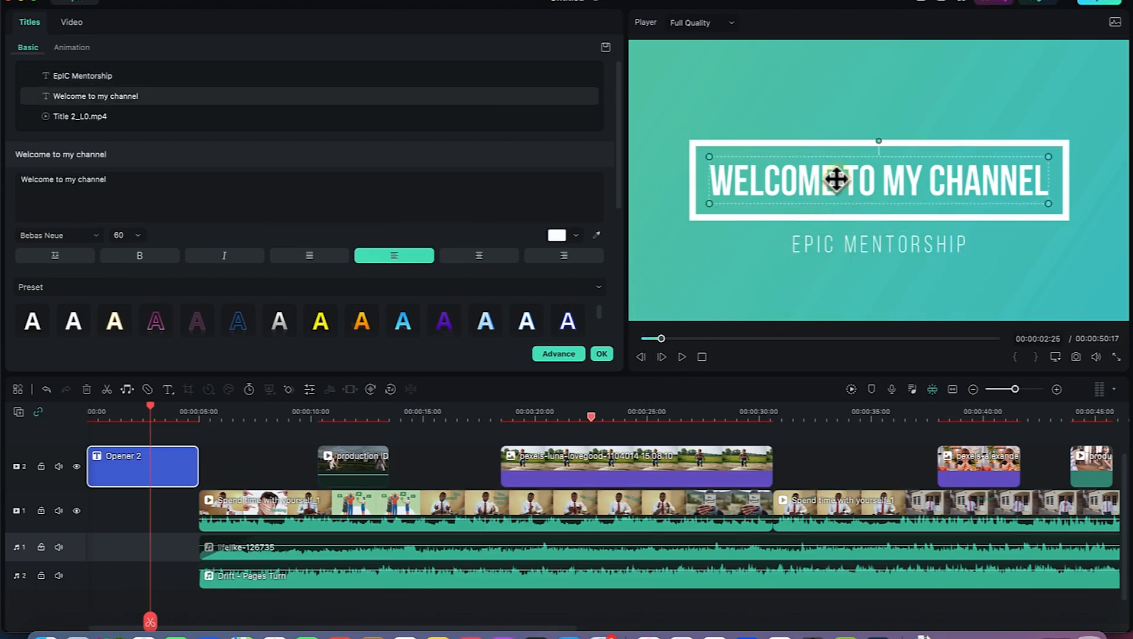
pyautogui.doubleClick(835, 184)
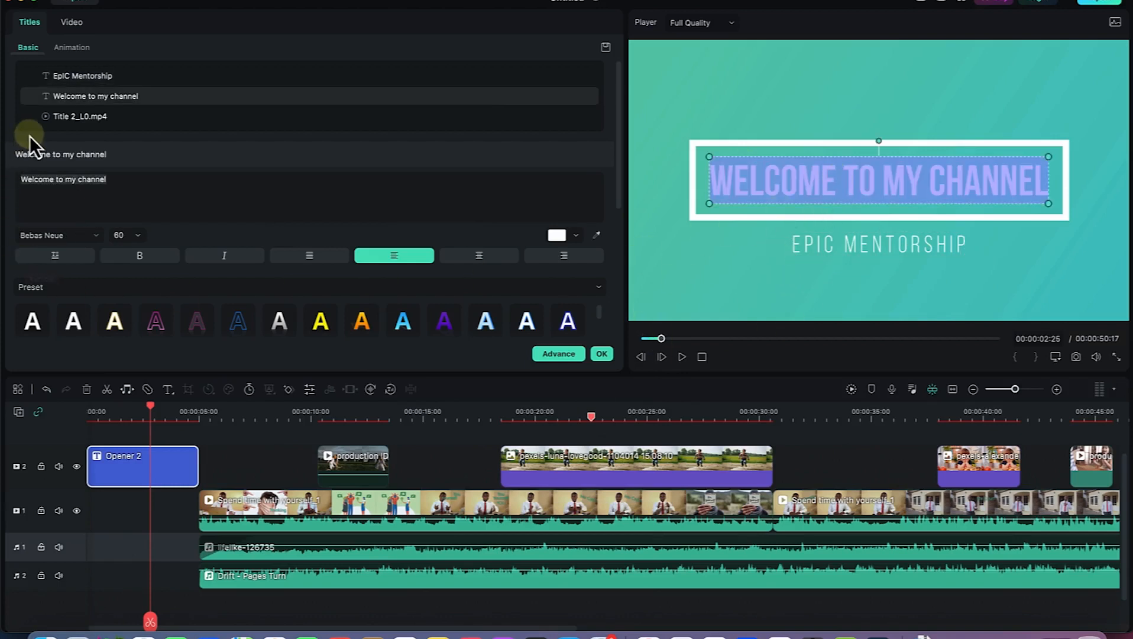
pyautogui.click(42, 237)
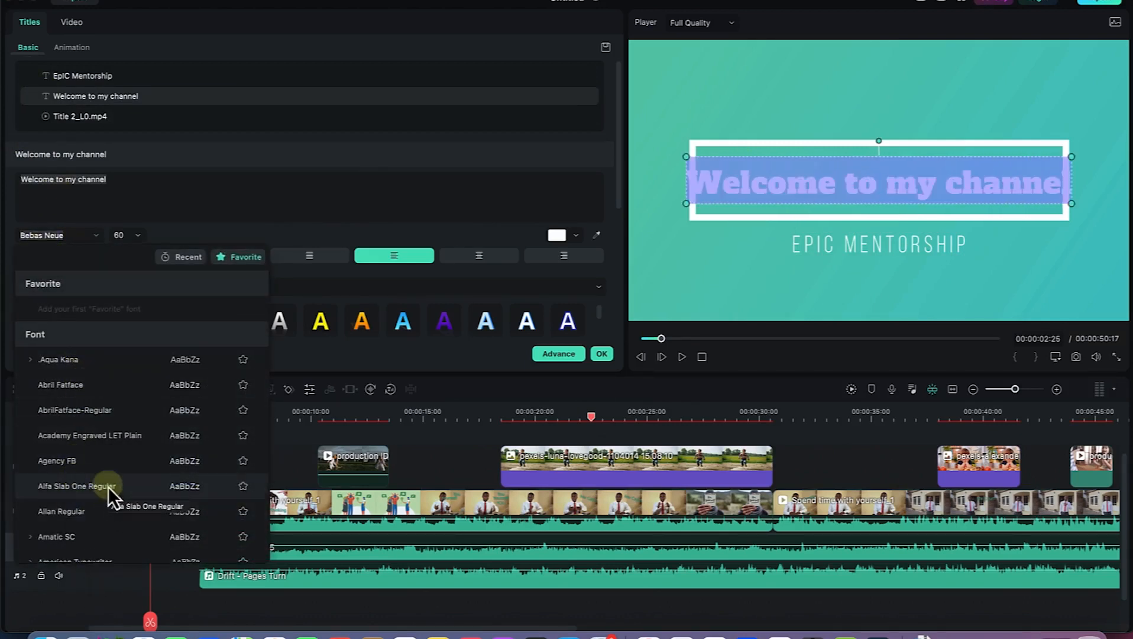
pyautogui.scroll(-4, 106, 478)
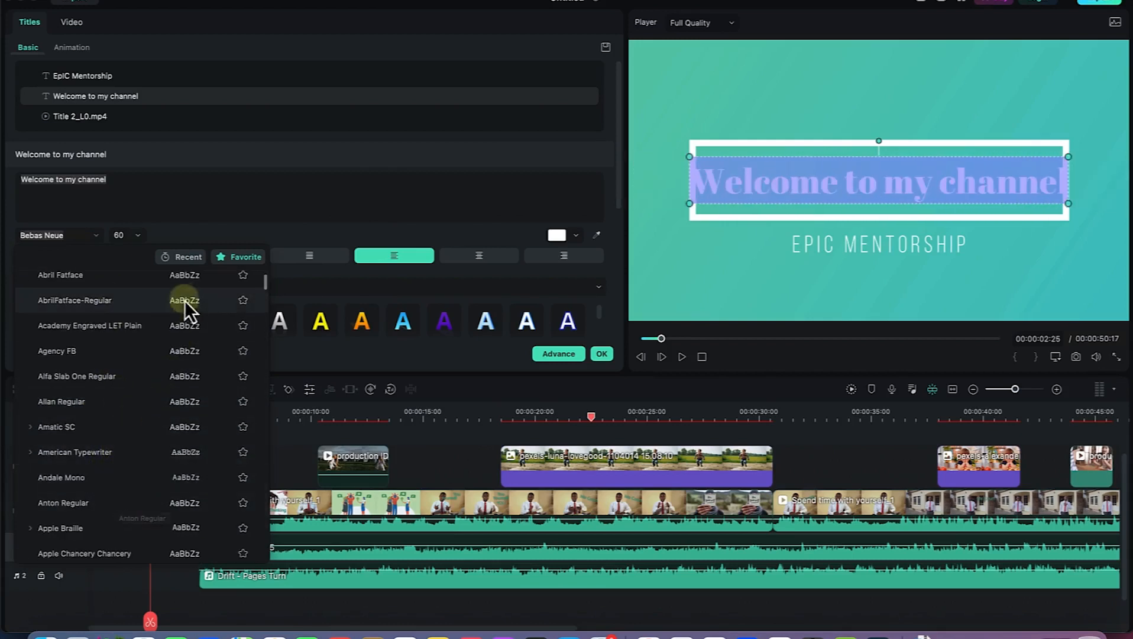
pyautogui.click(144, 231)
pyautogui.click(139, 235)
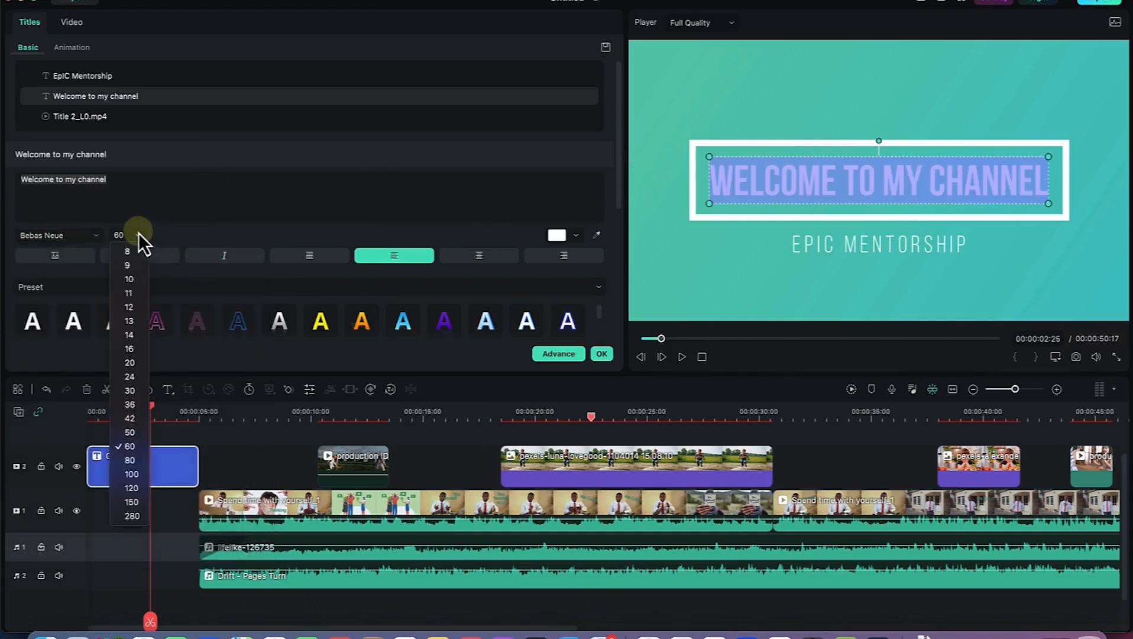
pyautogui.click(254, 204)
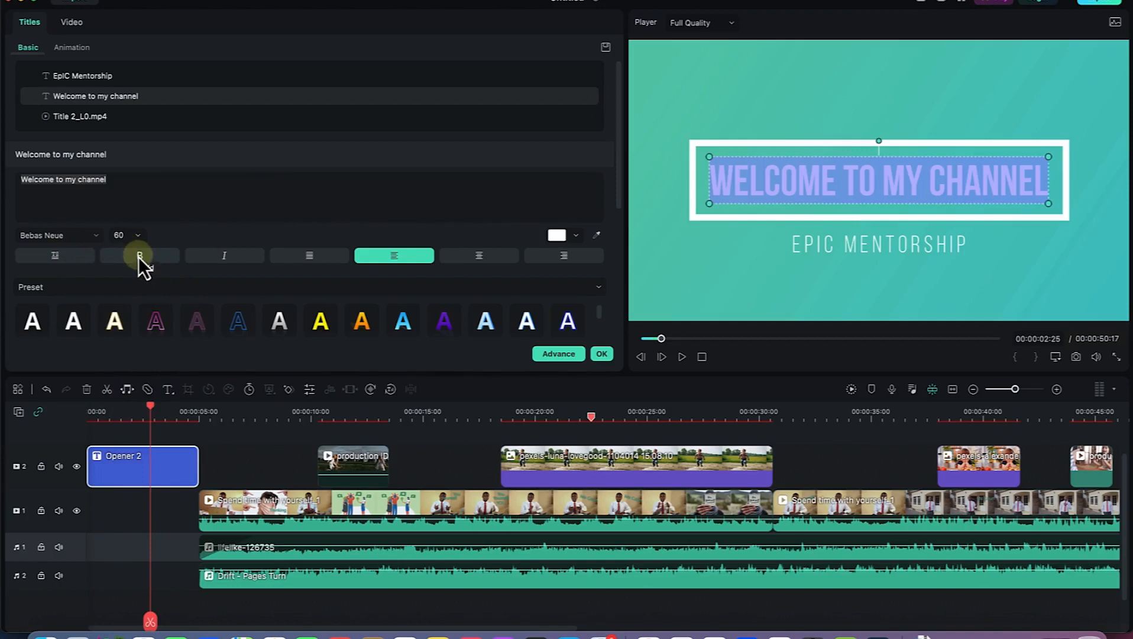
# Make the "Welcome to my channel" text bold and italic after trying out the vertical text orientation.
pyautogui.click(41, 254)
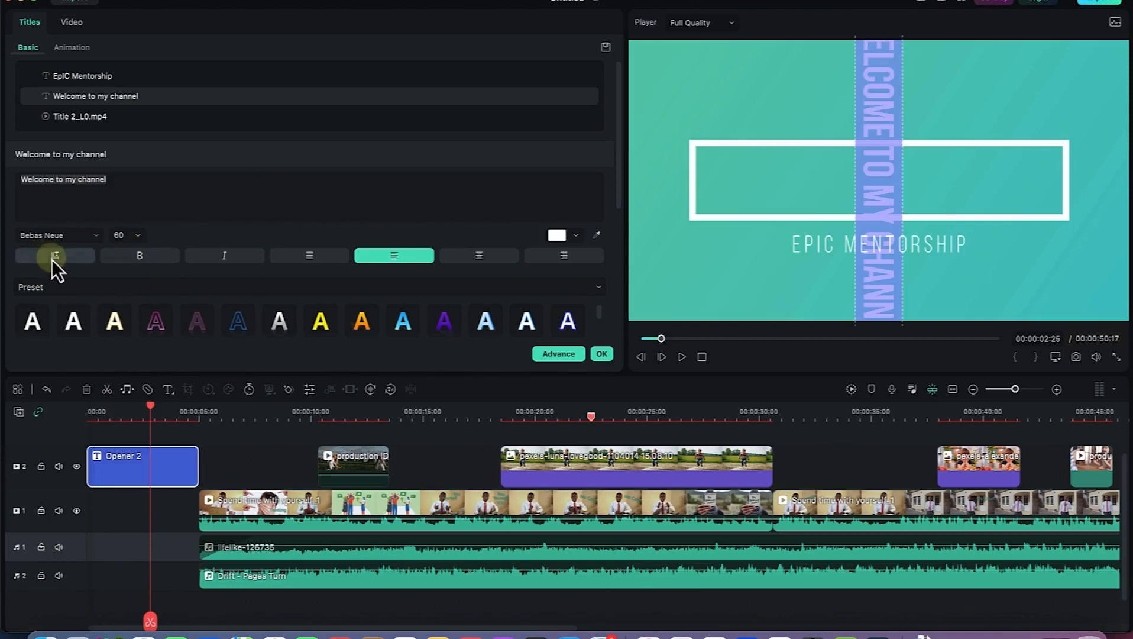
pyautogui.click(51, 260)
pyautogui.click(148, 258)
pyautogui.click(241, 259)
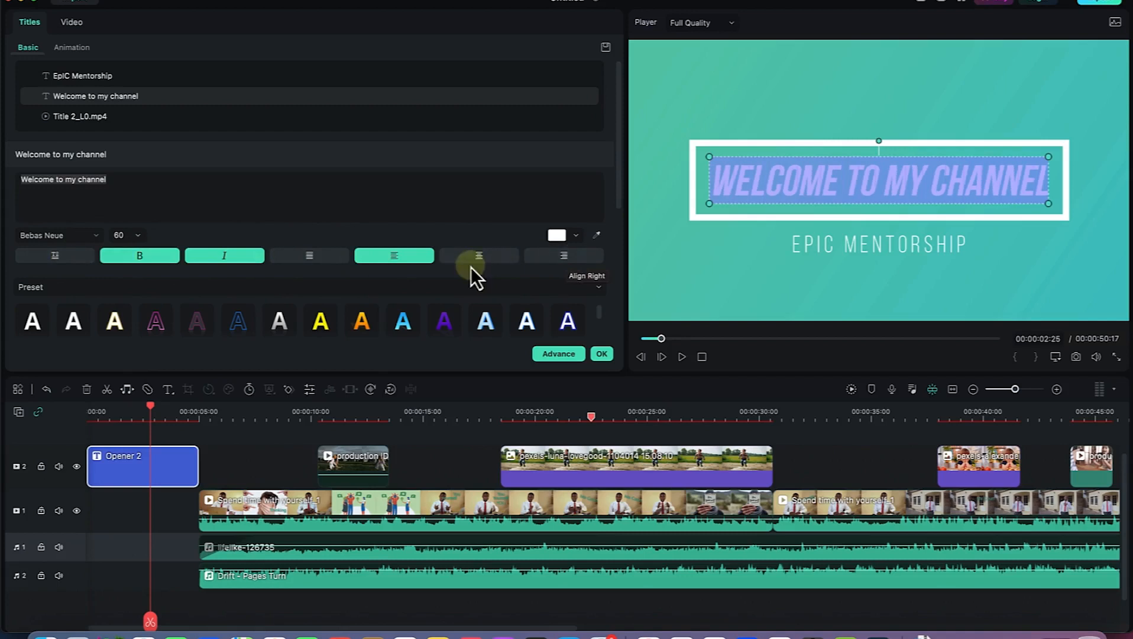
# Change the main title's text colour to near-black with the custom colour picker, after trying yellow.
pyautogui.click(579, 234)
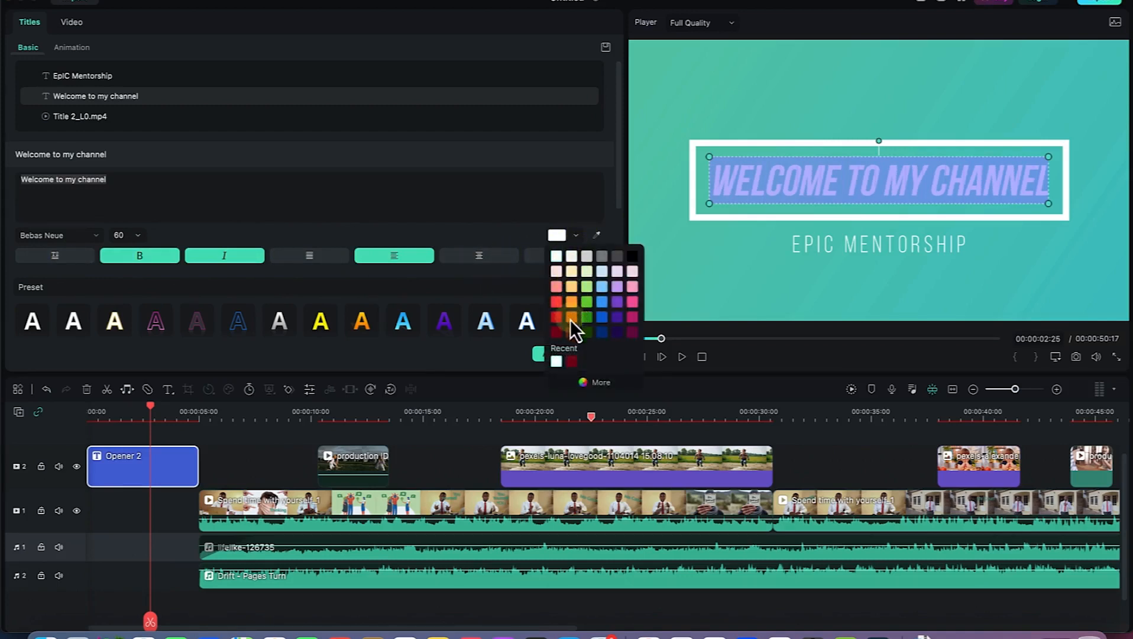
pyautogui.click(592, 382)
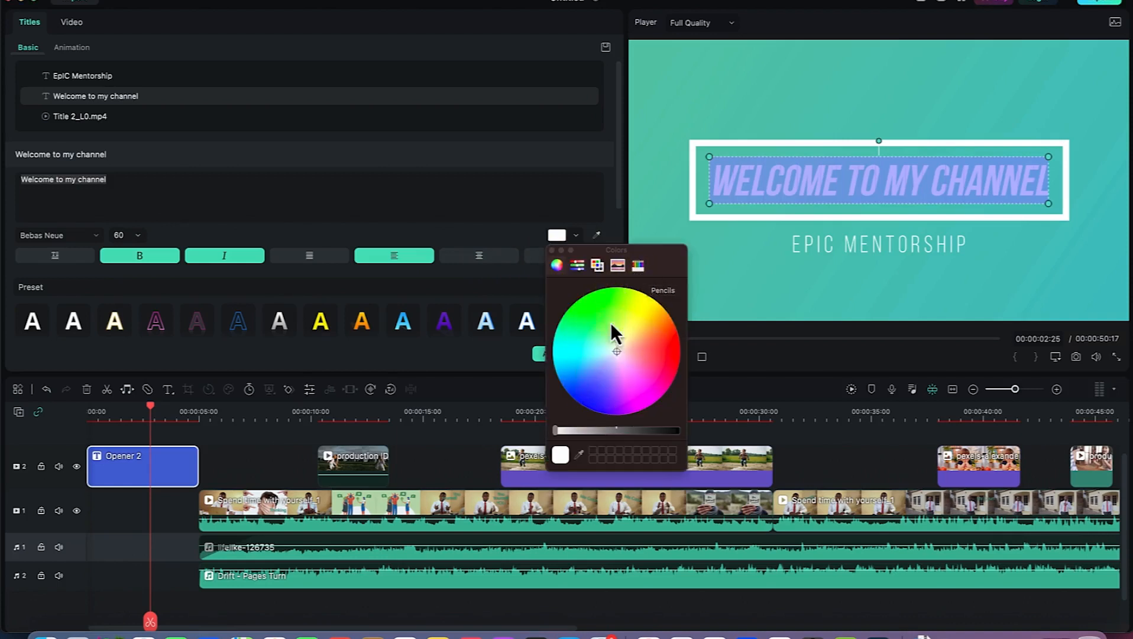
pyautogui.moveTo(616, 353); pyautogui.dragTo(634, 320)
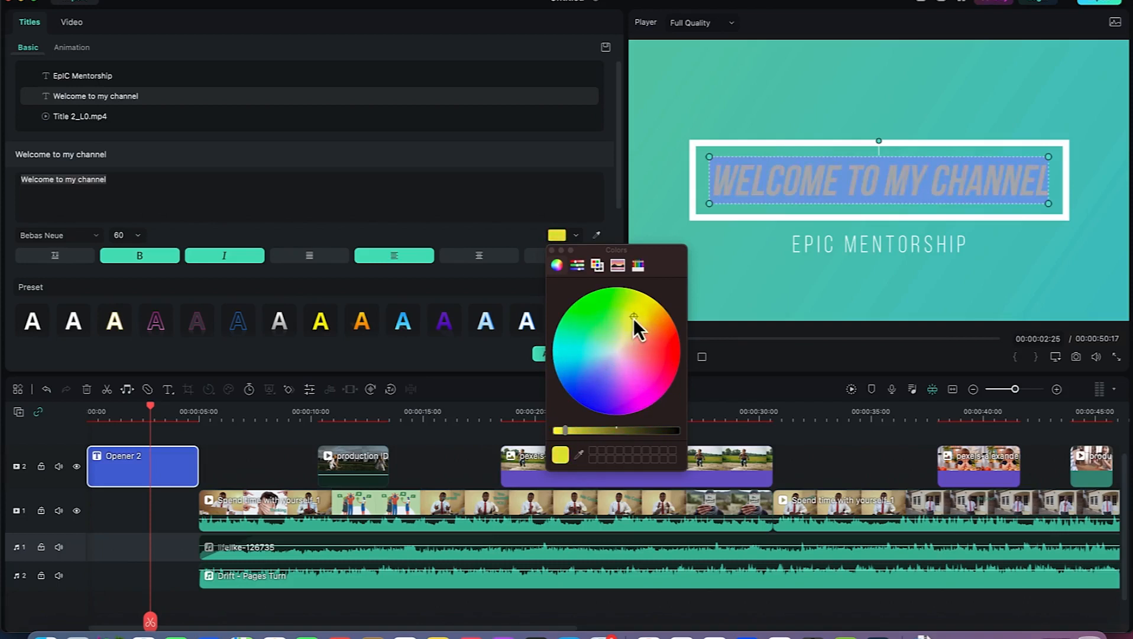
pyautogui.press('BackSpace')
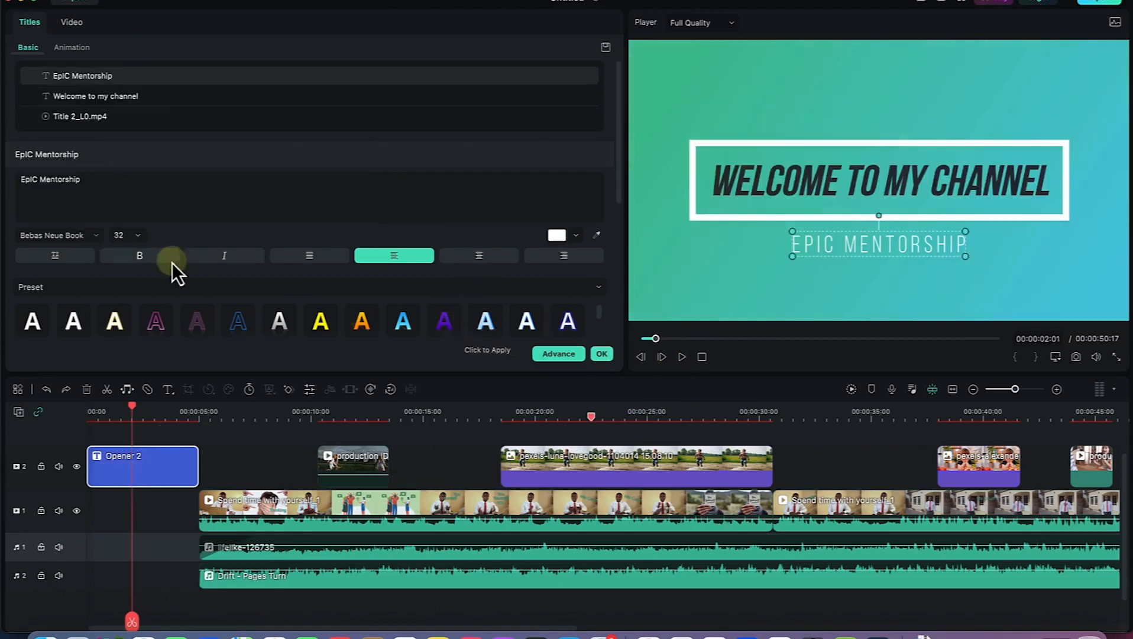
# Remove the italic style from the whole "Welcome to my channel" text while keeping it bold.
pyautogui.click(843, 189)
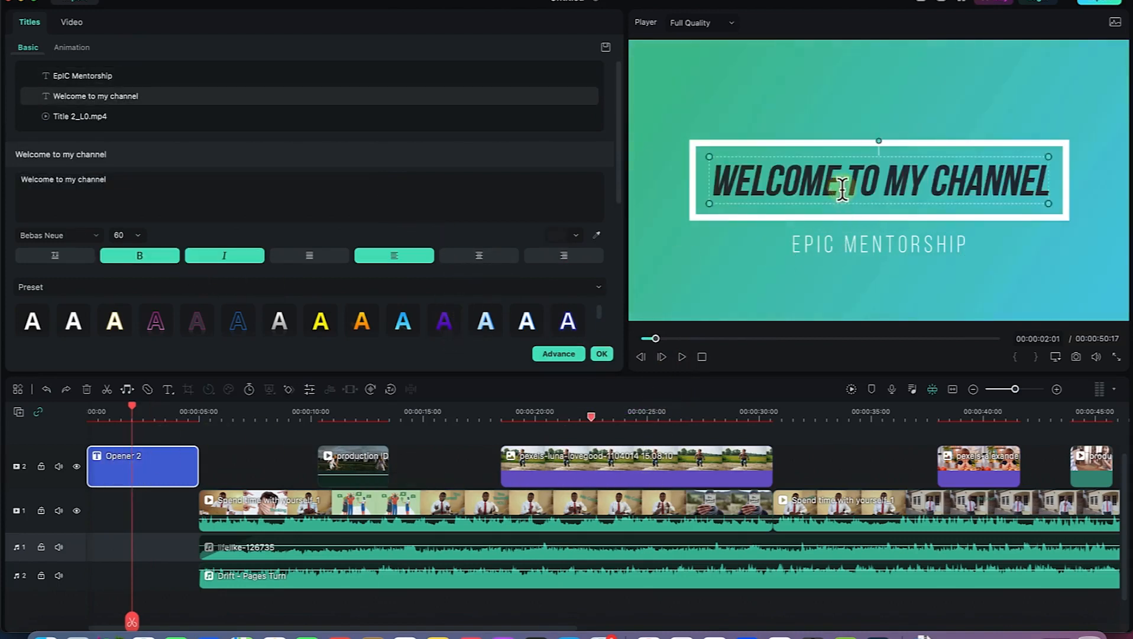
pyautogui.doubleClick(842, 189)
pyautogui.click(225, 256)
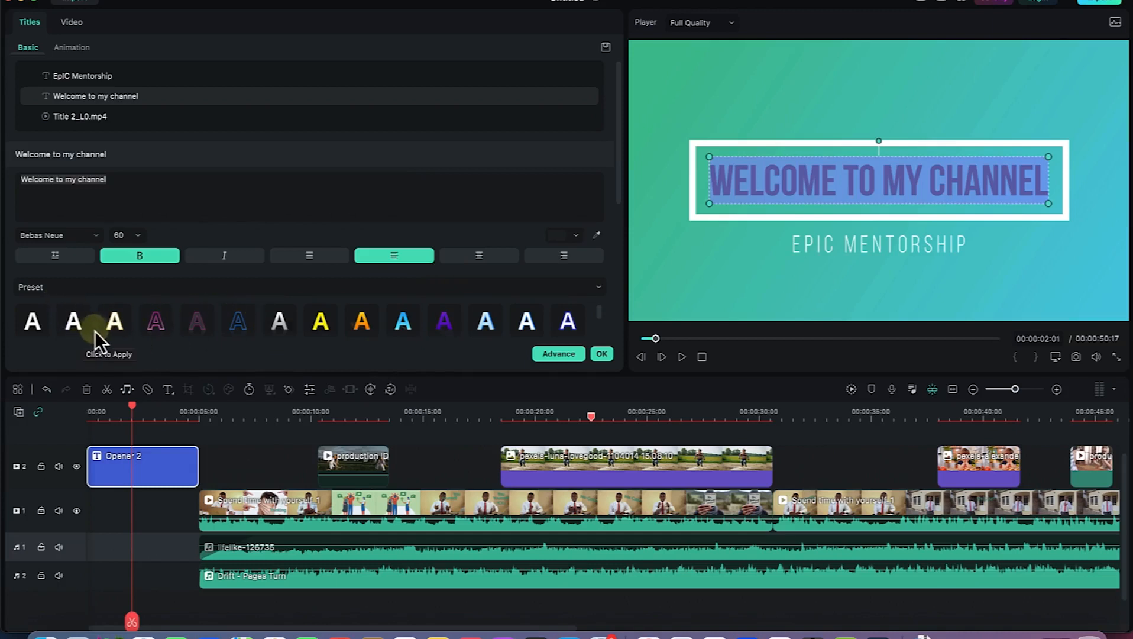
# Apply the magenta-to-blue gradient text preset to the main title from the expanded preset list.
pyautogui.scroll(-1, 394, 329)
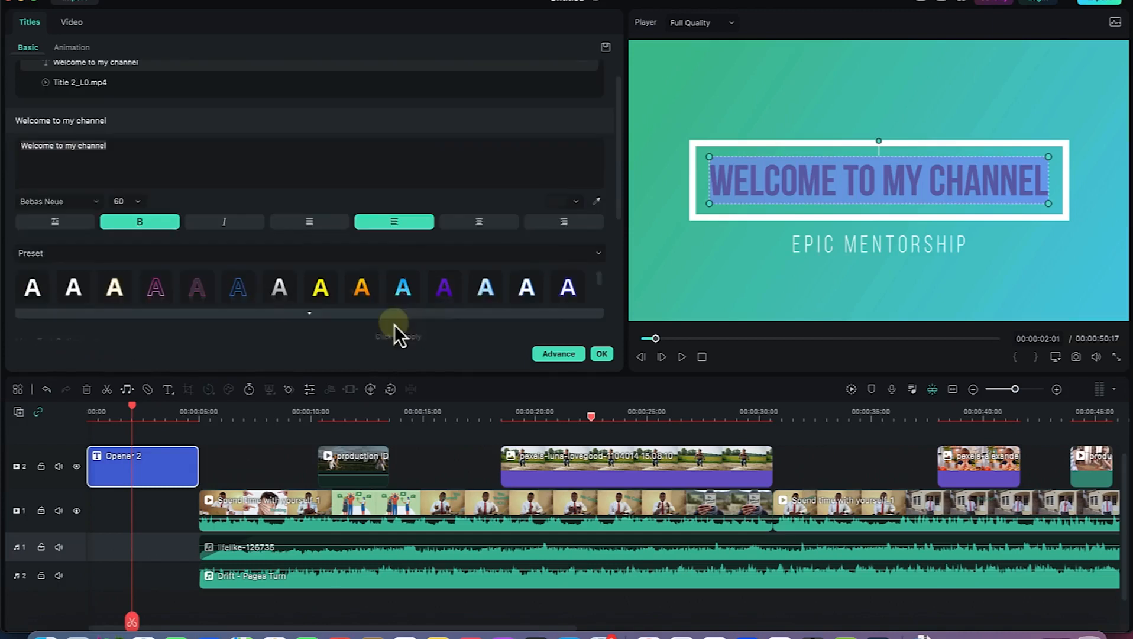
pyautogui.click(308, 314)
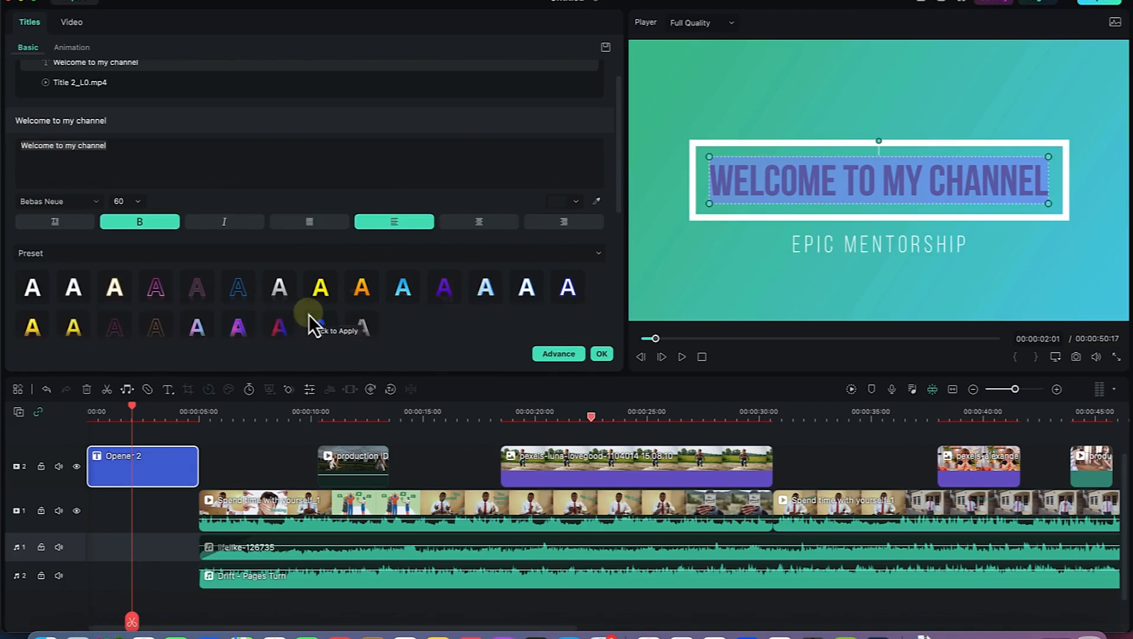
pyautogui.scroll(-1, 313, 312)
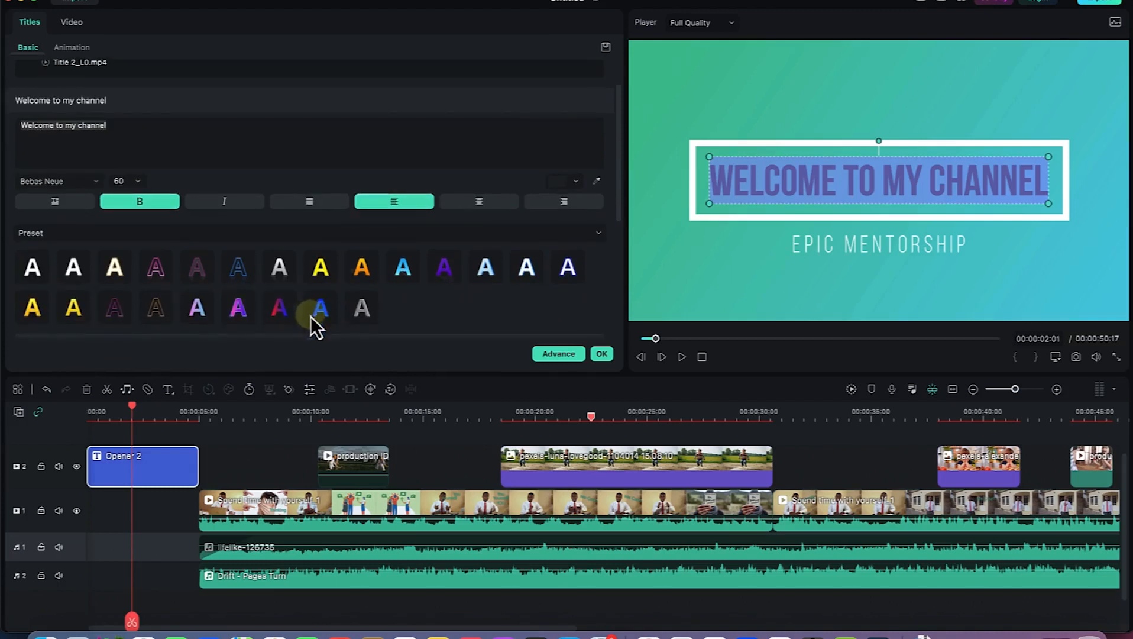
pyautogui.click(231, 313)
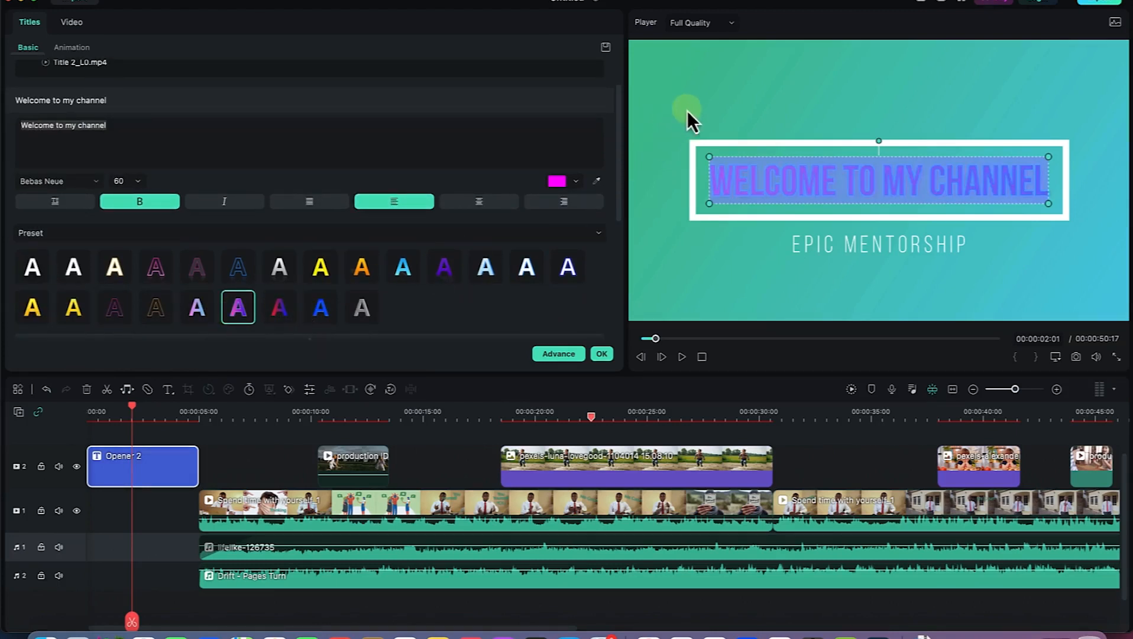
pyautogui.click(714, 94)
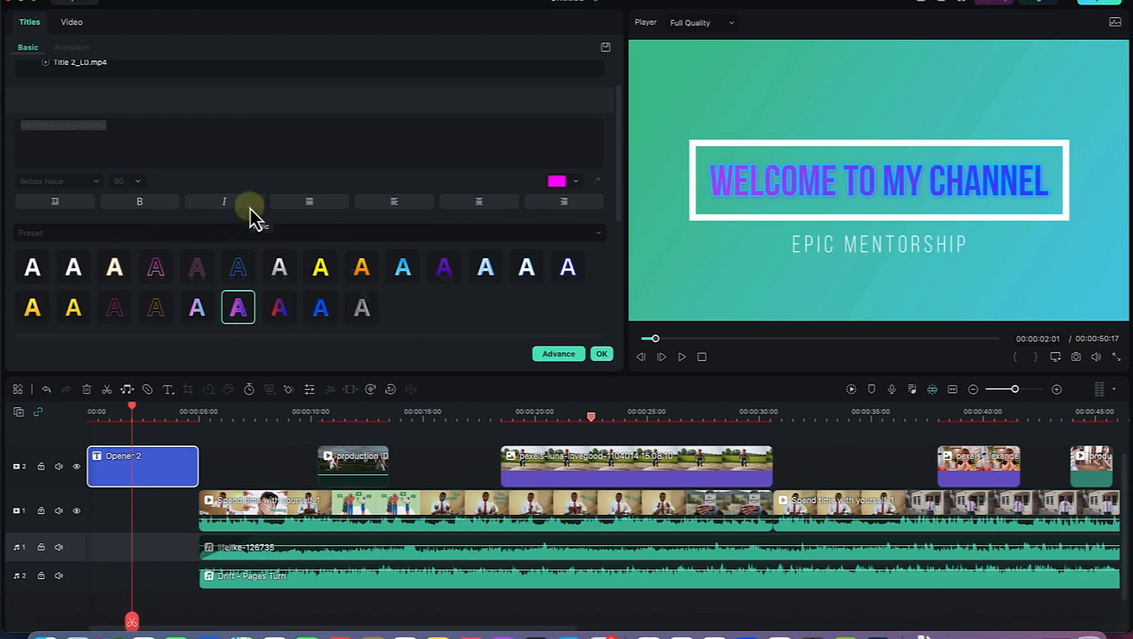
pyautogui.scroll(2, 246, 195)
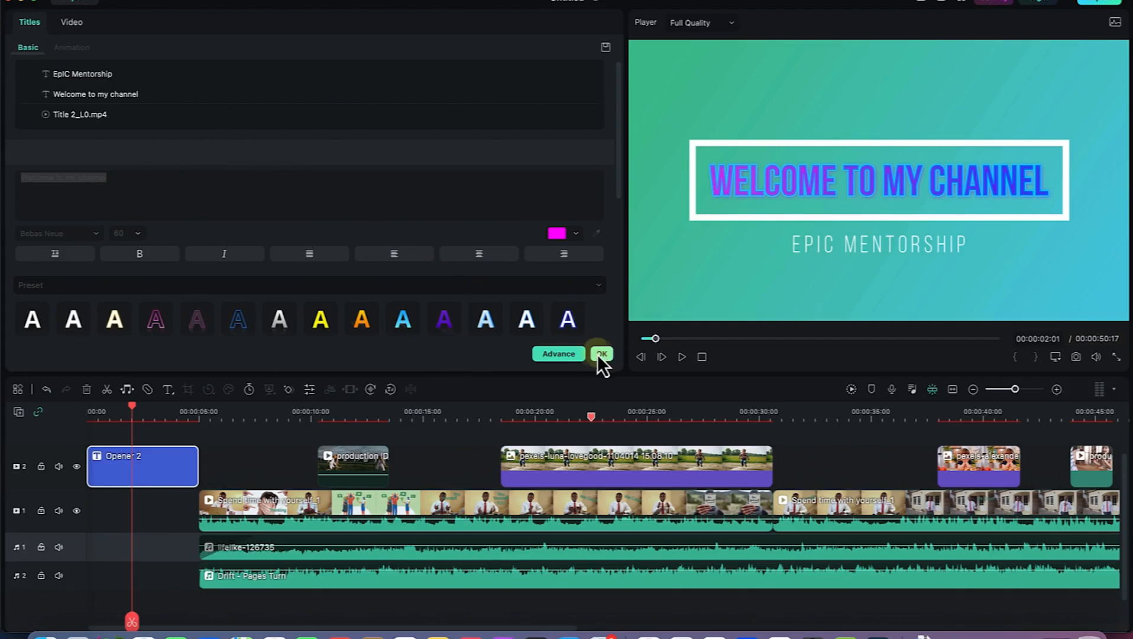
# In the advanced title editor, add an ellipse text shape and shrink it to fit just above the white title frame.
pyautogui.click(562, 355)
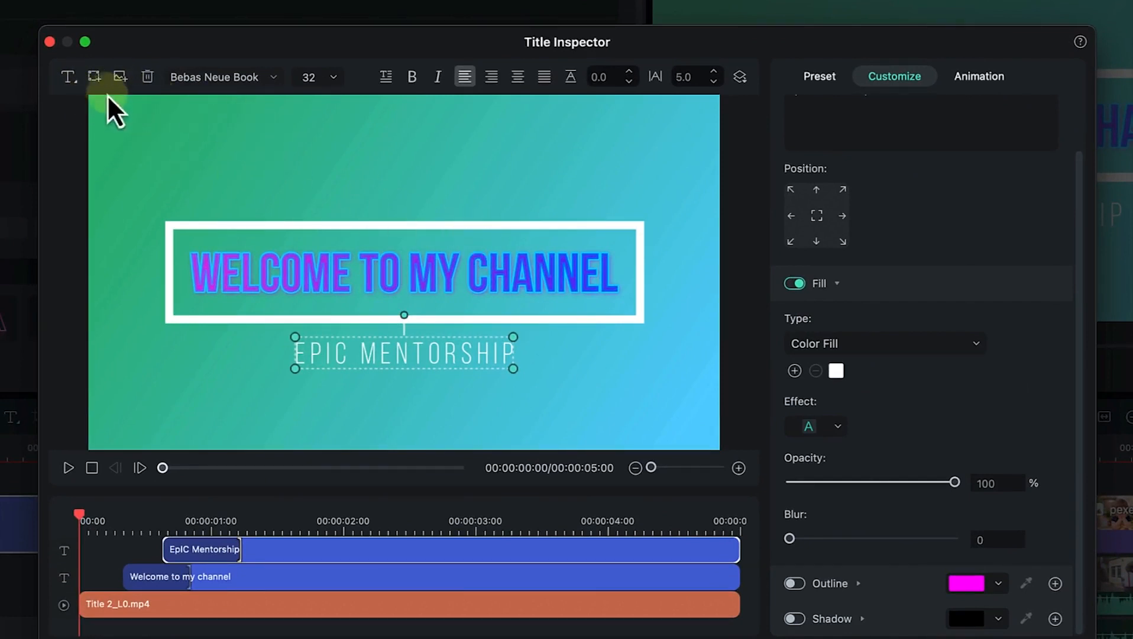
pyautogui.click(95, 77)
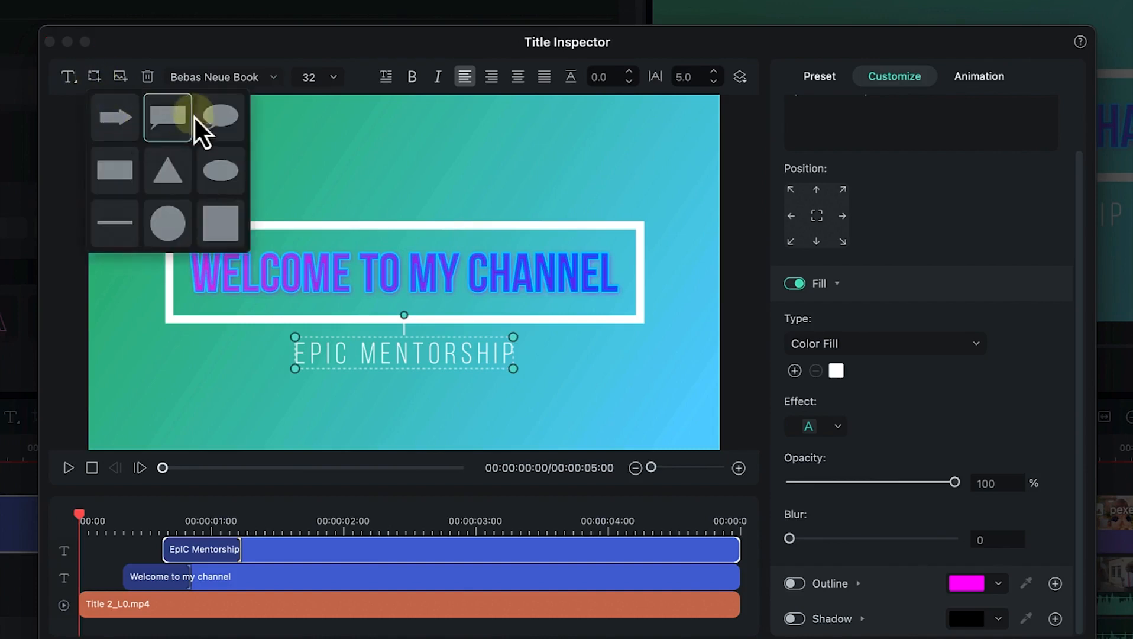
pyautogui.click(224, 177)
pyautogui.moveTo(400, 266); pyautogui.dragTo(405, 178)
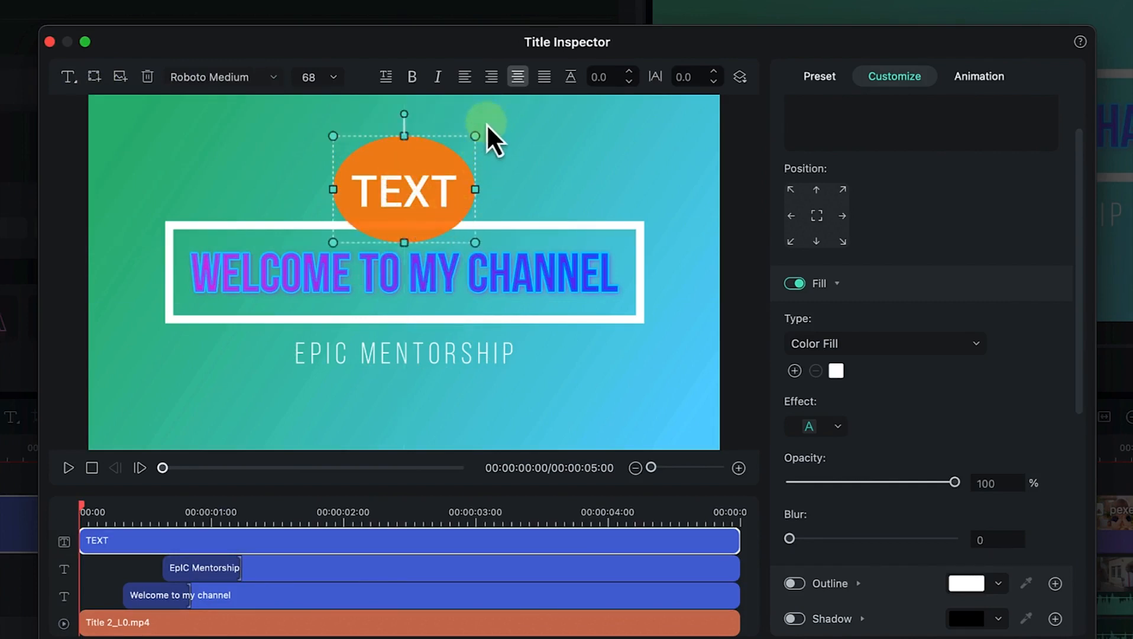
pyautogui.moveTo(473, 135); pyautogui.dragTo(425, 181)
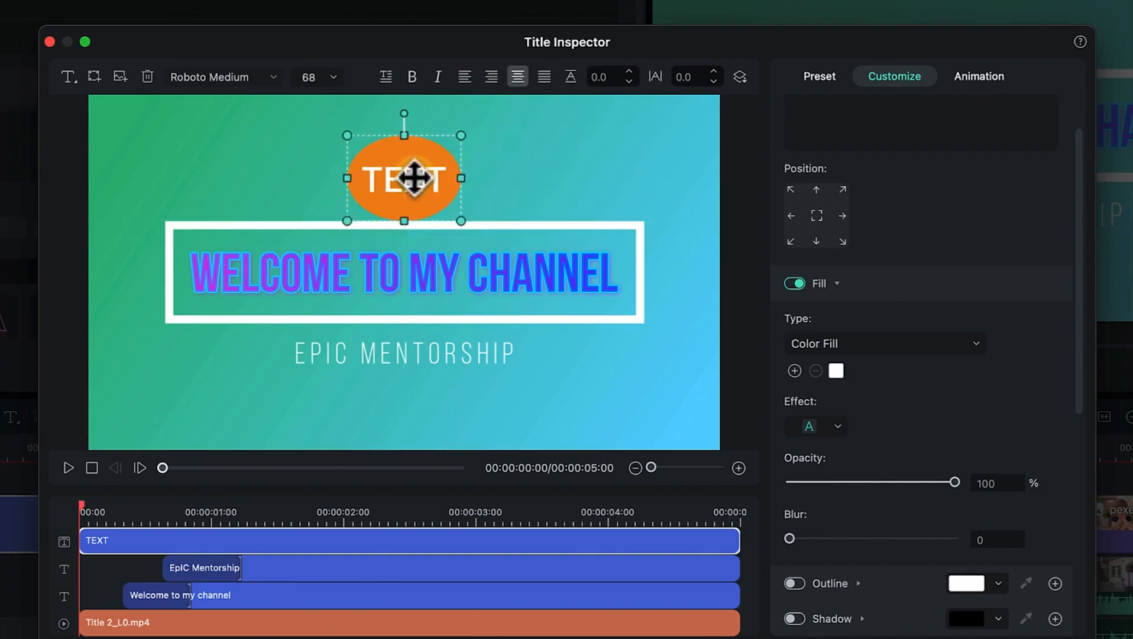
# Insert the image 20s.jpeg from Downloads, scale it down and place it below the "EpIC Mentorship" text.
pyautogui.click(119, 81)
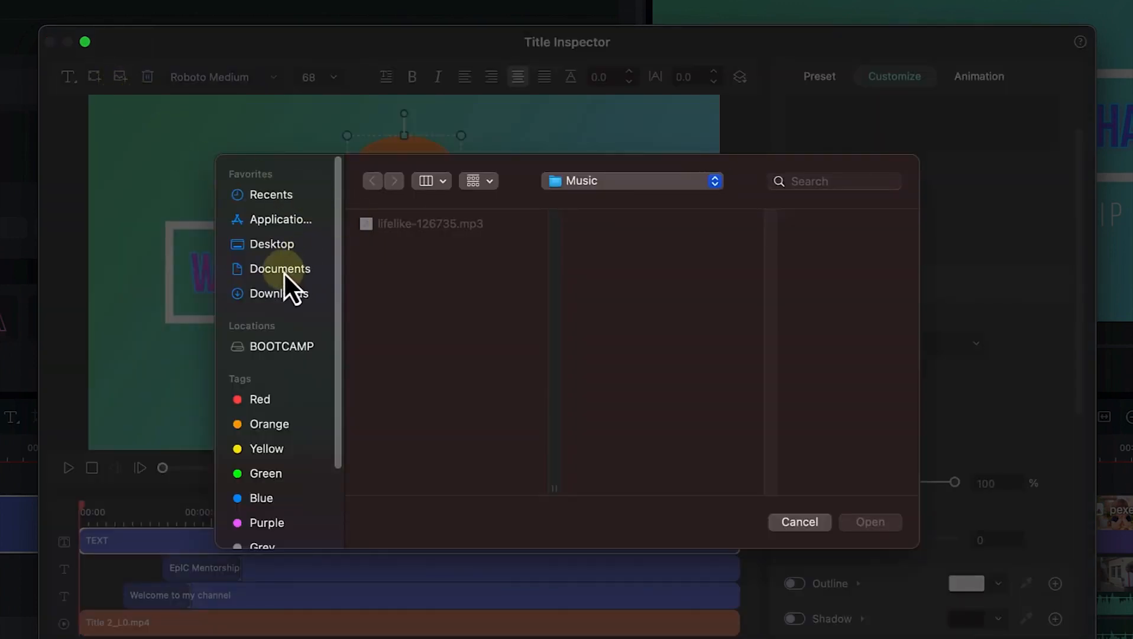
pyautogui.click(283, 270)
pyautogui.click(294, 296)
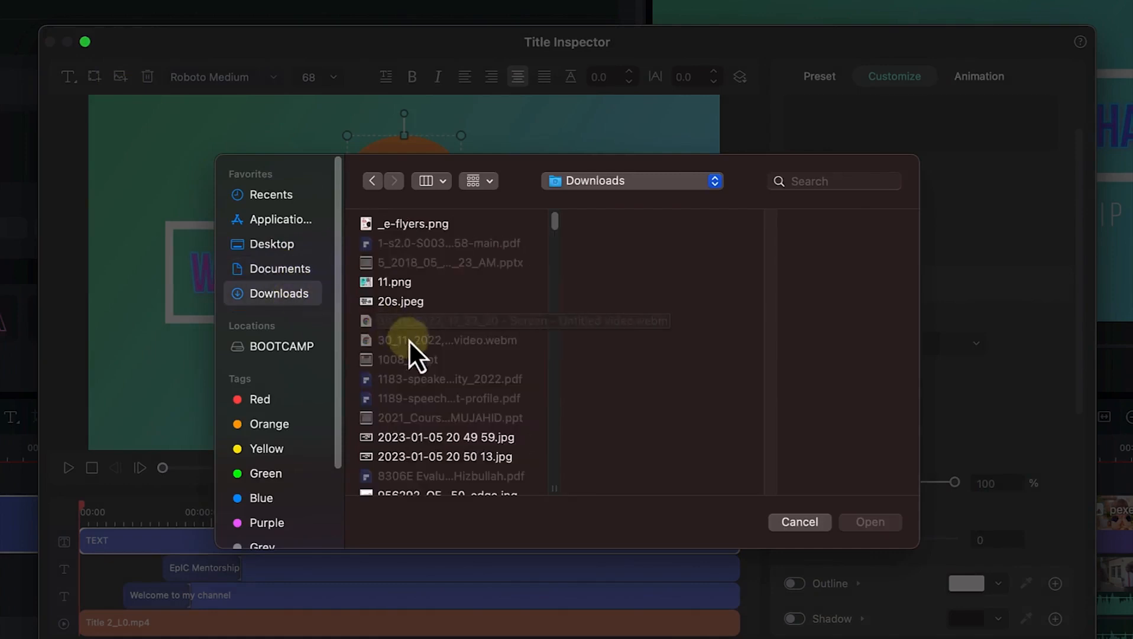
pyautogui.click(409, 300)
pyautogui.click(873, 523)
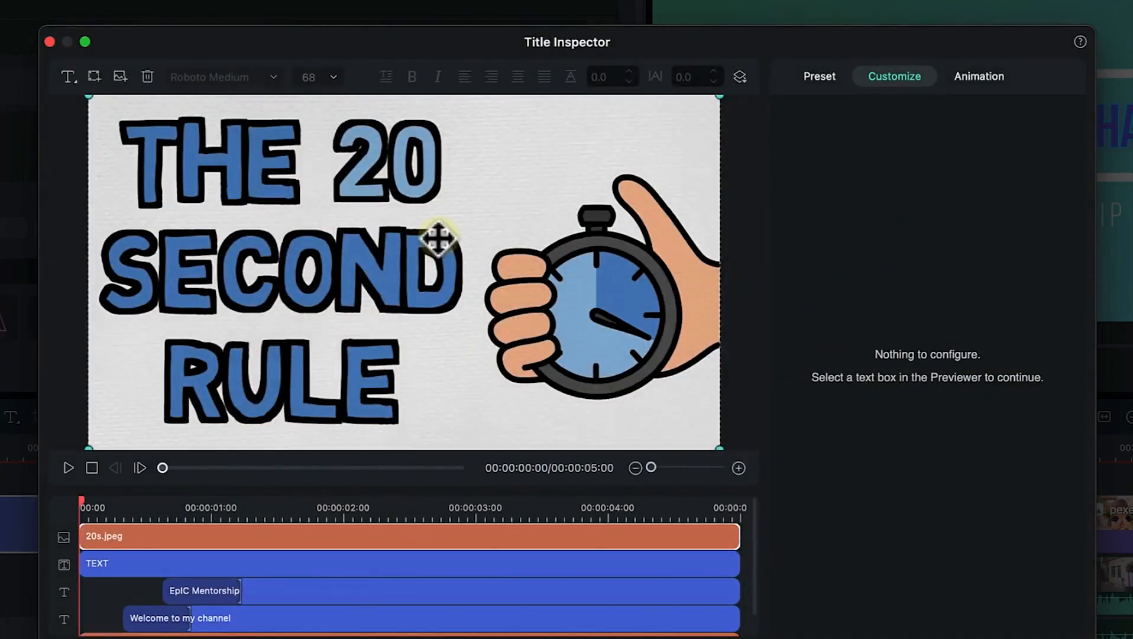
pyautogui.moveTo(92, 98); pyautogui.dragTo(592, 394)
pyautogui.moveTo(642, 423); pyautogui.dragTo(410, 418)
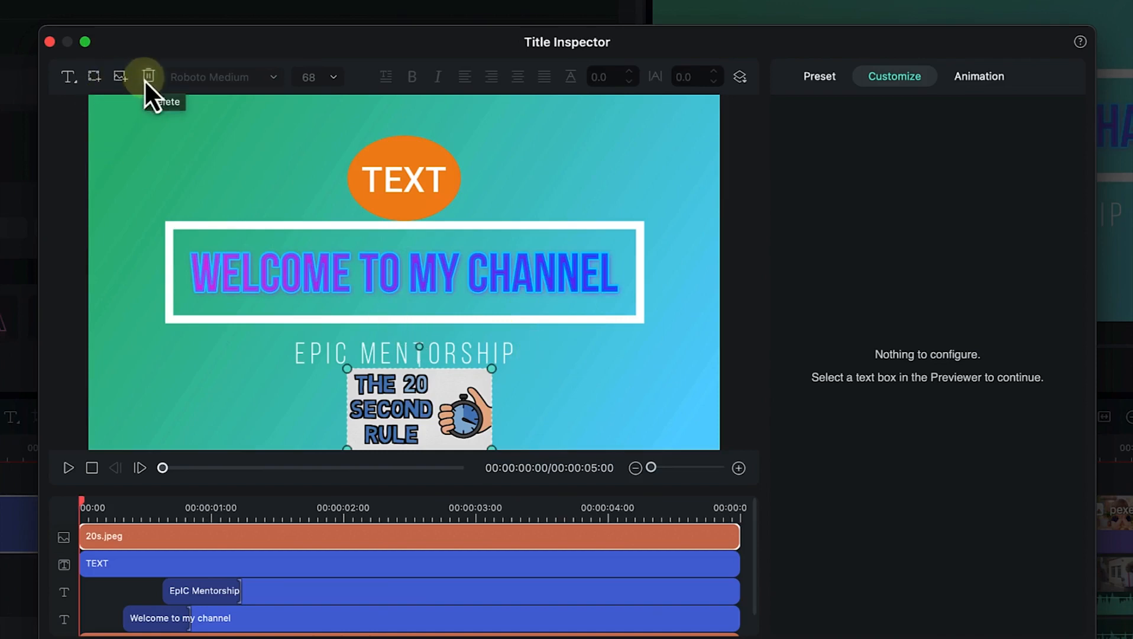
# Apply the golden-yellow WordArt preset with dark blue outlines to the whole main title and review its fill and outline settings.
pyautogui.click(249, 267)
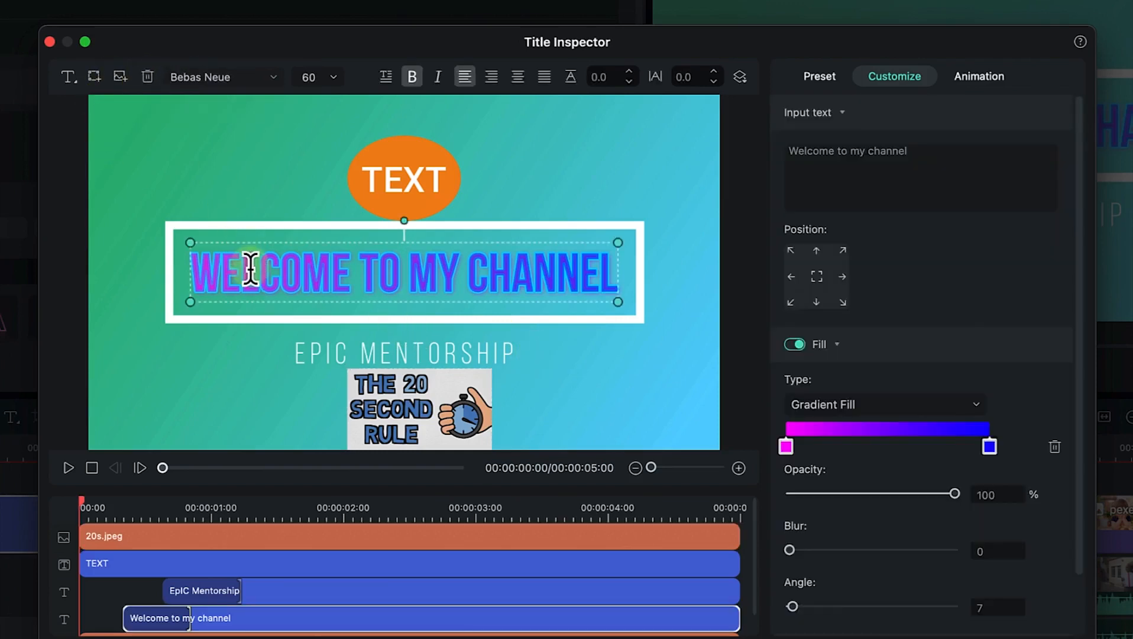
pyautogui.doubleClick(248, 264)
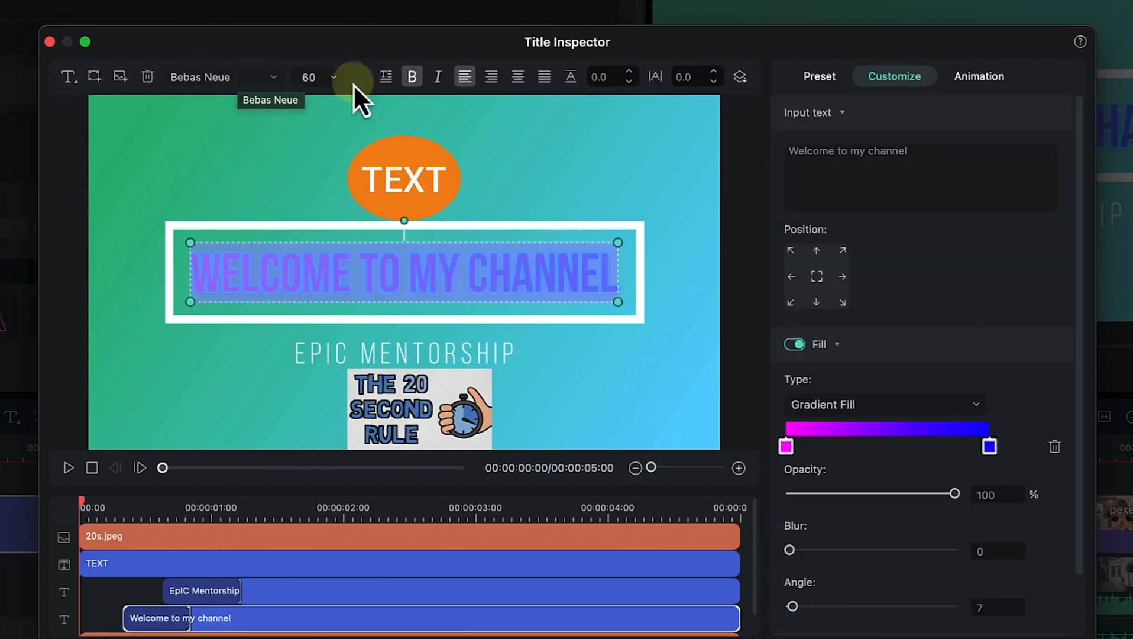
pyautogui.click(414, 76)
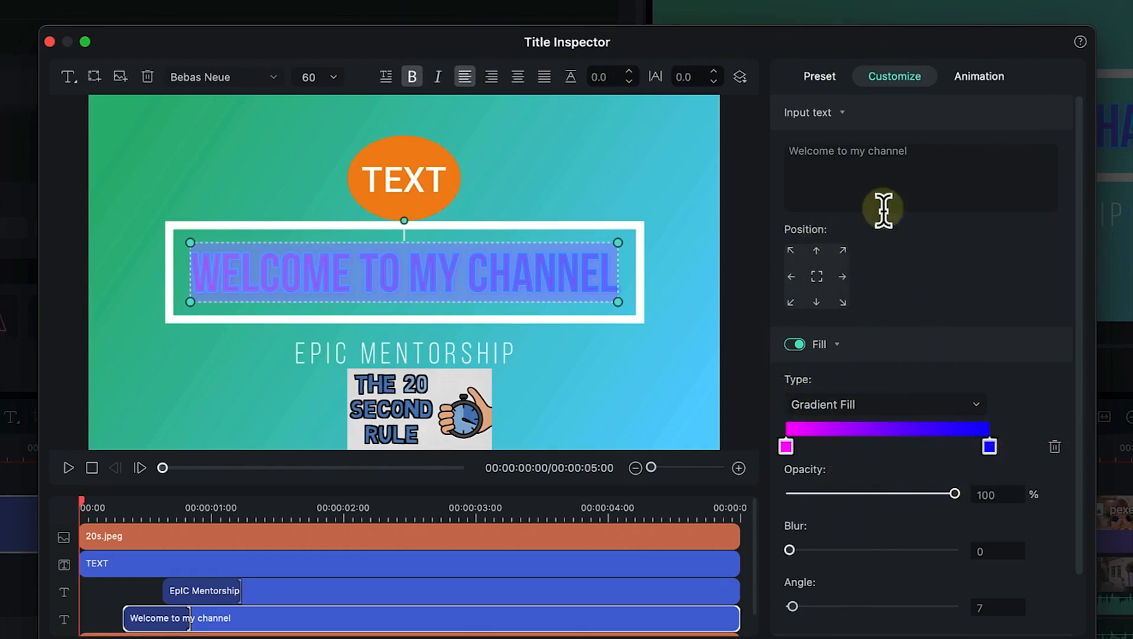
pyautogui.doubleClick(882, 152)
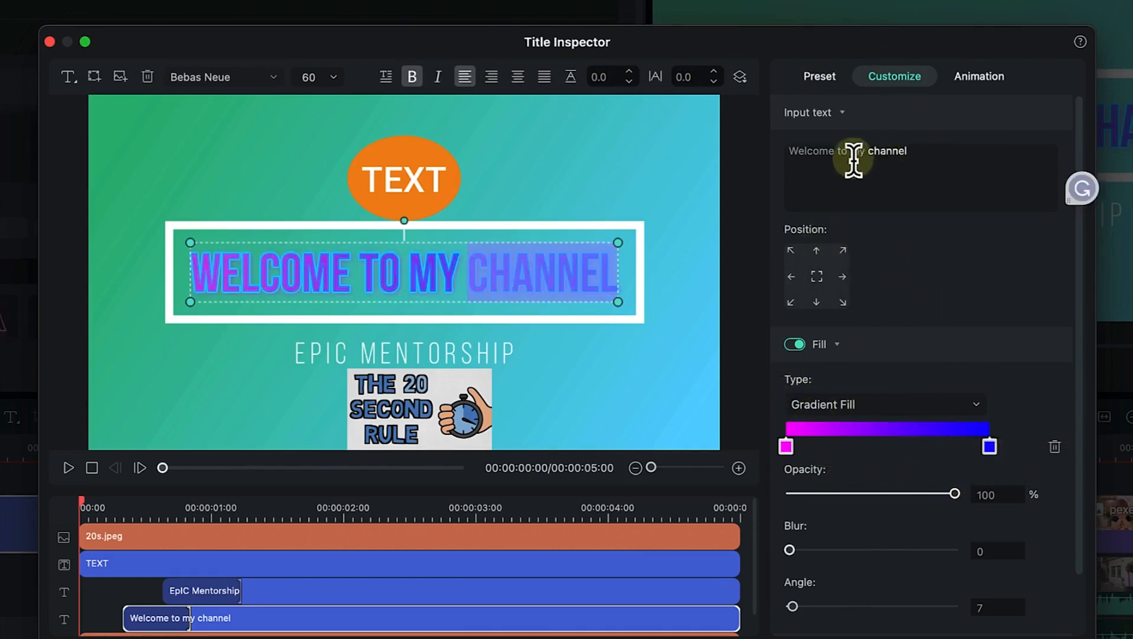
pyautogui.tripleClick(878, 152)
pyautogui.click(820, 77)
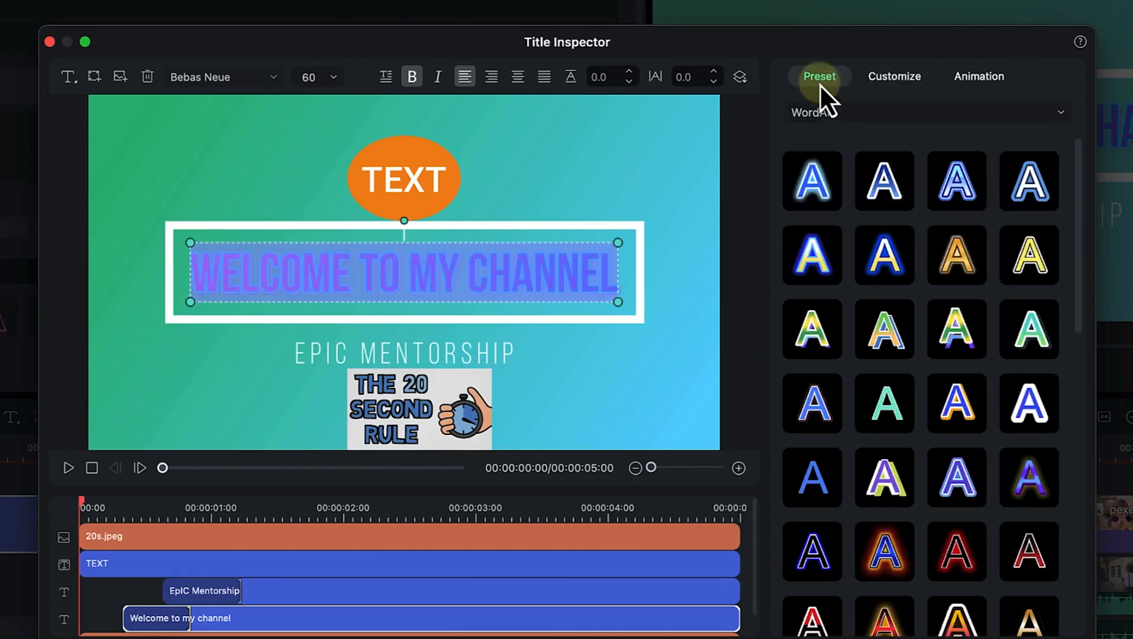
pyautogui.scroll(-7, 858, 343)
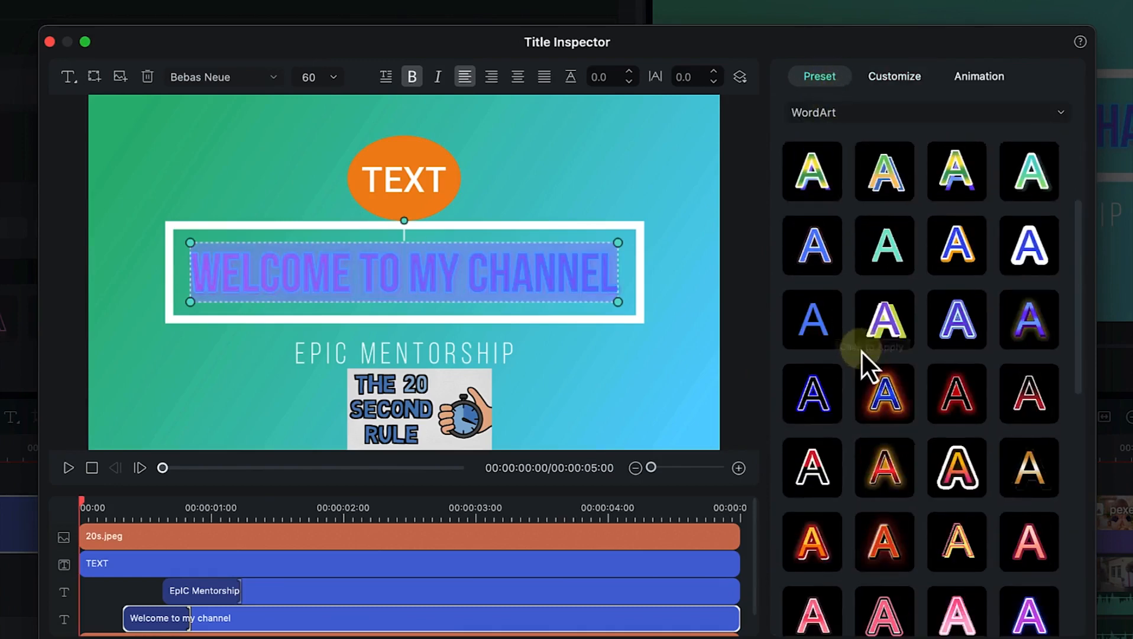
pyautogui.scroll(-4, 860, 355)
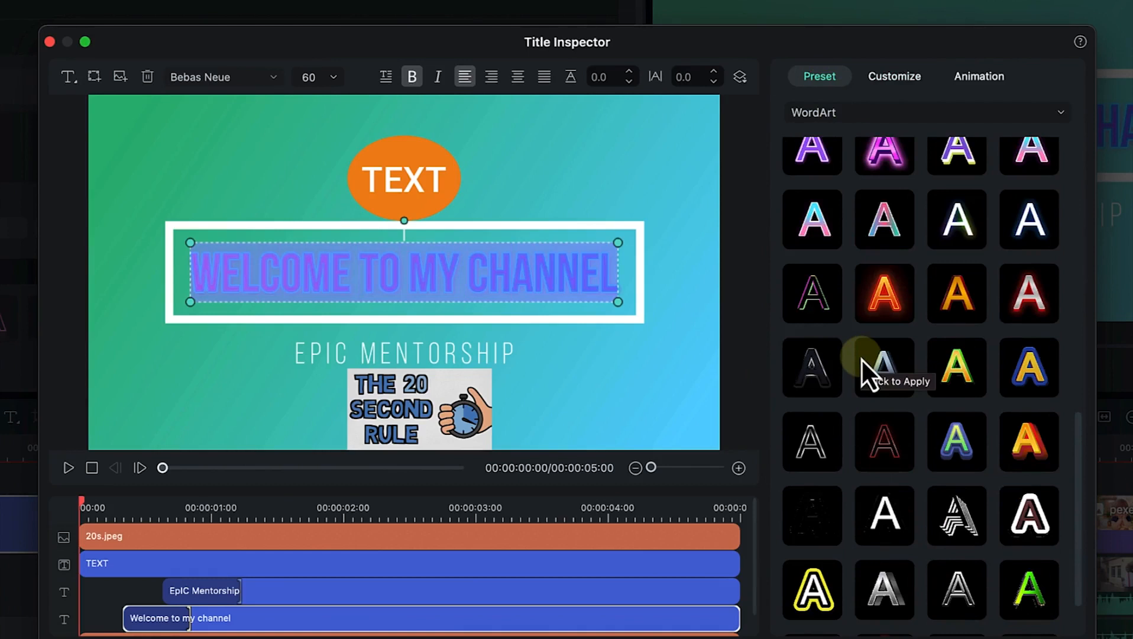
pyautogui.click(1034, 367)
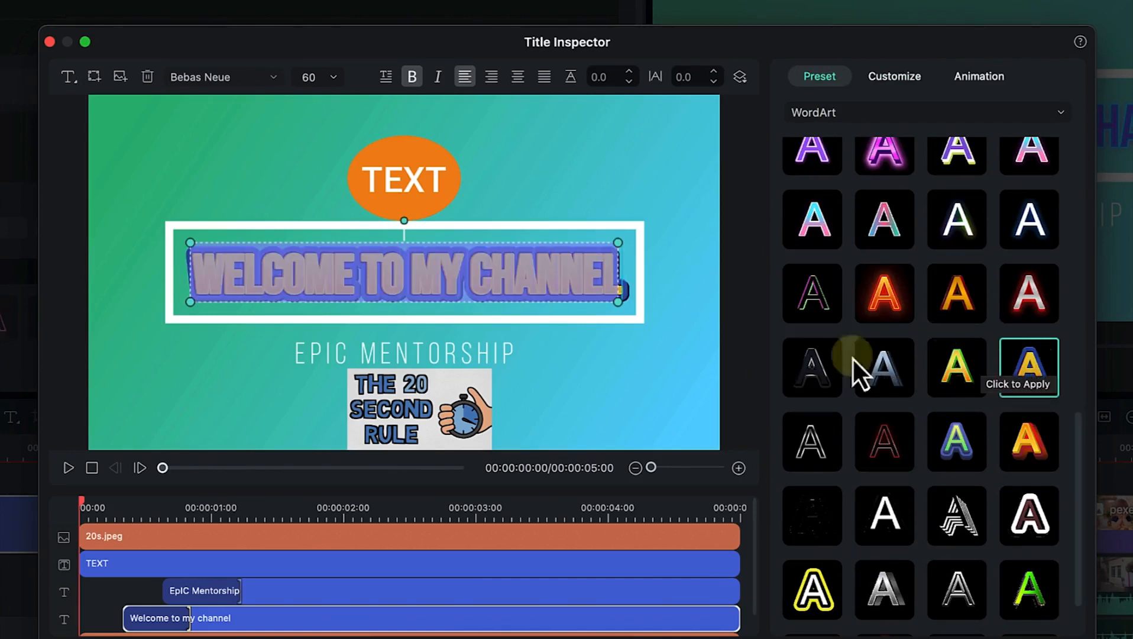
pyautogui.click(887, 94)
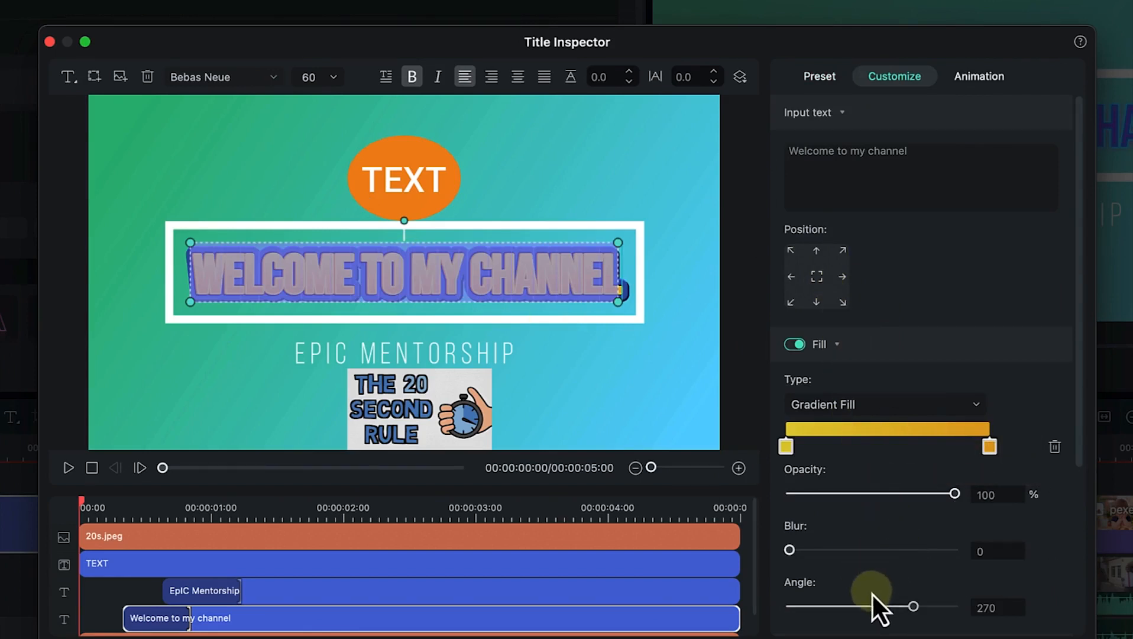
pyautogui.scroll(-5, 913, 559)
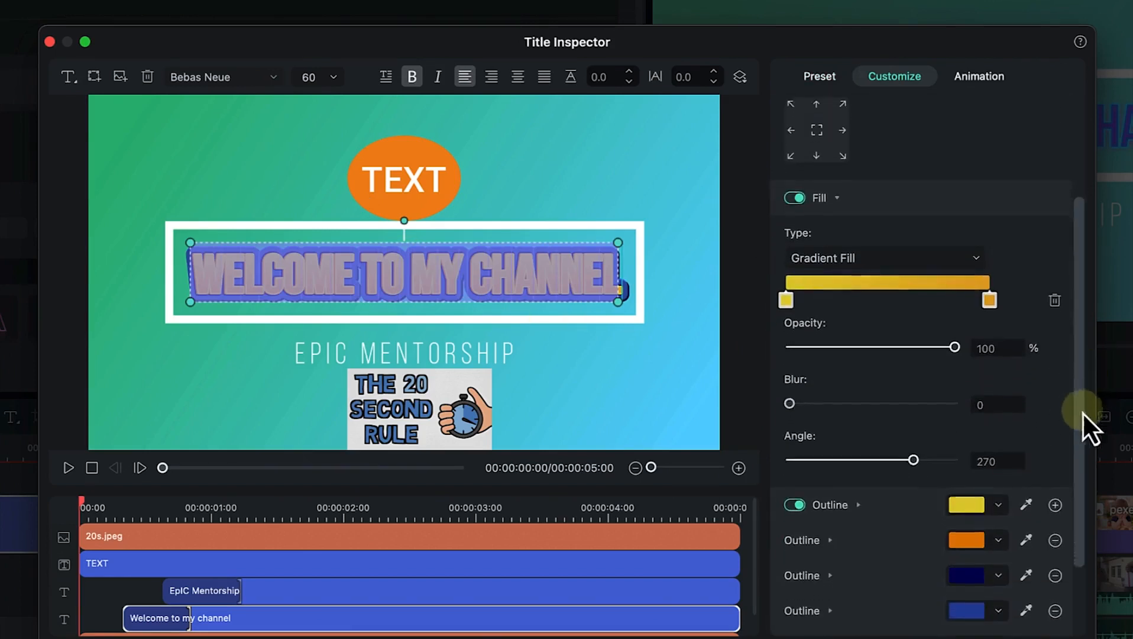
pyautogui.moveTo(1082, 409); pyautogui.dragTo(1082, 474)
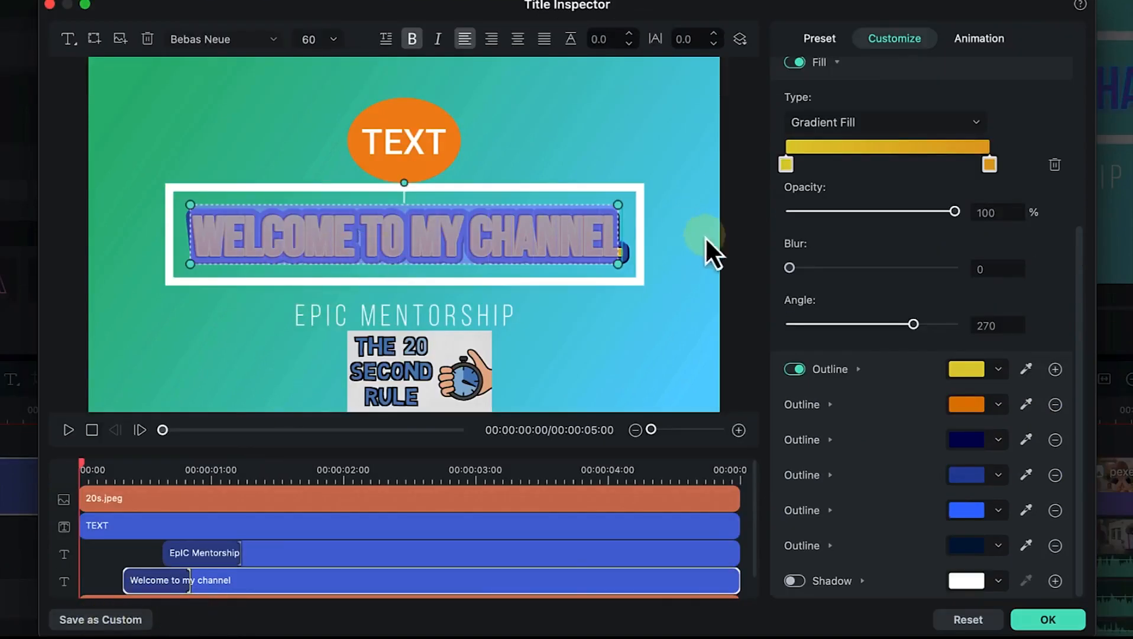
# Save the title design as a custom text preset named "My text_R".
pyautogui.click(108, 620)
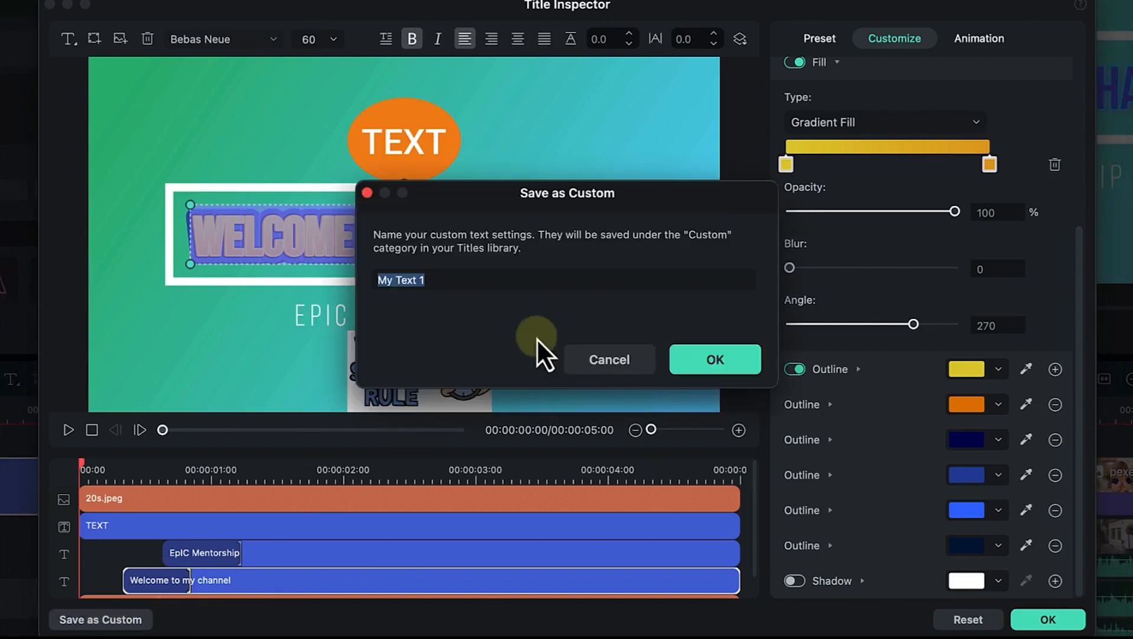
pyautogui.write('My text_')
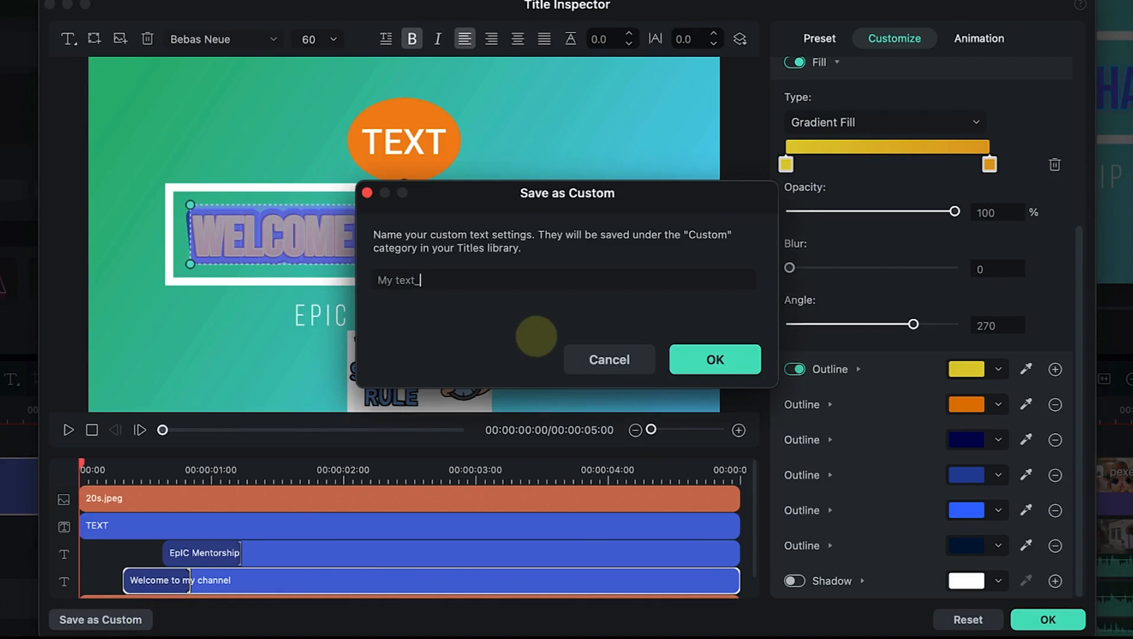
pyautogui.write('R')
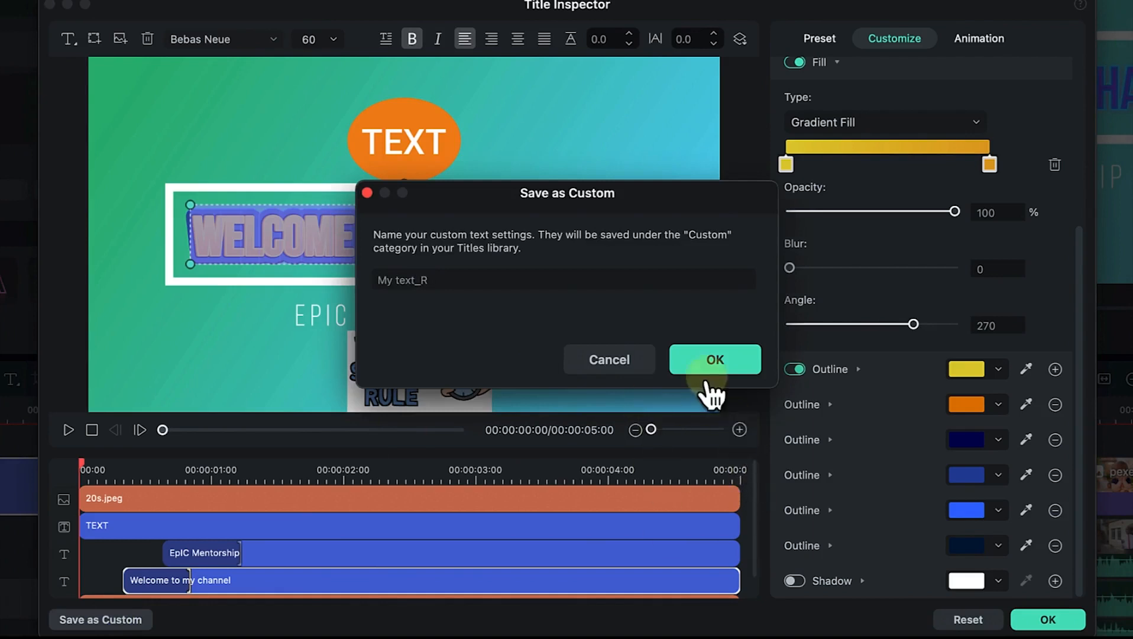
pyautogui.click(713, 362)
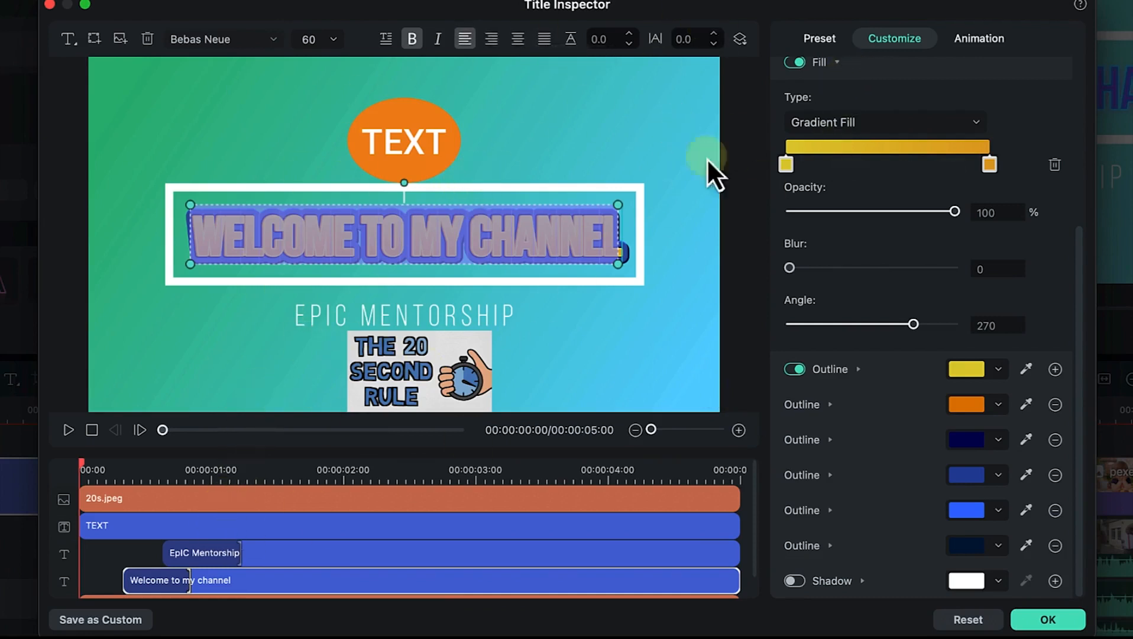
pyautogui.click(970, 146)
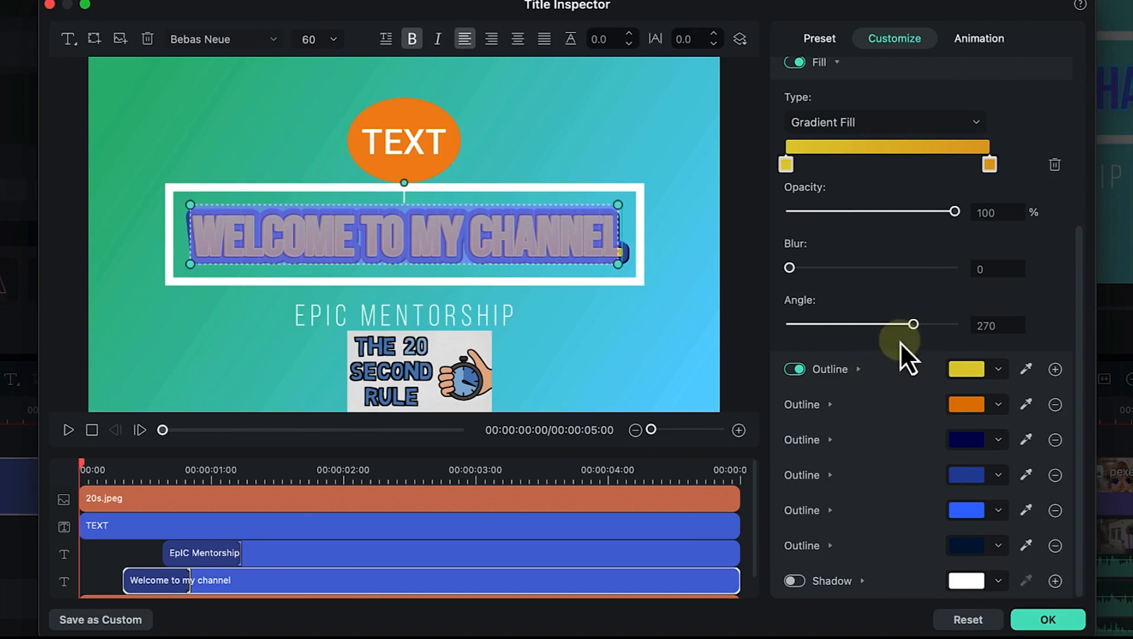
# Apply the Radom text animation to the main title after trying Wavy style.
pyautogui.click(976, 36)
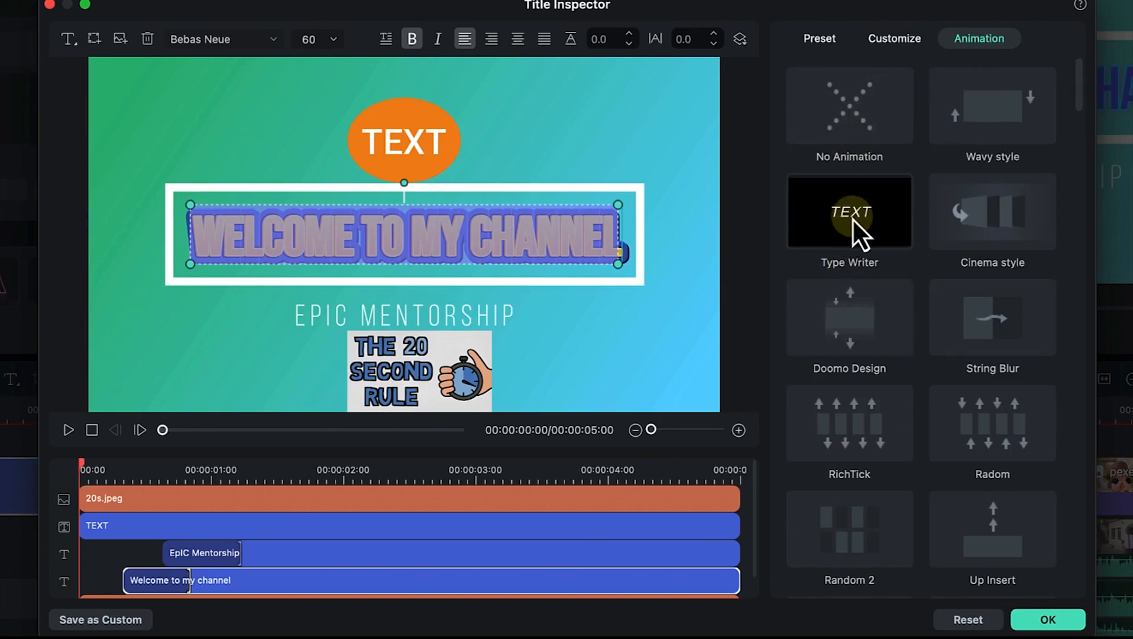
pyautogui.click(1004, 118)
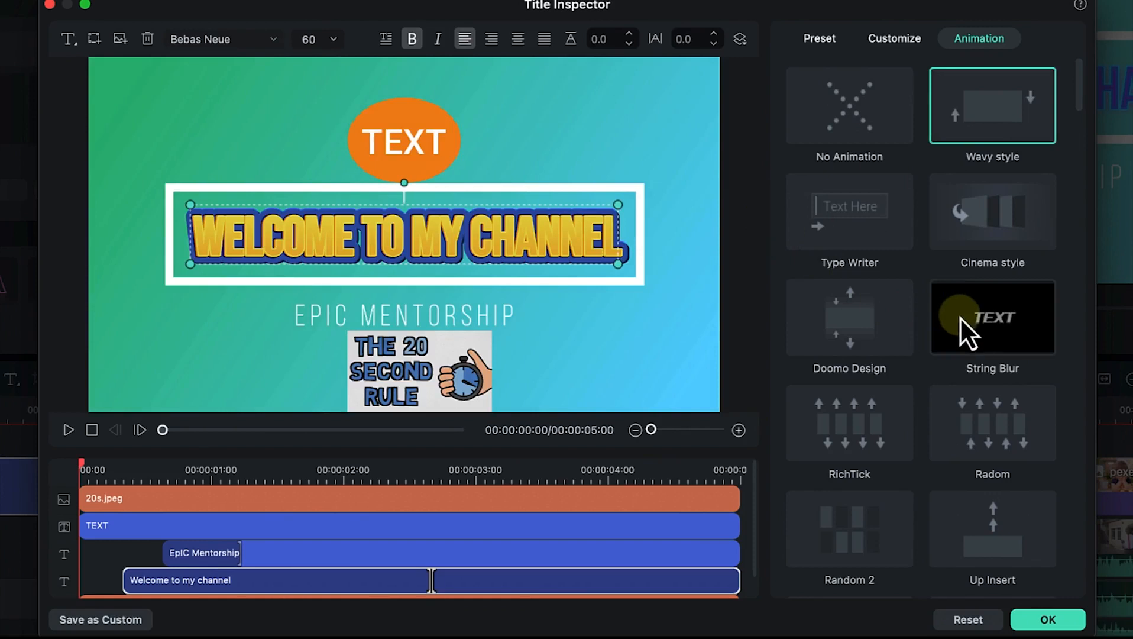
pyautogui.click(1000, 430)
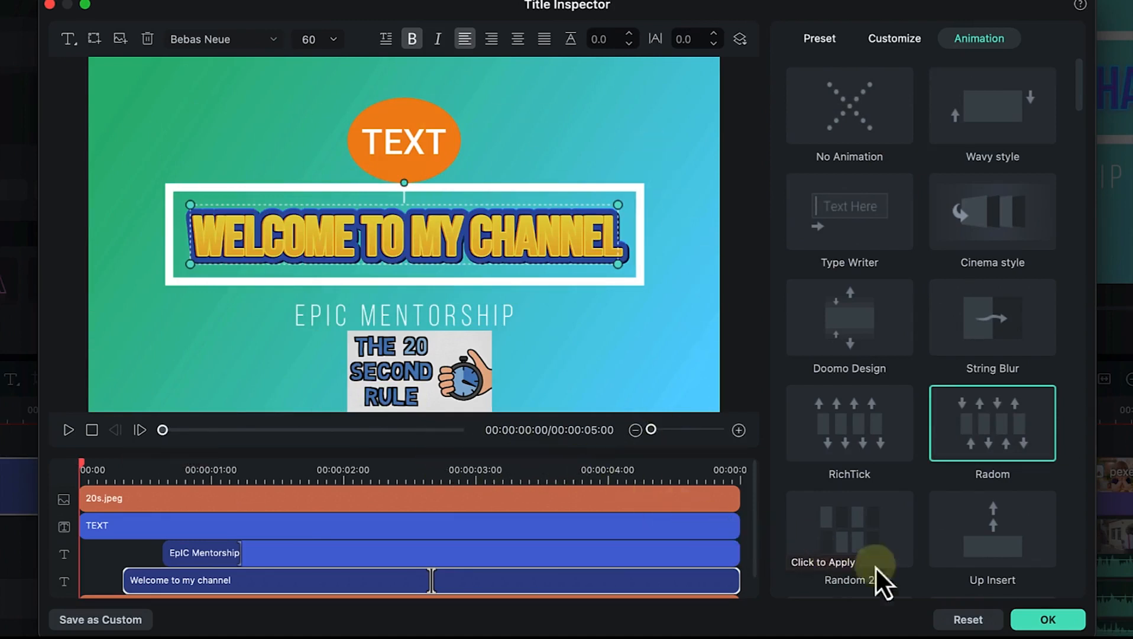
# Accept the title edits for the Opener 2 clip and look at the quick text options for the timeline.
pyautogui.click(1047, 621)
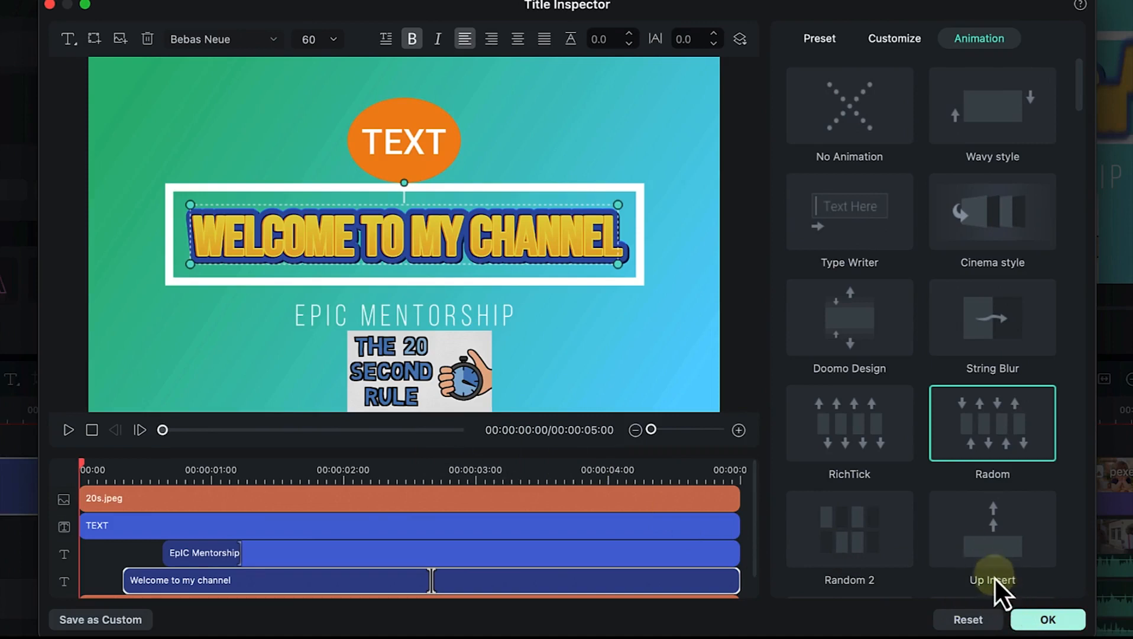
pyautogui.click(1017, 618)
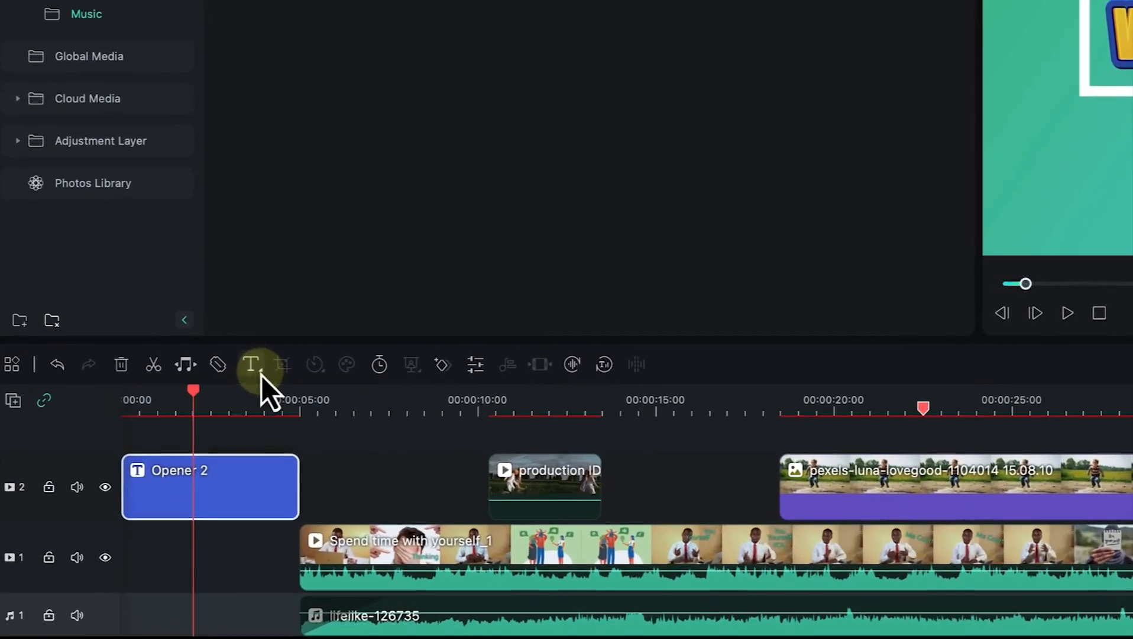
pyautogui.click(261, 375)
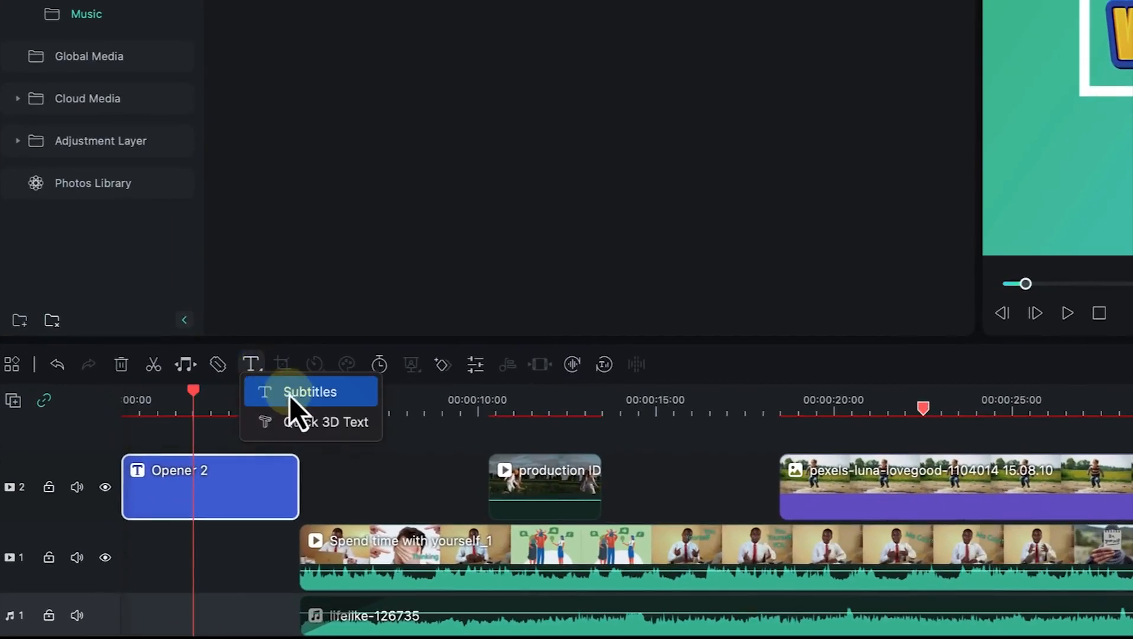
pyautogui.click(303, 428)
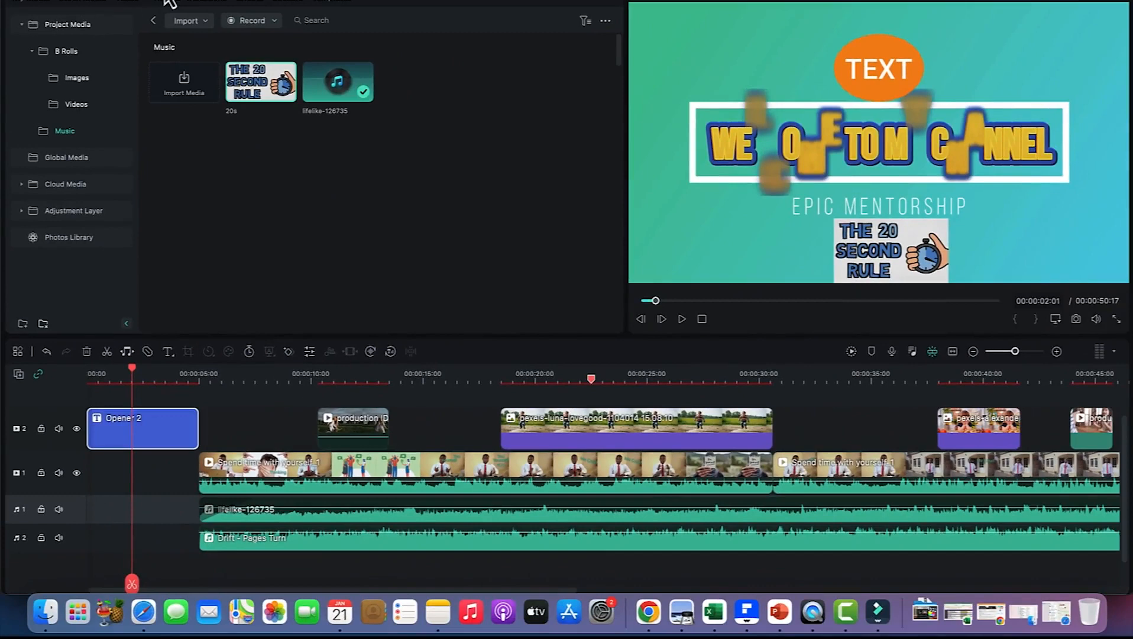
# Browse the title library's Custom, Openers, Titles, Lower 3rds, Subtitles, End Credits and New Concept categories.
pyautogui.click(167, 2)
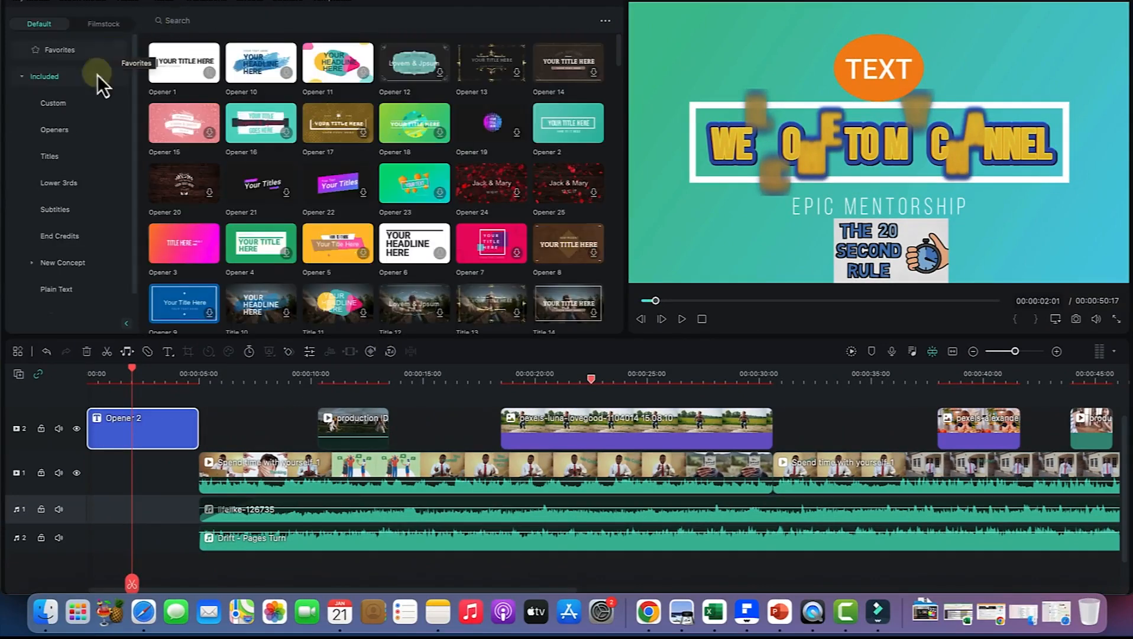
pyautogui.click(64, 103)
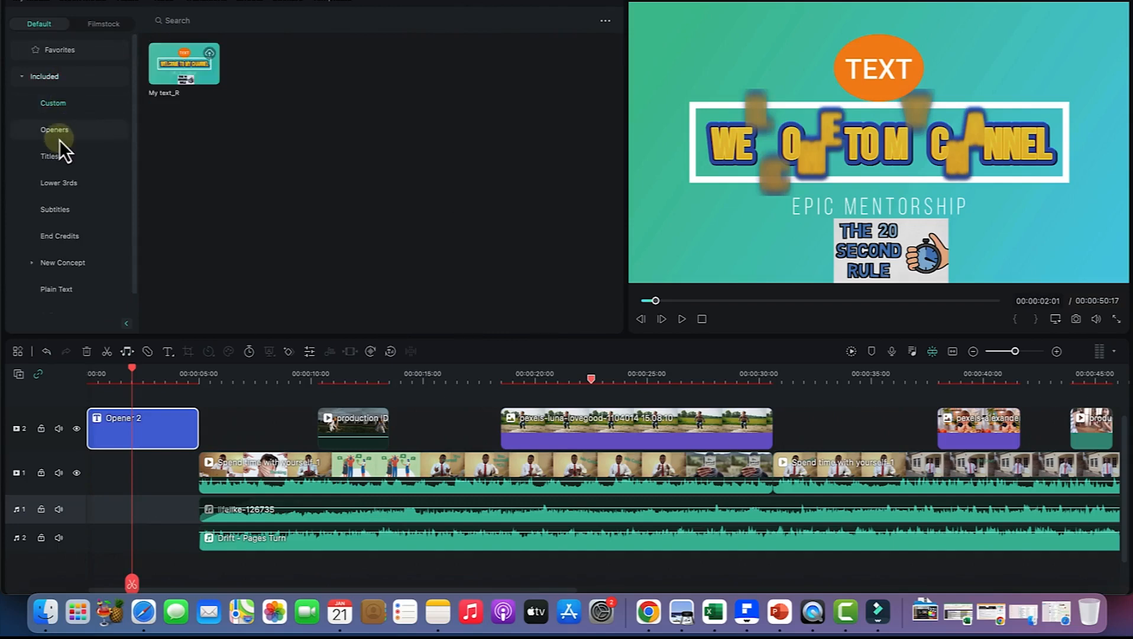
pyautogui.click(59, 140)
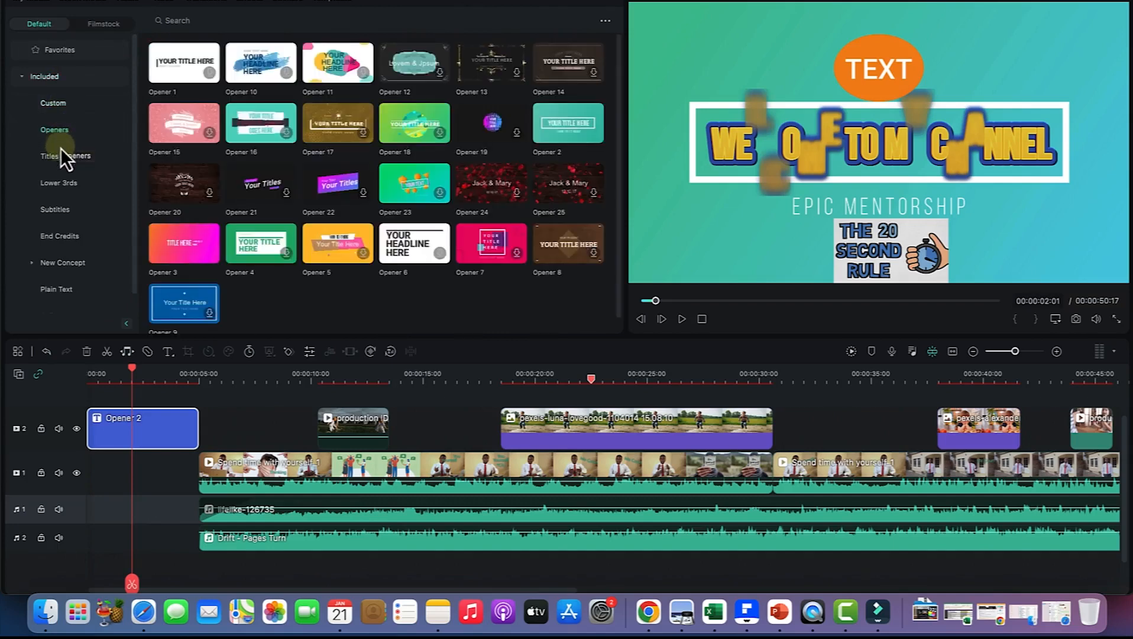
pyautogui.click(56, 163)
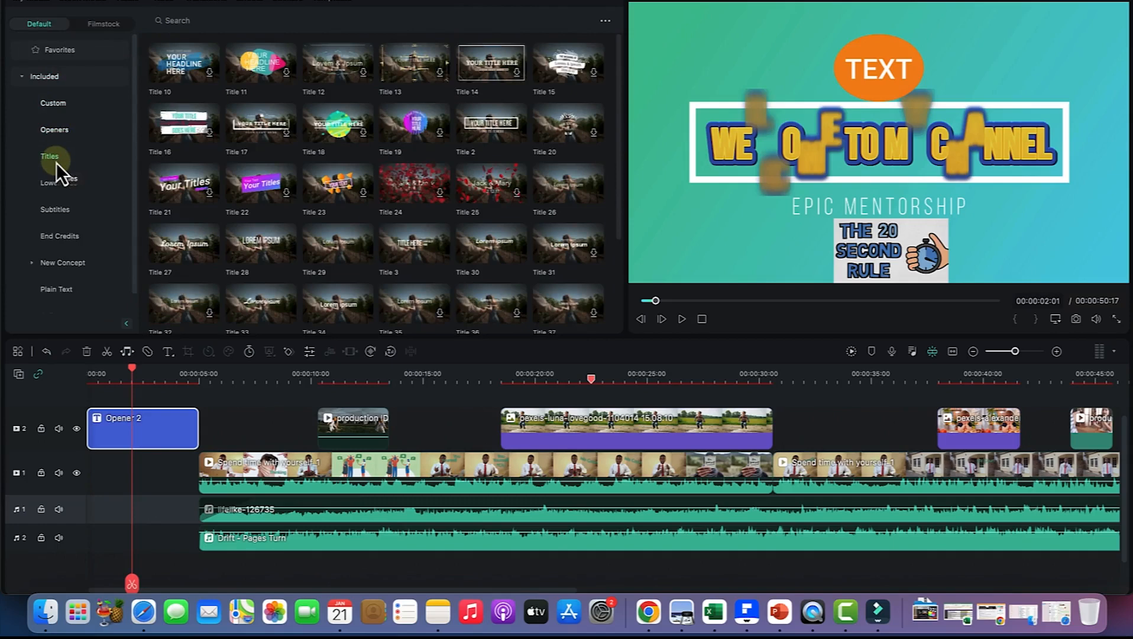
pyautogui.scroll(-2, 244, 231)
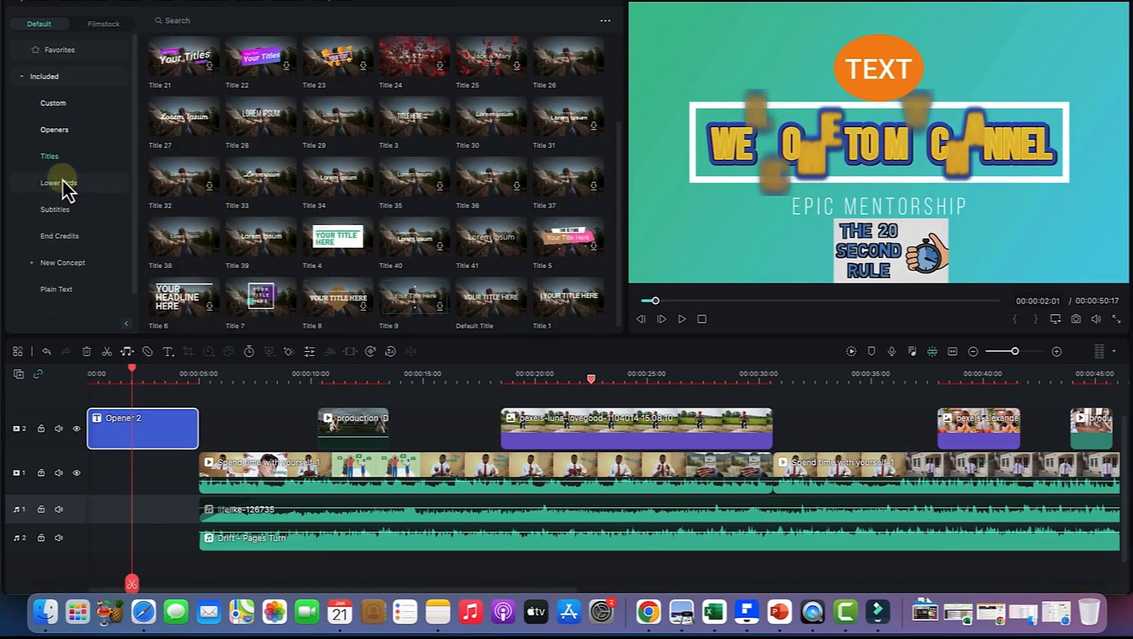
pyautogui.click(64, 181)
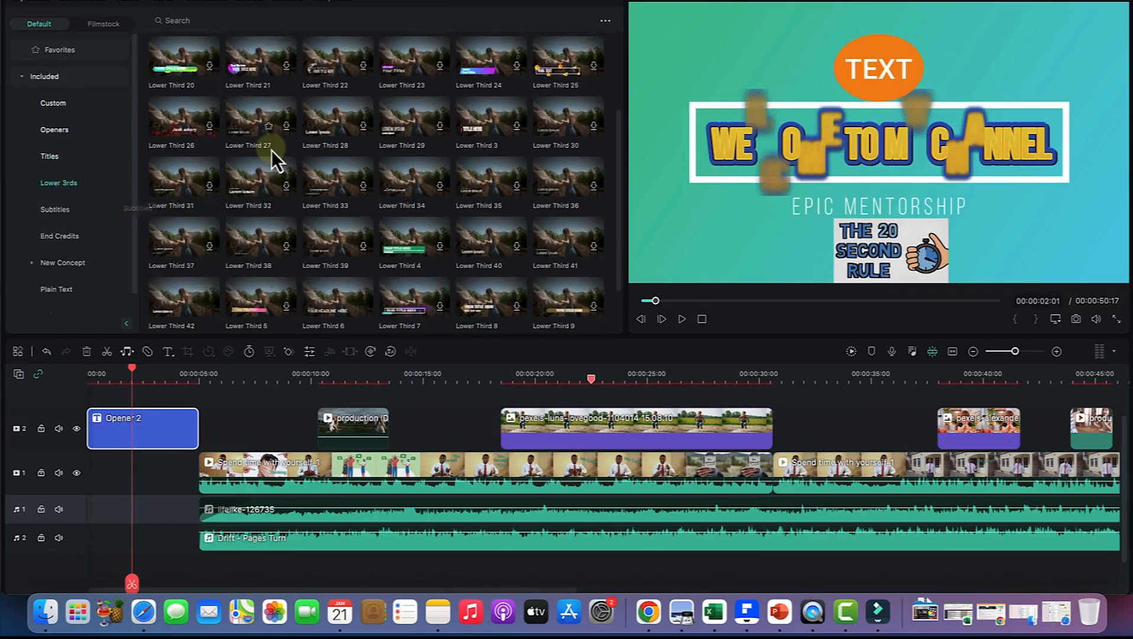
pyautogui.click(61, 207)
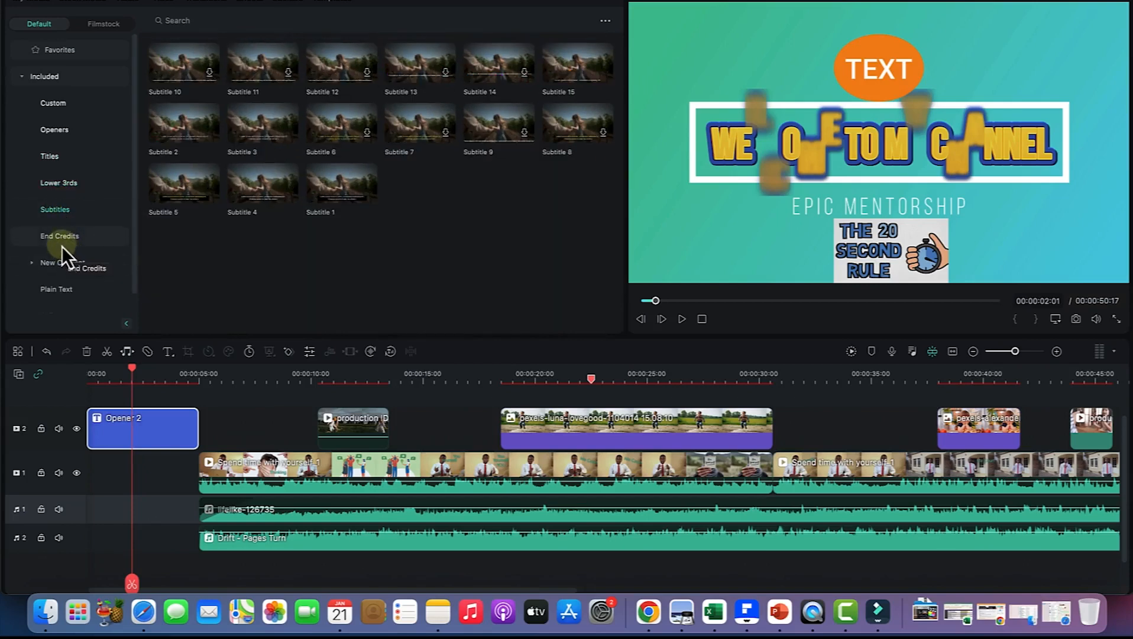
pyautogui.click(61, 246)
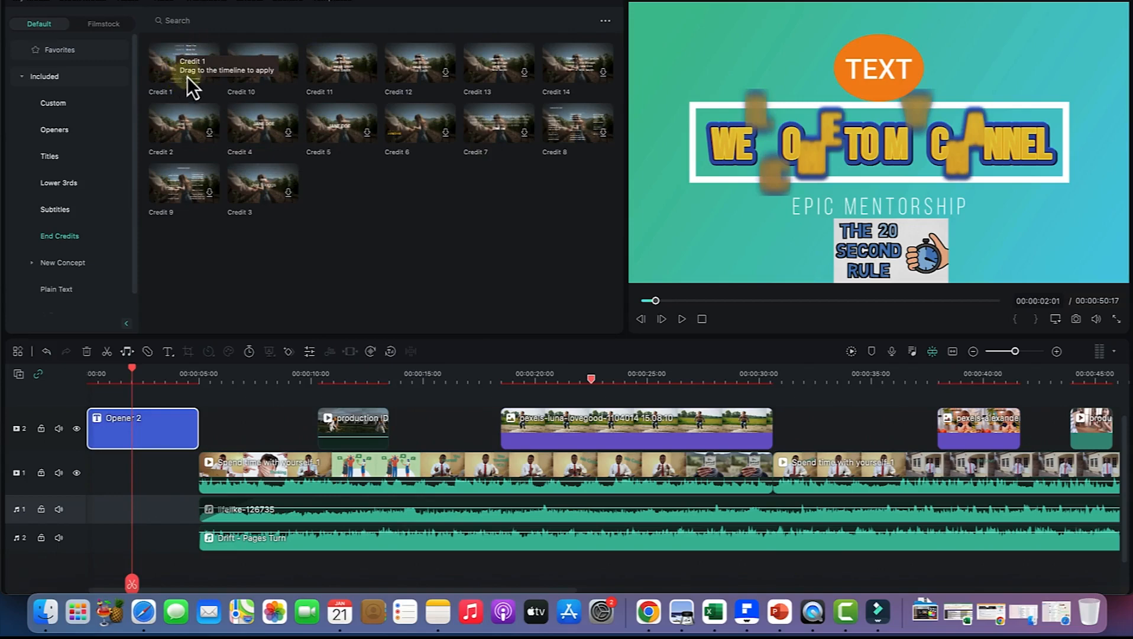
pyautogui.click(80, 267)
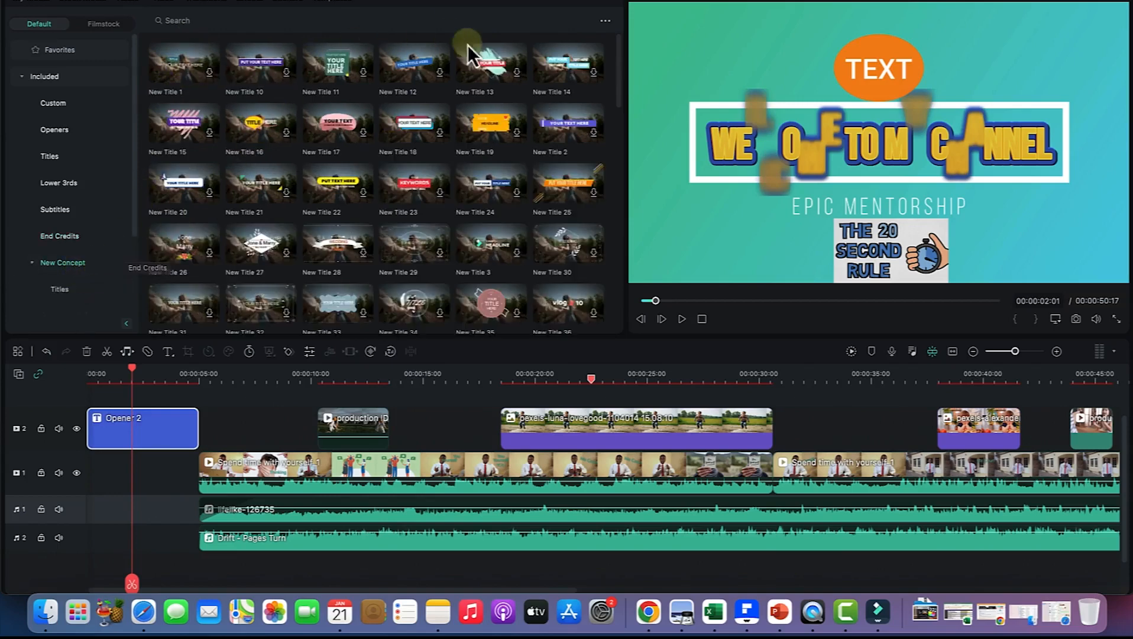
pyautogui.scroll(-1, 322, 207)
pyautogui.scroll(-1, 312, 219)
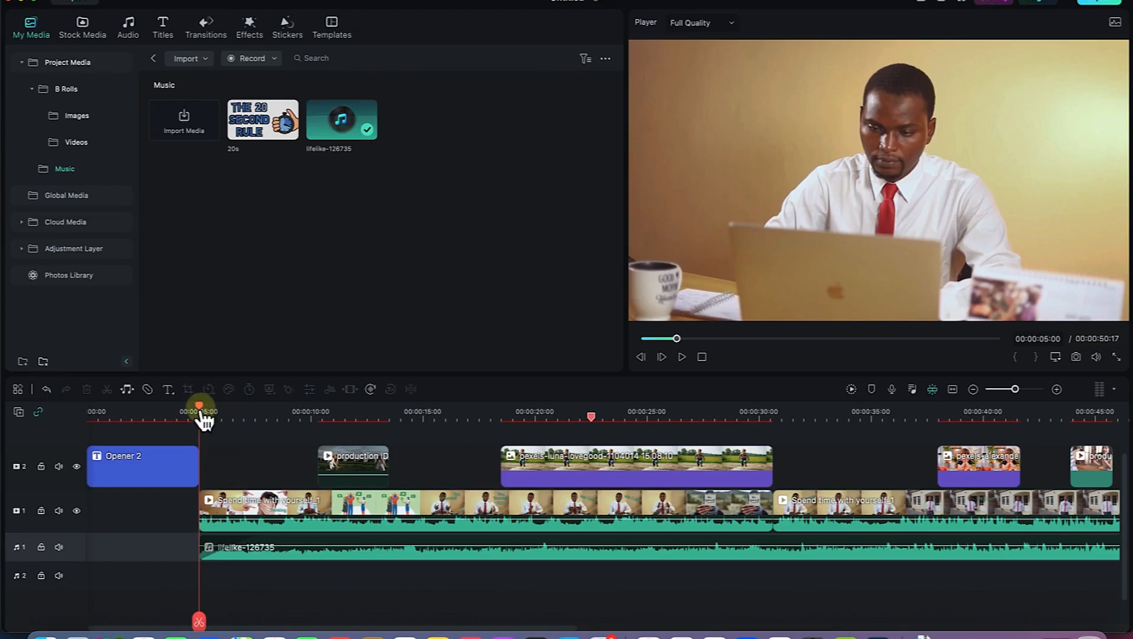
# Apply the trending Filmstock transition Dissolve to the start of the first production ID clip on video track 2.
pyautogui.moveTo(199, 408); pyautogui.dragTo(300, 430)
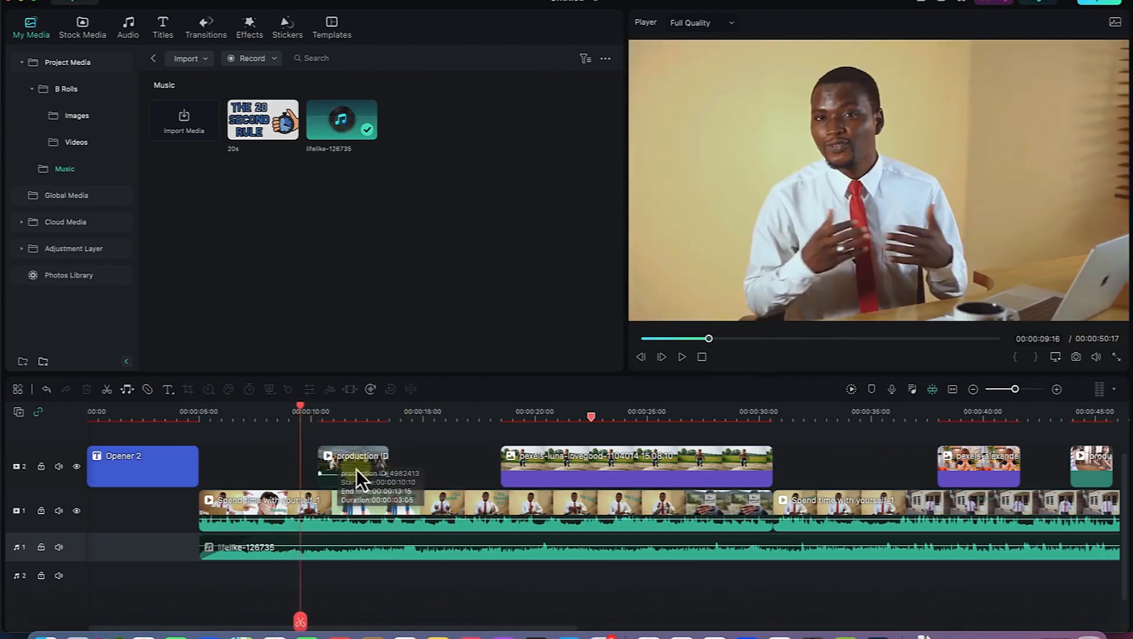
pyautogui.moveTo(301, 407); pyautogui.dragTo(332, 432)
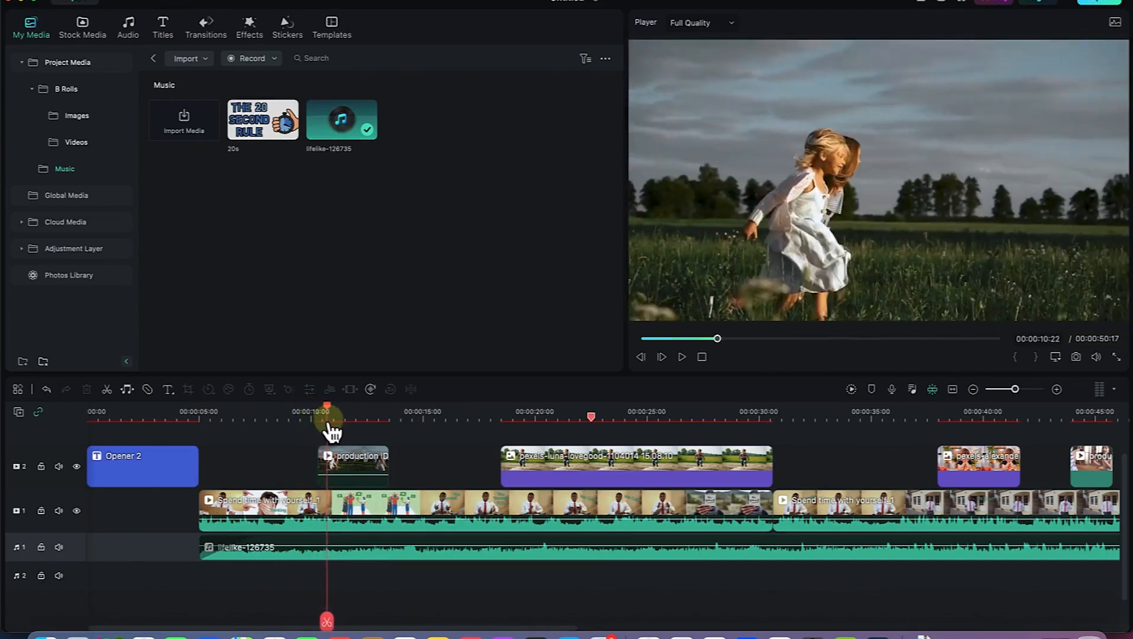
pyautogui.click(320, 512)
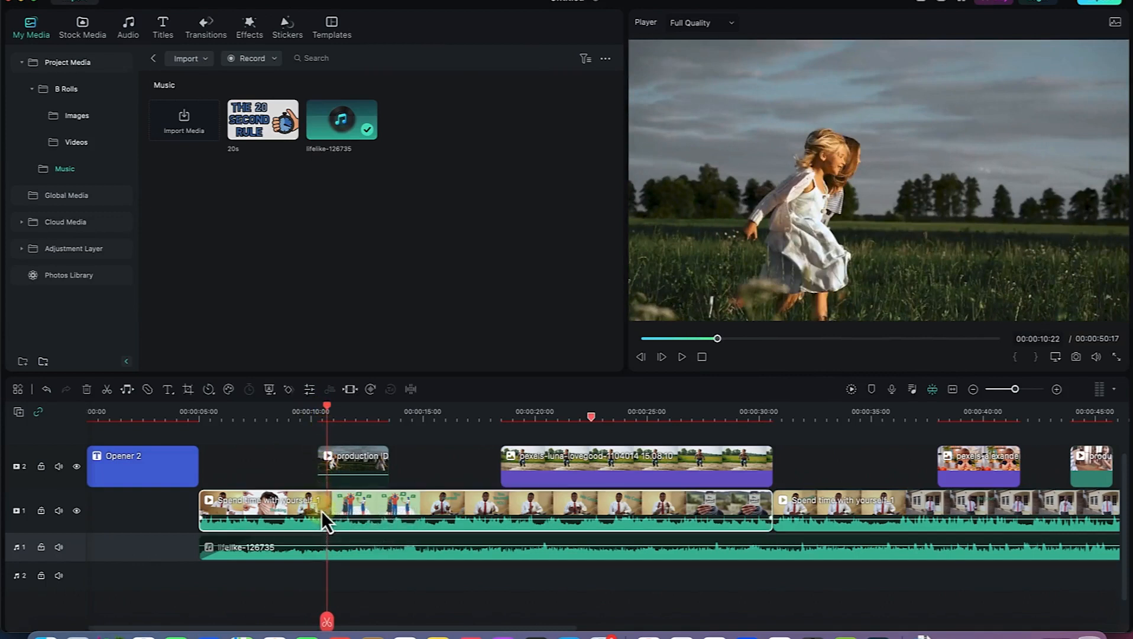
pyautogui.click(346, 469)
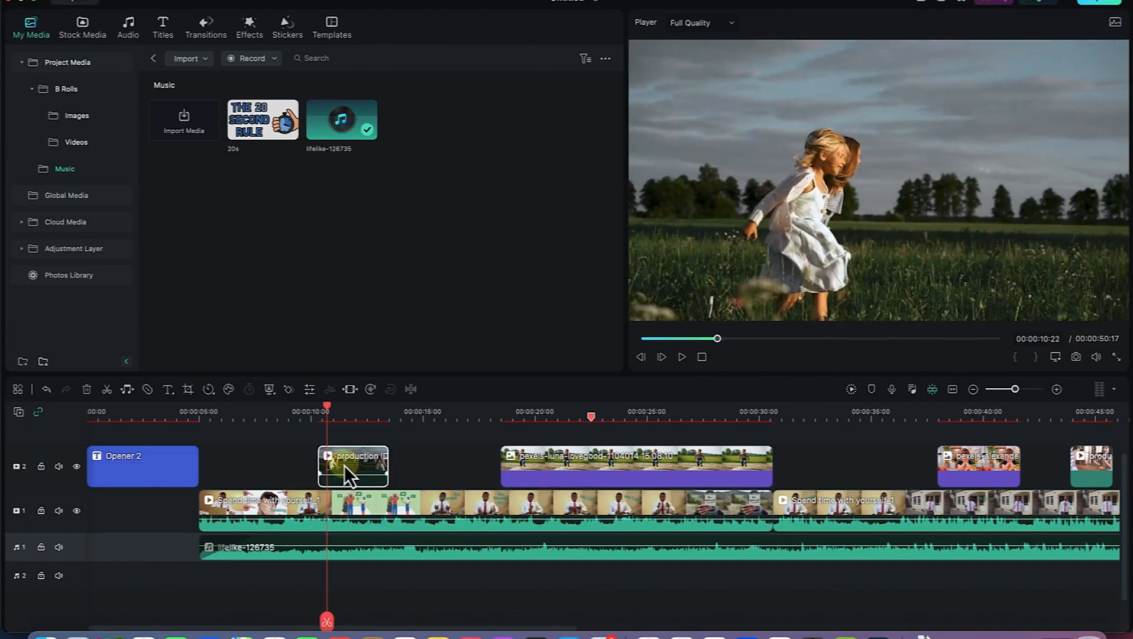
pyautogui.click(201, 34)
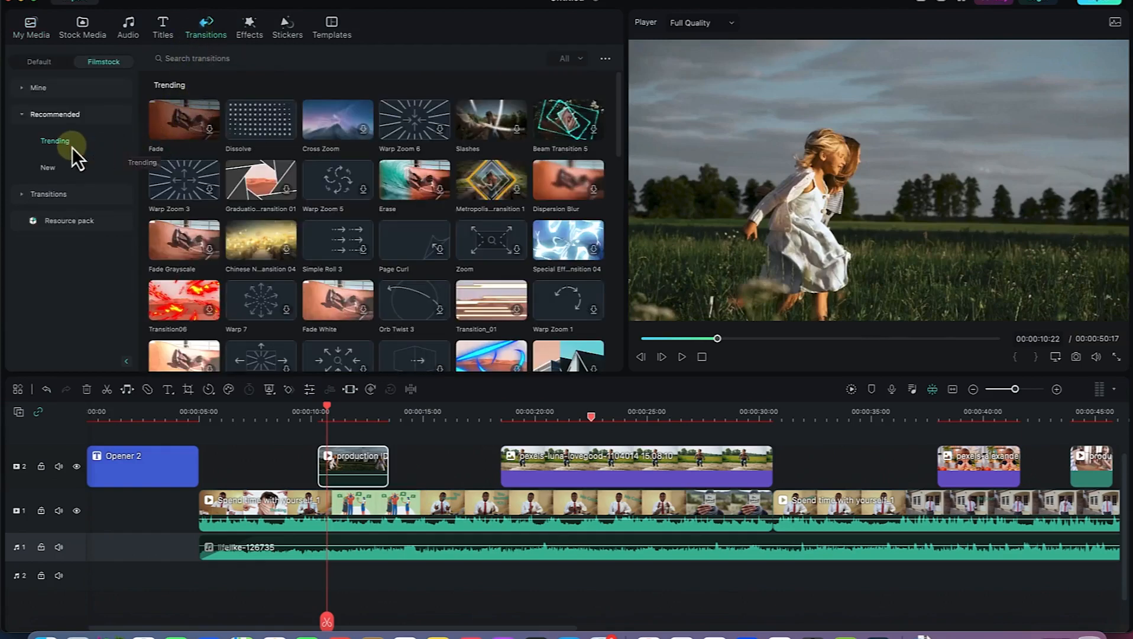
pyautogui.click(39, 61)
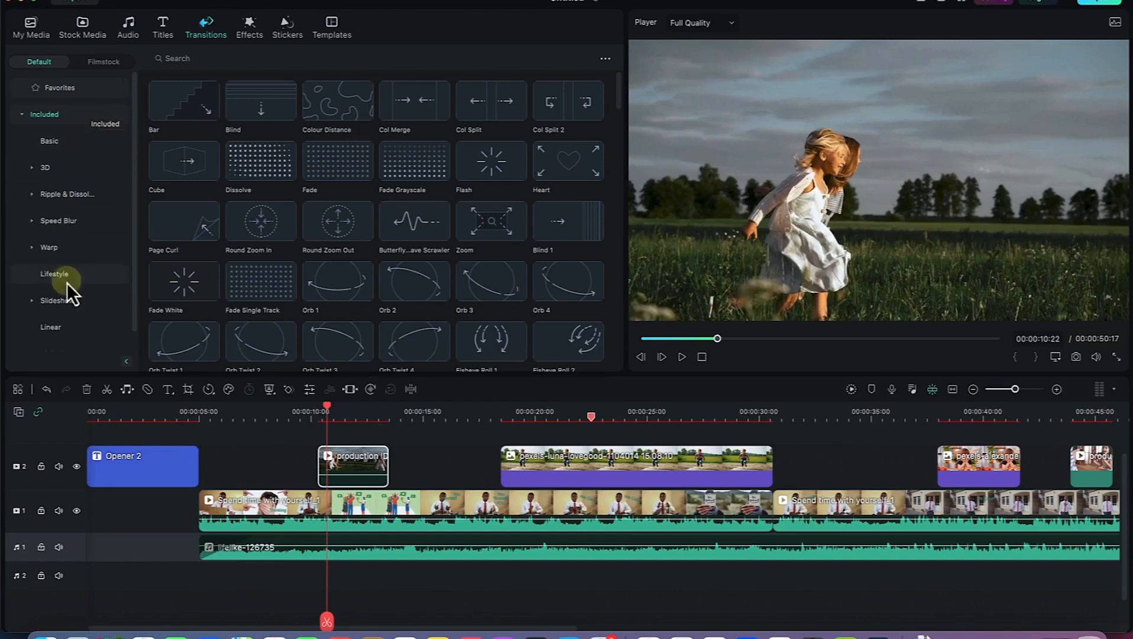
pyautogui.click(102, 63)
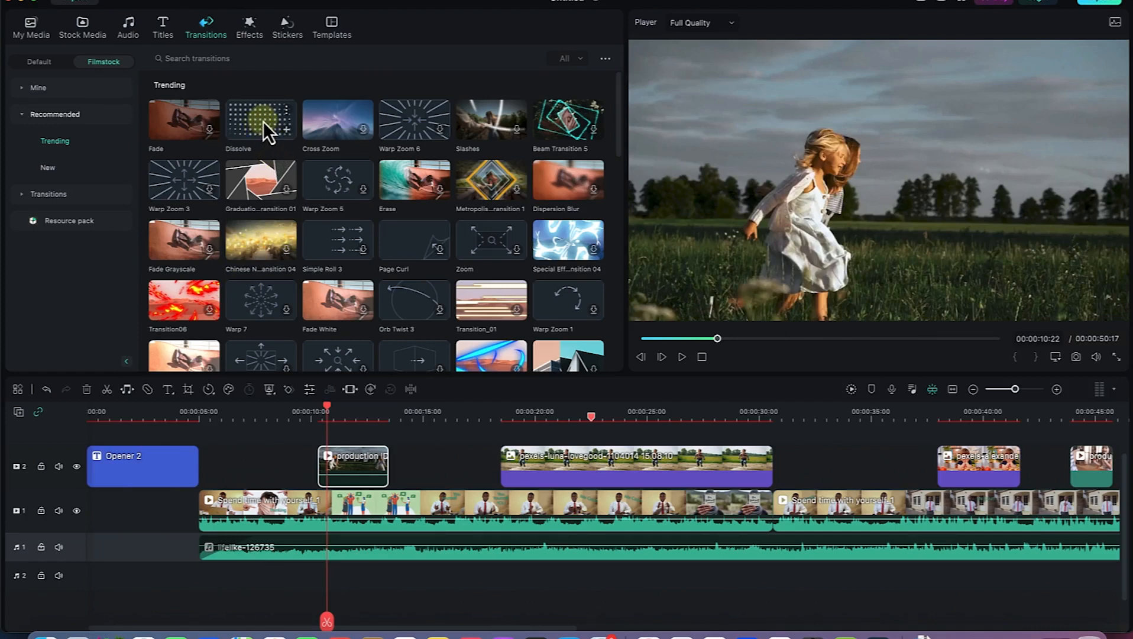
pyautogui.moveTo(265, 122); pyautogui.dragTo(315, 466)
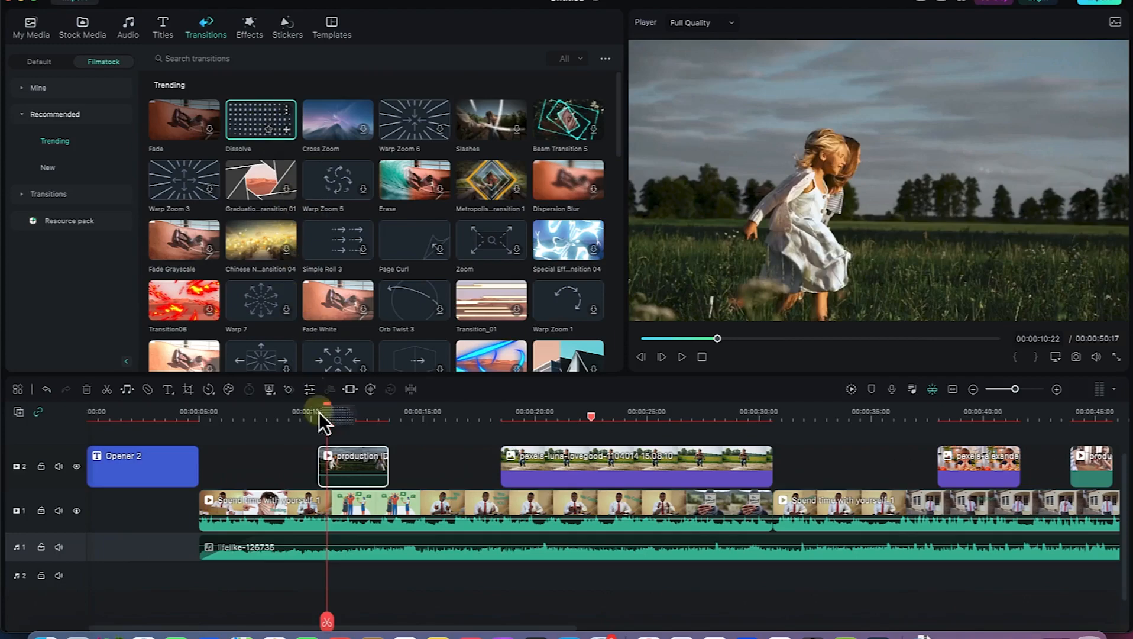
pyautogui.moveTo(221, 492); pyautogui.dragTo(229, 503)
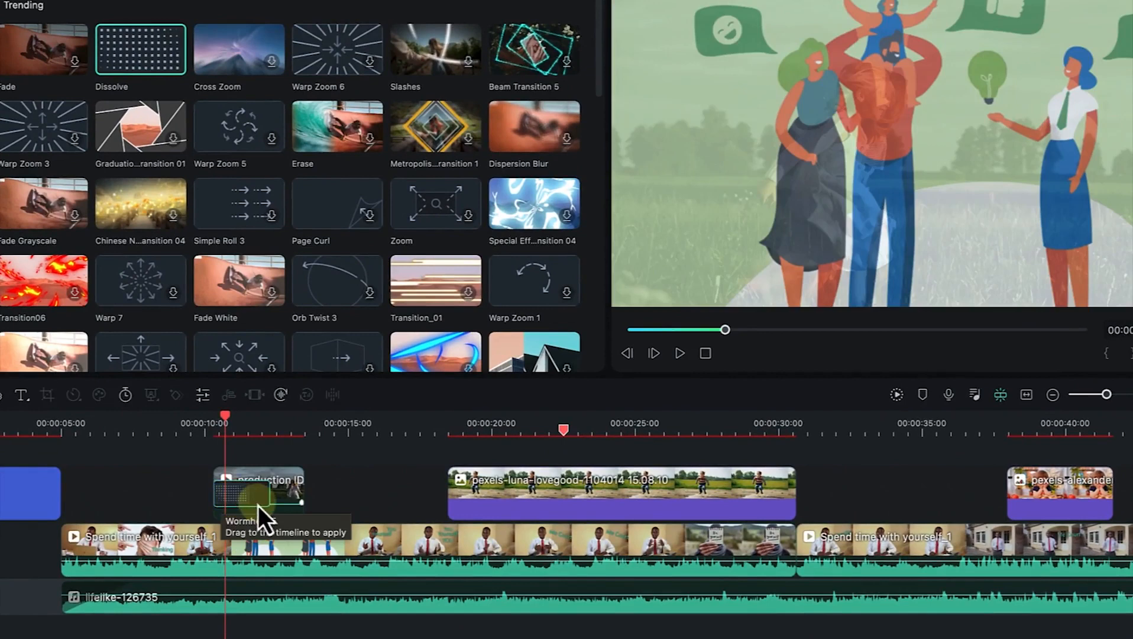
# Shorten the Dissolve at the start of the production ID clip and play back the cut into it.
pyautogui.click(225, 420)
pyautogui.moveTo(226, 421); pyautogui.dragTo(278, 421)
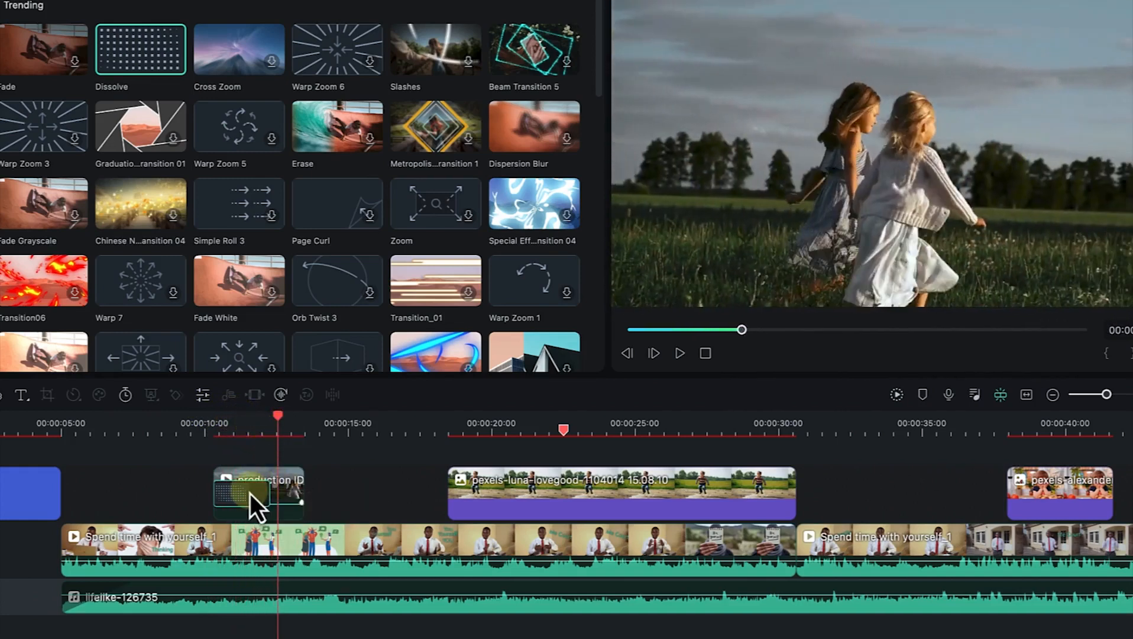
pyautogui.moveTo(264, 495); pyautogui.dragTo(228, 487)
pyautogui.moveTo(278, 415); pyautogui.dragTo(210, 453)
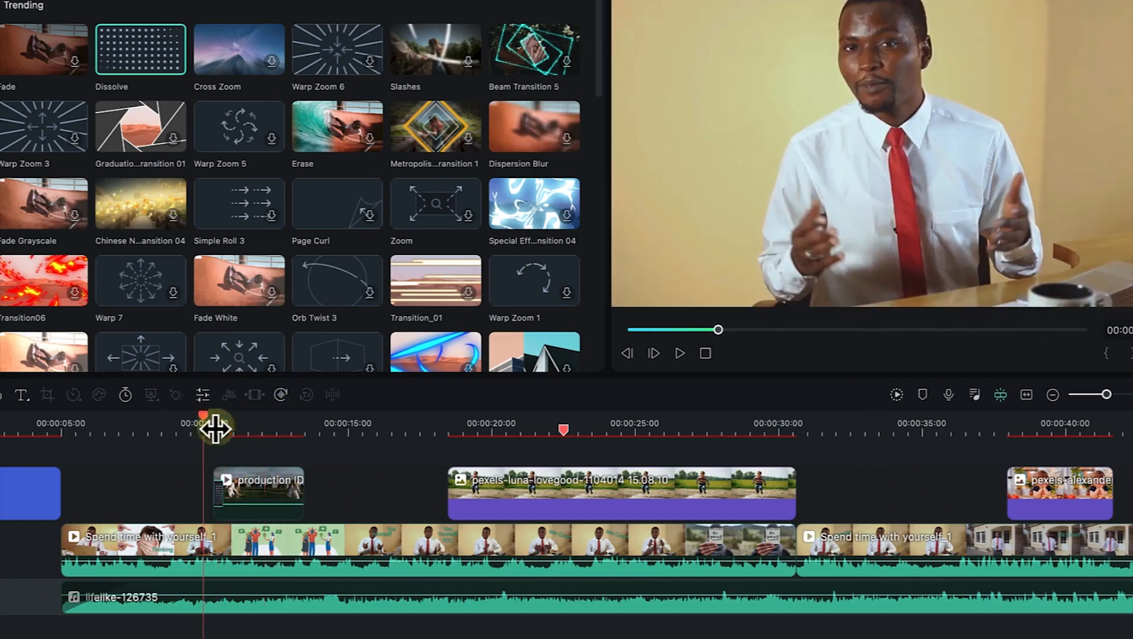
pyautogui.moveTo(203, 413)
pyautogui.mouseDown()
pyautogui.moveTo(236, 422)
pyautogui.moveTo(209, 414)
pyautogui.mouseUp()
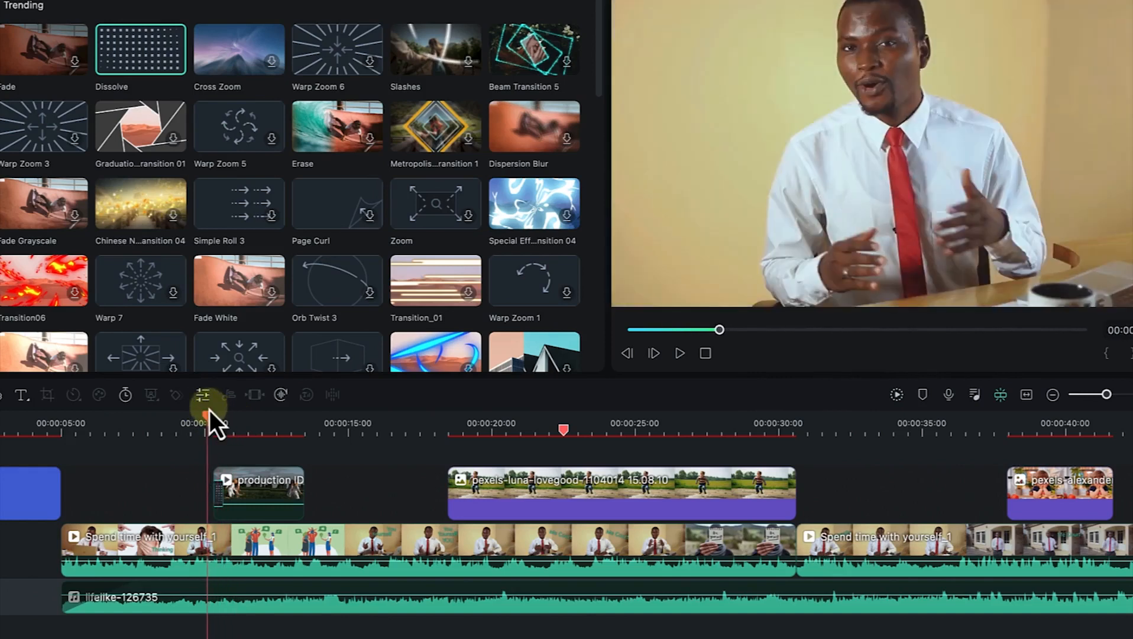
pyautogui.press('space')
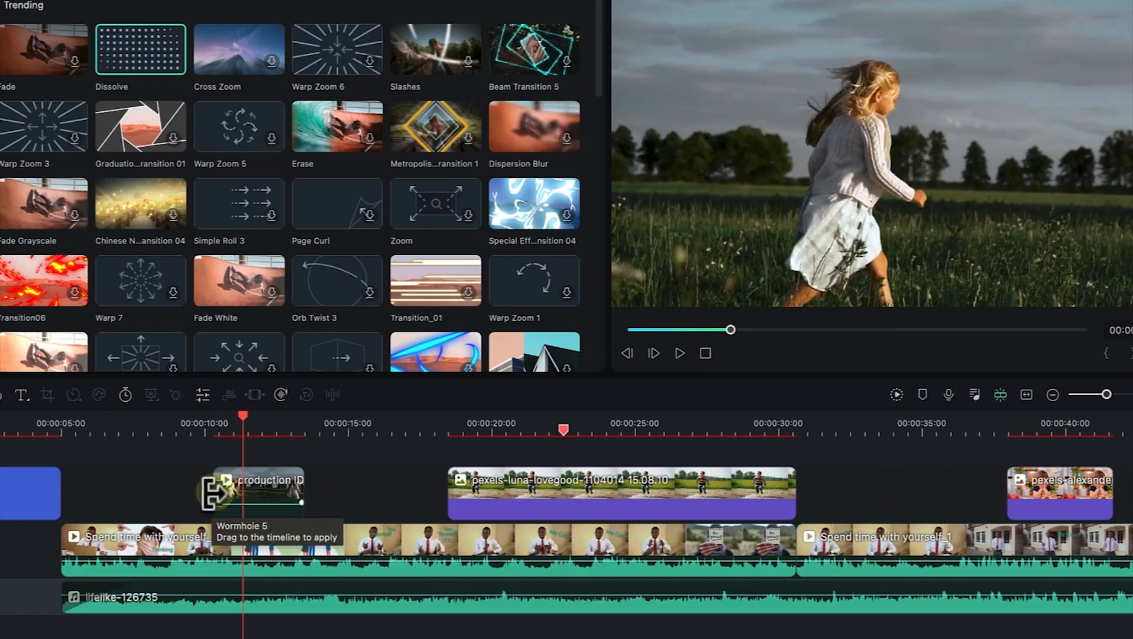
# Add a short Dissolve transition to the end of the production ID clip and play back the cut out of it.
pyautogui.moveTo(141, 54); pyautogui.dragTo(282, 491)
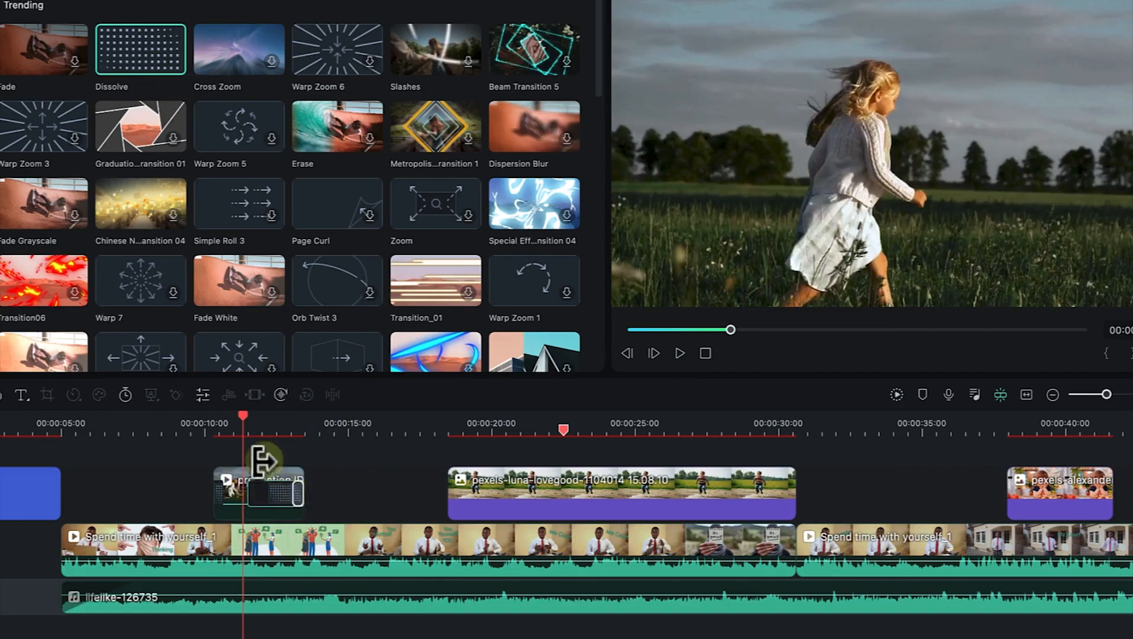
pyautogui.moveTo(243, 421); pyautogui.dragTo(287, 434)
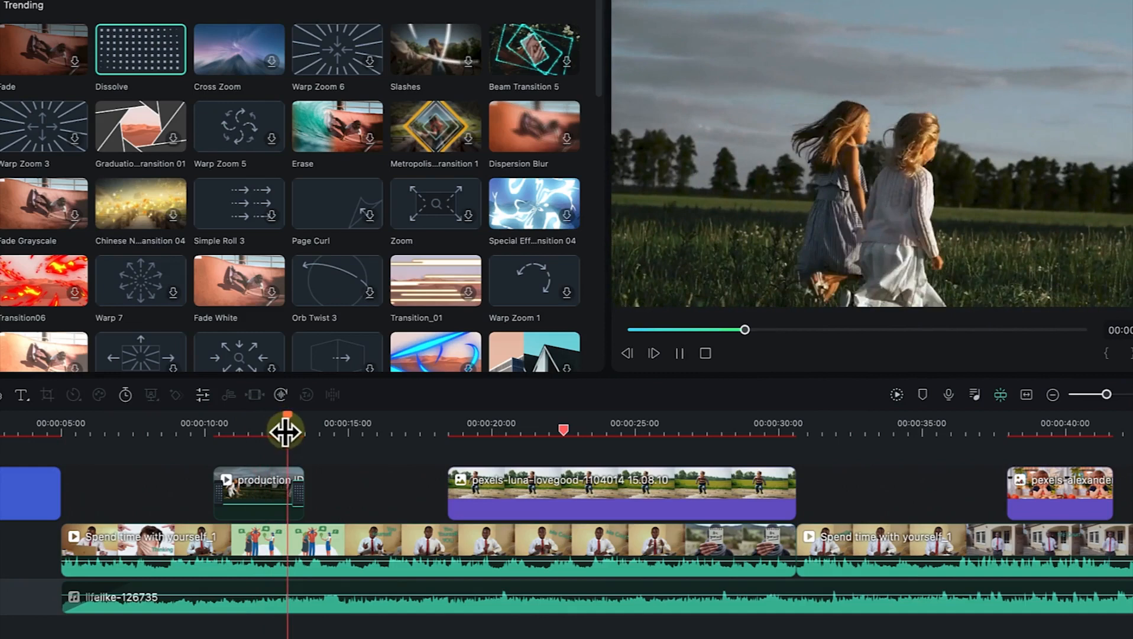
pyautogui.press('space')
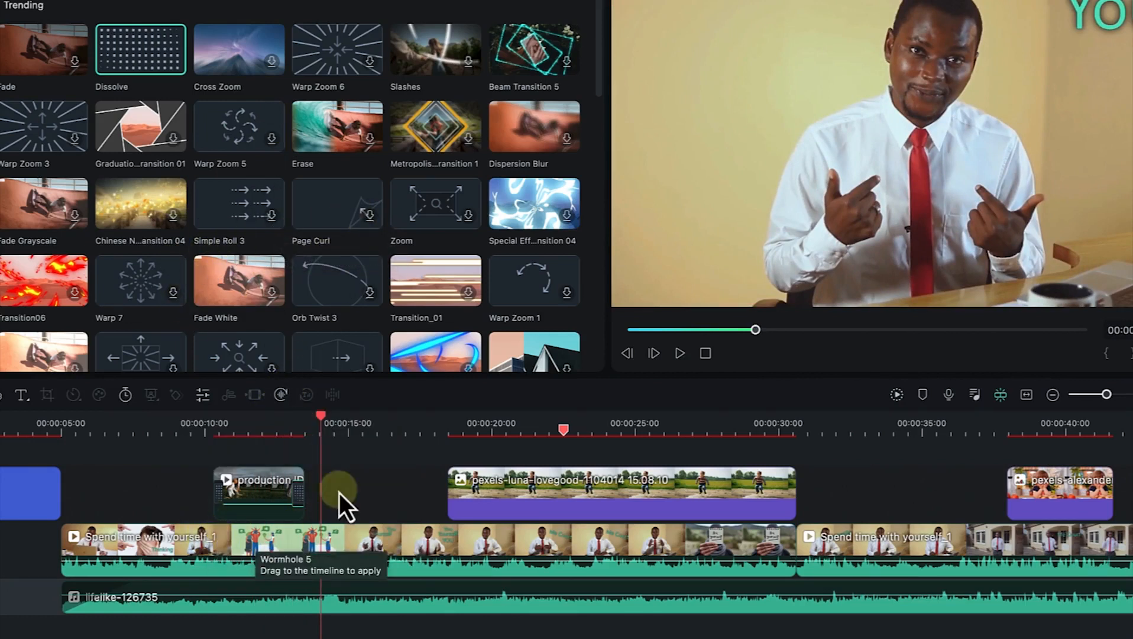
# Browse the new Filmstock transitions for the pexels-luna-lovegood clip on video track 2.
pyautogui.moveTo(320, 419); pyautogui.dragTo(437, 435)
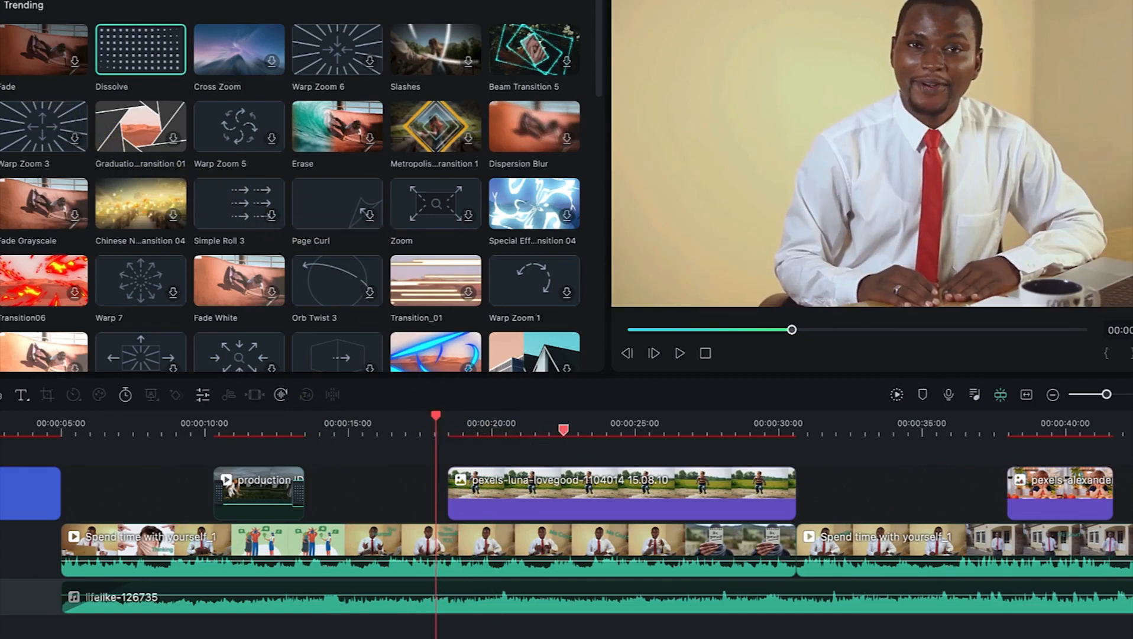
pyautogui.click(37, 174)
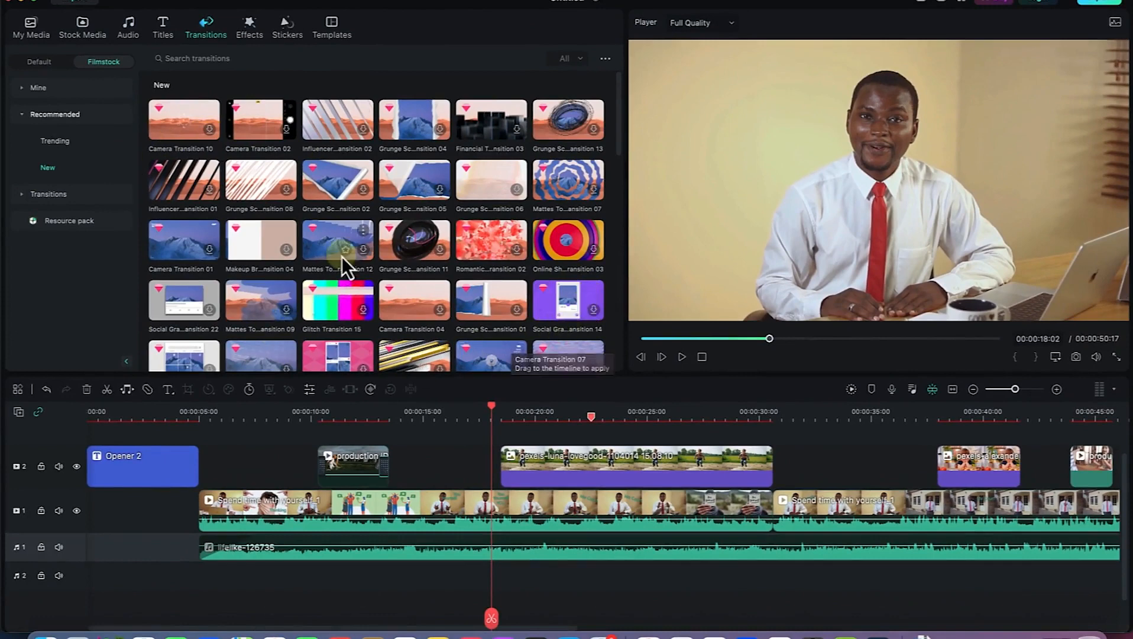
pyautogui.scroll(-3, 342, 256)
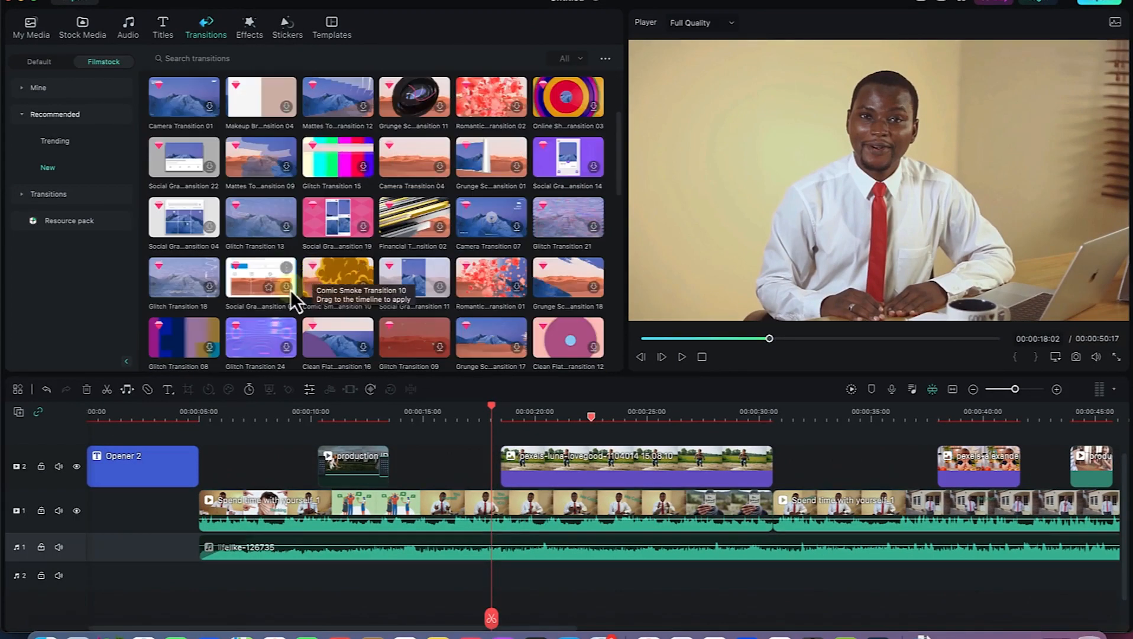
pyautogui.scroll(-2, 326, 310)
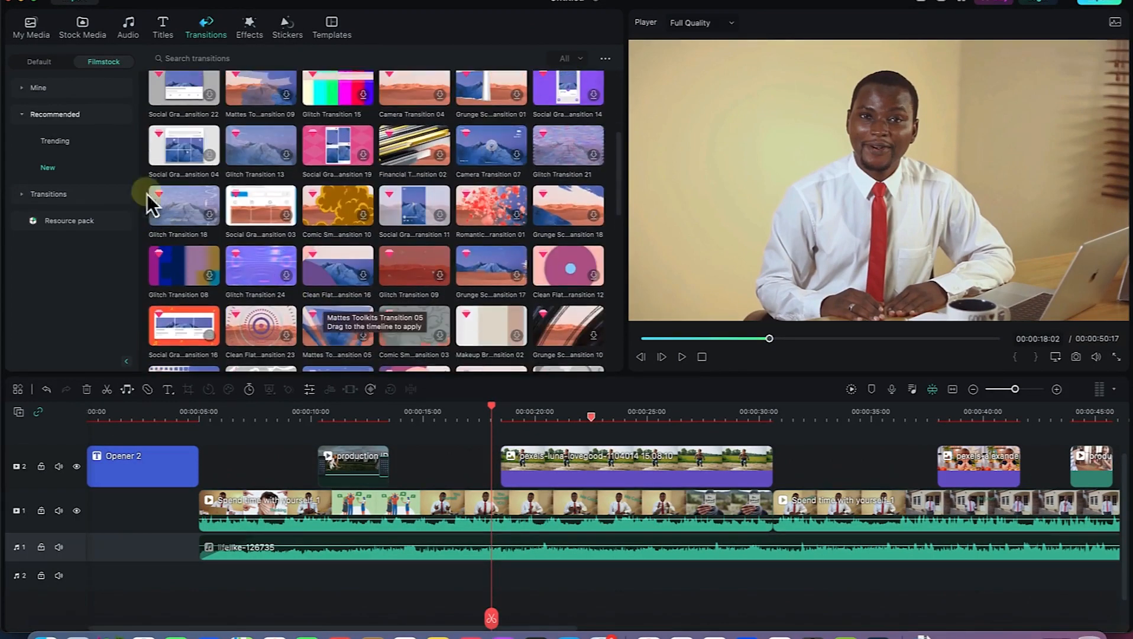
# Apply the default Box Turn 2 transition to the start of the pexels-luna-lovegood clip and play back the cut.
pyautogui.click(39, 60)
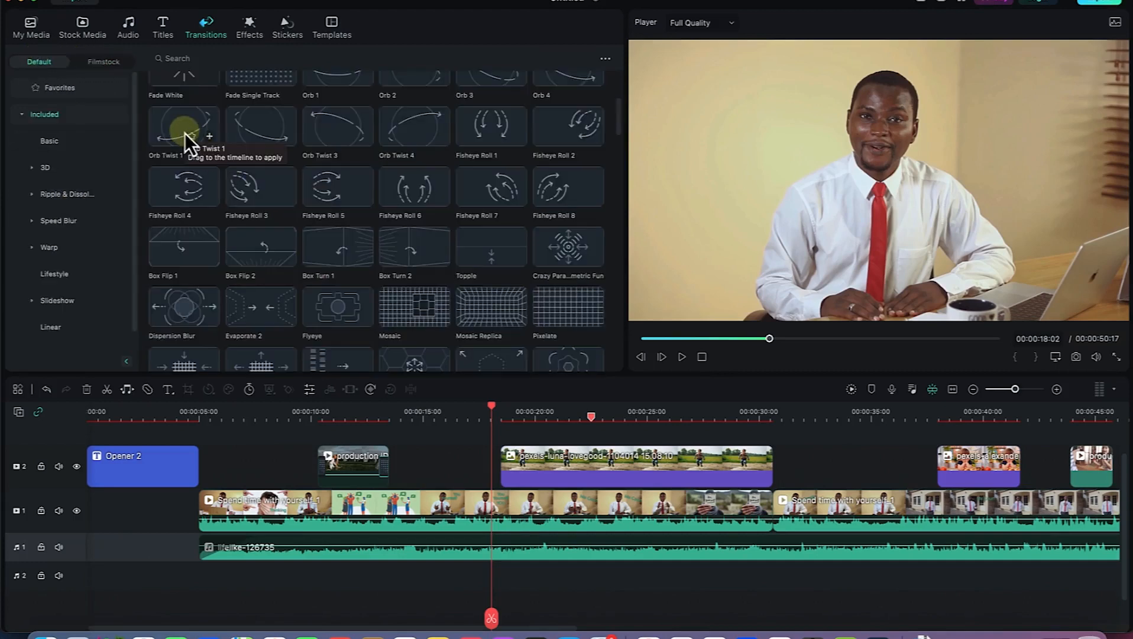
pyautogui.click(413, 258)
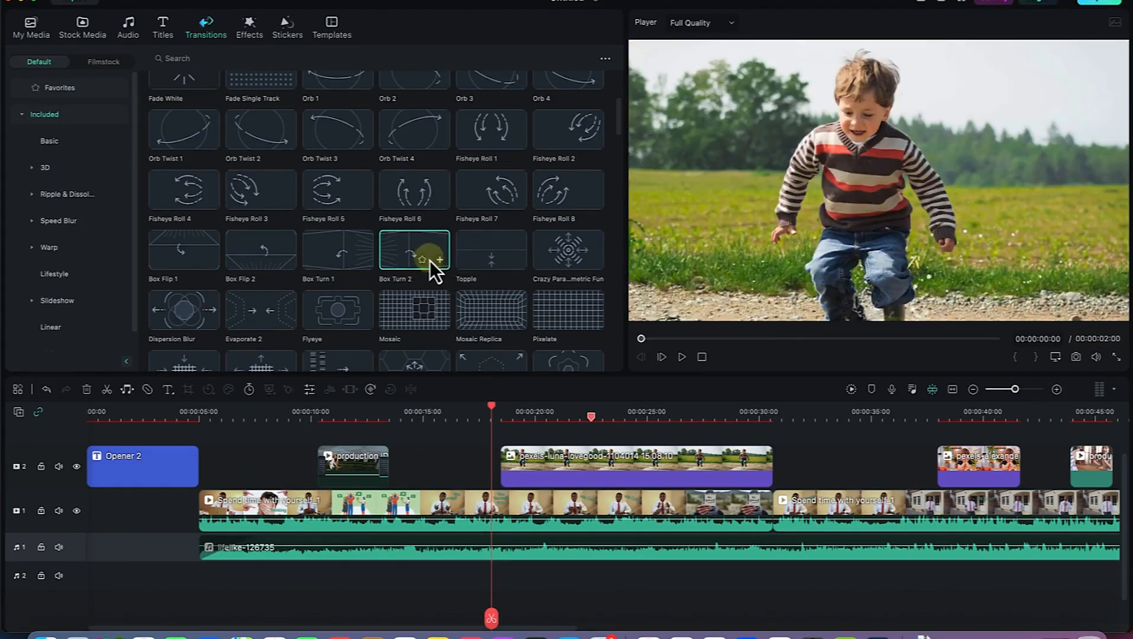
pyautogui.moveTo(485, 410)
pyautogui.mouseDown()
pyautogui.moveTo(504, 465)
pyautogui.moveTo(525, 469)
pyautogui.mouseUp()
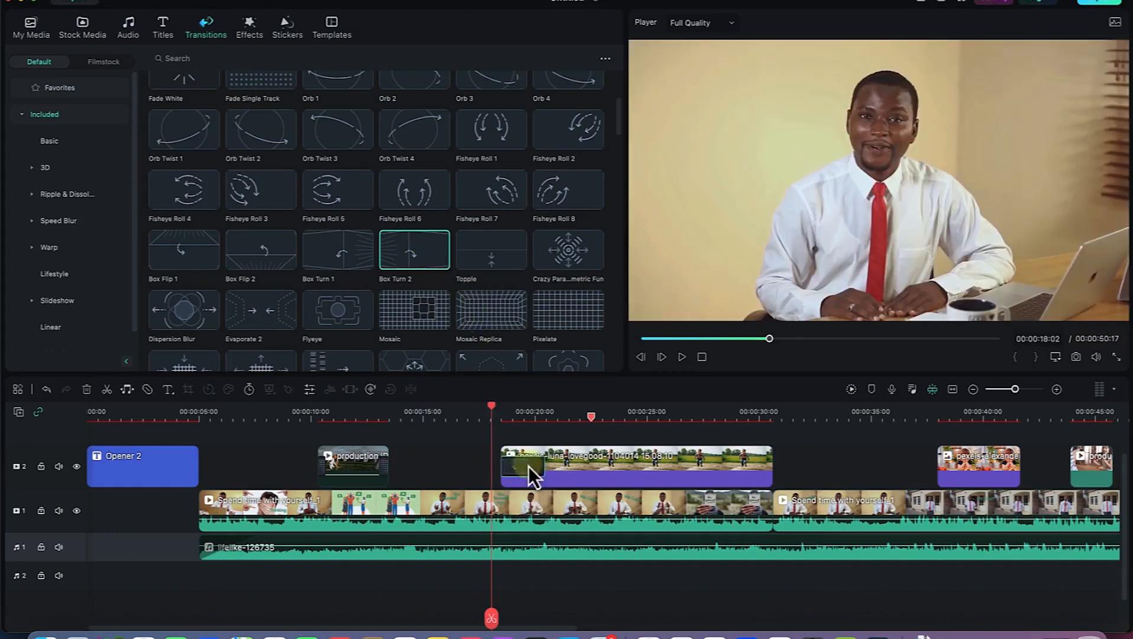
pyautogui.press('space')
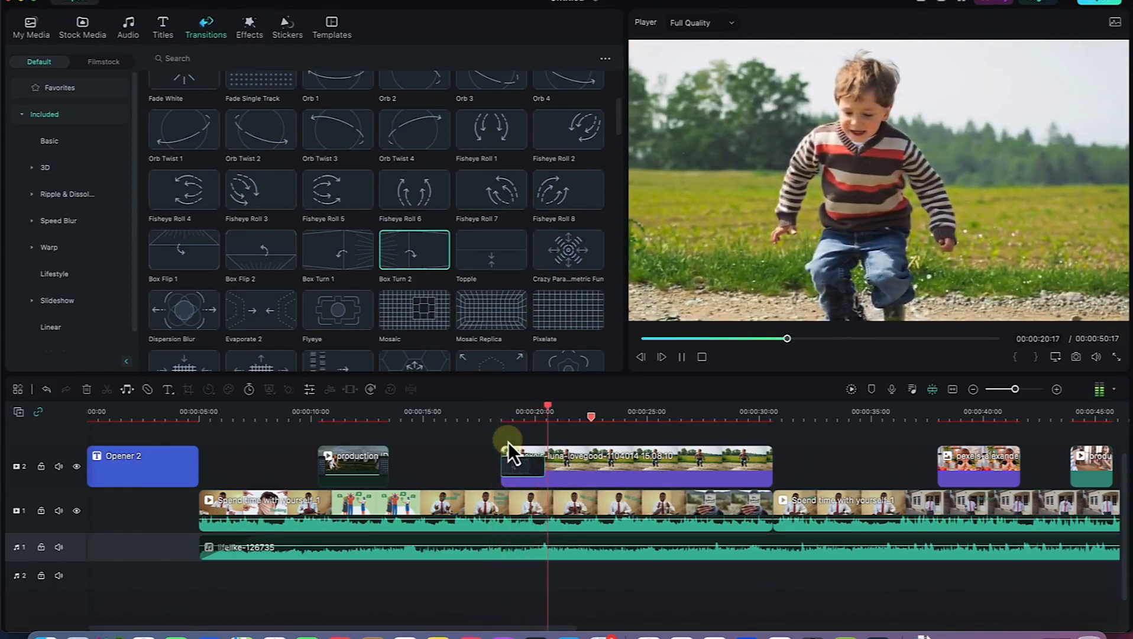
pyautogui.press('space')
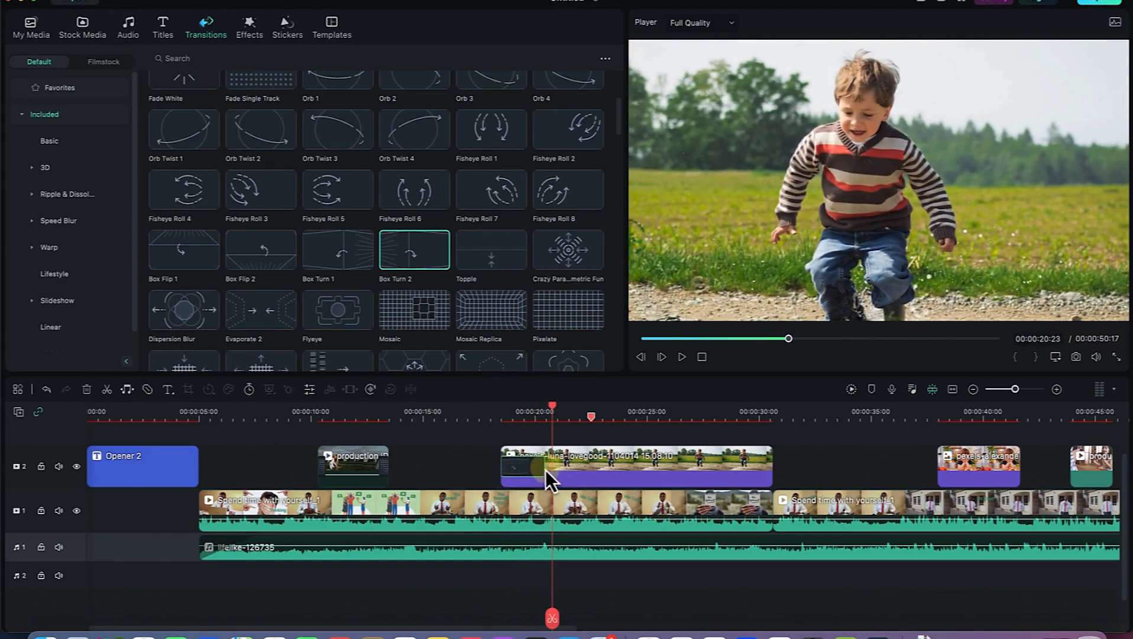
# Shorten the Box Turn 2 transition on the pexels-luna-lovegood clip and replay the cut into it.
pyautogui.moveTo(544, 466); pyautogui.dragTo(512, 466)
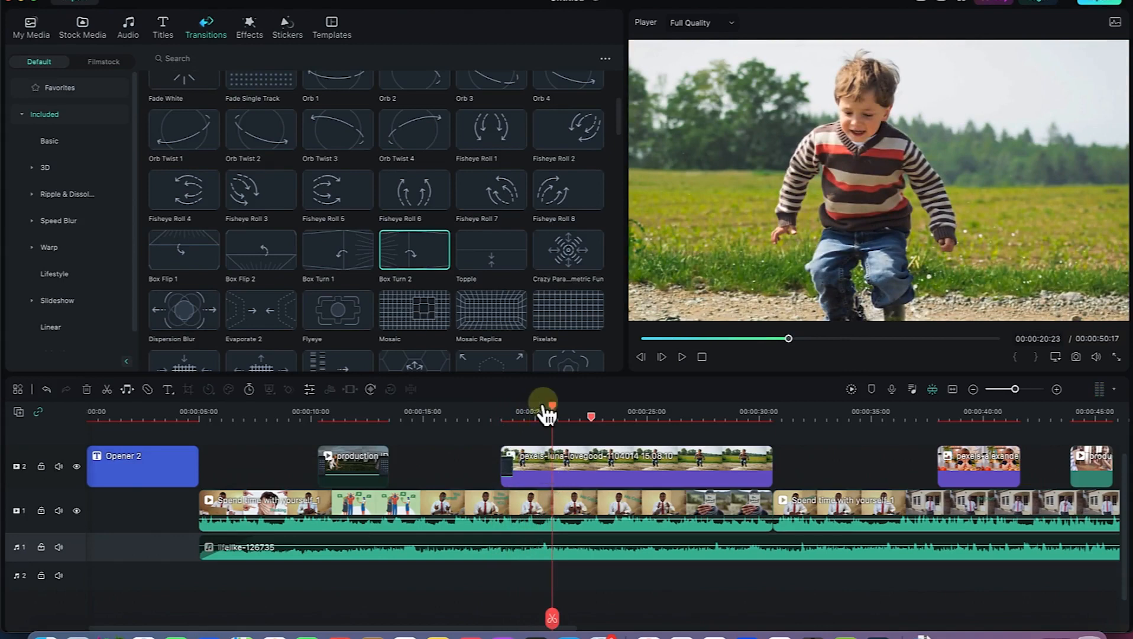
pyautogui.moveTo(554, 418); pyautogui.dragTo(488, 411)
pyautogui.press('space')
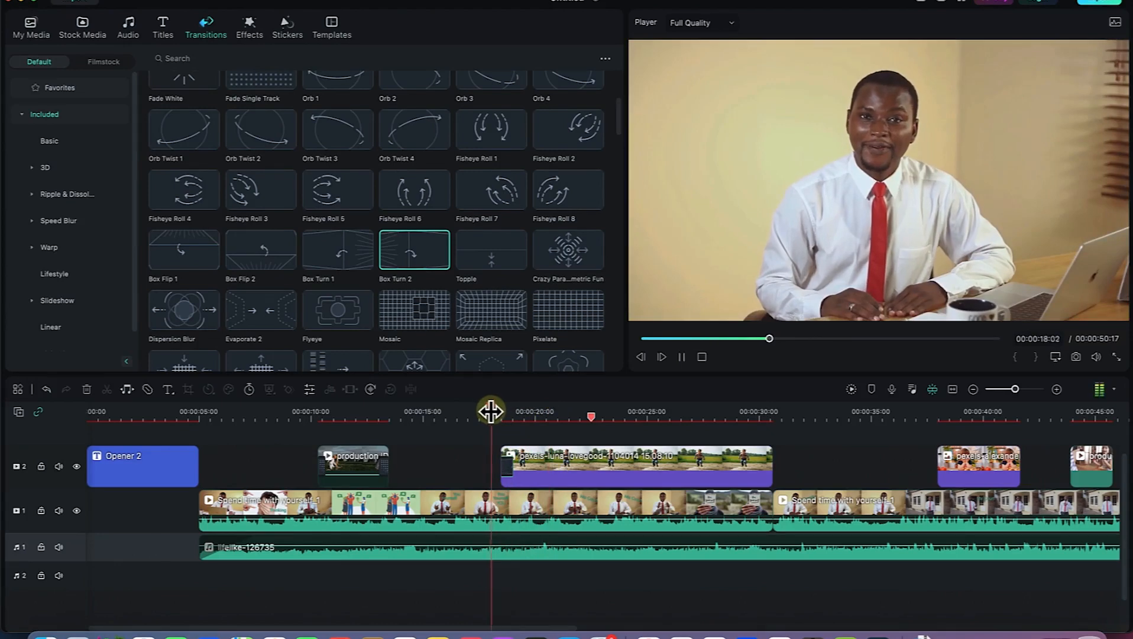
pyautogui.press('space')
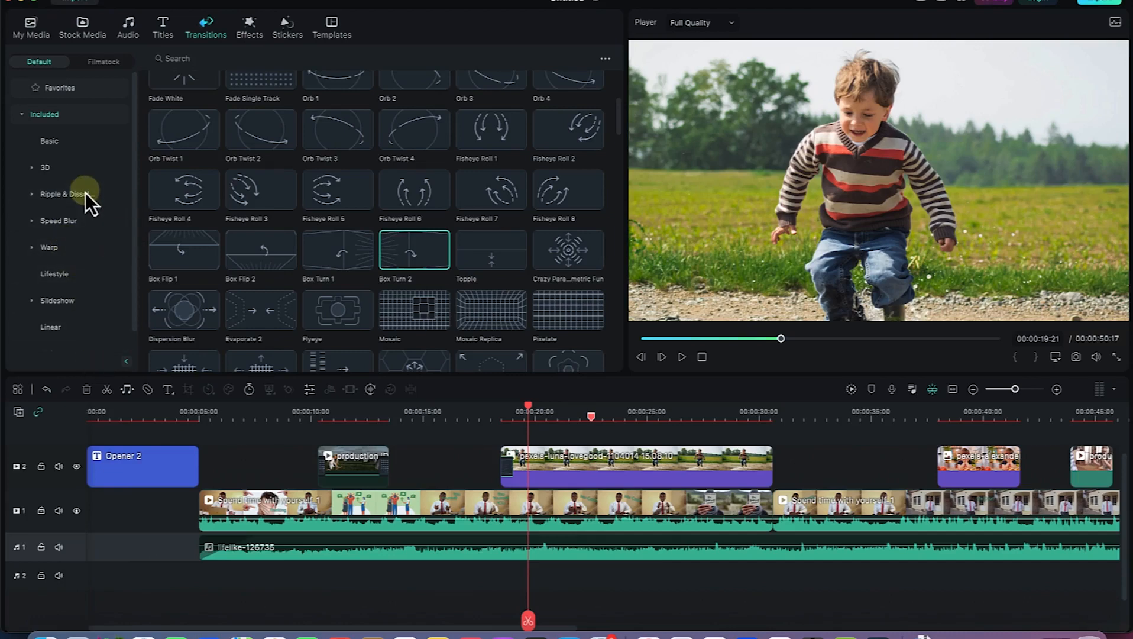
# Look through the default Ripple & Dissolve transitions.
pyautogui.click(85, 192)
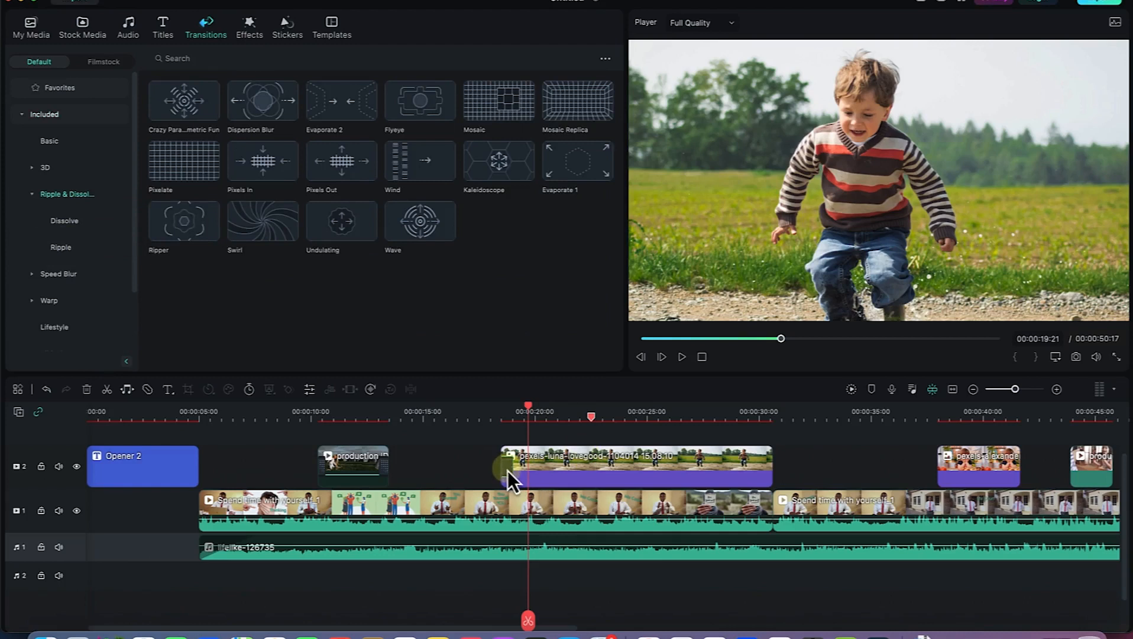
pyautogui.click(309, 390)
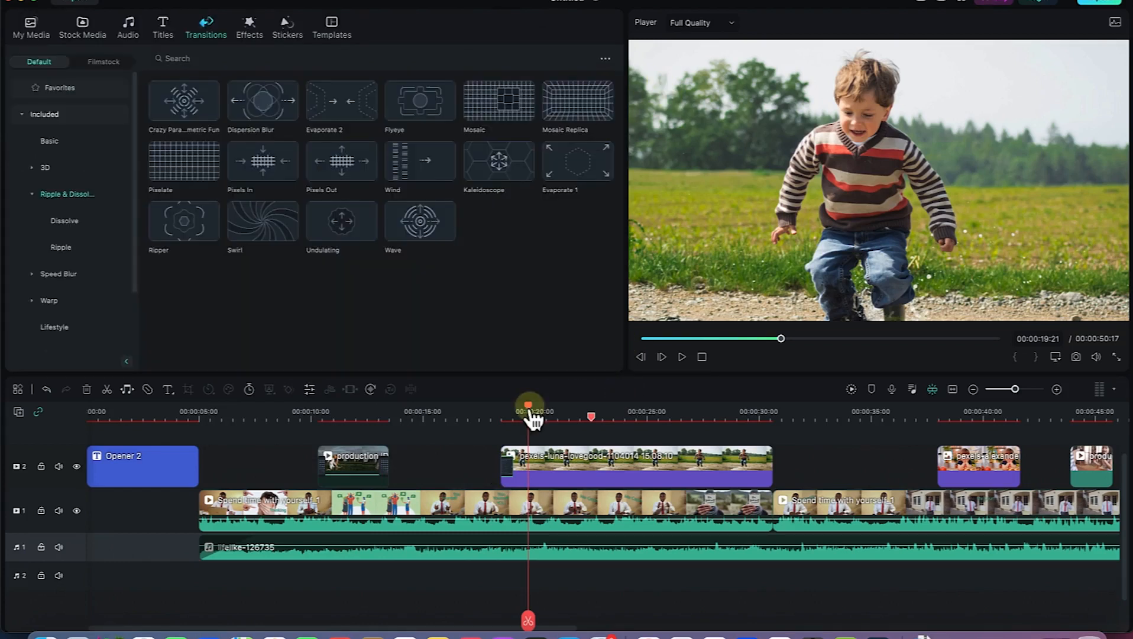
# Split the second Spend time with yourself_1 clip on video track 1 at 00:00:32:18.
pyautogui.moveTo(532, 419); pyautogui.dragTo(498, 414)
pyautogui.moveTo(569, 404); pyautogui.dragTo(798, 372)
pyautogui.moveTo(808, 370)
pyautogui.mouseDown()
pyautogui.moveTo(827, 377)
pyautogui.moveTo(807, 374)
pyautogui.moveTo(822, 386)
pyautogui.mouseUp()
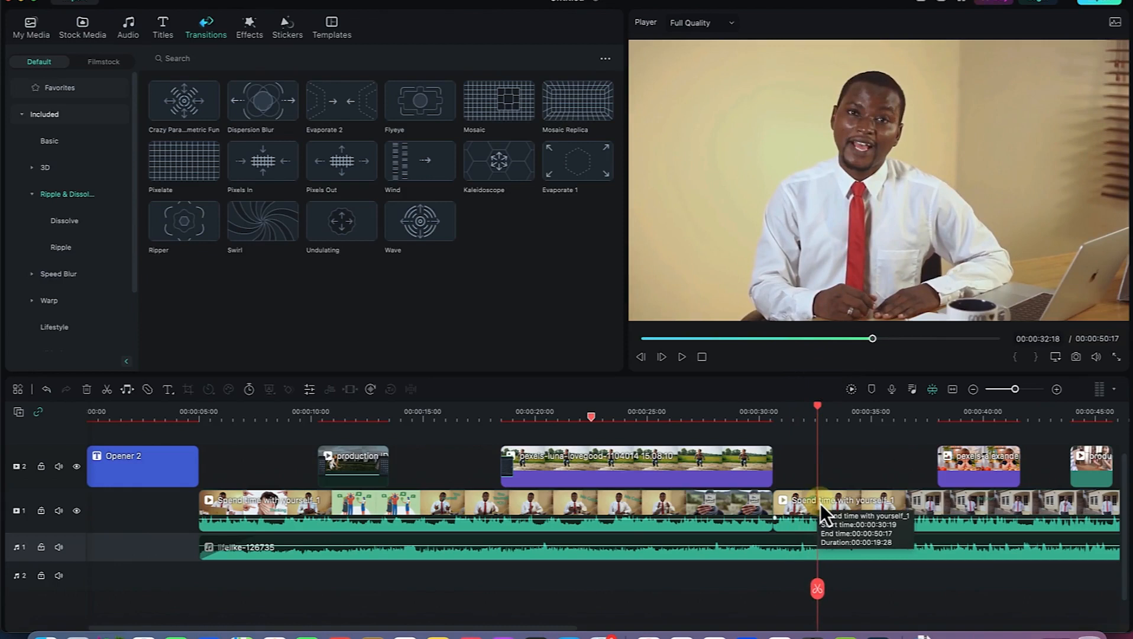
pyautogui.press('c')
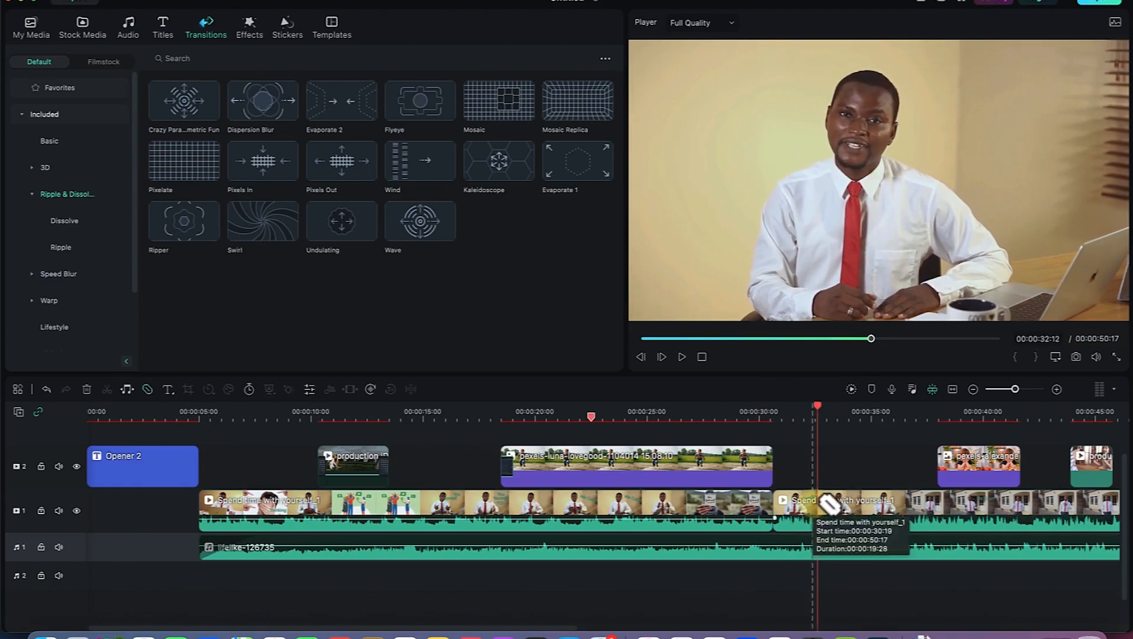
pyautogui.click(819, 507)
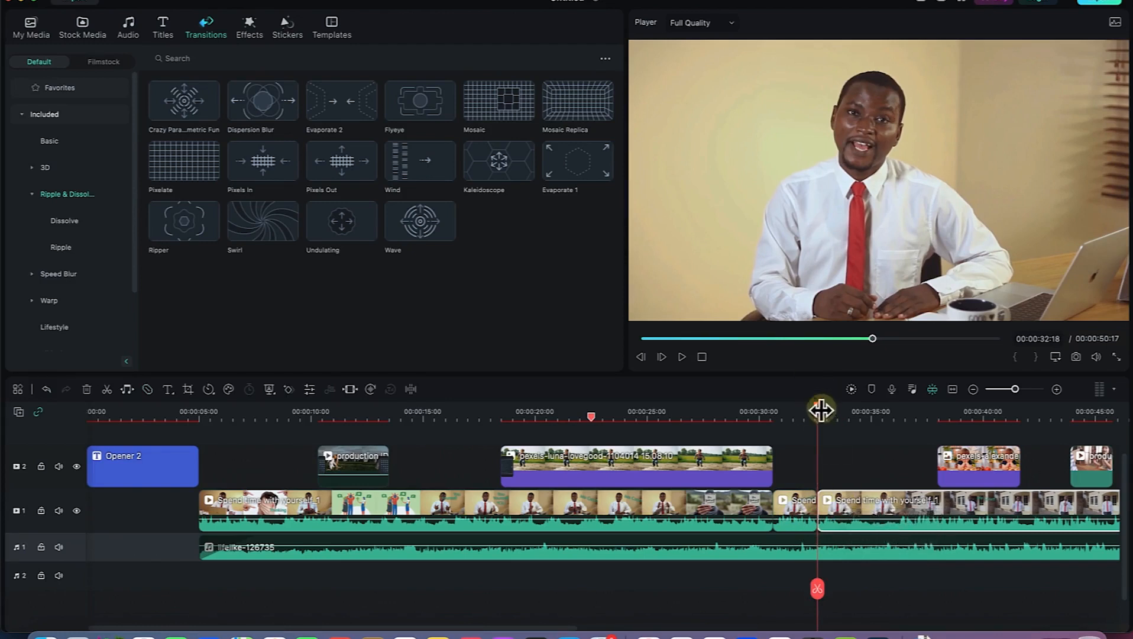
# Scale the part after the split to 135% and keyframe the scale at 00:00:32:28.
pyautogui.moveTo(819, 410); pyautogui.dragTo(825, 410)
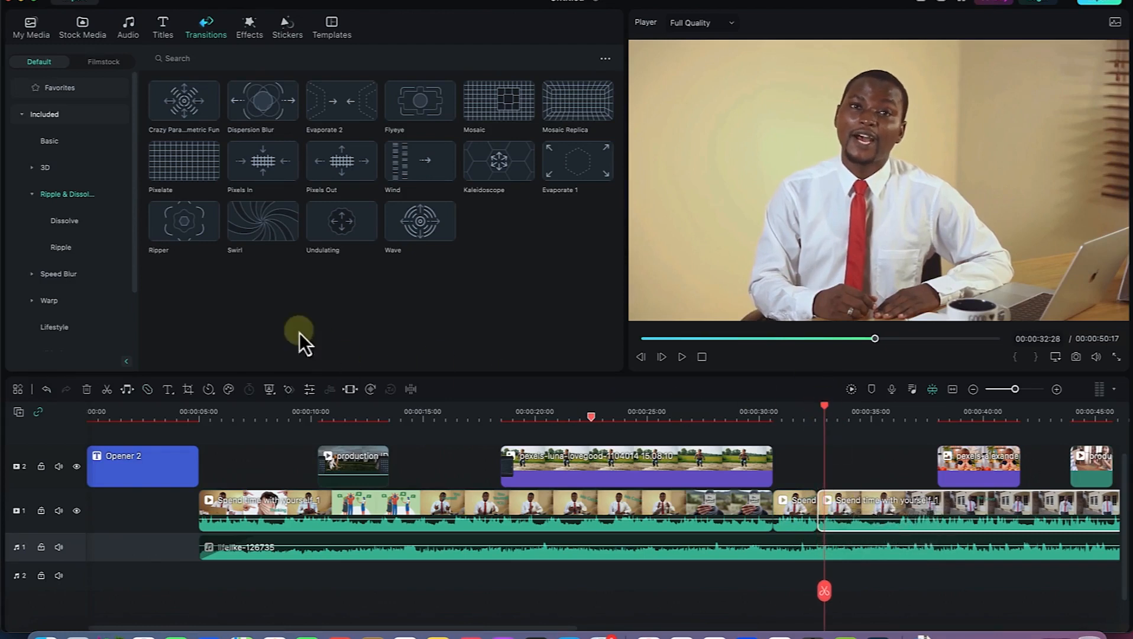
pyautogui.click(308, 390)
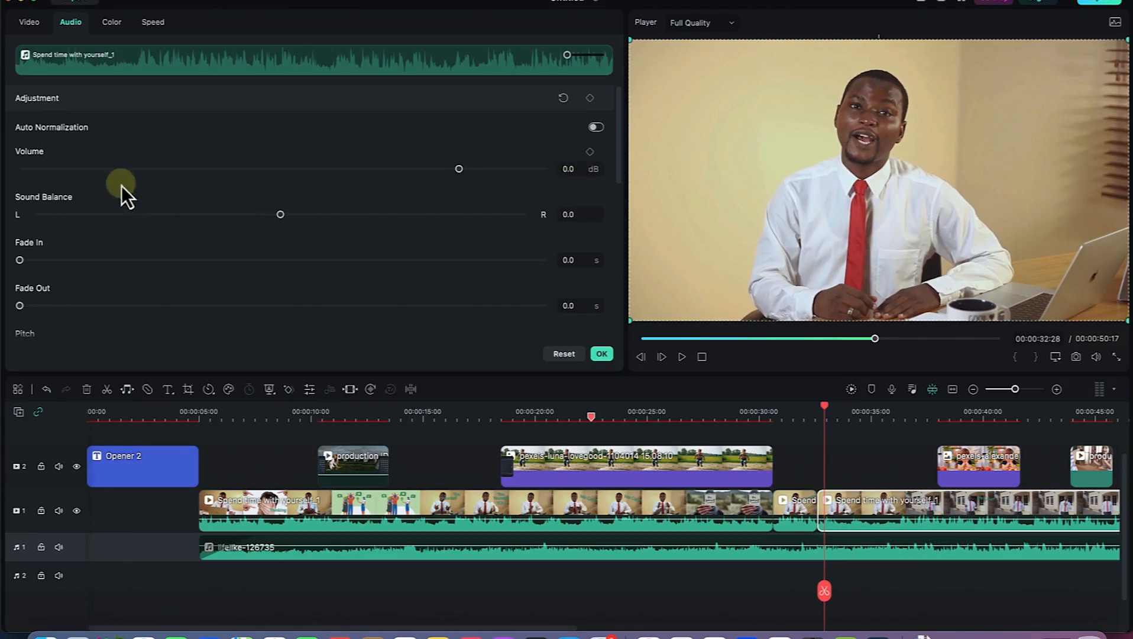
pyautogui.click(32, 27)
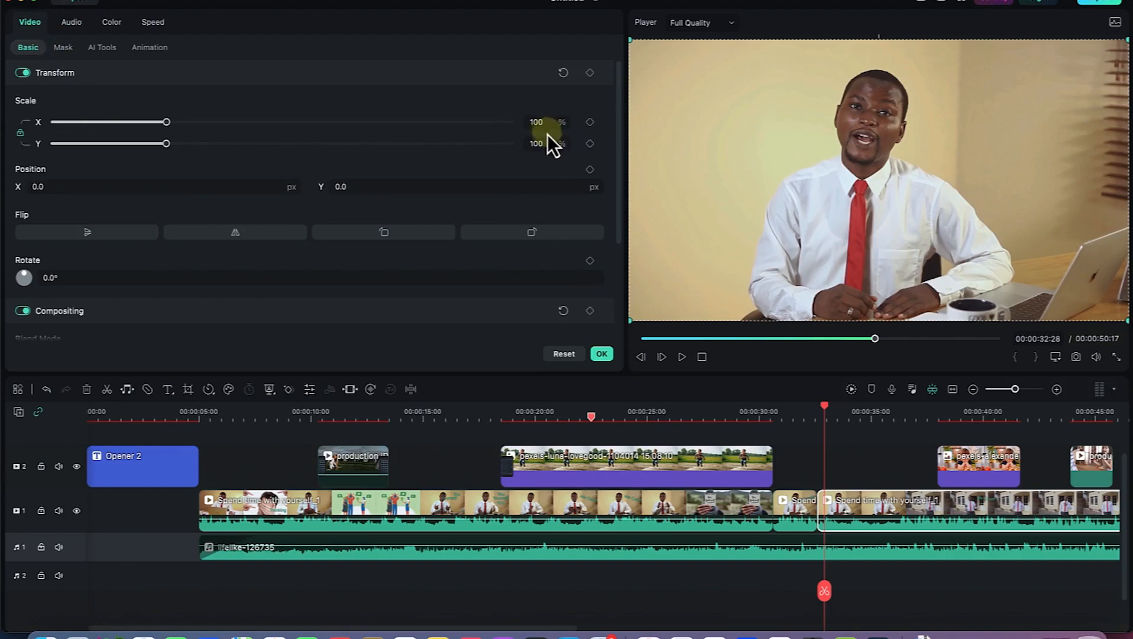
pyautogui.moveTo(539, 121); pyautogui.dragTo(572, 119)
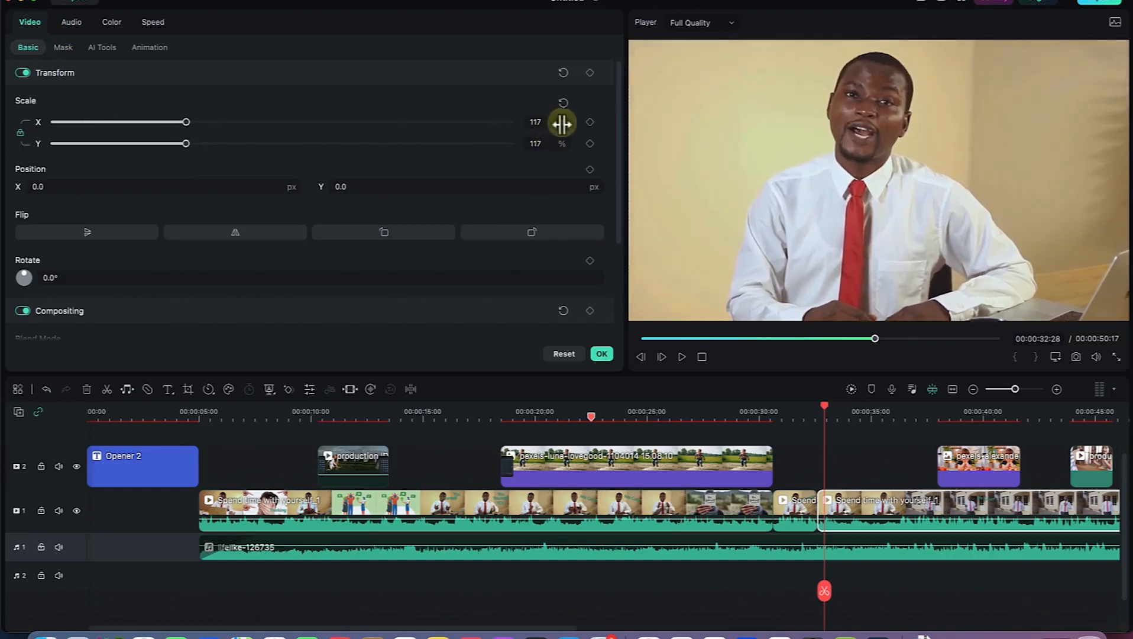
pyautogui.click(590, 122)
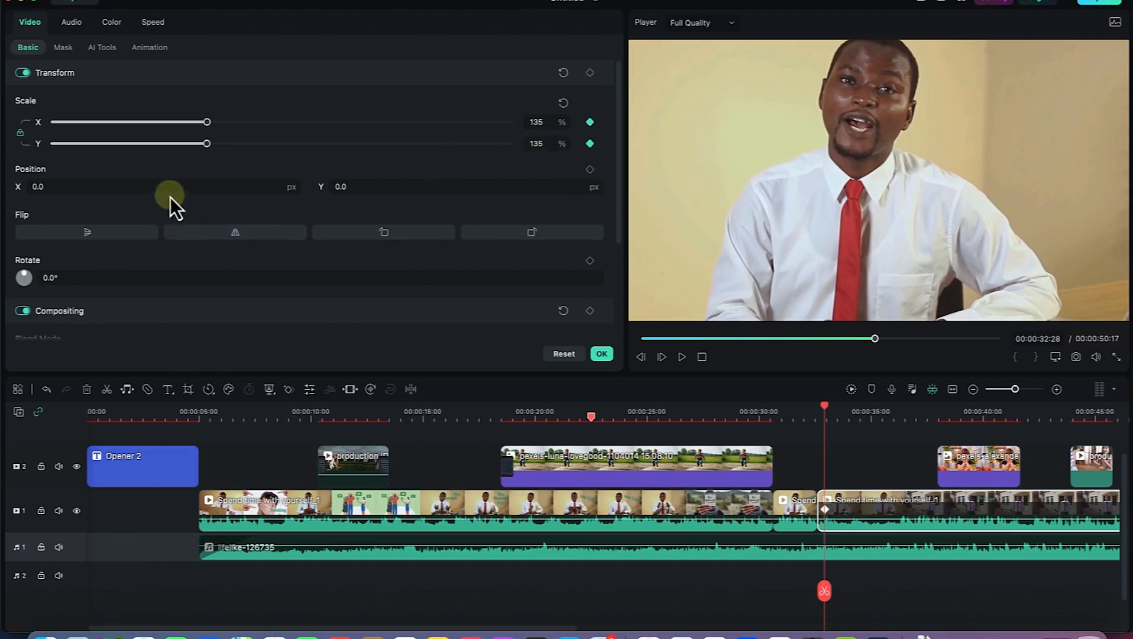
# Set the enlarged clip's position to X -19 px and Y -79 px, and play back from the cut.
pyautogui.moveTo(165, 185); pyautogui.dragTo(161, 177)
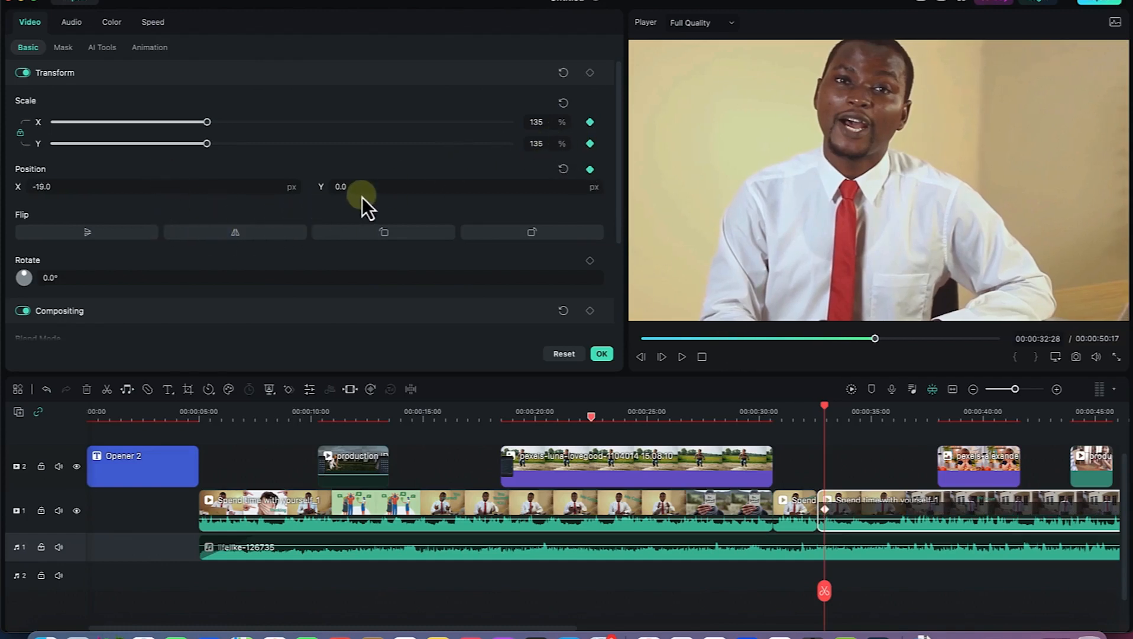
pyautogui.moveTo(367, 185); pyautogui.dragTo(323, 201)
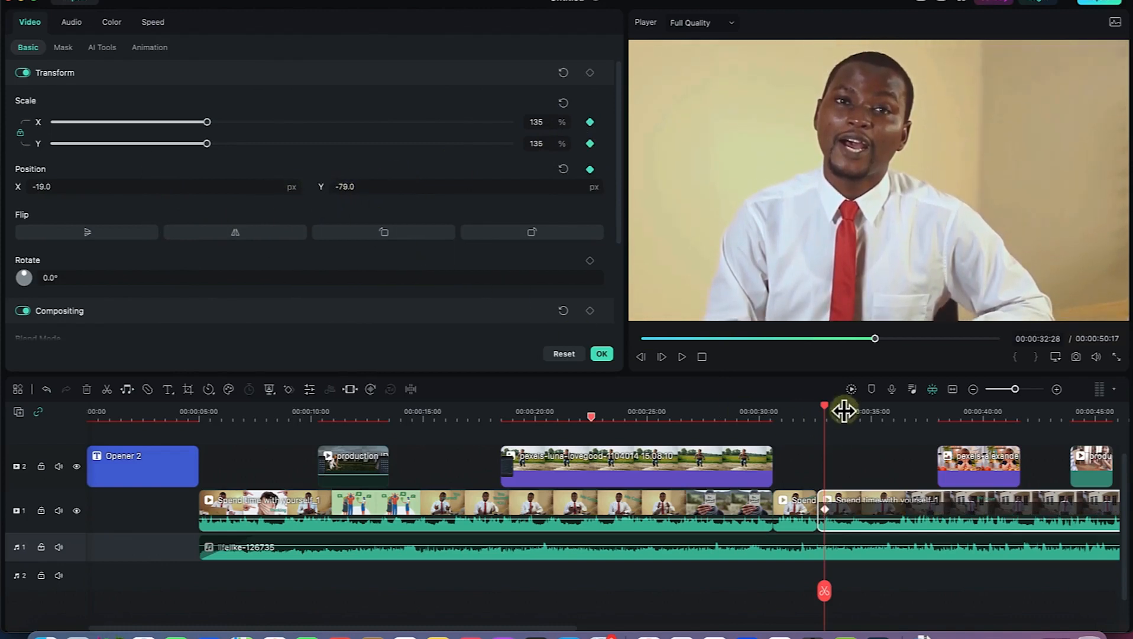
pyautogui.moveTo(825, 408)
pyautogui.mouseDown()
pyautogui.moveTo(807, 407)
pyautogui.moveTo(829, 419)
pyautogui.moveTo(813, 399)
pyautogui.mouseUp()
pyautogui.press('space')
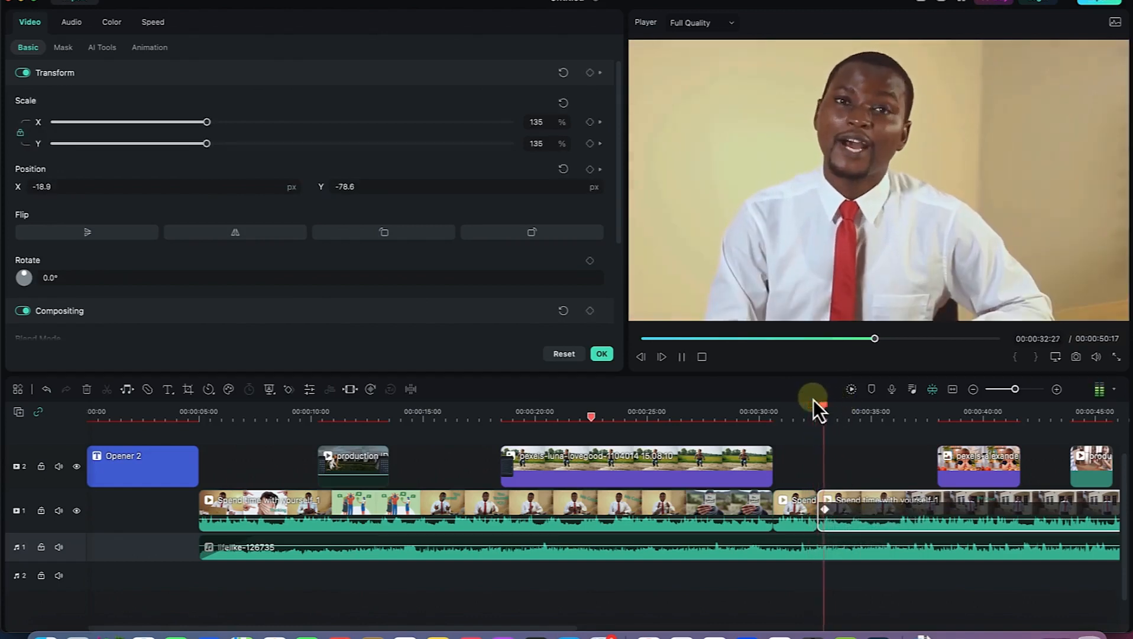
pyautogui.press('space')
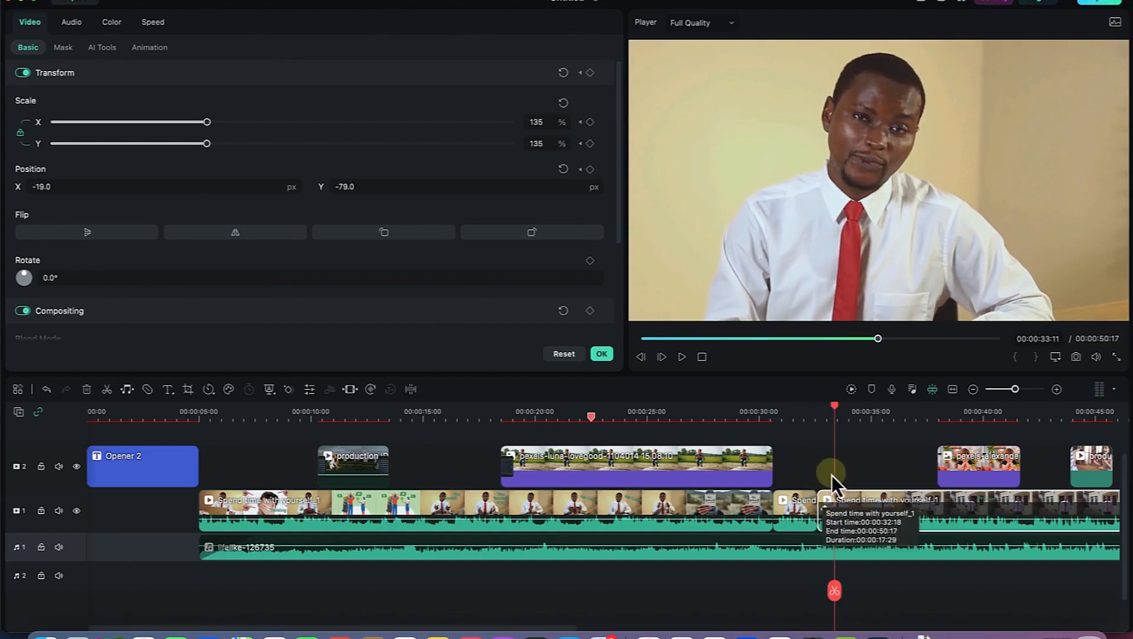
# Try to split the enlarged talking-head clip again at about 00:00:34:26.
pyautogui.moveTo(834, 408); pyautogui.dragTo(870, 421)
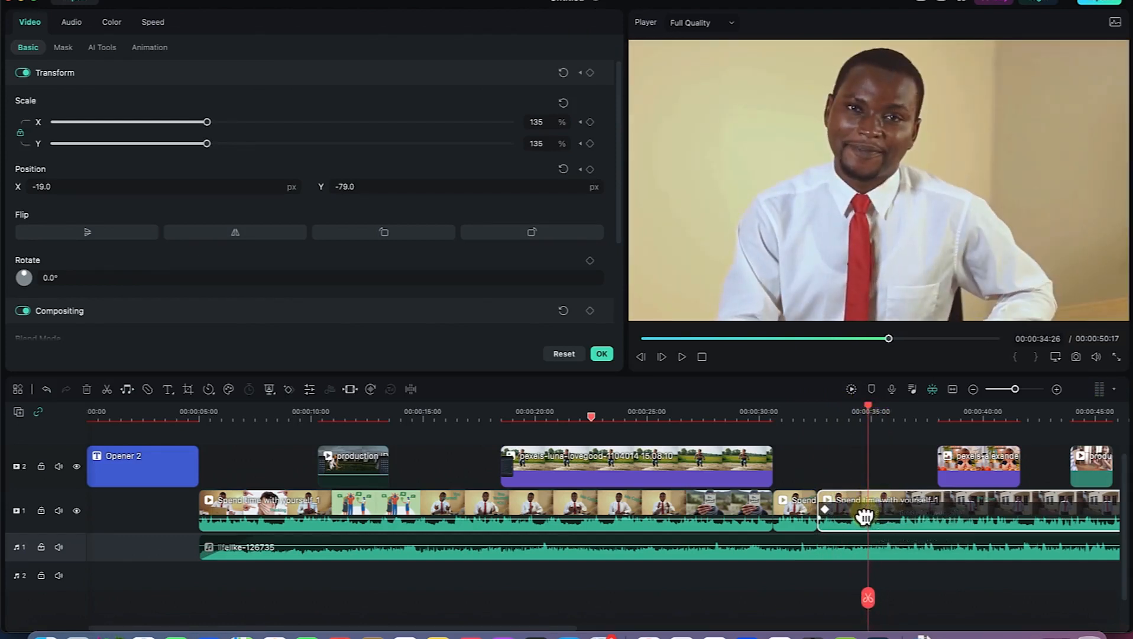
pyautogui.press('c')
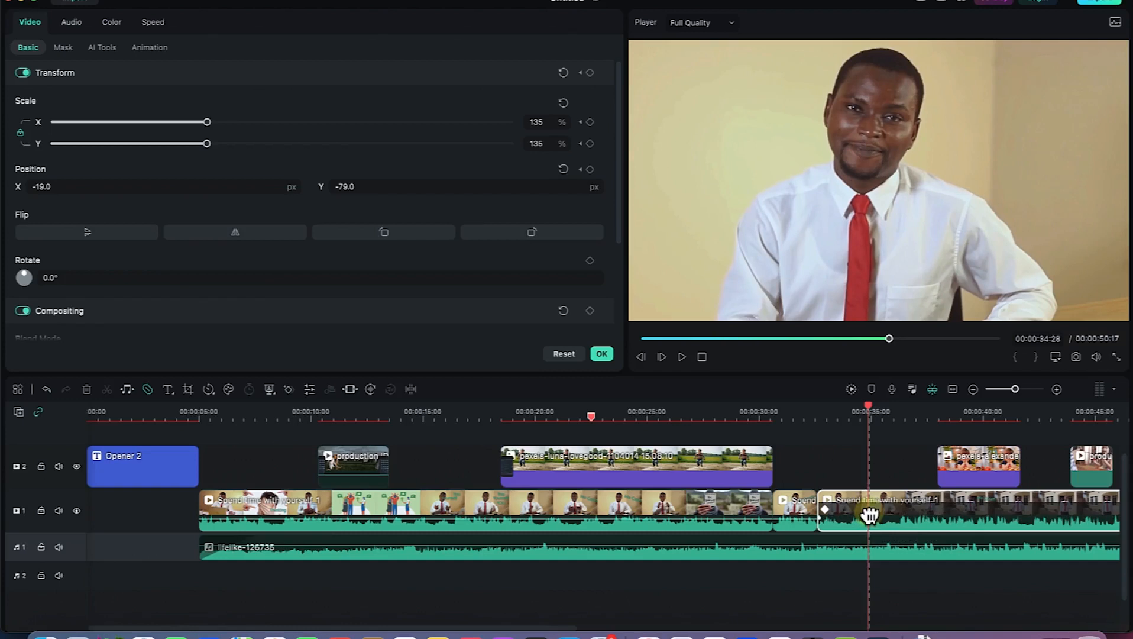
pyautogui.click(868, 514)
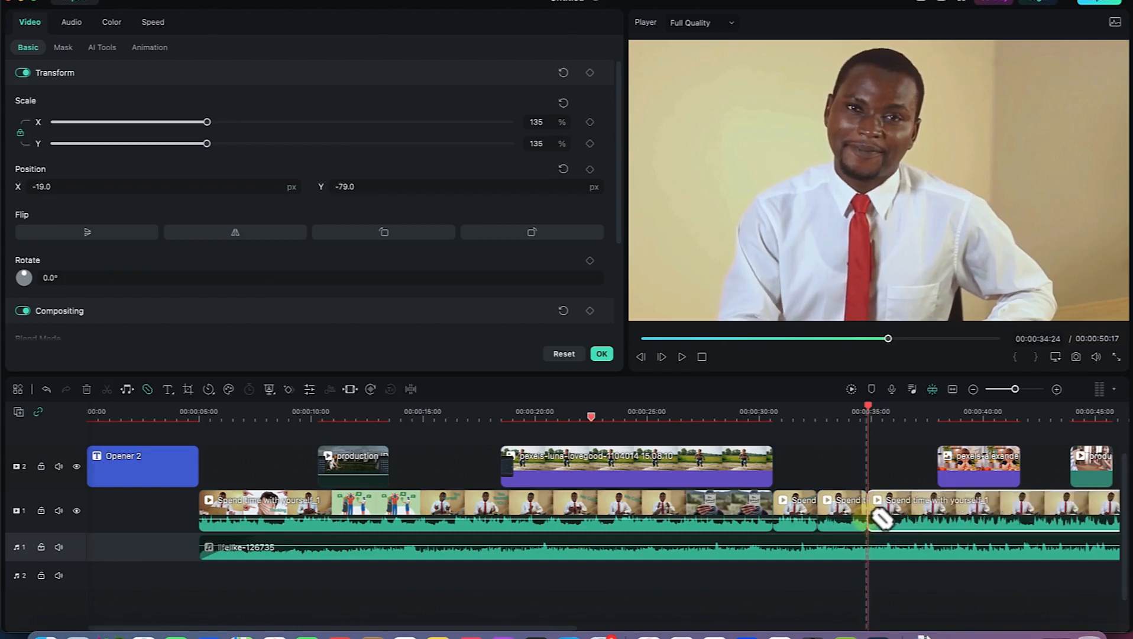
pyautogui.click(873, 405)
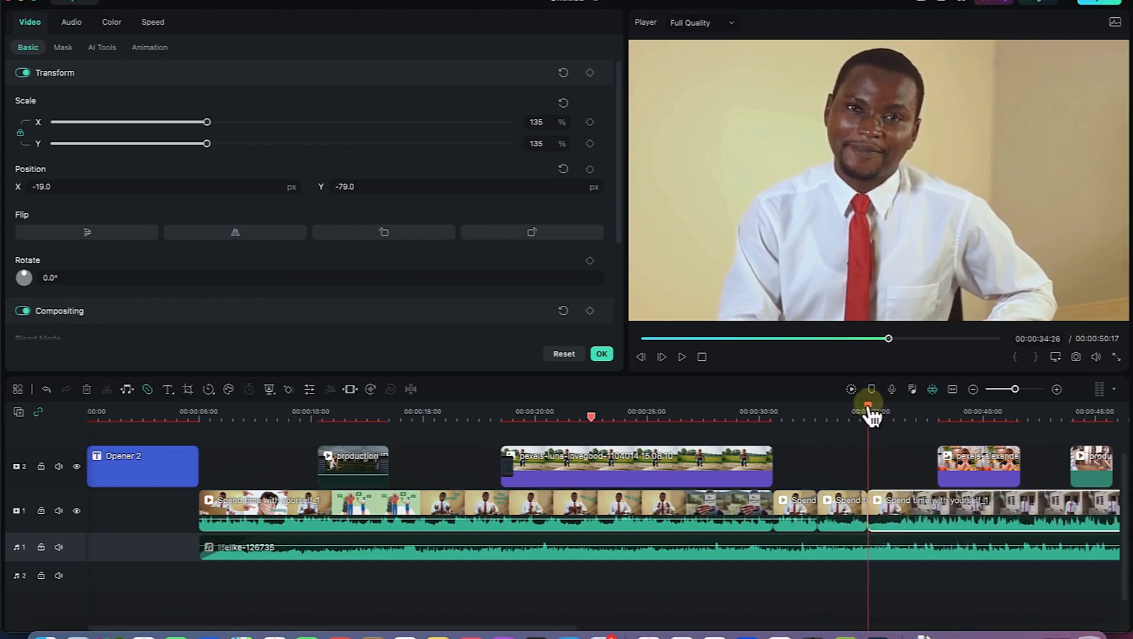
pyautogui.click(885, 513)
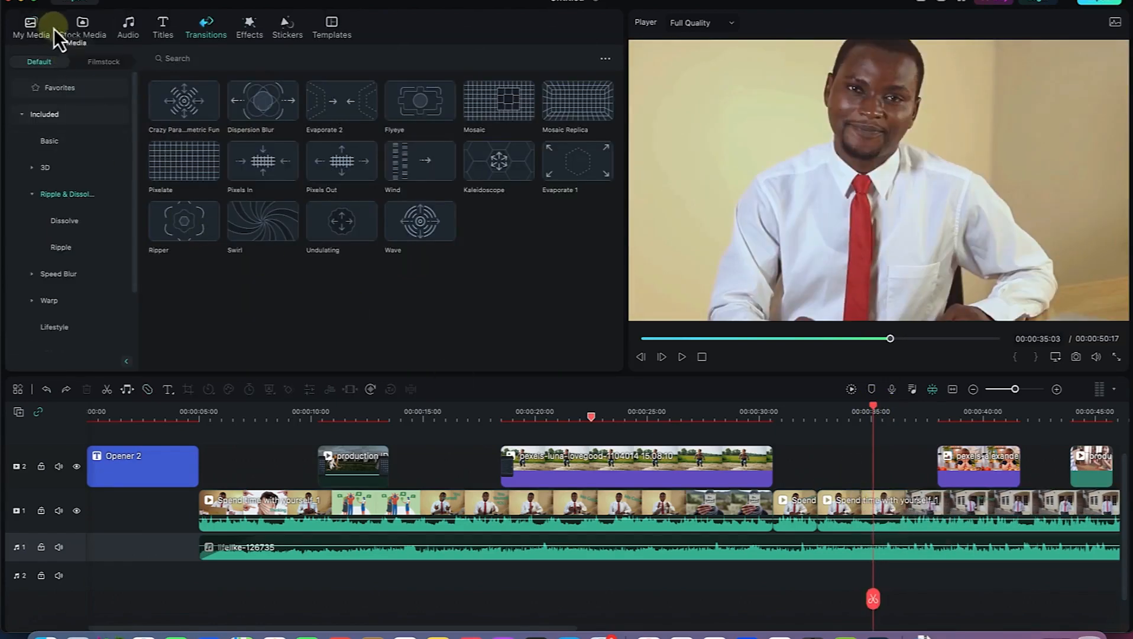
# Reset the enlarged clip's scale to 100% at 00:00:35:03 and scrub ahead to 00:00:36:10 to check the framing.
pyautogui.click(32, 27)
pyautogui.click(860, 507)
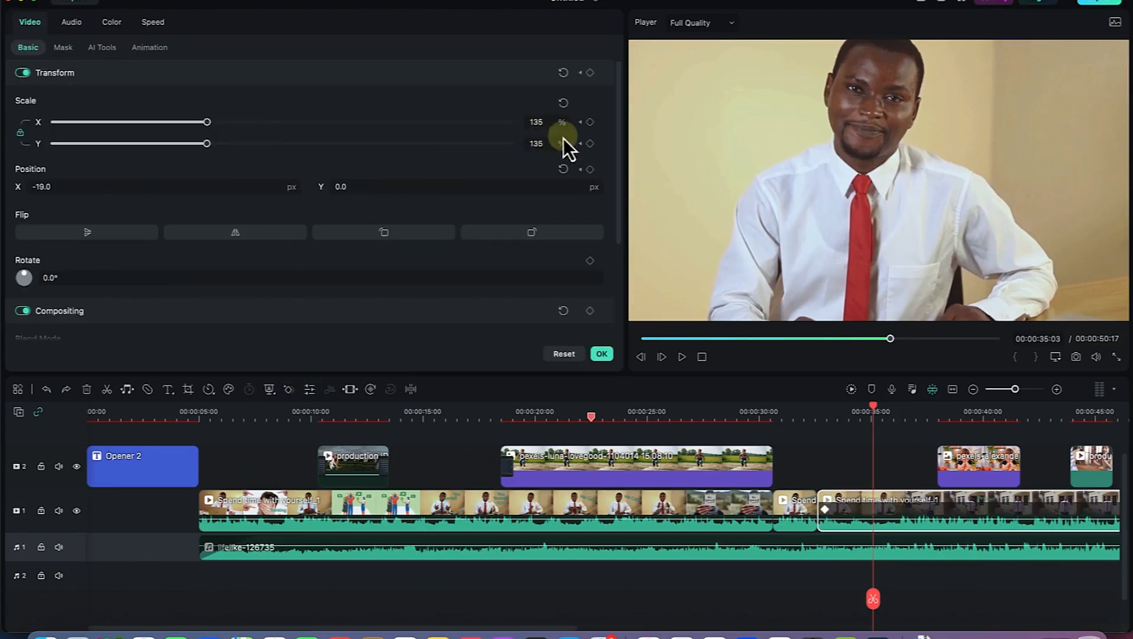
pyautogui.click(565, 104)
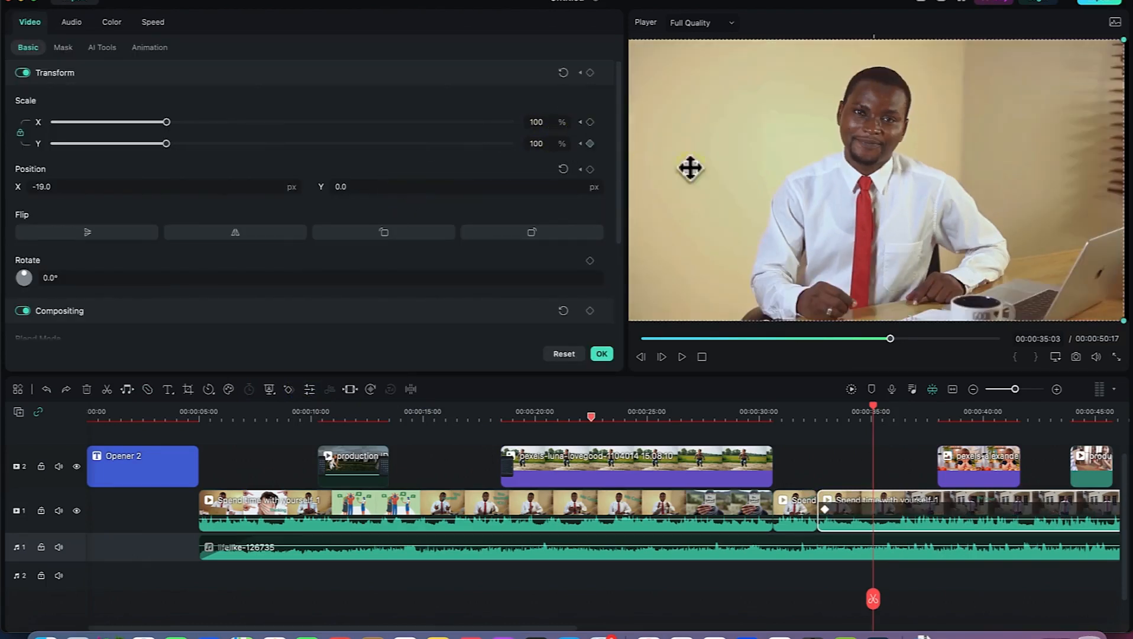
pyautogui.click(568, 118)
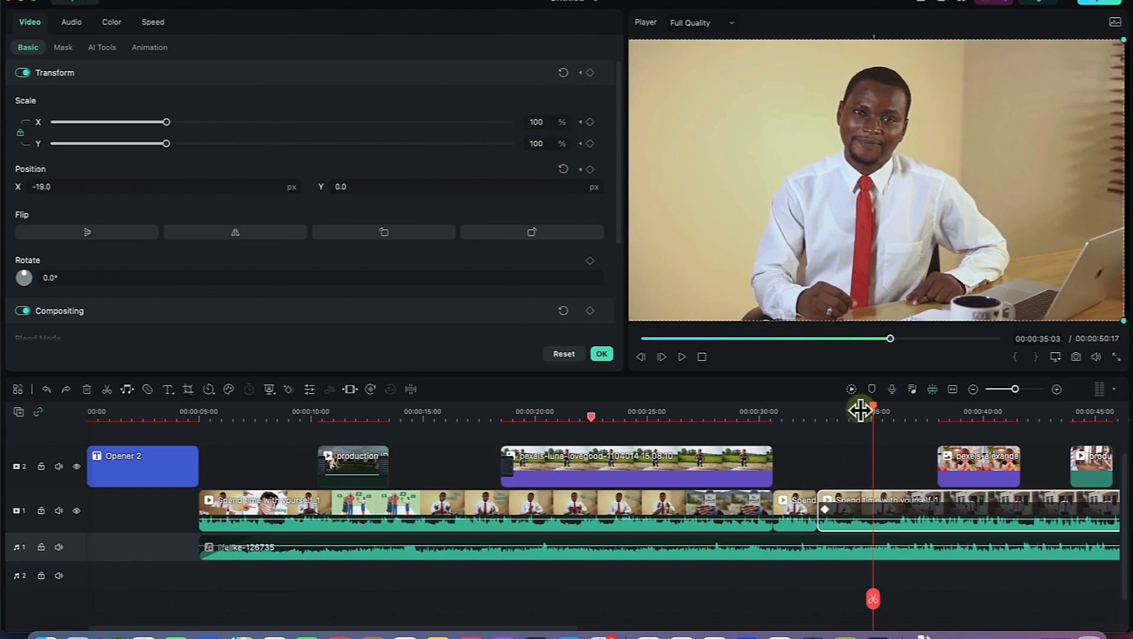
pyautogui.moveTo(873, 414); pyautogui.dragTo(901, 435)
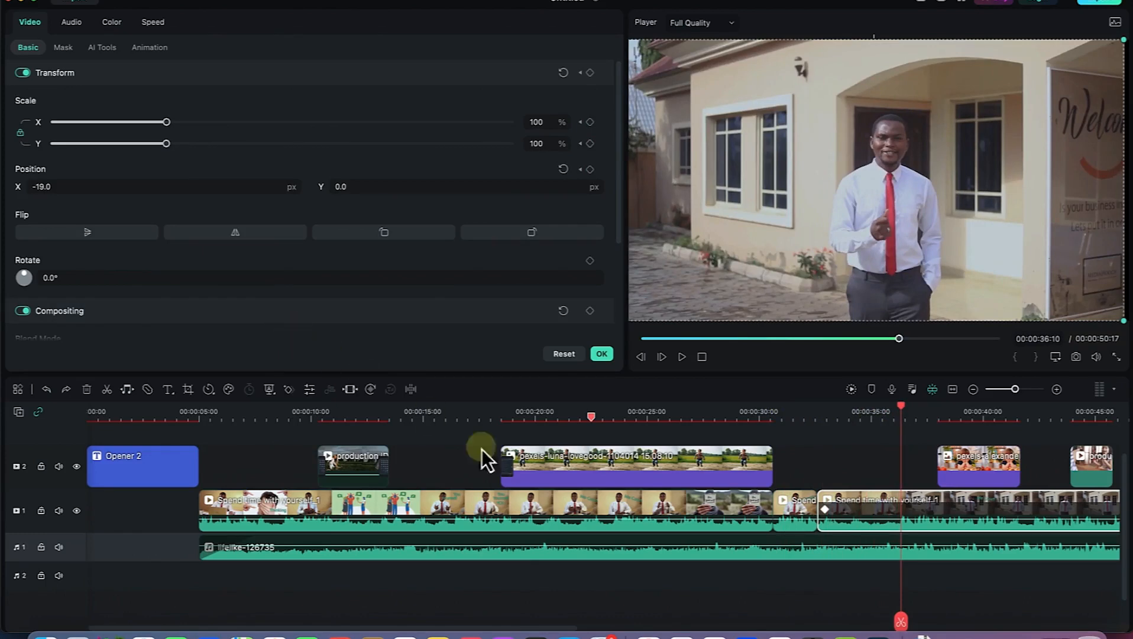
# Move the playhead to 00:00:17:21 and open the color settings of the first talking-head clip.
pyautogui.moveTo(903, 414); pyautogui.dragTo(518, 451)
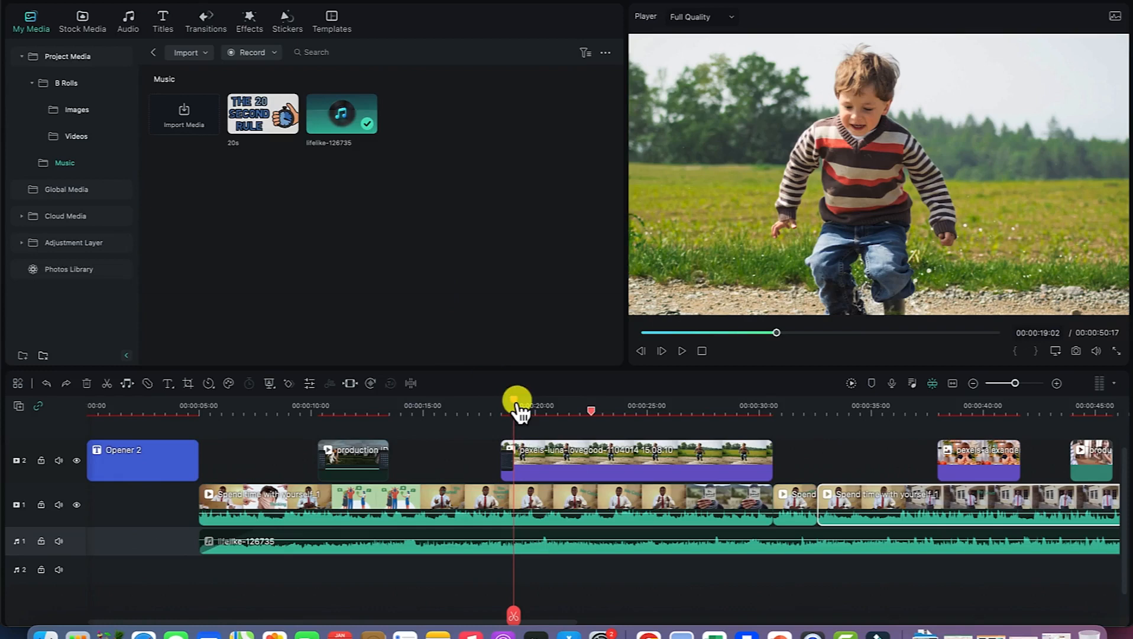
pyautogui.moveTo(516, 412); pyautogui.dragTo(484, 387)
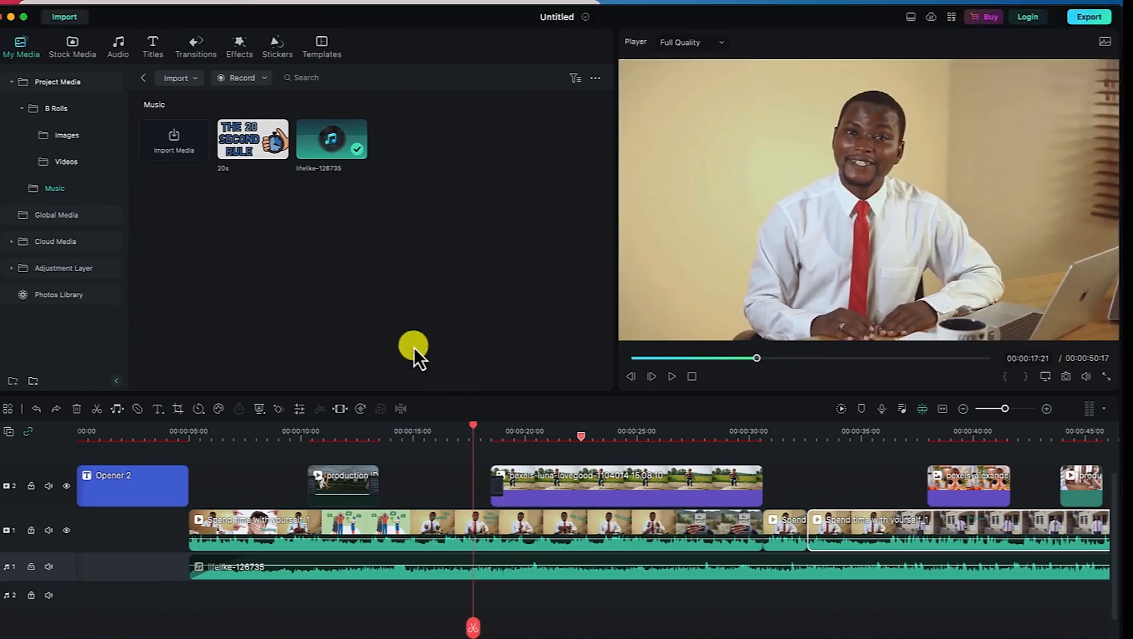
pyautogui.click(460, 523)
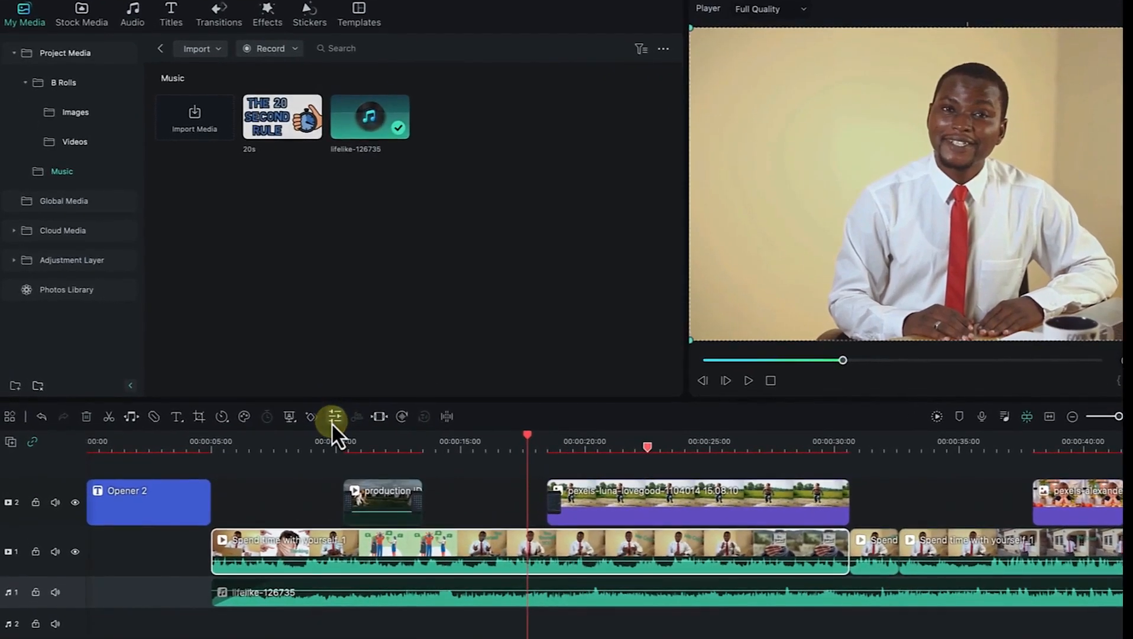
pyautogui.click(334, 418)
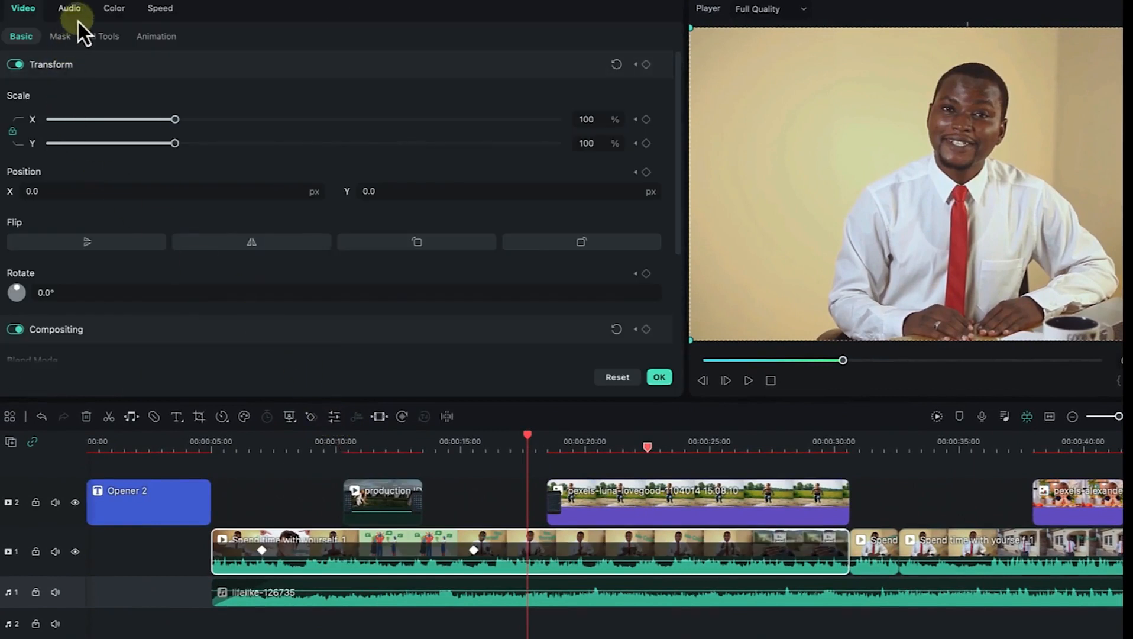
pyautogui.click(112, 13)
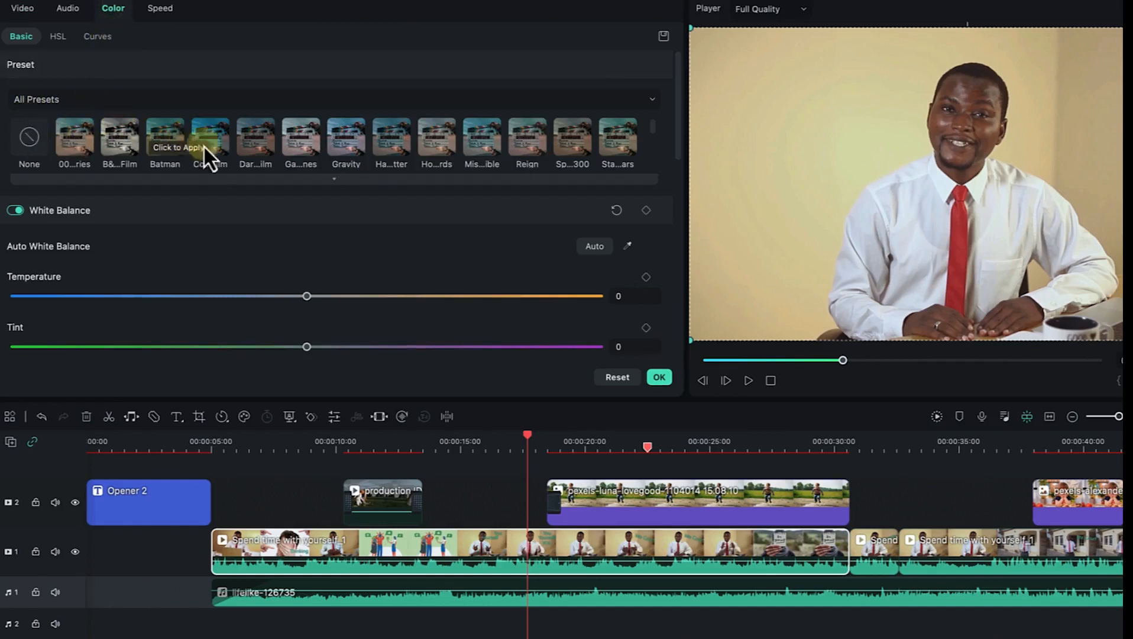
# Expand the color presets, try the dark film preset on the clip, and set the preset back to None.
pyautogui.click(333, 179)
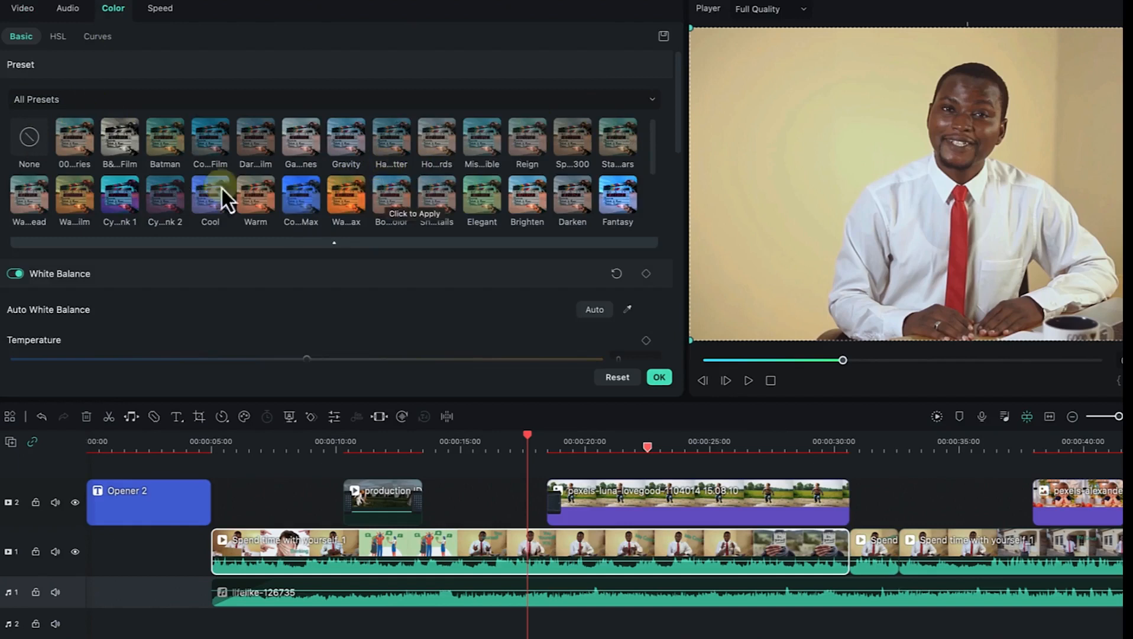
pyautogui.scroll(-1, 612, 131)
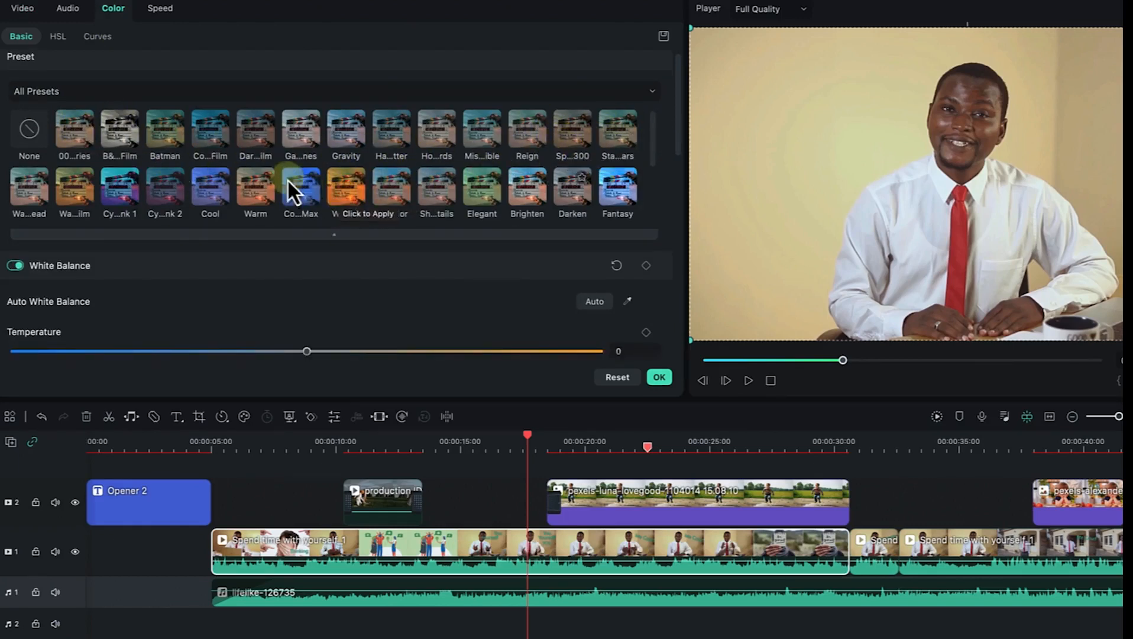
pyautogui.click(253, 133)
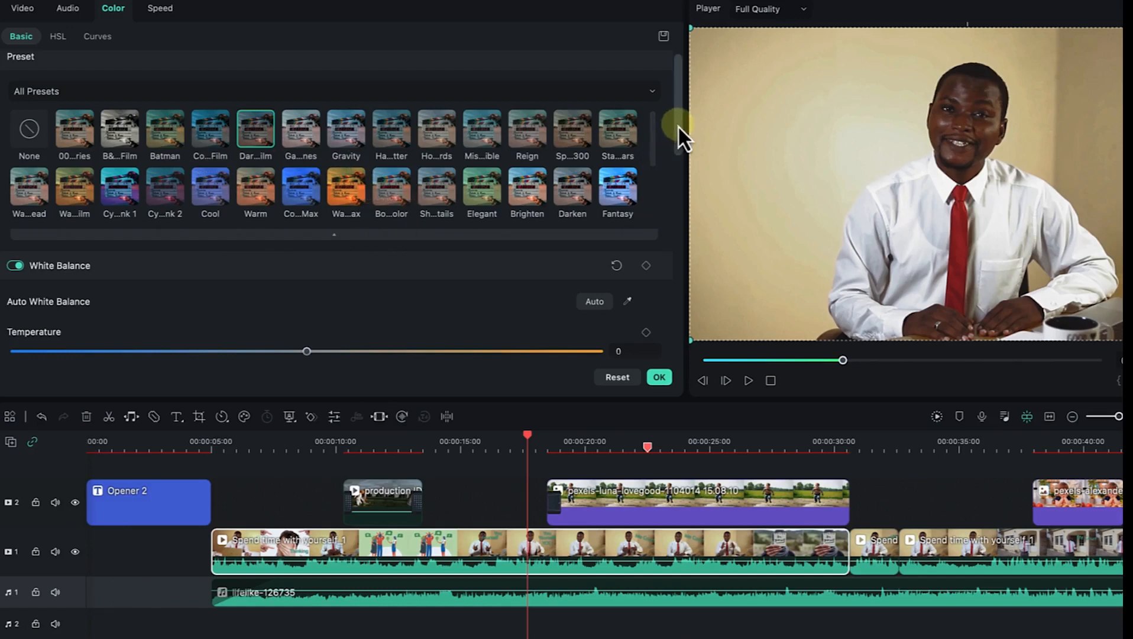
pyautogui.scroll(-1, 681, 127)
pyautogui.scroll(2, 682, 124)
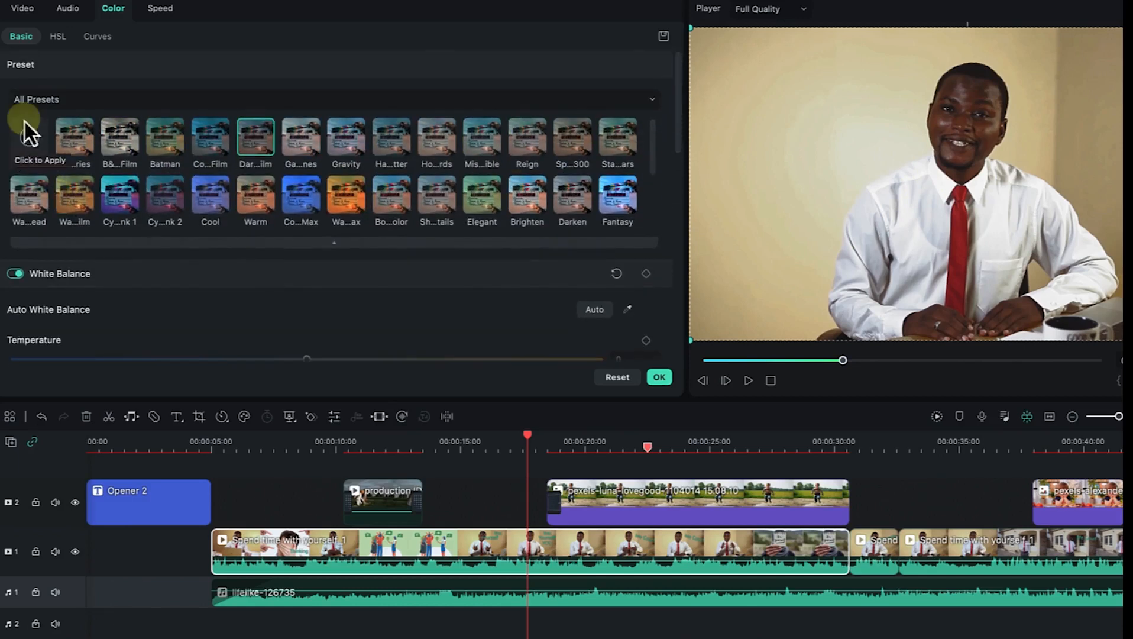
pyautogui.click(29, 136)
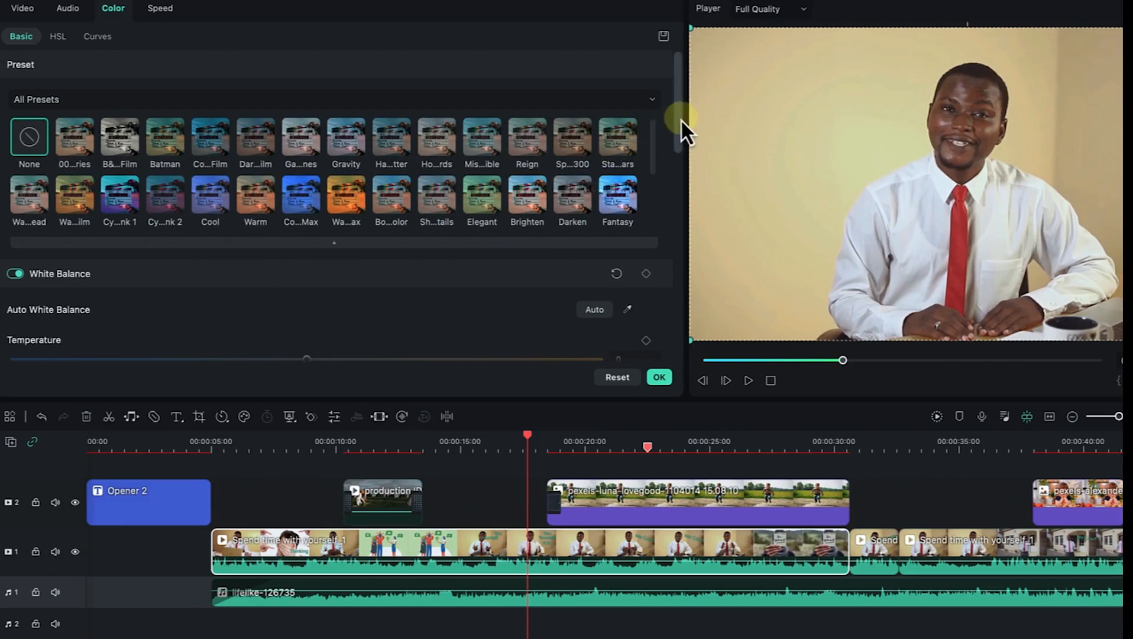
# Sample the white shirt collar as the white balance reference and set the temperature to -18.
pyautogui.moveTo(681, 119); pyautogui.dragTo(692, 145)
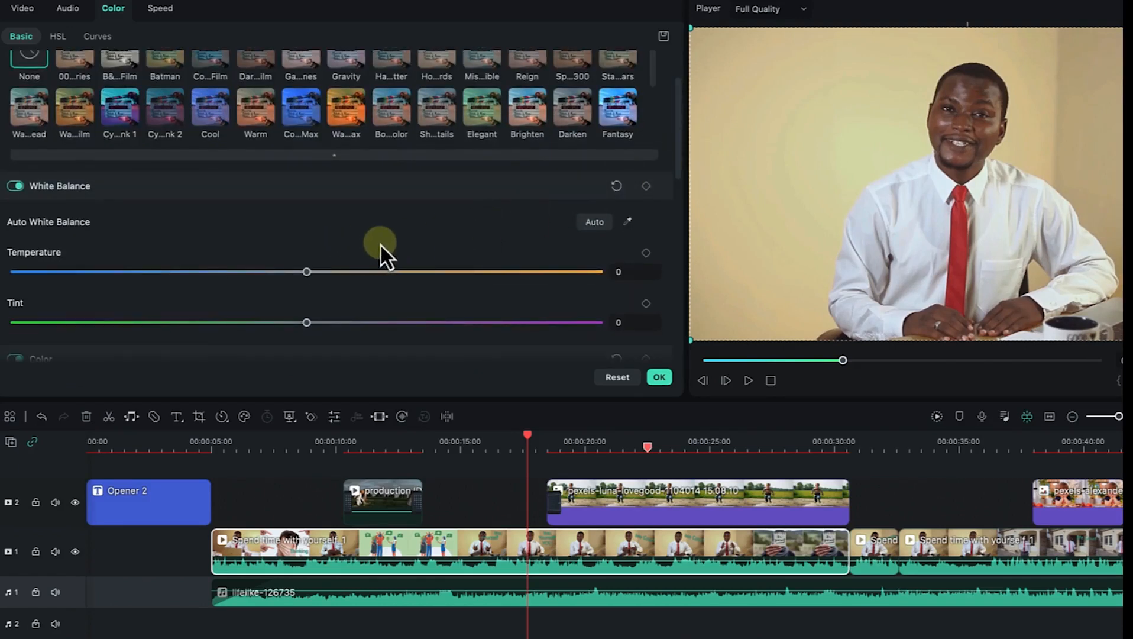
pyautogui.click(630, 225)
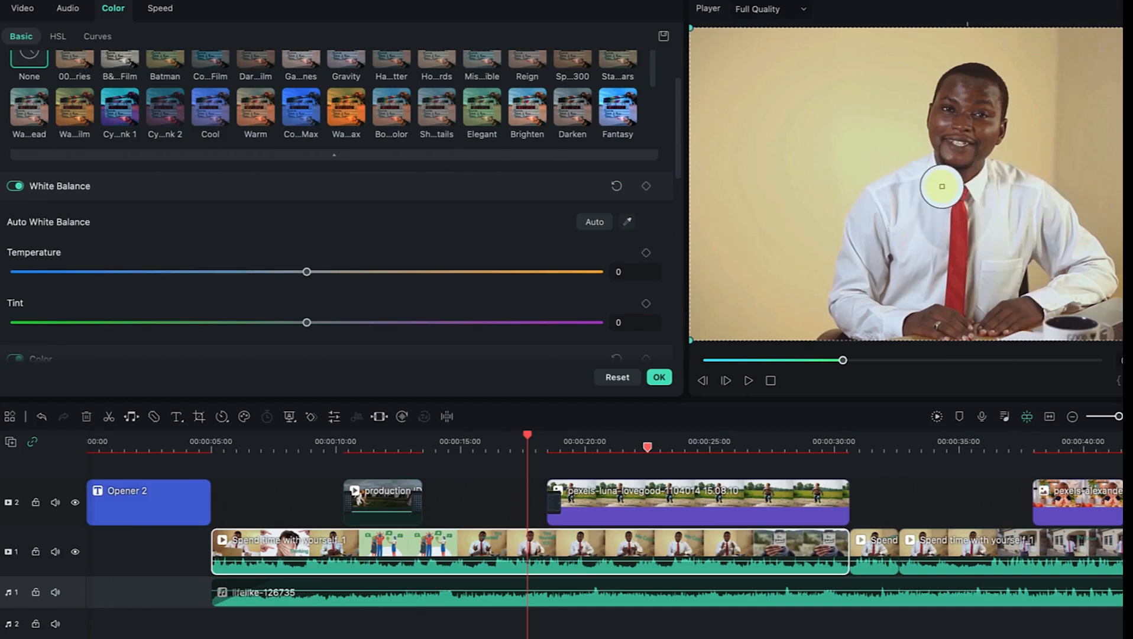
pyautogui.click(942, 187)
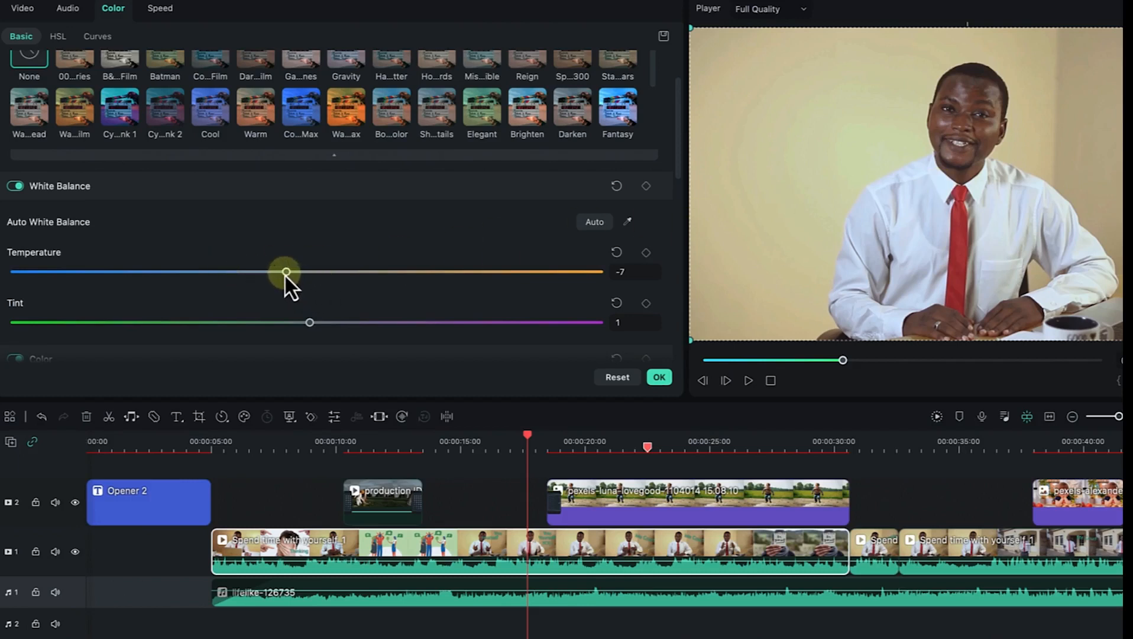
pyautogui.moveTo(287, 275); pyautogui.dragTo(249, 281)
# Set the clip's exposure to 6 and its contrast to 10.
pyautogui.scroll(-3, 303, 323)
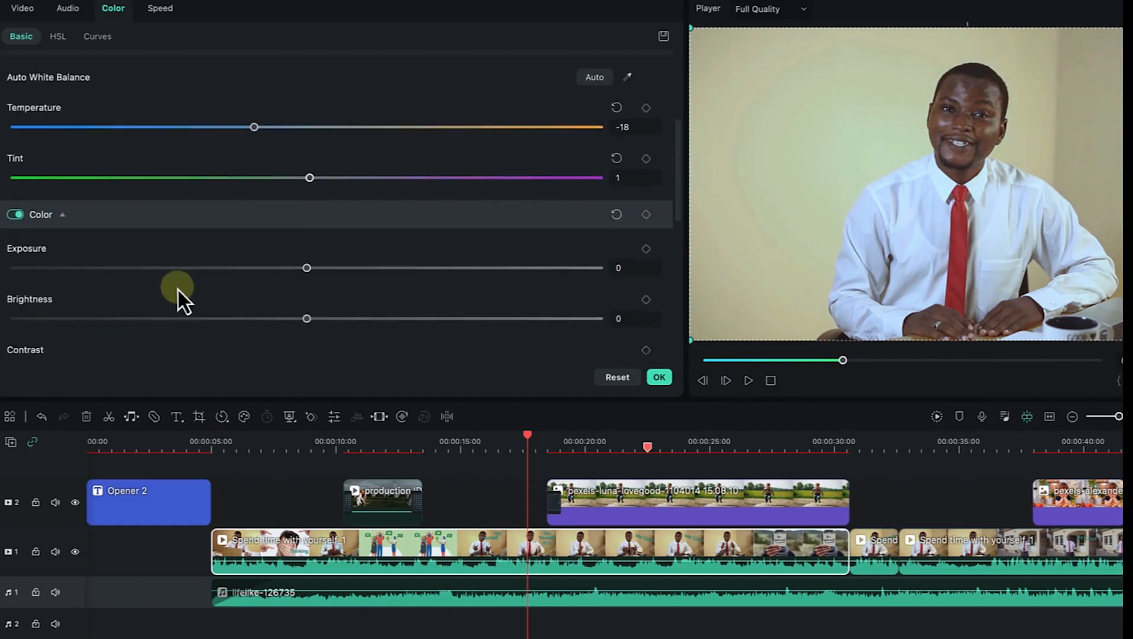
pyautogui.scroll(-1, 180, 291)
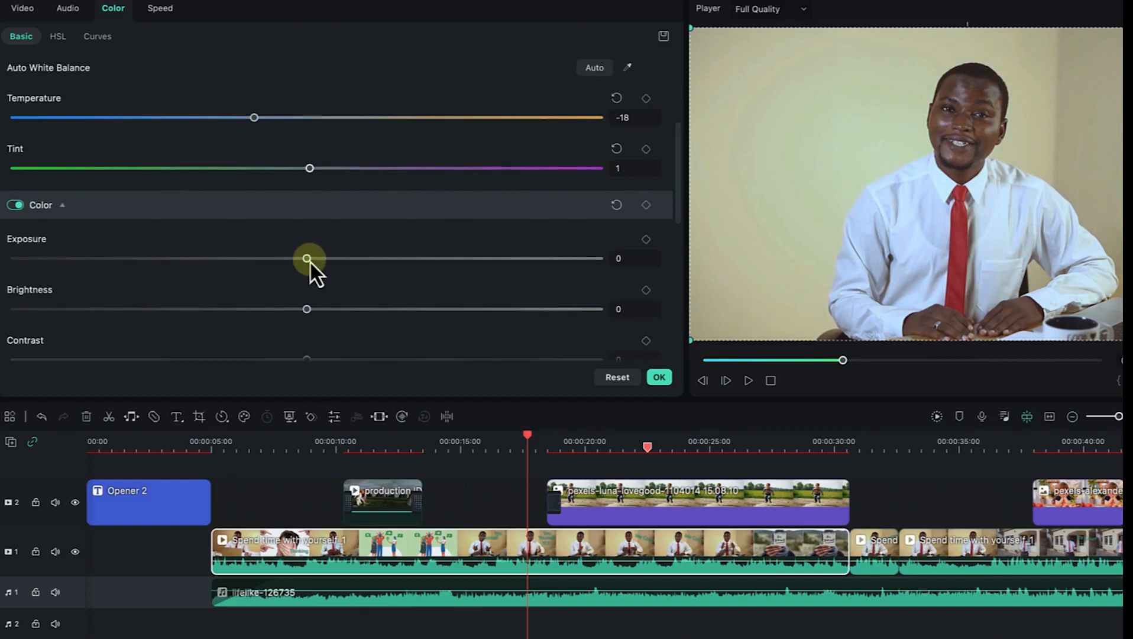
pyautogui.moveTo(308, 260)
pyautogui.mouseDown()
pyautogui.moveTo(279, 261)
pyautogui.moveTo(325, 268)
pyautogui.mouseUp()
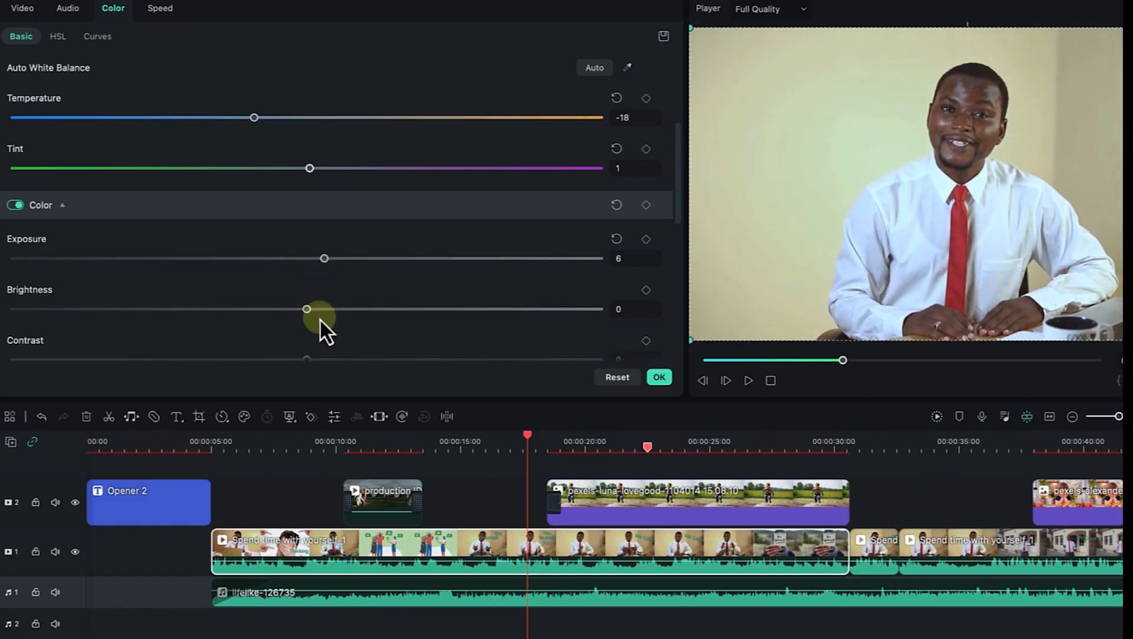
pyautogui.scroll(-1, 307, 361)
pyautogui.moveTo(309, 346); pyautogui.dragTo(333, 351)
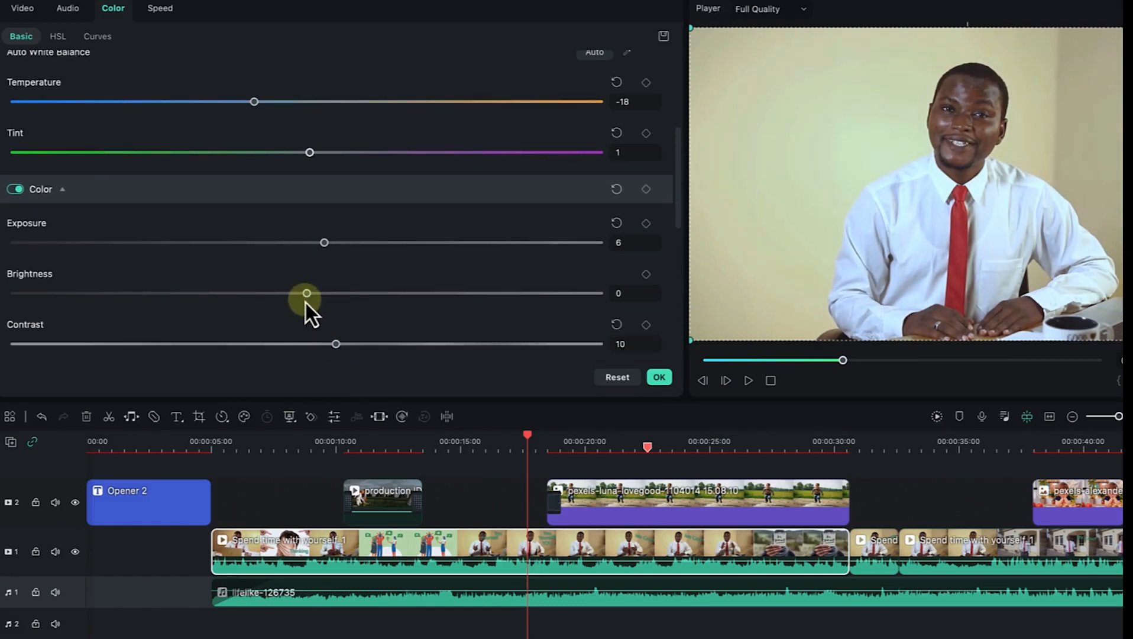
# Try different brightness, vibrance and saturation values, including a saturation of 78, and return all three to 0.
pyautogui.moveTo(307, 295)
pyautogui.mouseDown()
pyautogui.moveTo(349, 317)
pyautogui.moveTo(303, 295)
pyautogui.mouseUp()
pyautogui.scroll(-3, 357, 295)
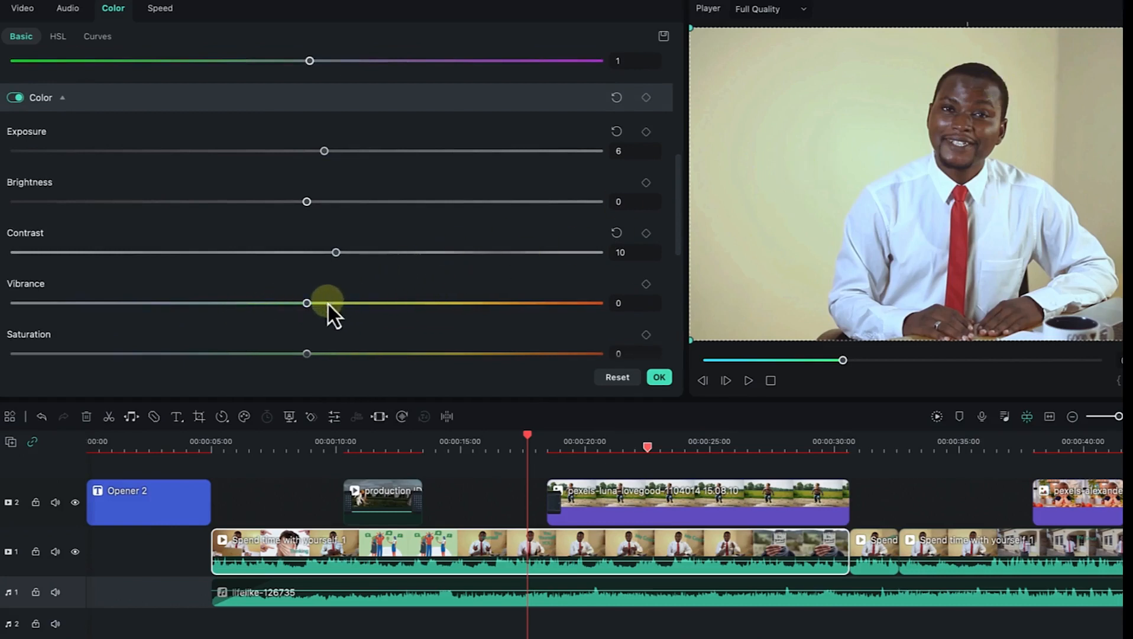
pyautogui.moveTo(307, 303)
pyautogui.mouseDown()
pyautogui.moveTo(290, 309)
pyautogui.moveTo(301, 310)
pyautogui.mouseUp()
pyautogui.scroll(-1, 310, 344)
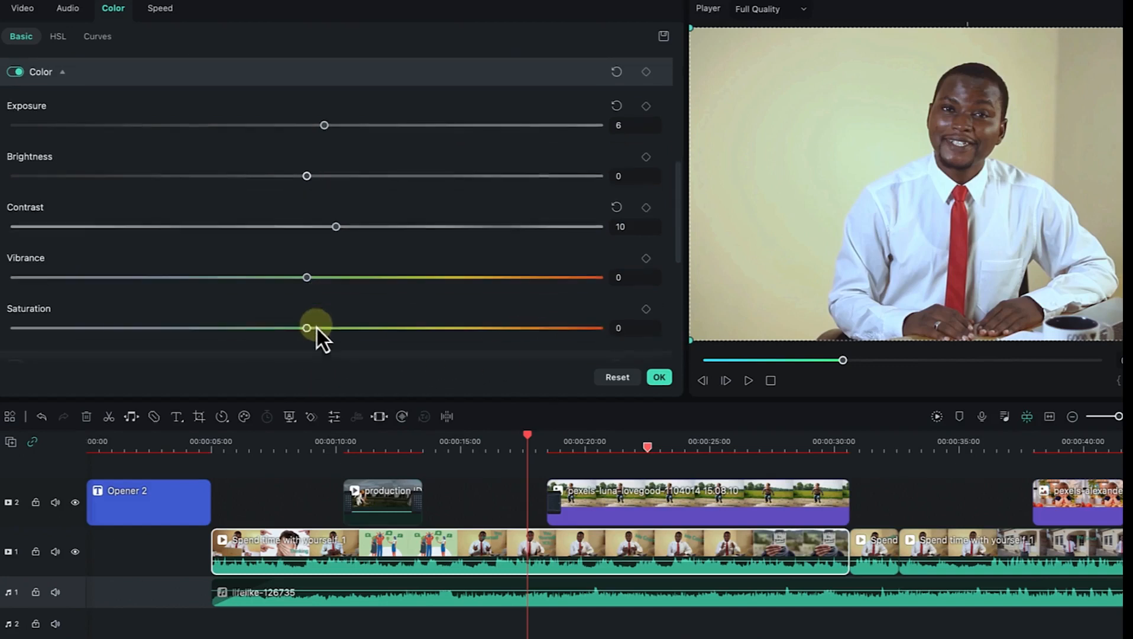
pyautogui.moveTo(312, 330); pyautogui.dragTo(520, 323)
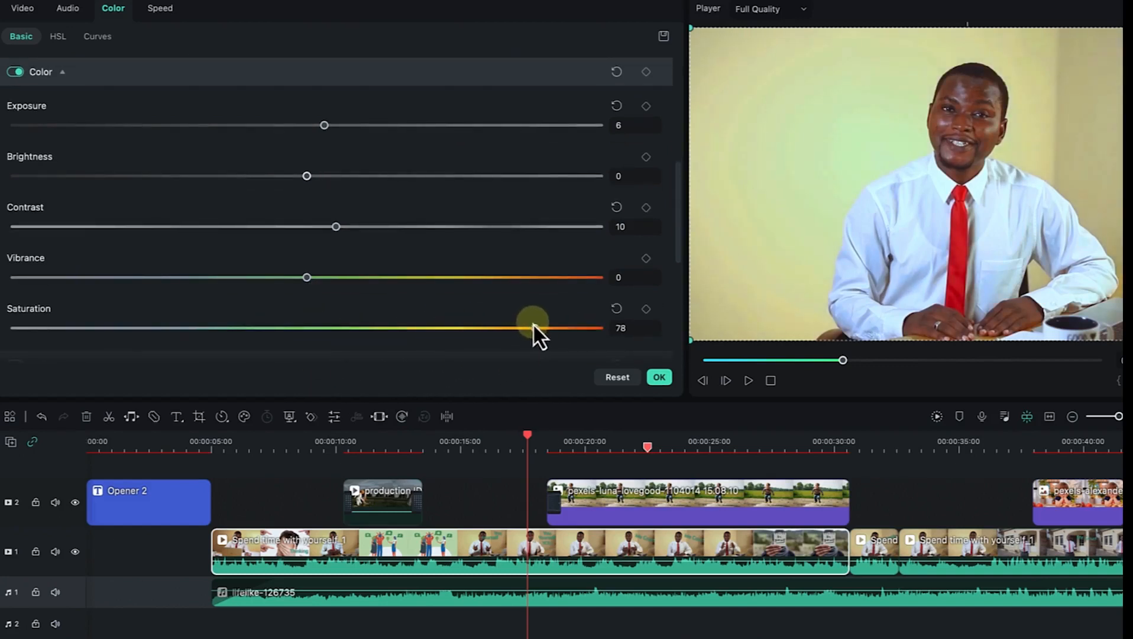
pyautogui.moveTo(537, 326); pyautogui.dragTo(305, 327)
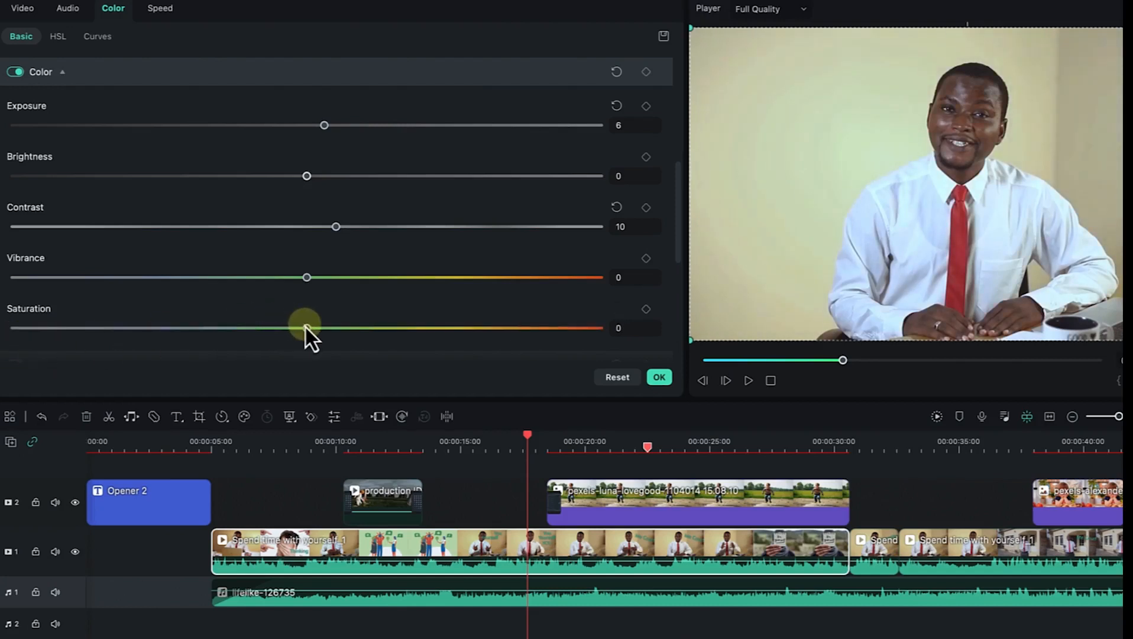
pyautogui.moveTo(306, 327); pyautogui.dragTo(305, 326)
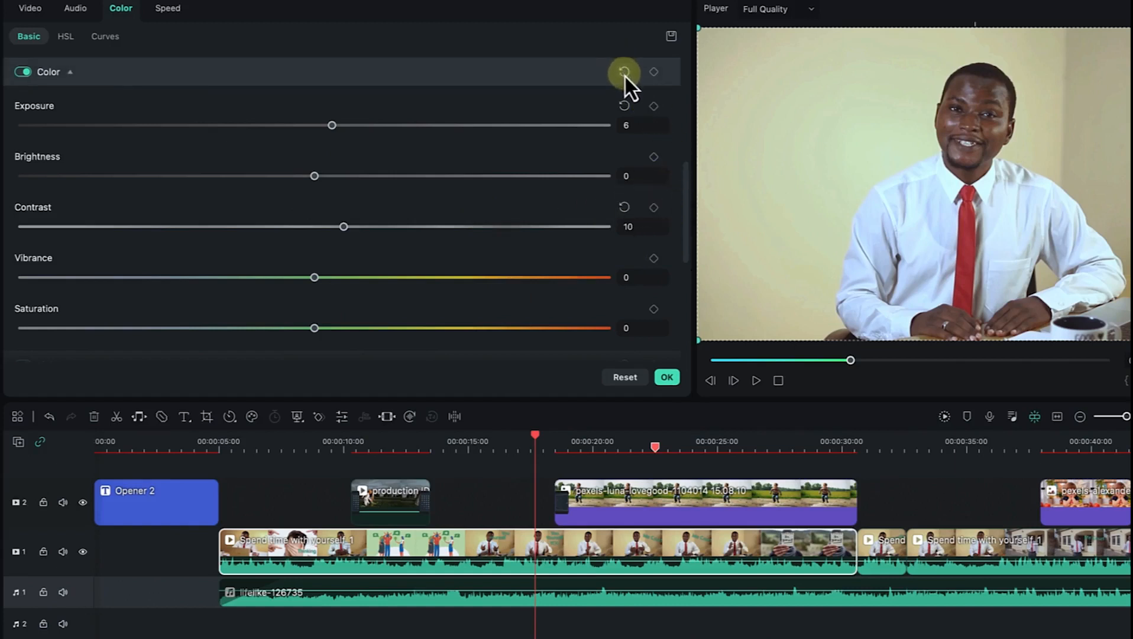
# Try an HSL adjustment on the reds with hue 1 and saturation 21, and reset the HSL values.
pyautogui.moveTo(686, 183); pyautogui.dragTo(688, 233)
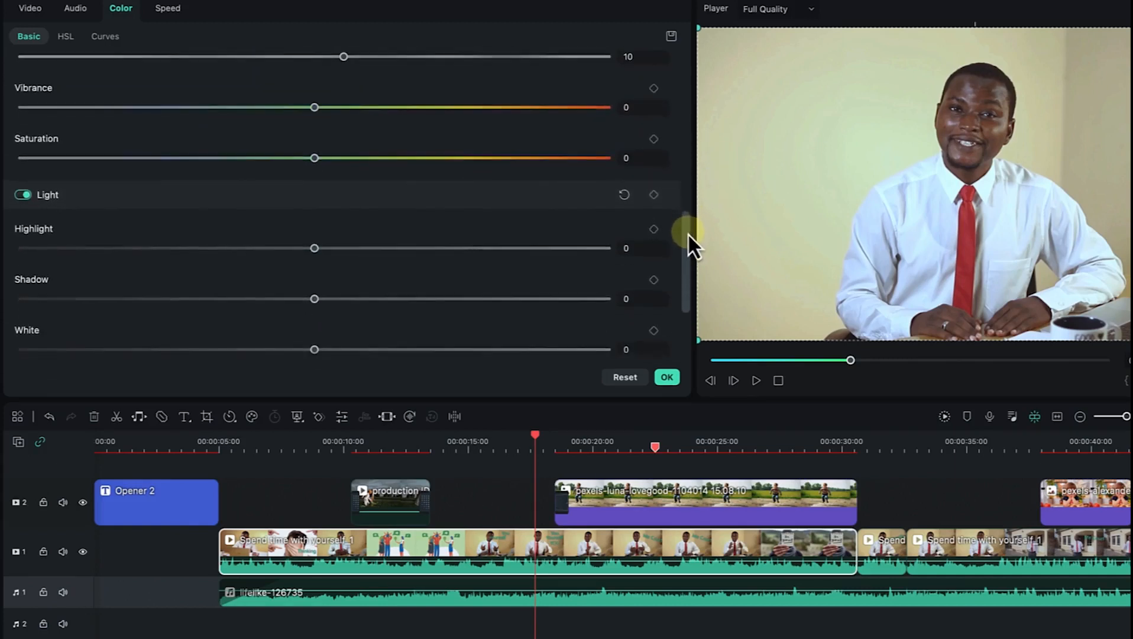
pyautogui.moveTo(687, 262); pyautogui.dragTo(689, 300)
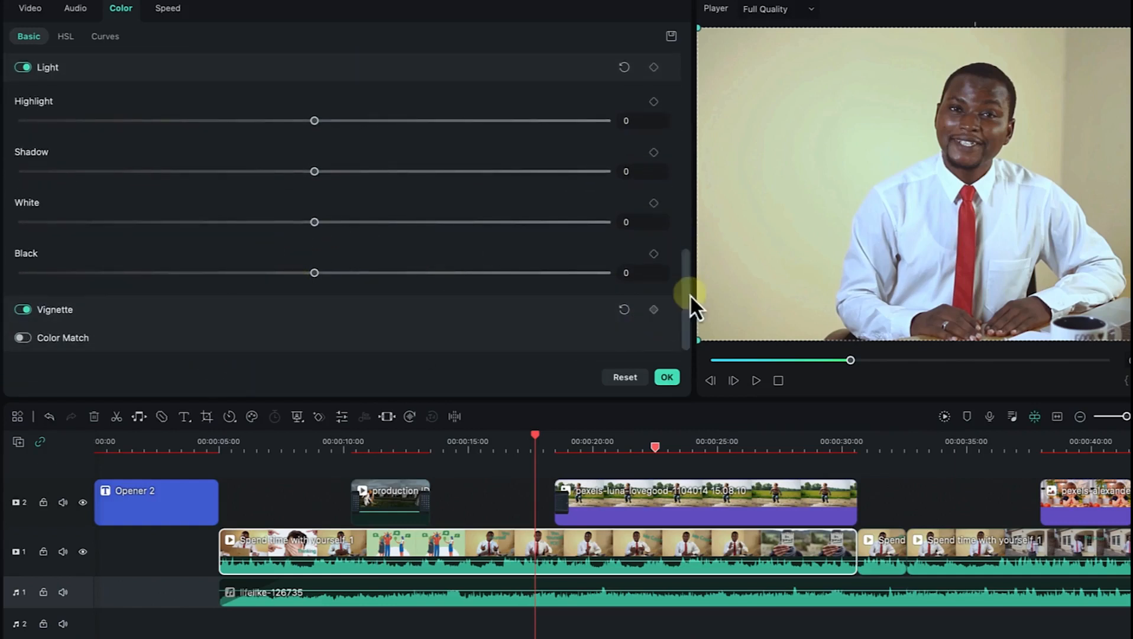
pyautogui.moveTo(684, 293); pyautogui.dragTo(704, 106)
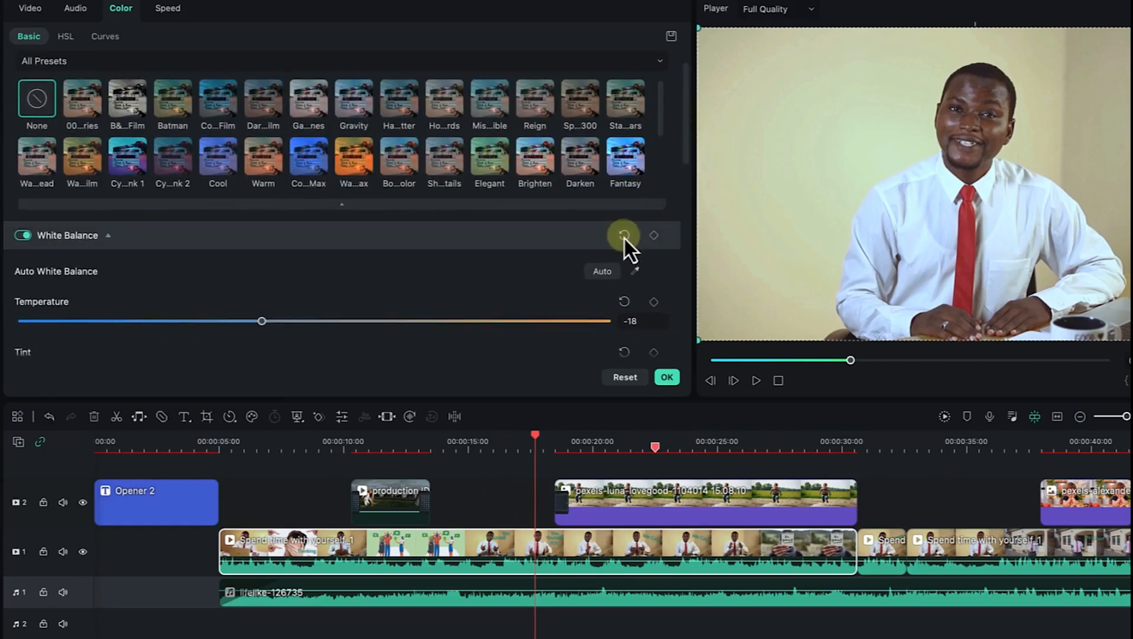
pyautogui.click(61, 39)
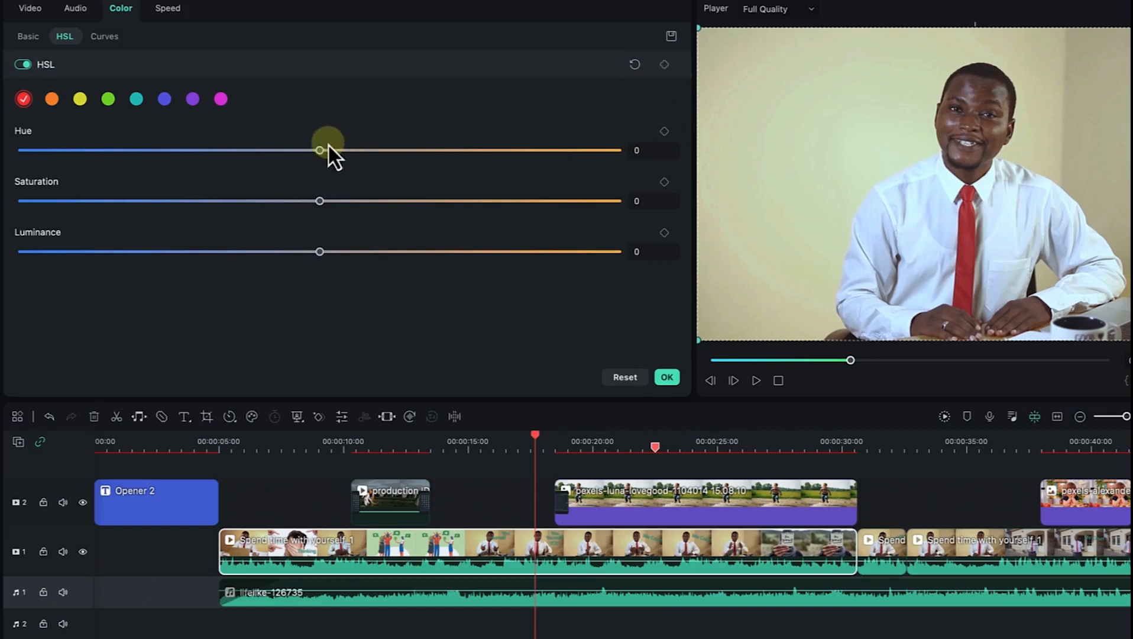
pyautogui.moveTo(321, 152)
pyautogui.mouseDown()
pyautogui.moveTo(502, 167)
pyautogui.moveTo(325, 166)
pyautogui.mouseUp()
pyautogui.moveTo(321, 207); pyautogui.dragTo(371, 216)
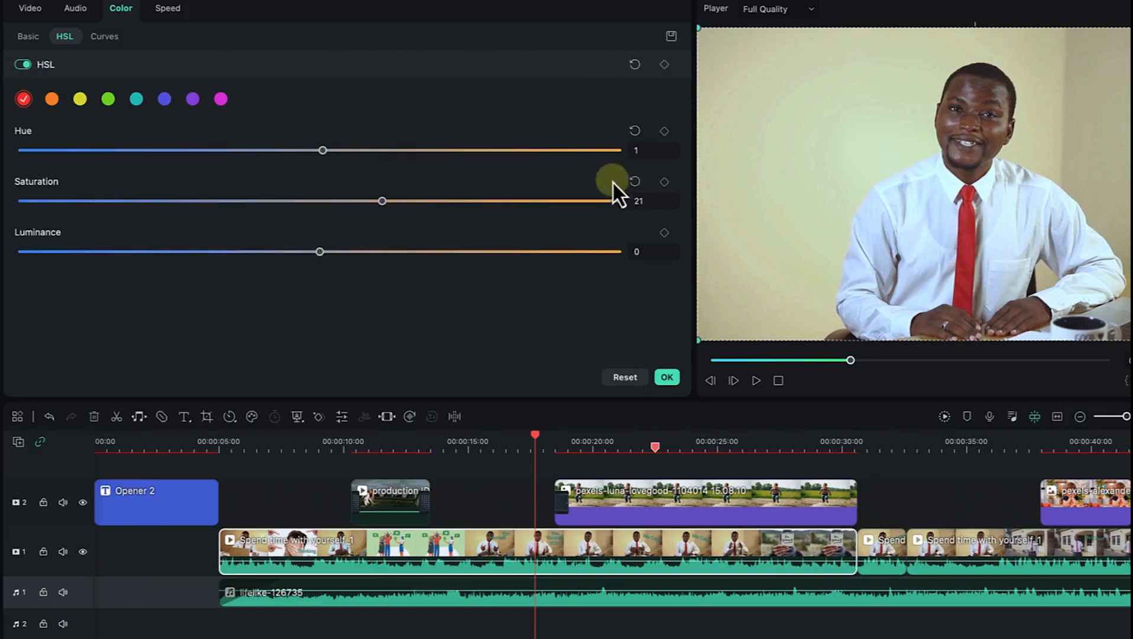
pyautogui.click(635, 65)
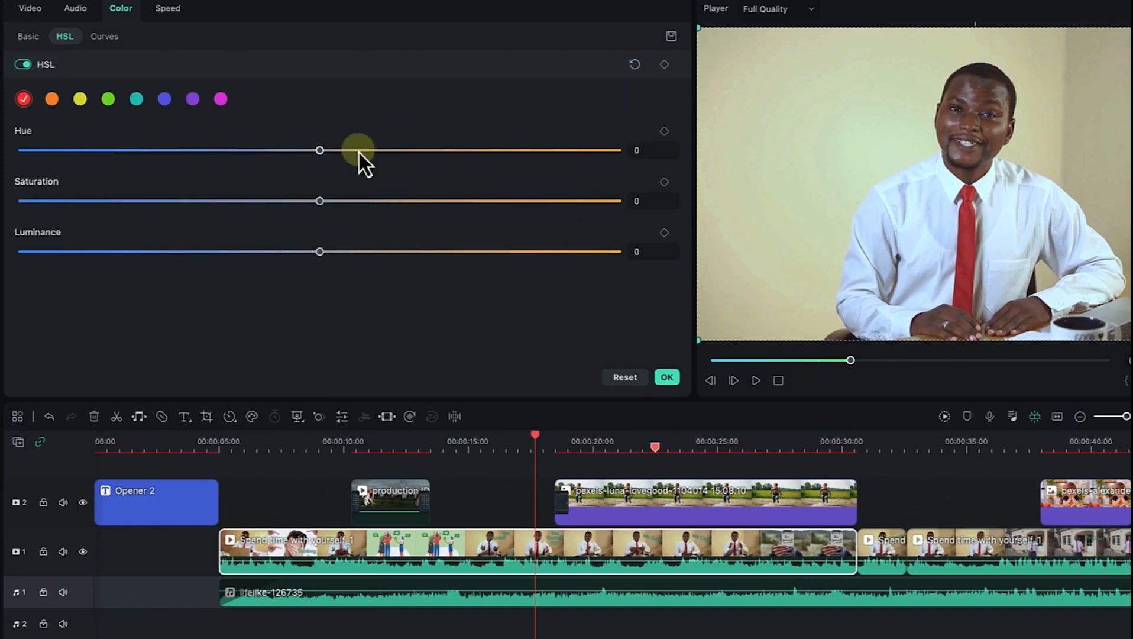
# Add a shadow point and a highlight point to the red curve and pull the shadow point slightly below the diagonal.
pyautogui.click(119, 35)
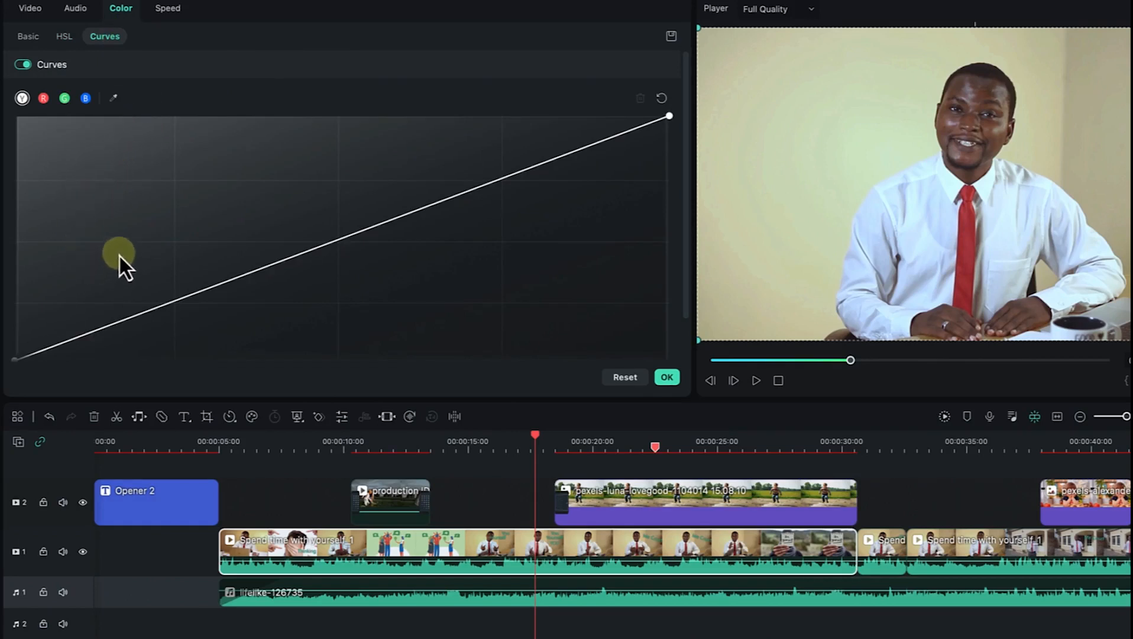
pyautogui.click(44, 98)
pyautogui.click(65, 99)
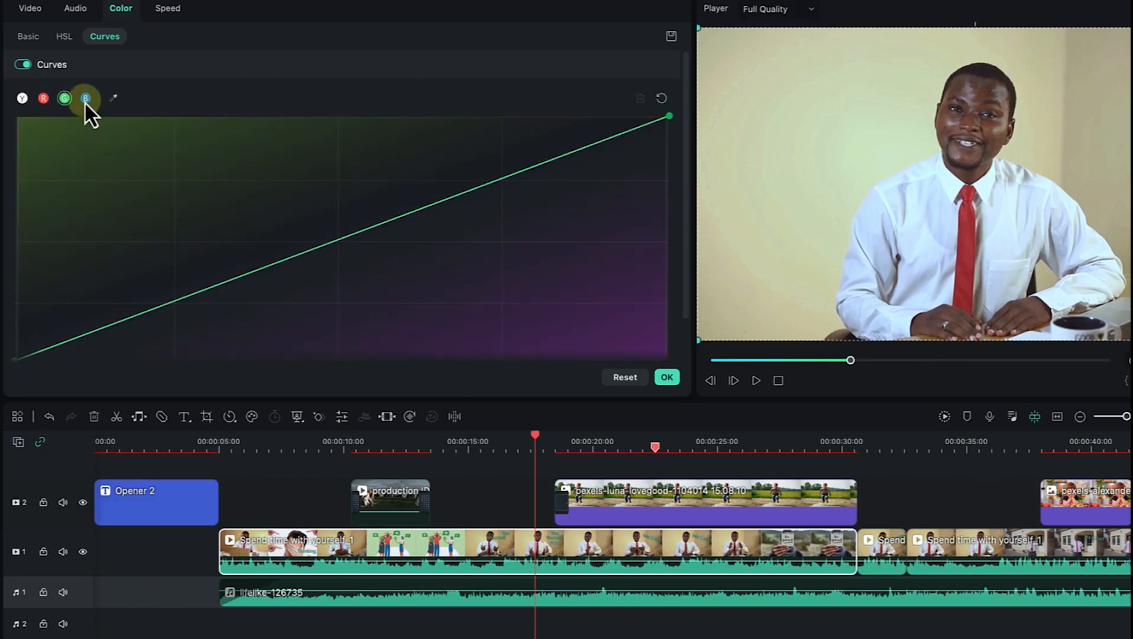
pyautogui.click(86, 99)
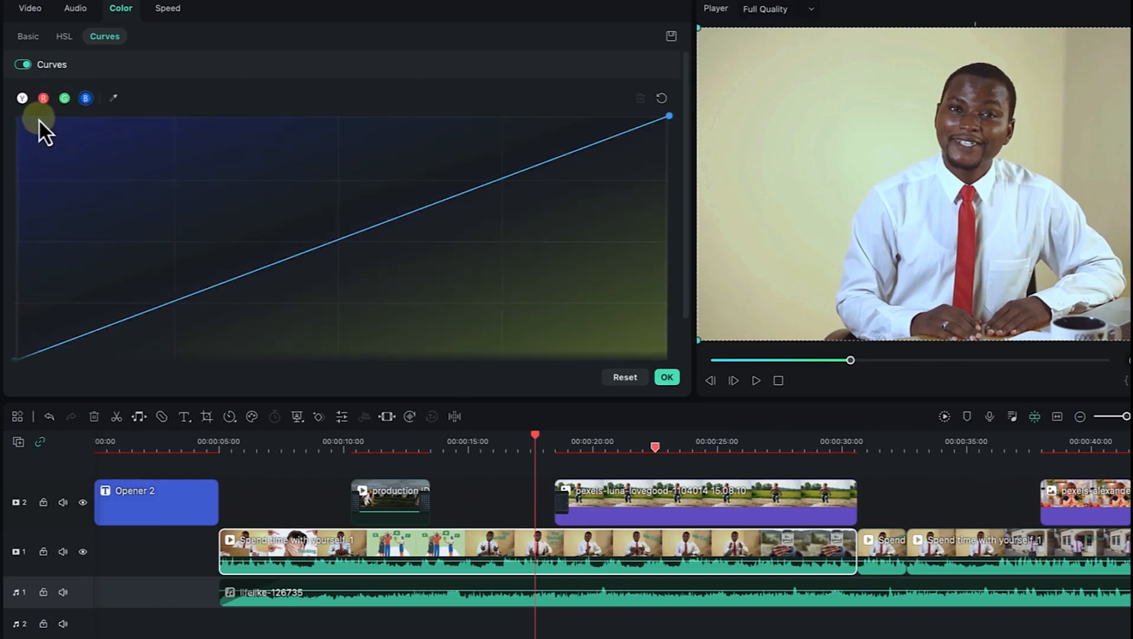
pyautogui.click(43, 99)
pyautogui.click(142, 313)
pyautogui.click(571, 152)
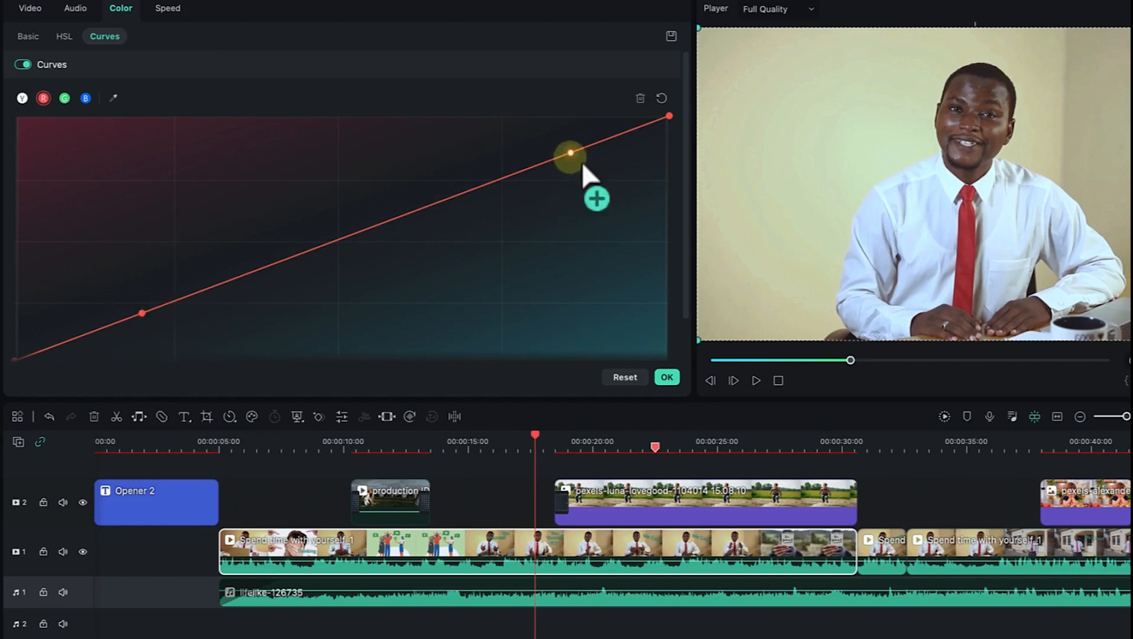
pyautogui.moveTo(142, 312); pyautogui.dragTo(193, 351)
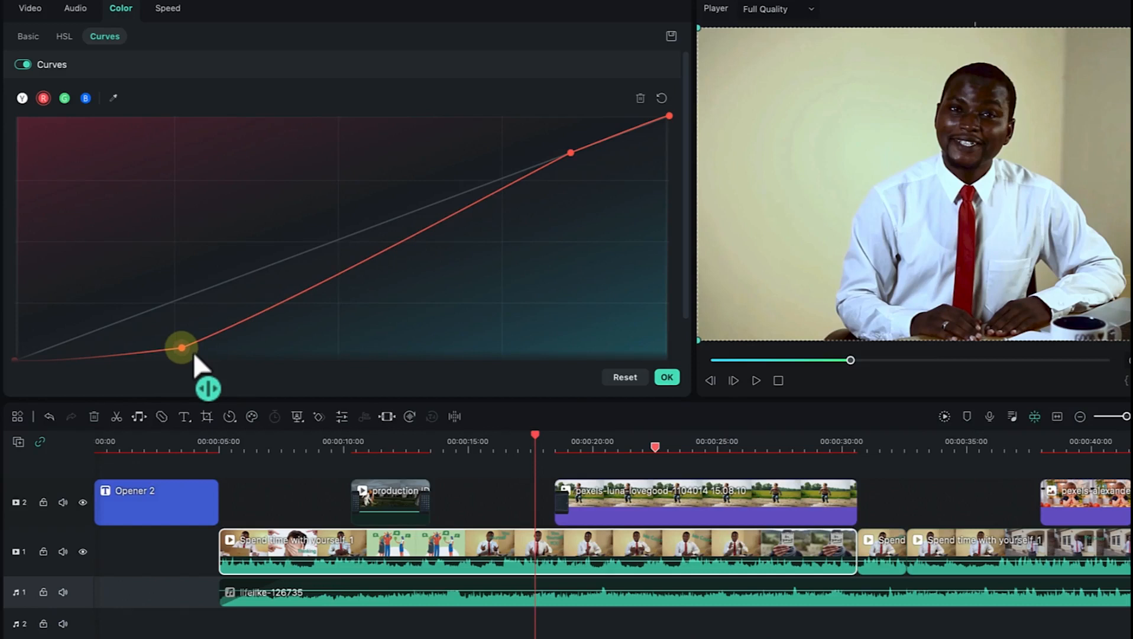
pyautogui.moveTo(192, 351); pyautogui.dragTo(181, 317)
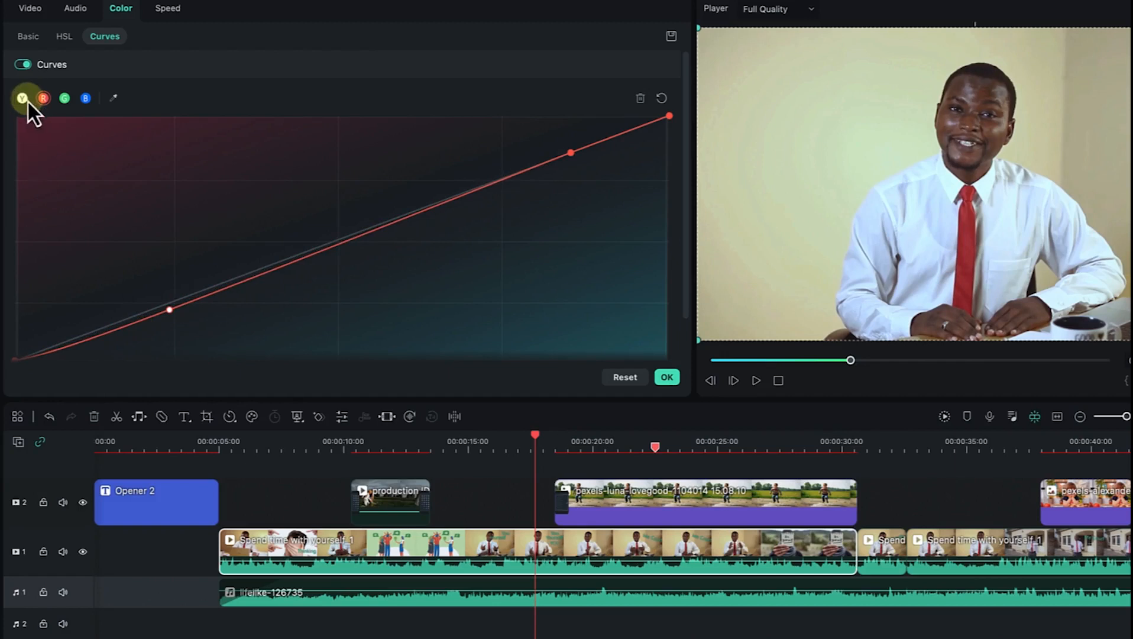
# Shape the luma curve into a slight S, with a shadow point just below and a highlight point just above the diagonal.
pyautogui.click(22, 98)
pyautogui.click(178, 302)
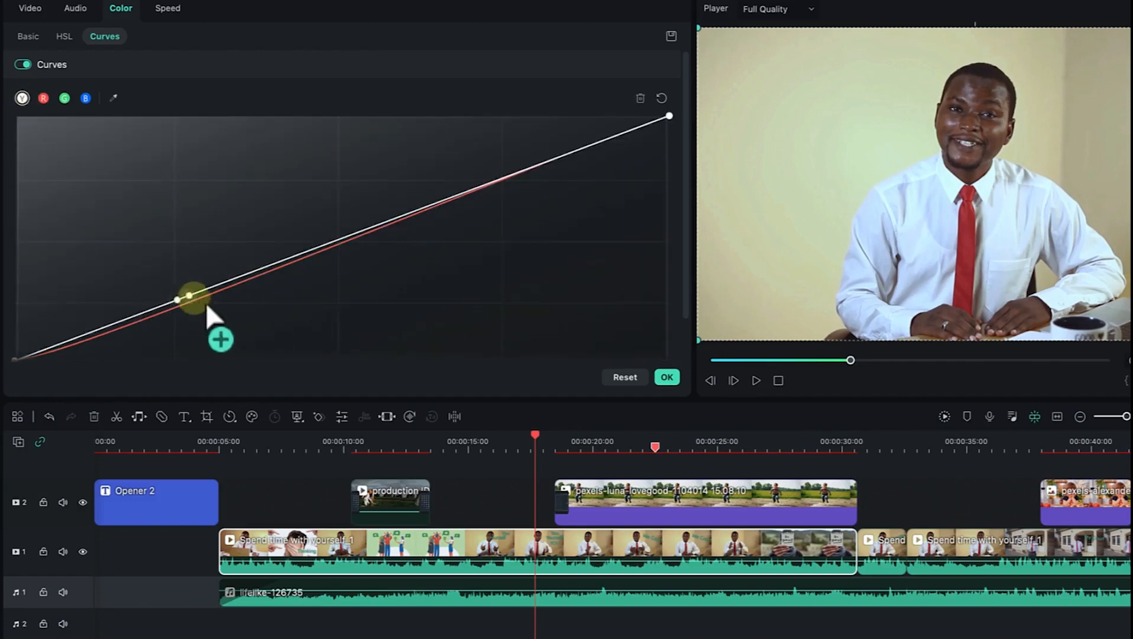
pyautogui.click(522, 170)
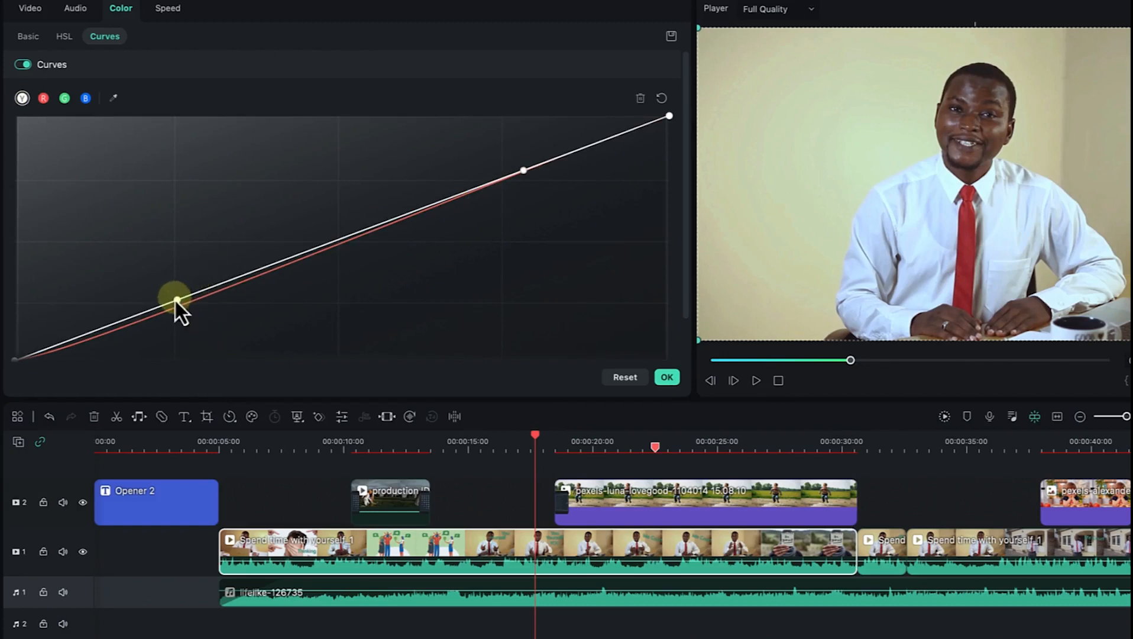
pyautogui.moveTo(189, 303); pyautogui.dragTo(193, 309)
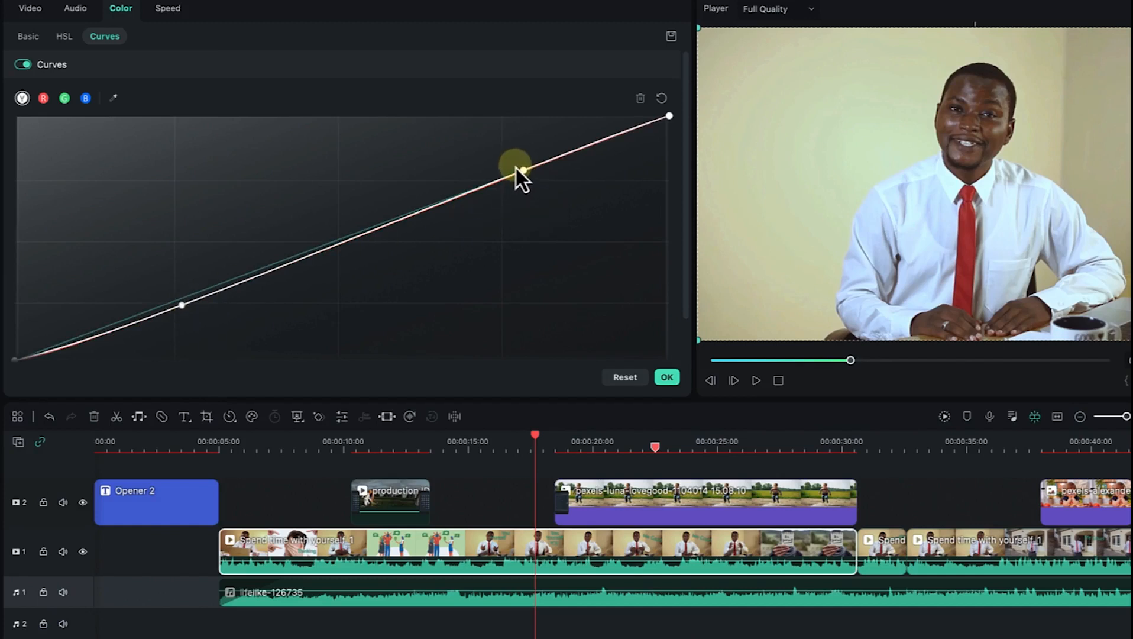
pyautogui.moveTo(533, 174); pyautogui.dragTo(528, 168)
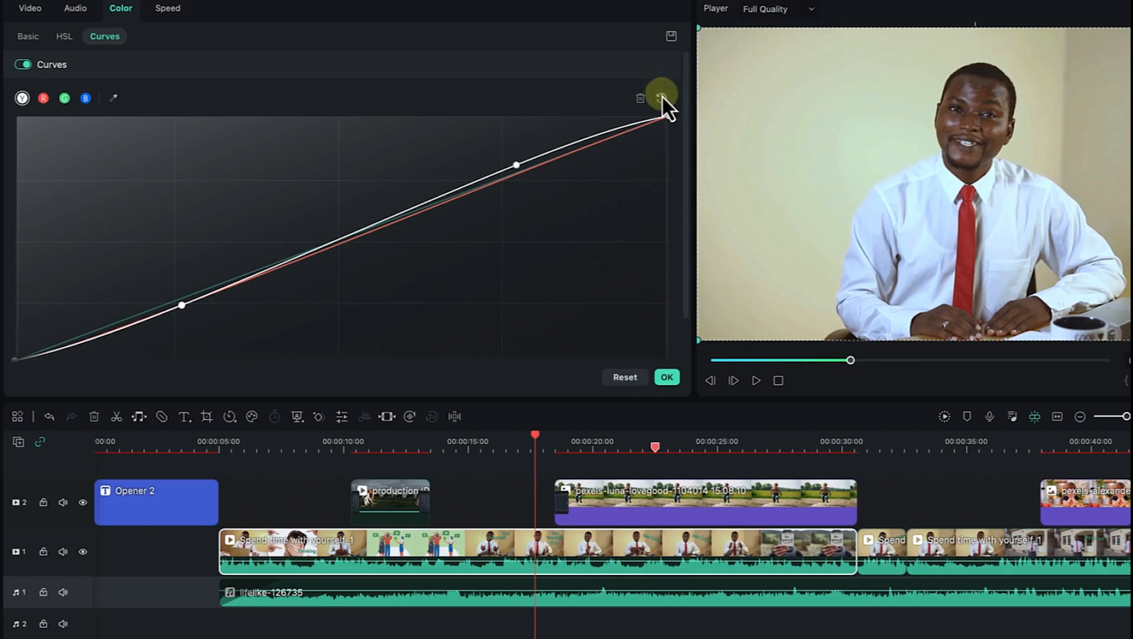
# Save the clip's color correction as a custom preset named My Color Preset 1.
pyautogui.click(54, 39)
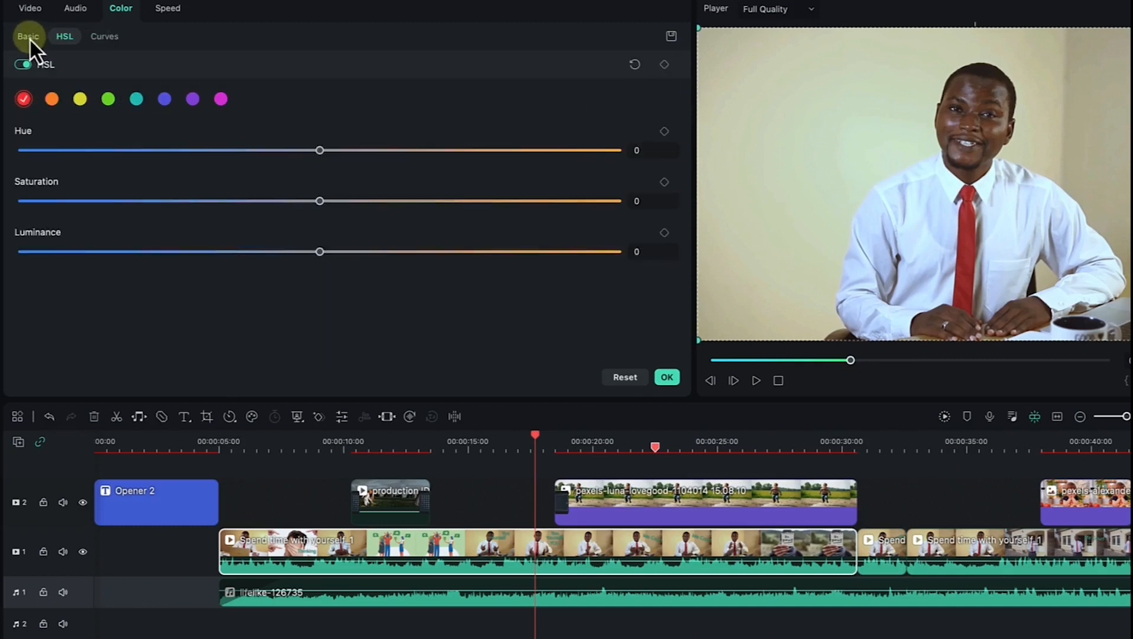
pyautogui.click(29, 38)
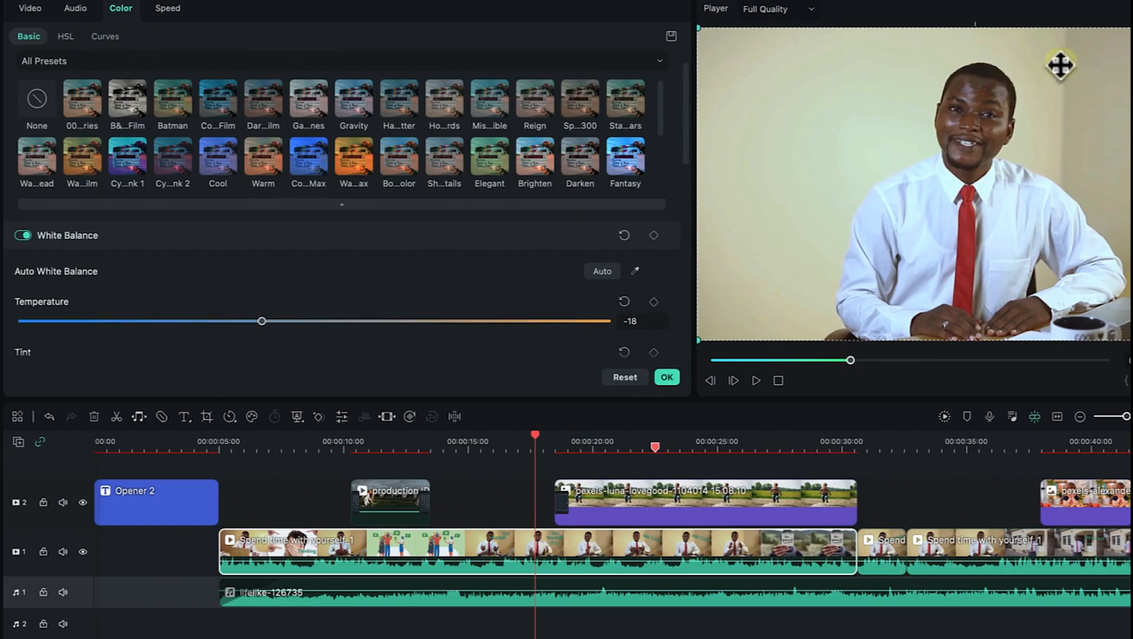
pyautogui.scroll(-2, 381, 257)
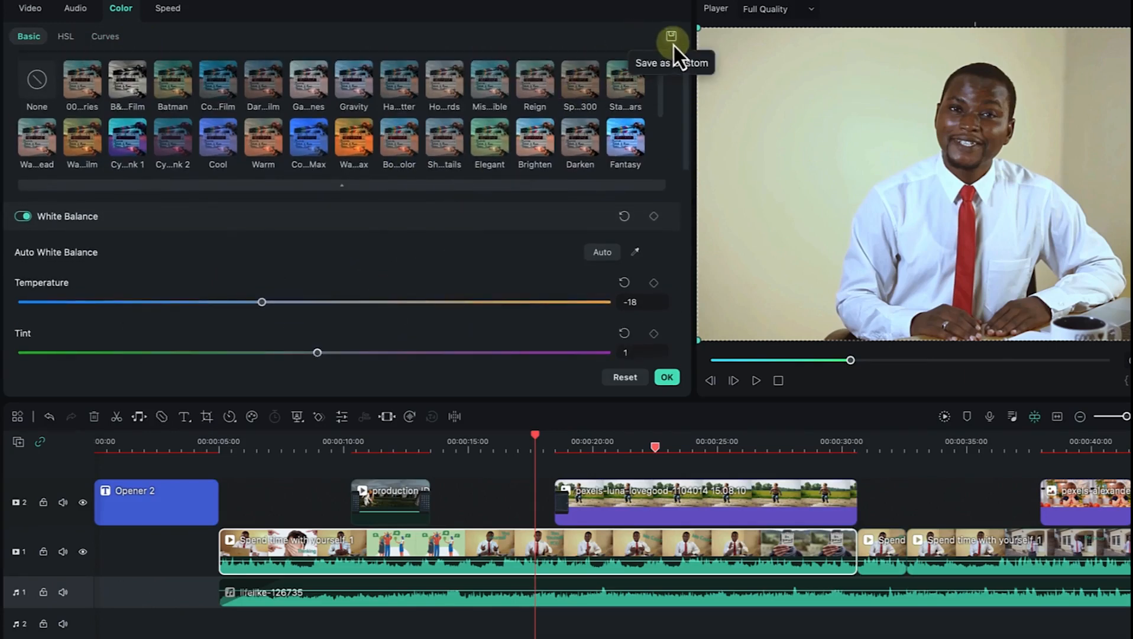
pyautogui.click(672, 39)
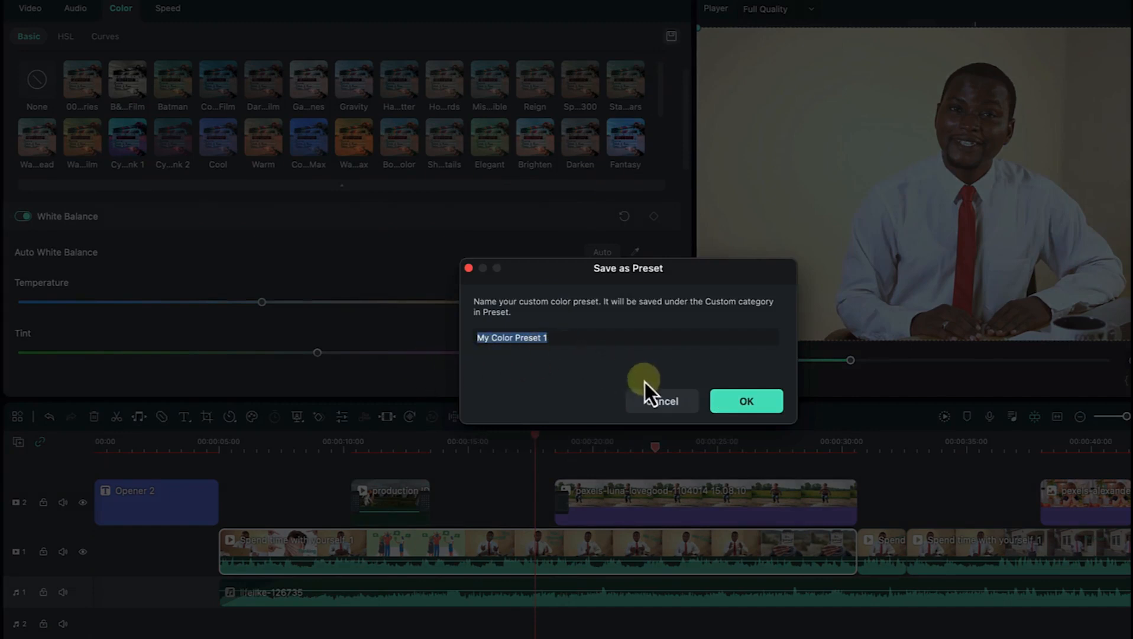
pyautogui.click(747, 408)
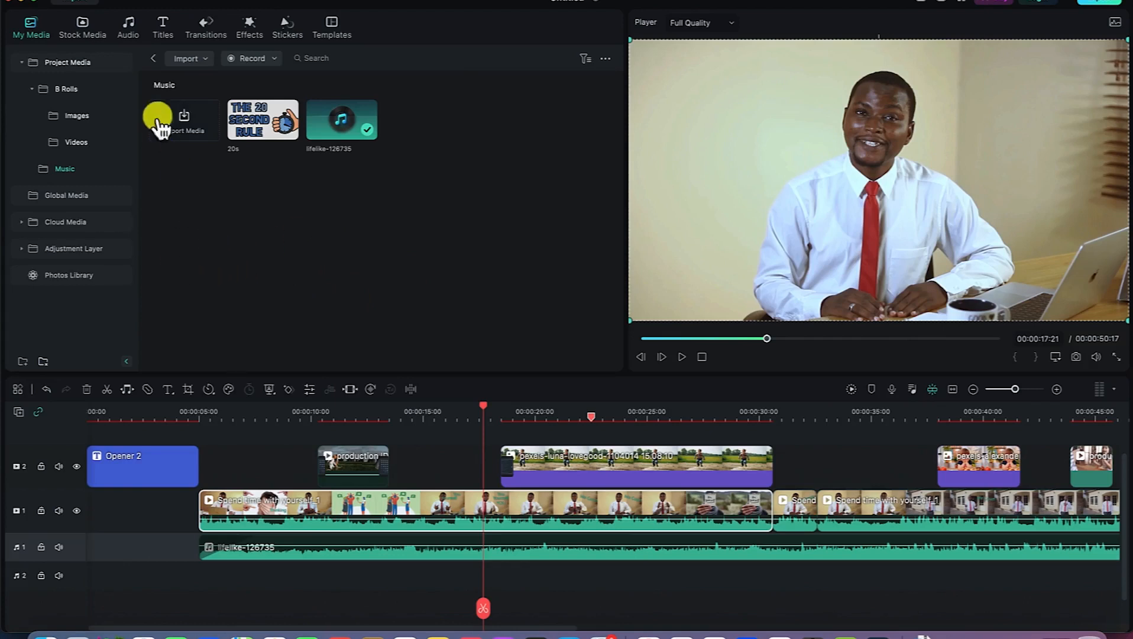
# Search the Pexels stock library for "happy child" and show the photo results.
pyautogui.click(76, 35)
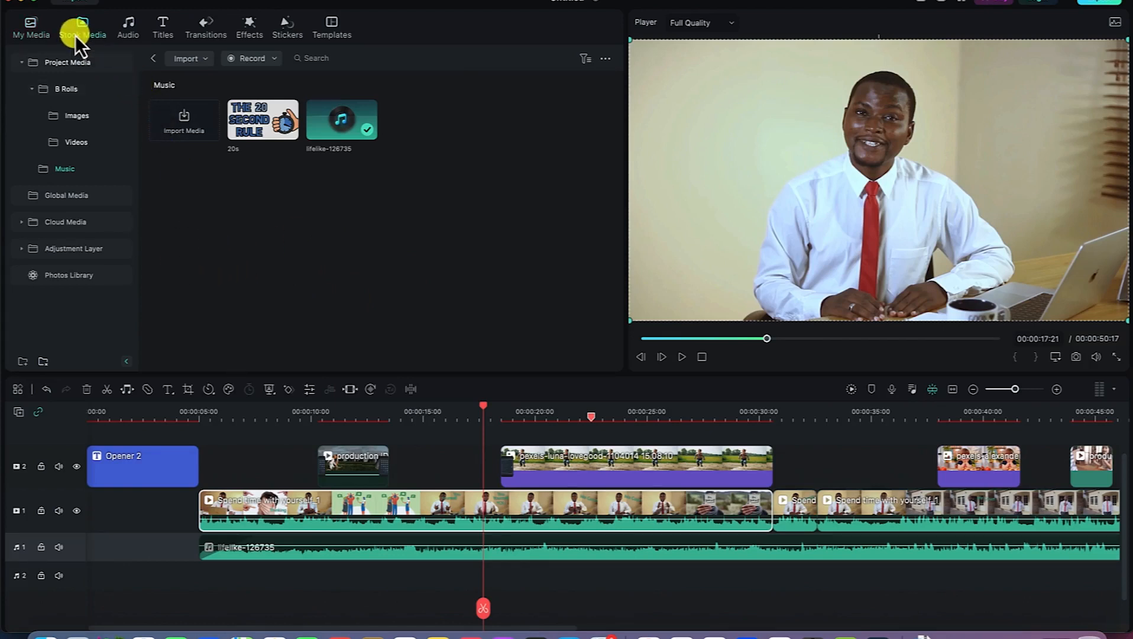
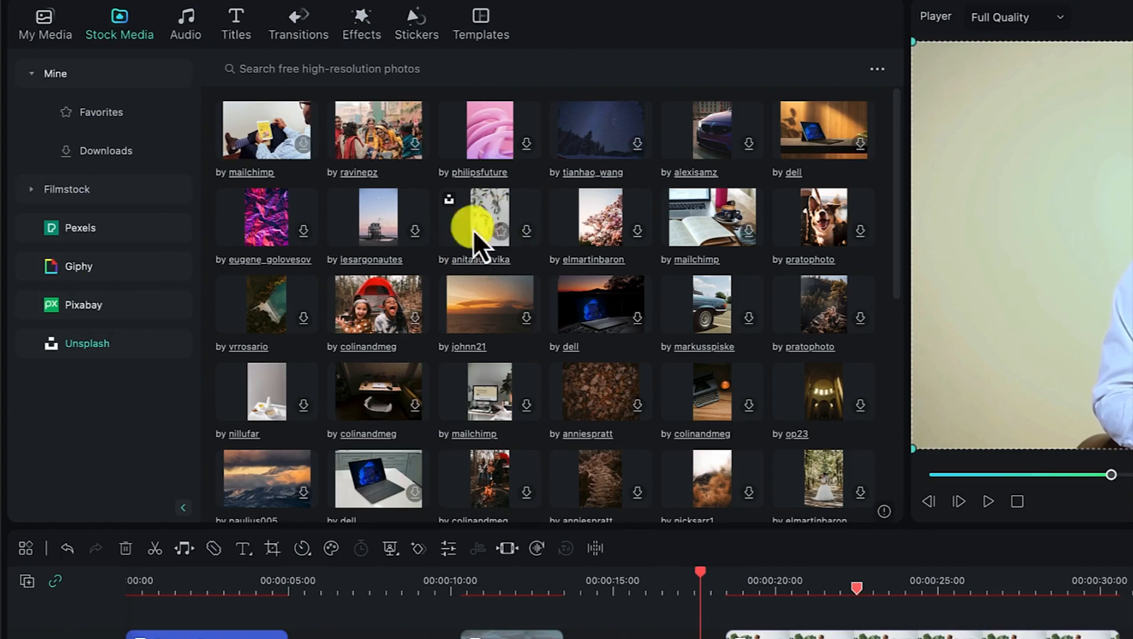
pyautogui.click(335, 71)
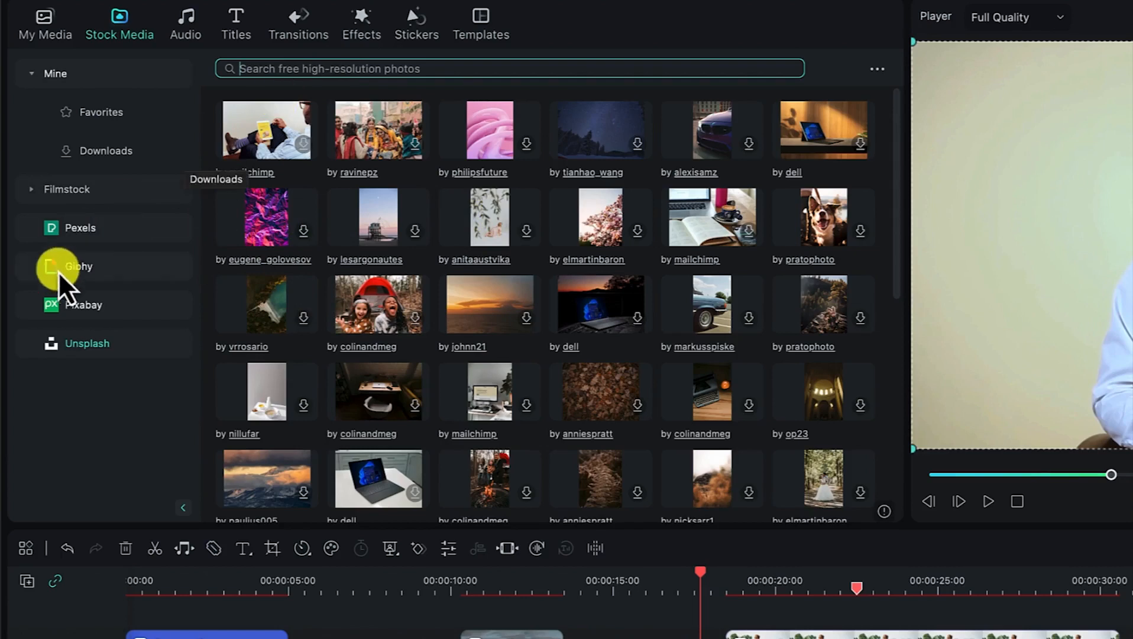
pyautogui.click(96, 226)
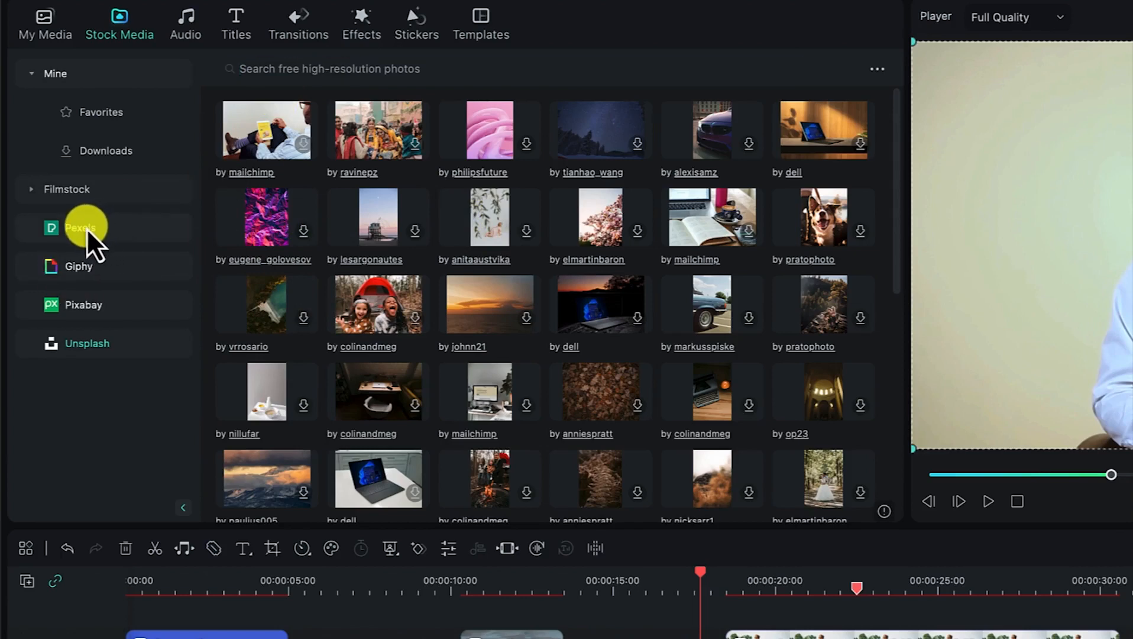
pyautogui.click(87, 231)
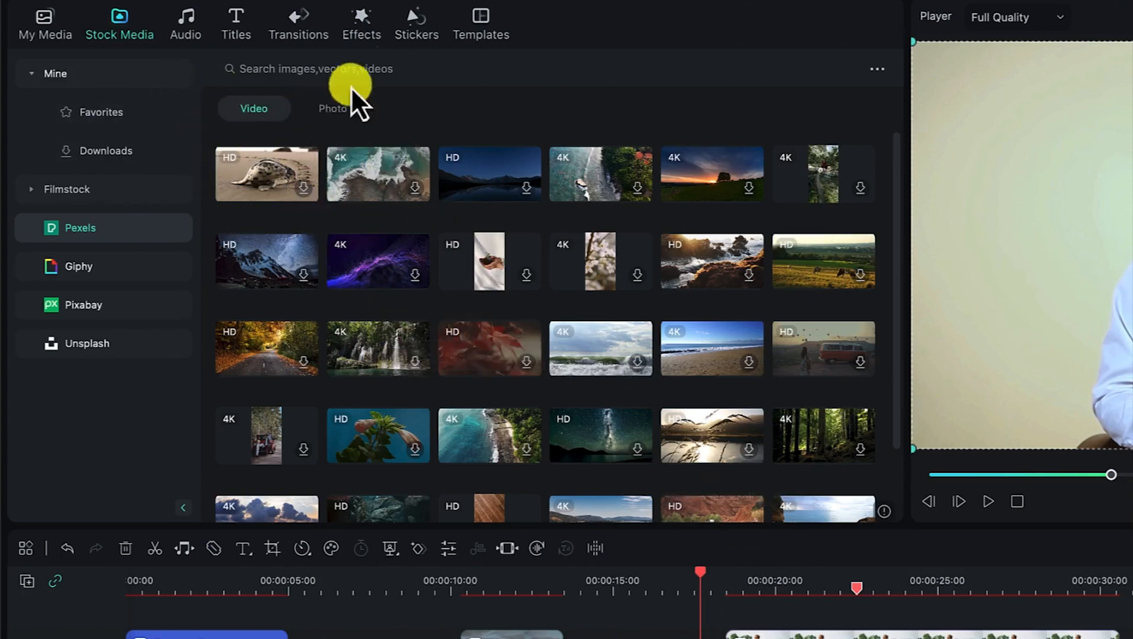
pyautogui.click(396, 71)
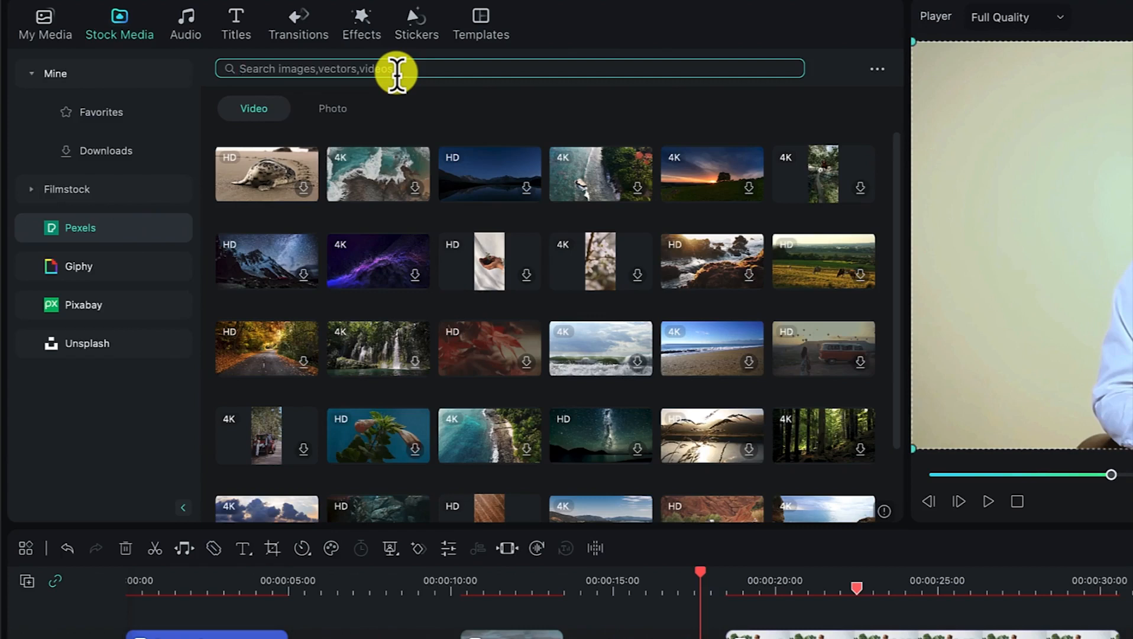
pyautogui.write('happy ')
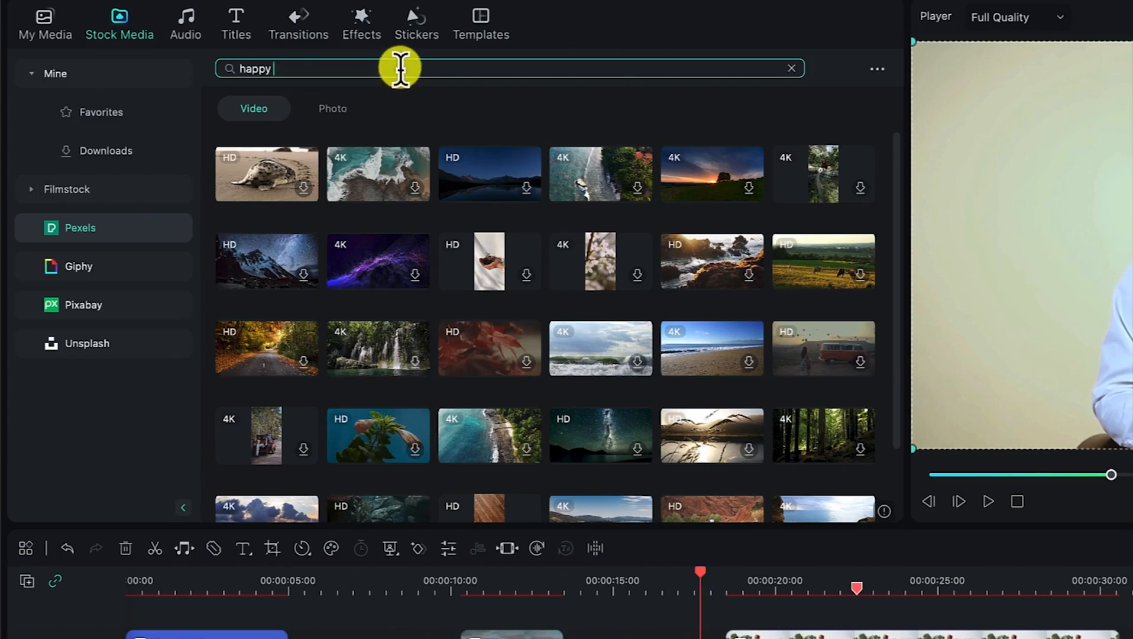
pyautogui.write('child')
pyautogui.press('Return')
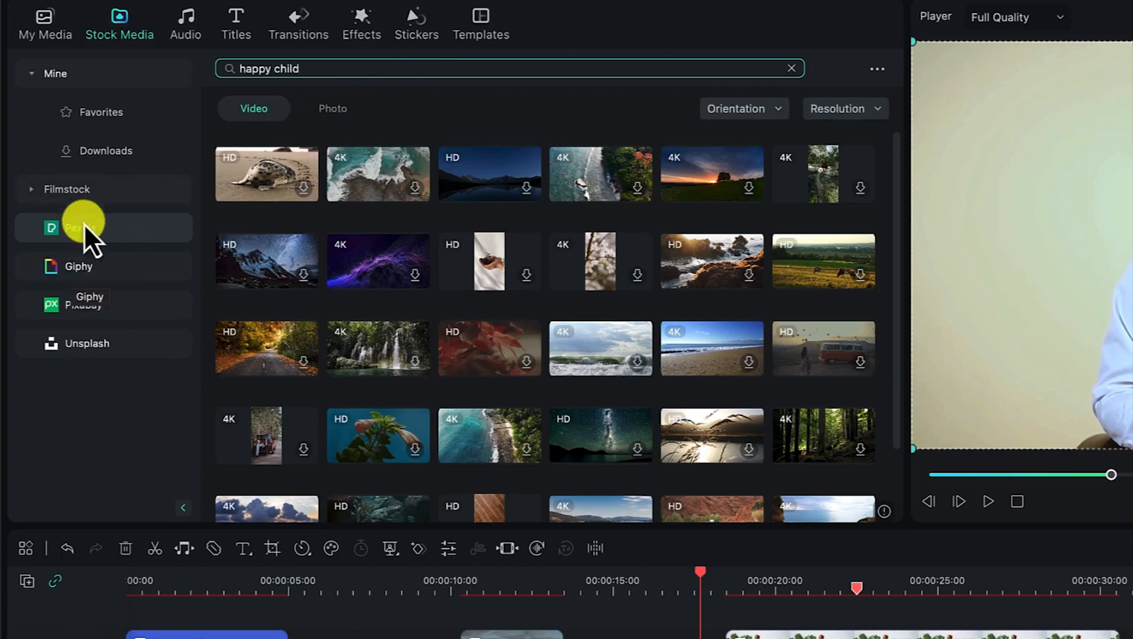
pyautogui.click(83, 225)
pyautogui.click(337, 108)
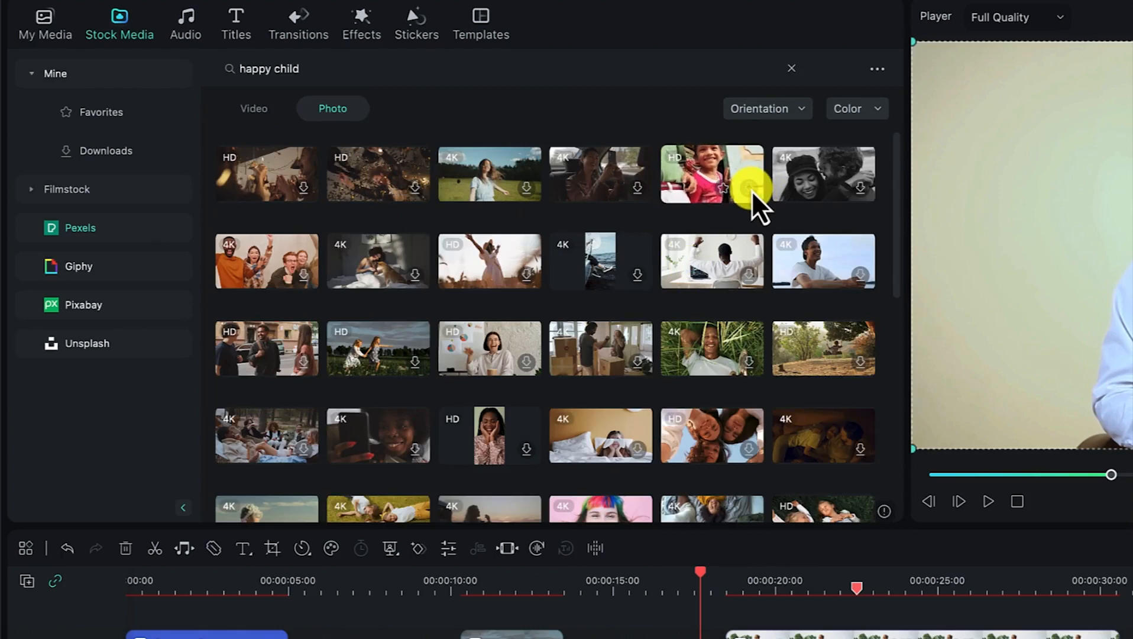
# Download the photo of the smiling child in red, insert it into the main video track, and undo the insertion.
pyautogui.click(750, 188)
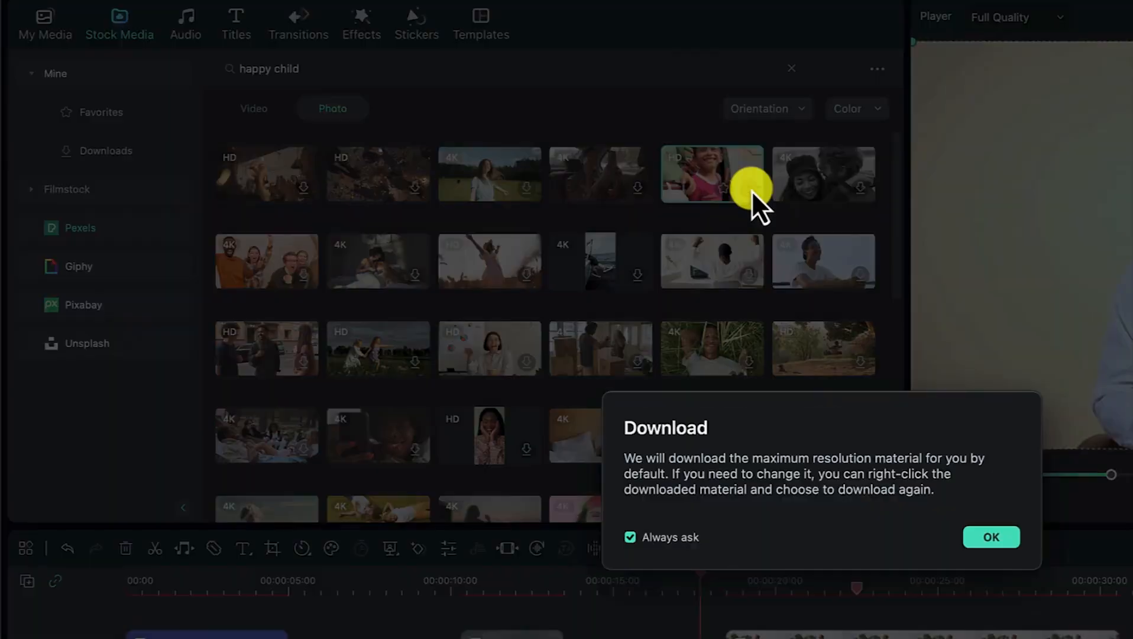
pyautogui.click(983, 538)
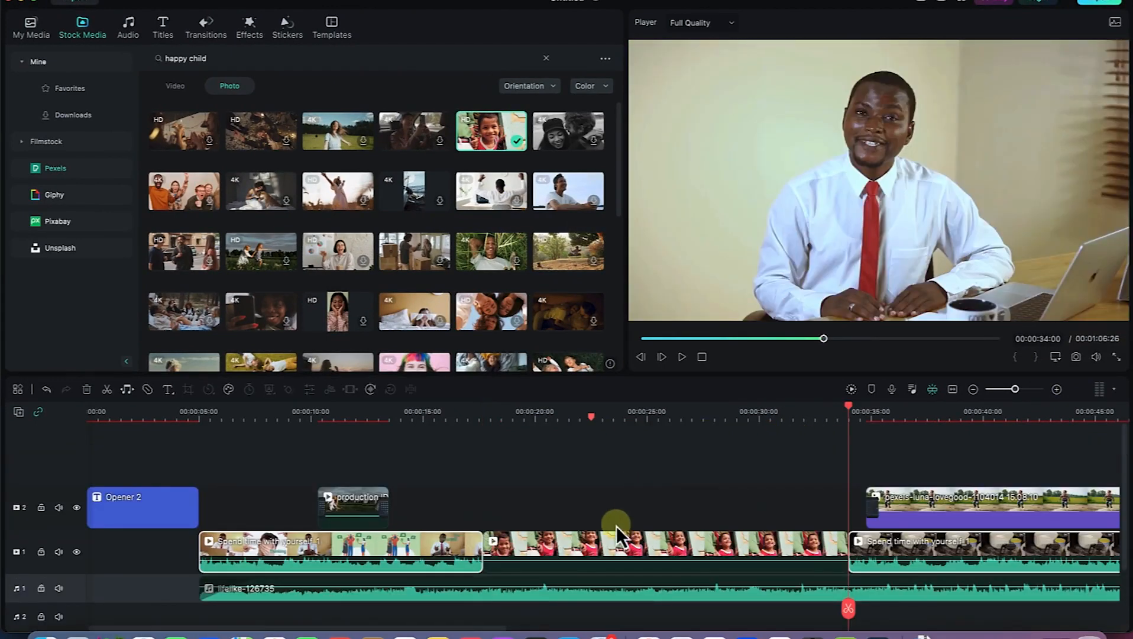
pyautogui.press('super+z')
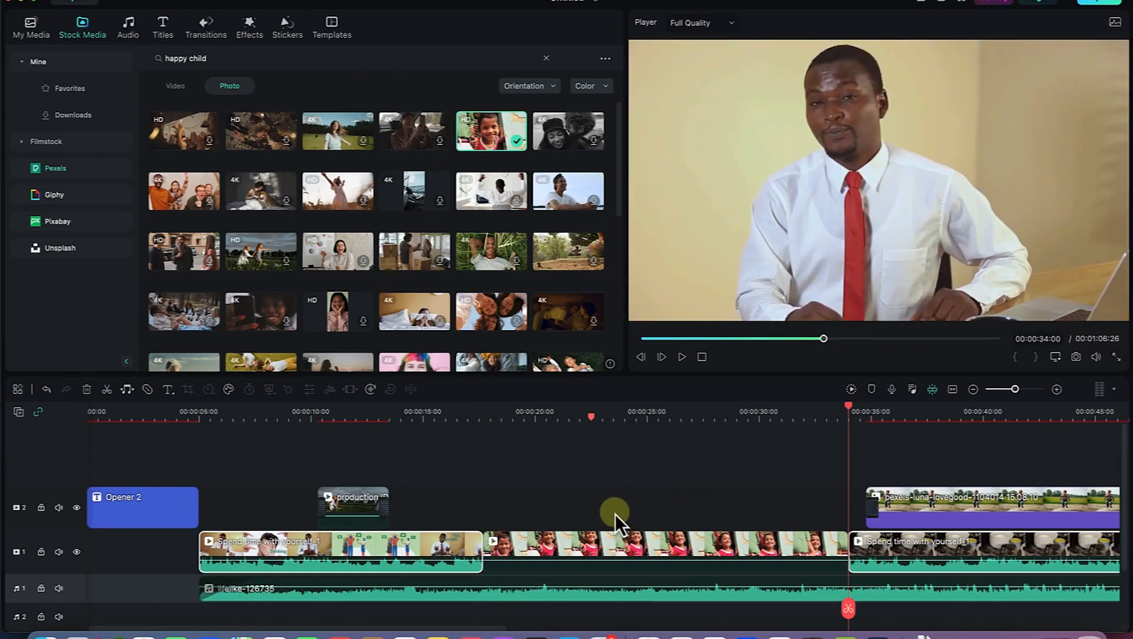
# Download the smiling child photo again and place it on video track 2 near the end of the timeline.
pyautogui.click(953, 389)
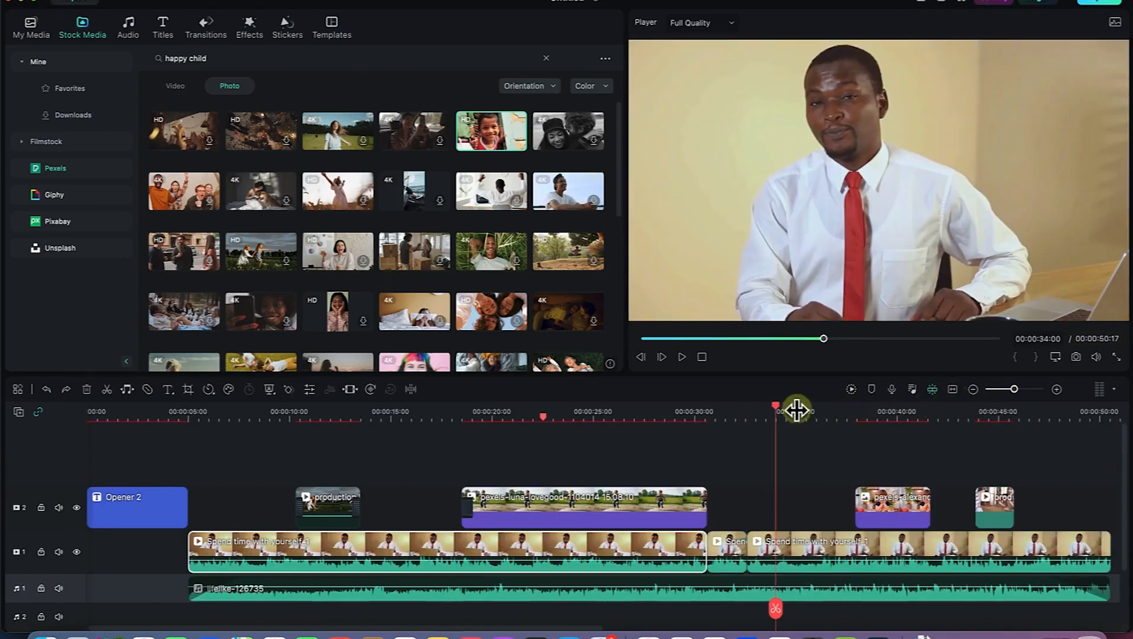
pyautogui.moveTo(775, 407); pyautogui.dragTo(1085, 455)
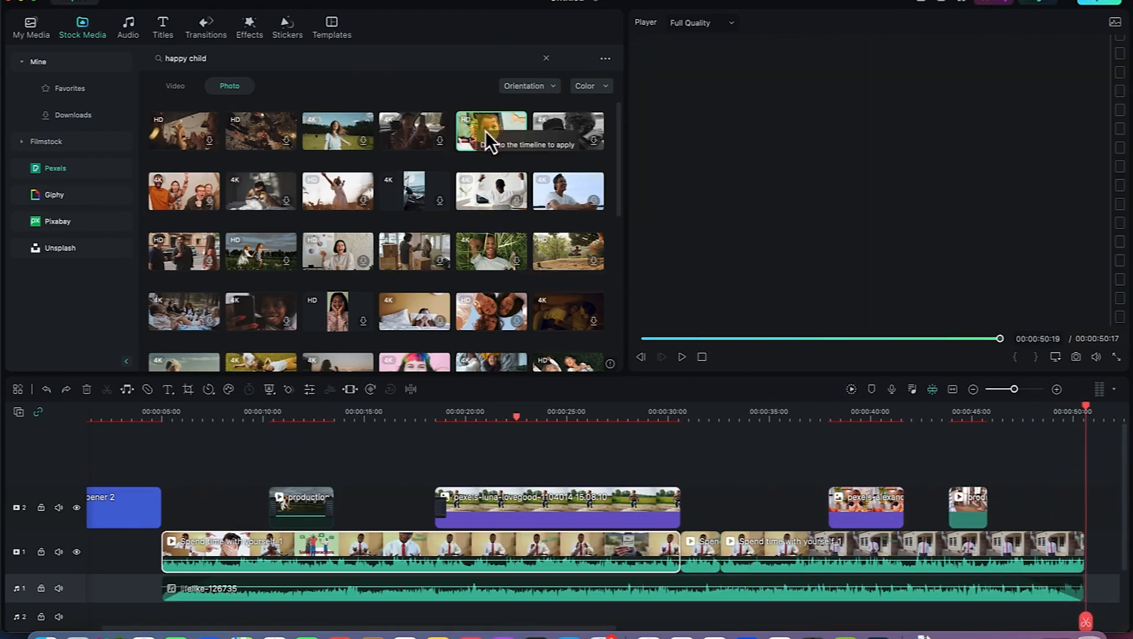
pyautogui.click(517, 140)
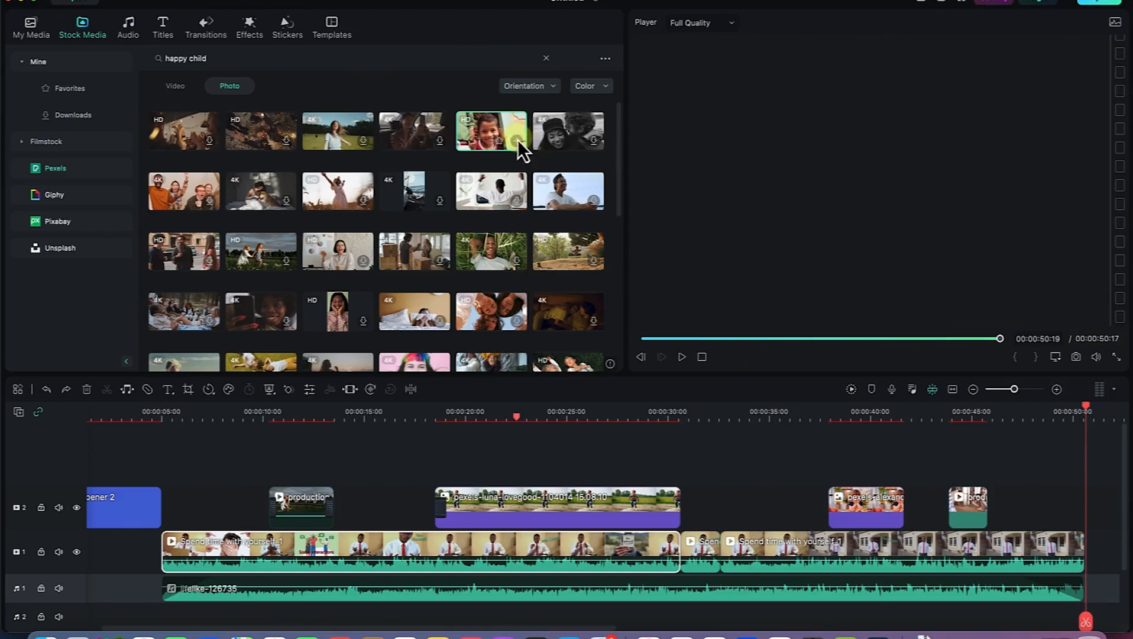
pyautogui.moveTo(429, 545); pyautogui.dragTo(363, 496)
# Split the child clip on video track 2 at about 00:00:54 and 00:01:00.
pyautogui.click(603, 407)
pyautogui.moveTo(607, 420); pyautogui.dragTo(345, 470)
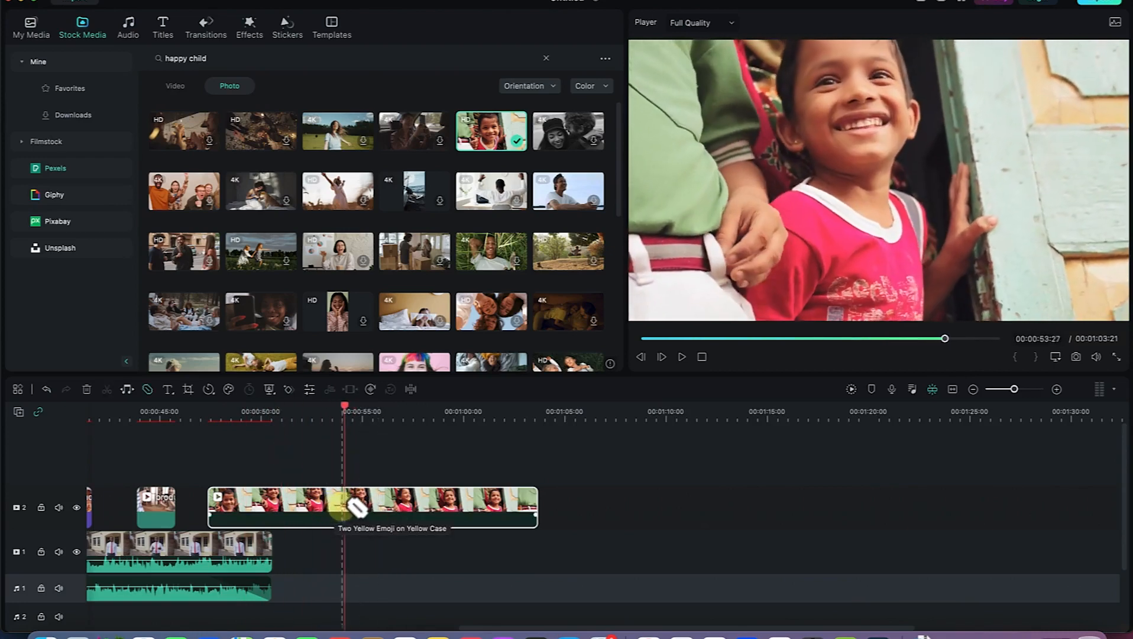
pyautogui.click(362, 507)
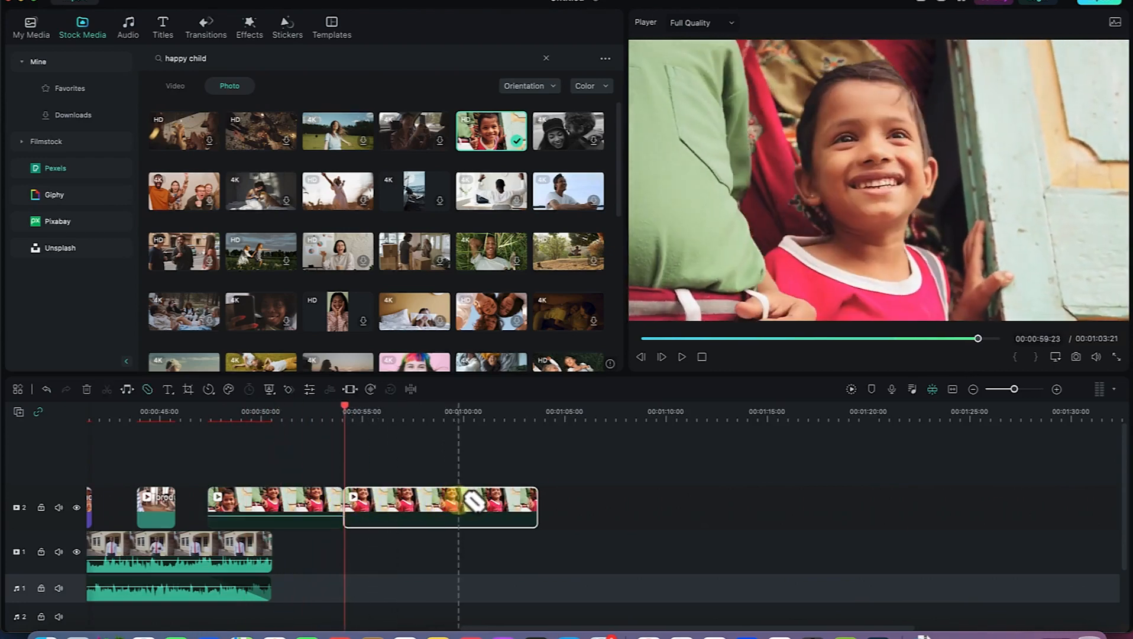
pyautogui.click(460, 508)
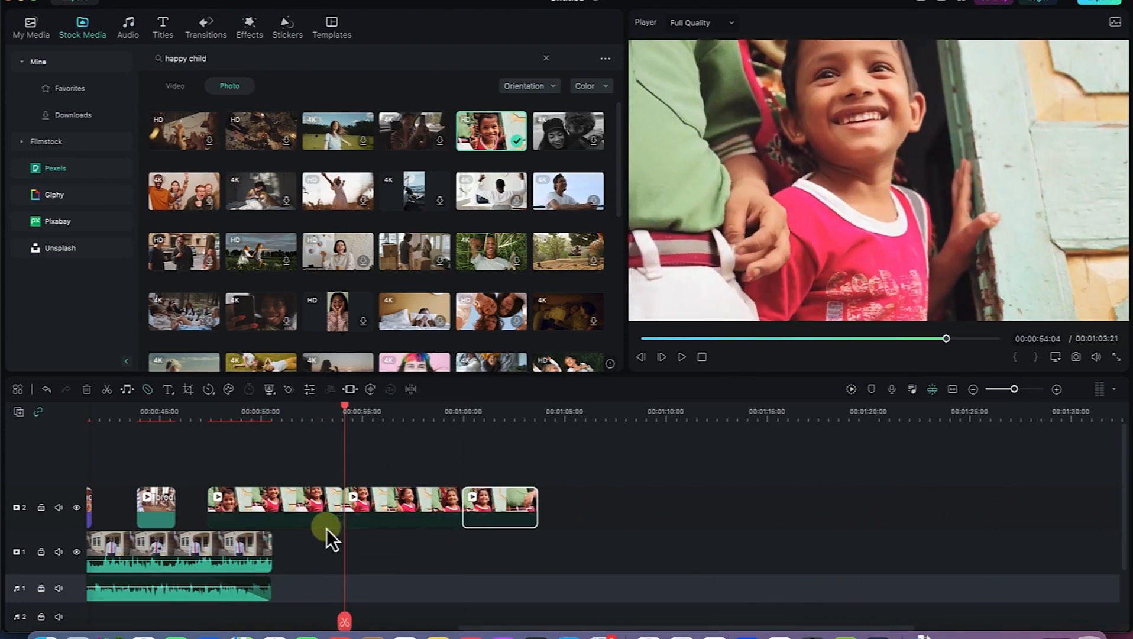
# Delete the two trailing pieces of the child clip and shorten the remaining piece to end at 00:00:53:09.
pyautogui.click(293, 511)
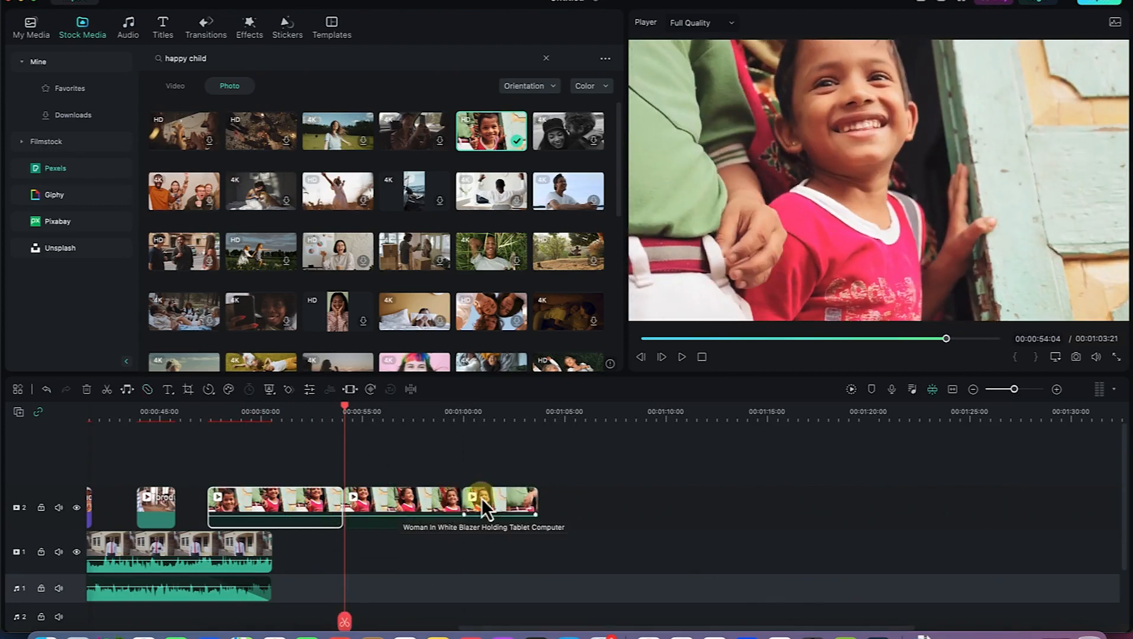
pyautogui.press('Delete')
pyautogui.click(371, 498)
pyautogui.press('Delete')
pyautogui.click(299, 499)
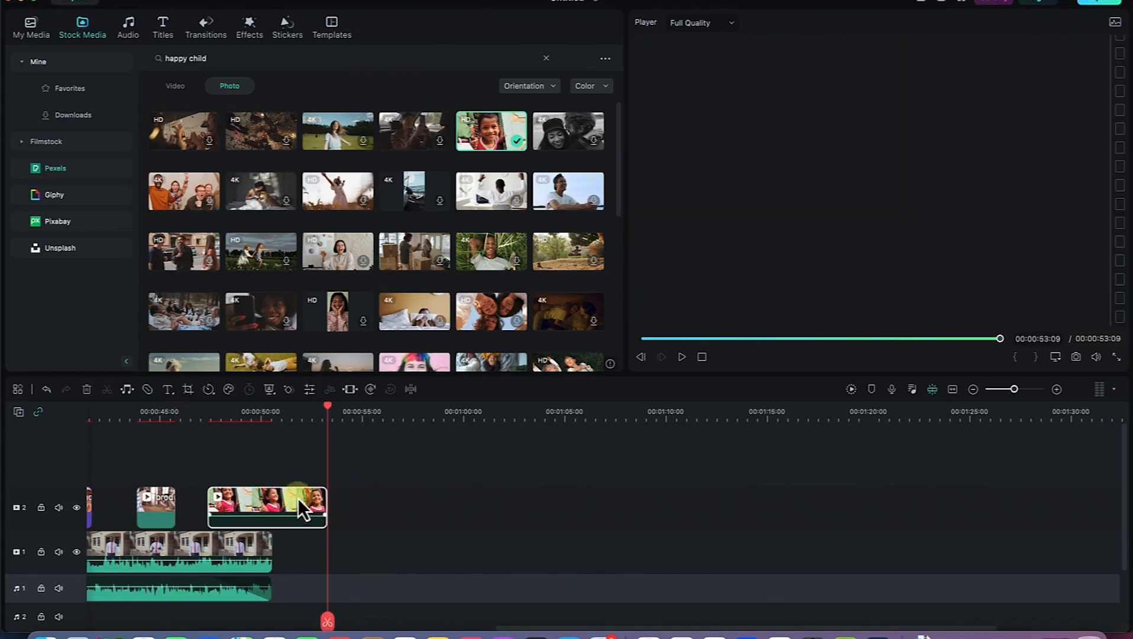
# Move the child clip to video track 3, starting where the long overlay clip on track 2 ends, and play that section.
pyautogui.click(953, 391)
pyautogui.moveTo(1090, 506); pyautogui.dragTo(732, 463)
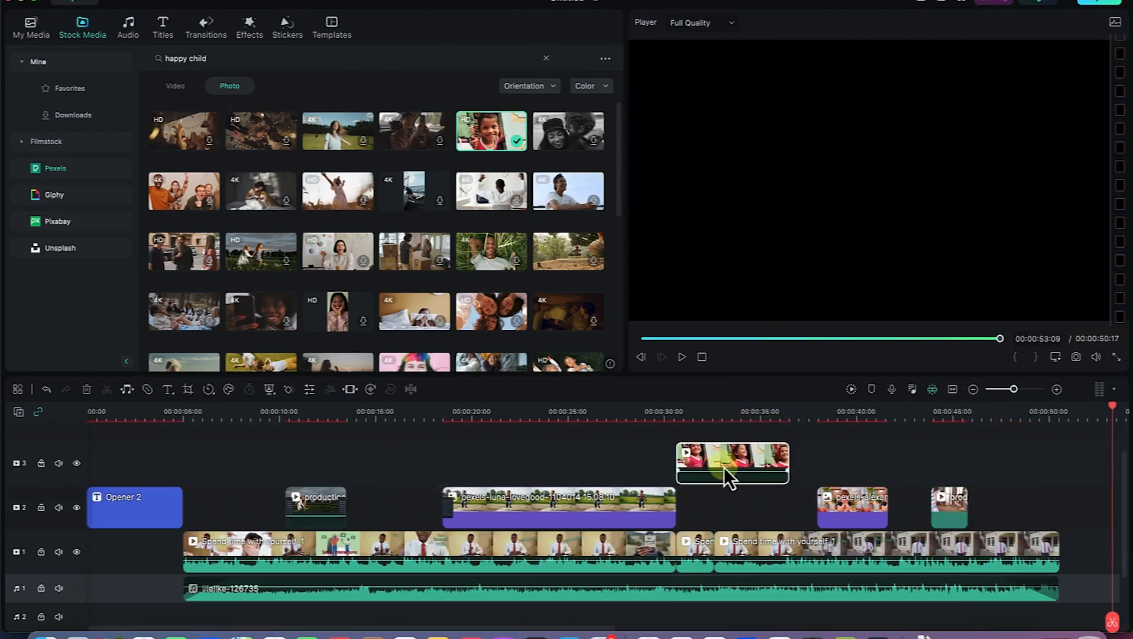
pyautogui.click(664, 420)
pyautogui.press('space')
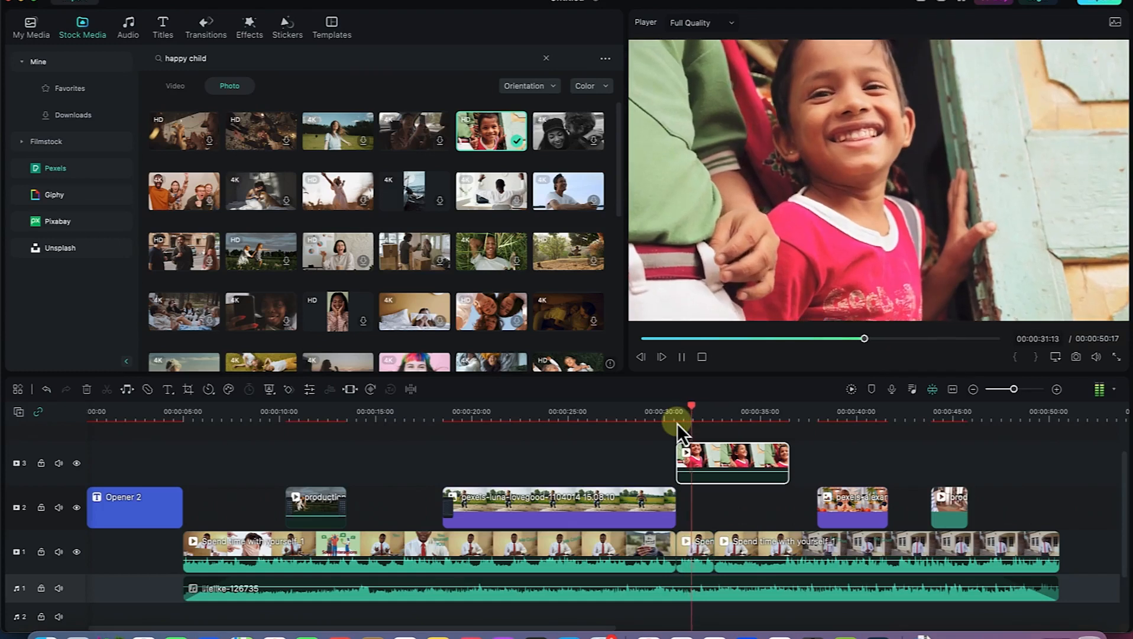
pyautogui.press('space')
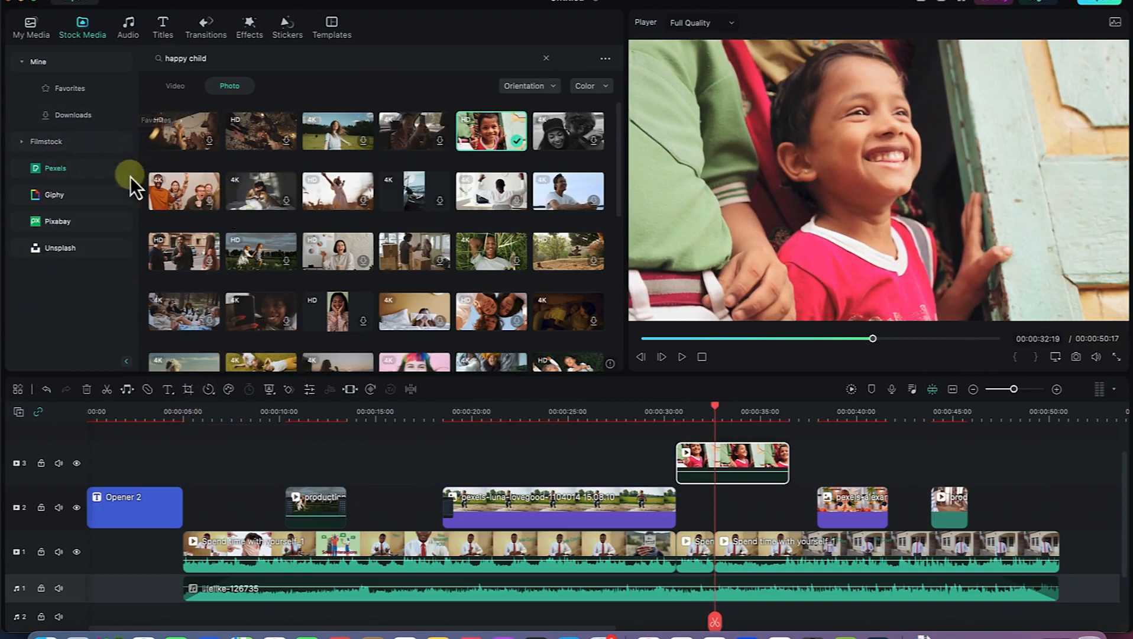
# Browse the effects library and the included default filters, and preview the Sage filter.
pyautogui.click(245, 38)
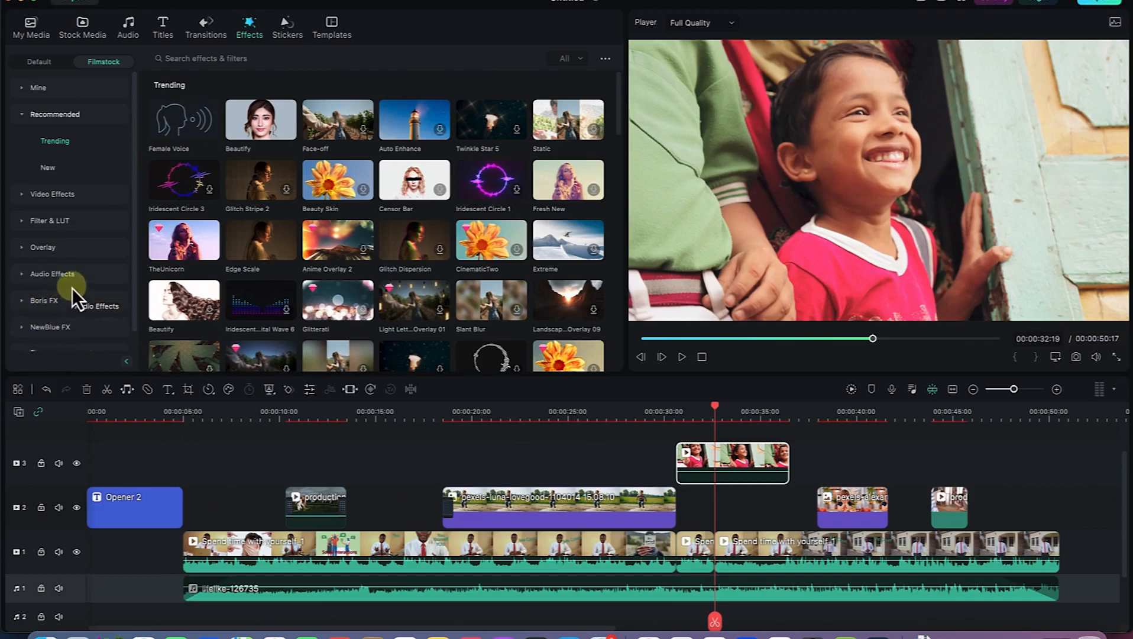
pyautogui.scroll(-1, 86, 279)
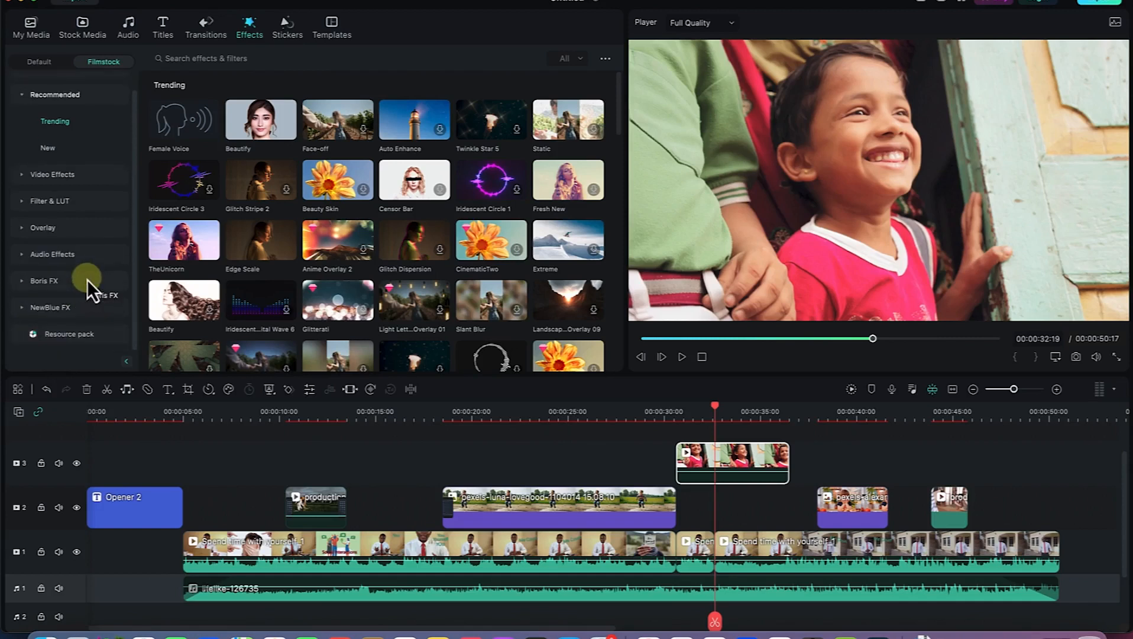
pyautogui.click(43, 66)
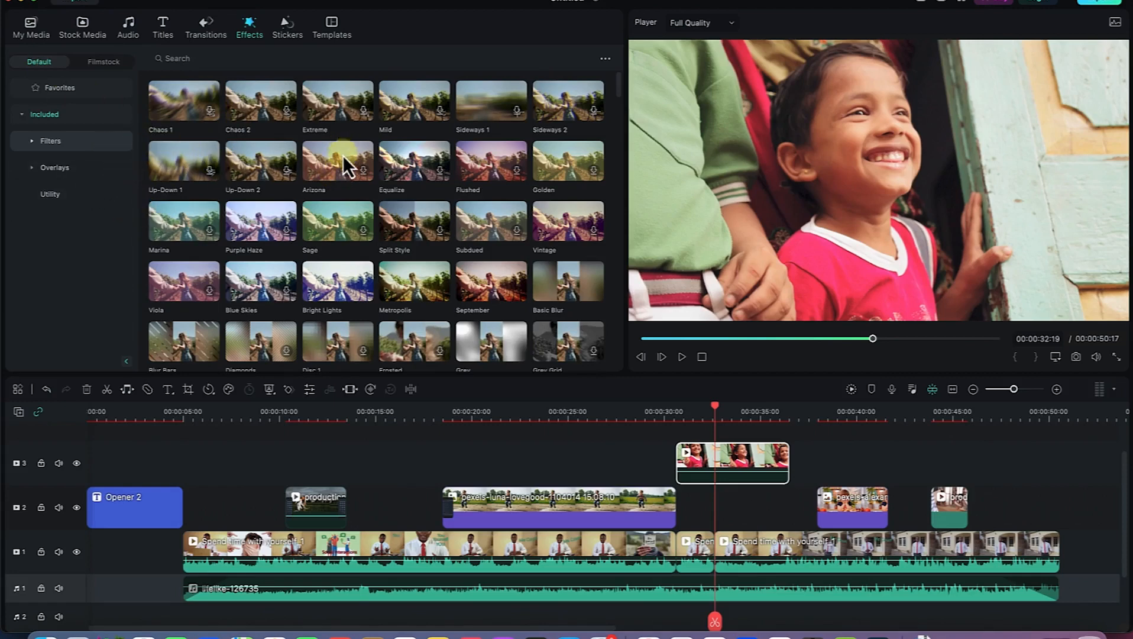
pyautogui.scroll(-1, 409, 234)
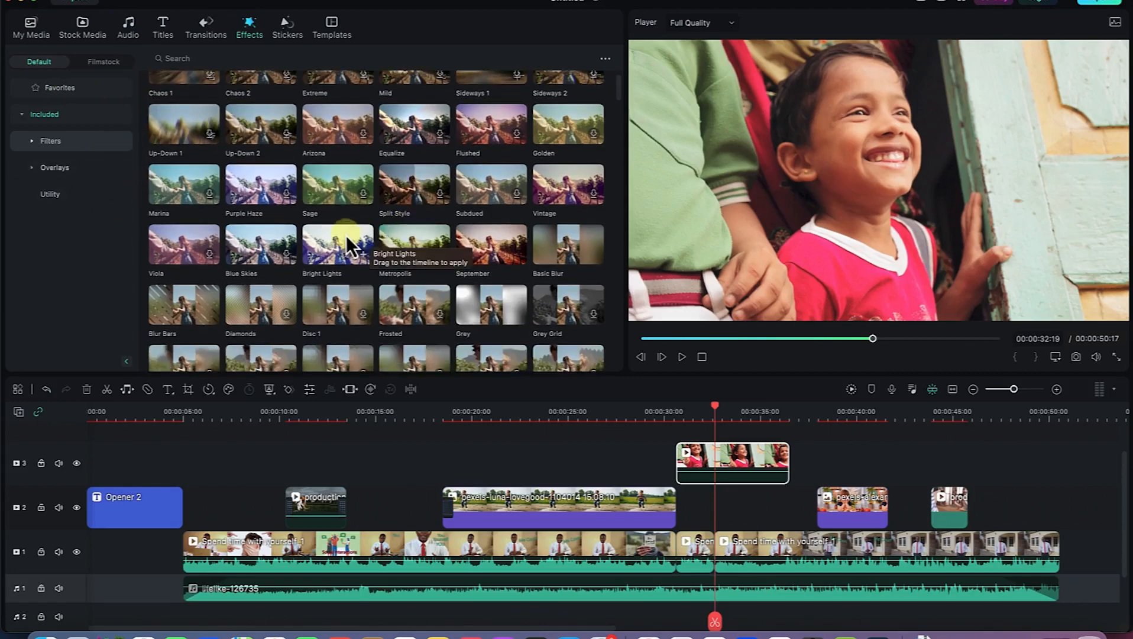
pyautogui.scroll(-1, 343, 233)
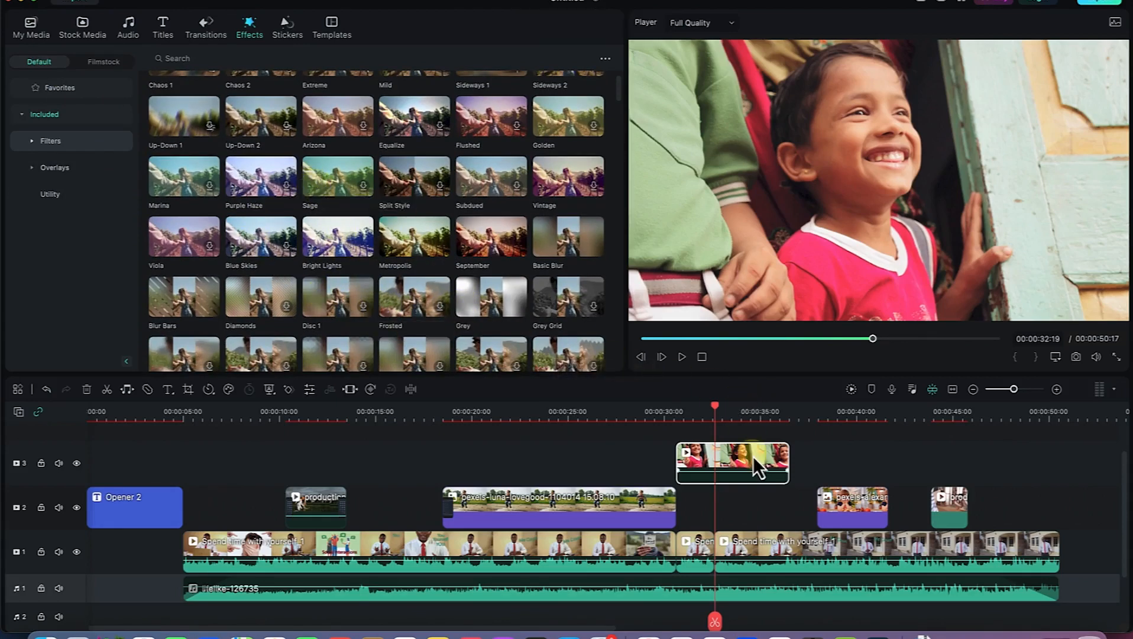
pyautogui.click(365, 188)
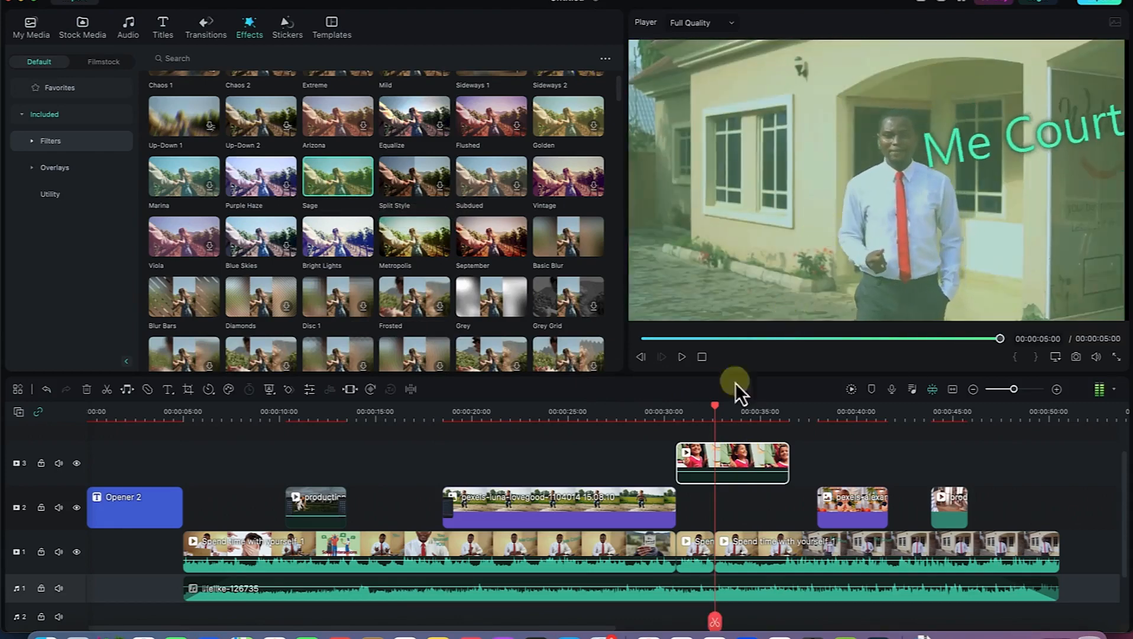
# Add the Badge Element 8 sale sticker to video track 2 after the last clip and preview it at about 00:00:48.
pyautogui.click(288, 29)
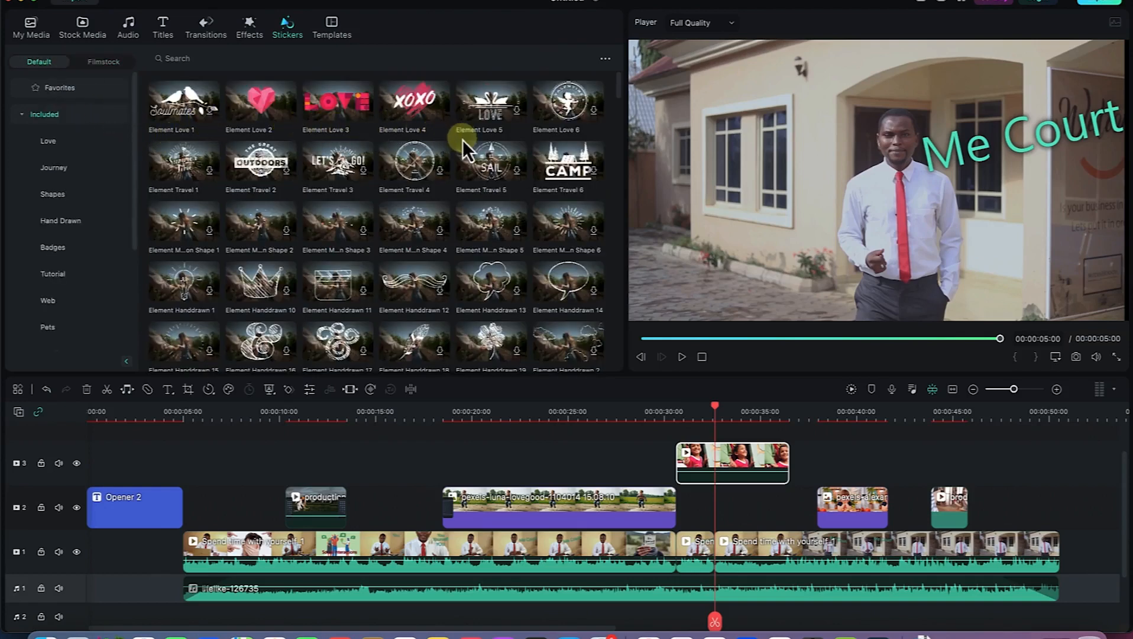
pyautogui.scroll(-1, 426, 180)
pyautogui.scroll(-3, 403, 198)
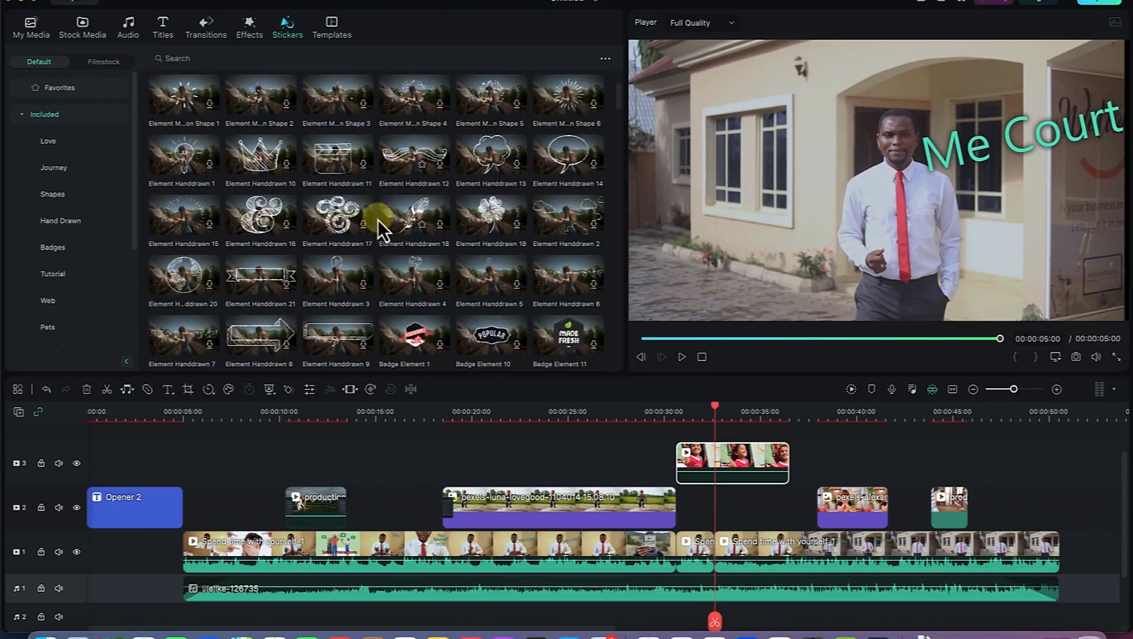
pyautogui.scroll(-3, 350, 262)
pyautogui.scroll(-3, 349, 262)
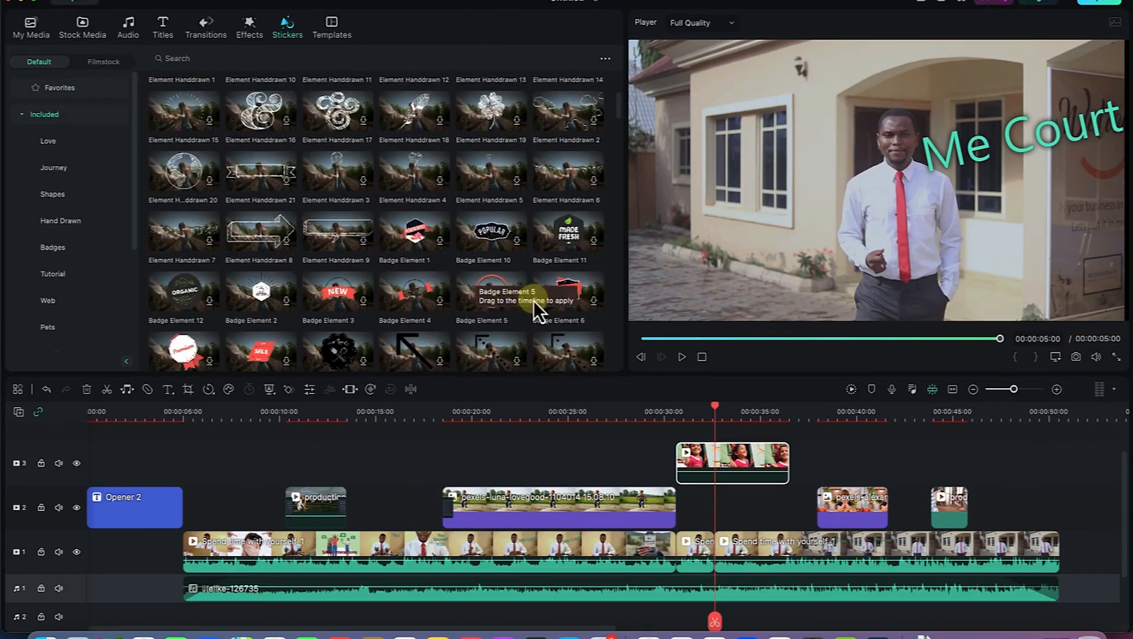
pyautogui.scroll(-3, 326, 362)
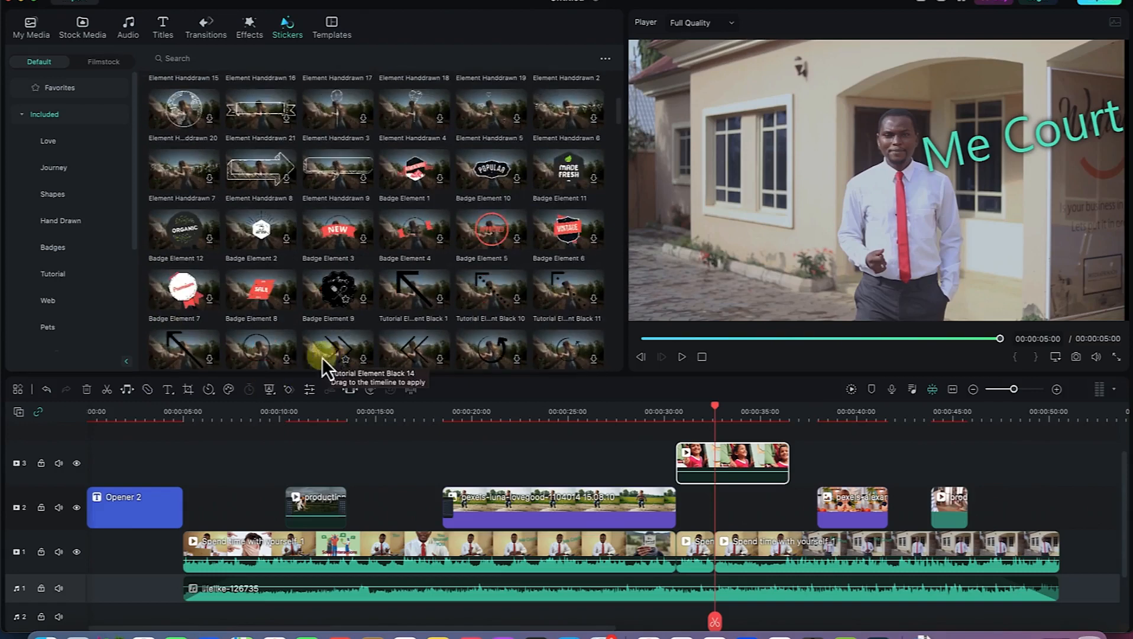
pyautogui.click(285, 304)
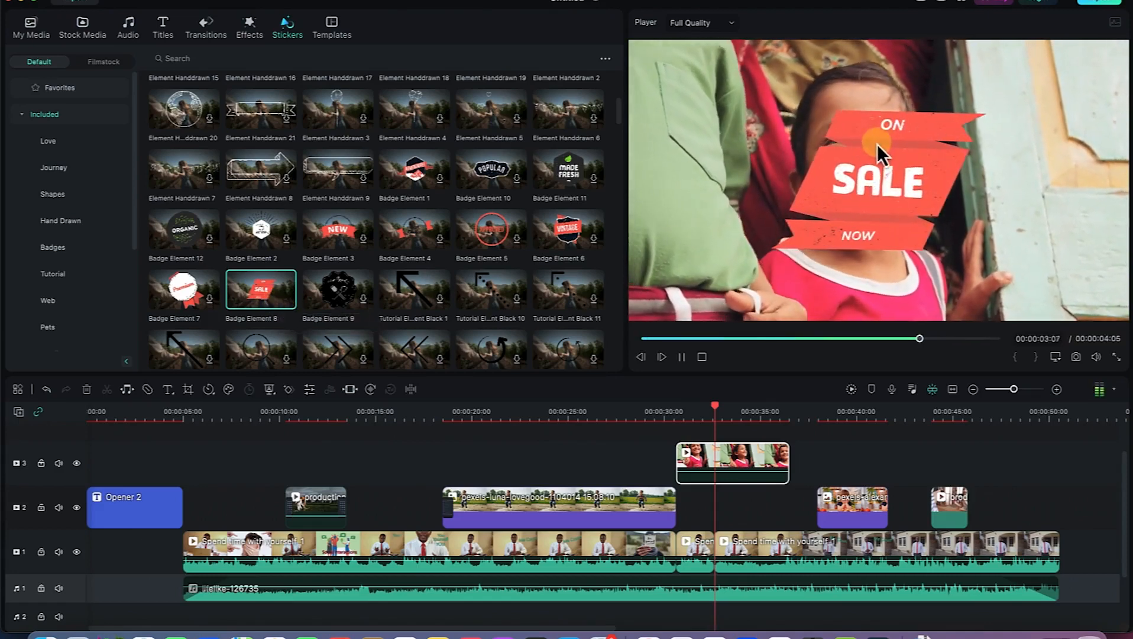
pyautogui.moveTo(266, 287); pyautogui.dragTo(1038, 503)
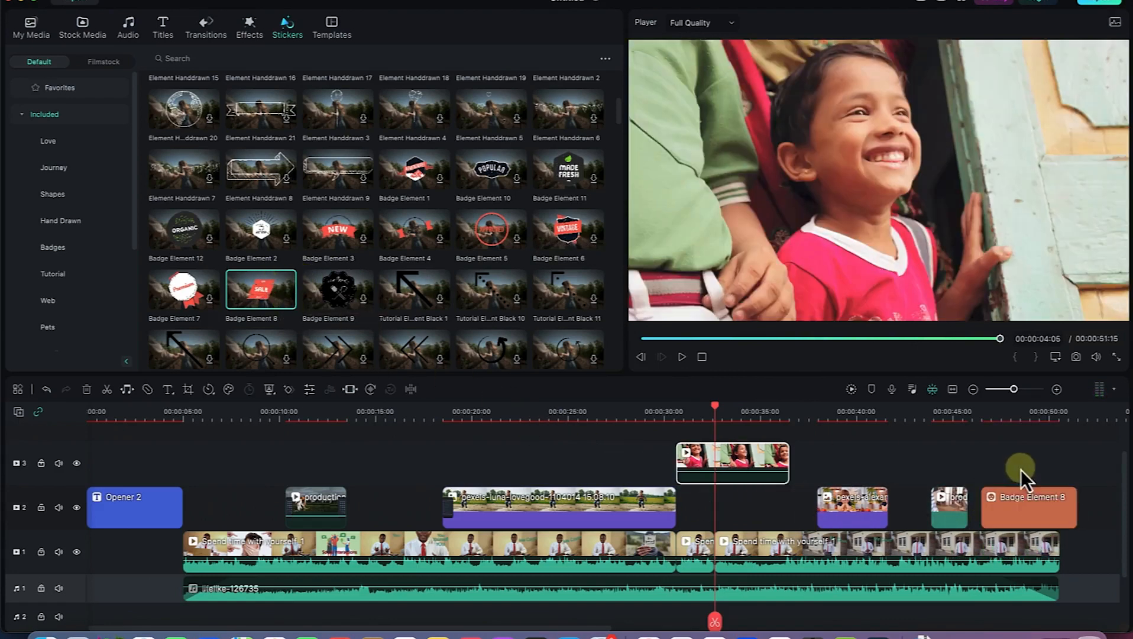
pyautogui.click(1015, 419)
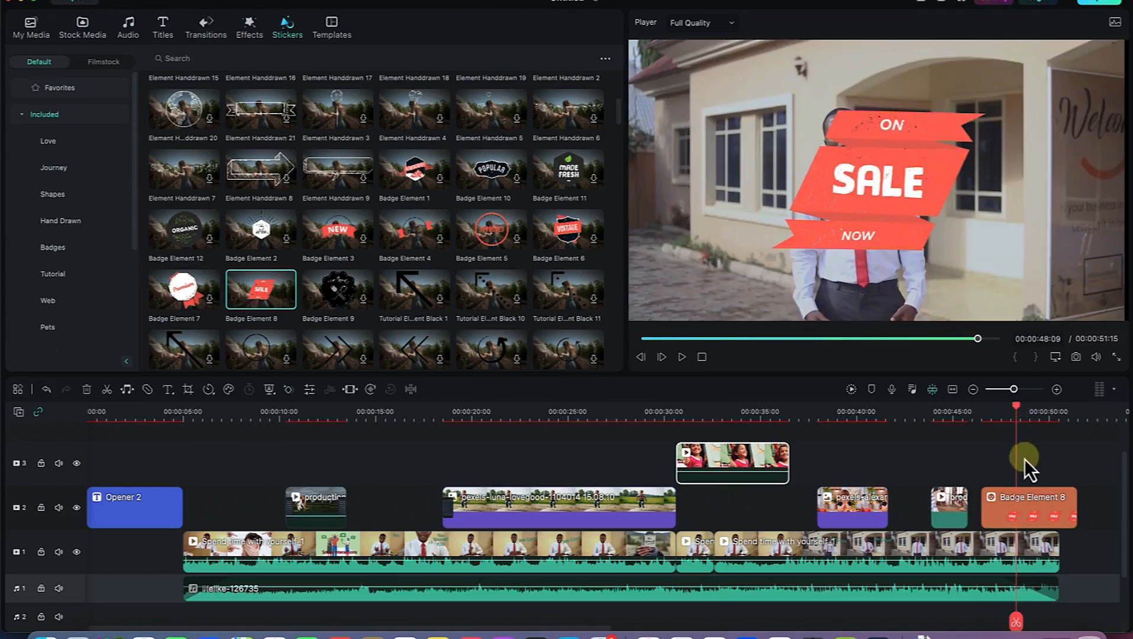
pyautogui.click(1026, 458)
pyautogui.moveTo(1017, 417)
pyautogui.mouseDown()
pyautogui.moveTo(982, 417)
pyautogui.moveTo(1045, 439)
pyautogui.moveTo(1028, 437)
pyautogui.mouseUp()
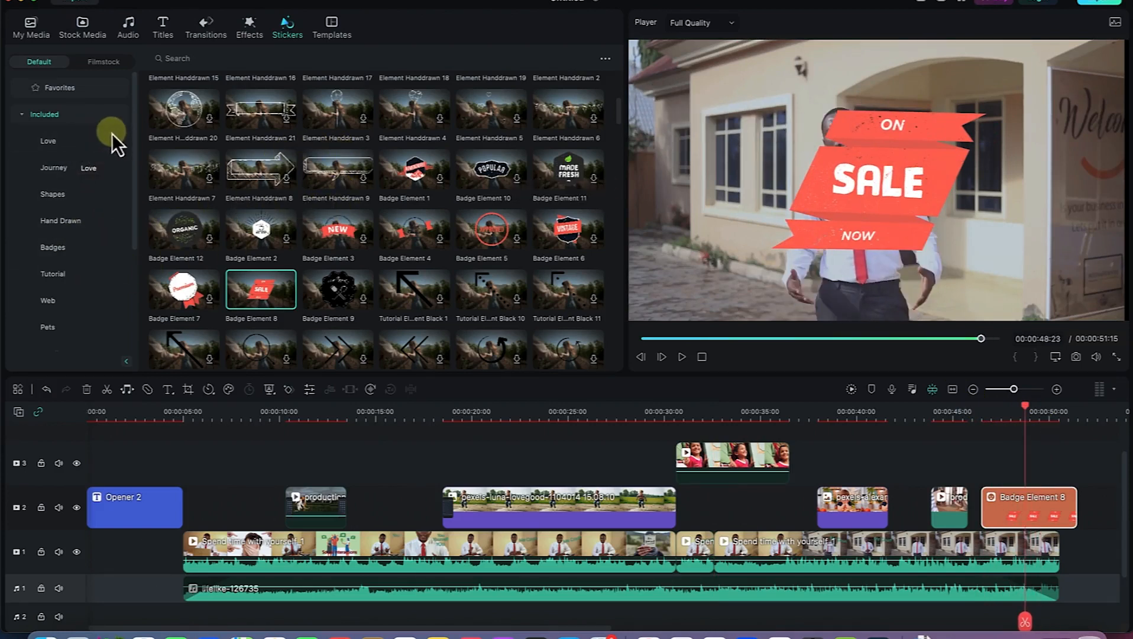
# Look through the included sticker categories from Love, Journey, Shapes, Hand Drawn and Badges to Tutorial, Web and Pets.
pyautogui.click(83, 141)
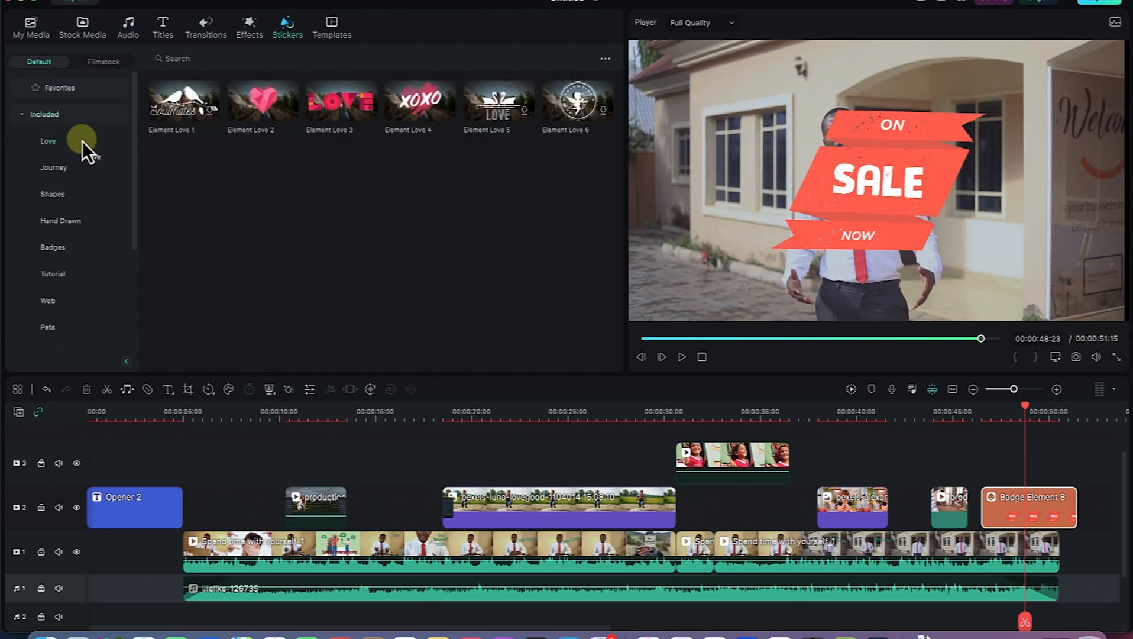
pyautogui.click(79, 170)
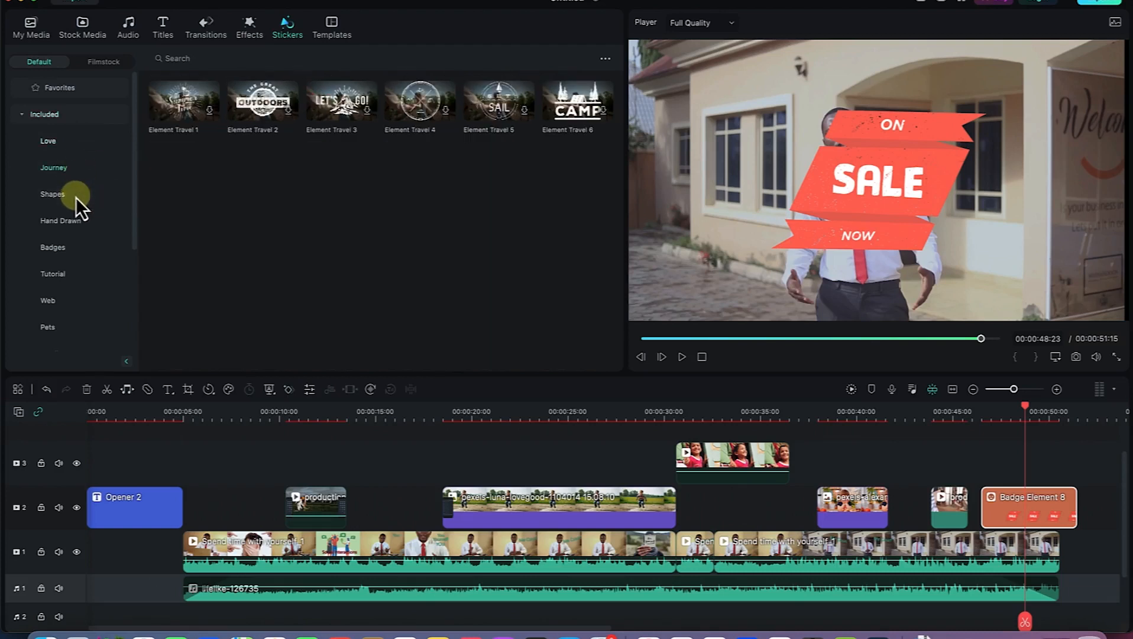
pyautogui.click(76, 196)
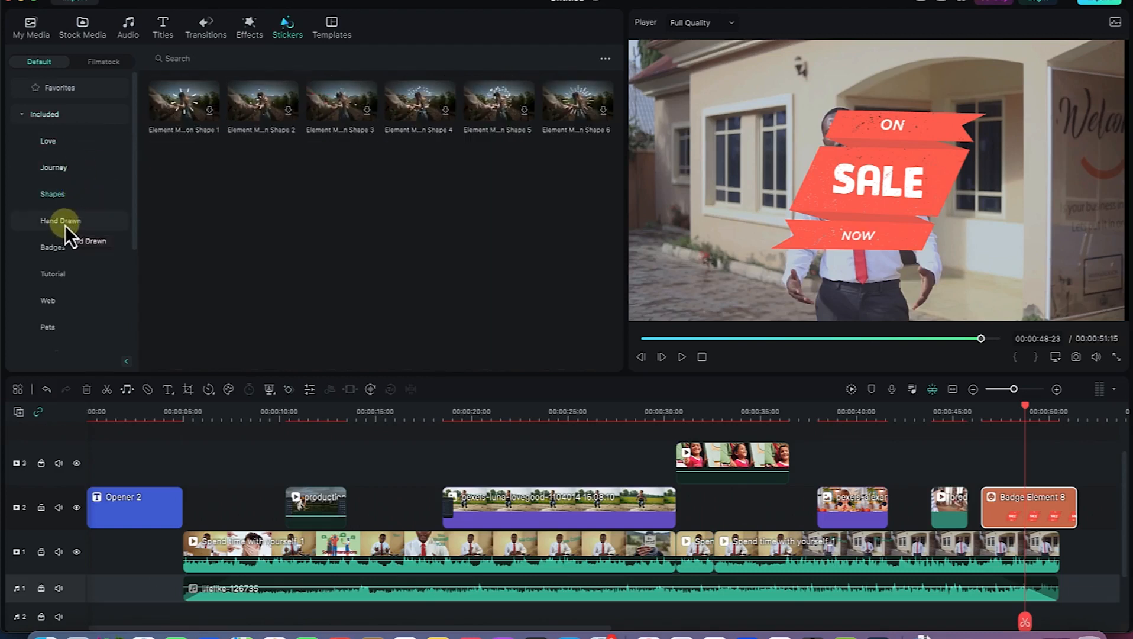
pyautogui.click(64, 225)
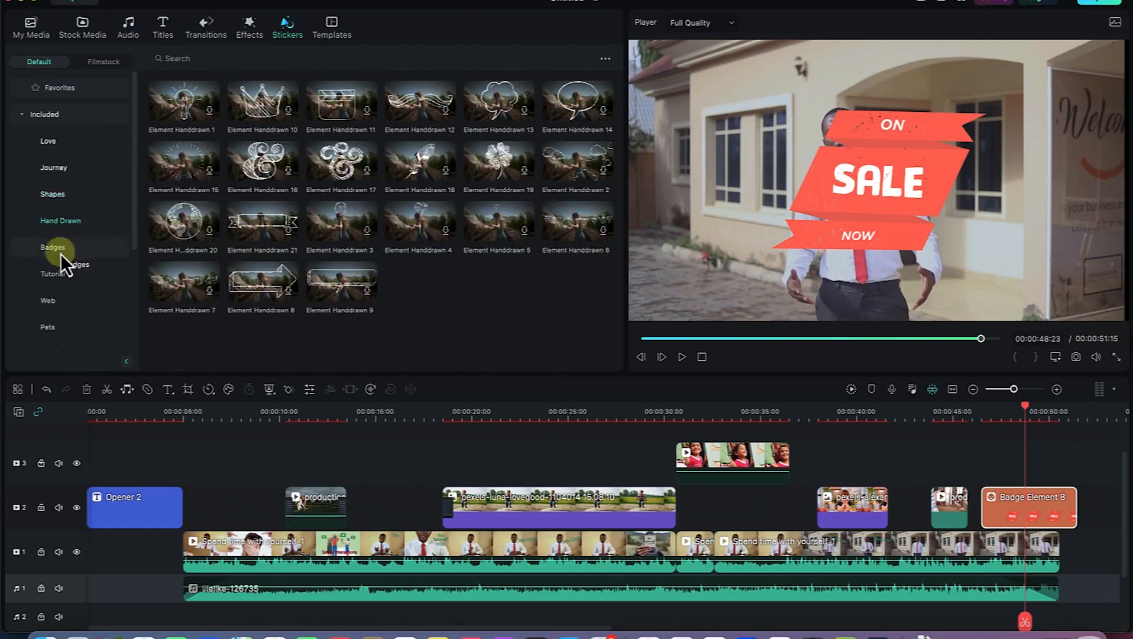
pyautogui.click(68, 249)
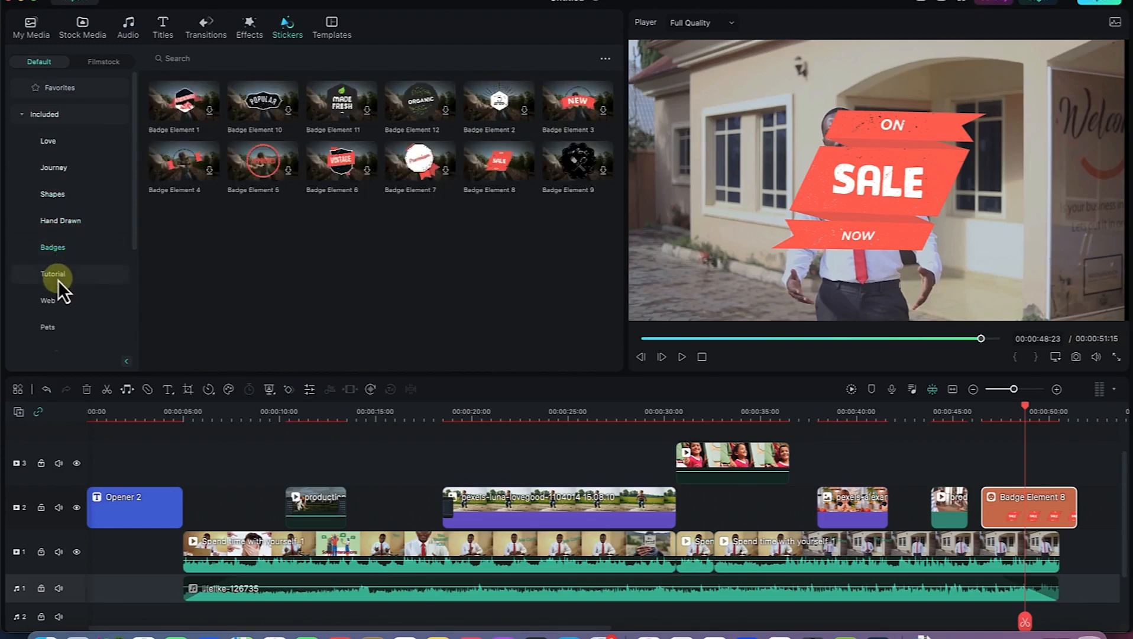
pyautogui.click(57, 280)
pyautogui.click(53, 308)
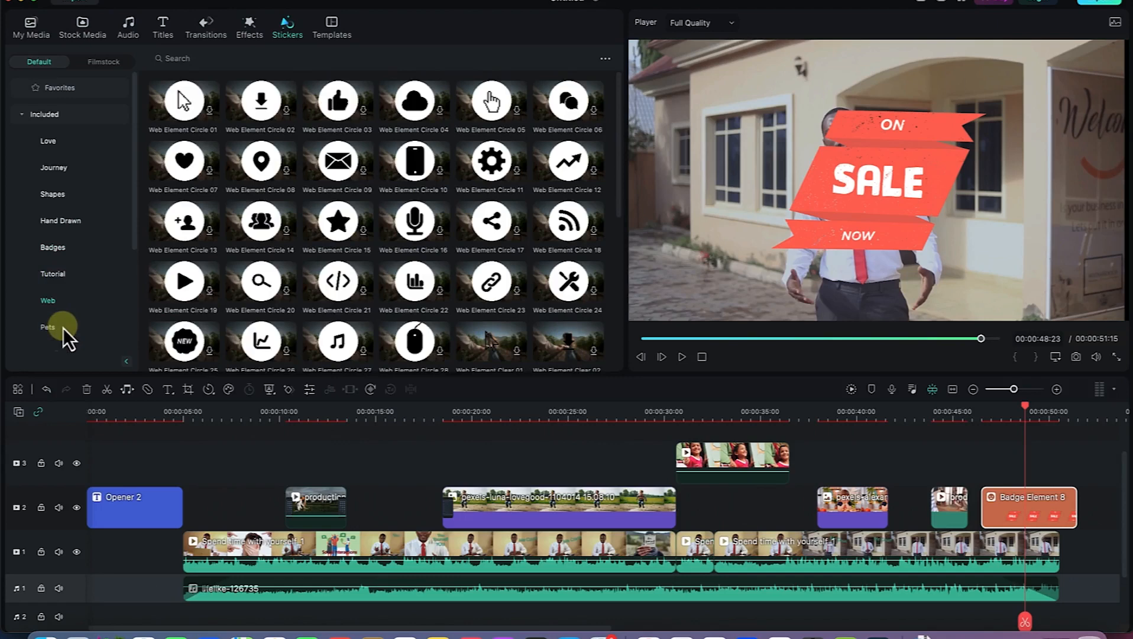
pyautogui.click(62, 327)
# Browse the Game and Social Media stickers, plus the trending and new stickers from Filmstock.
pyautogui.moveTo(137, 209); pyautogui.dragTo(126, 328)
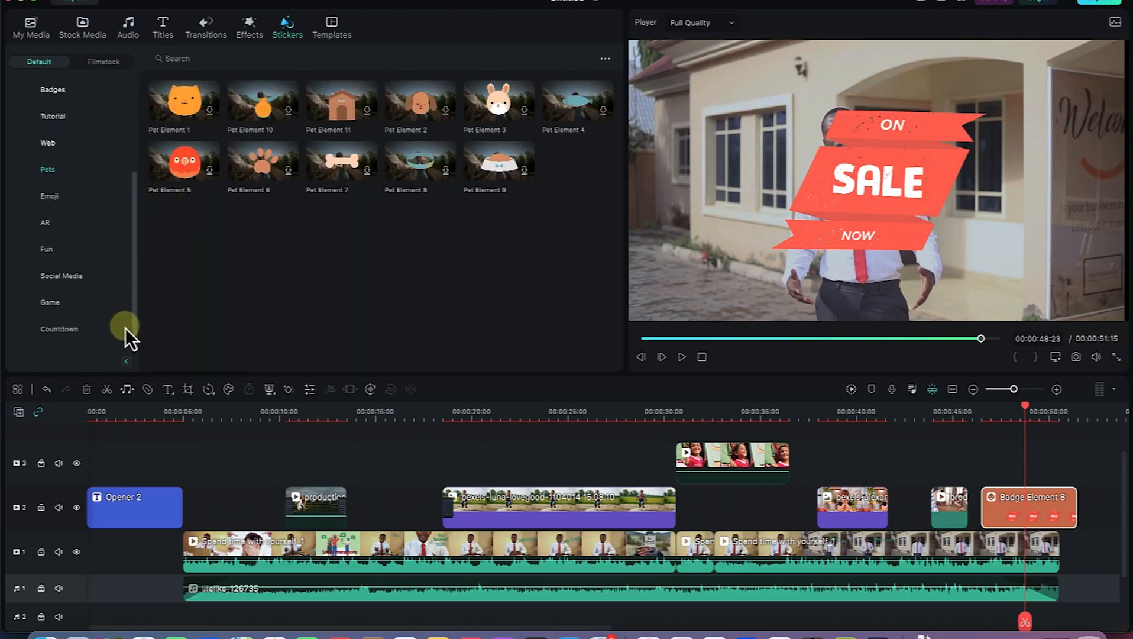
pyautogui.click(87, 304)
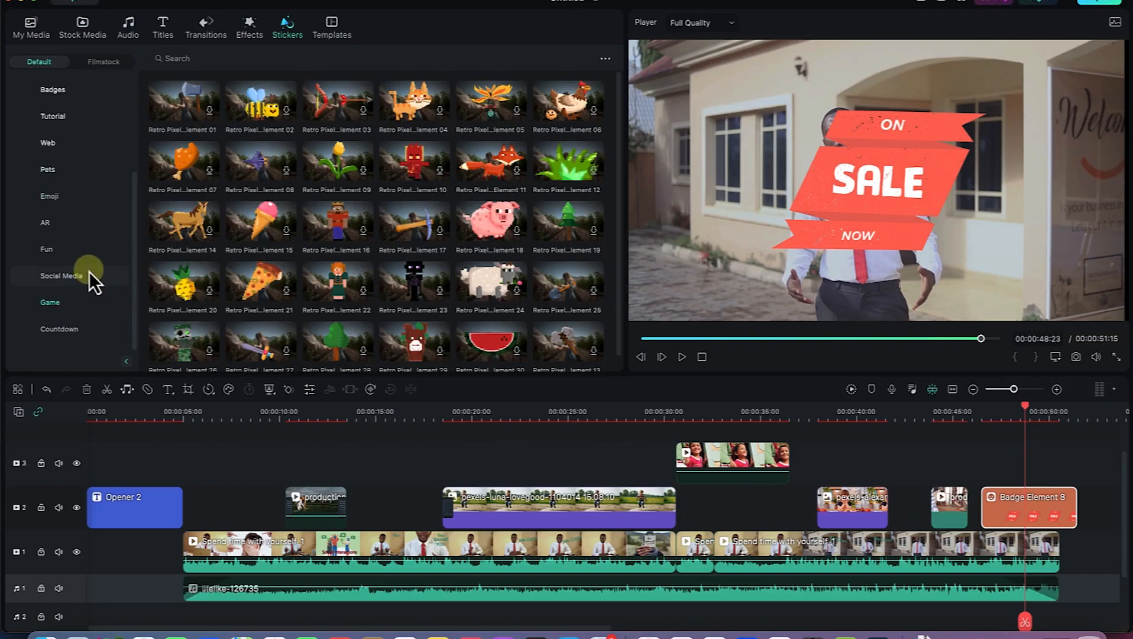
pyautogui.click(89, 272)
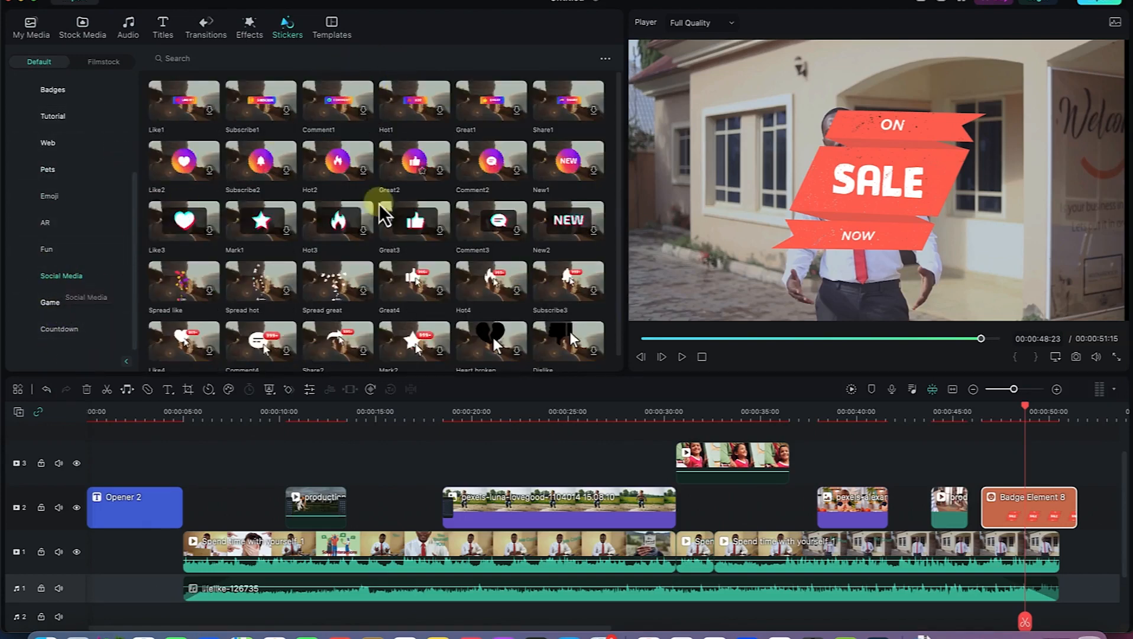
pyautogui.scroll(-1, 369, 232)
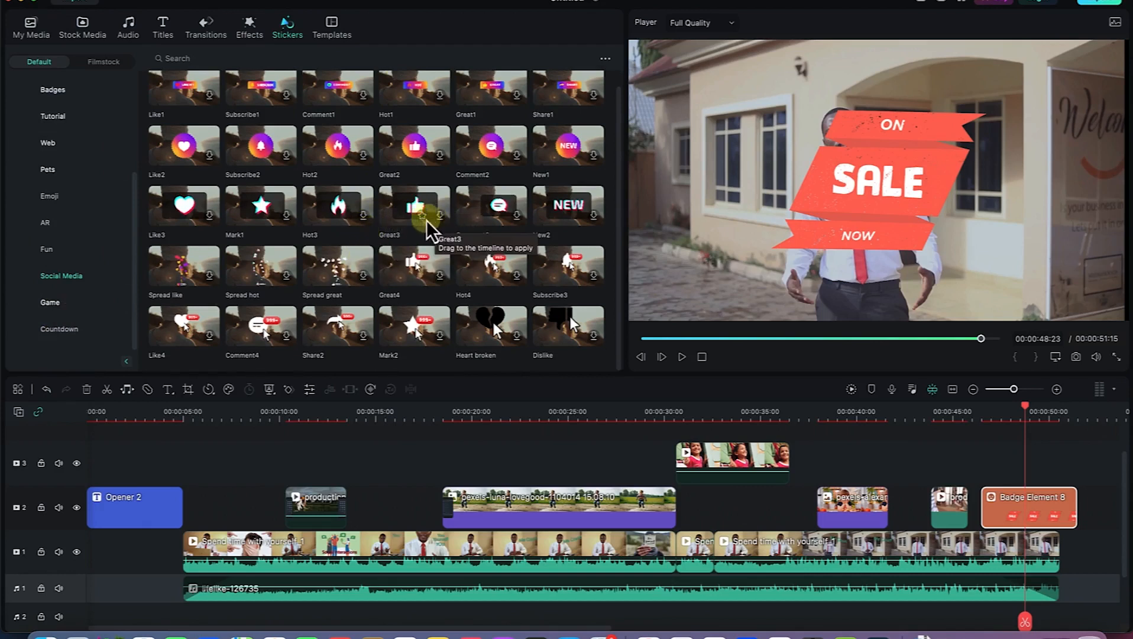
pyautogui.scroll(1, 157, 187)
pyautogui.scroll(1, 157, 186)
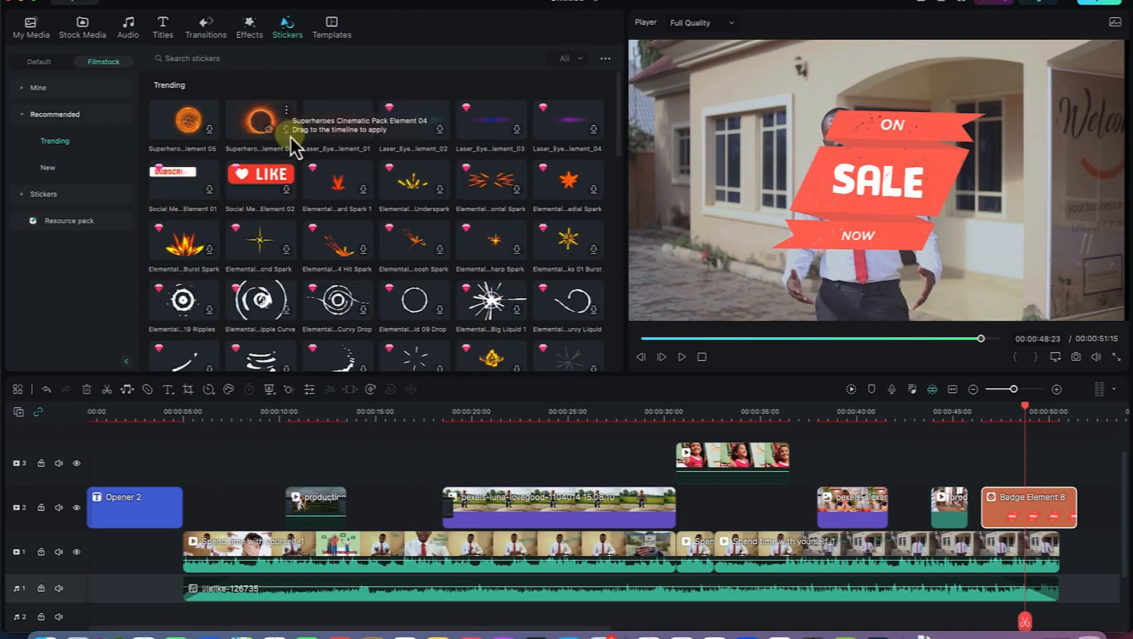
pyautogui.click(66, 168)
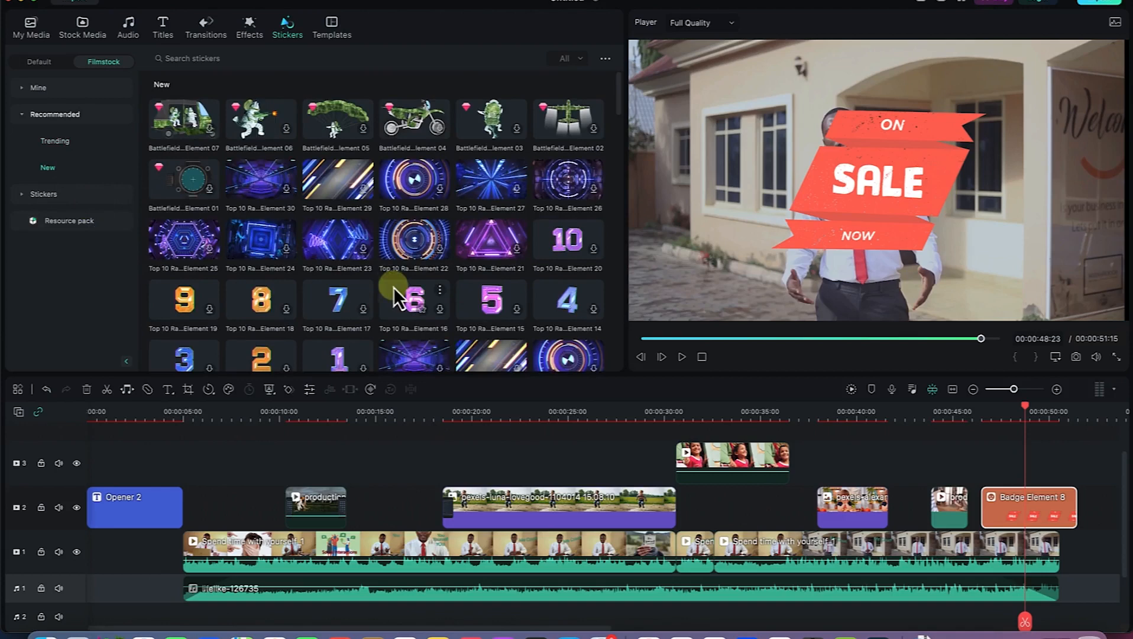
pyautogui.scroll(-5, 389, 280)
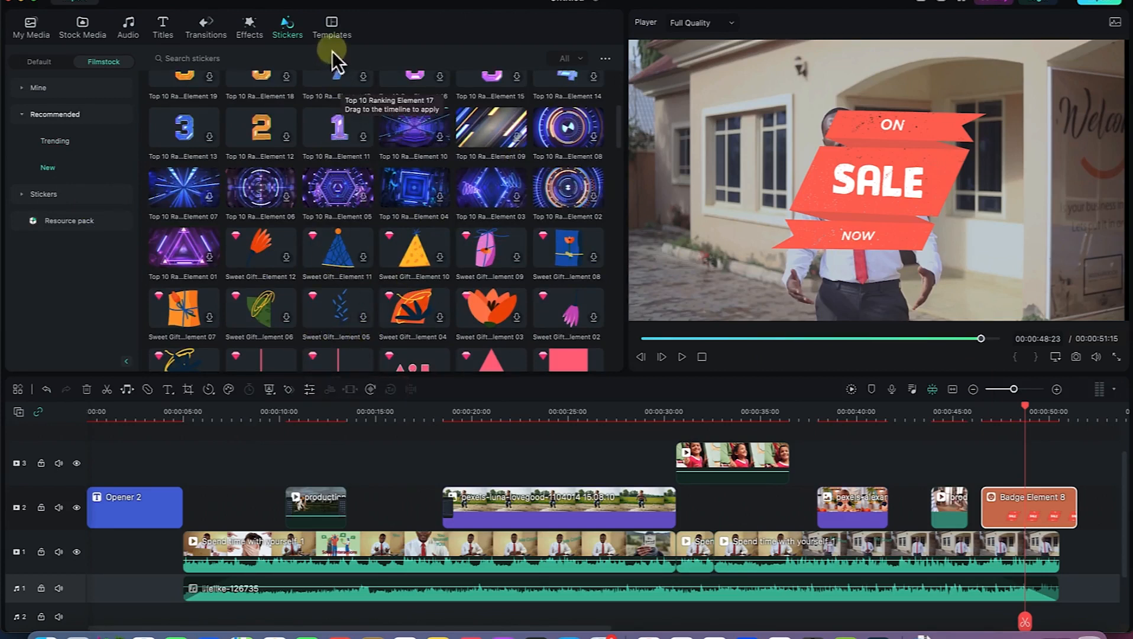
# Browse the Sports and Social Media templates, and move the playhead back to about 00:00:15:20.
pyautogui.click(339, 35)
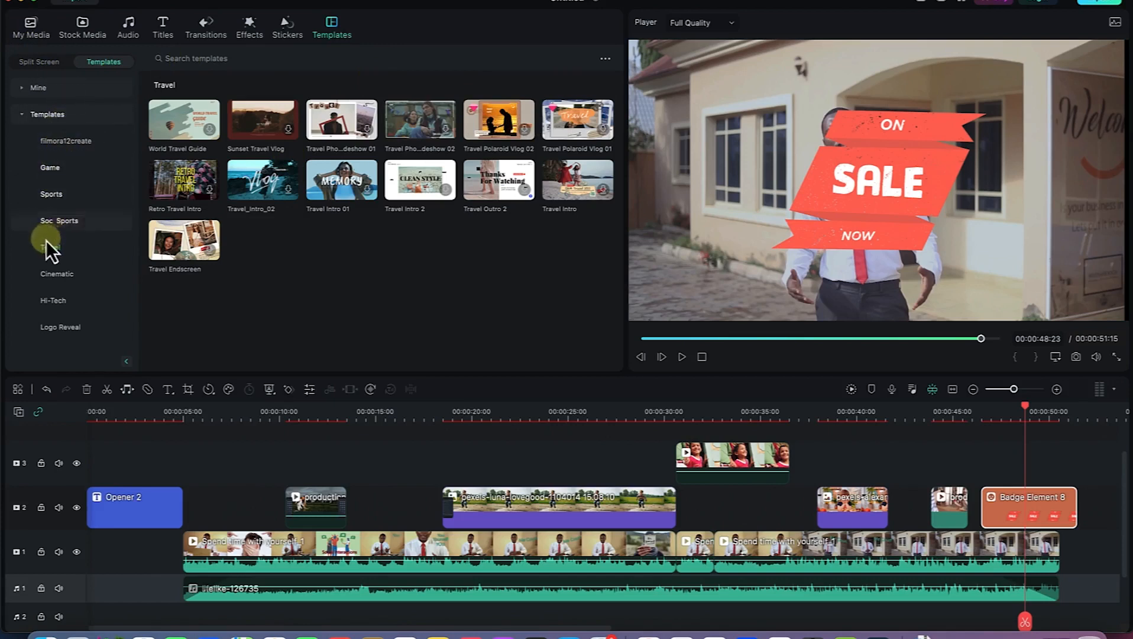
pyautogui.click(56, 188)
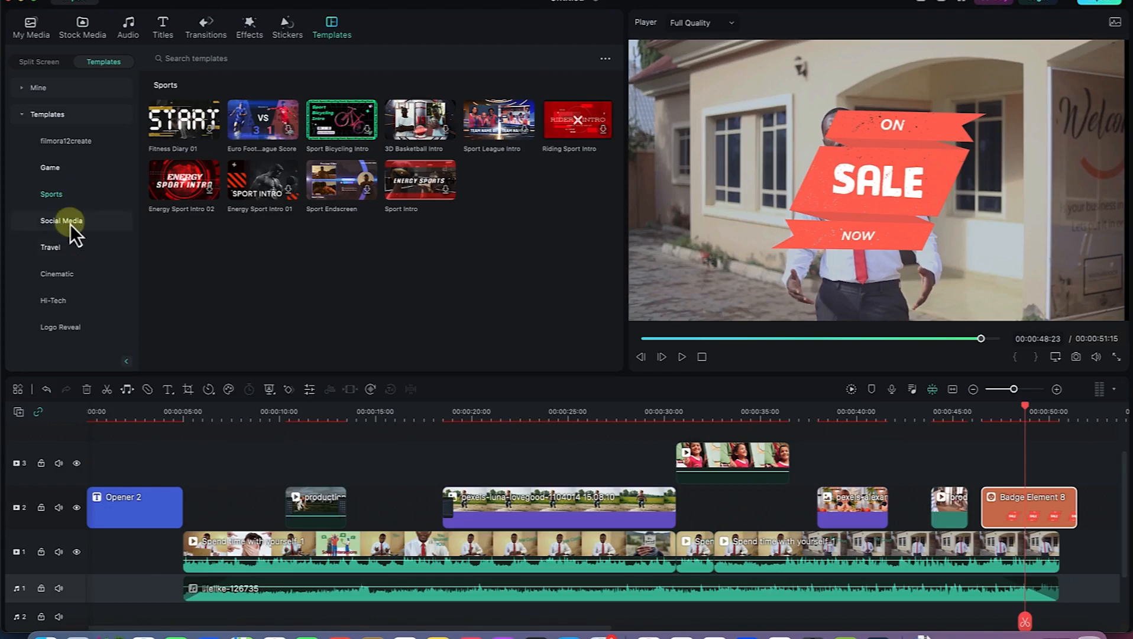
pyautogui.click(94, 202)
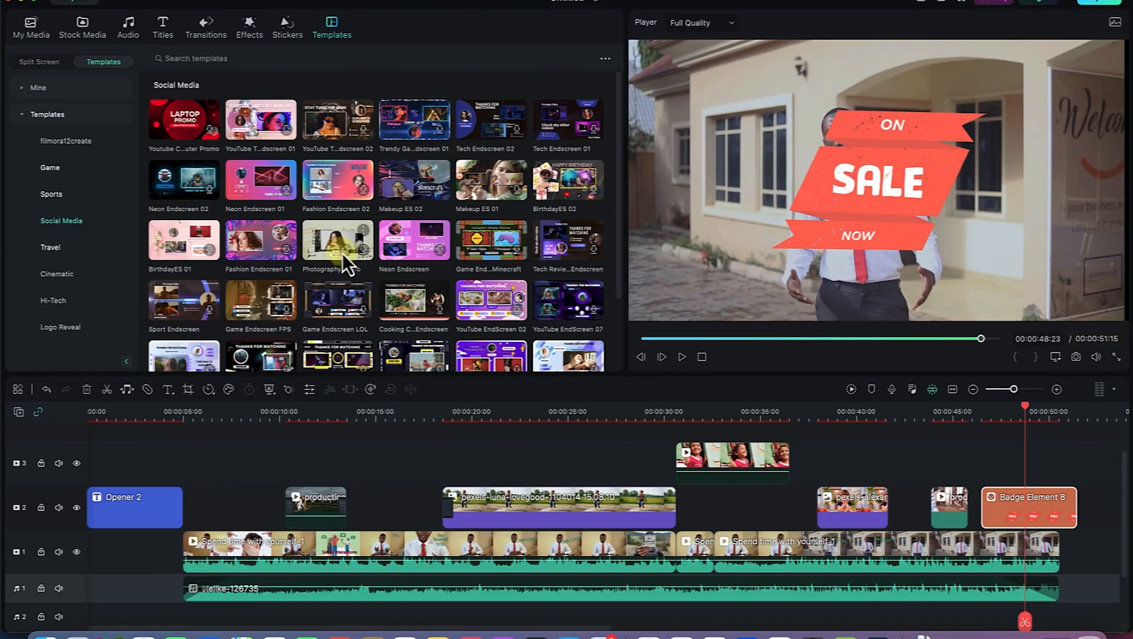
pyautogui.moveTo(476, 195); pyautogui.dragTo(1001, 569)
pyautogui.click(975, 569)
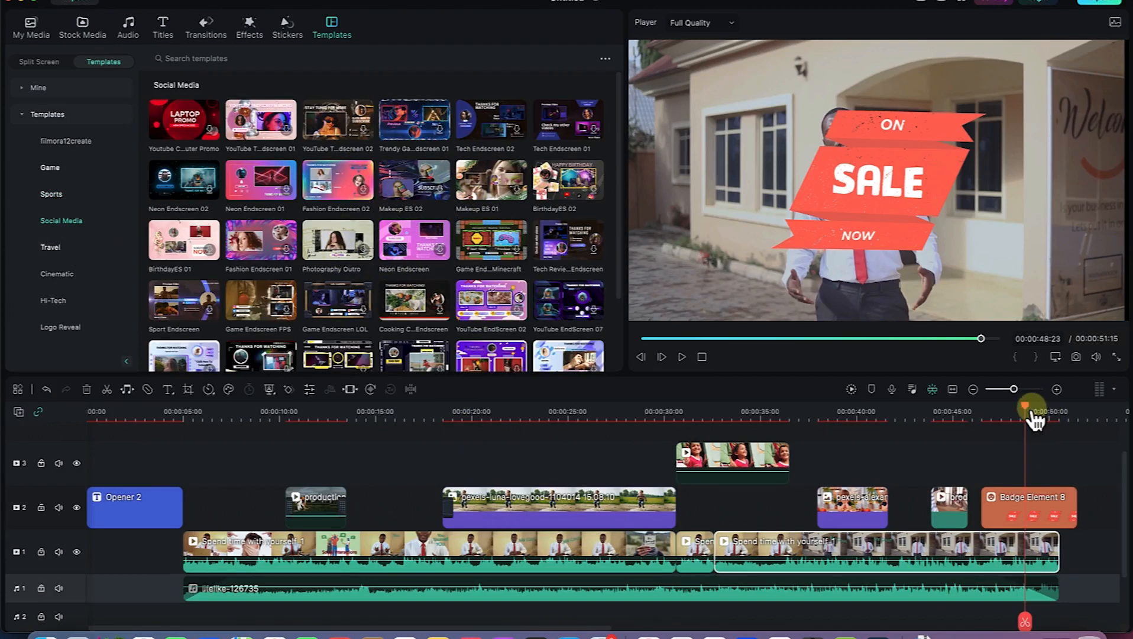
pyautogui.moveTo(1026, 414); pyautogui.dragTo(387, 395)
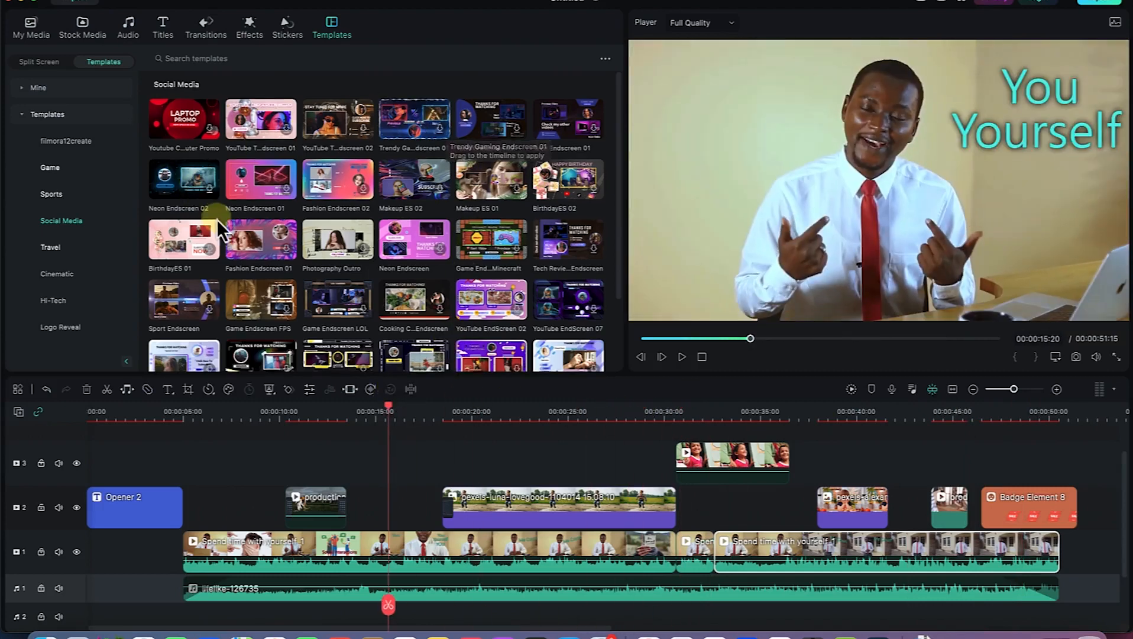
pyautogui.scroll(-3, 217, 219)
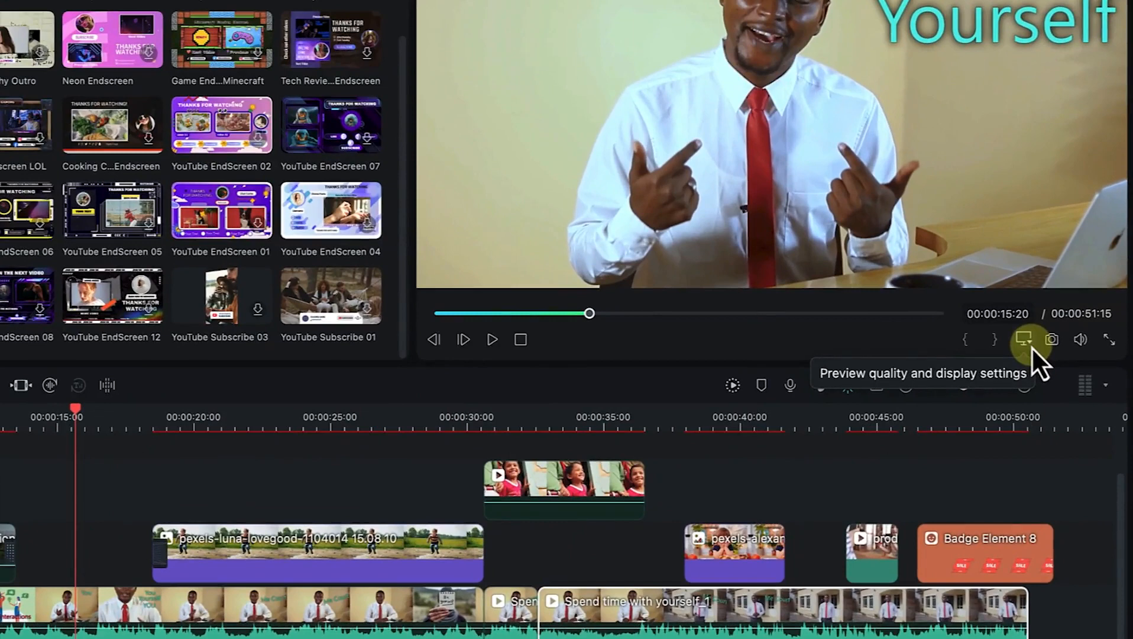
# Look through the preview's display settings, zoom levels and volume control, and view the video in full screen before returning to the editor.
pyautogui.click(1026, 342)
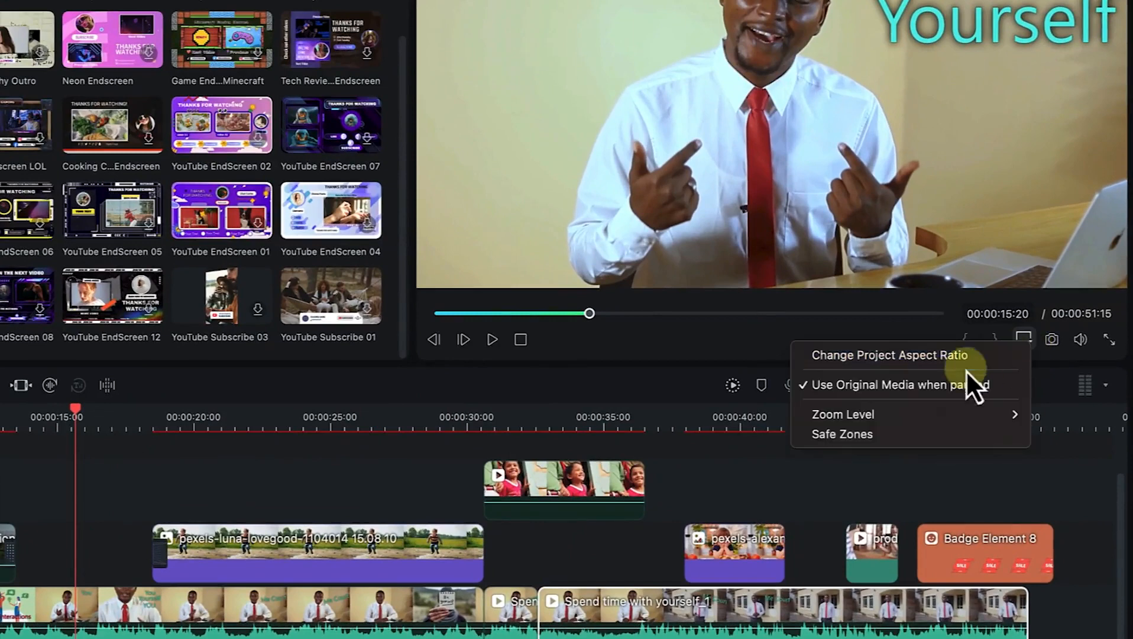
pyautogui.moveTo(945, 418)
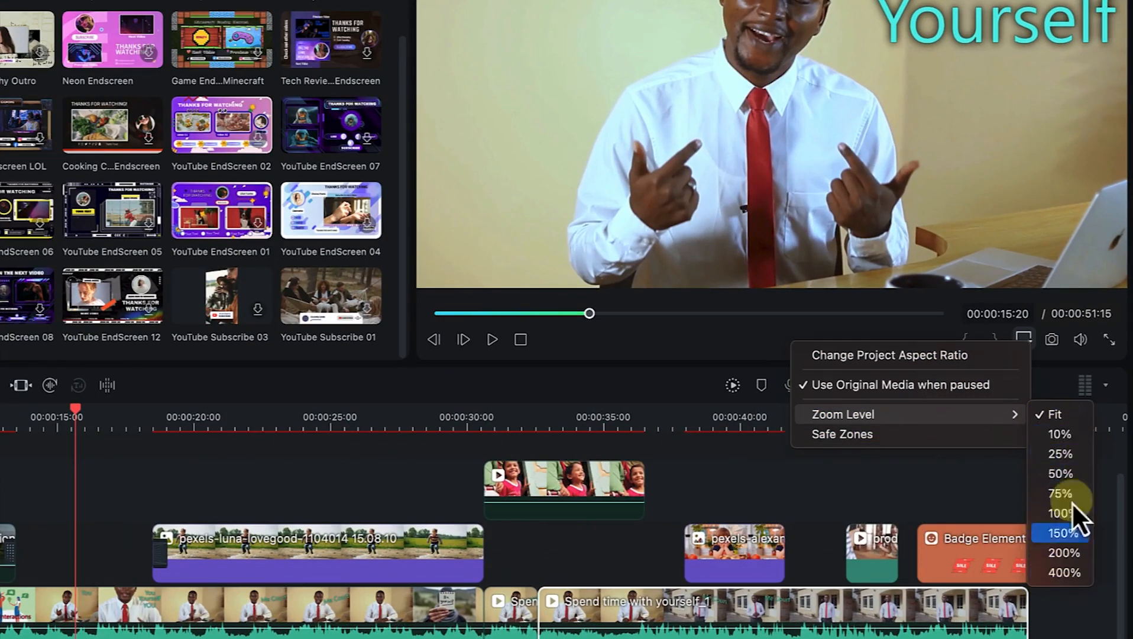
pyautogui.click(1058, 343)
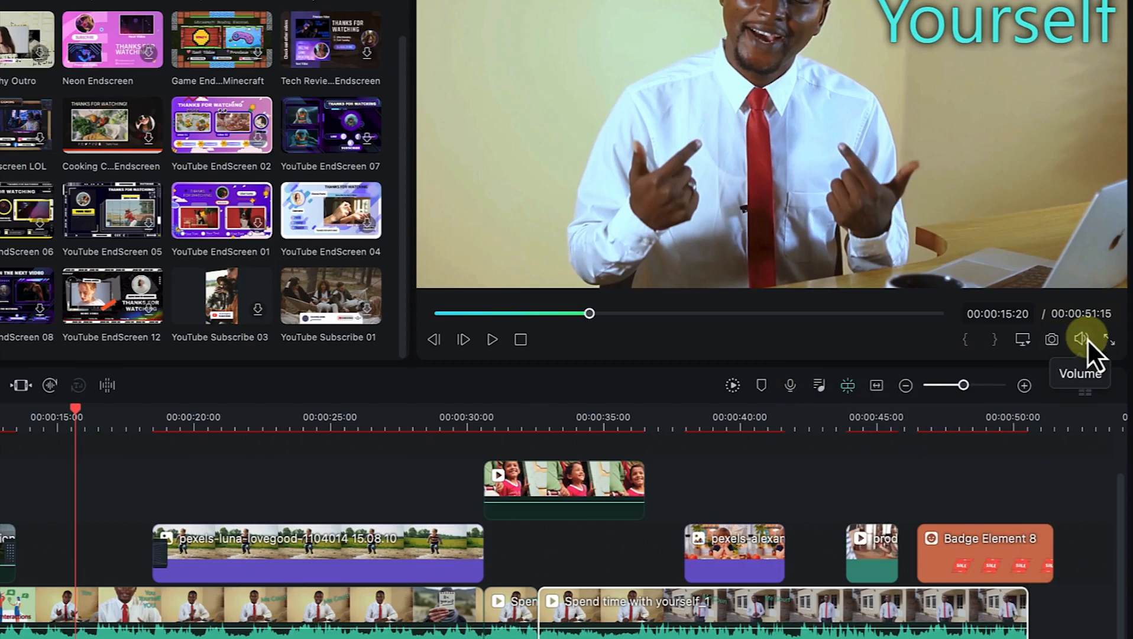
pyautogui.click(1087, 338)
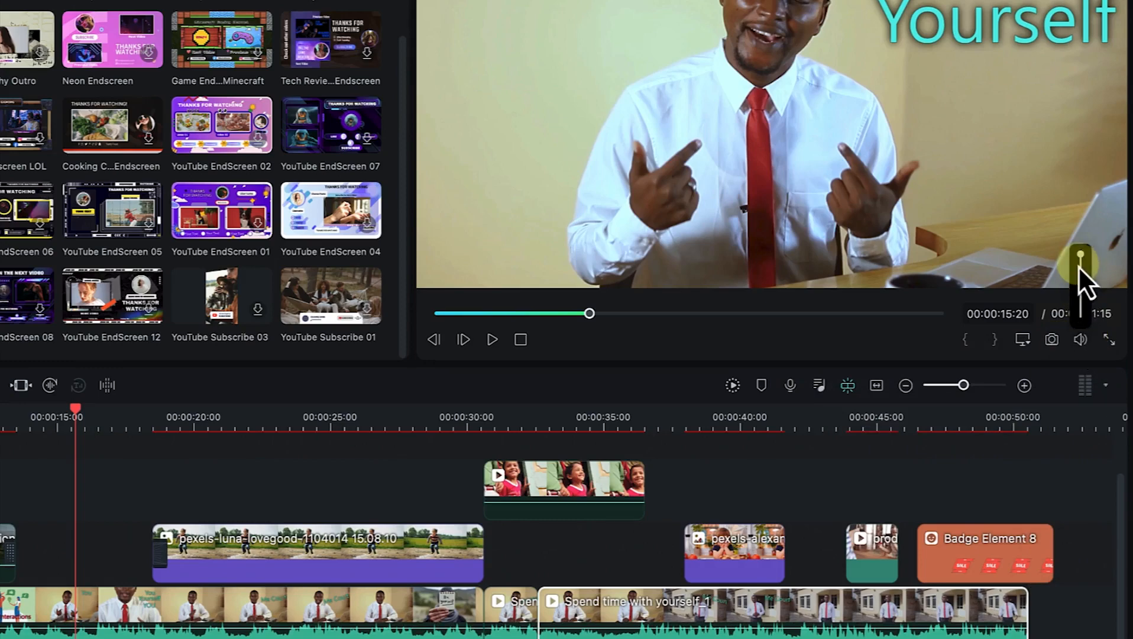
pyautogui.click(1111, 345)
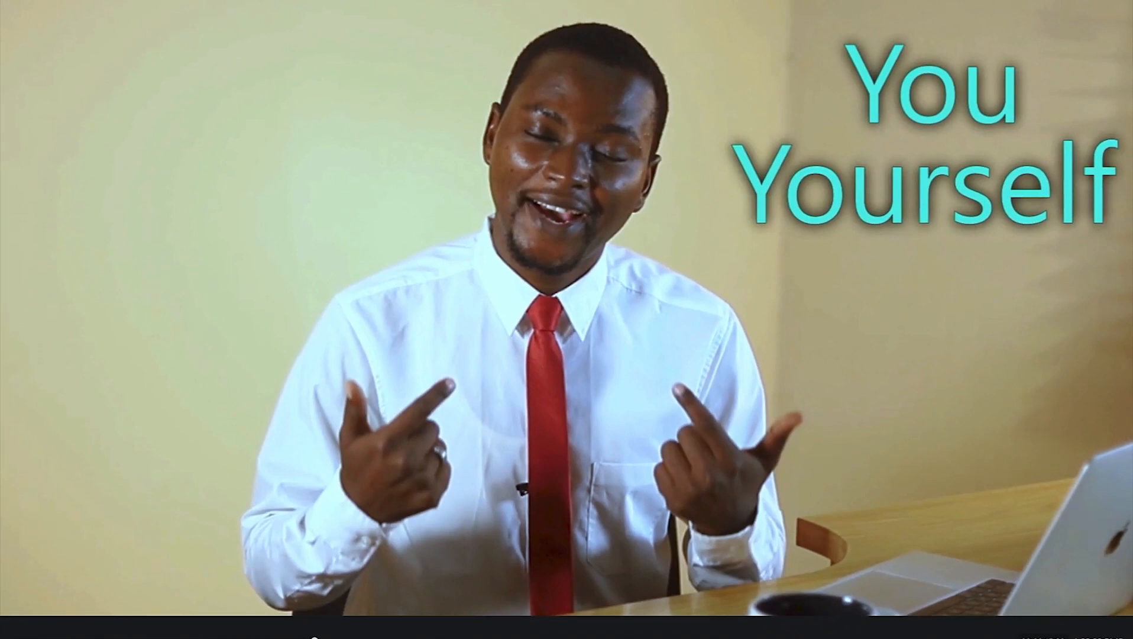
pyautogui.click(1092, 637)
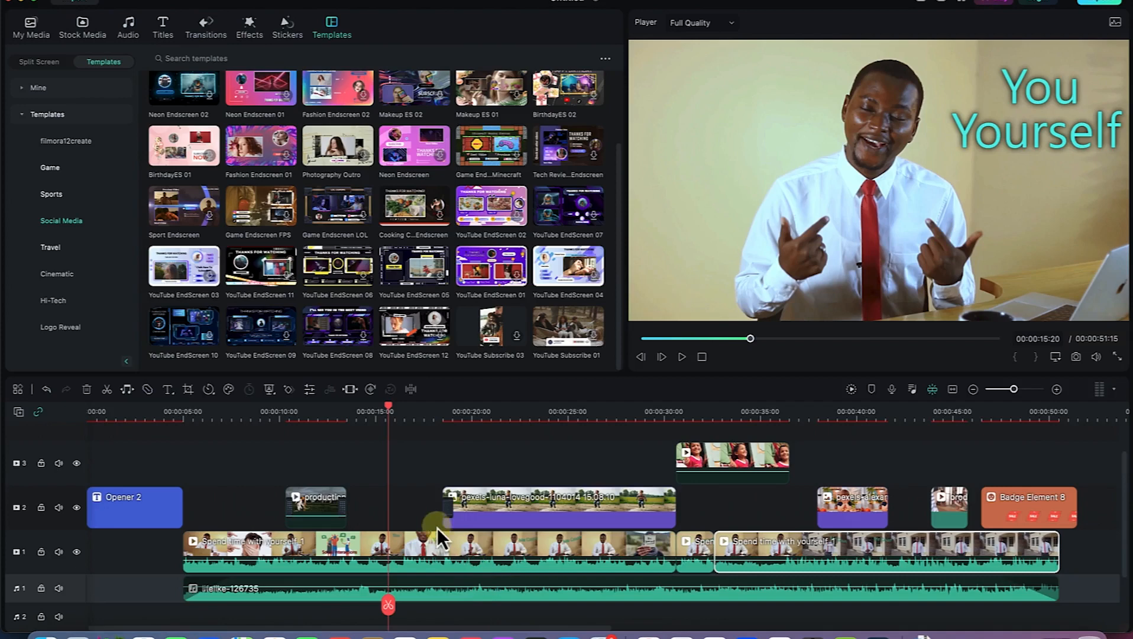
# Move the playhead to about 00:00:41:23 and trim the Badge Element 8 sticker's end to match the last main clip, at about 00:00:50:17.
pyautogui.moveTo(390, 409); pyautogui.dragTo(893, 457)
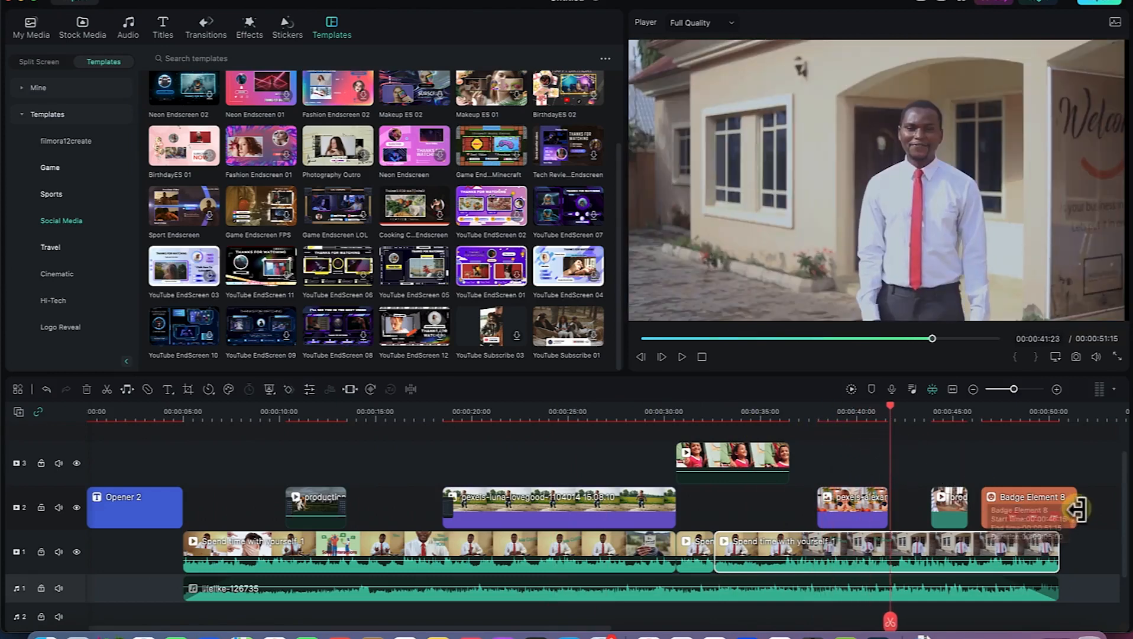
pyautogui.moveTo(1076, 502); pyautogui.dragTo(1059, 500)
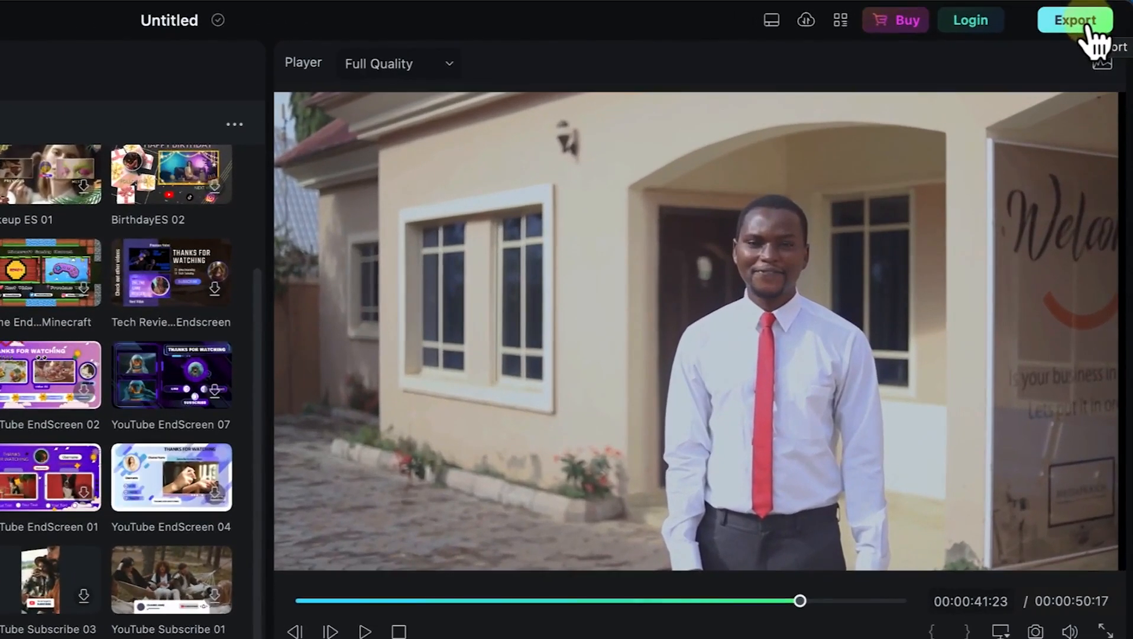
# Open the export settings and look through the available resolutions and presets, keeping 1920 x 1080 and Default.
pyautogui.click(1088, 29)
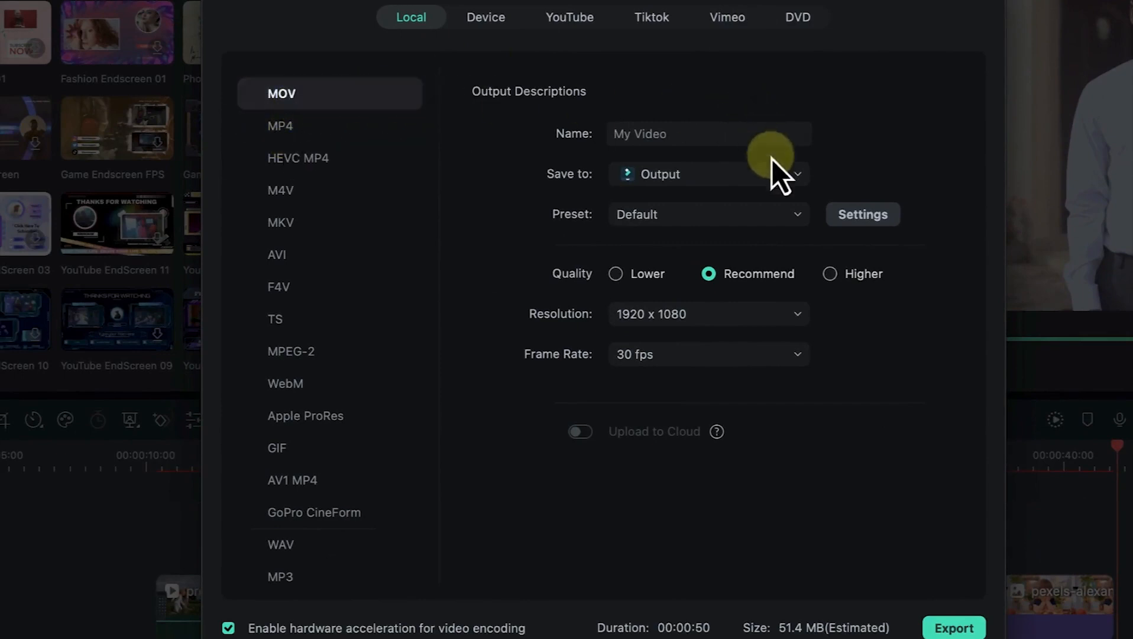
pyautogui.click(766, 318)
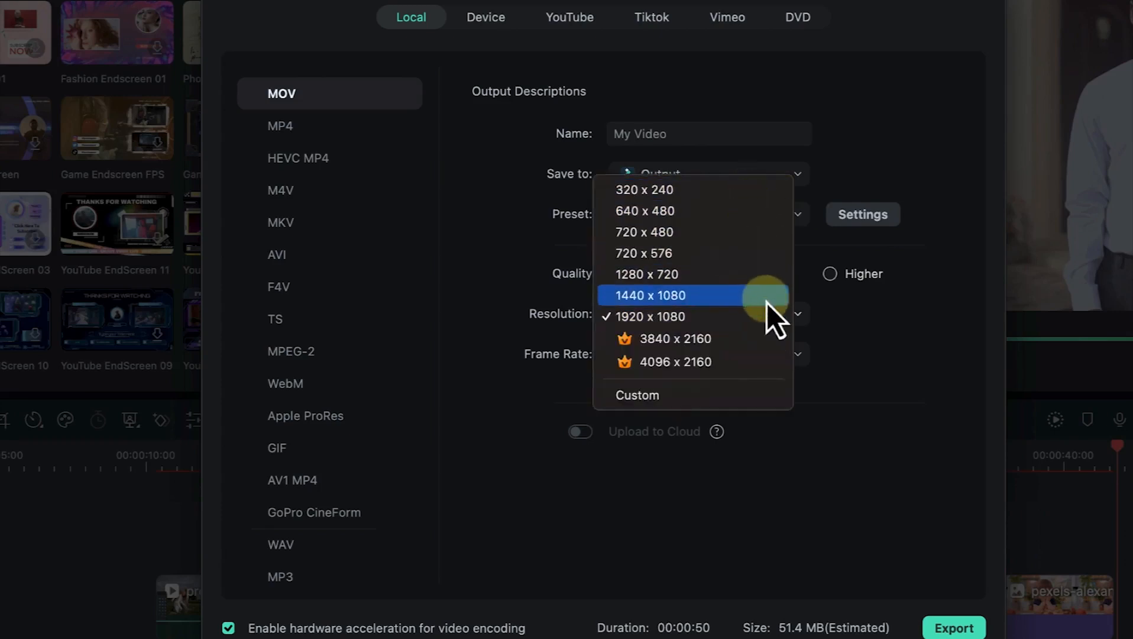
pyautogui.click(899, 322)
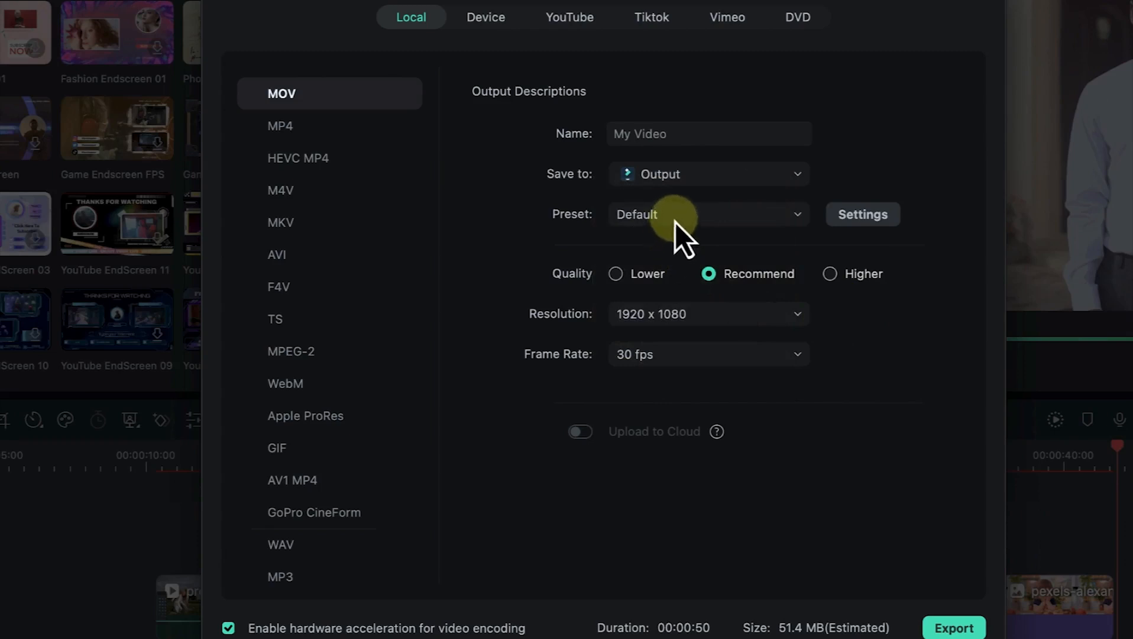
pyautogui.click(723, 212)
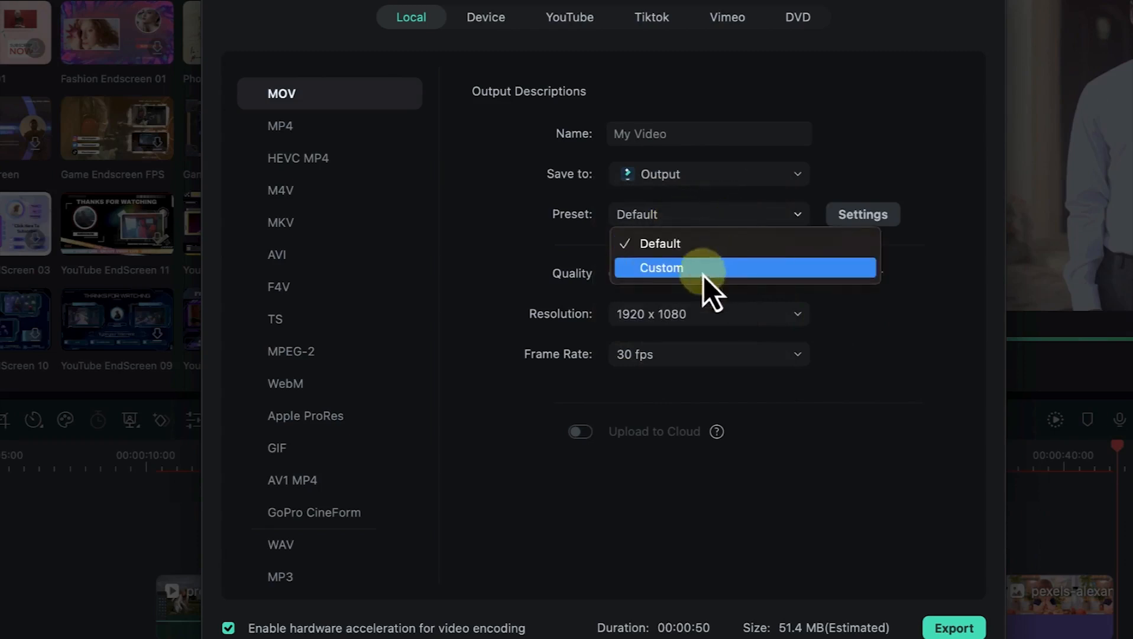
pyautogui.click(908, 290)
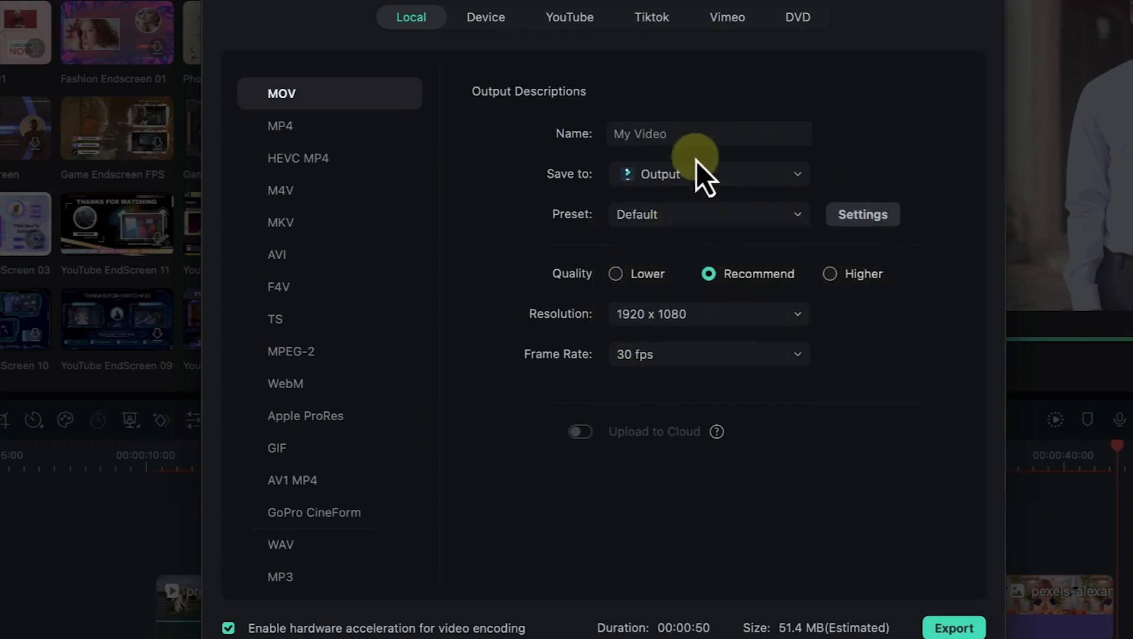
# Set the export's save location to the Filmora 12 folder inside Documents > YouTube.
pyautogui.click(729, 177)
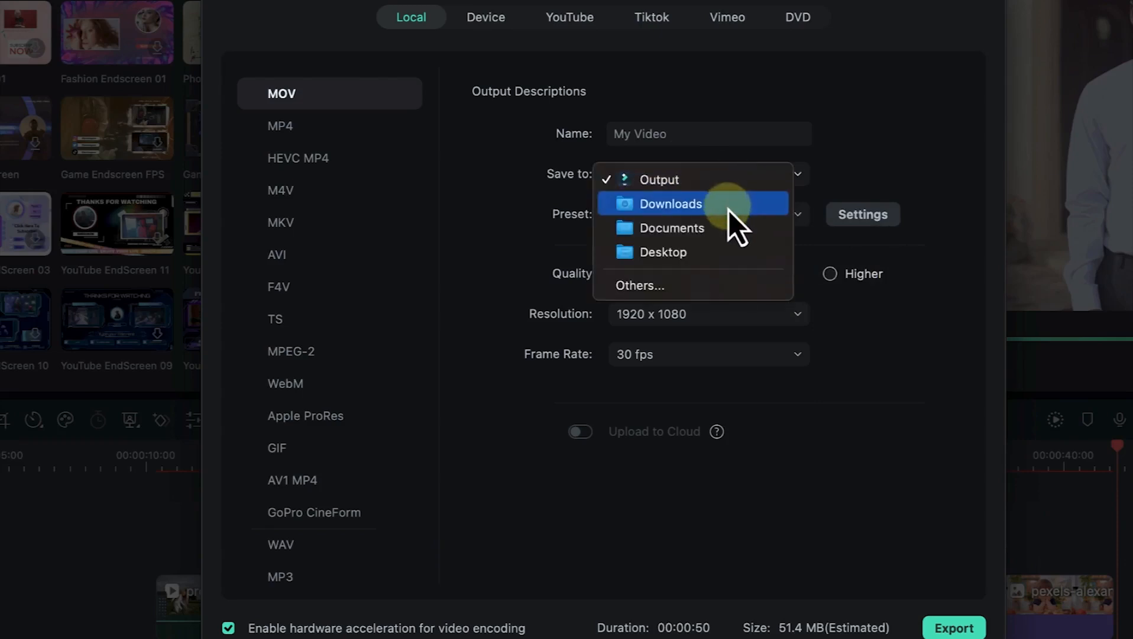
pyautogui.click(730, 227)
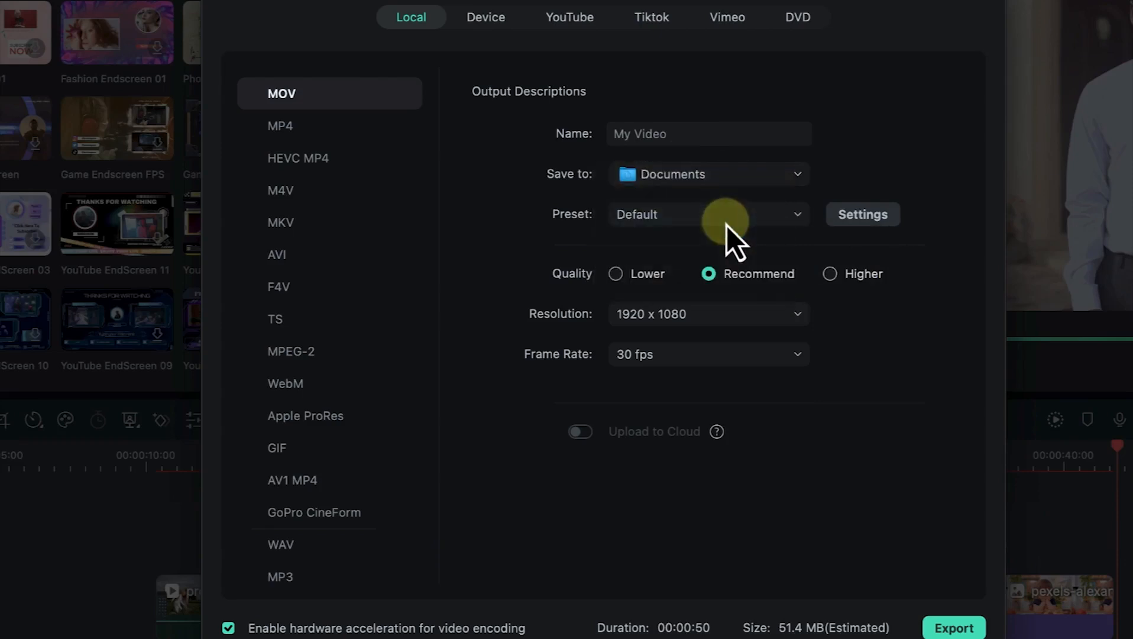
pyautogui.click(738, 182)
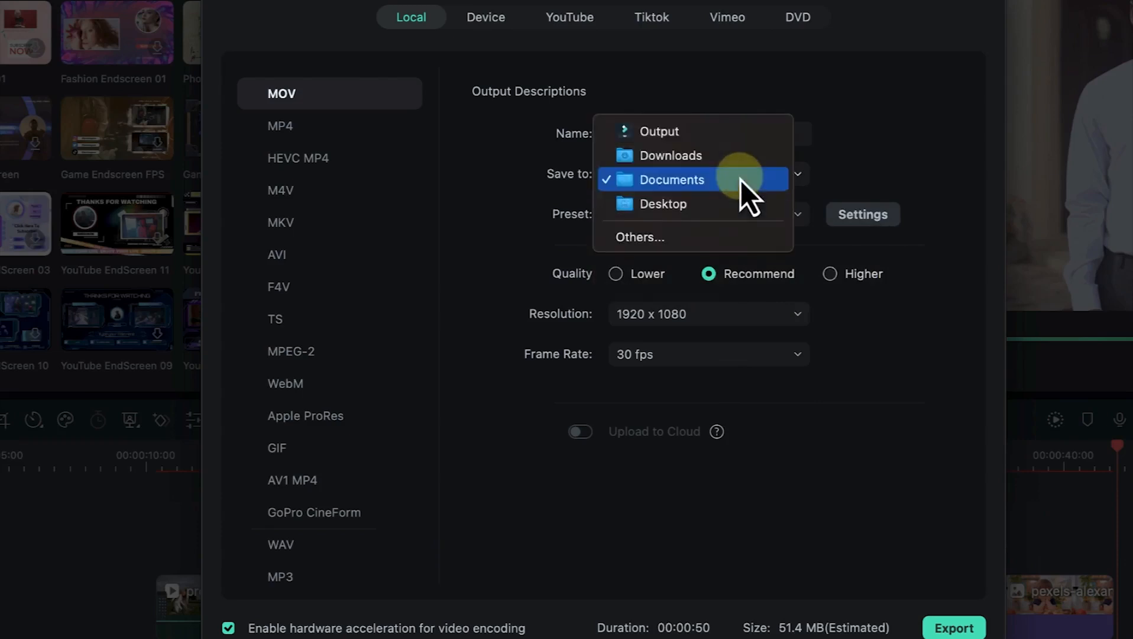
pyautogui.click(712, 237)
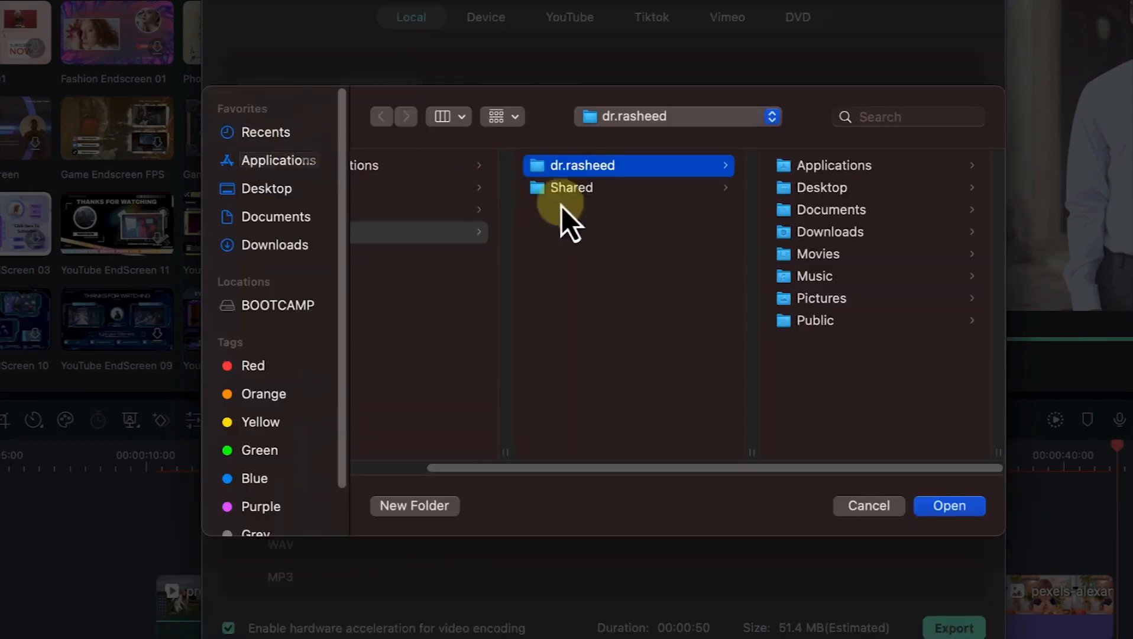
pyautogui.click(275, 223)
pyautogui.scroll(-10, 435, 367)
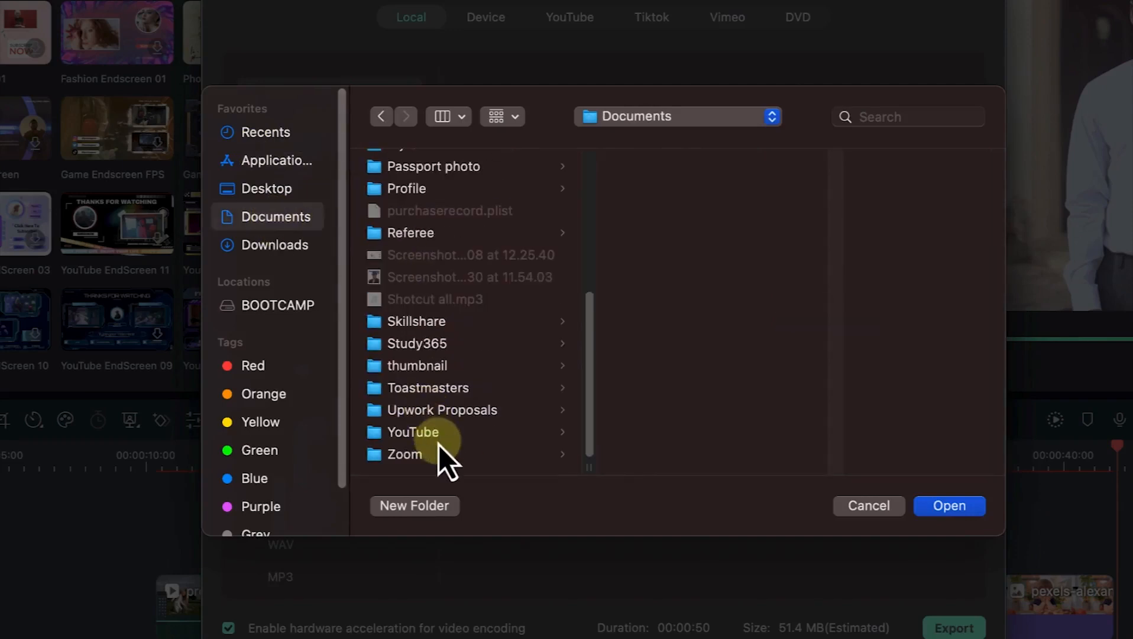
pyautogui.click(439, 444)
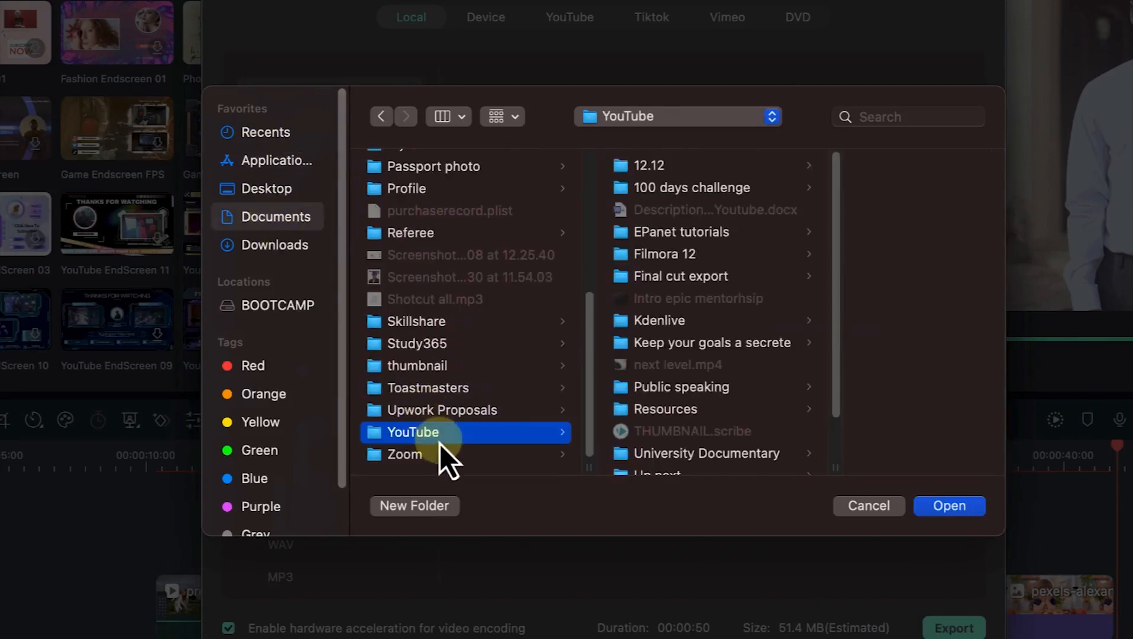
pyautogui.click(708, 258)
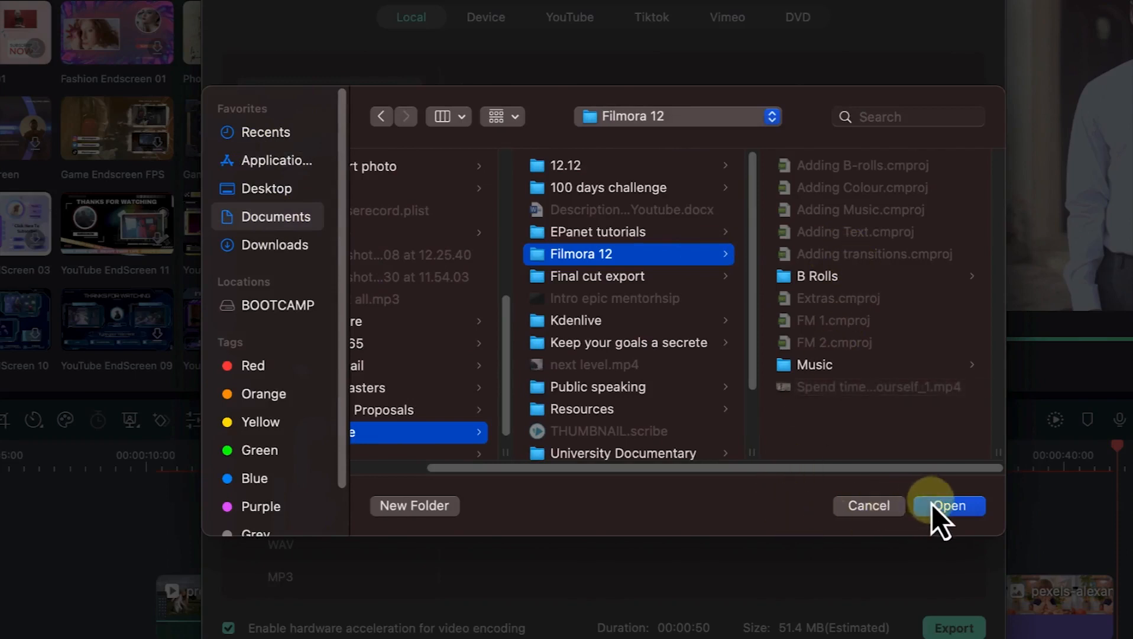
pyautogui.click(949, 506)
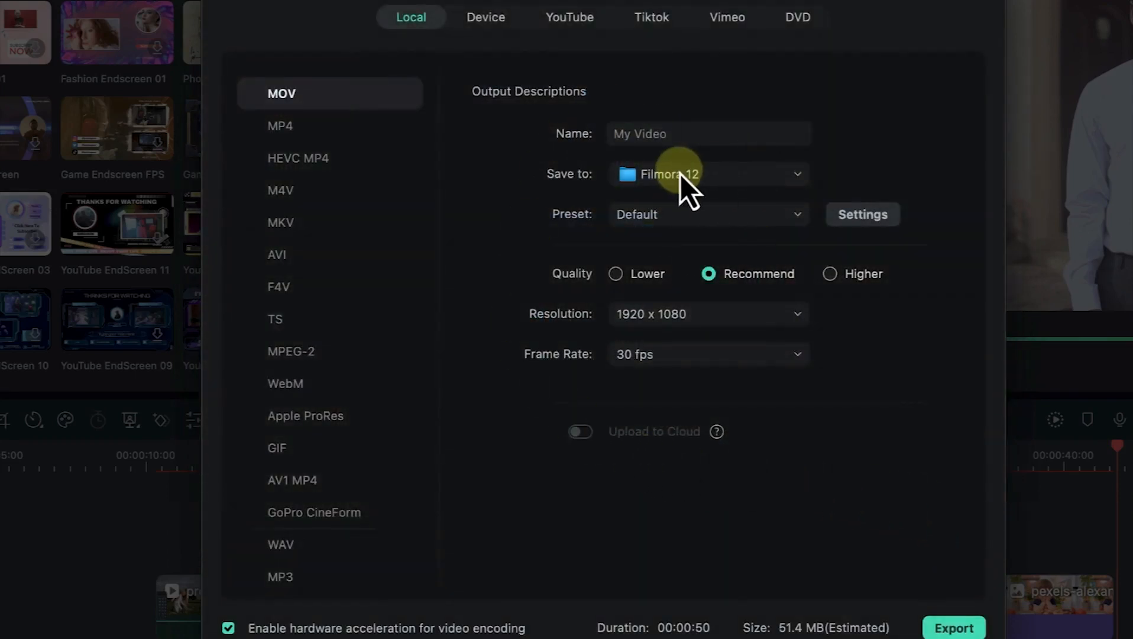
# Name the exported video "My Video Tutorial on Filmora 12" and keep the frame rate at 30 fps.
pyautogui.click(664, 126)
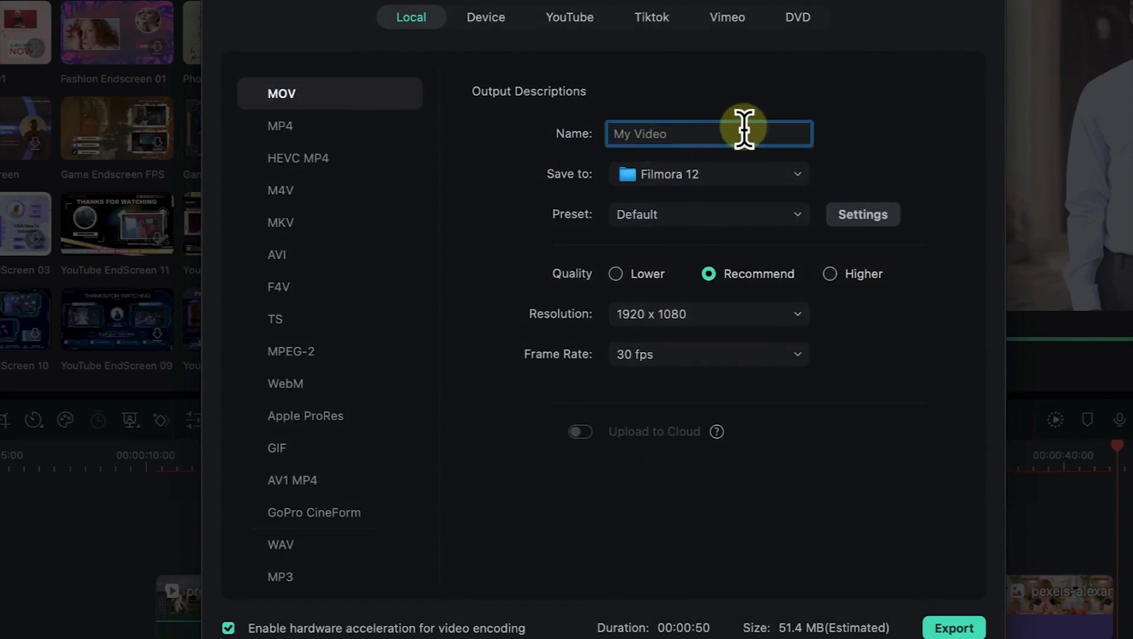
pyautogui.write('Tutorial on Filmora 12')
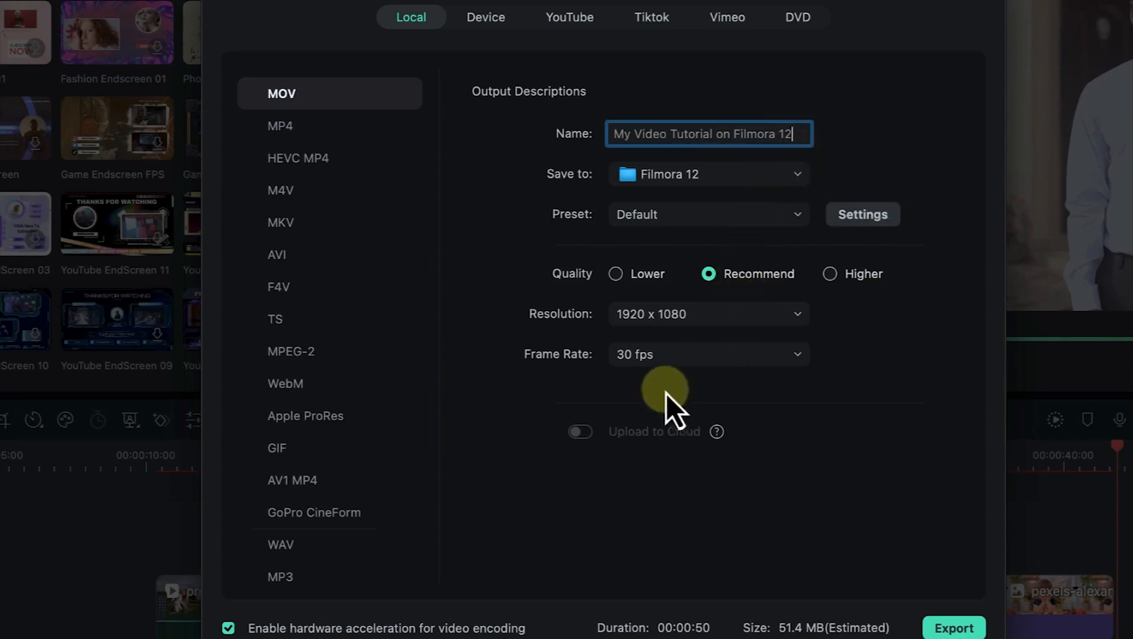
pyautogui.click(737, 365)
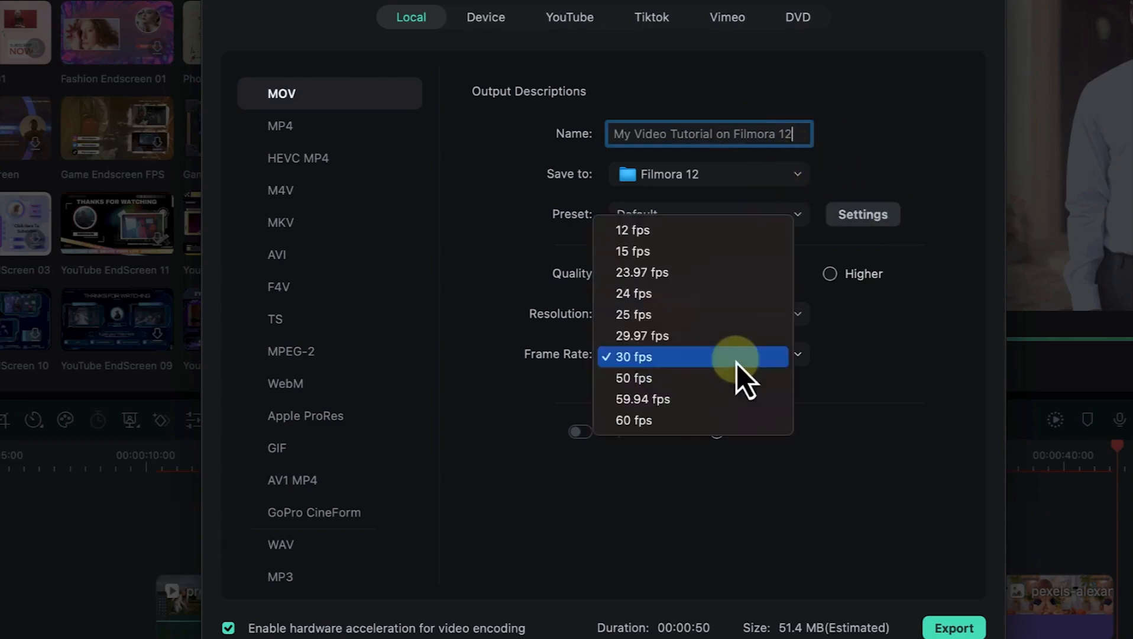
pyautogui.click(736, 363)
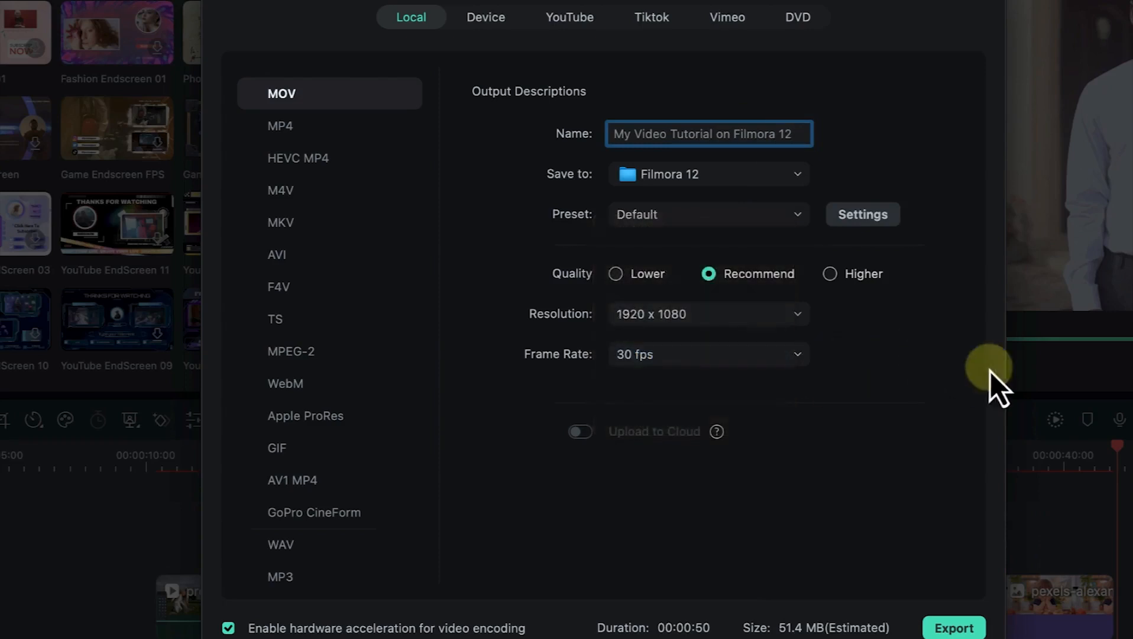
pyautogui.click(647, 369)
pyautogui.click(955, 391)
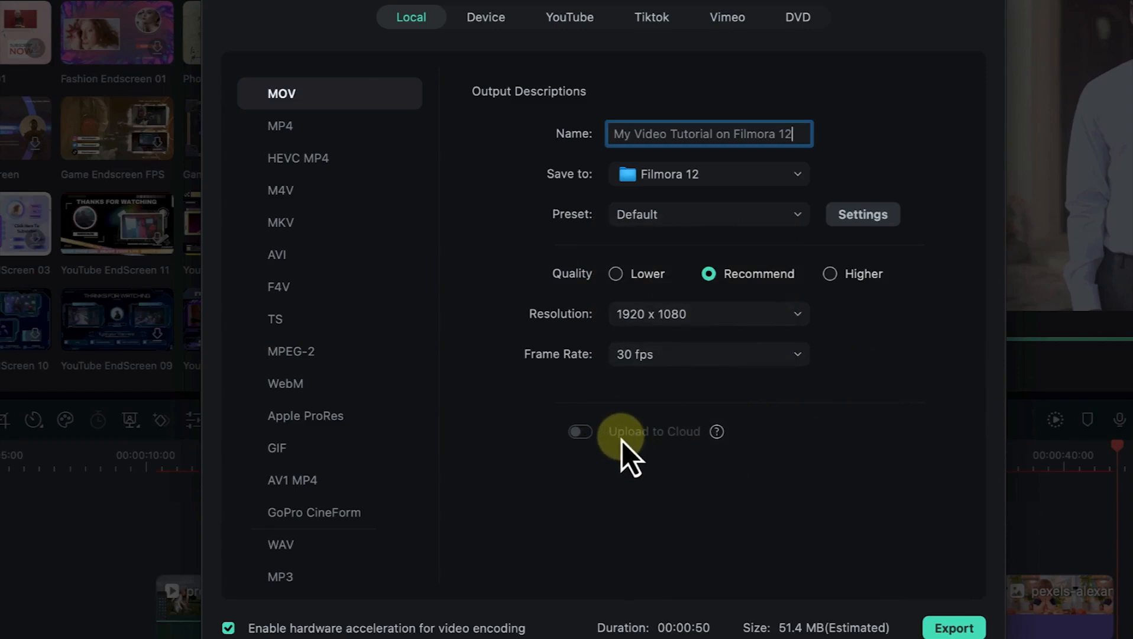
# Choose MP4 as the export format and look through the remaining local formats.
pyautogui.click(303, 131)
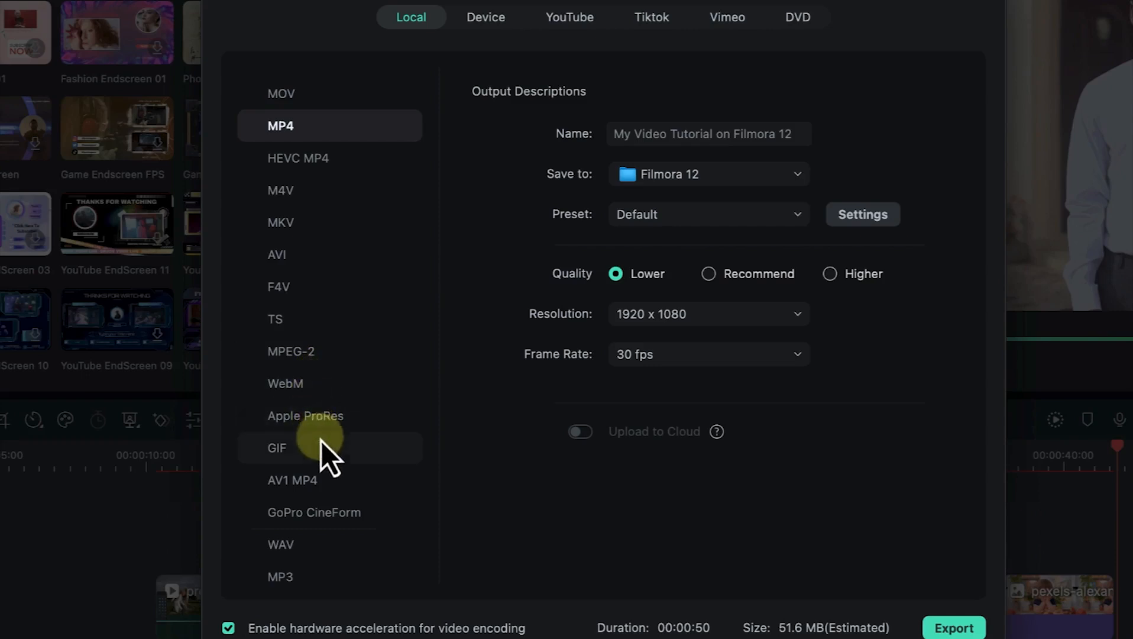
pyautogui.scroll(-1, 340, 473)
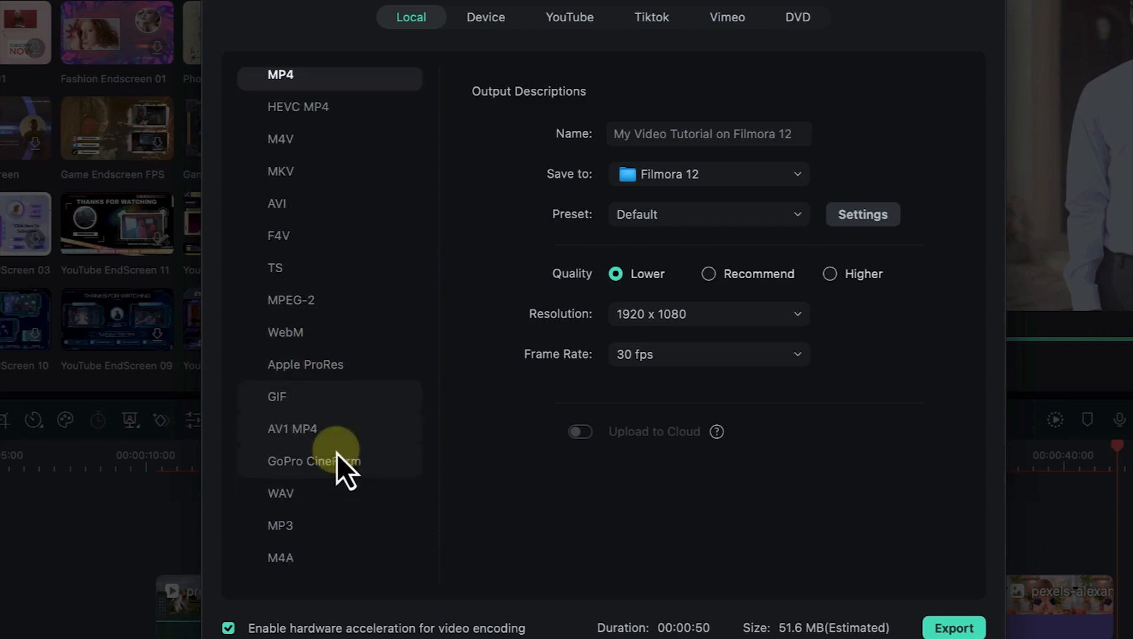
pyautogui.scroll(1, 353, 351)
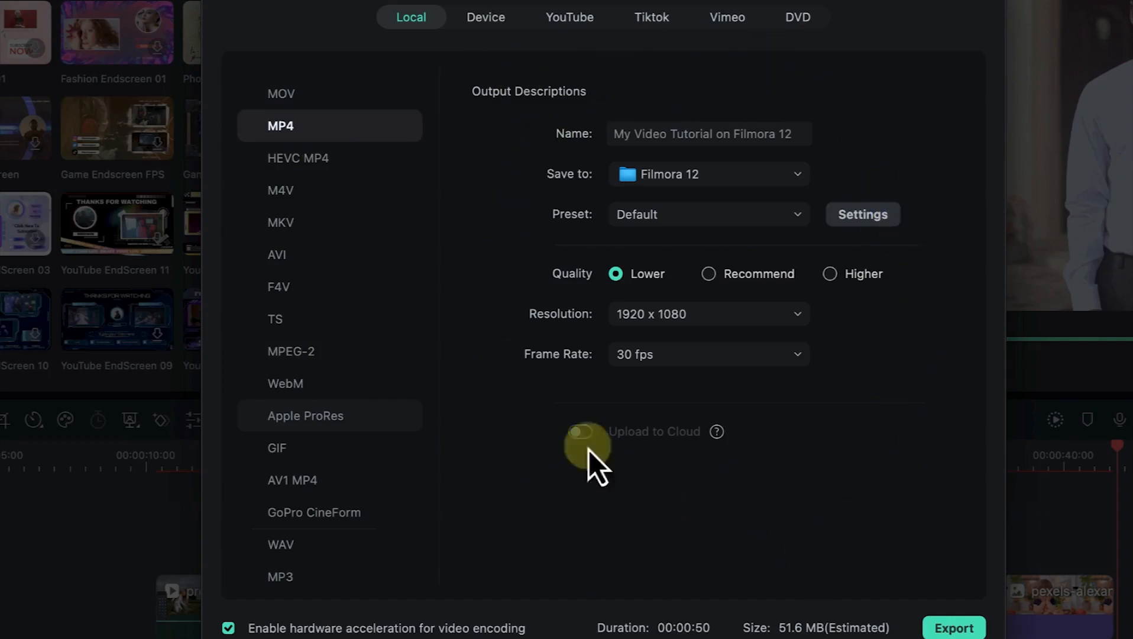
# Review the export options for devices, YouTube and TikTok, and return to the local MP4 export settings.
pyautogui.click(486, 27)
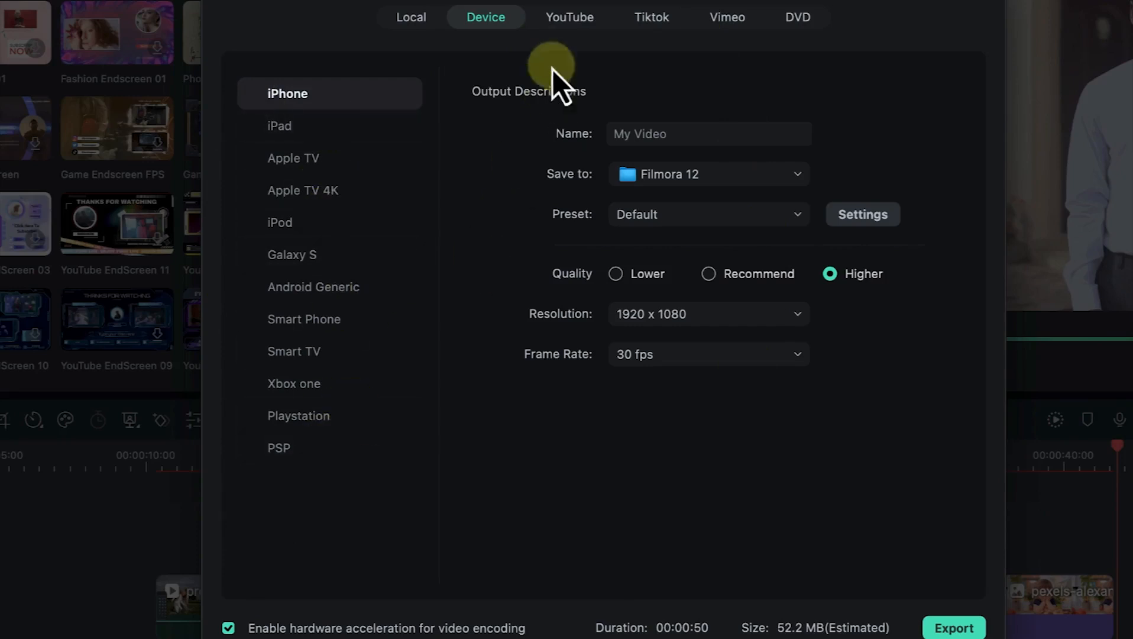
pyautogui.click(560, 20)
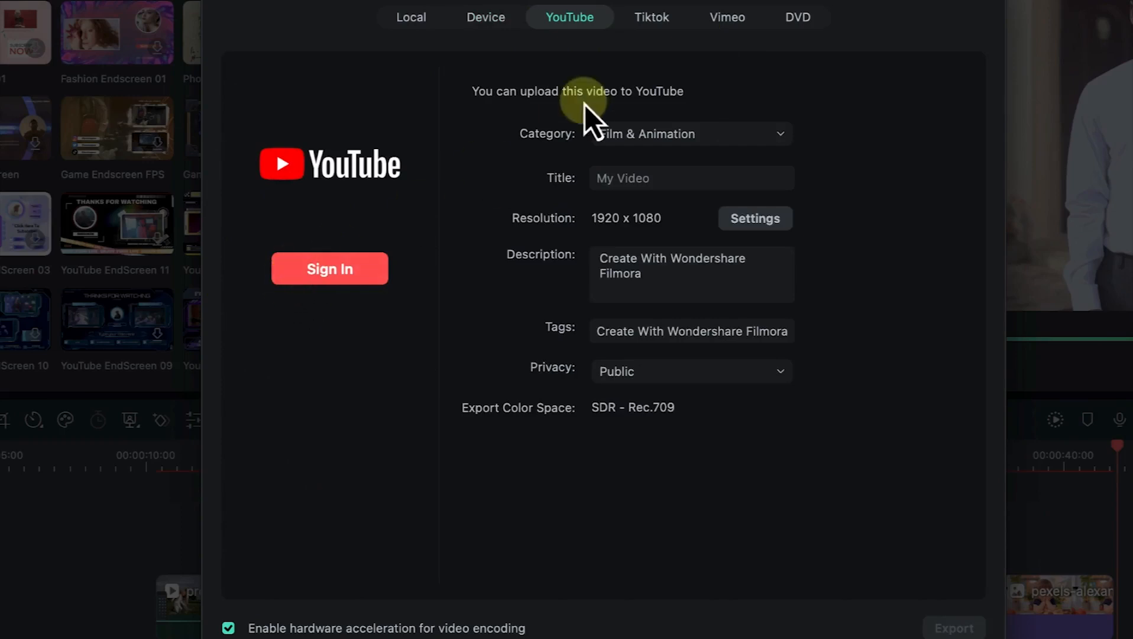
pyautogui.click(630, 23)
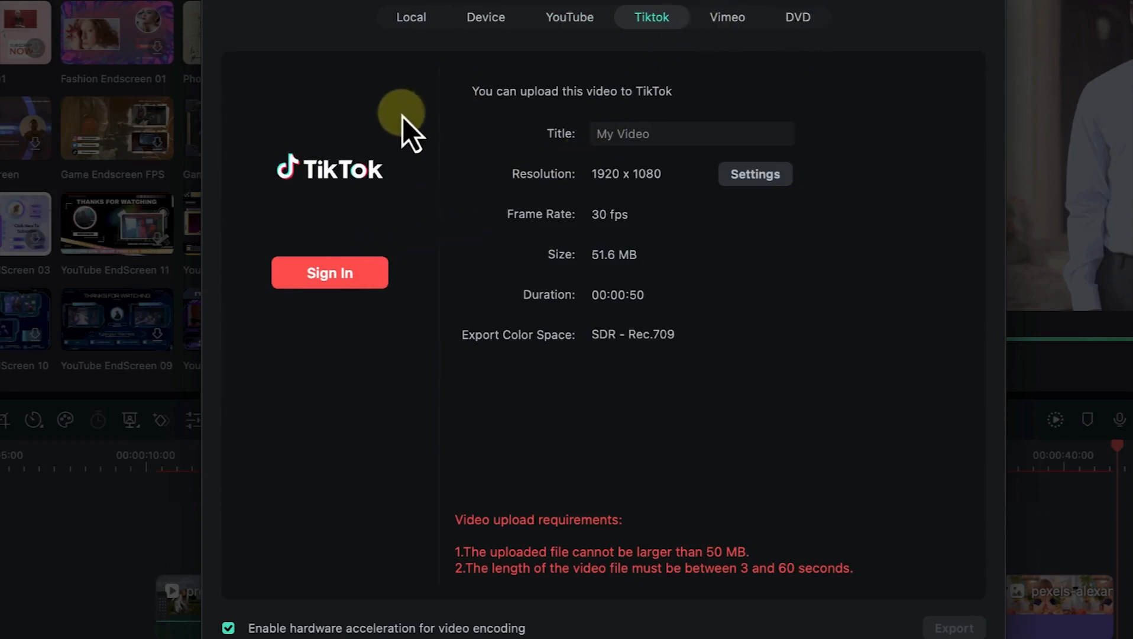
pyautogui.click(409, 18)
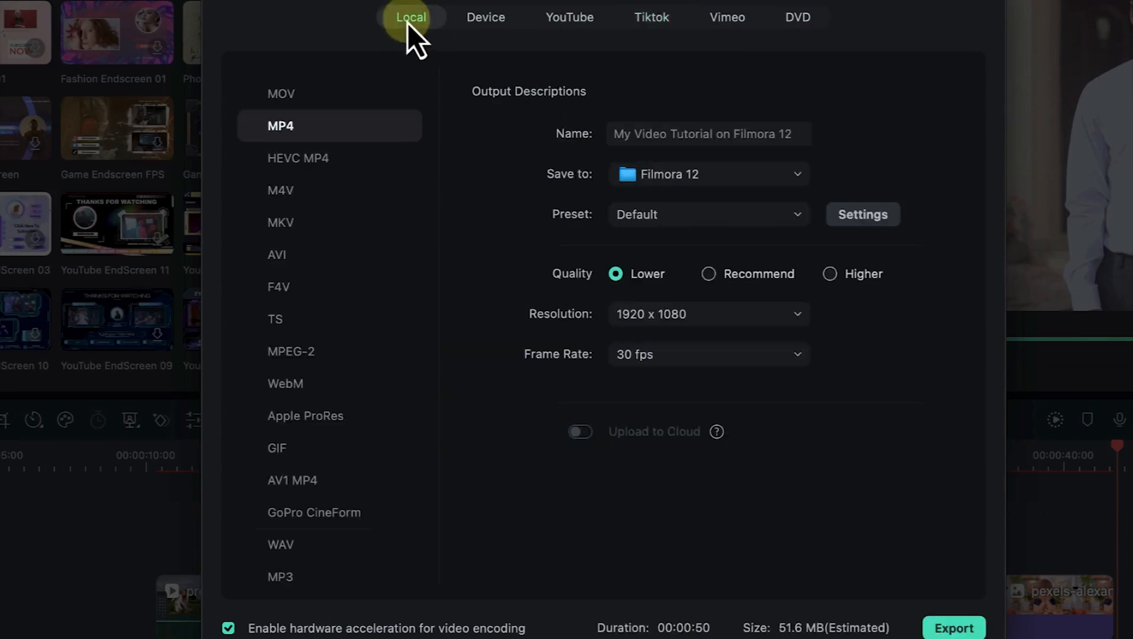